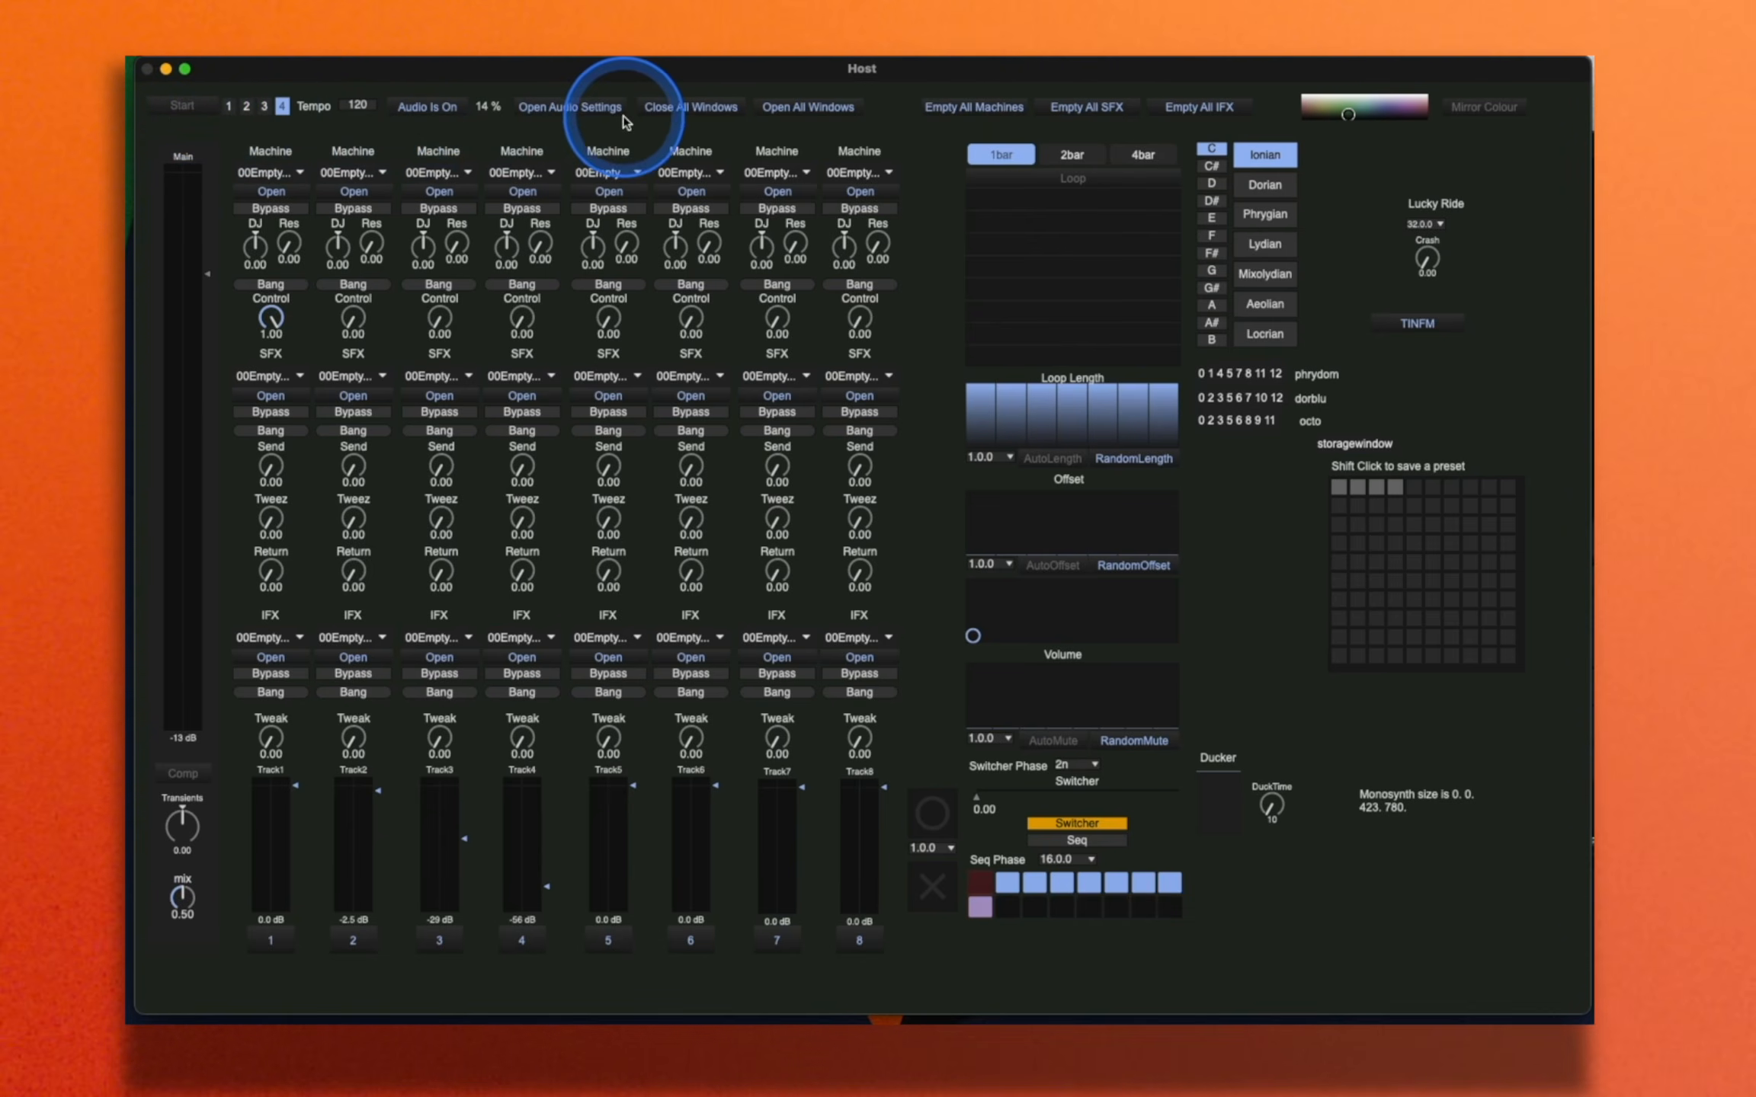
Step: Shift the interface background to a dark blue-grey and mirror that colour to the other device windows
{"action": "left_click", "coordinate": [1353, 113]}
{"action": "mouse_move", "coordinate": [1352, 112]}
{"action": "left_mouse_down"}
{"action": "mouse_move", "coordinate": [1337, 111]}
{"action": "mouse_move", "coordinate": [1391, 107]}
{"action": "mouse_move", "coordinate": [1319, 107]}
{"action": "mouse_move", "coordinate": [1426, 108]}
{"action": "mouse_move", "coordinate": [1366, 118]}
{"action": "left_mouse_up"}
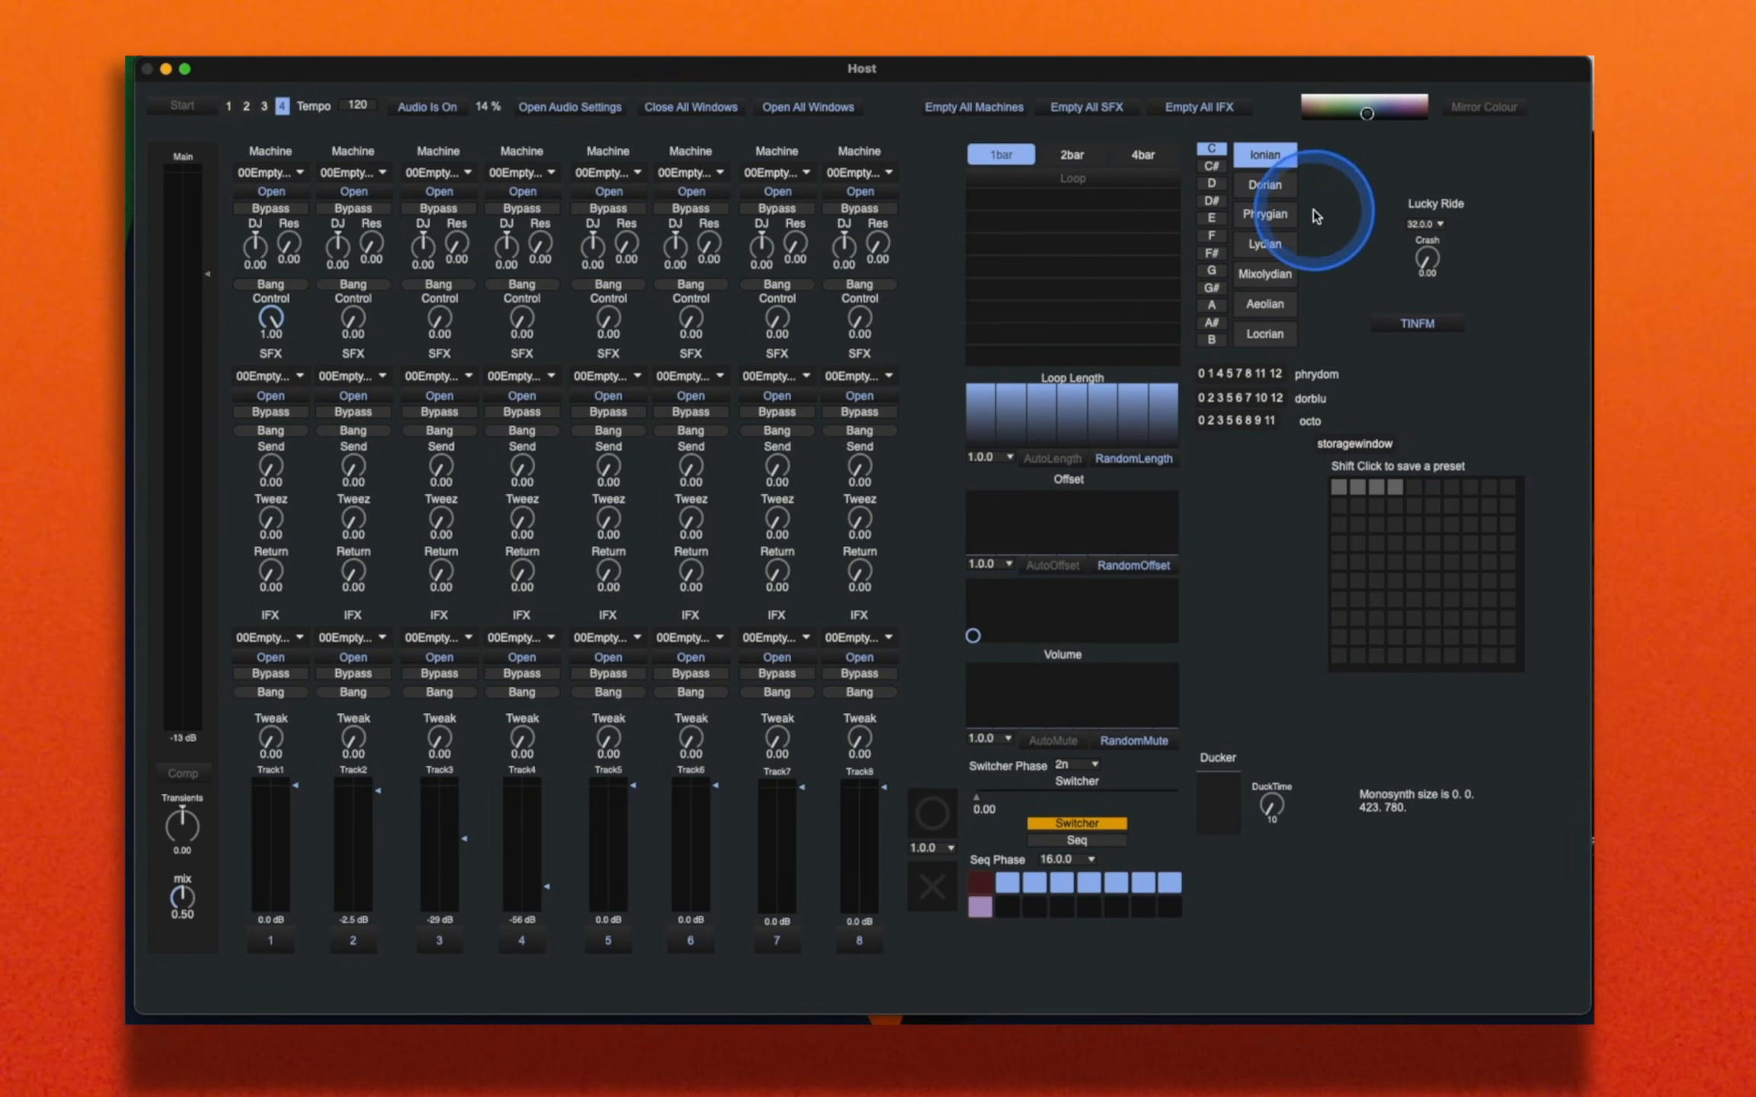
{"action": "left_click", "coordinate": [1486, 114]}
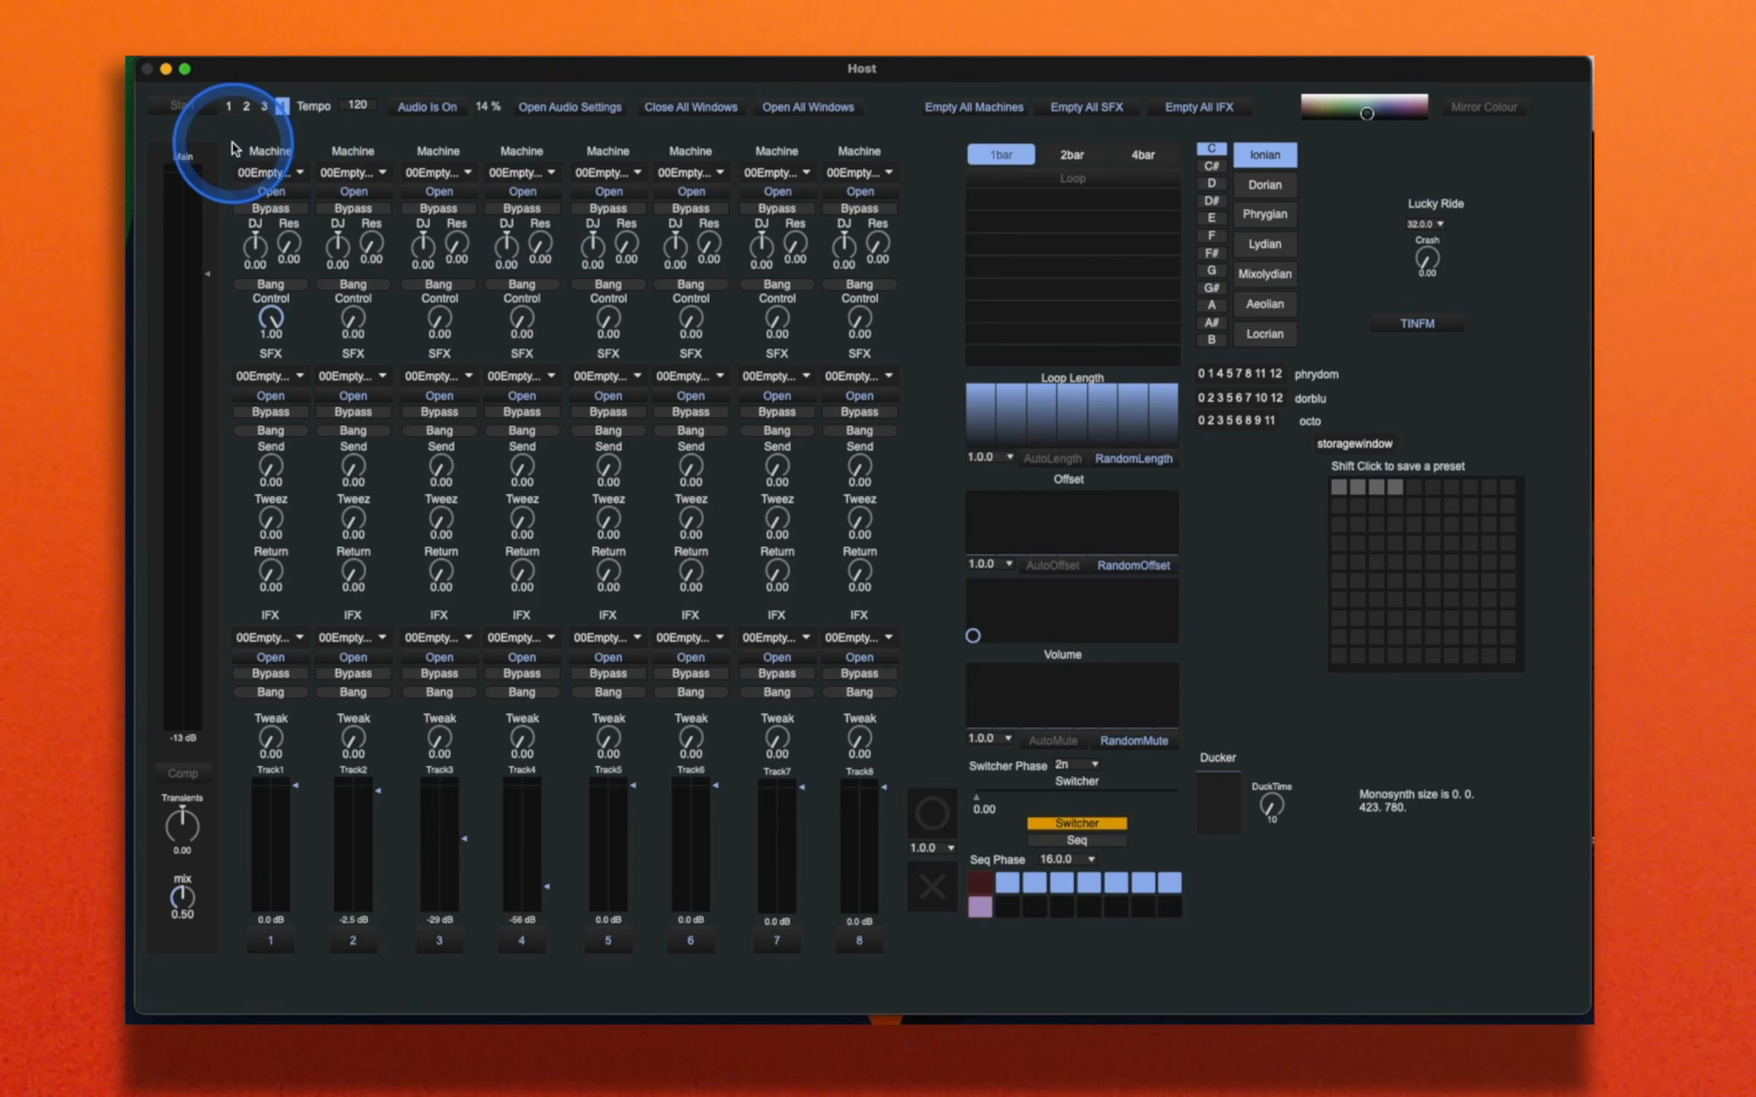
Step: Load the DrumMachine on track 1 and place its window over the middle of the host
{"action": "left_click", "coordinate": [273, 175]}
{"action": "left_click", "coordinate": [279, 214]}
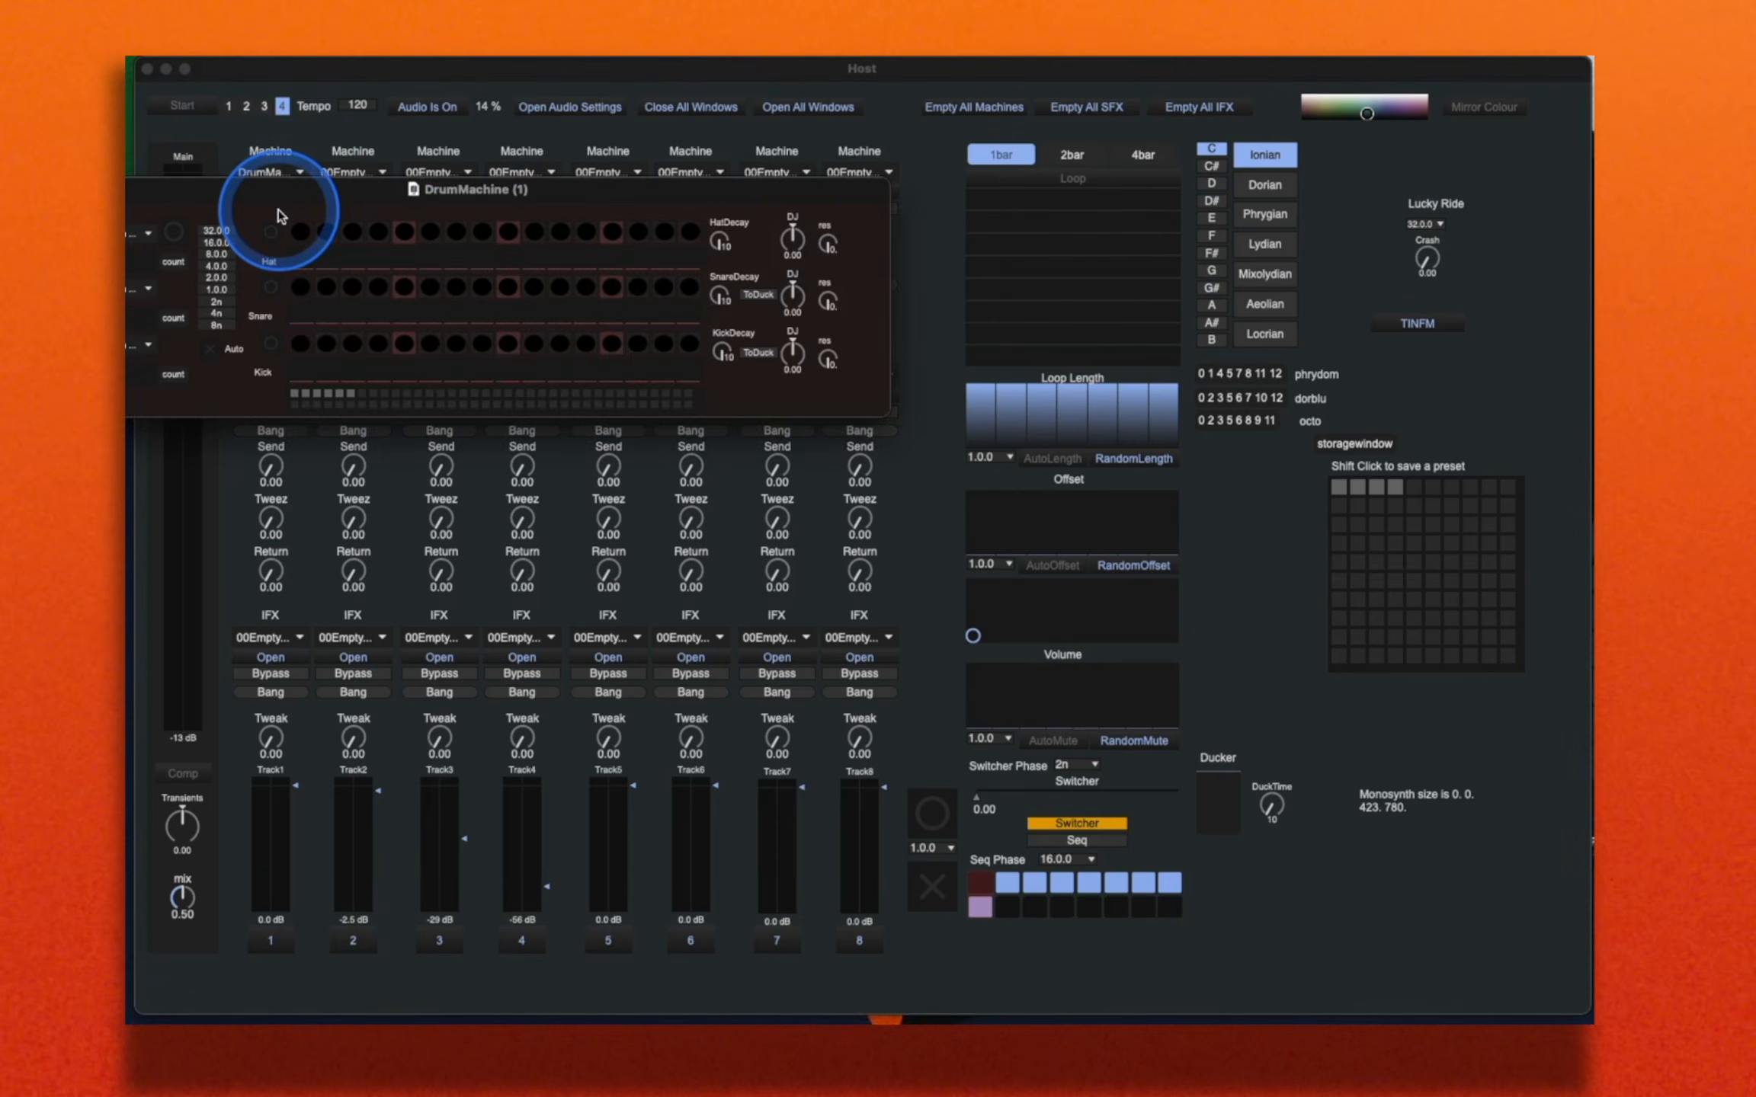
{"action": "mouse_move", "coordinate": [450, 206]}
{"action": "left_mouse_down"}
{"action": "mouse_move", "coordinate": [490, 311]}
{"action": "mouse_move", "coordinate": [690, 485]}
{"action": "mouse_move", "coordinate": [1125, 517]}
{"action": "left_mouse_up"}
Step: Program snares on steps 5 and 13 and kicks on steps 1 and 11, and start playback
{"action": "left_click", "coordinate": [809, 586]}
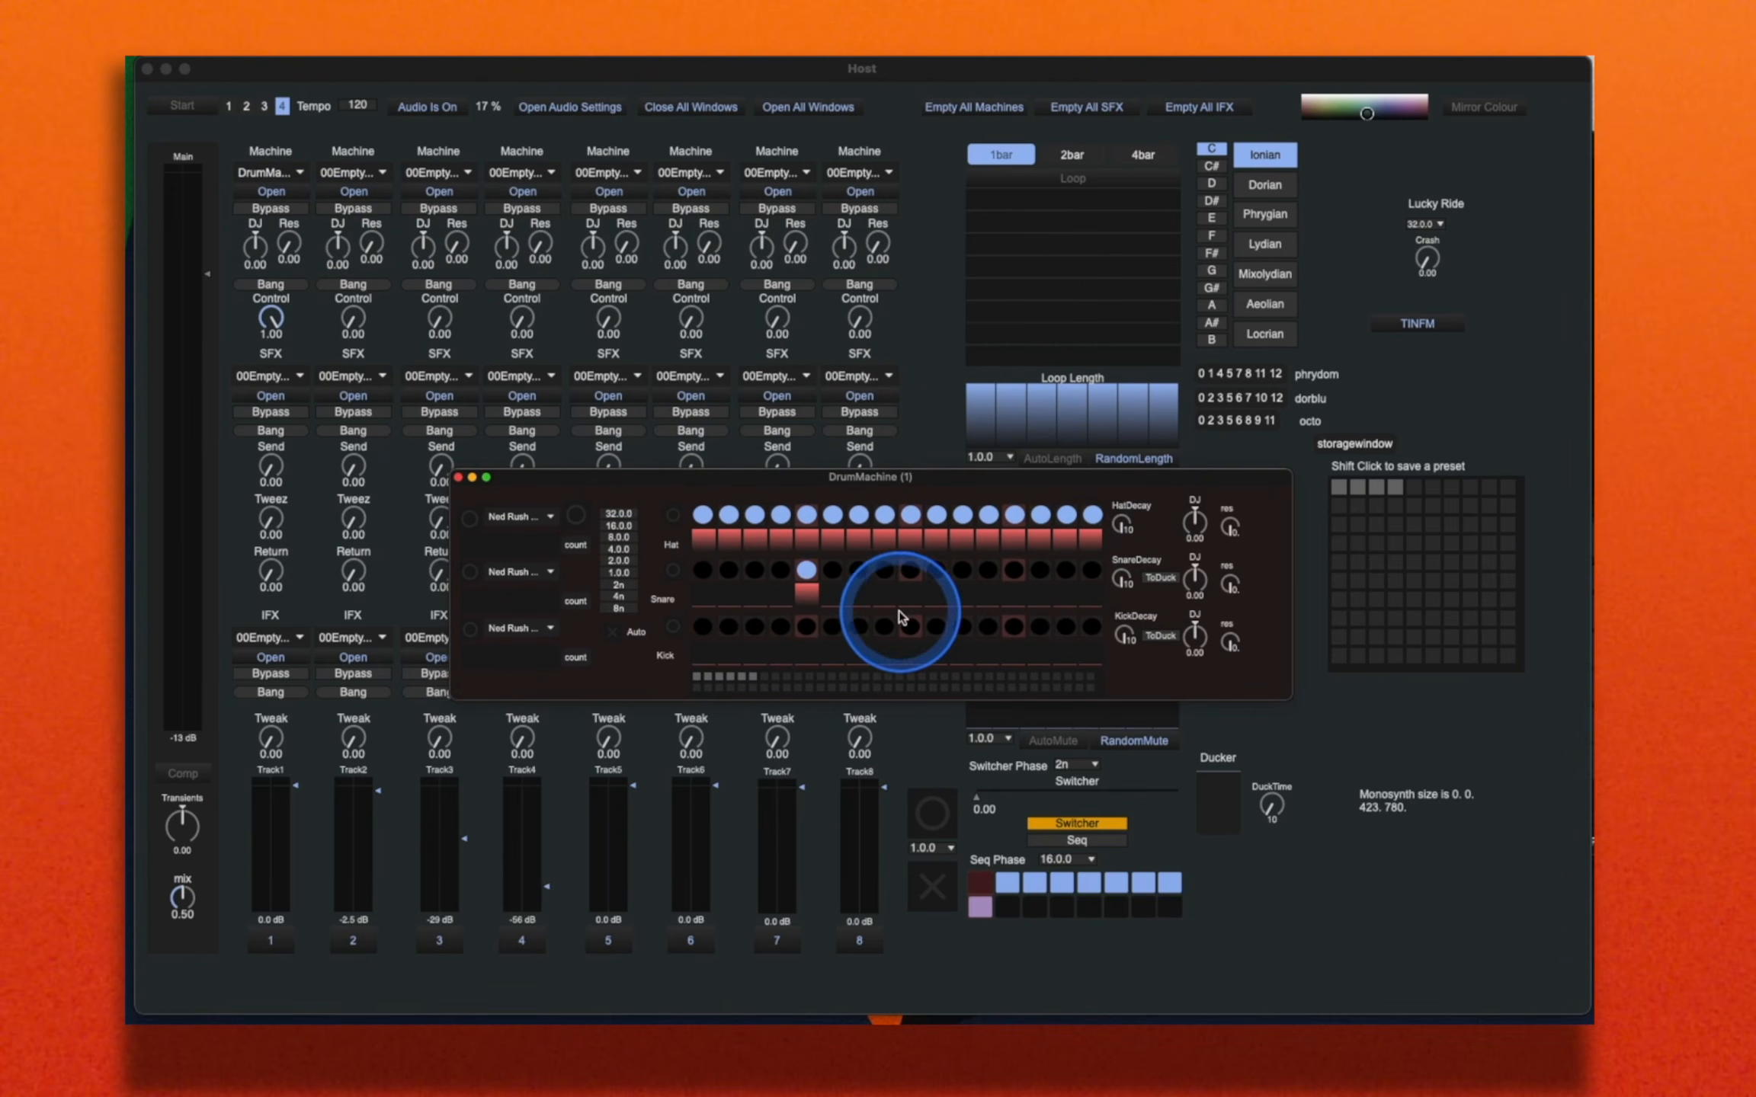
{"action": "left_click", "coordinate": [1015, 570]}
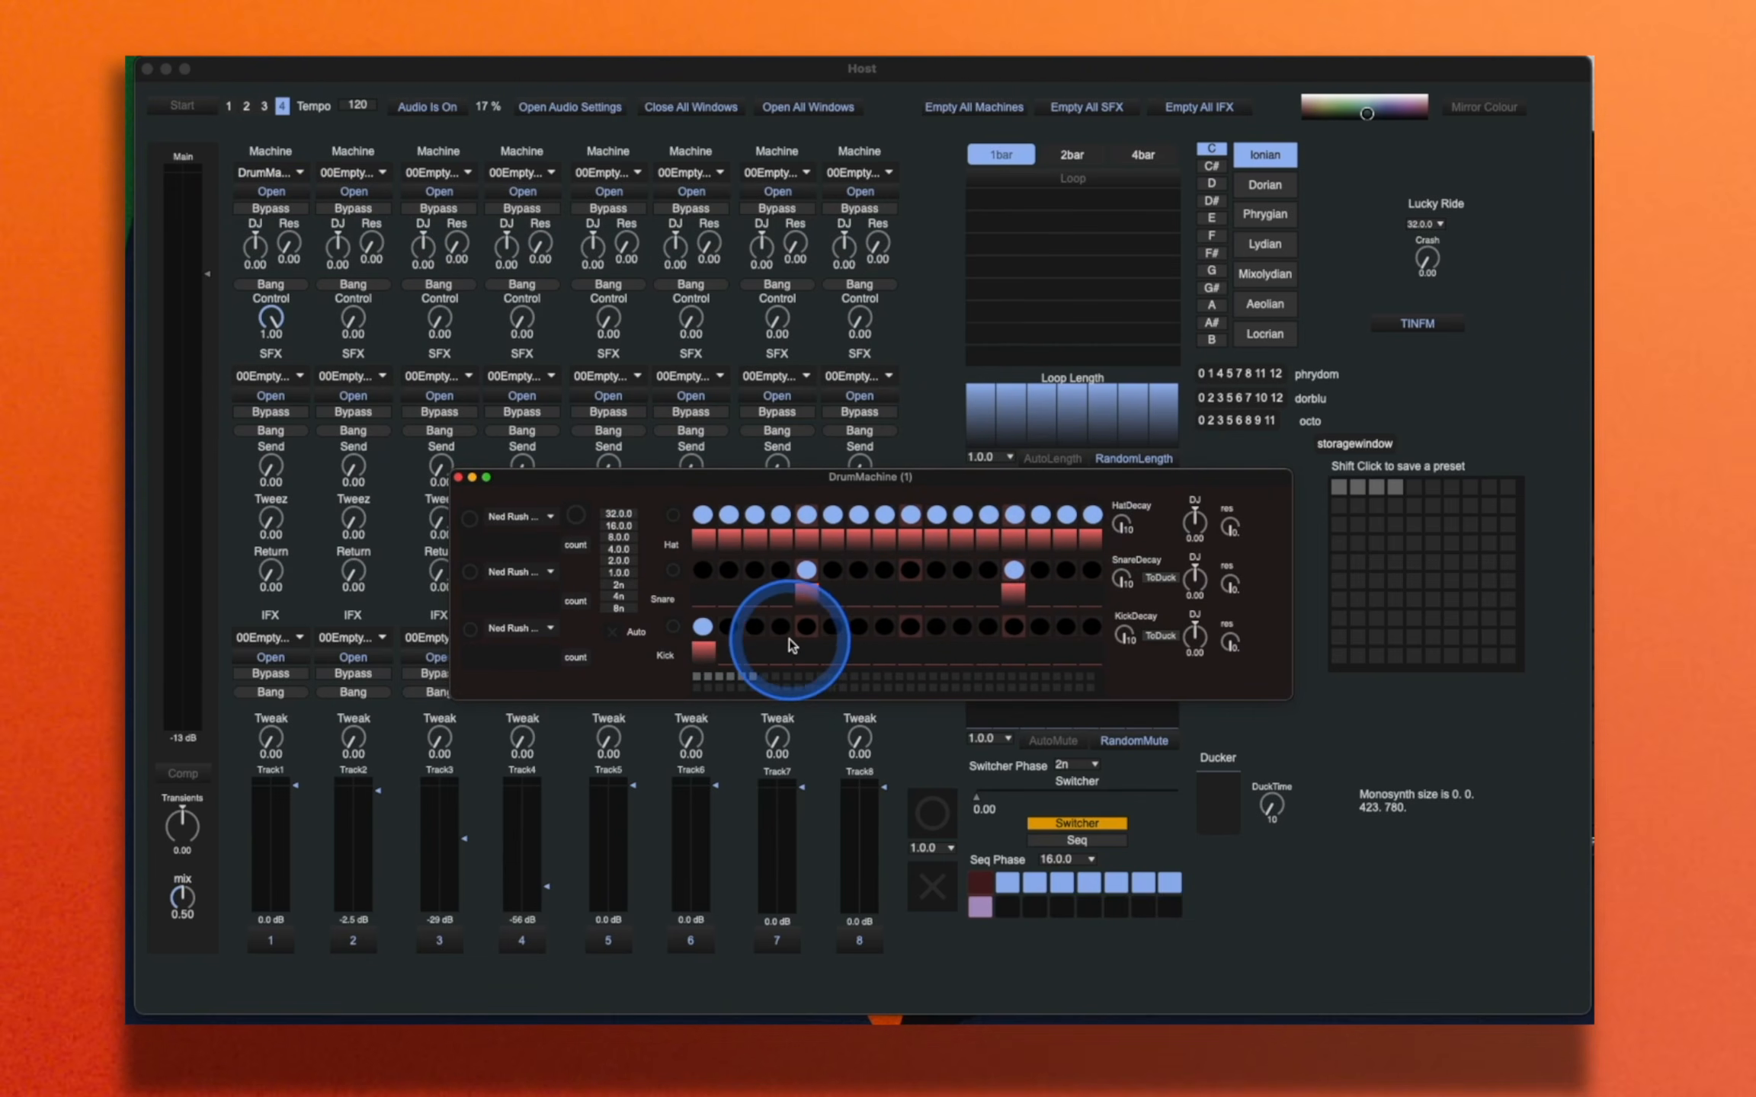
{"action": "left_click", "coordinate": [959, 627]}
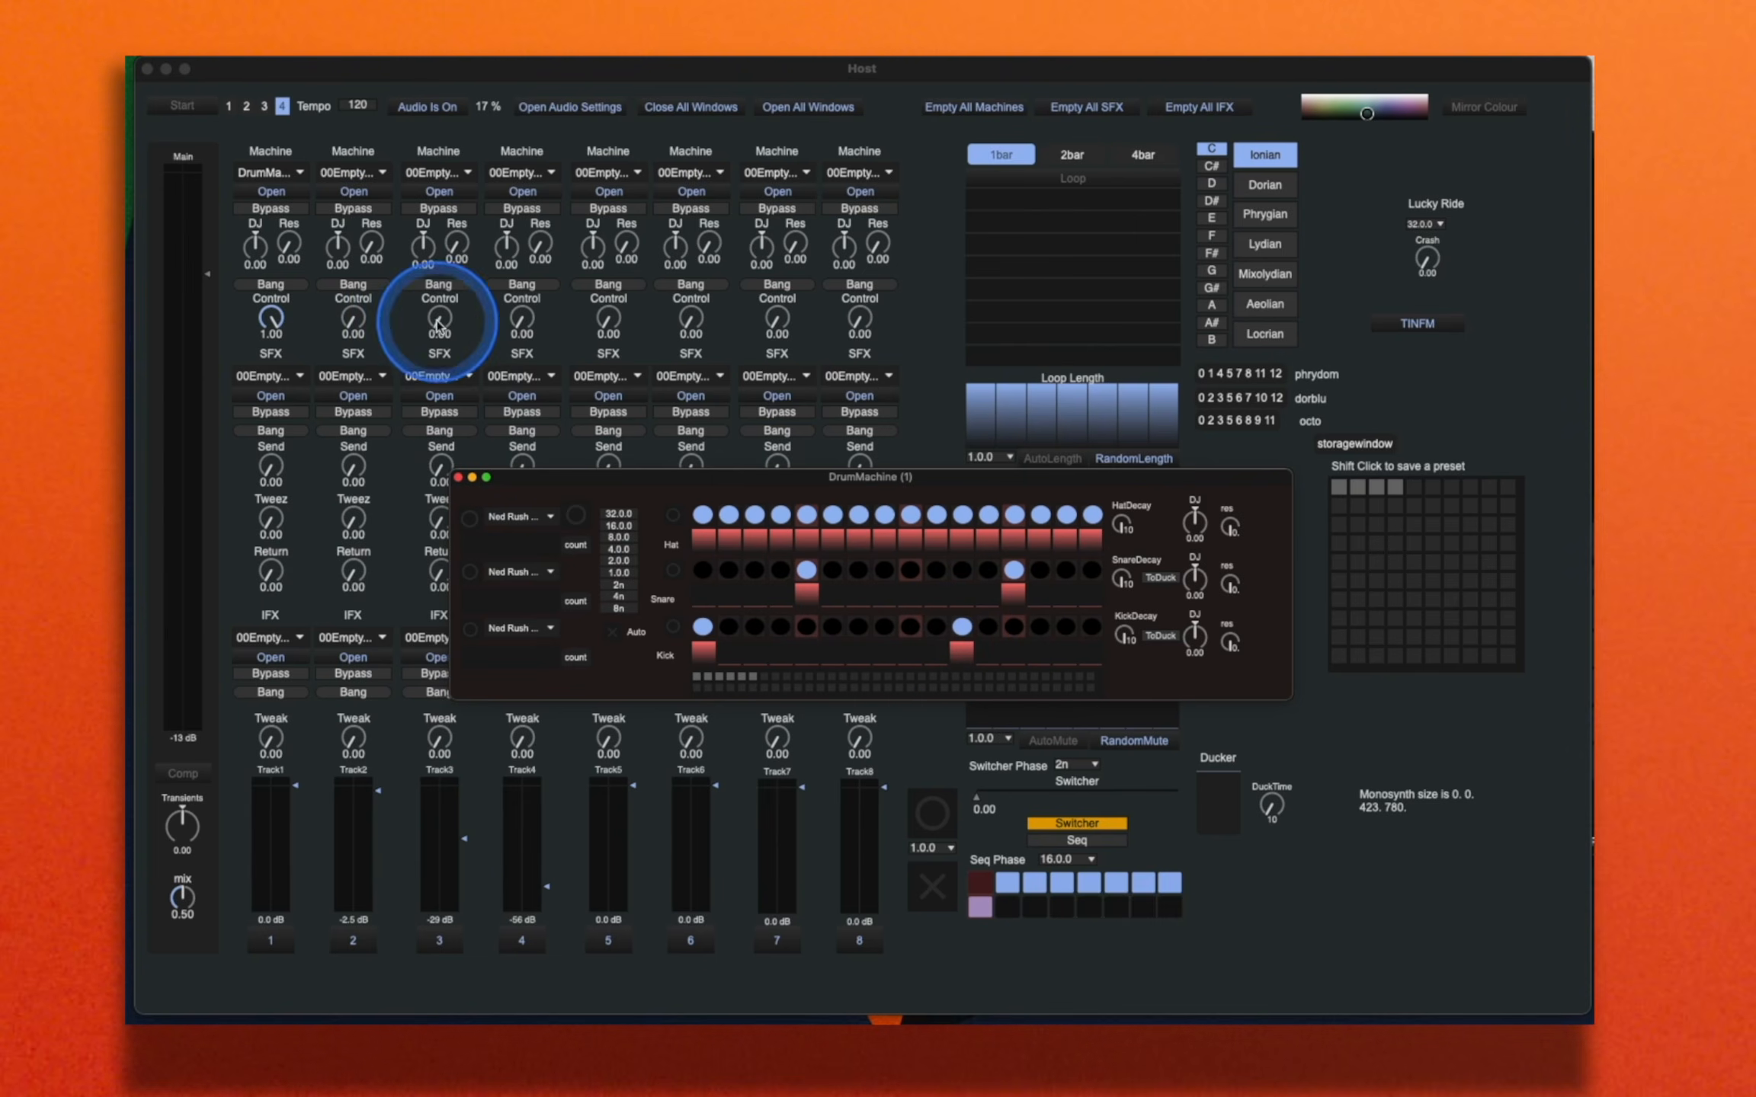
{"action": "left_click", "coordinate": [183, 107]}
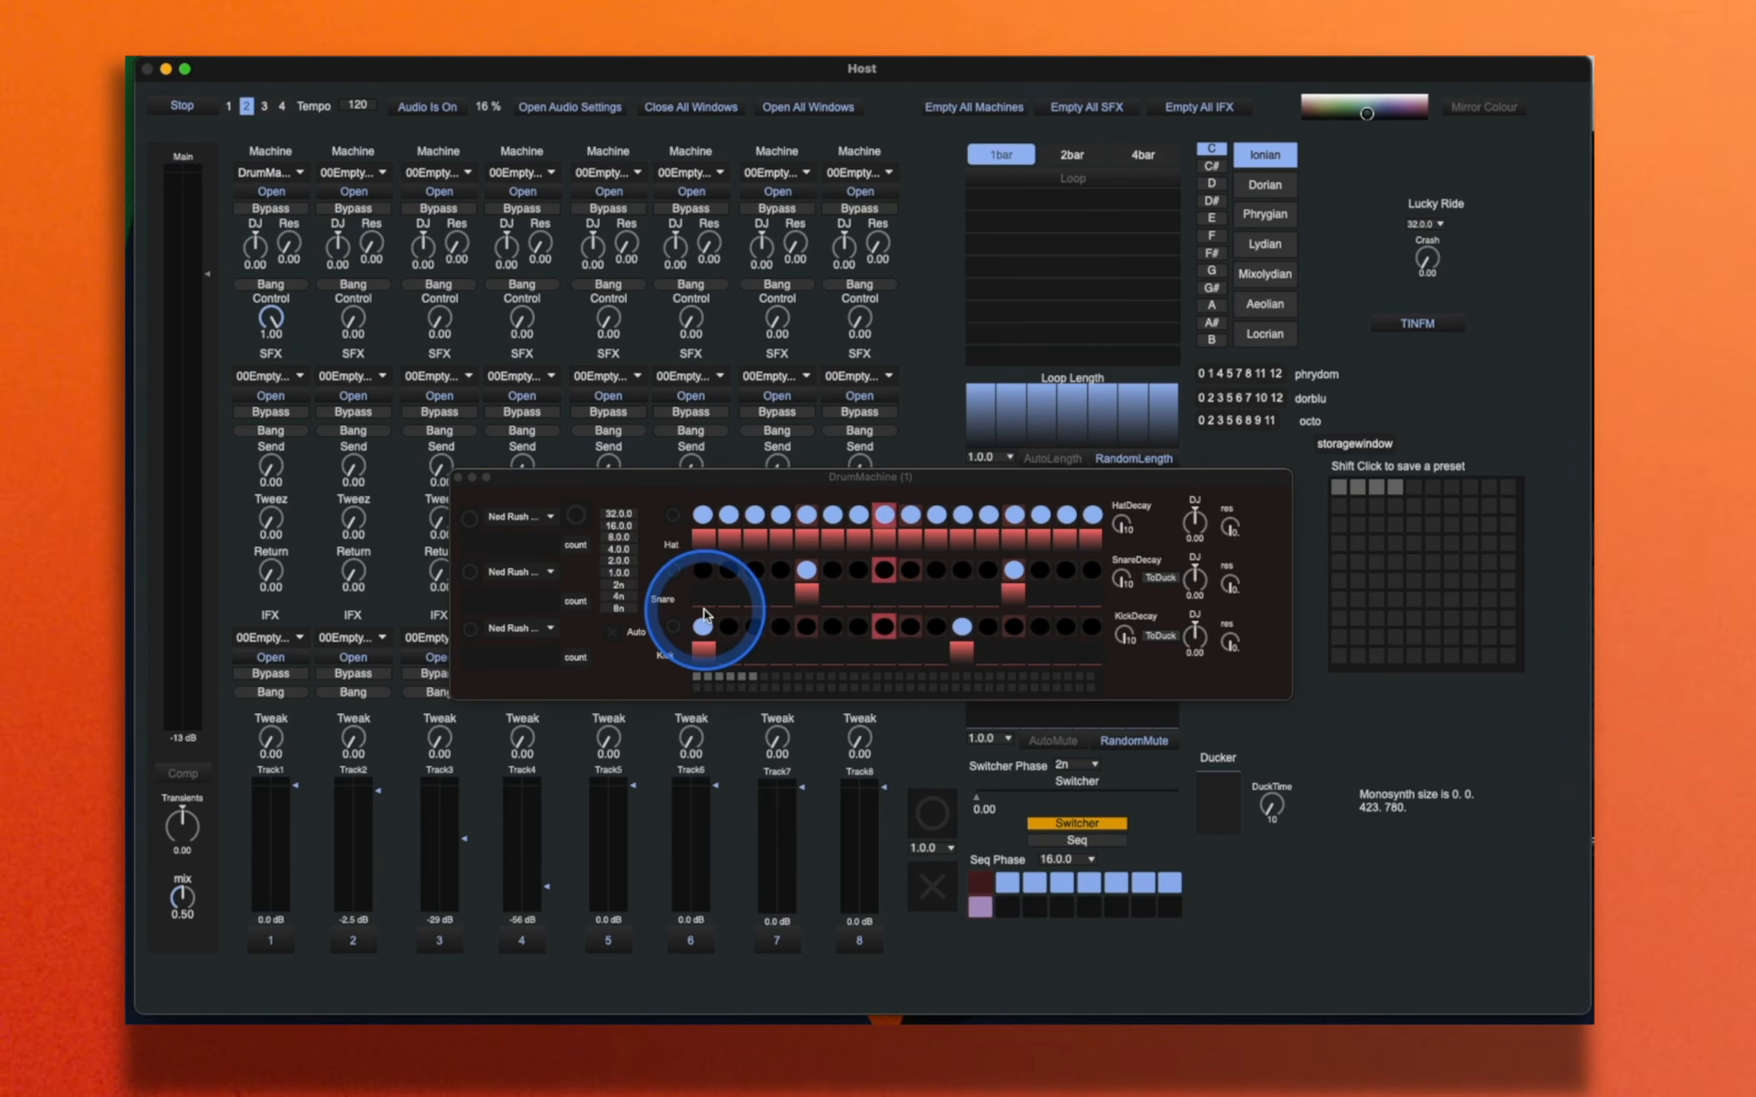
Step: Load Ned Rush samples into the drum machine's hat, snare and kick slots
{"action": "left_click", "coordinate": [530, 524]}
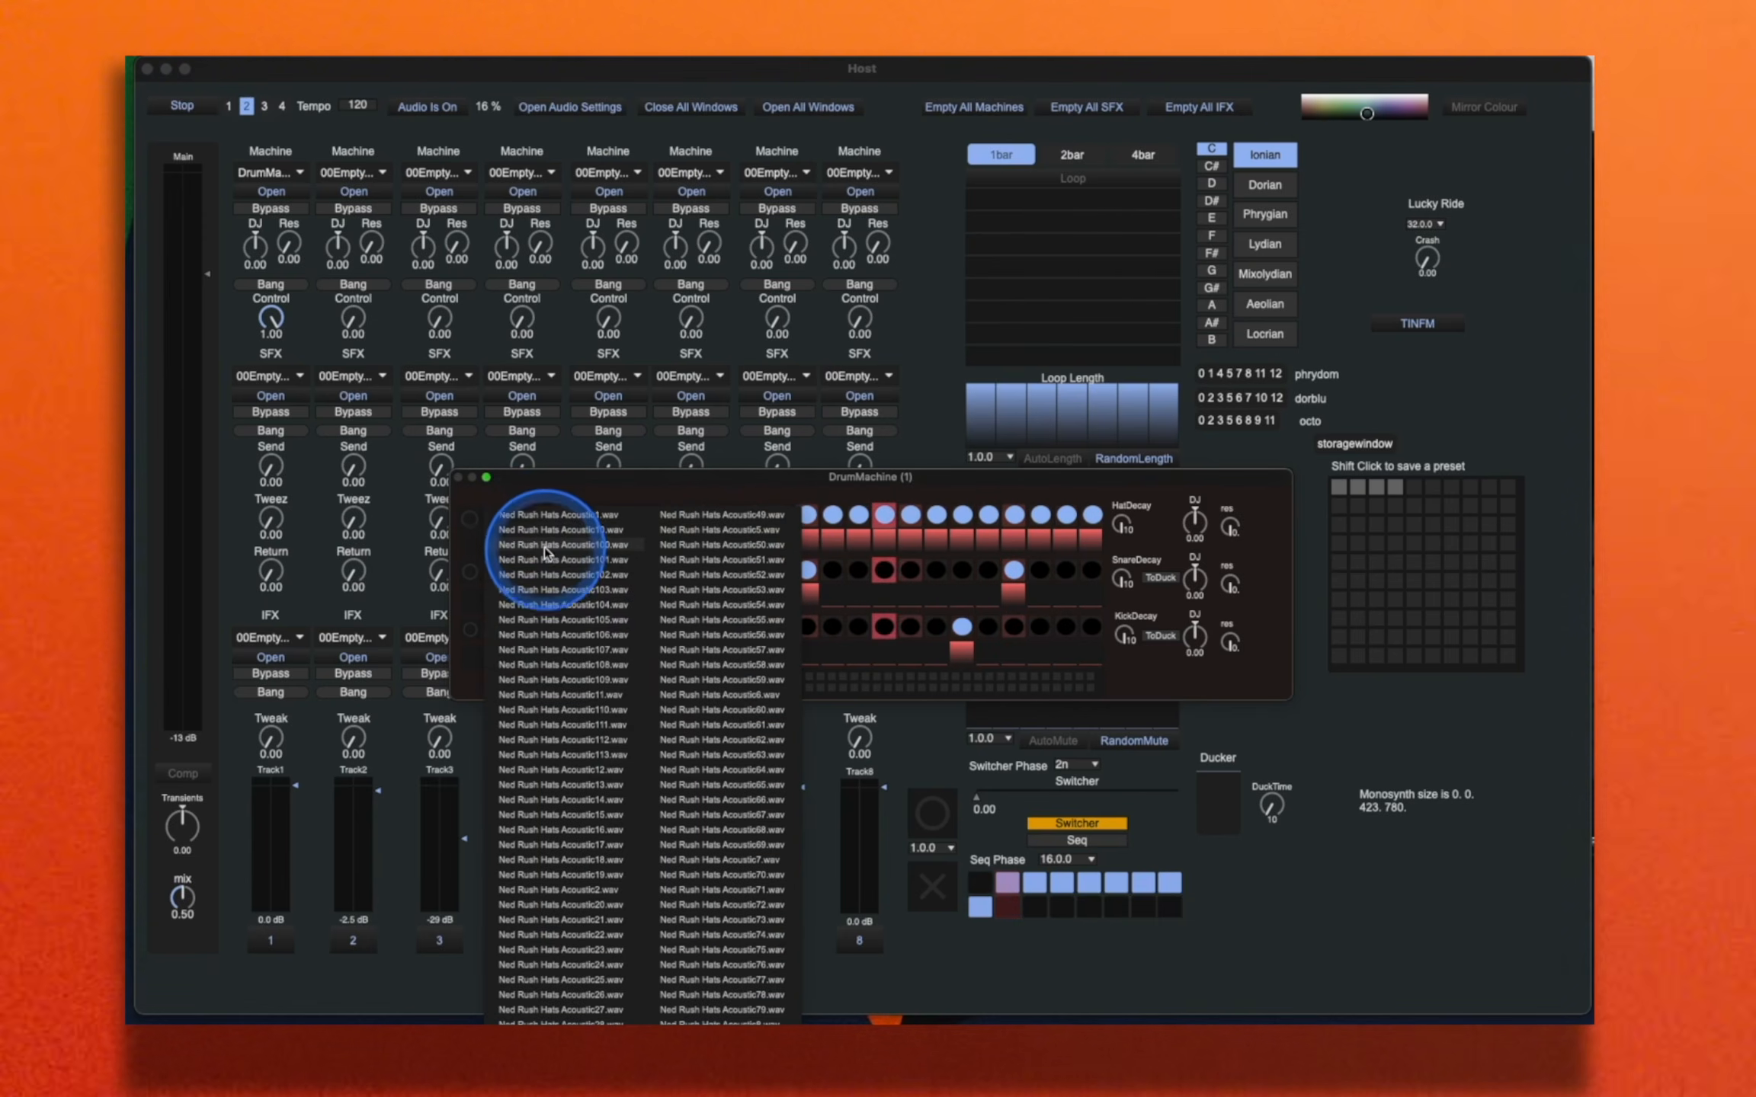
{"action": "left_click", "coordinate": [549, 573]}
{"action": "left_click", "coordinate": [545, 573]}
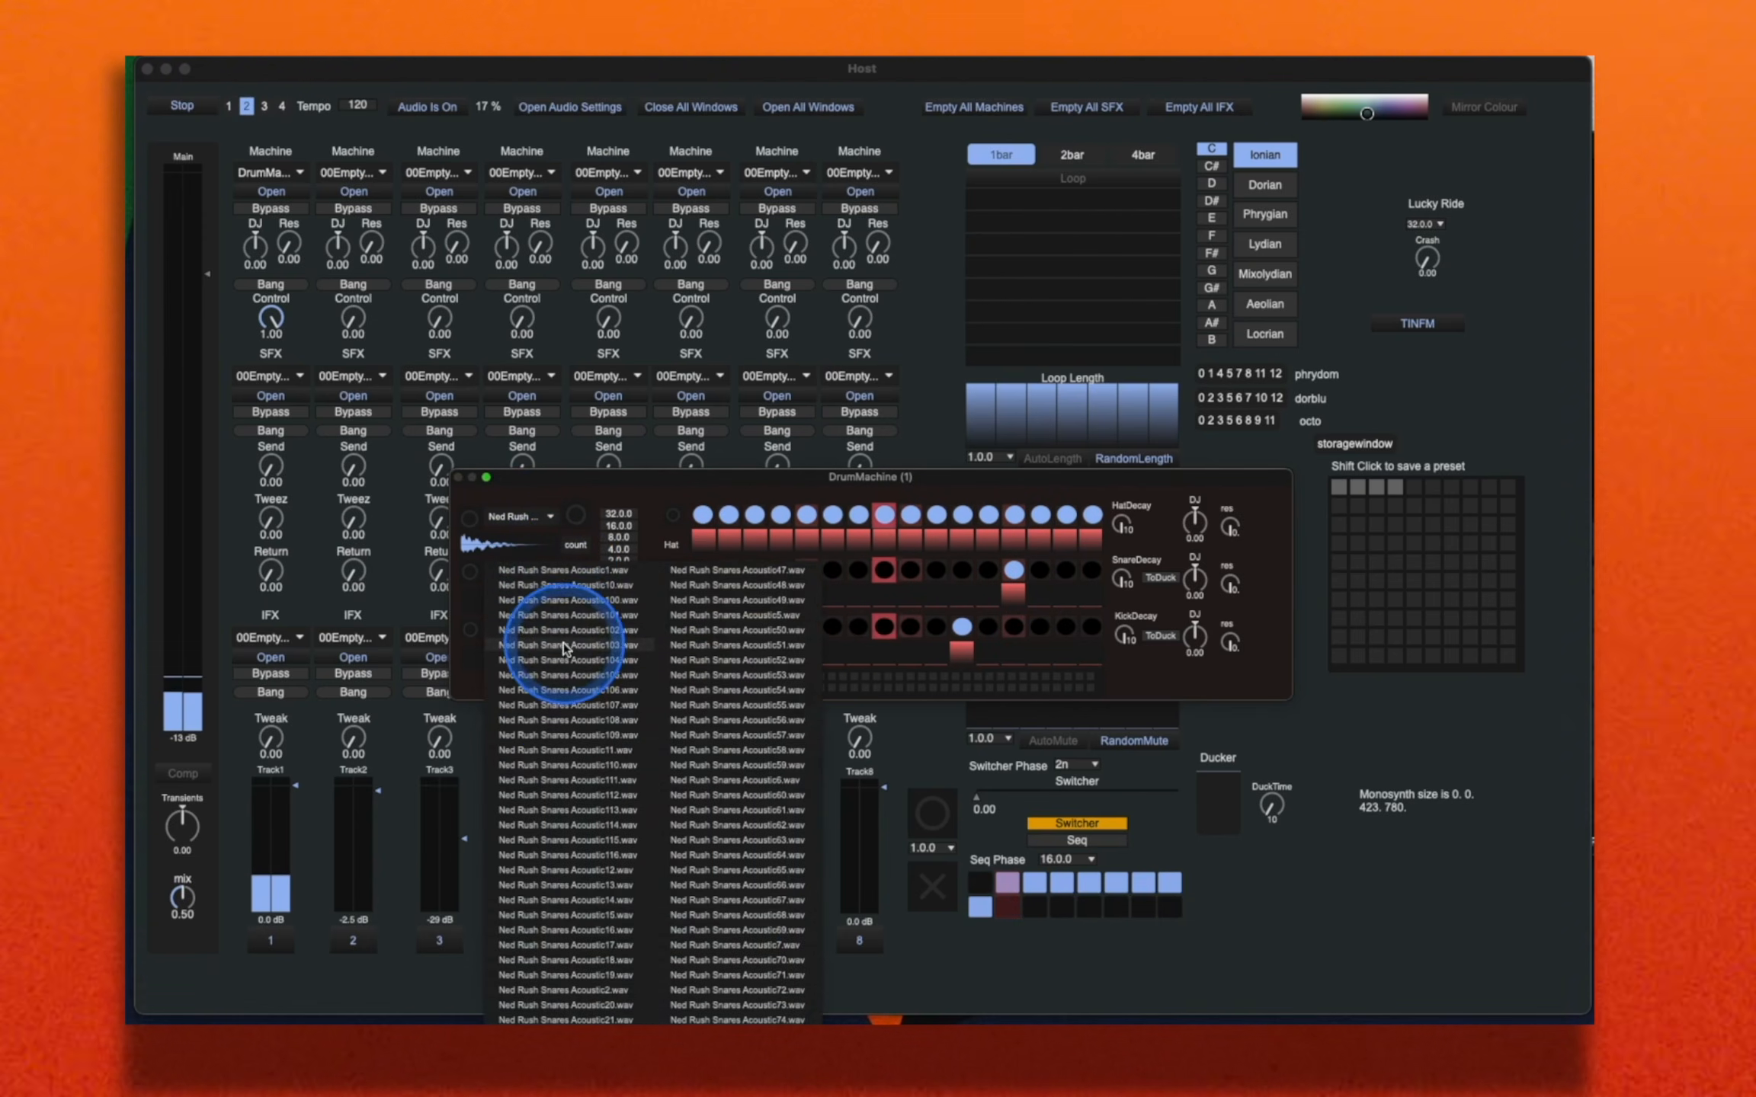
{"action": "left_click", "coordinate": [567, 647]}
{"action": "left_click", "coordinate": [556, 634]}
{"action": "left_click", "coordinate": [603, 824]}
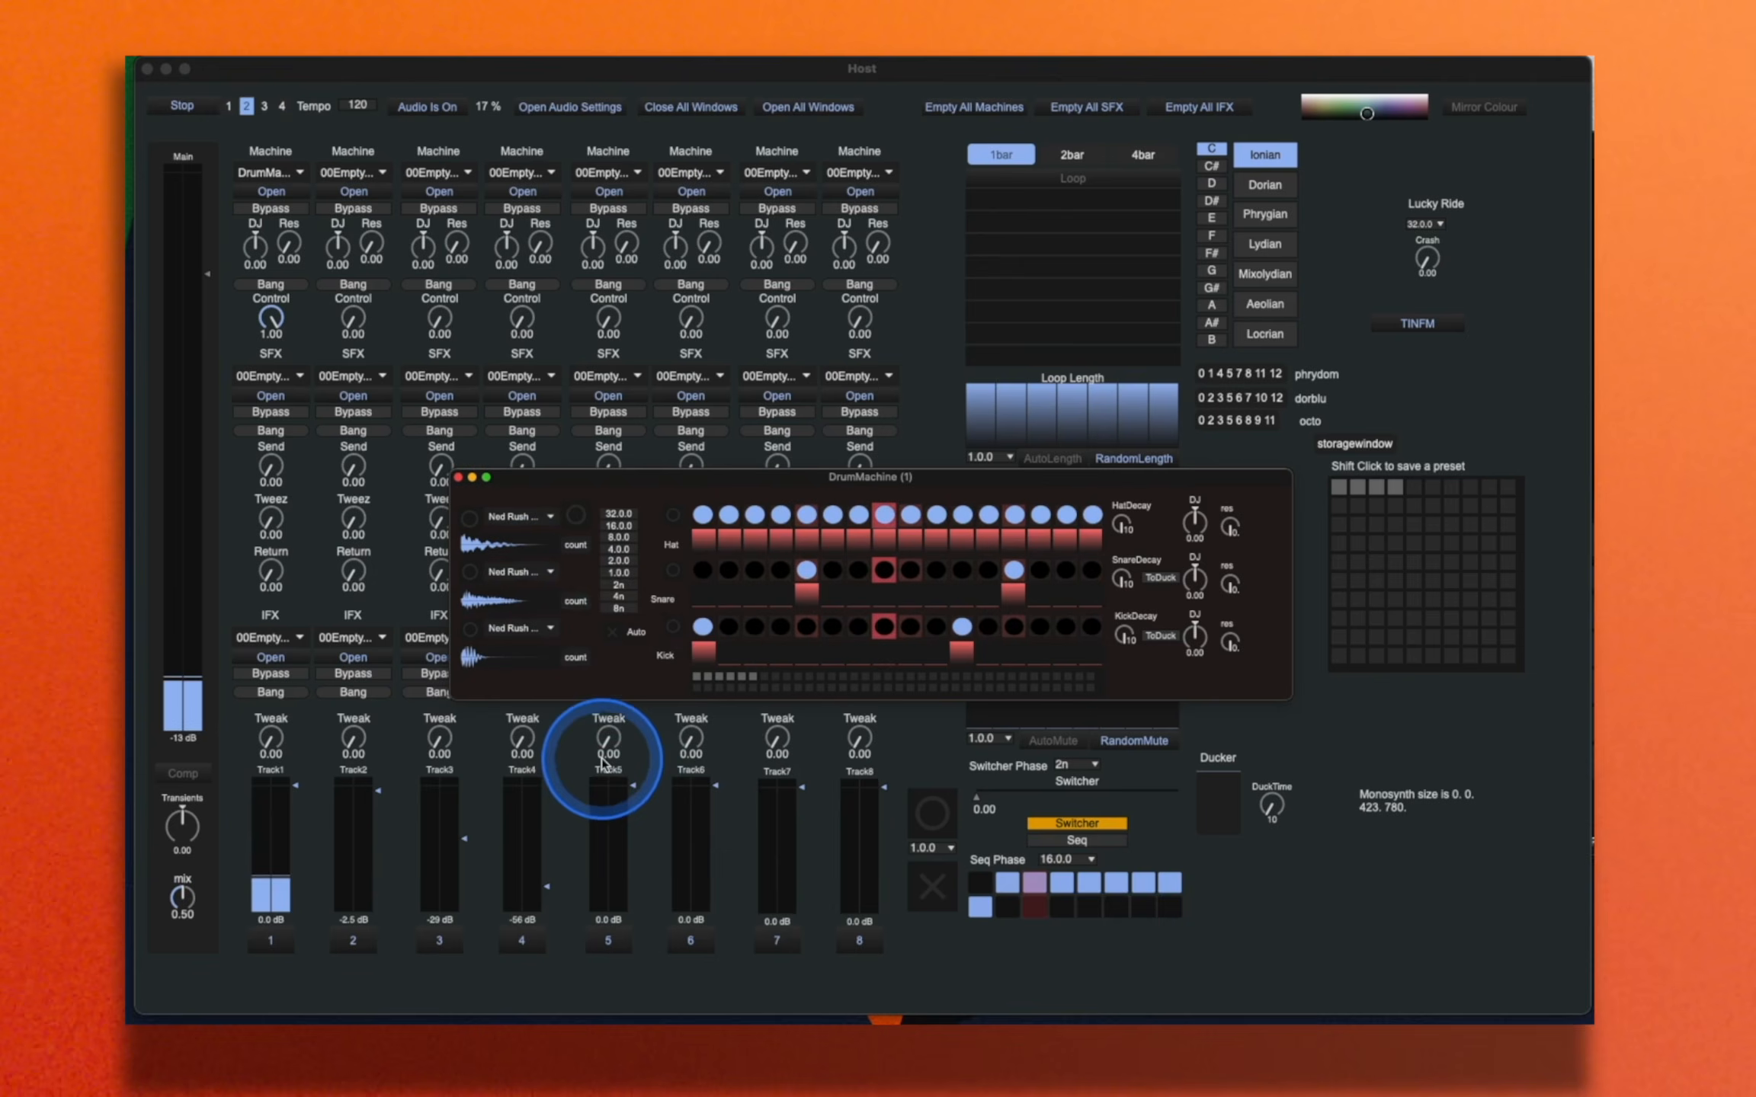
Step: Raise the main output volume to -0.4 dB
{"action": "left_click", "coordinate": [183, 297]}
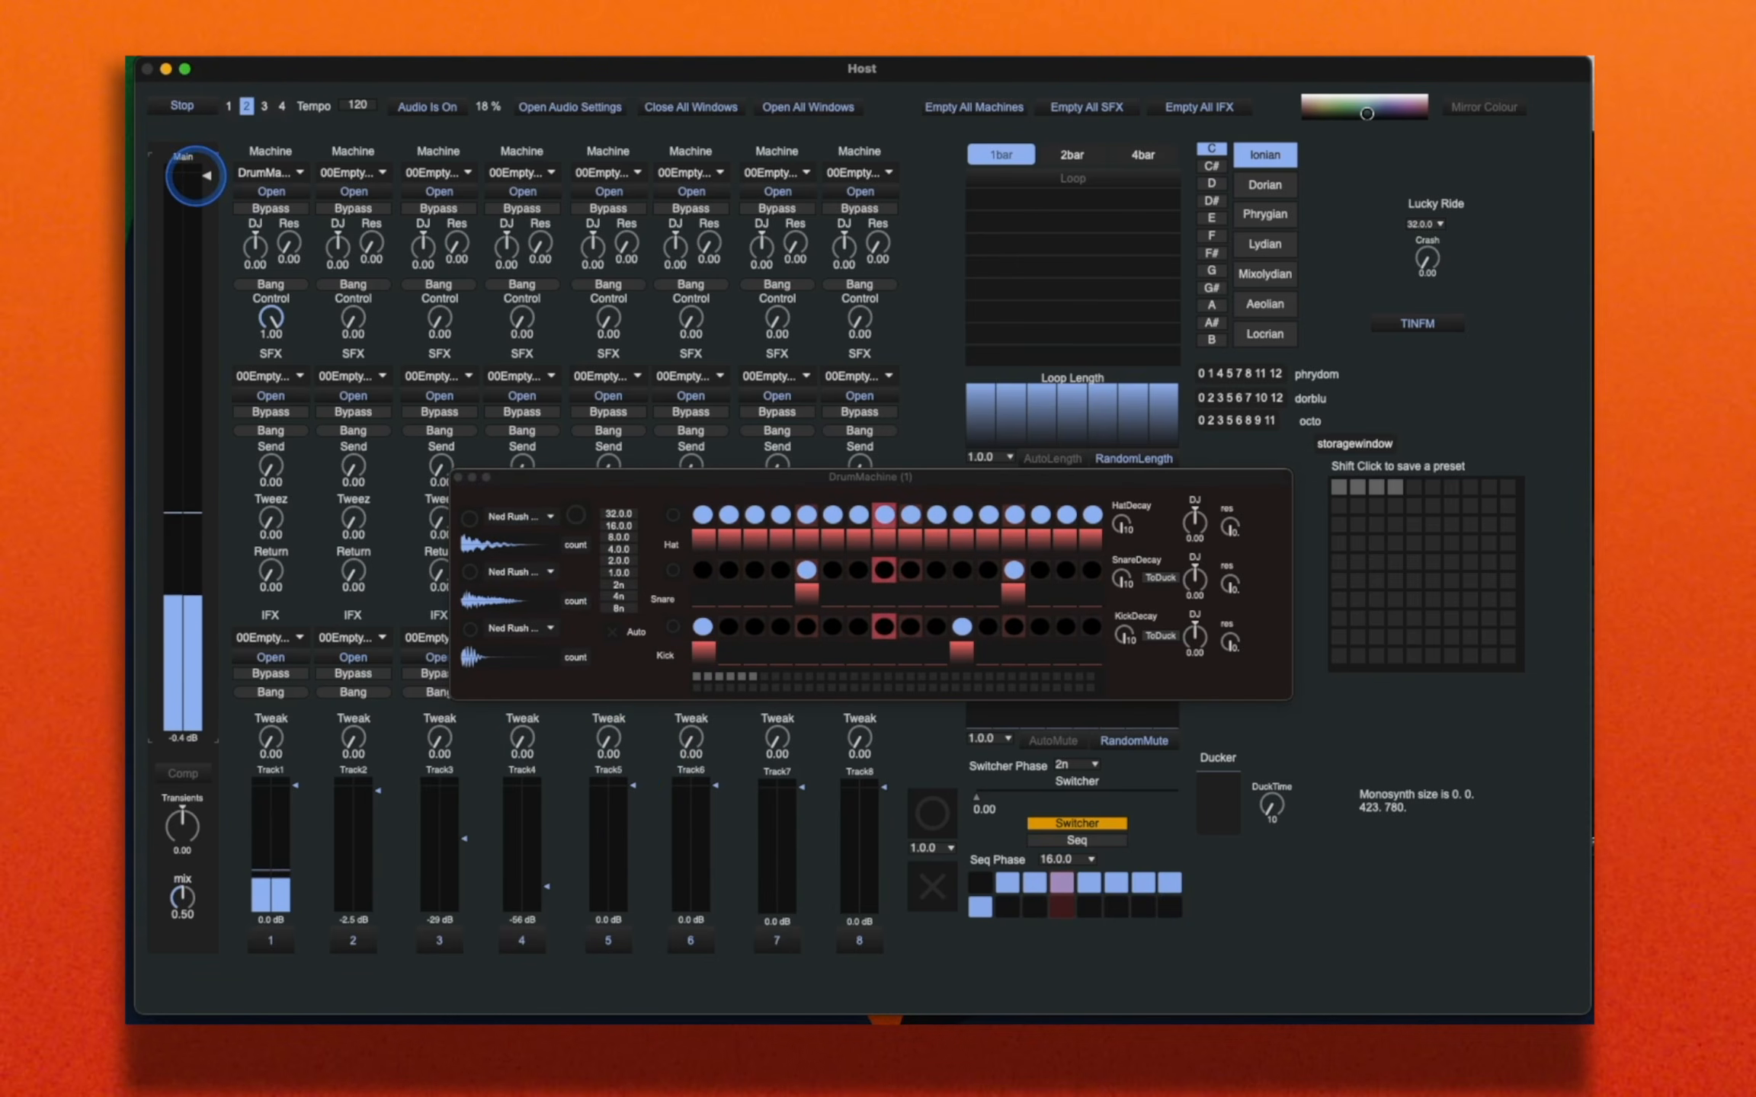
{"action": "left_click_drag", "start_coordinate": [195, 170], "coordinate": [195, 218]}
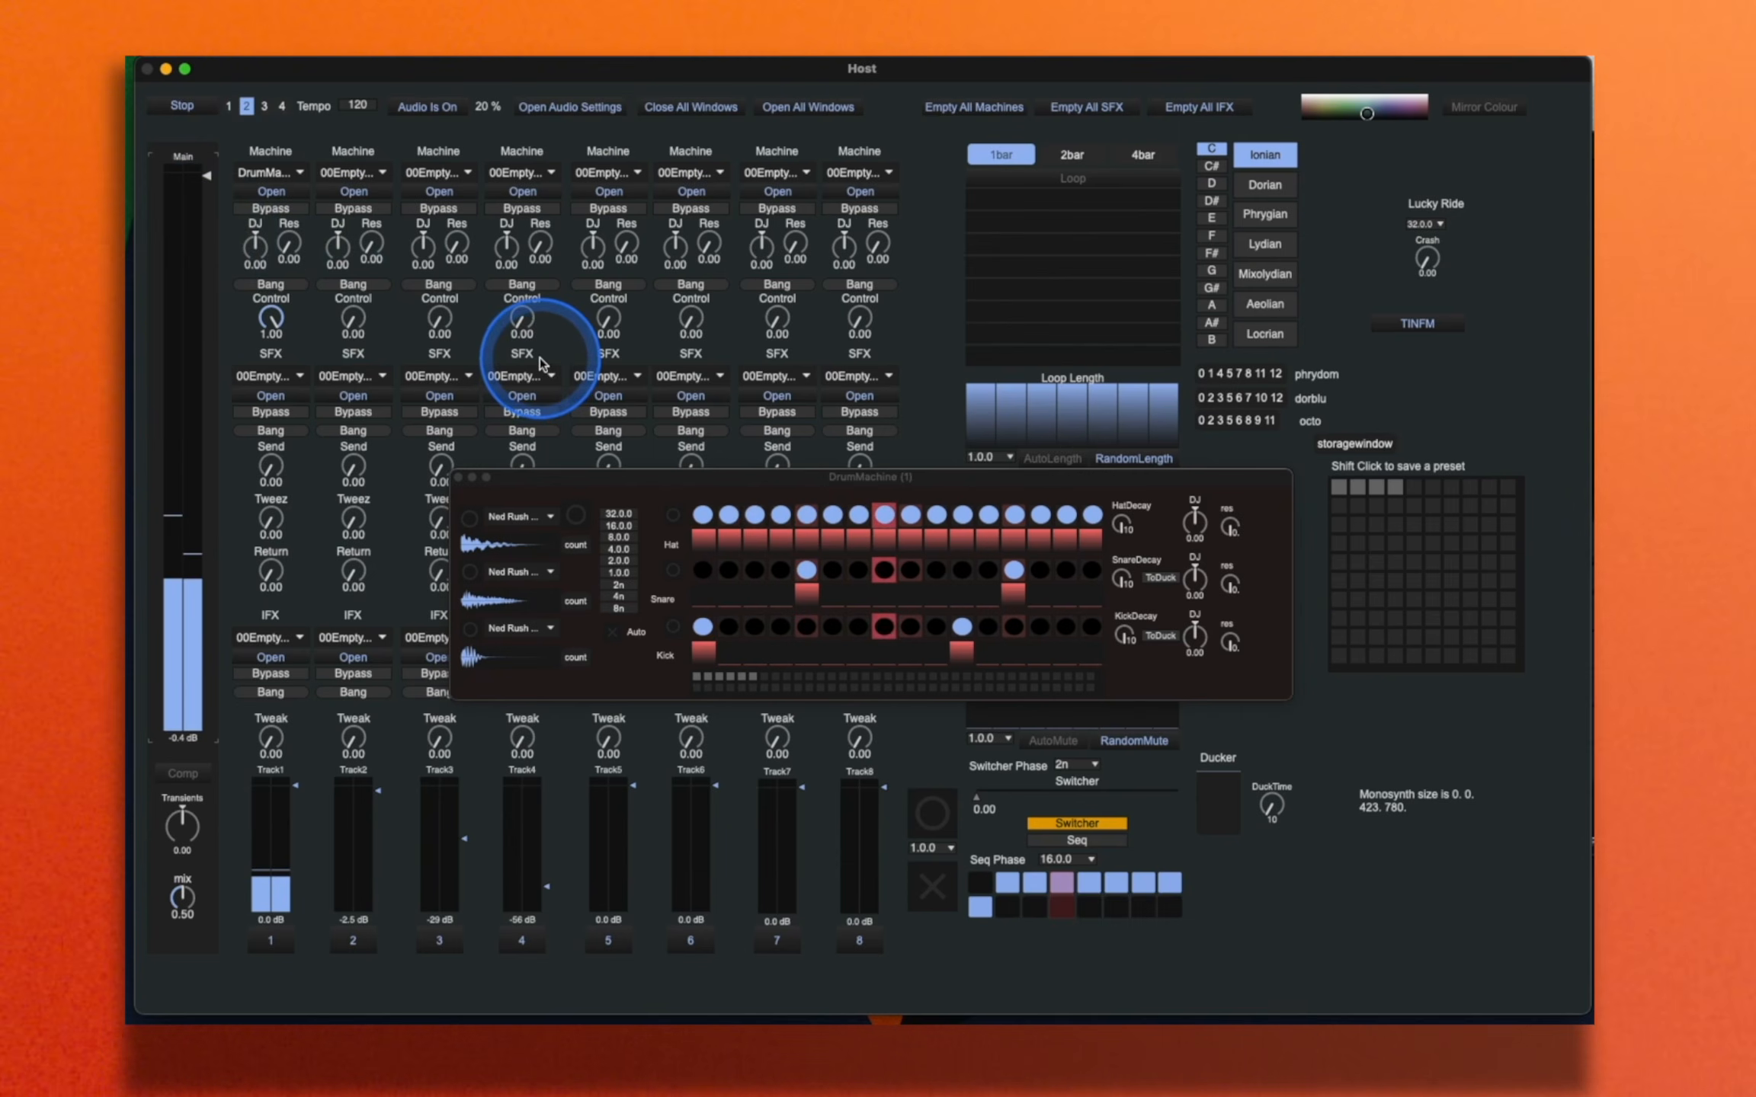
Step: Raise the snare and kick decays to maximum and set the hat decay to 27
{"action": "left_click_drag", "start_coordinate": [1110, 534], "coordinate": [1136, 392]}
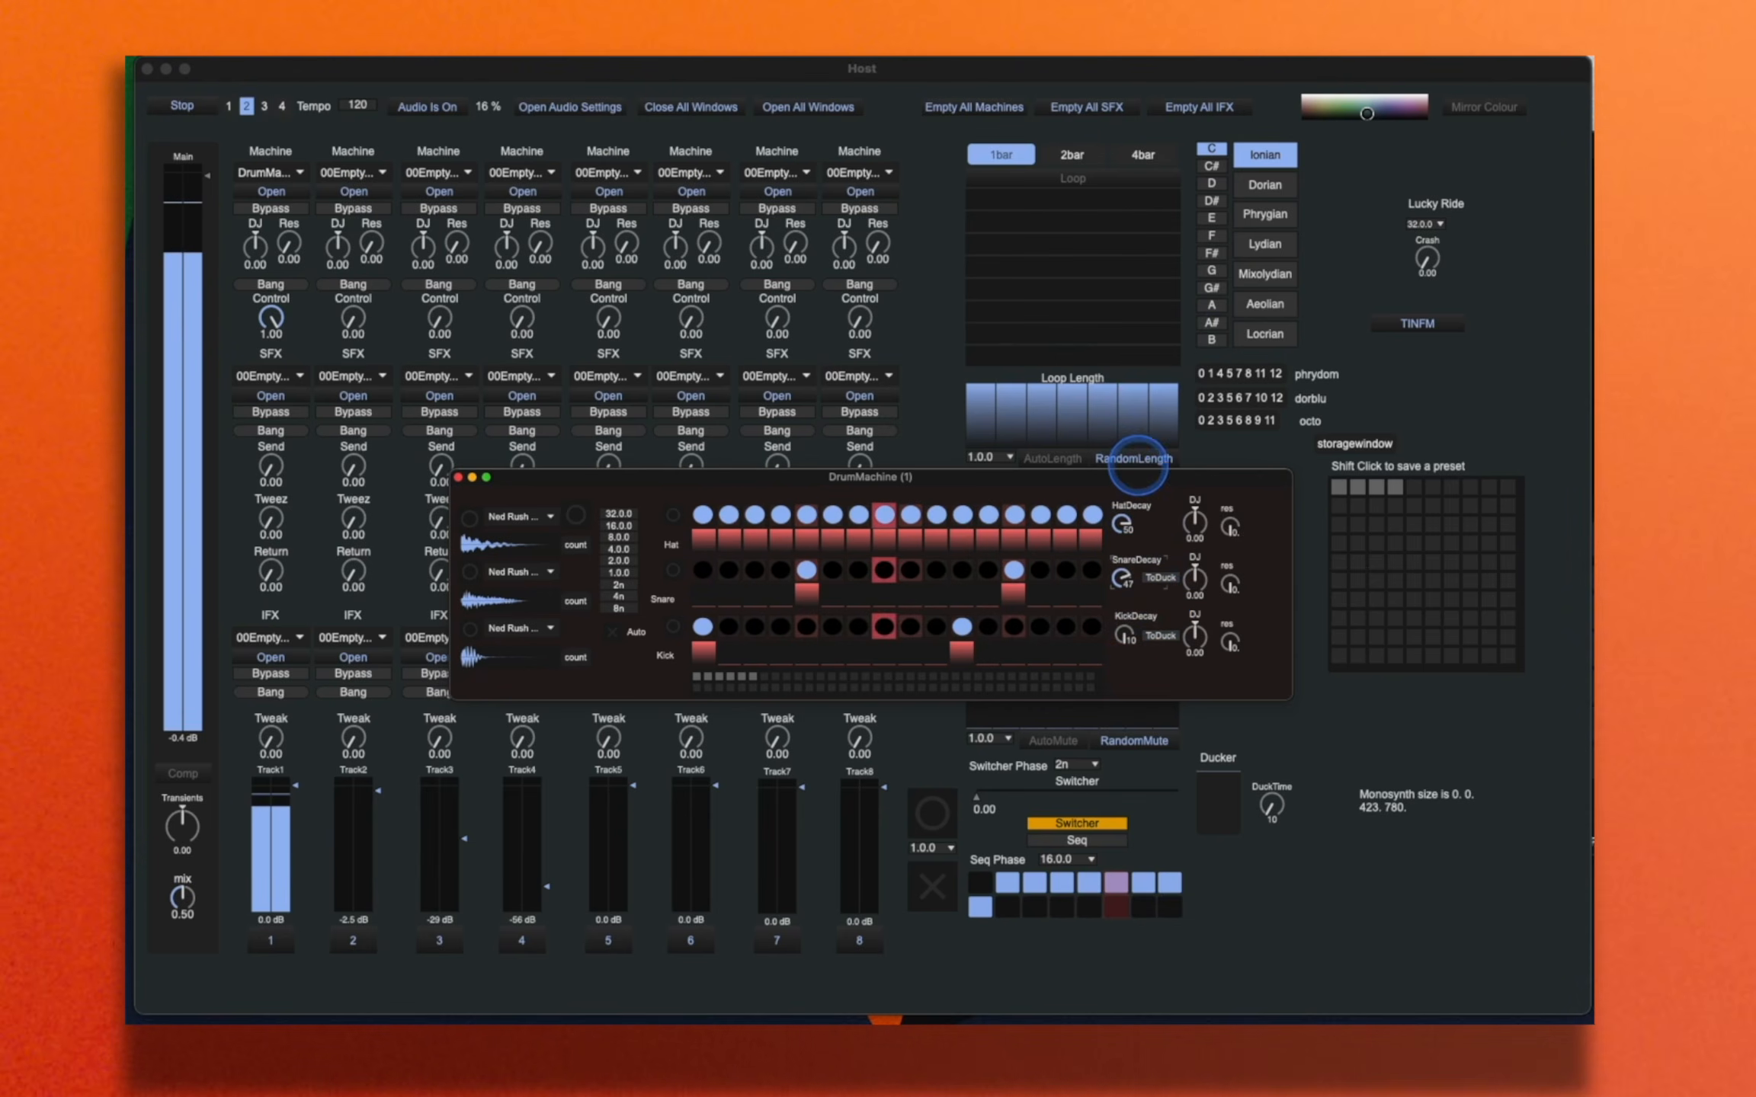
{"action": "left_click_drag", "start_coordinate": [1136, 466], "coordinate": [1157, 427]}
{"action": "left_click_drag", "start_coordinate": [1118, 647], "coordinate": [1128, 491]}
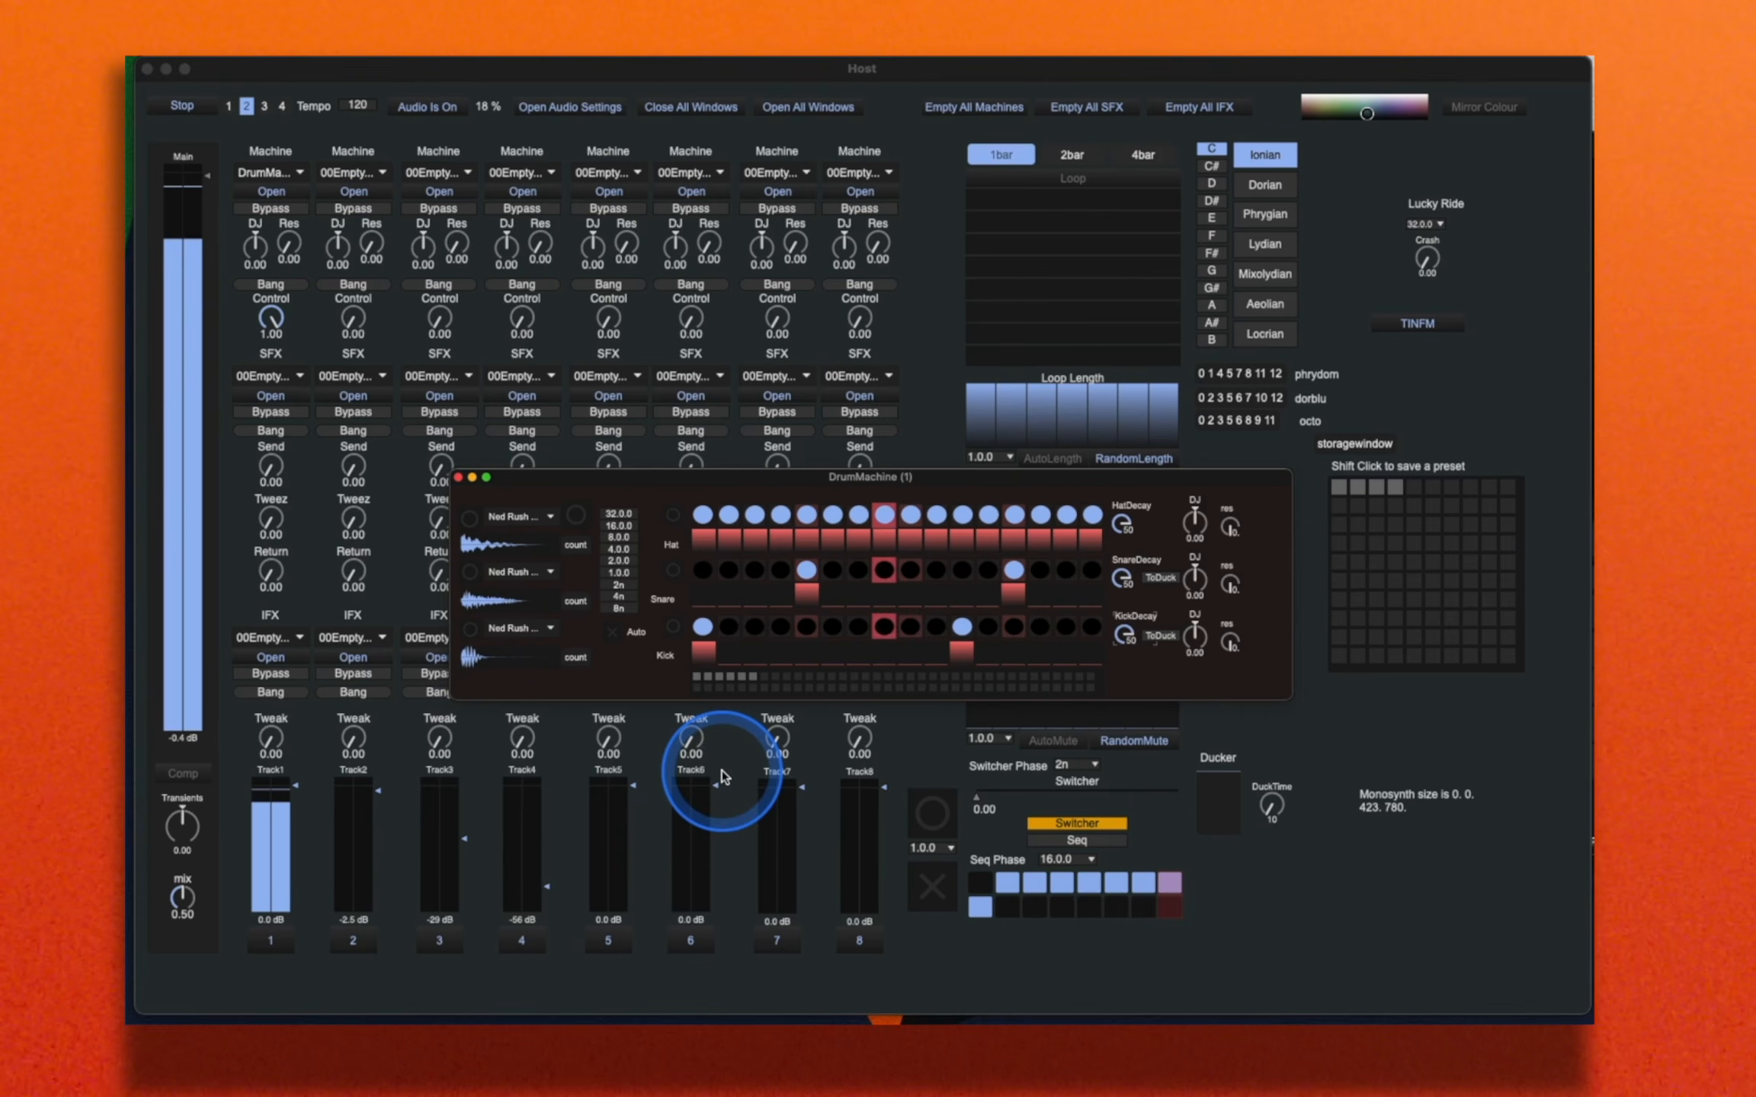
{"action": "left_click_drag", "start_coordinate": [1124, 524], "coordinate": [1117, 588]}
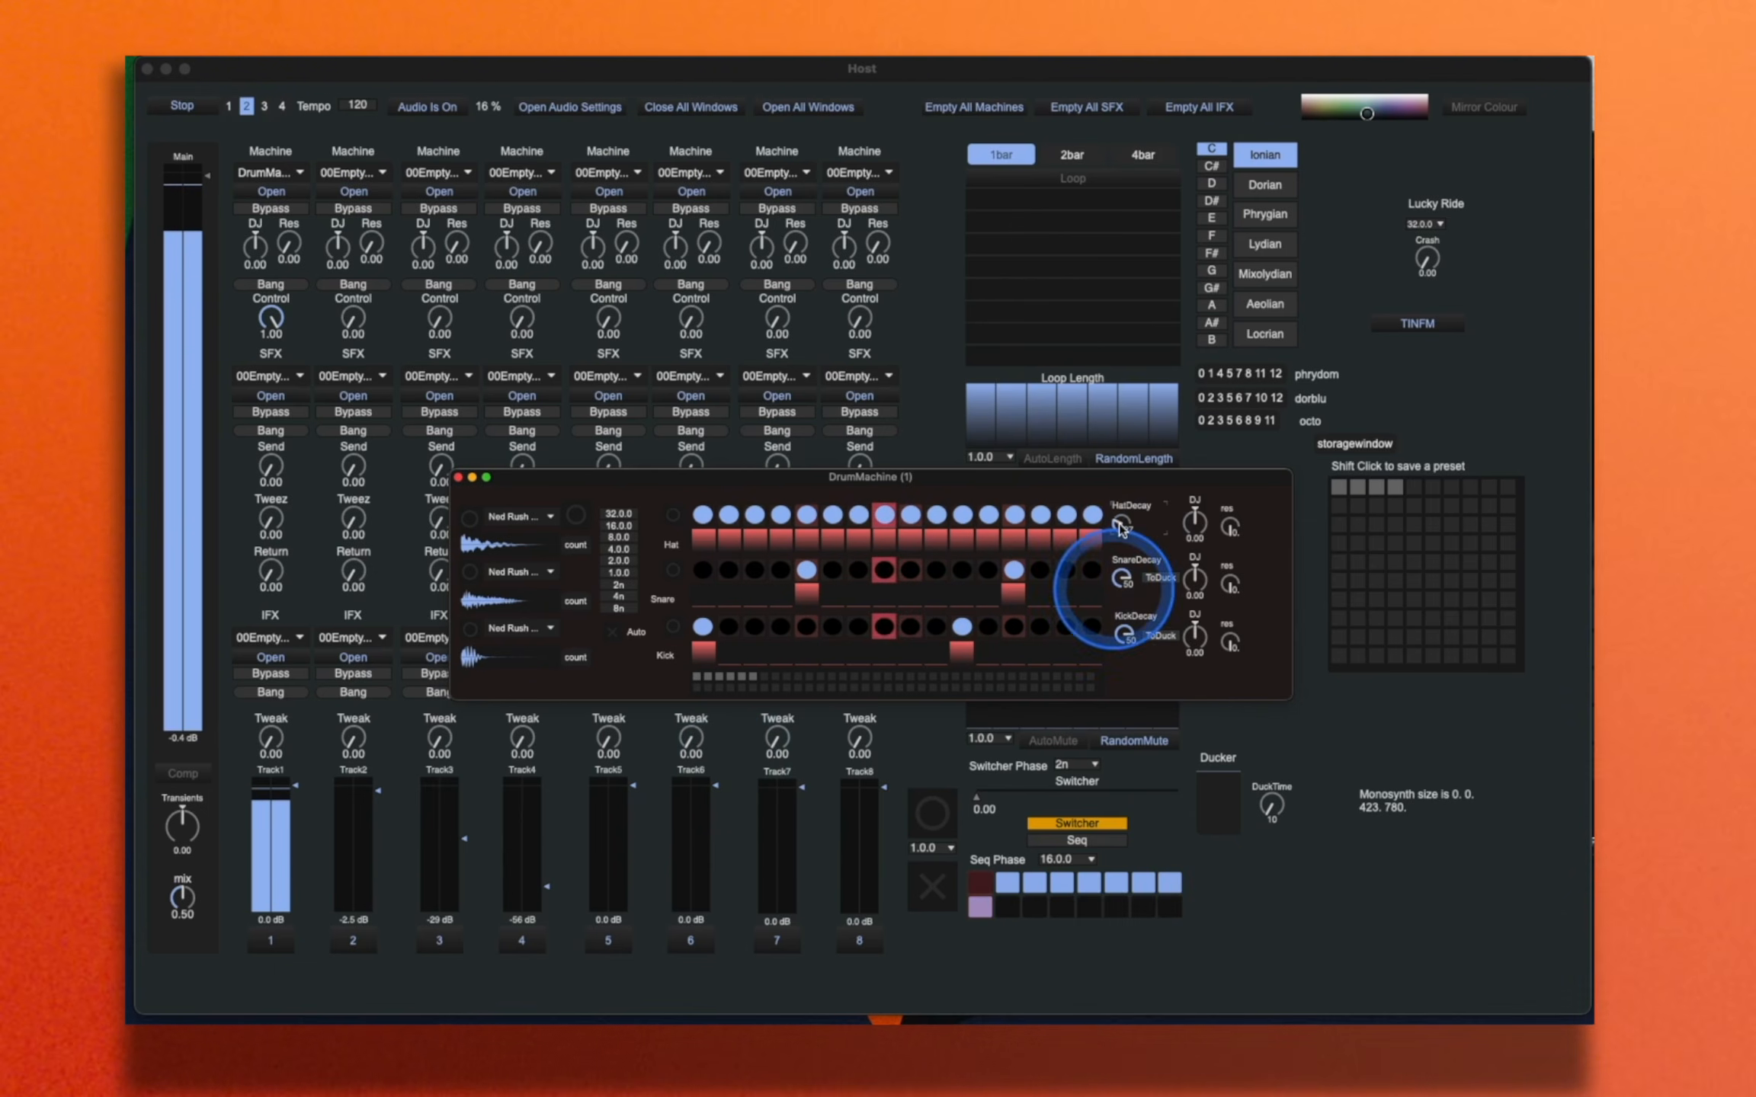
Step: Send the kick to the ducker and set the DuckTime to 65
{"action": "left_click", "coordinate": [1159, 640]}
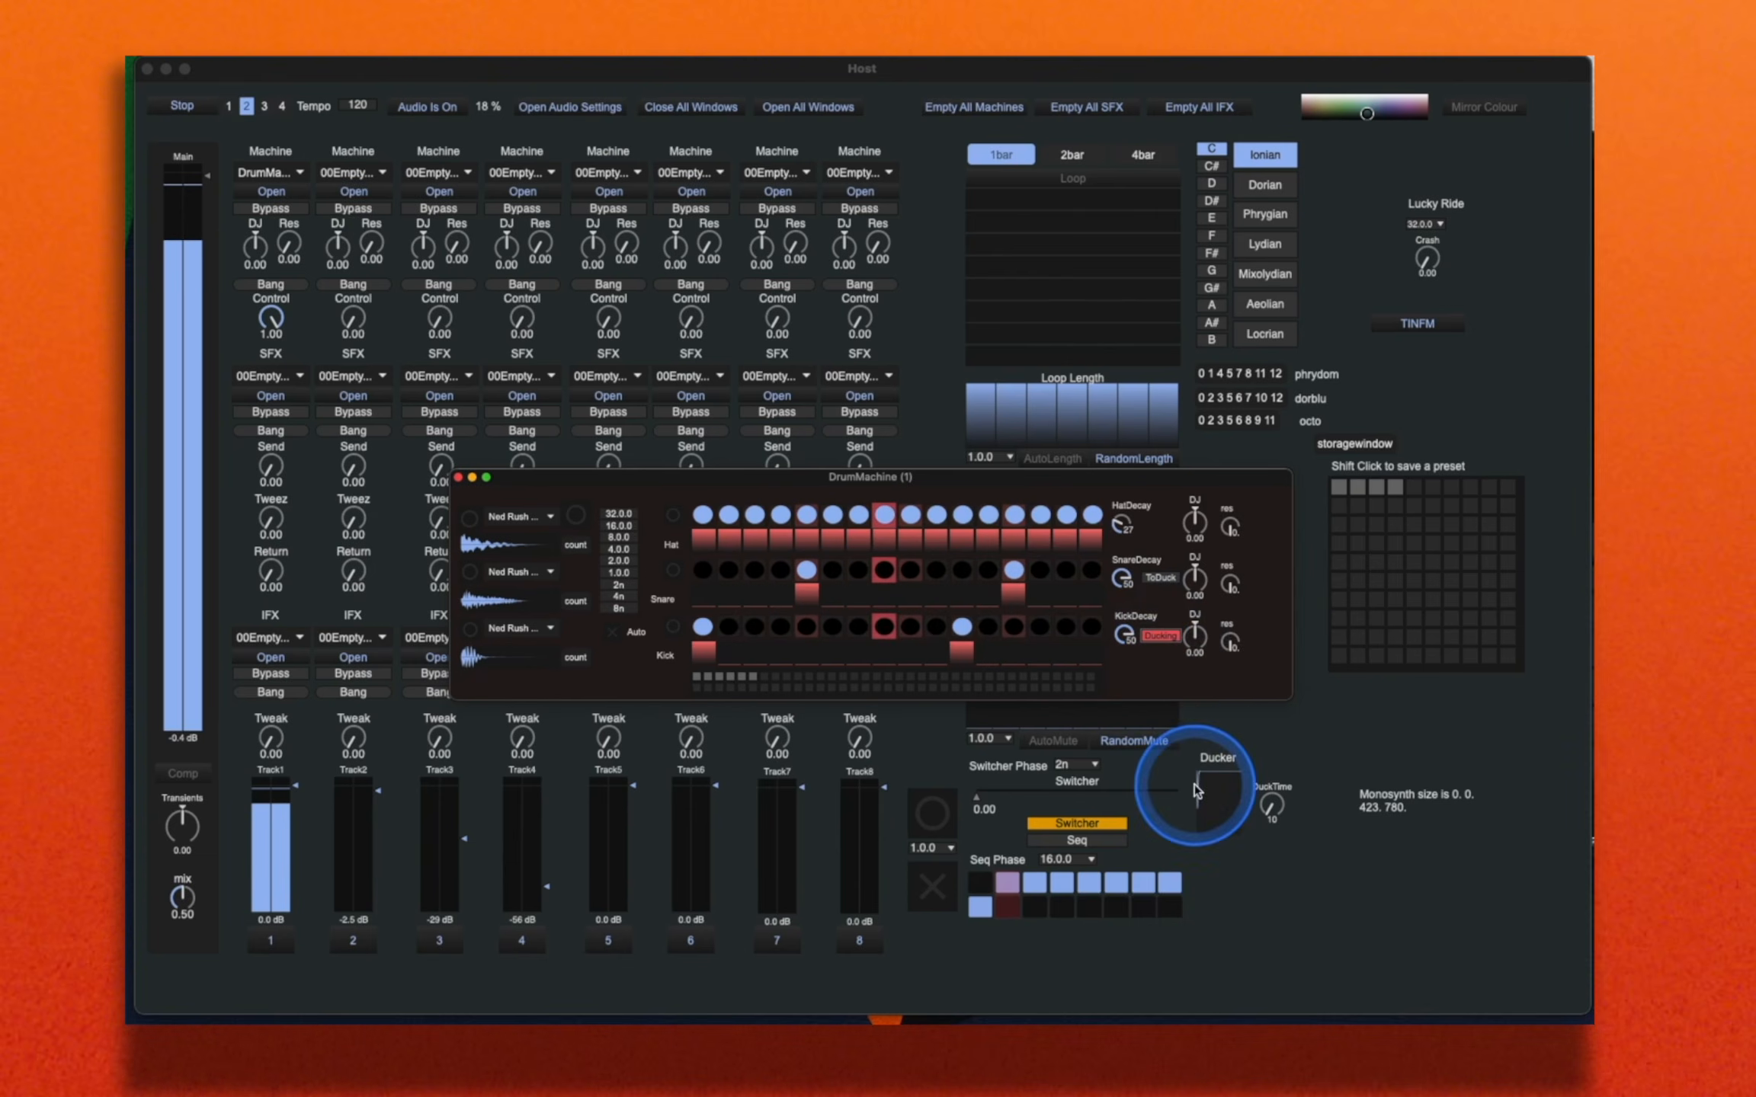
{"action": "left_click_drag", "start_coordinate": [1276, 811], "coordinate": [1277, 809]}
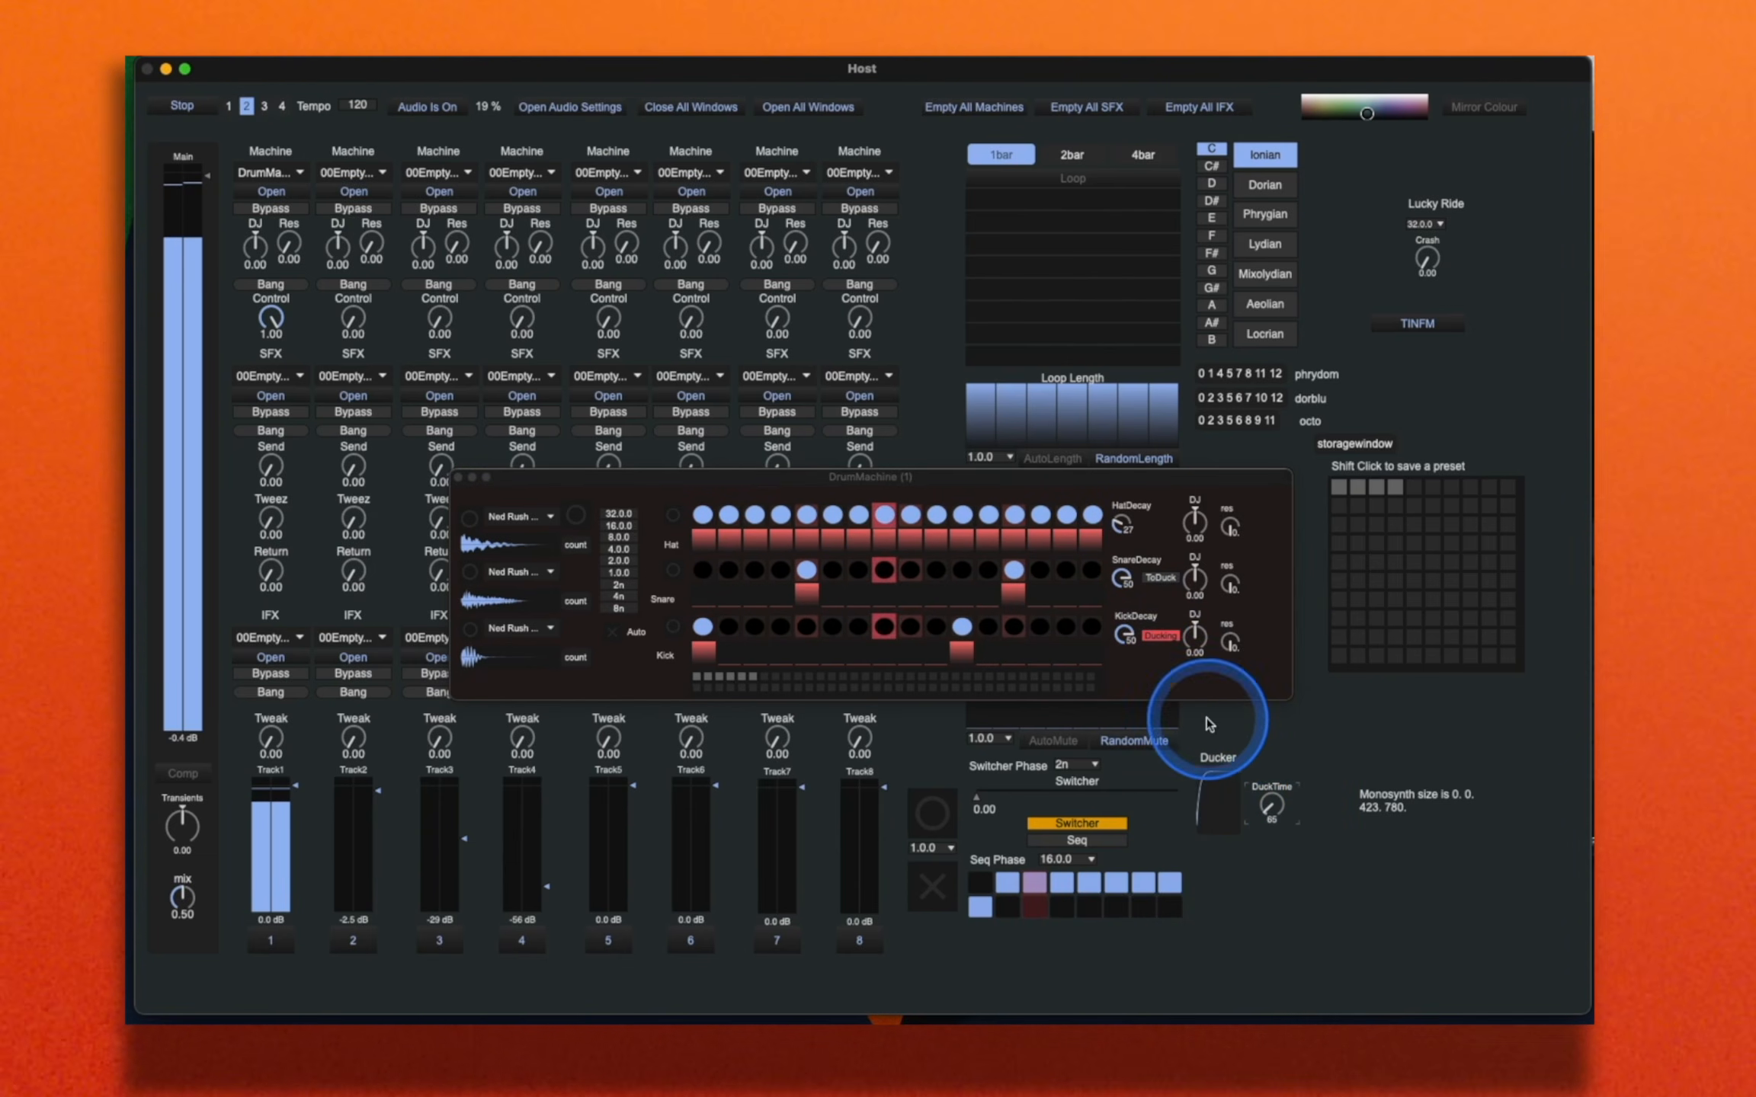
Step: Try out the hat's DJ filter and resonance, and reset them
{"action": "left_click_drag", "start_coordinate": [1193, 532], "coordinate": [1206, 531]}
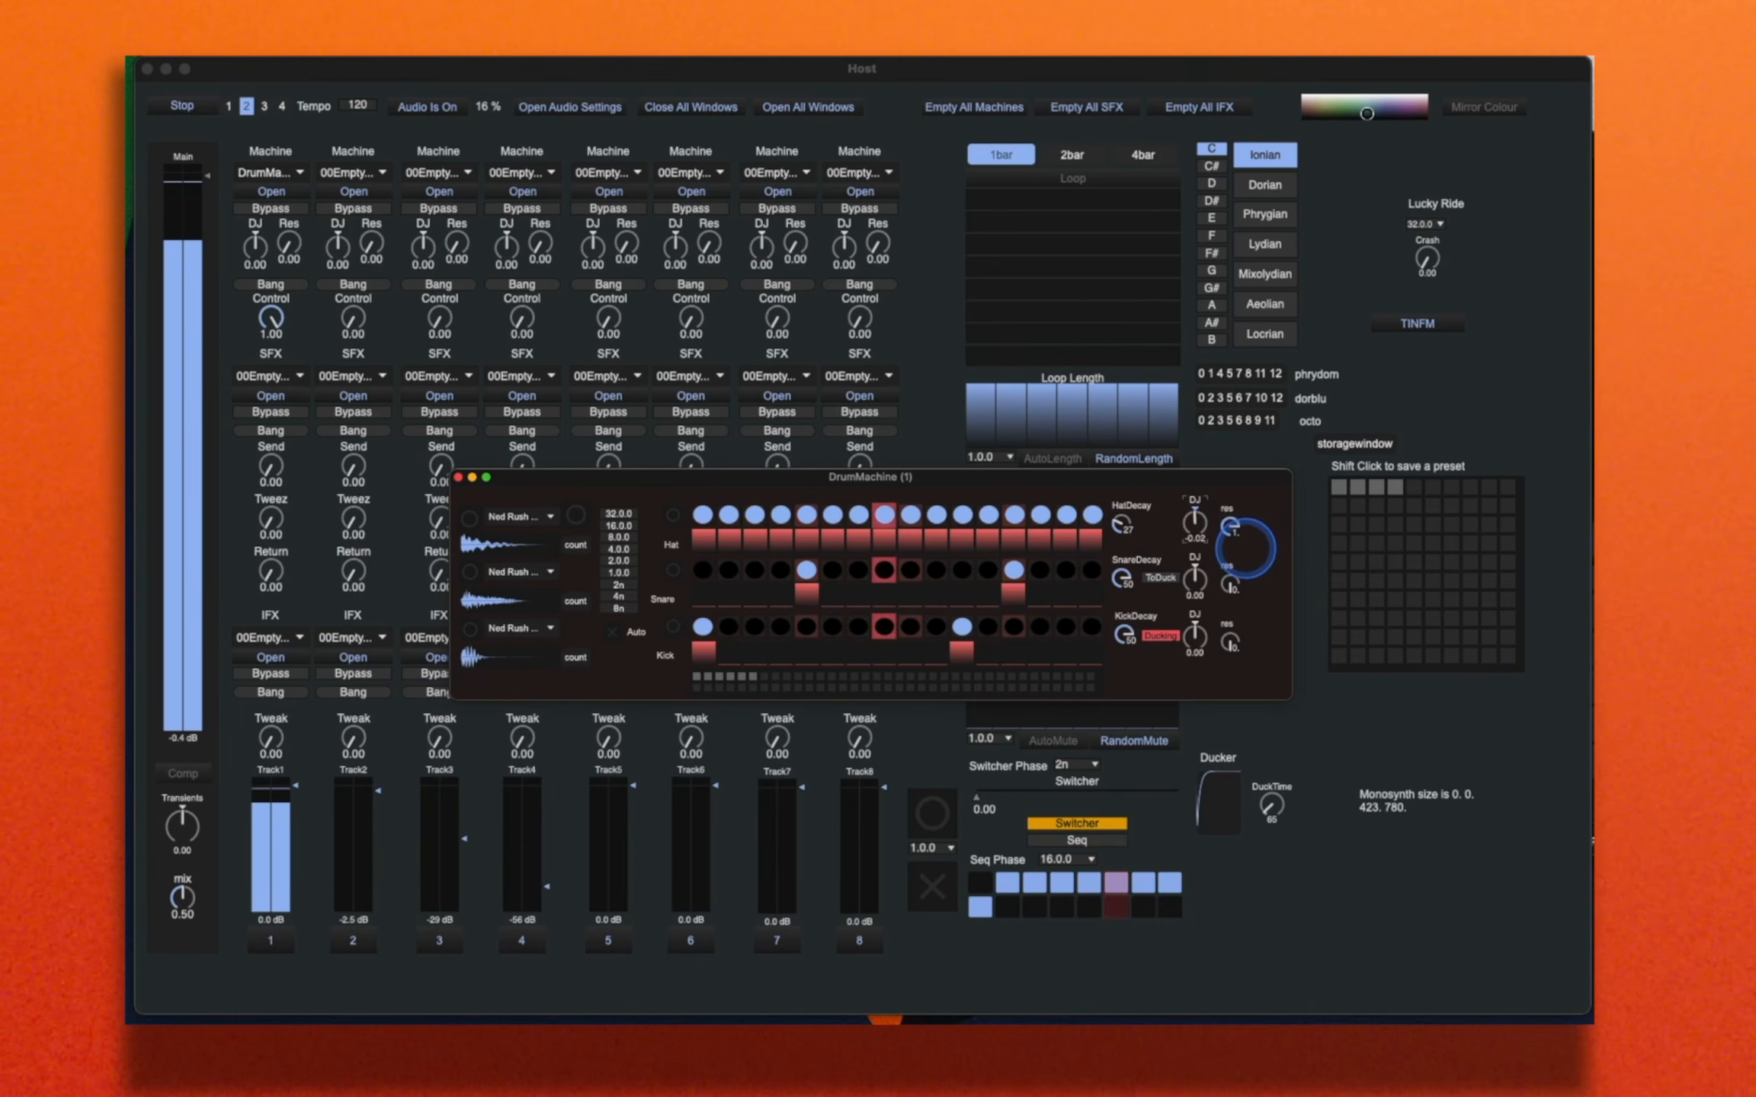
{"action": "double_click", "coordinate": [1225, 528]}
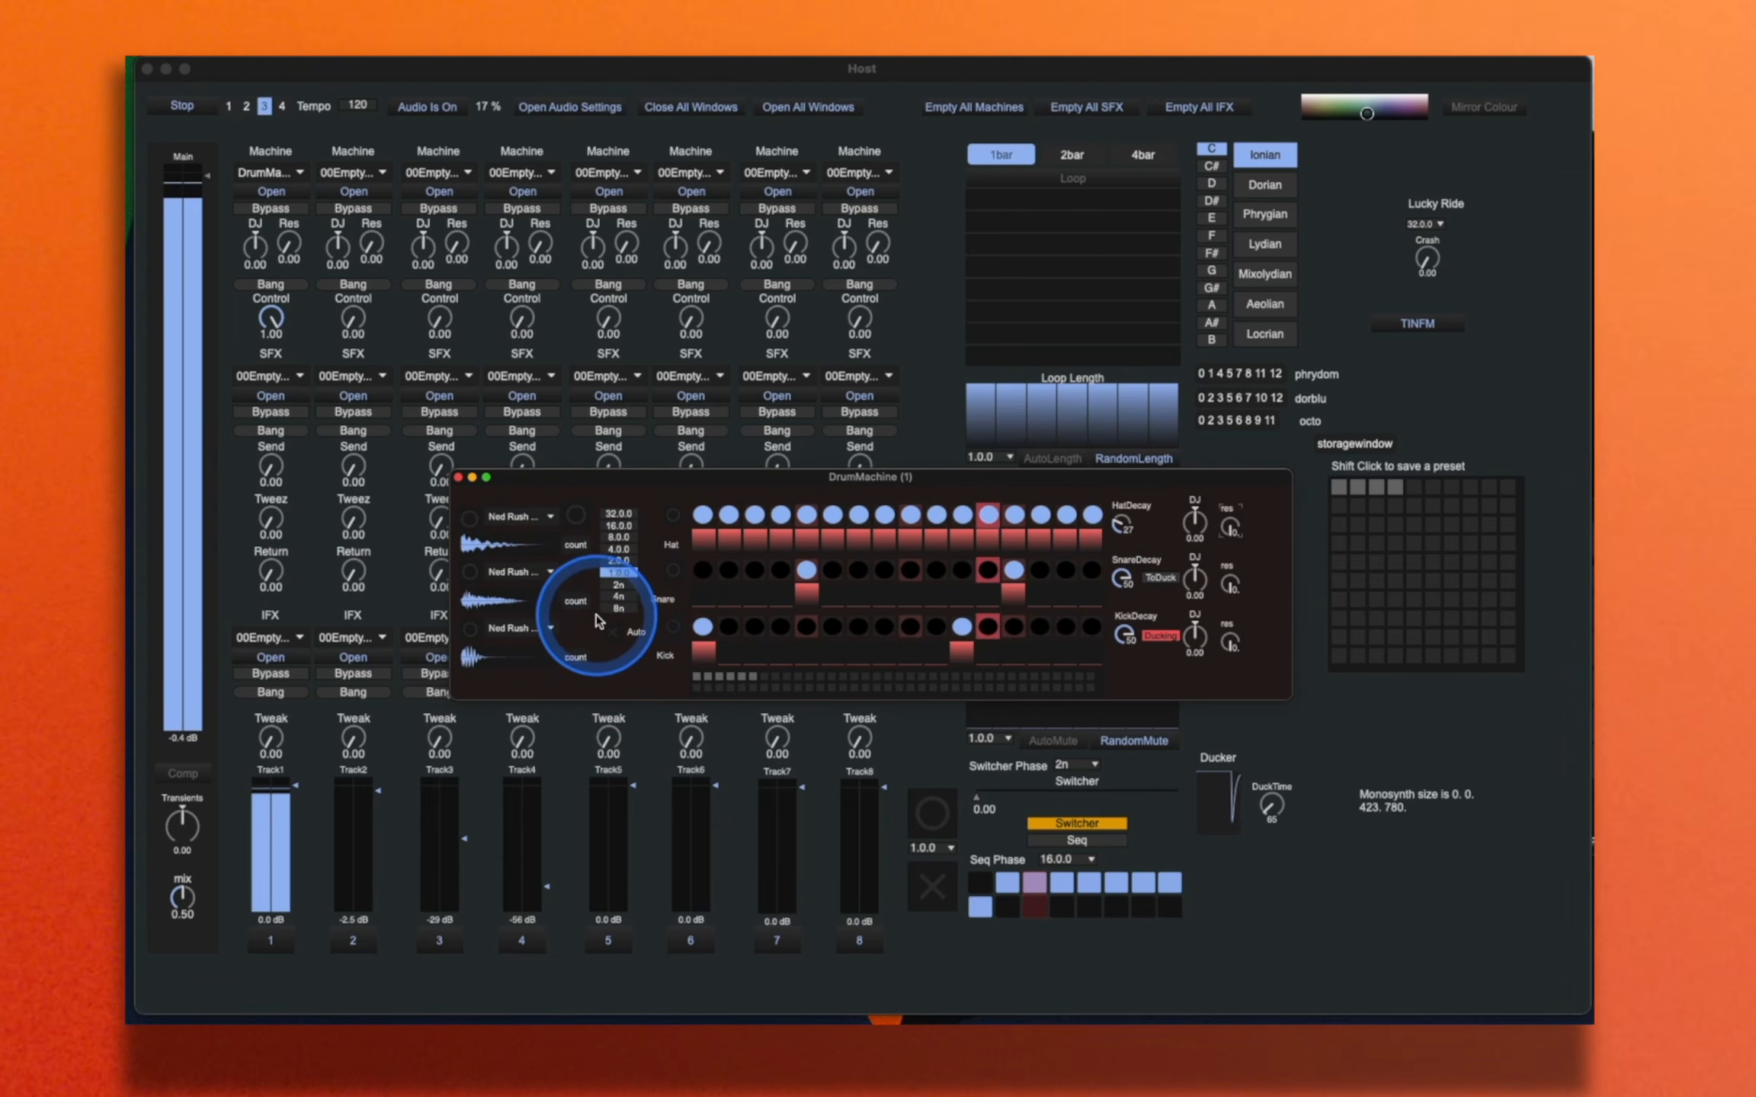
Step: Enable the drum machine's Auto option and draw varied velocities across the 16 hat steps
{"action": "left_click", "coordinate": [613, 631]}
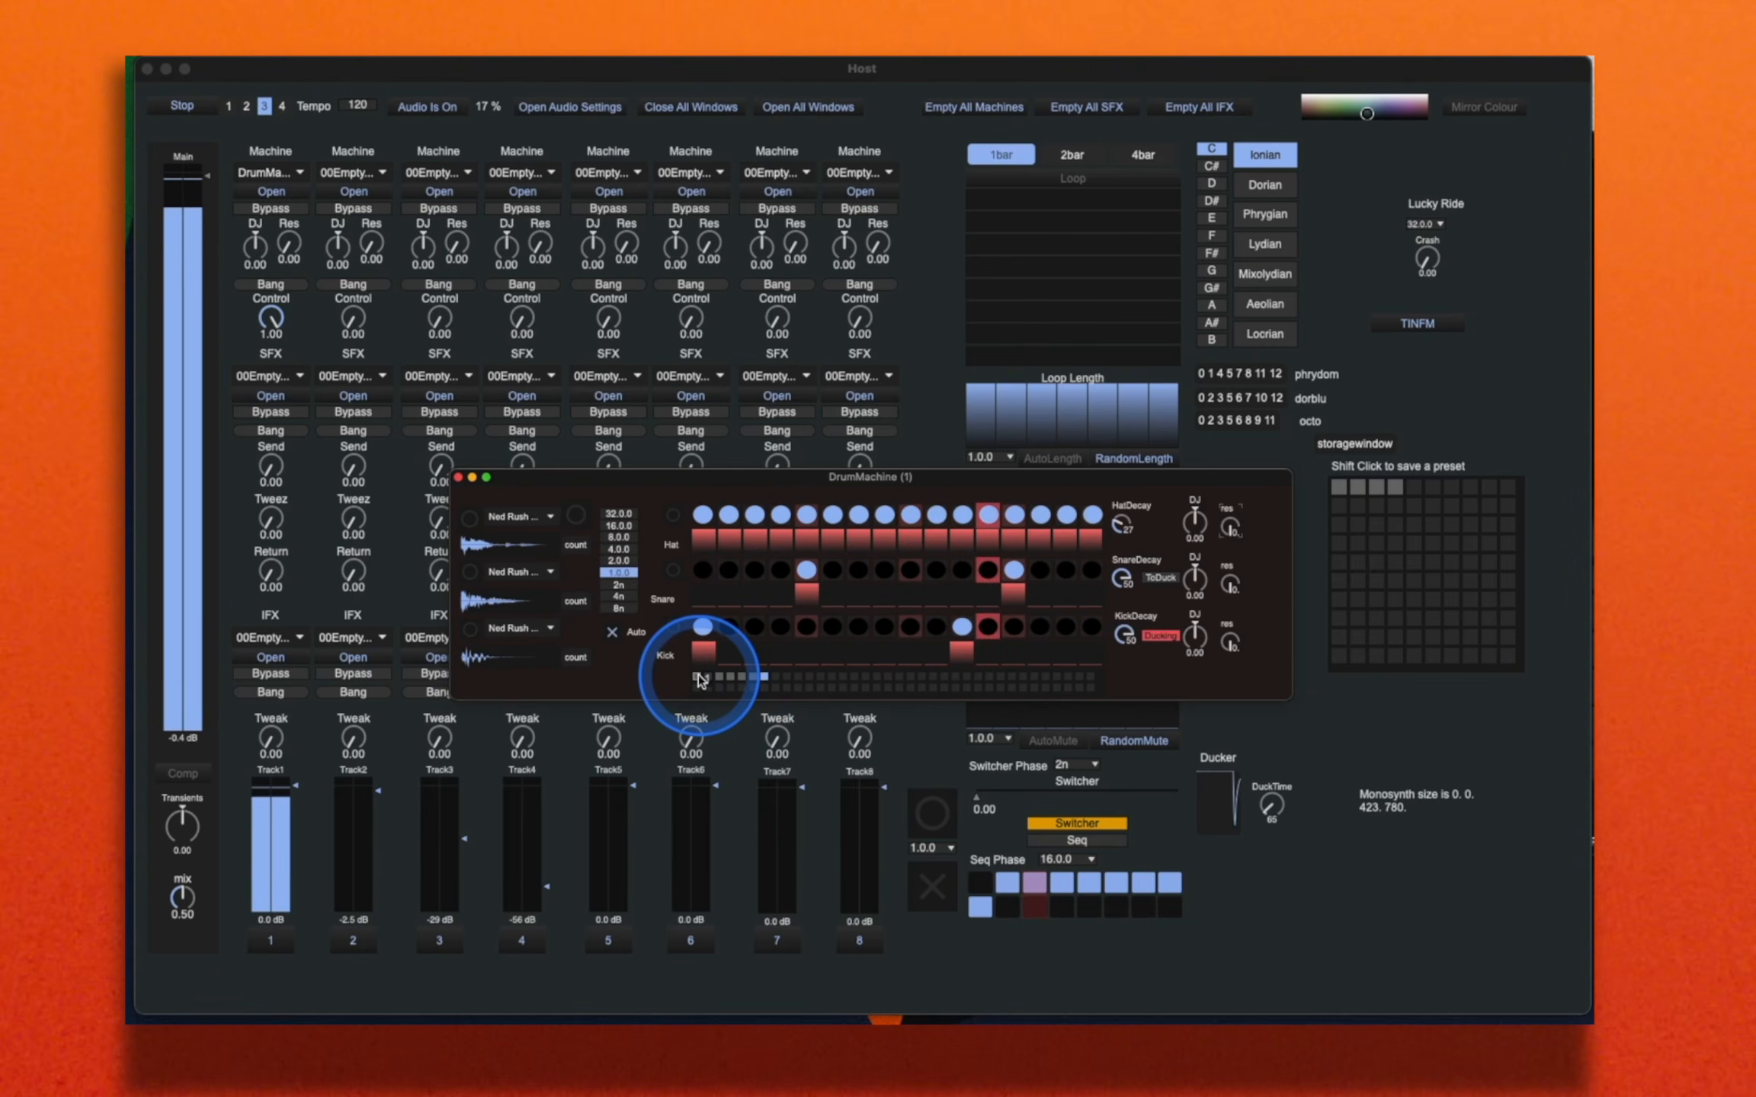
{"action": "left_click", "coordinate": [706, 540]}
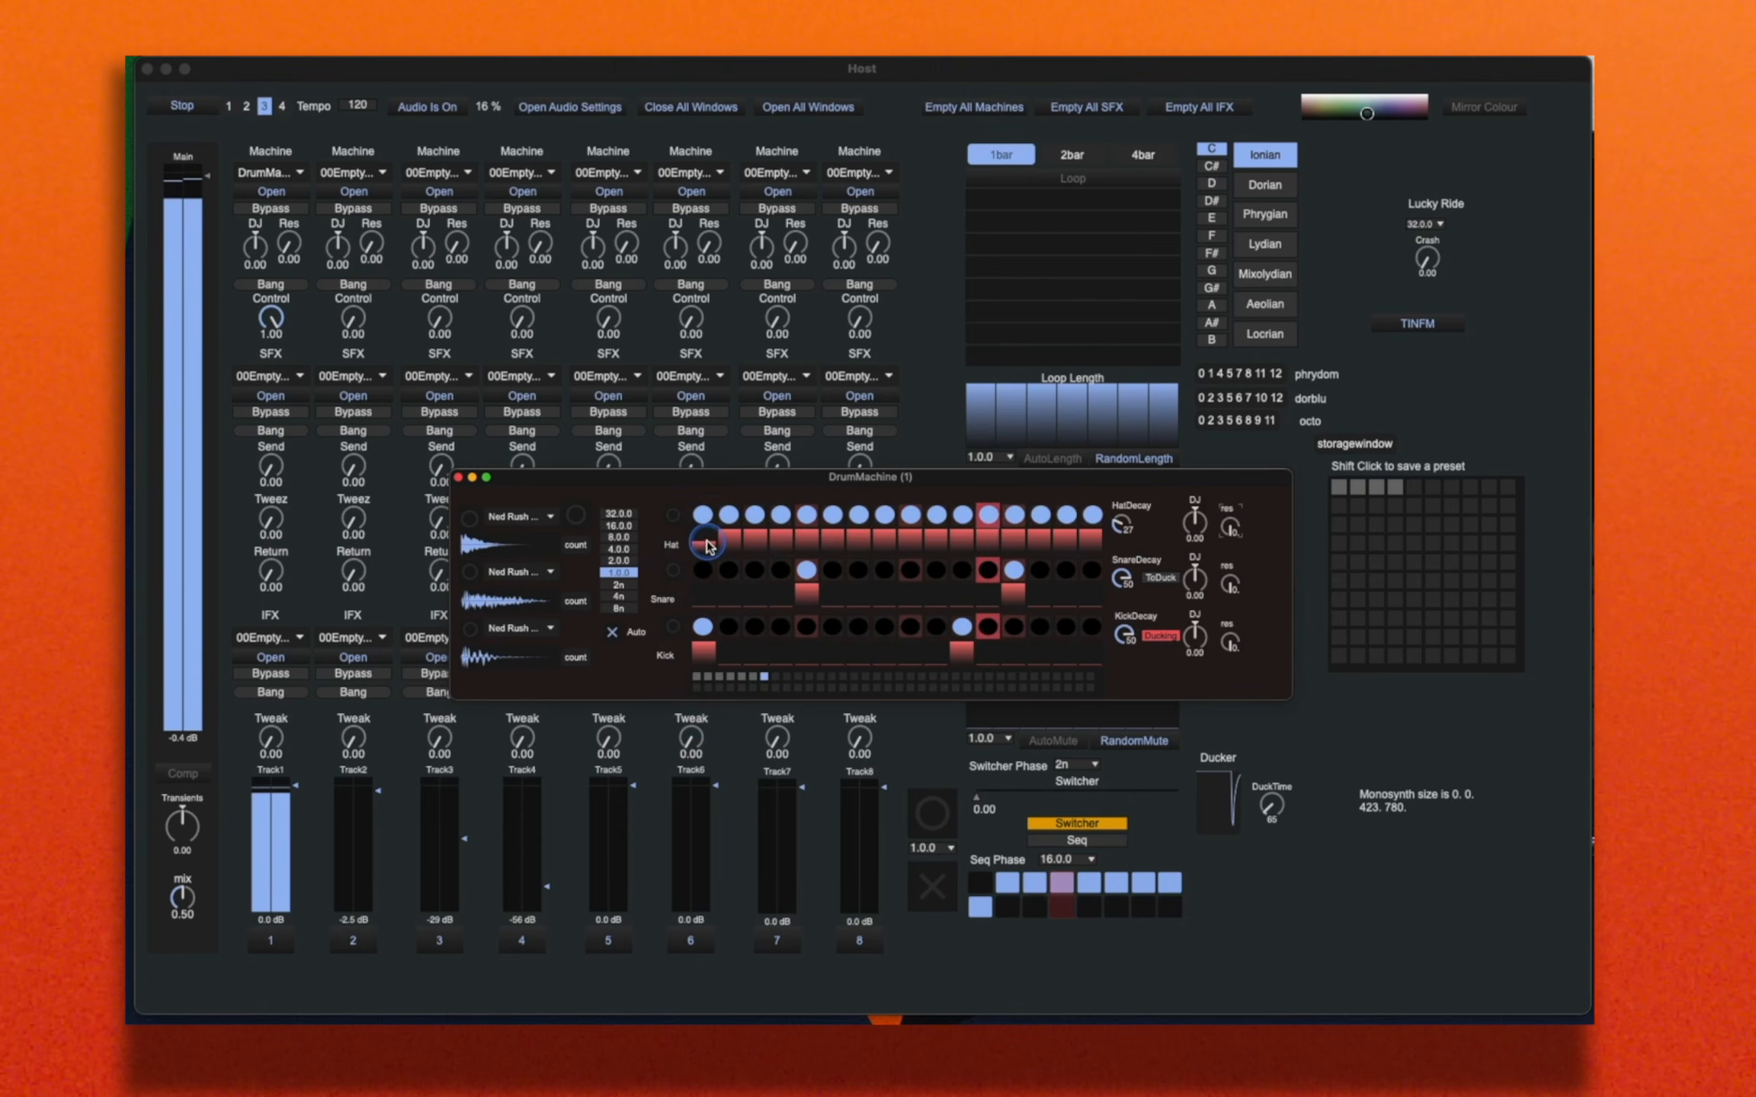
{"action": "left_click_drag", "start_coordinate": [751, 542], "coordinate": [893, 537]}
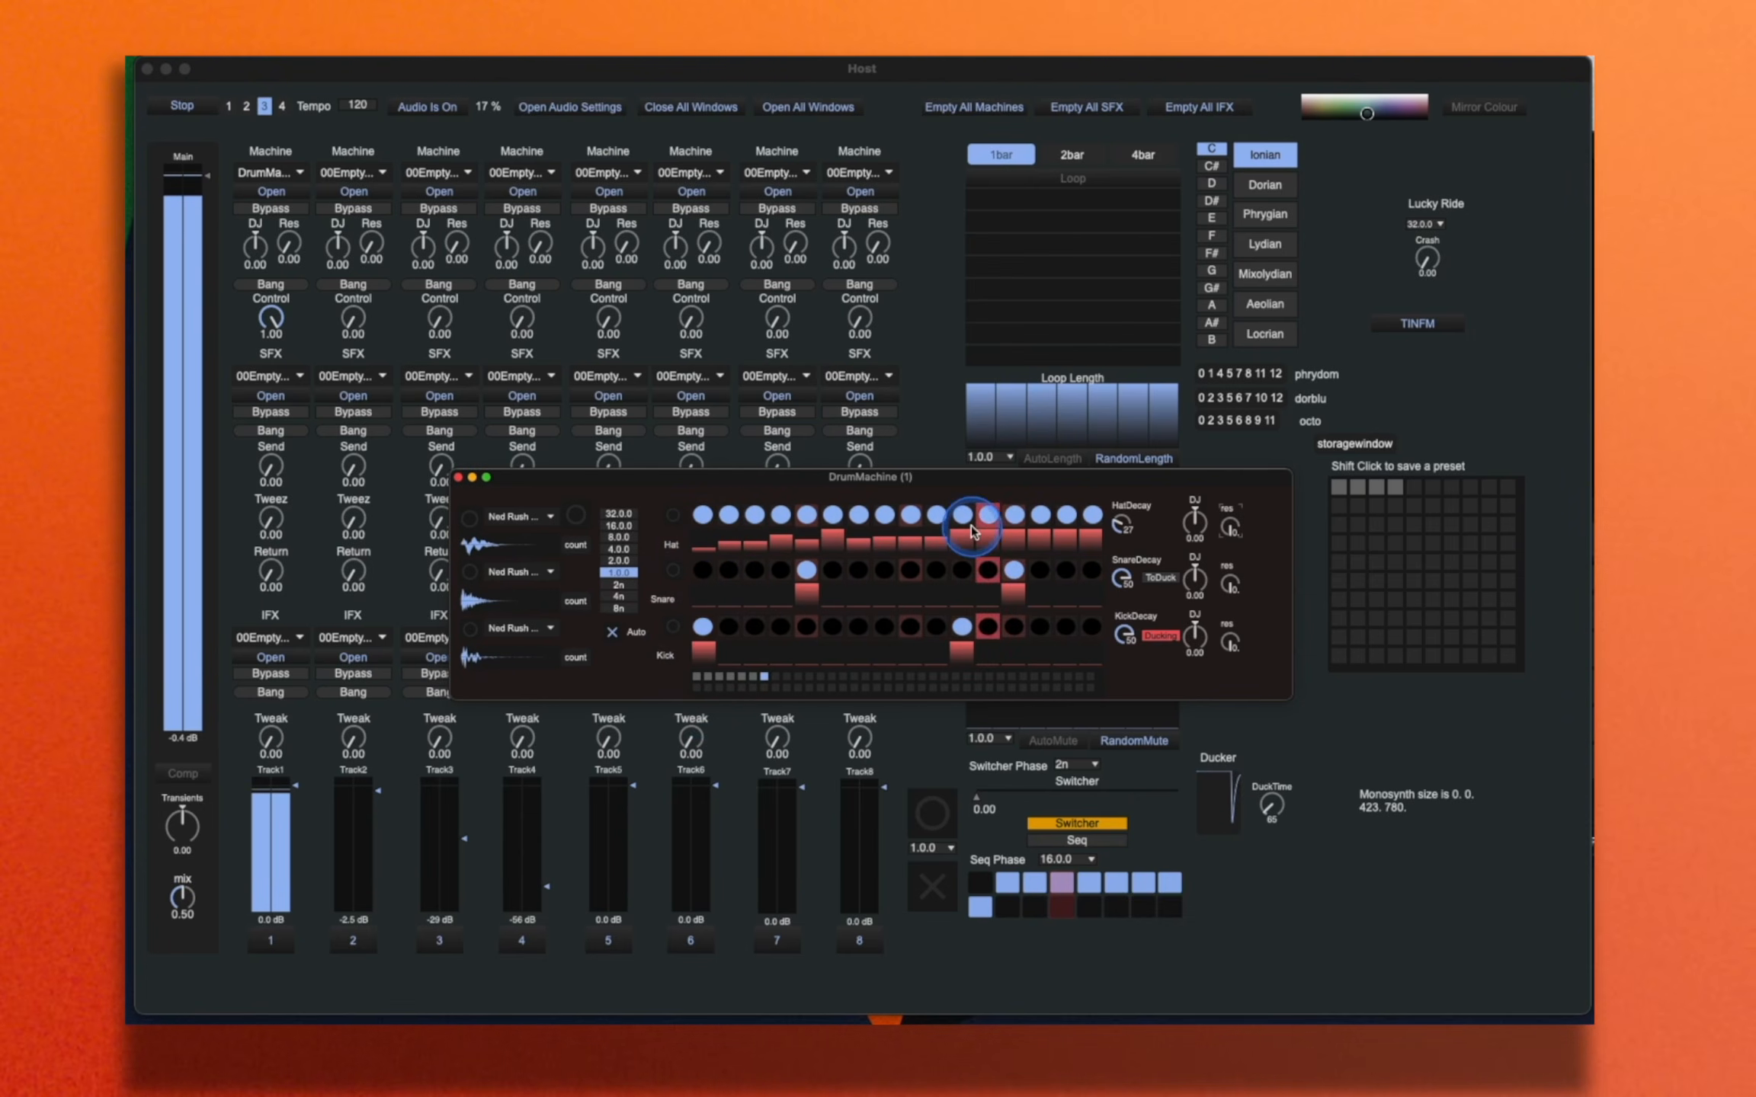
{"action": "left_click_drag", "start_coordinate": [1042, 542], "coordinate": [1094, 539]}
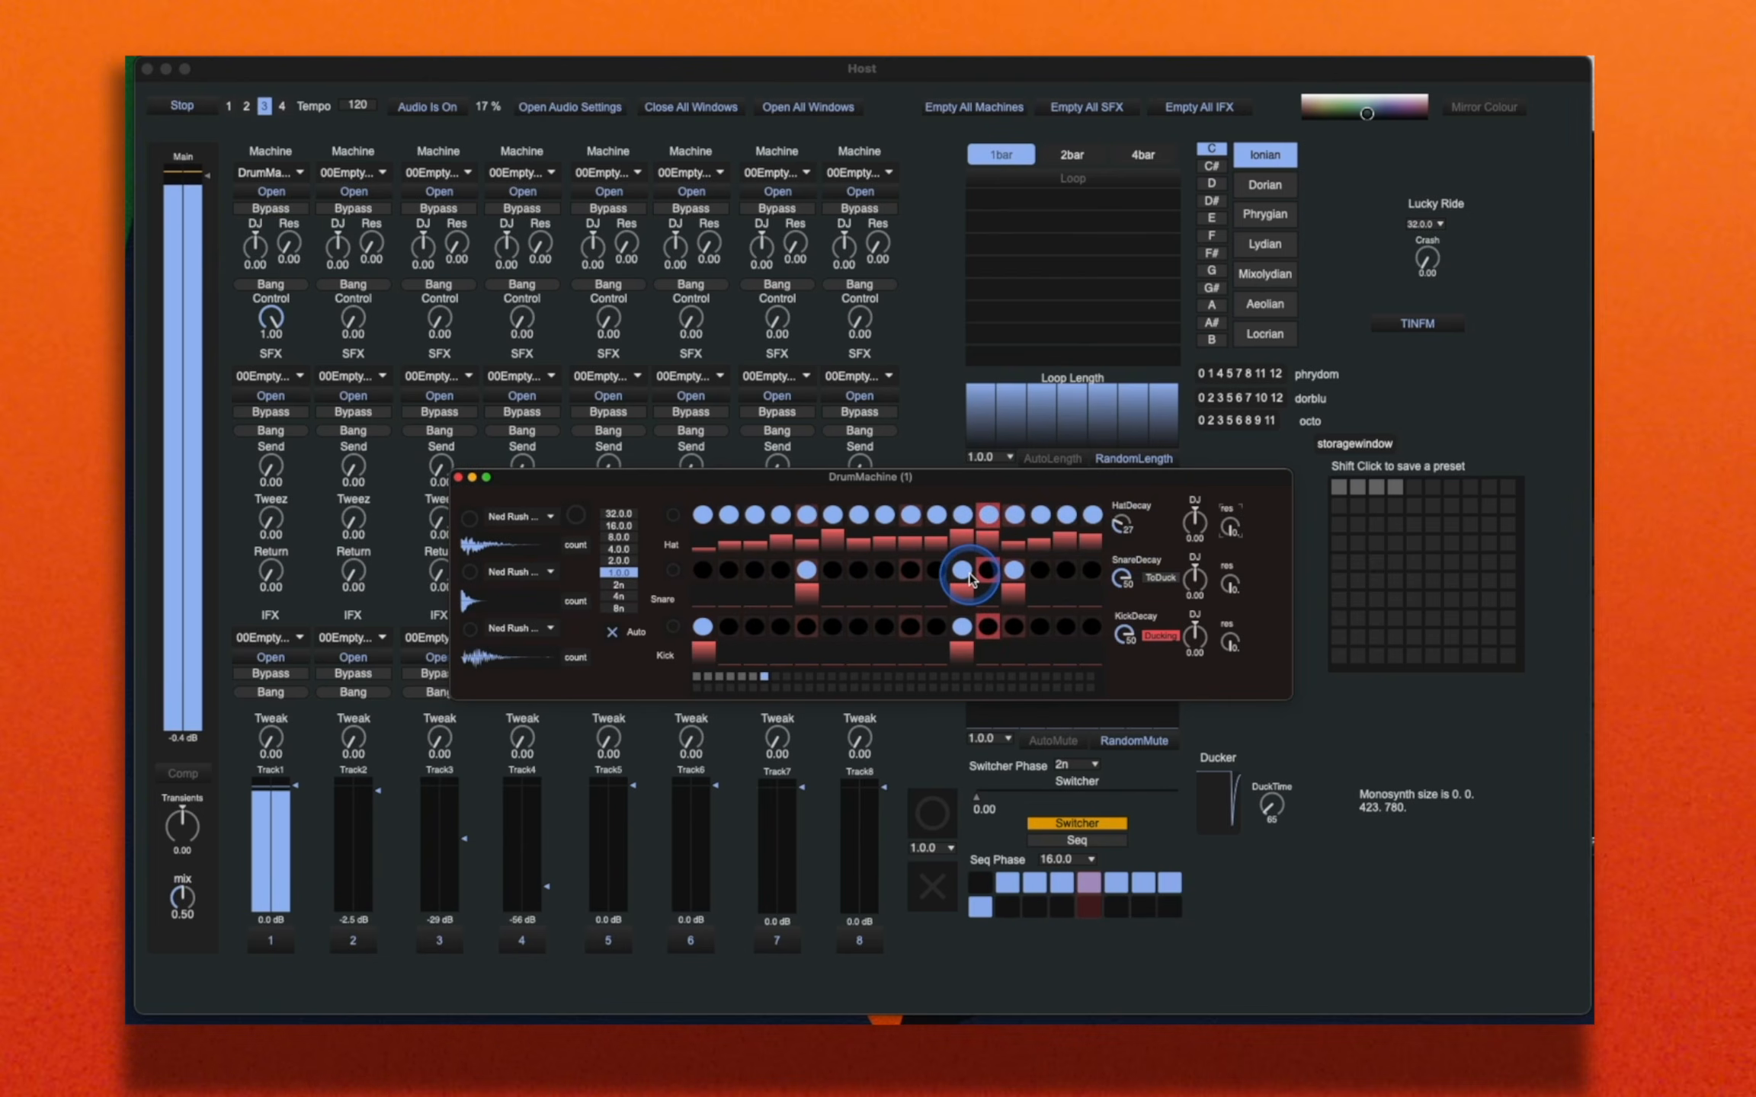
Step: Clear the snare on step 11 and add a quiet snare on step 8 and a quiet kick on step 14
{"action": "left_click", "coordinate": [962, 570]}
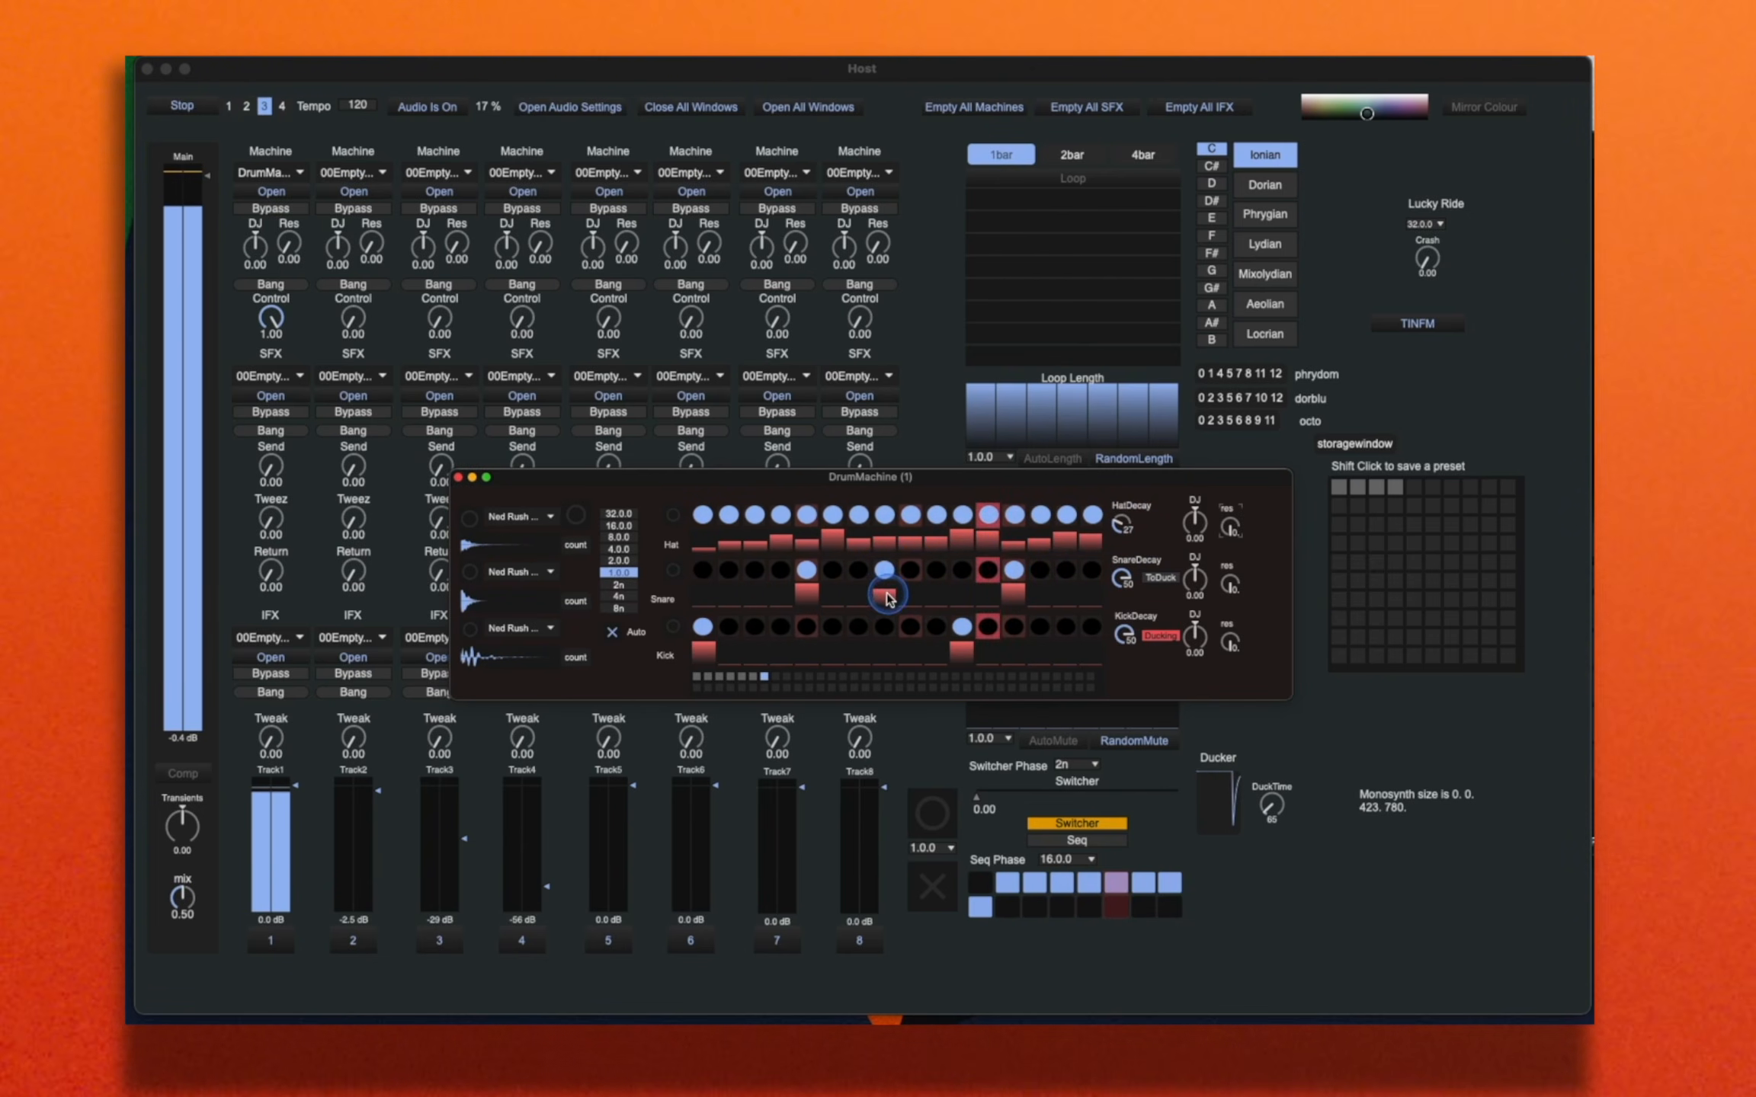
{"action": "left_click", "coordinate": [887, 596]}
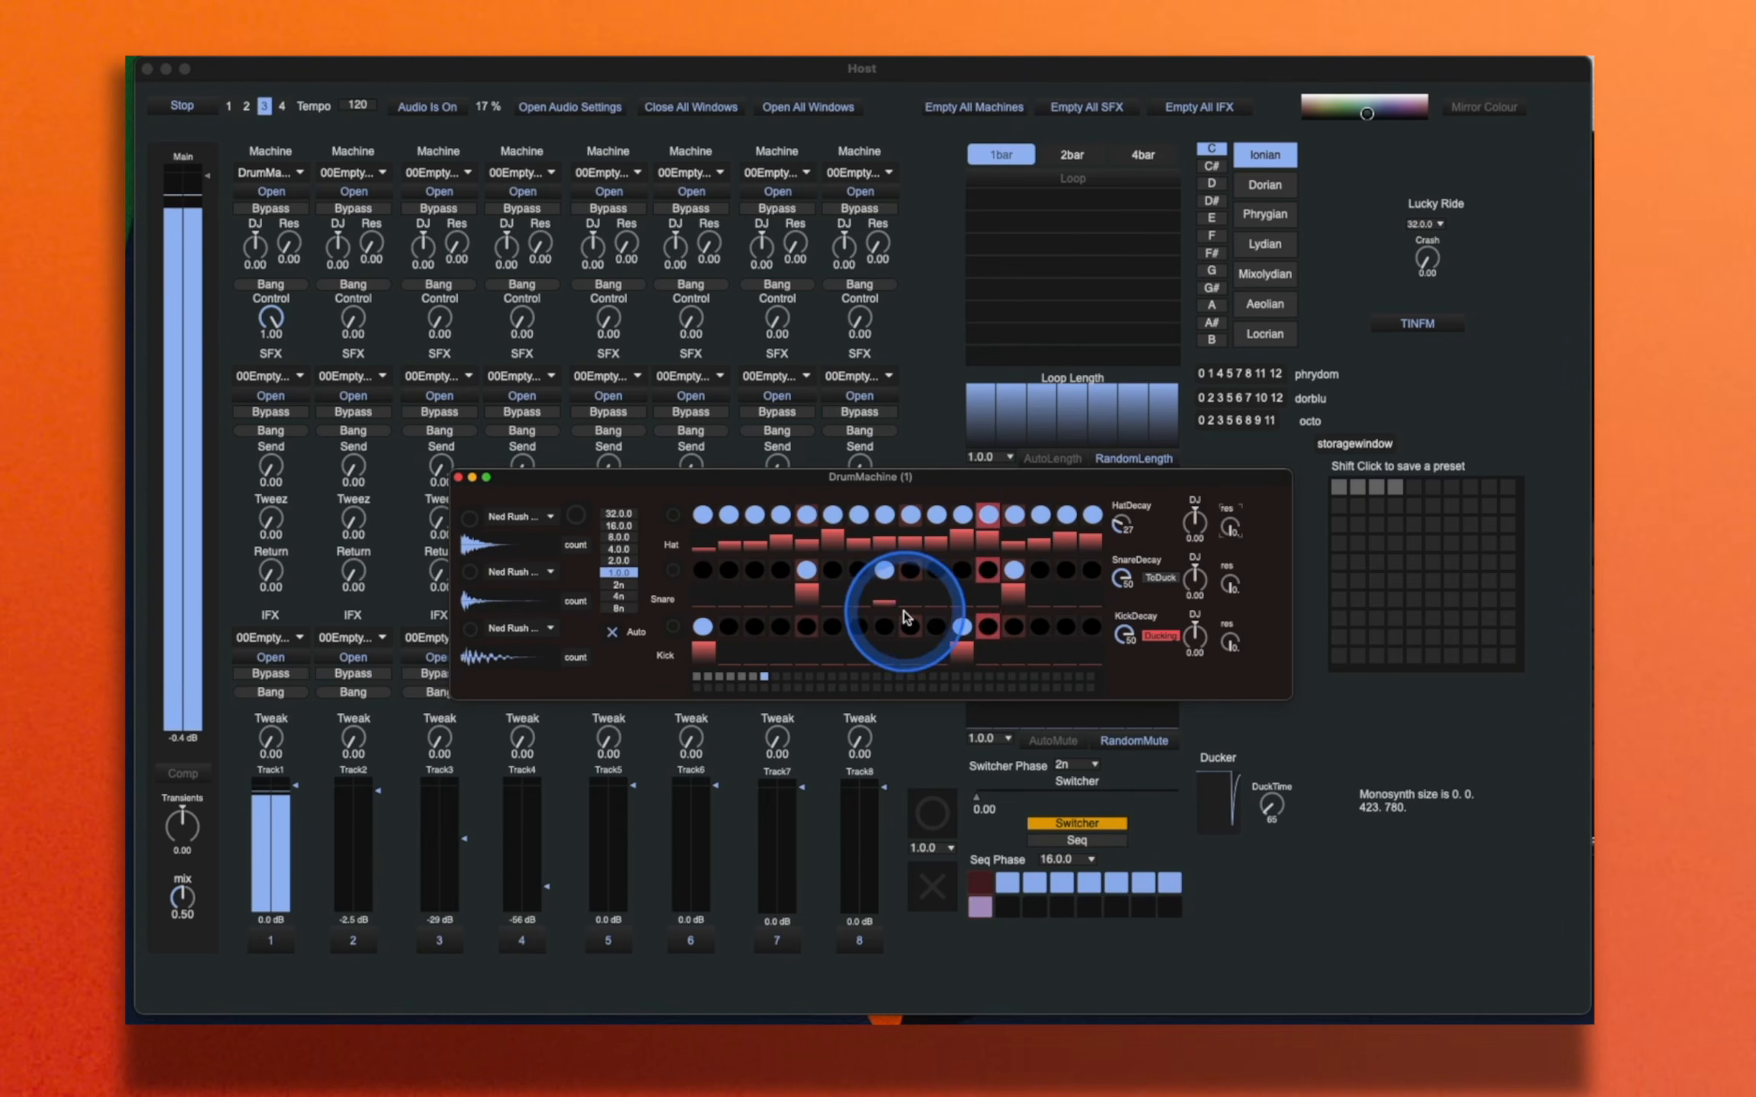
{"action": "left_click", "coordinate": [1041, 658]}
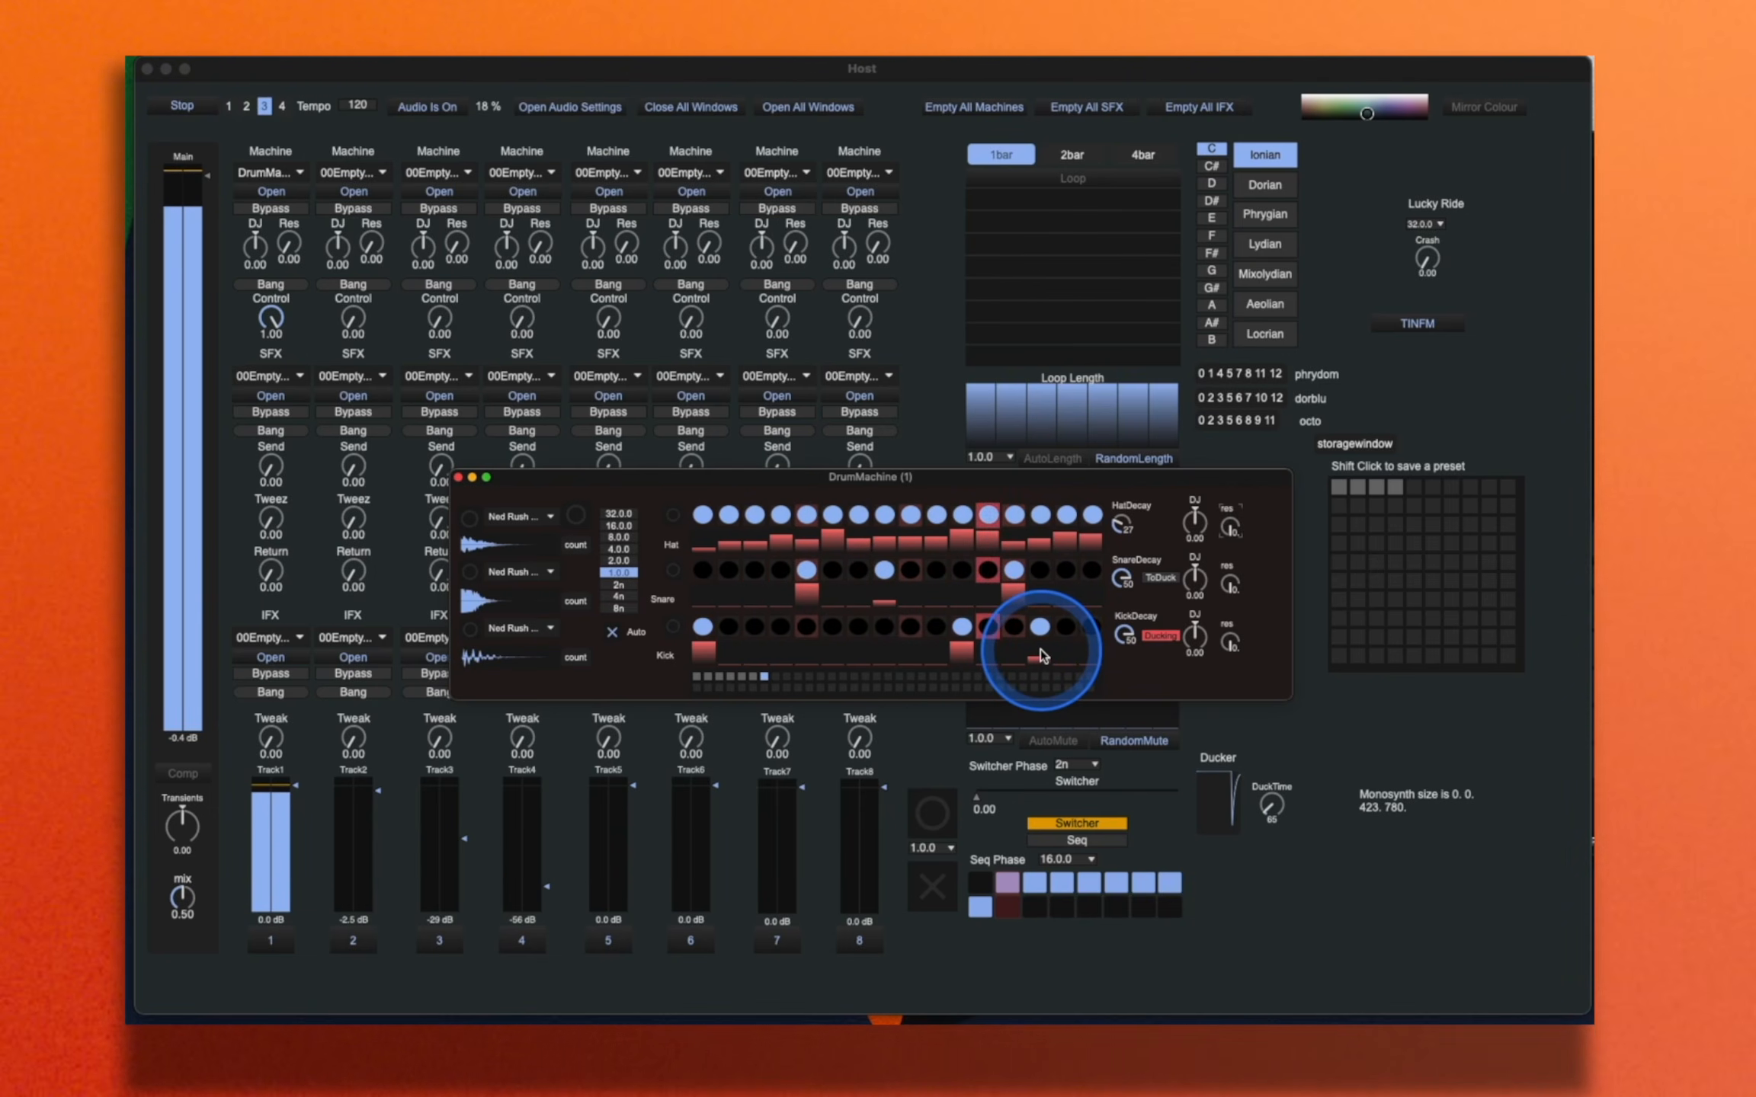
Step: Load the MonoSynth on track 2 and move its window to the middle of the host
{"action": "left_click", "coordinate": [351, 172]}
{"action": "left_click", "coordinate": [372, 231]}
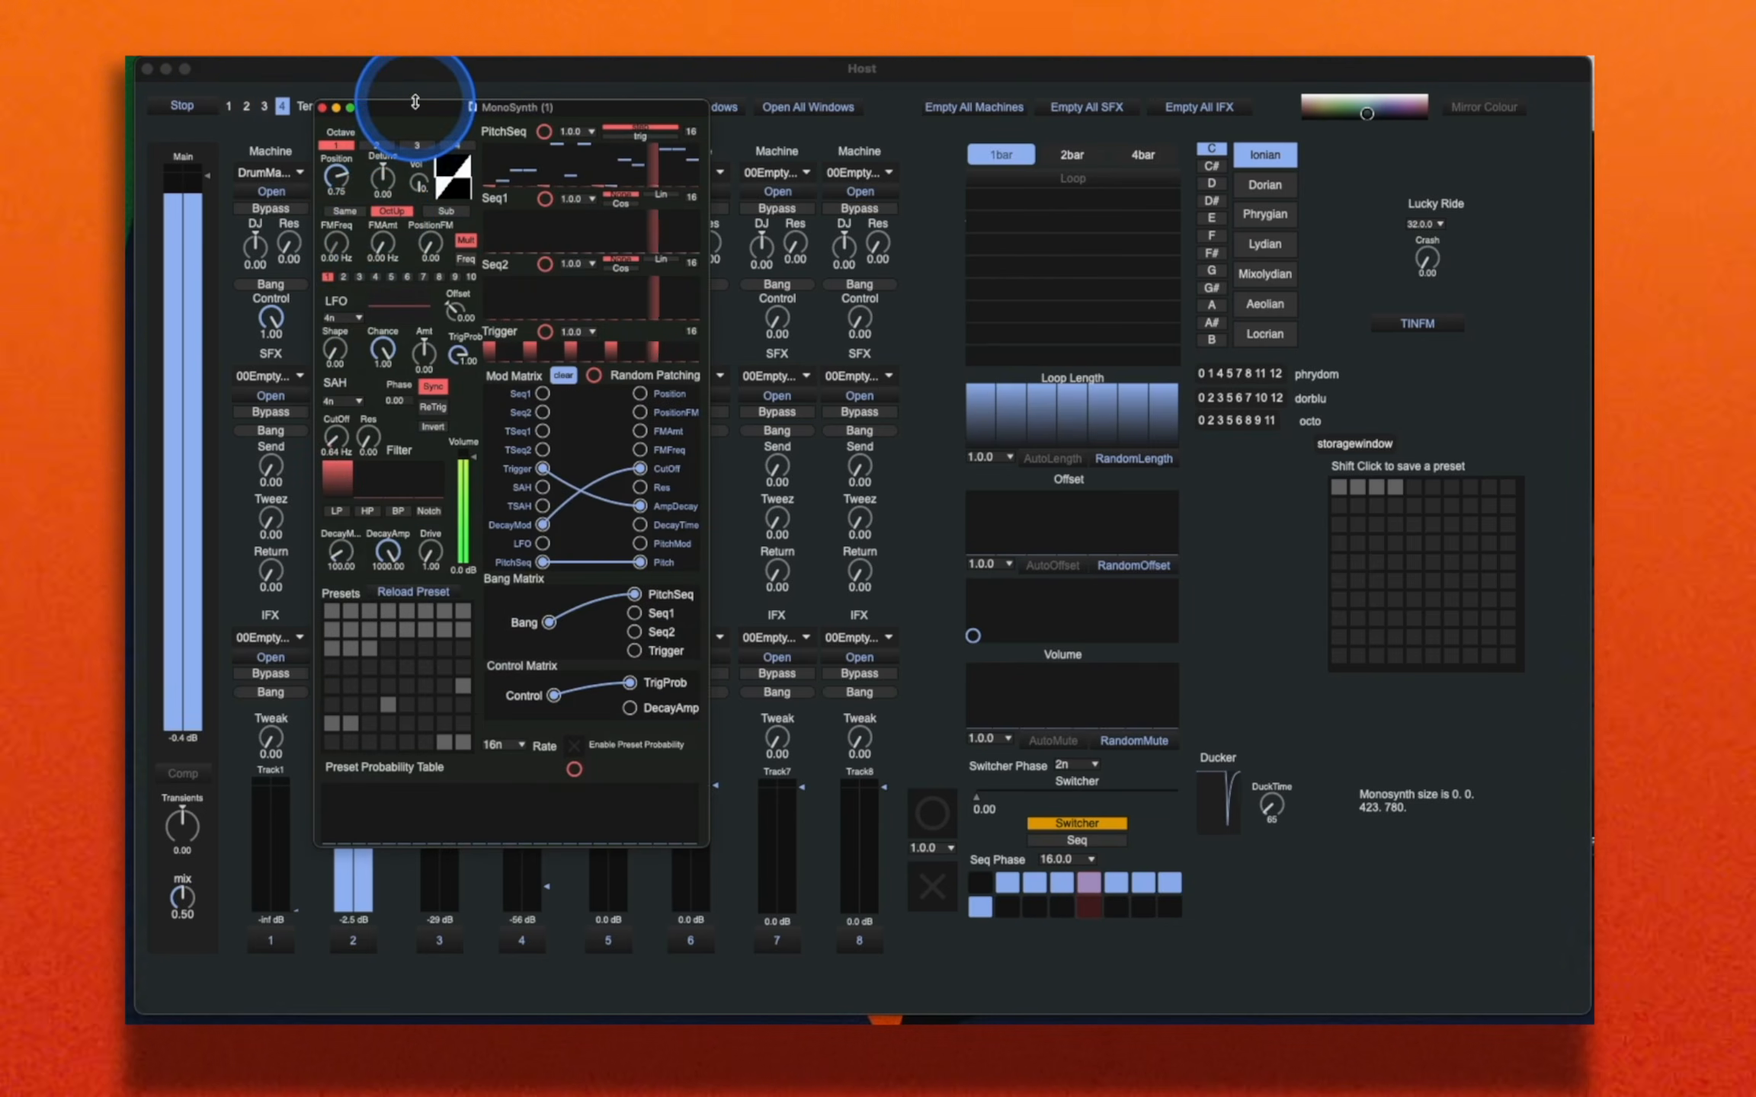
{"action": "left_click_drag", "start_coordinate": [414, 115], "coordinate": [684, 219]}
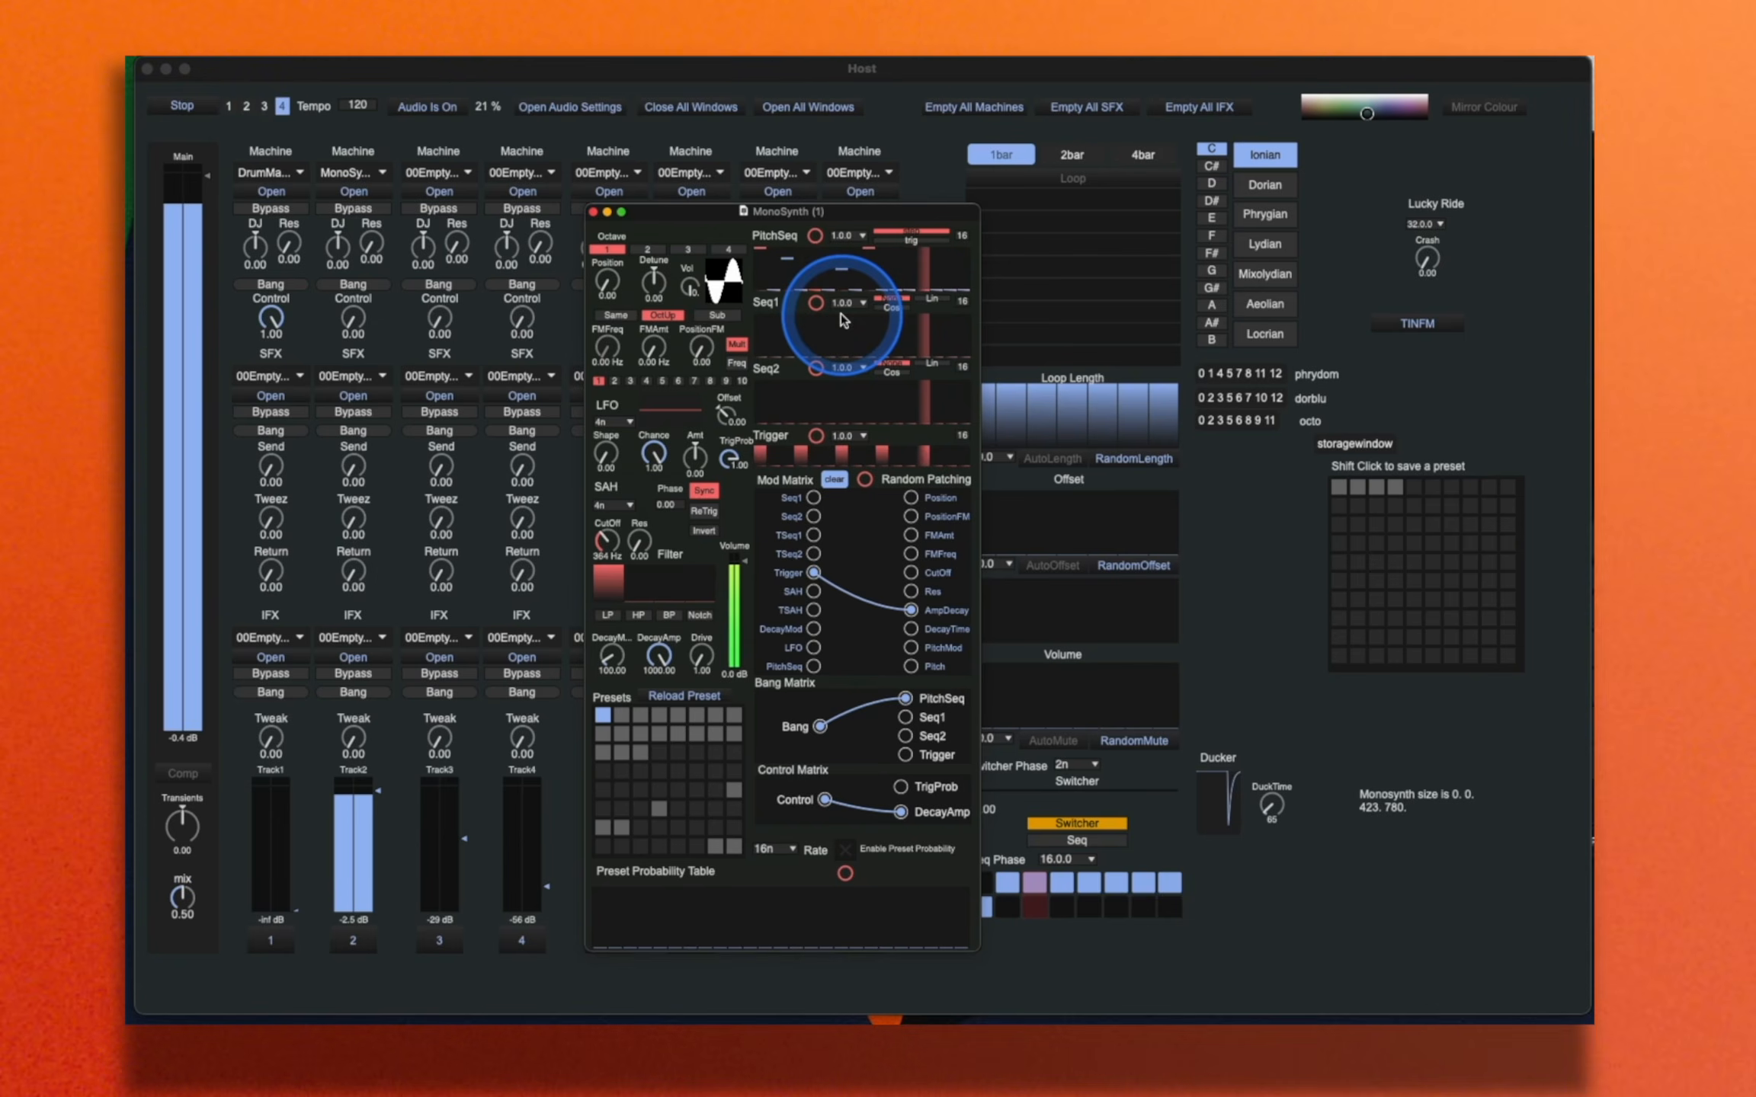
Step: Patch PitchSeq to Pitch in the MonoSynth's mod matrix and reshape the notes in the PitchSeq lane
{"action": "left_click_drag", "start_coordinate": [845, 669], "coordinate": [889, 634]}
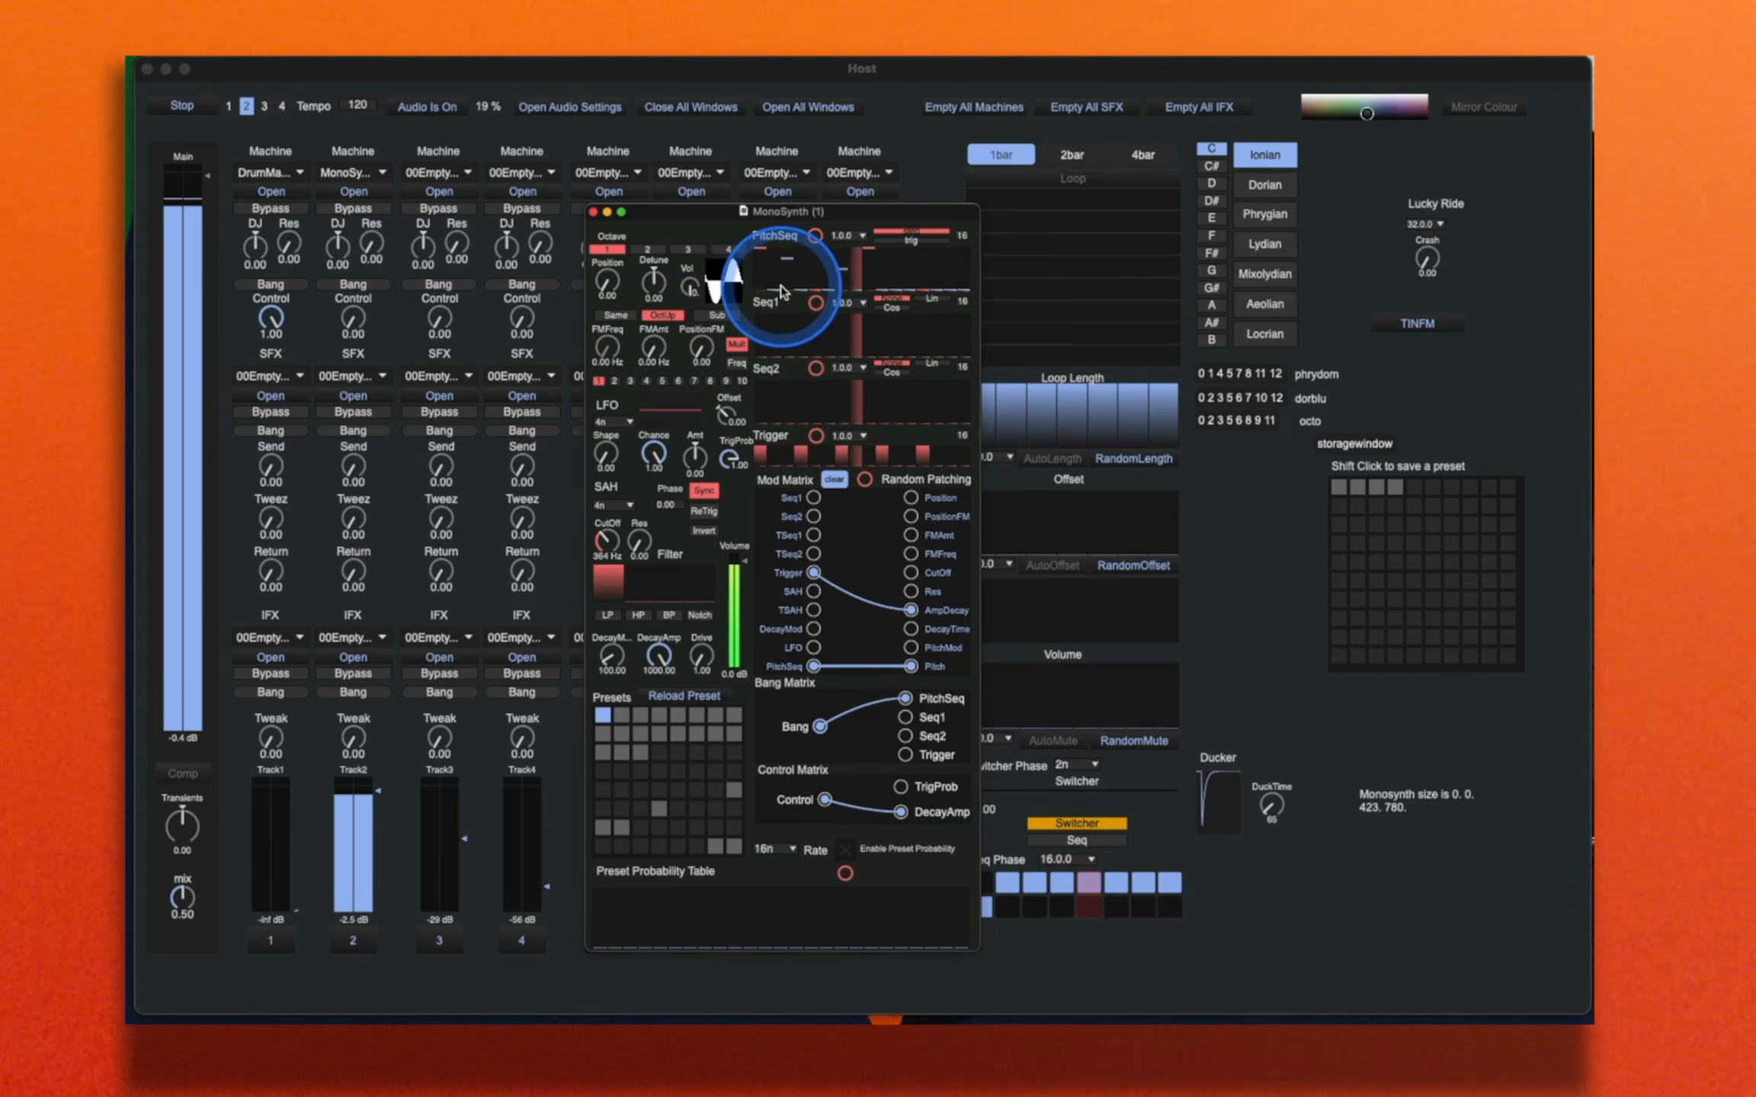
{"action": "left_click_drag", "start_coordinate": [773, 279], "coordinate": [773, 263]}
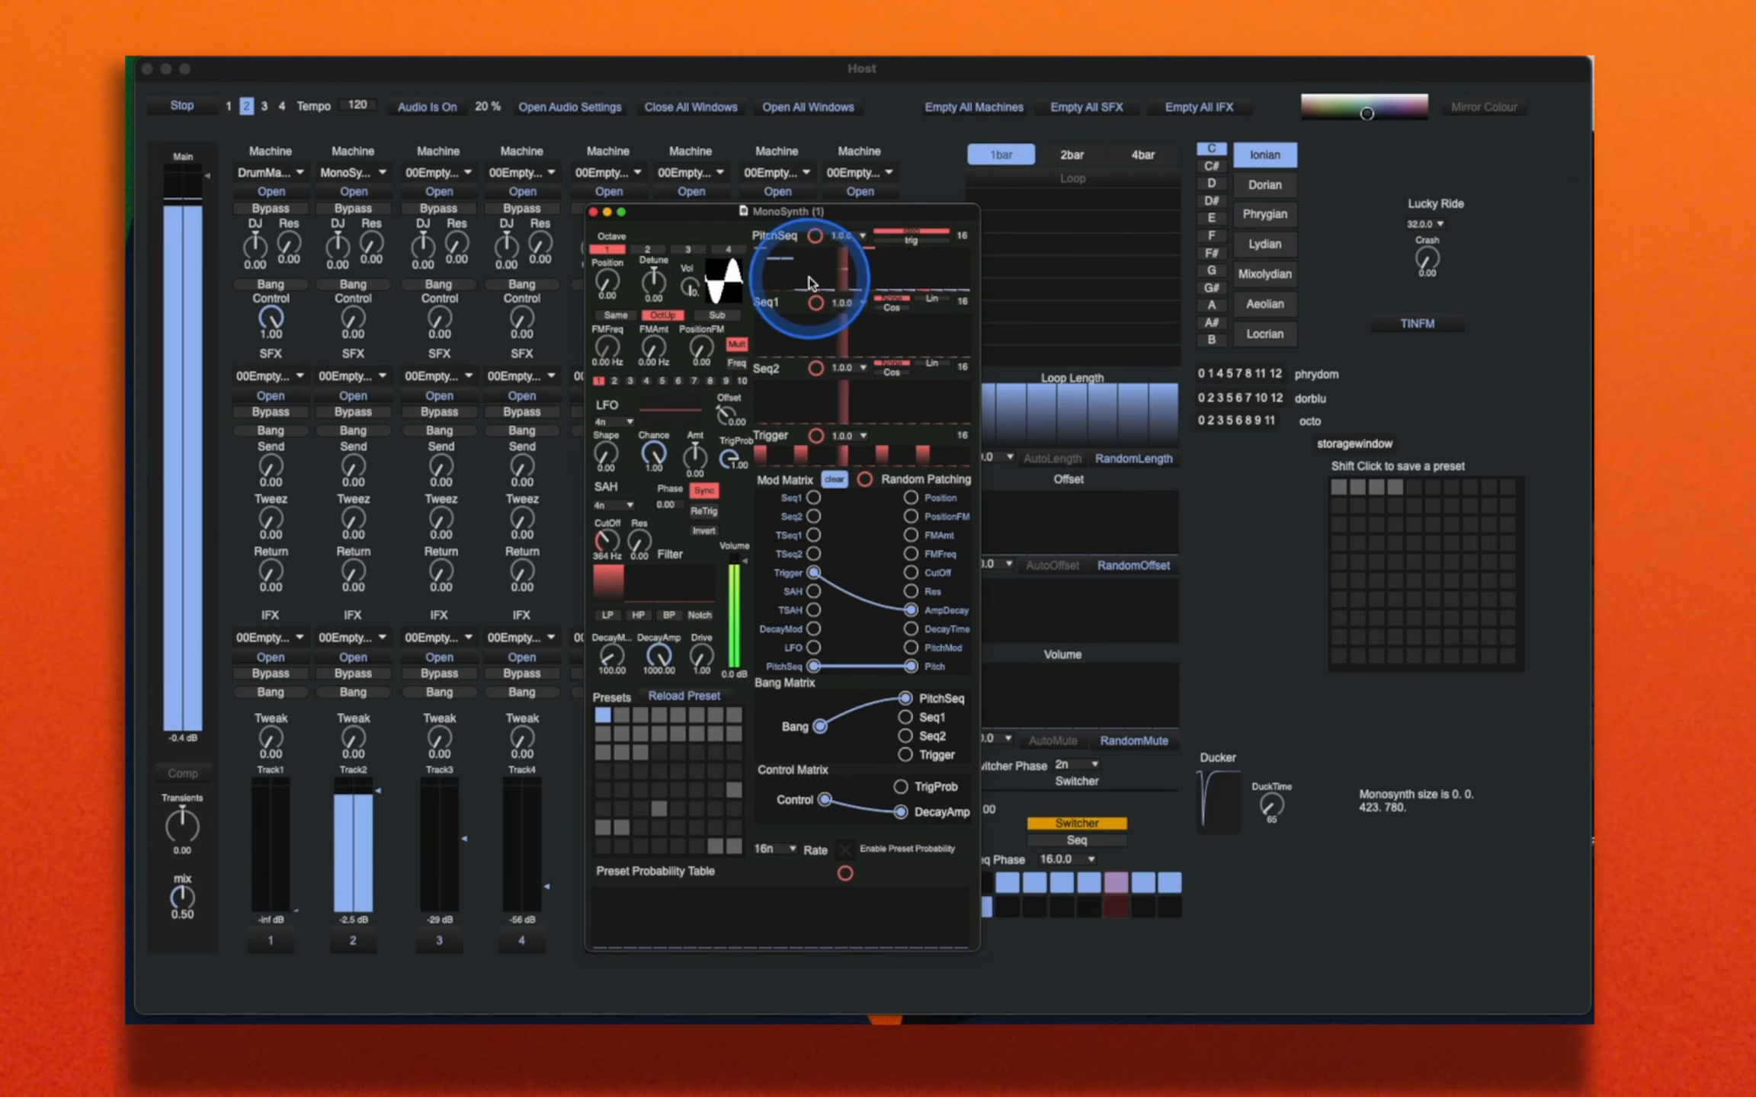
{"action": "left_click", "coordinate": [838, 279]}
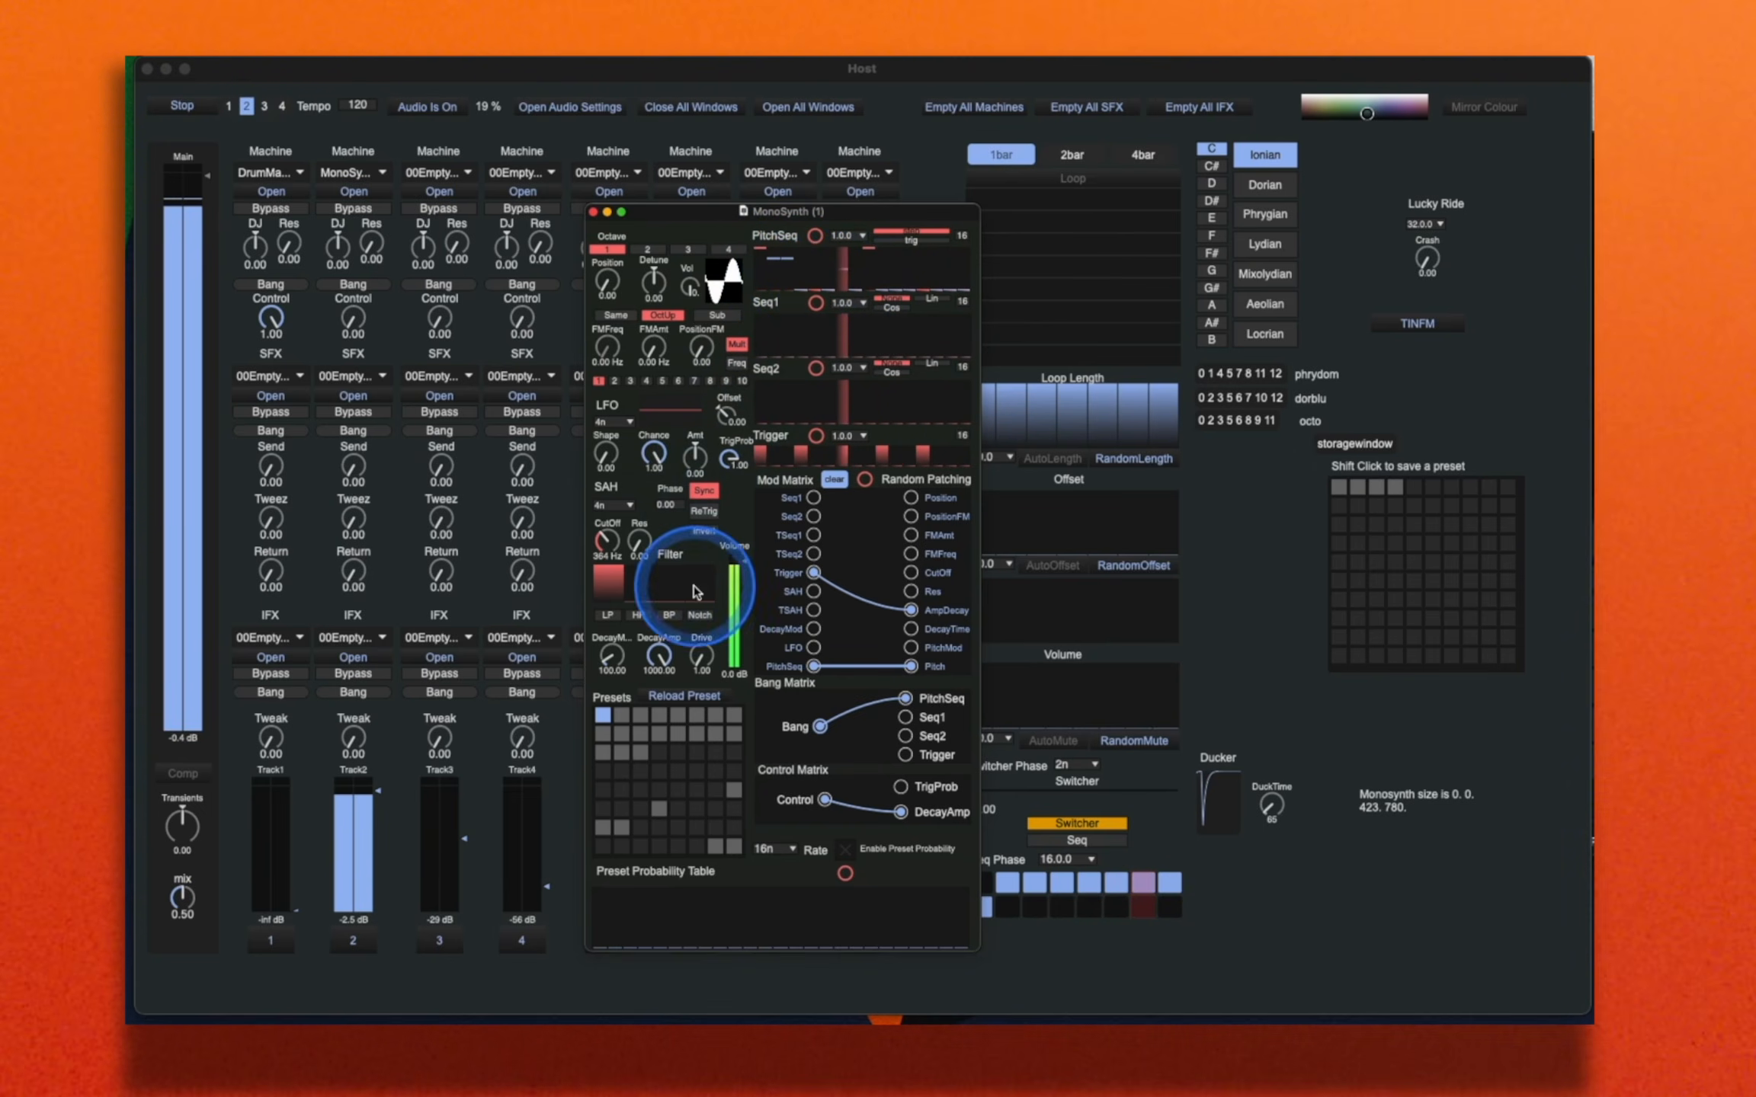
Step: Set DecayAmp to 103.54 and adjust a note in the first half of the PitchSeq melody
{"action": "left_click_drag", "start_coordinate": [660, 657], "coordinate": [679, 771]}
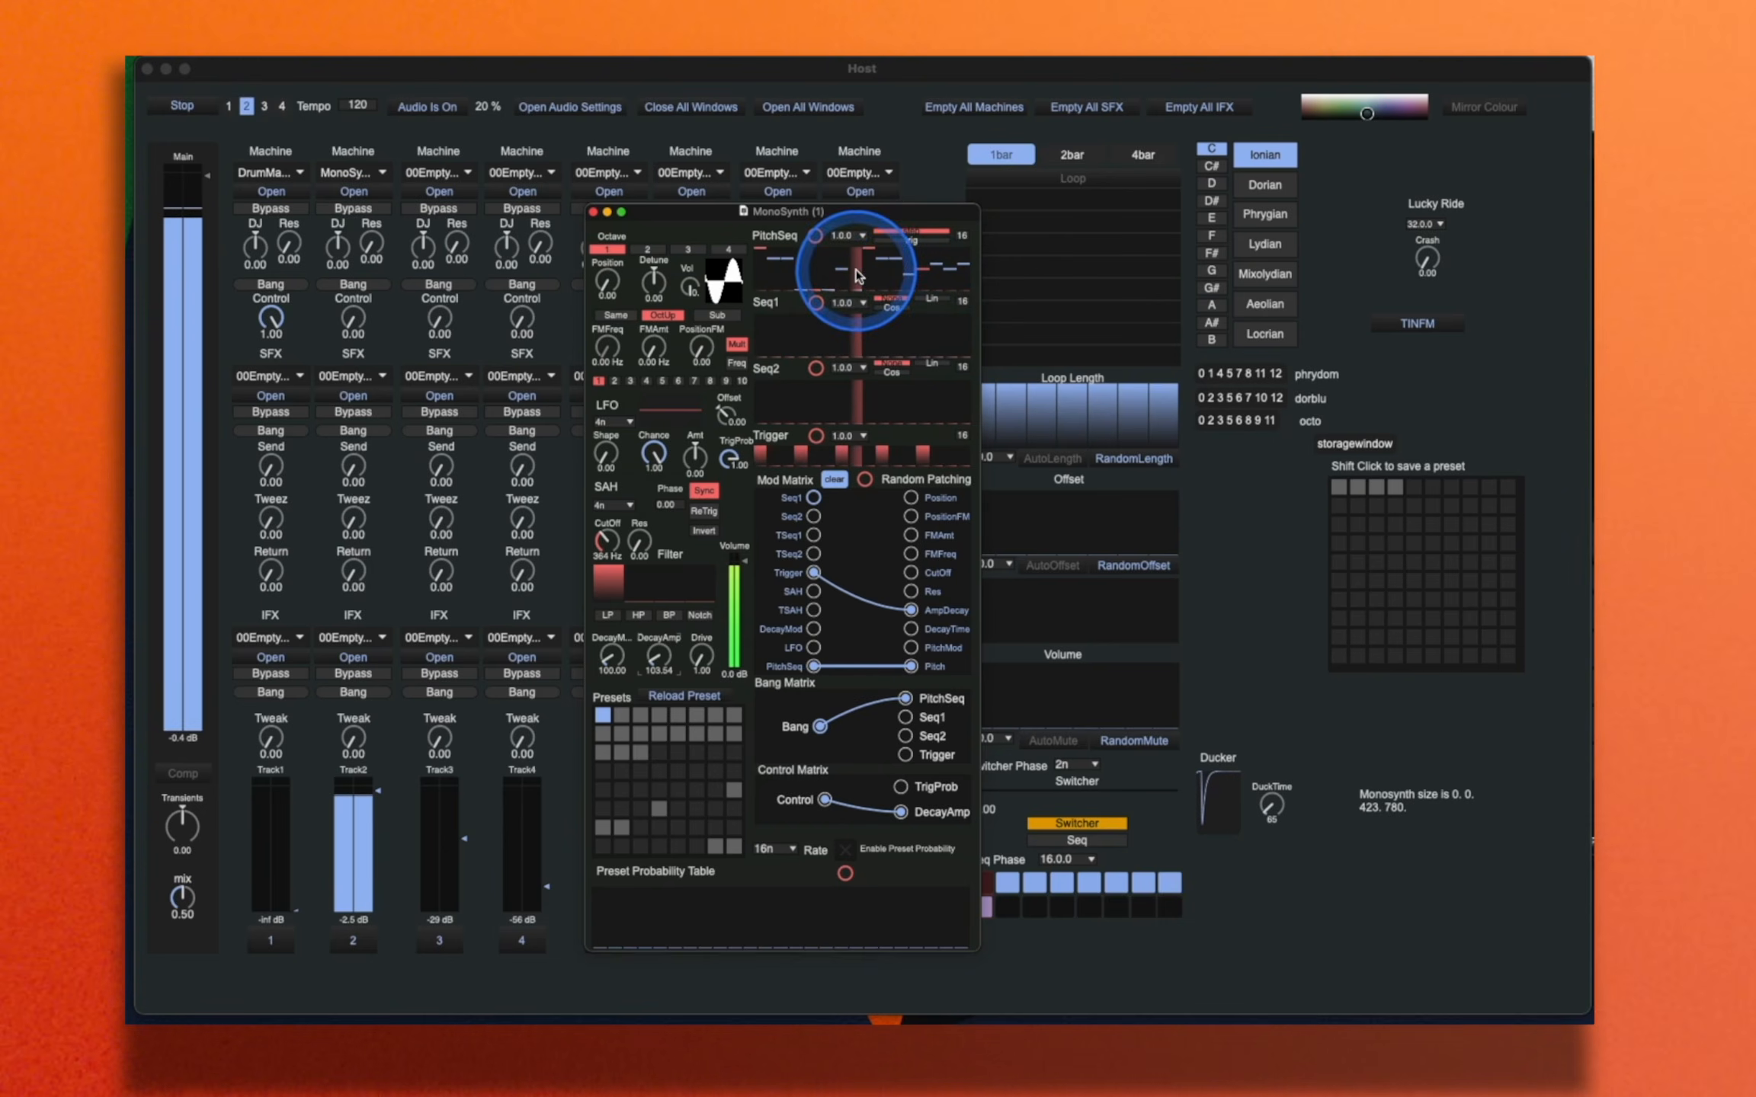
{"action": "left_click", "coordinate": [812, 256]}
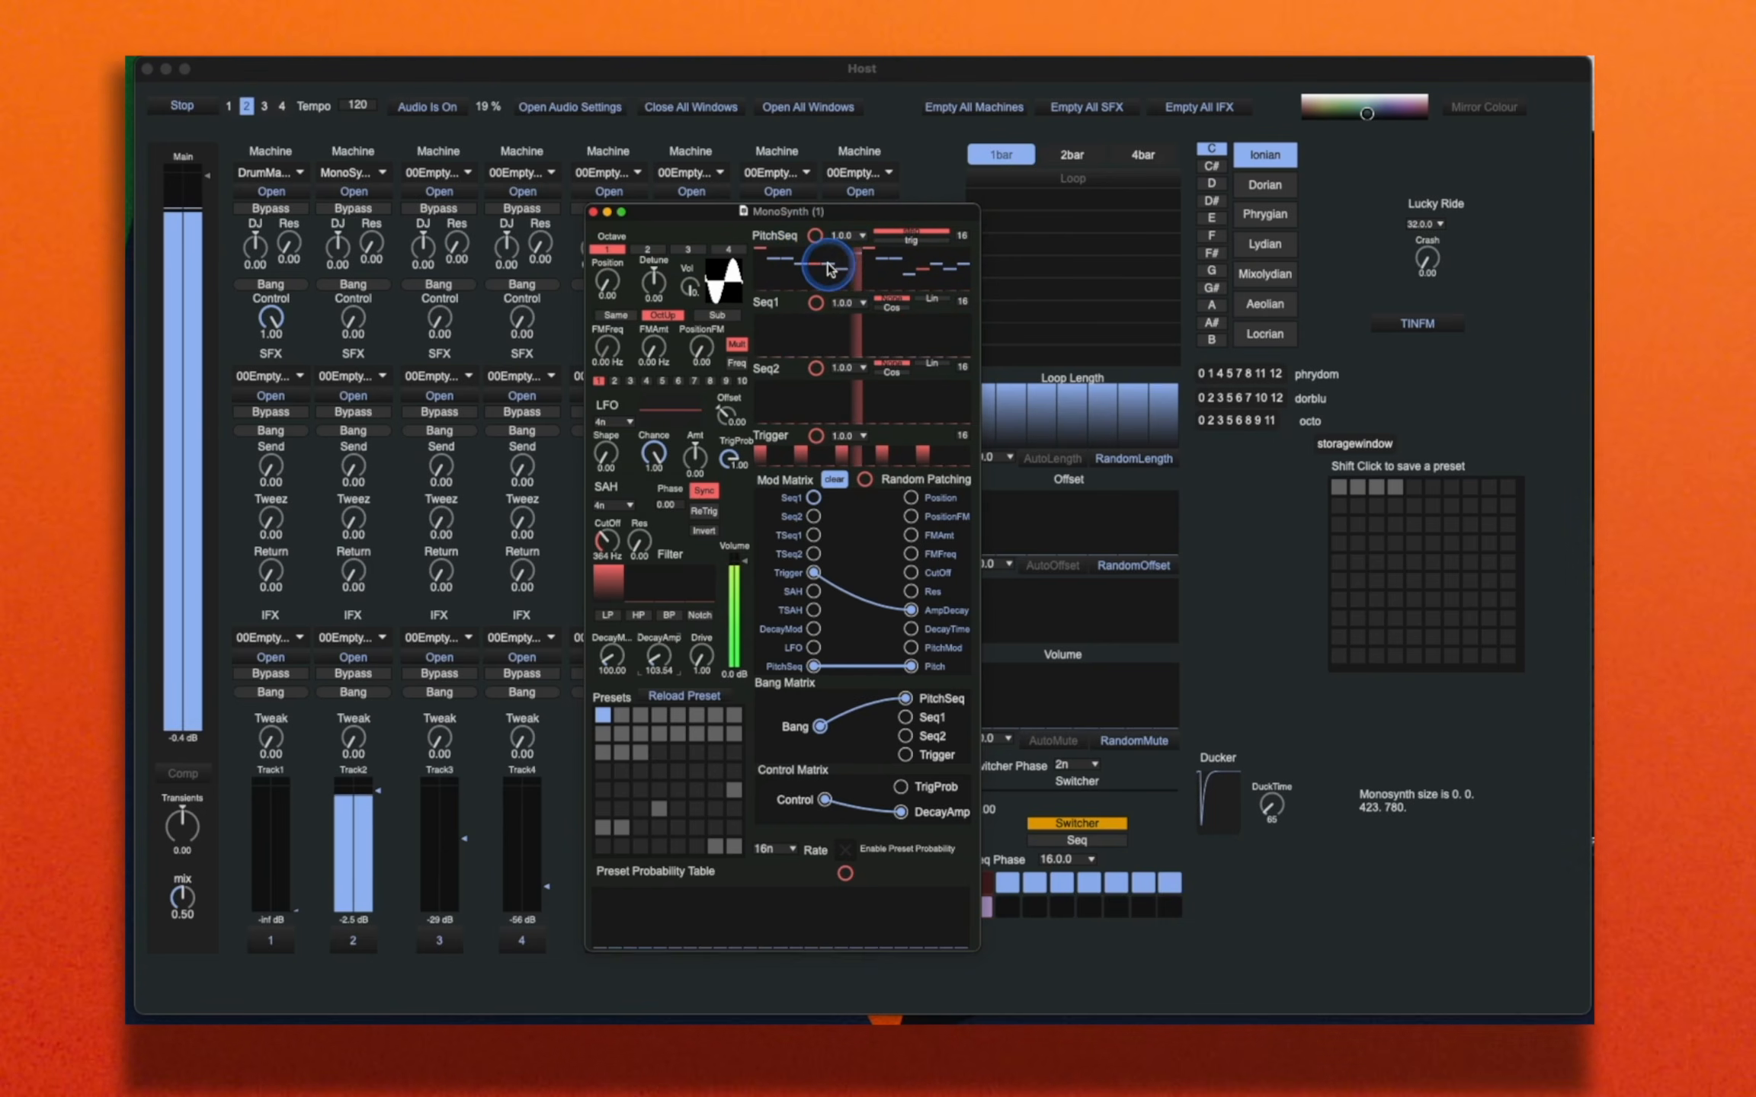
Step: Set the MonoSynth's Trigger sequence length to 2 steps
{"action": "left_click", "coordinate": [887, 488]}
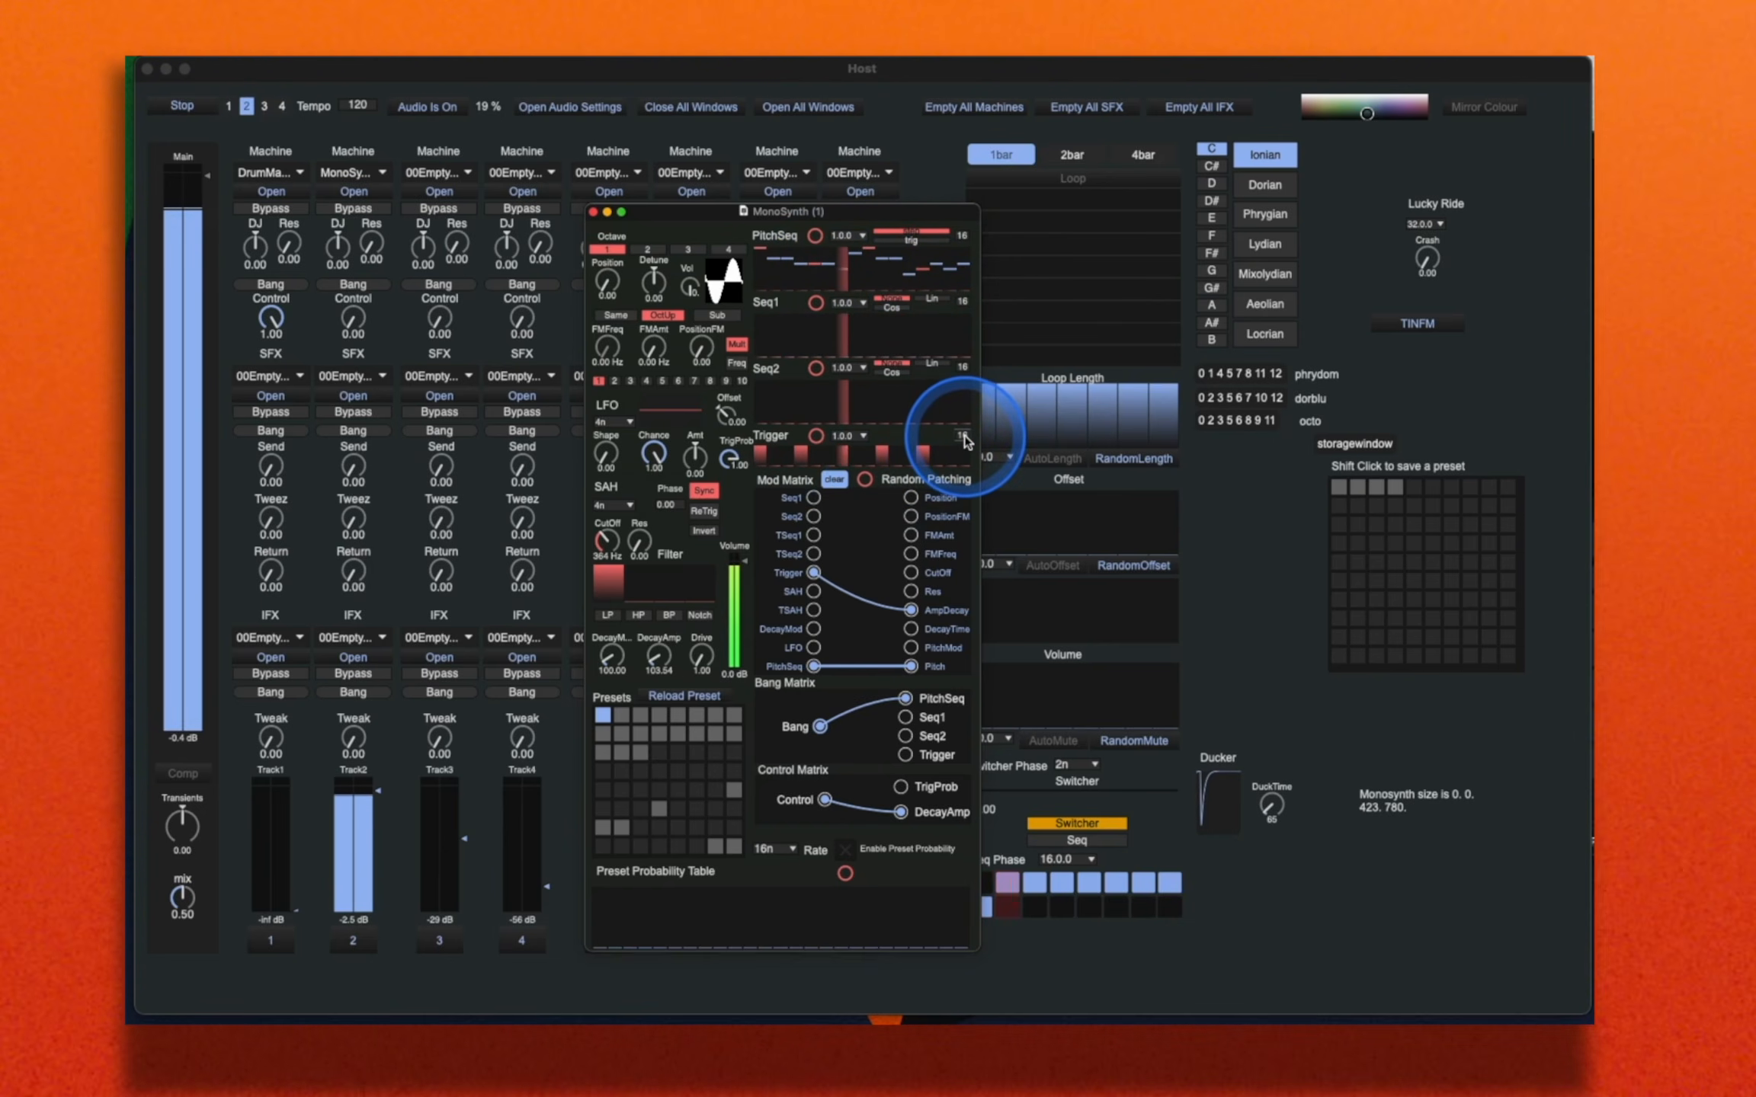
{"action": "left_click_drag", "start_coordinate": [961, 441], "coordinate": [978, 590]}
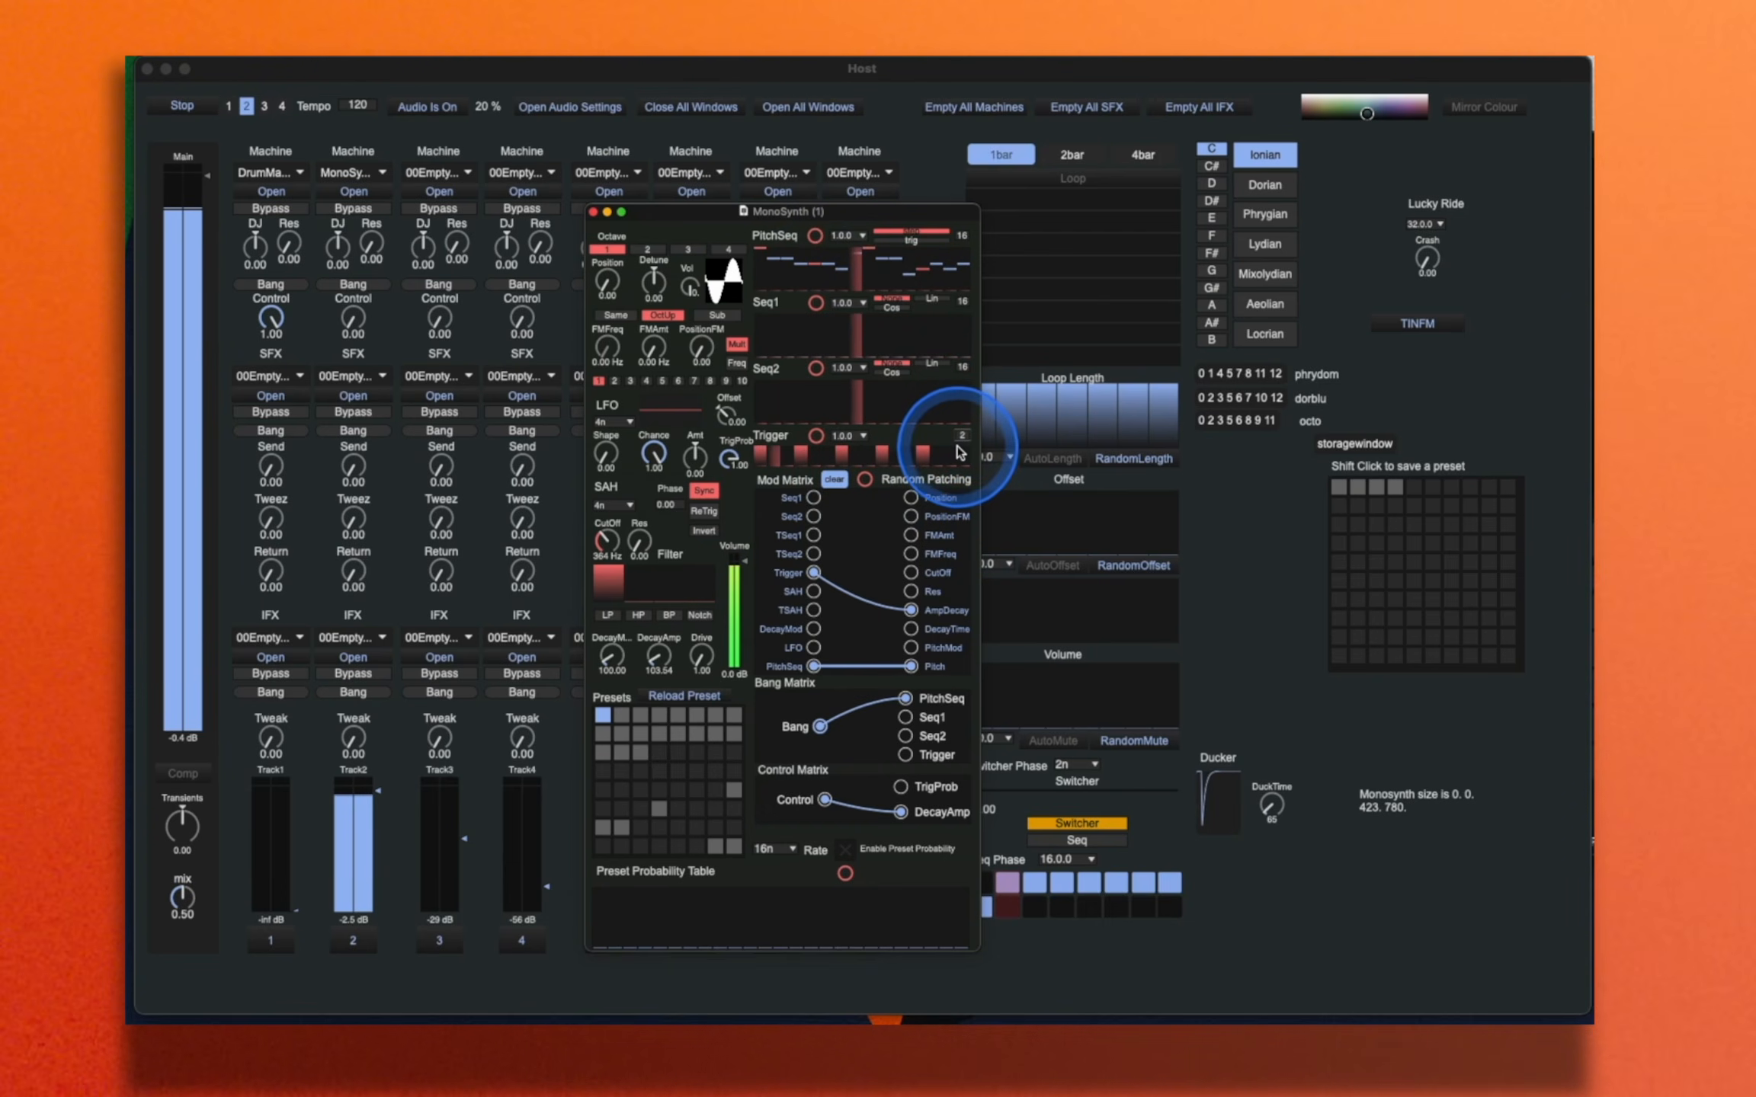
Step: Set the MonoSynth's Trigger sequence length to 5, its oscillator Position to 0.49 and its octave to 2
{"action": "mouse_move", "coordinate": [963, 431]}
{"action": "left_mouse_down"}
{"action": "mouse_move", "coordinate": [969, 414]}
{"action": "mouse_move", "coordinate": [969, 455]}
{"action": "left_mouse_up"}
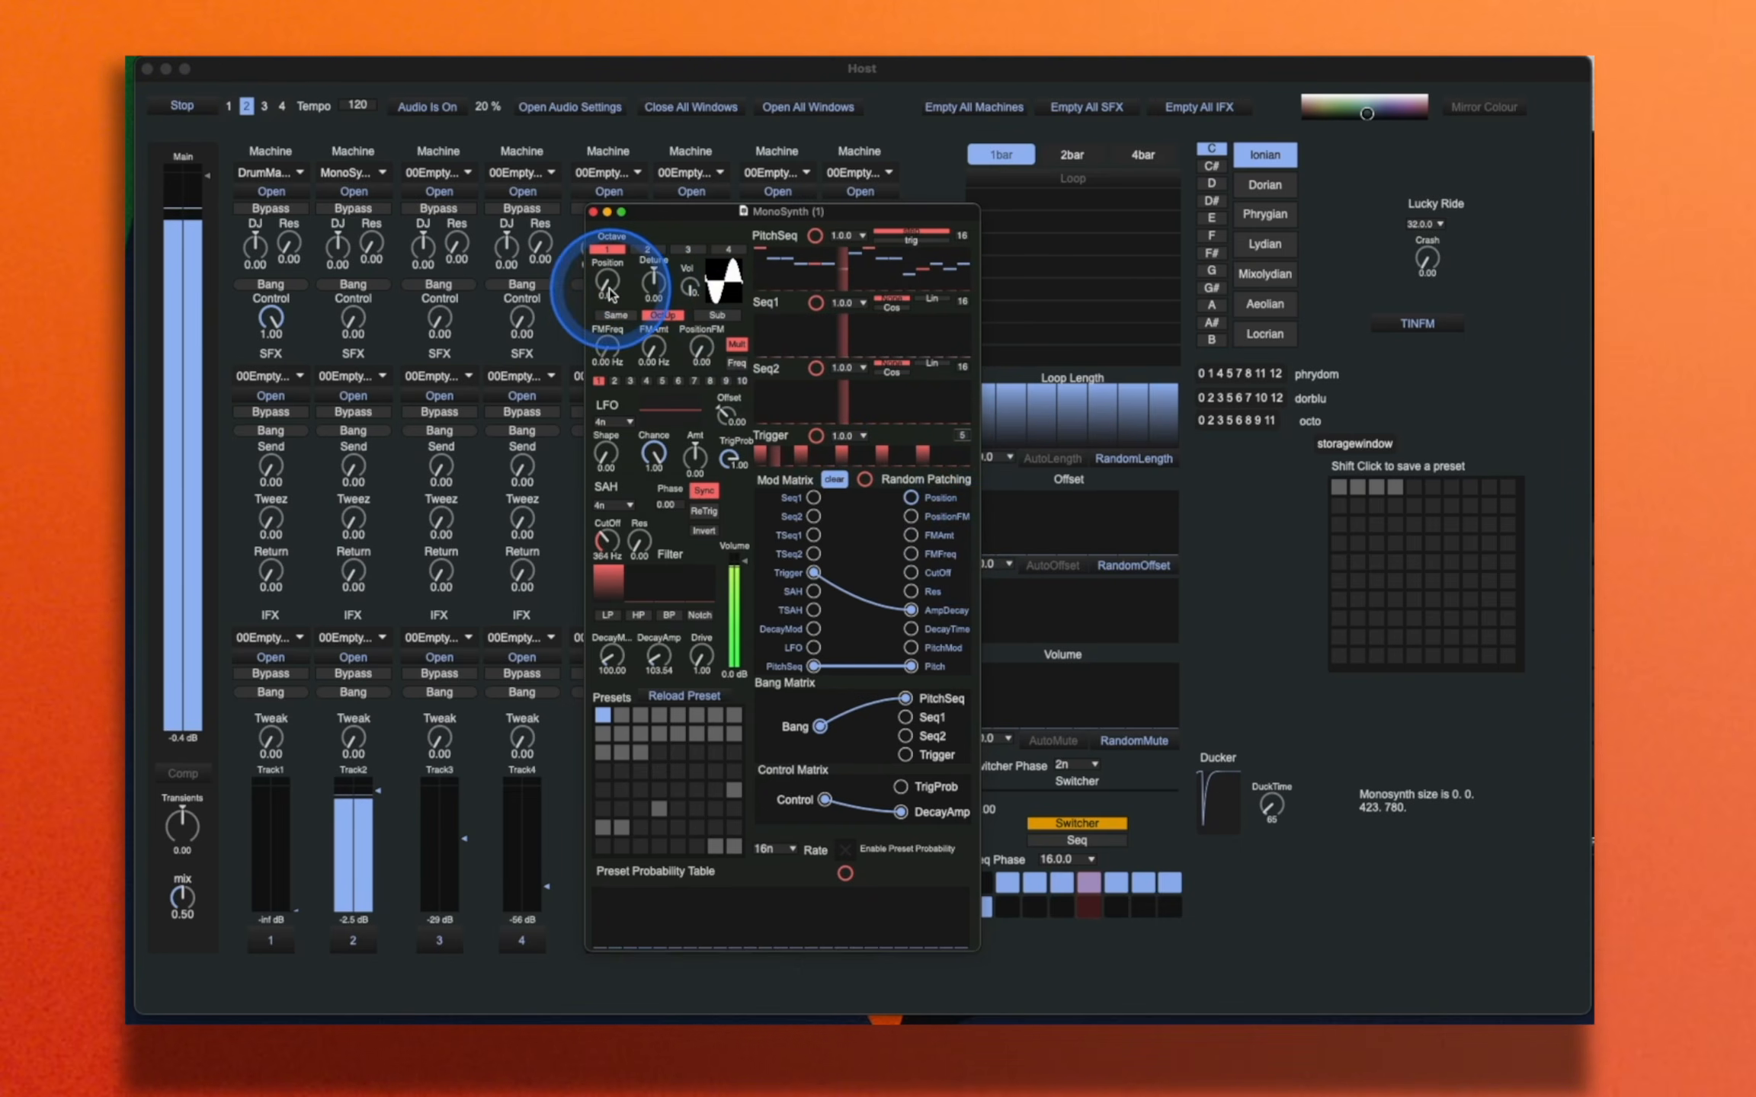
{"action": "left_click_drag", "start_coordinate": [616, 276], "coordinate": [646, 230]}
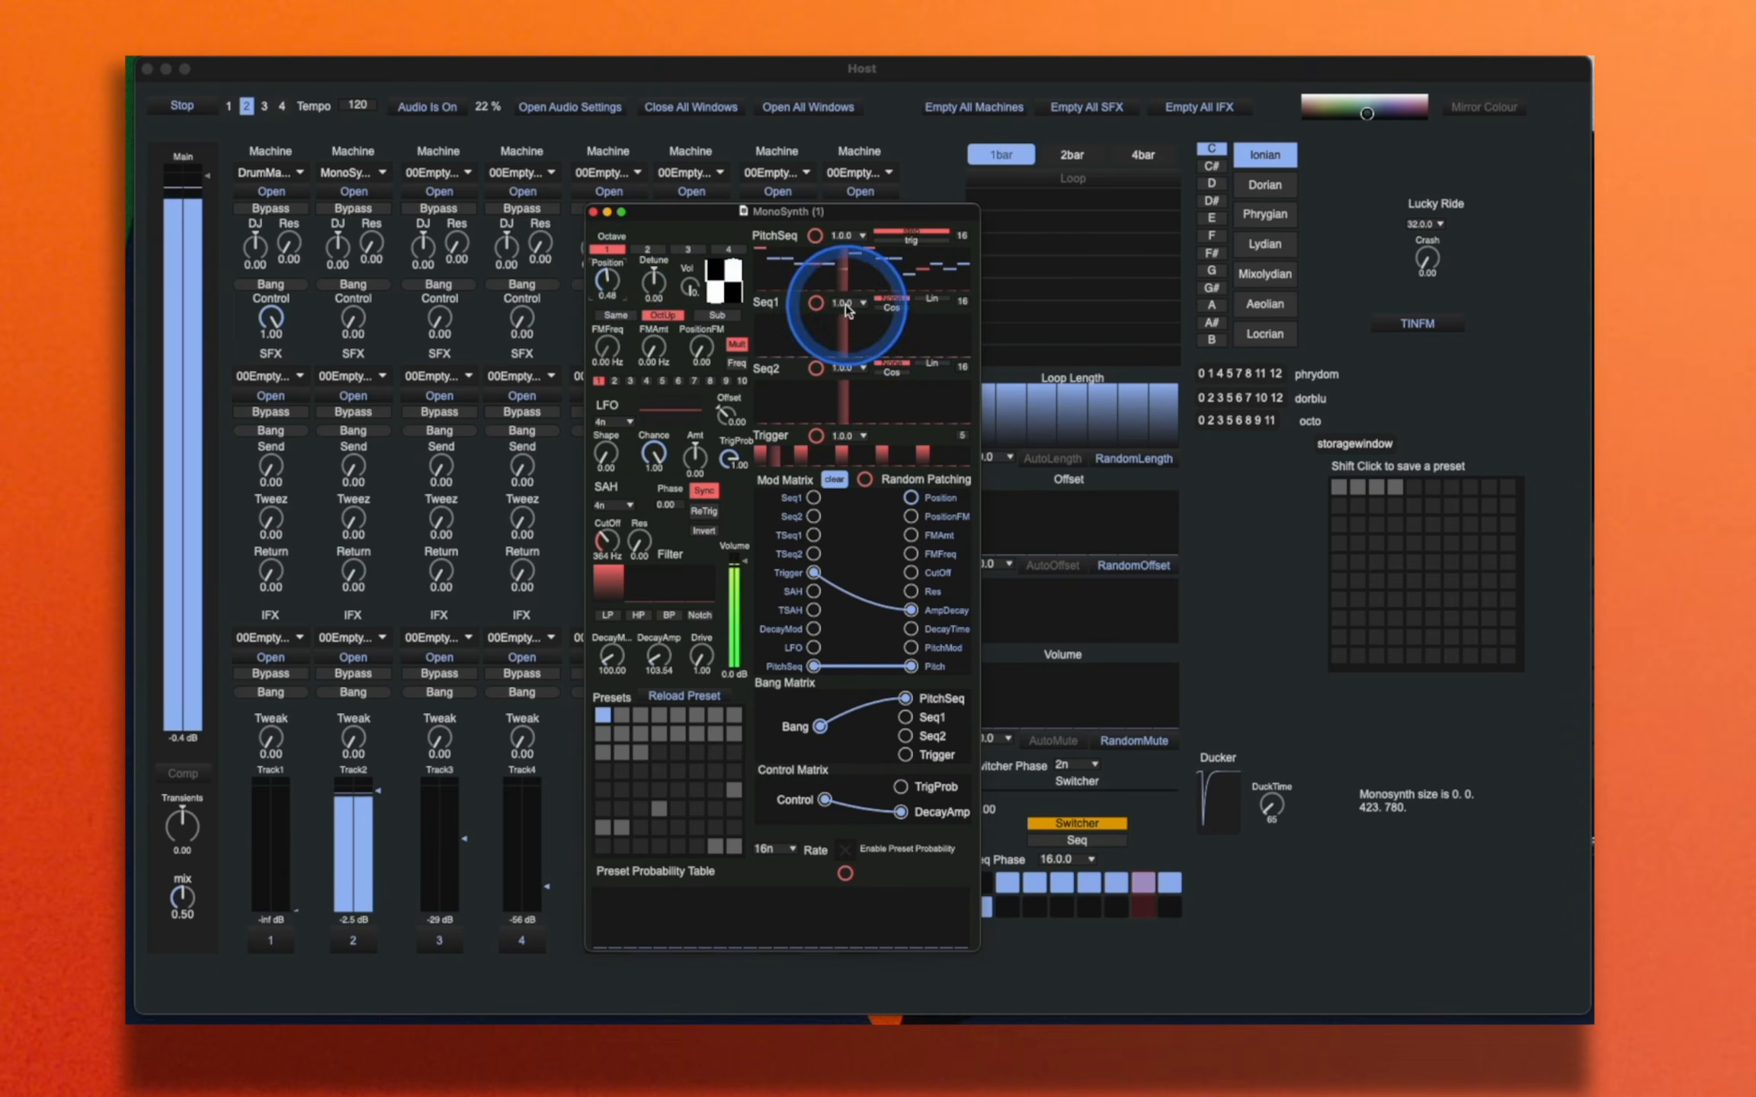
{"action": "left_click", "coordinate": [665, 250]}
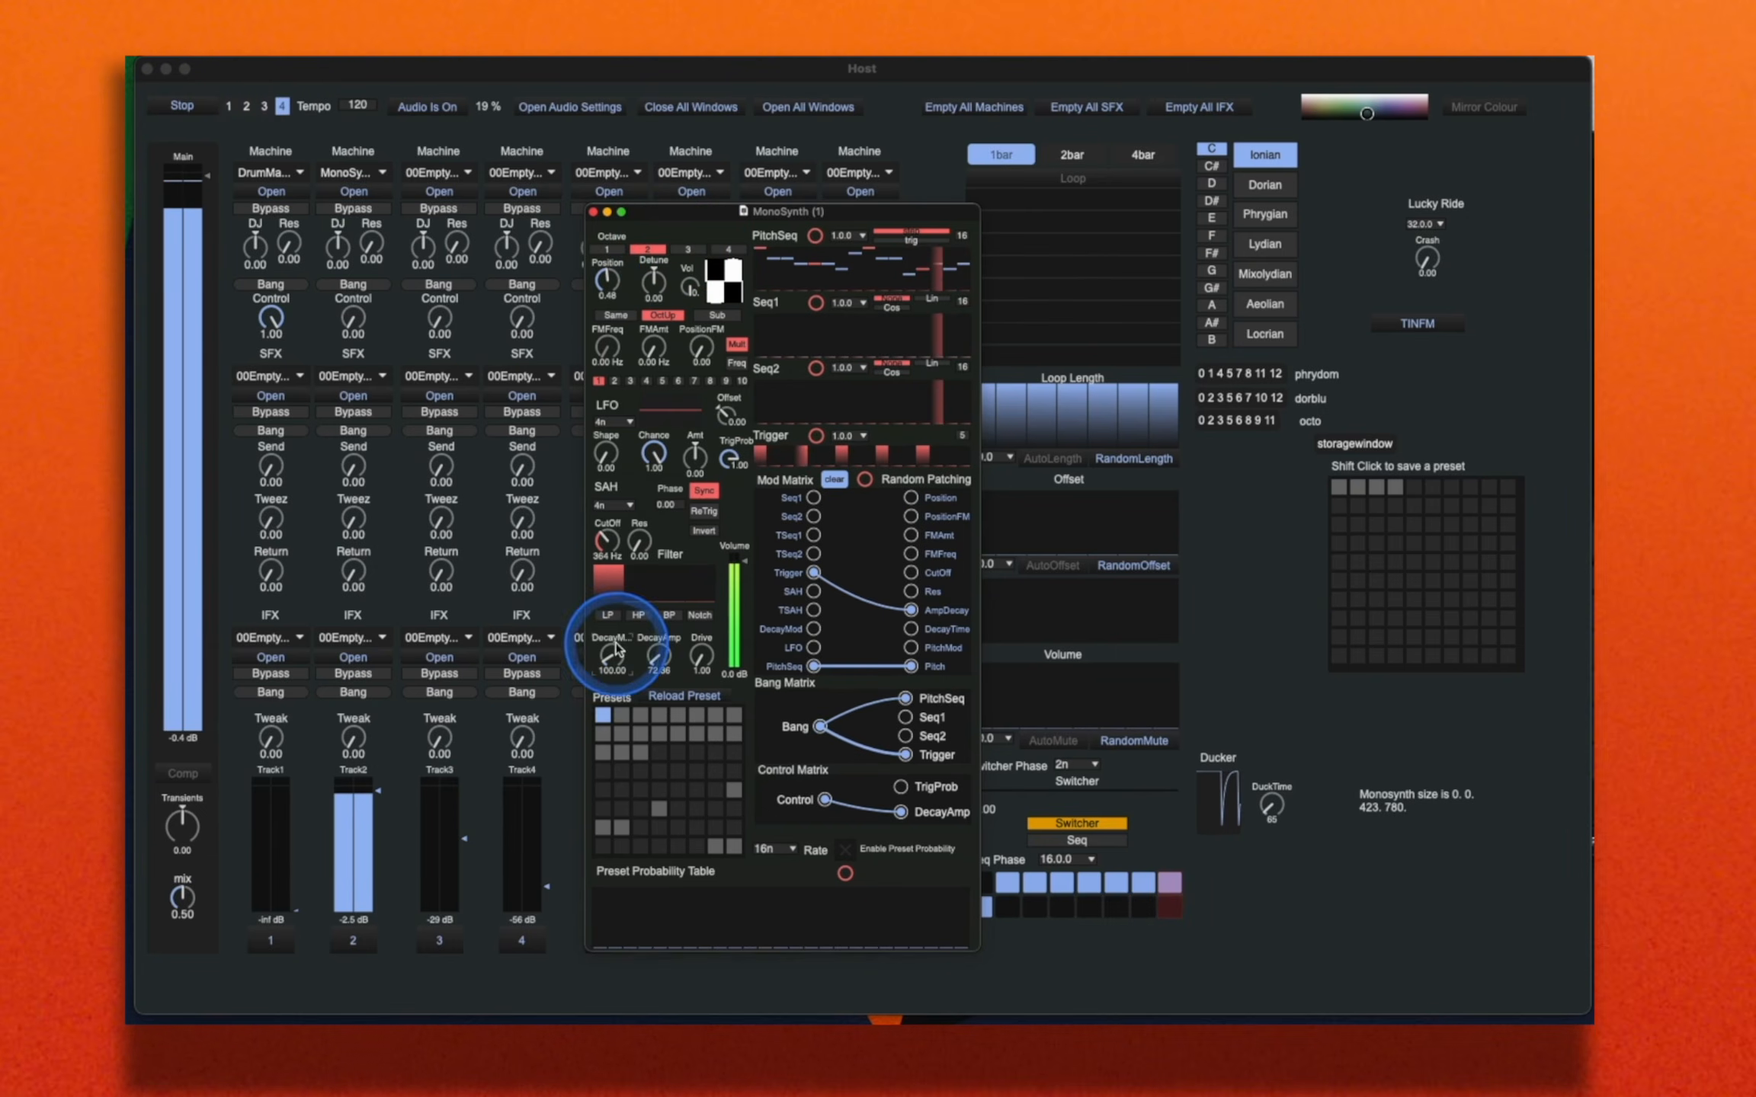
Step: Shape the MonoSynth's tone with DecayMod 715.83, Drive 4.46, Detune 0.33 and the Same and Sub oscillator options
{"action": "left_click_drag", "start_coordinate": [690, 648], "coordinate": [703, 614]}
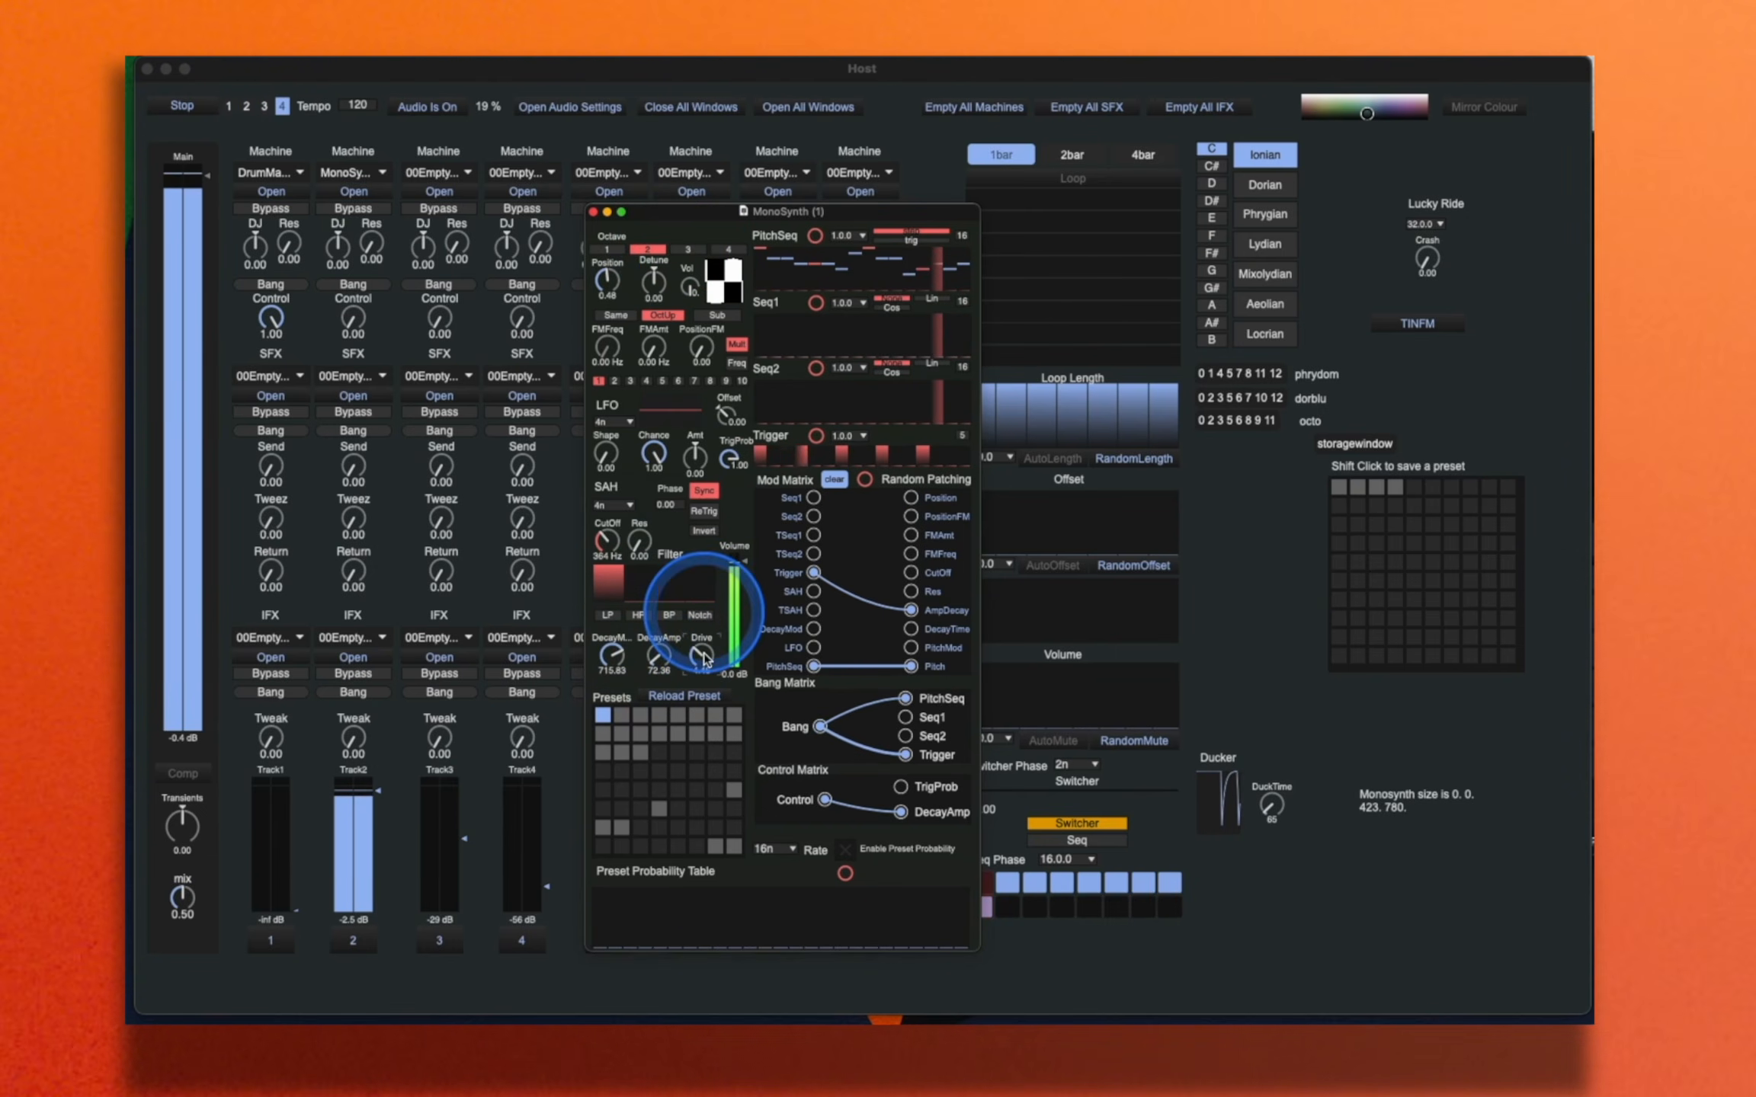
{"action": "left_click", "coordinate": [835, 481]}
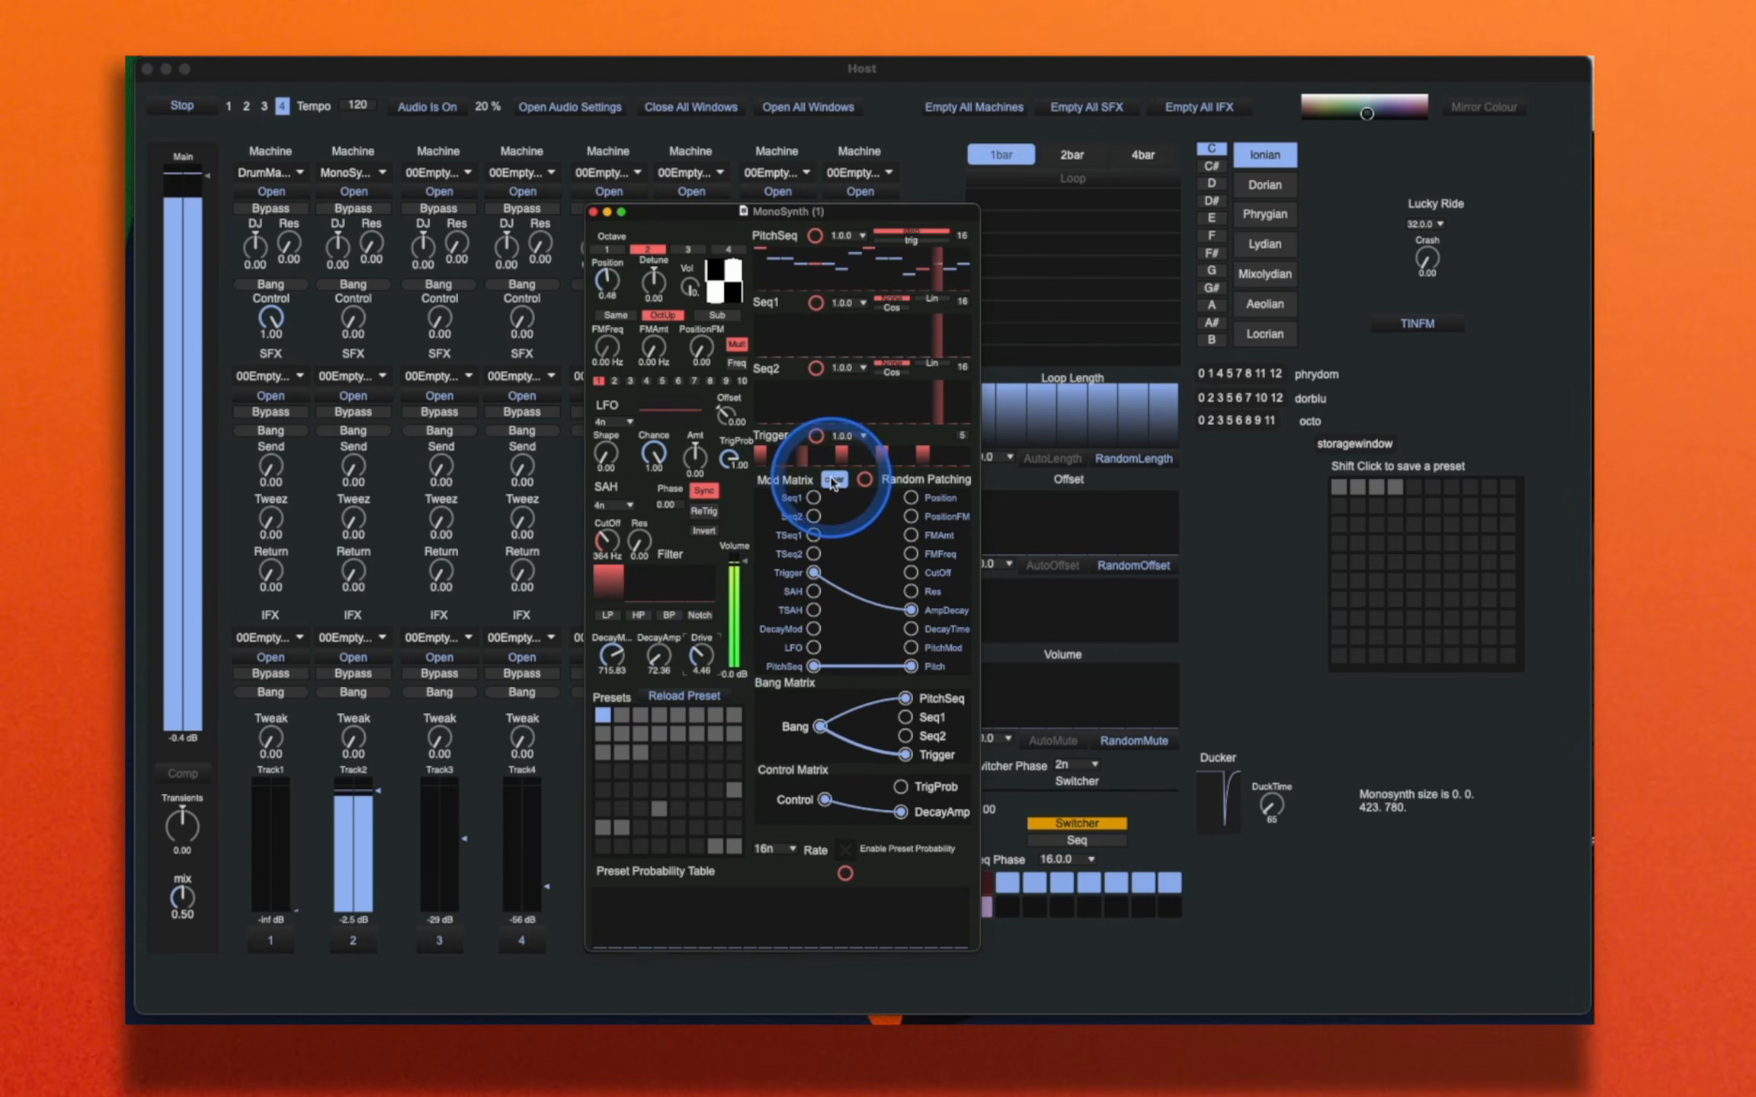
{"action": "left_click_drag", "start_coordinate": [656, 289], "coordinate": [668, 269]}
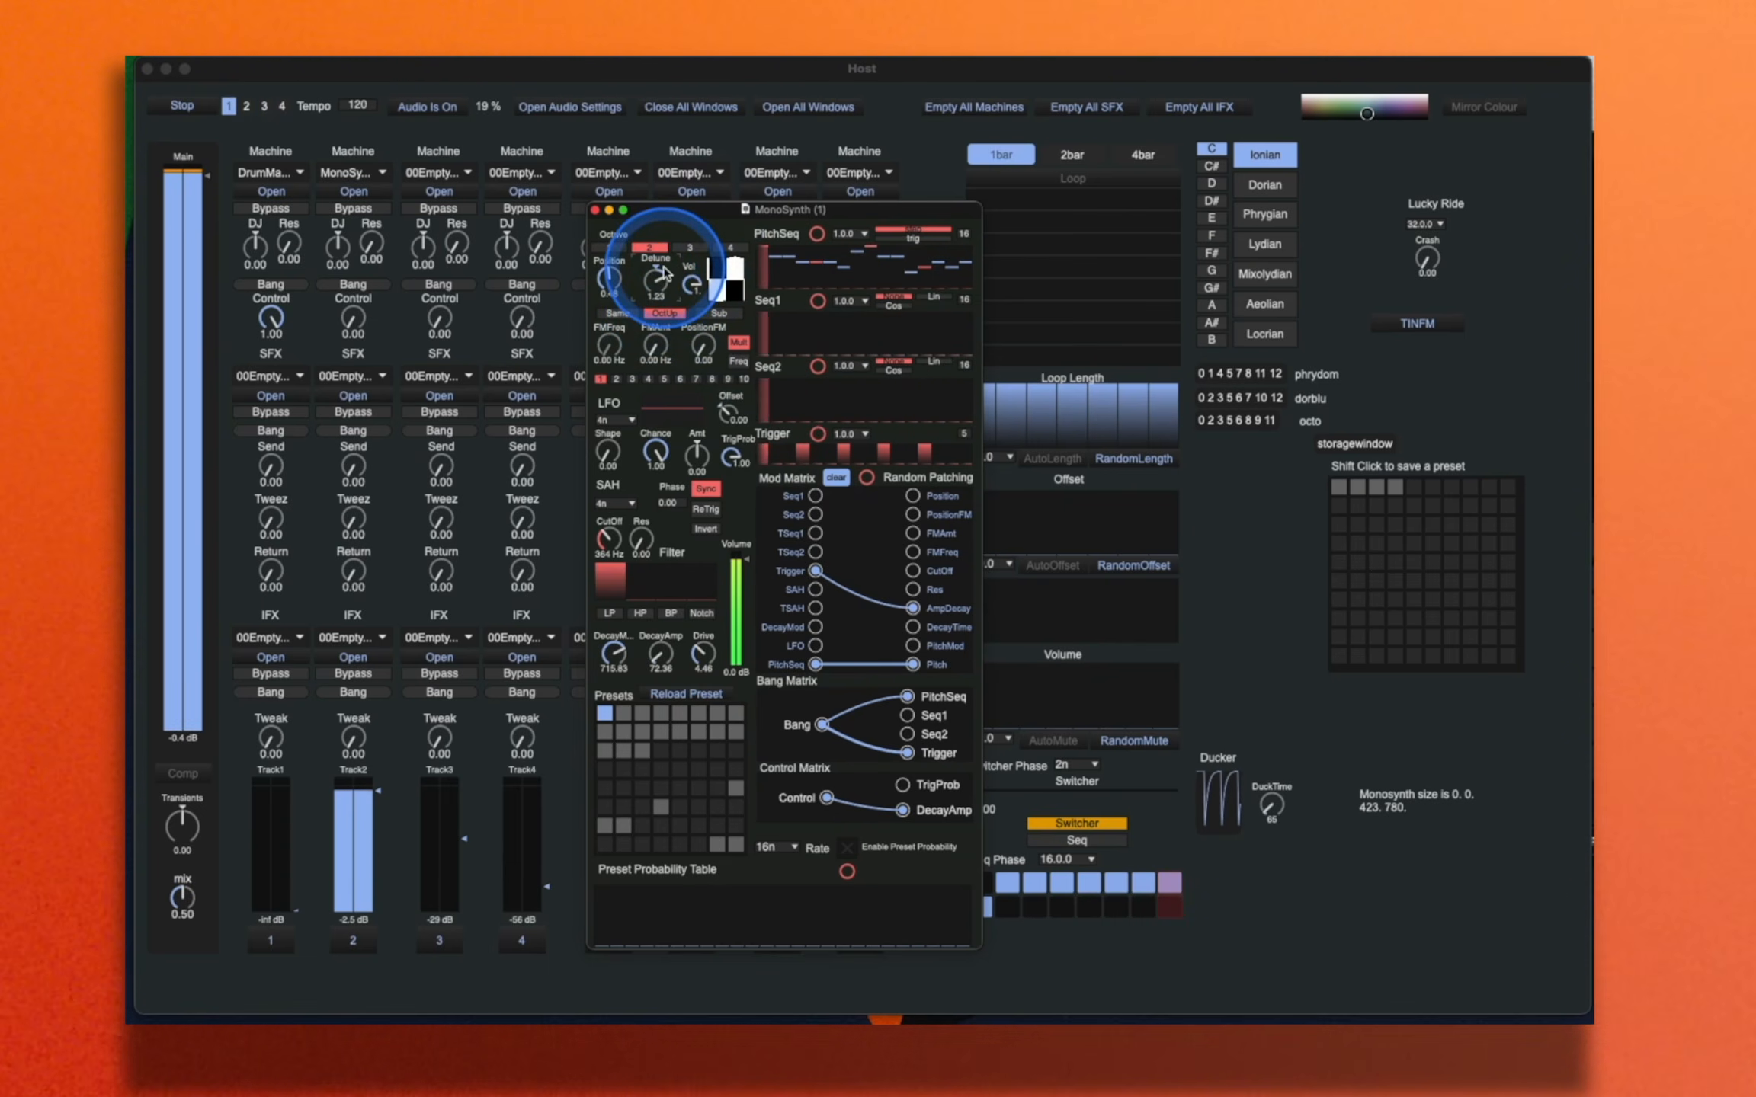
{"action": "left_click", "coordinate": [619, 314]}
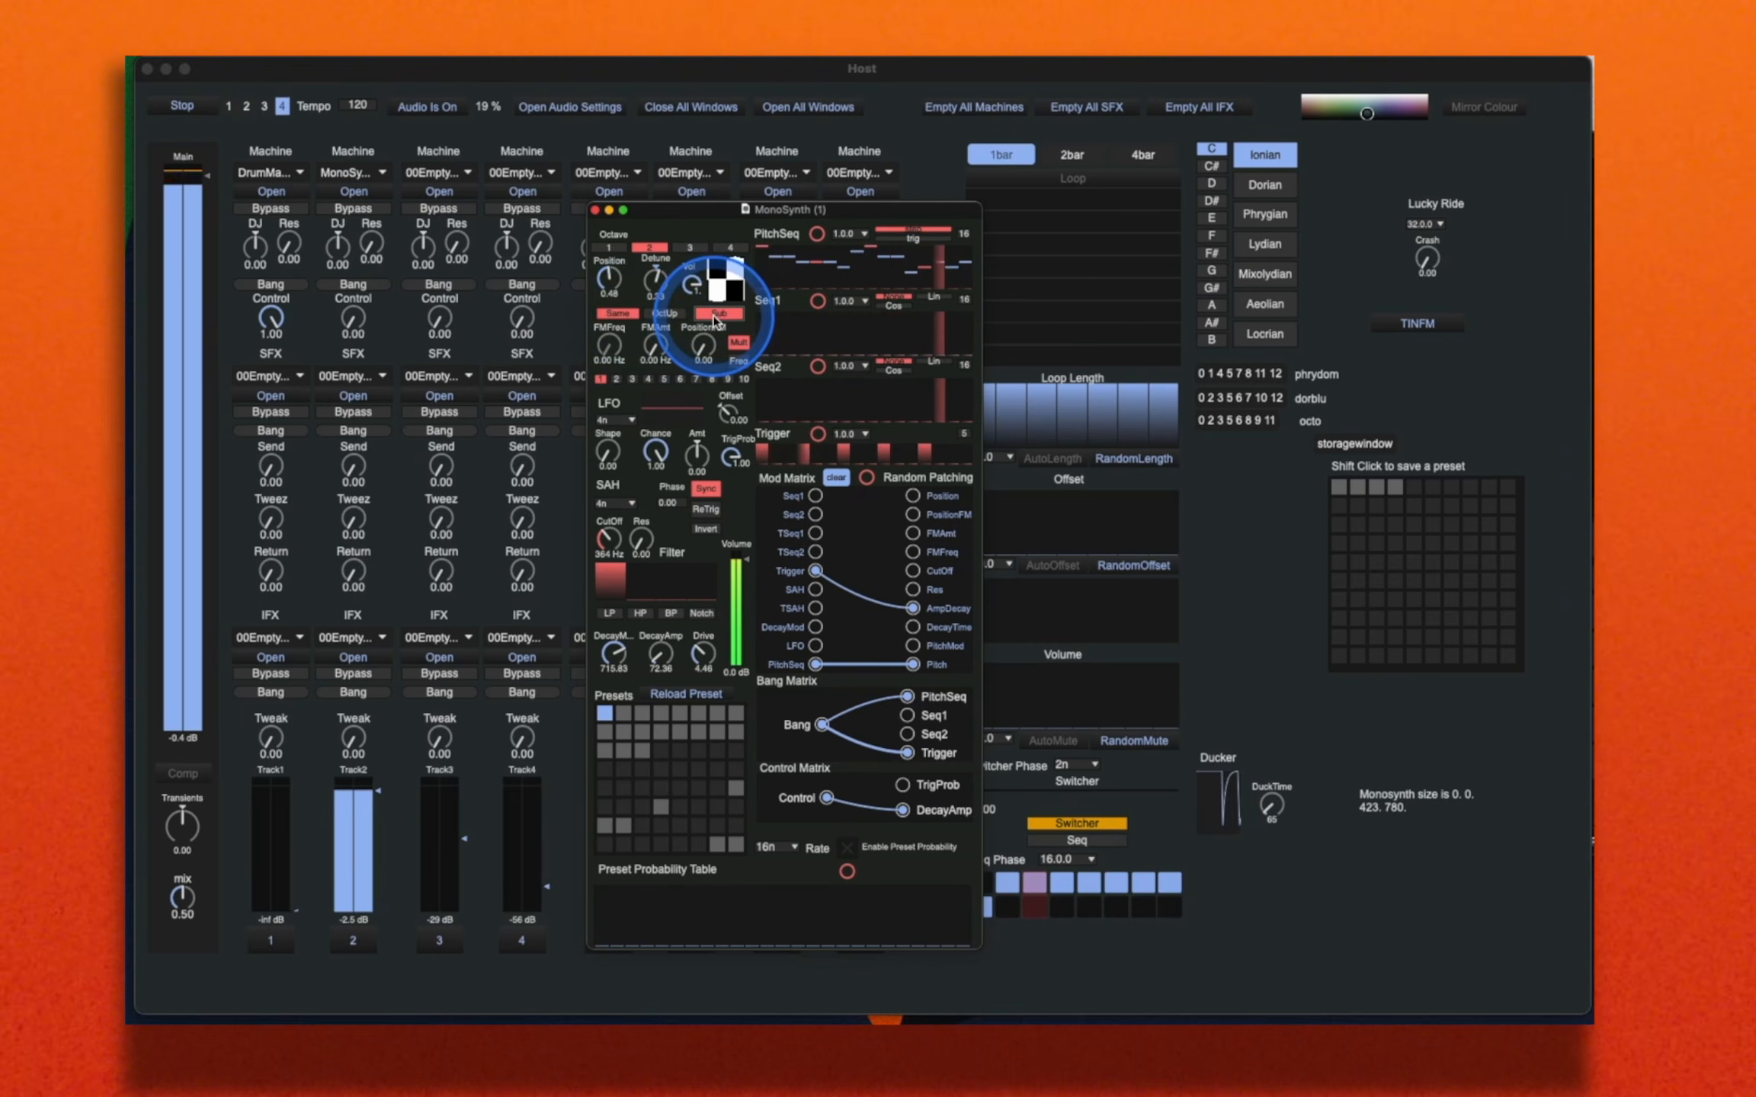
Step: Raise the MonoSynth's FMAmt to 3.41 kHz and lower the track 2 volume to -7.3 dB
{"action": "left_click_drag", "start_coordinate": [661, 350], "coordinate": [676, 288]}
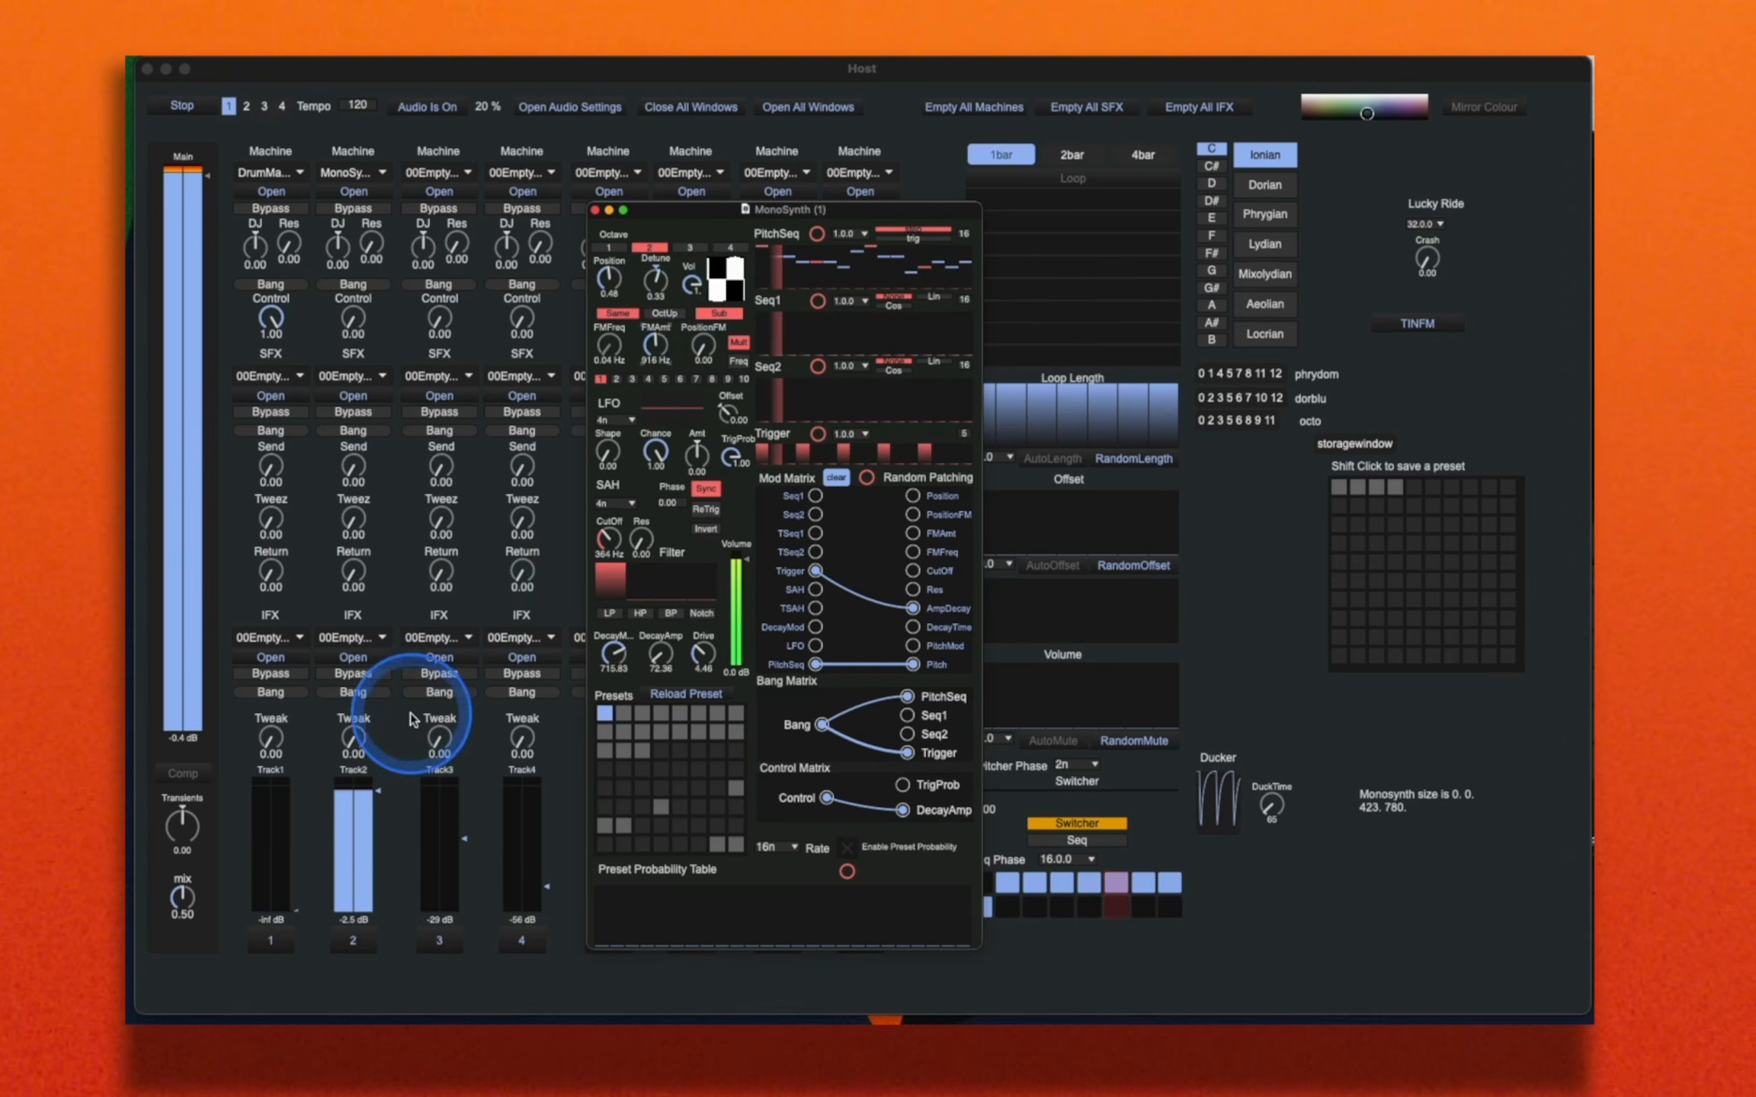
{"action": "left_click_drag", "start_coordinate": [371, 792], "coordinate": [372, 793]}
{"action": "left_click", "coordinate": [718, 286]}
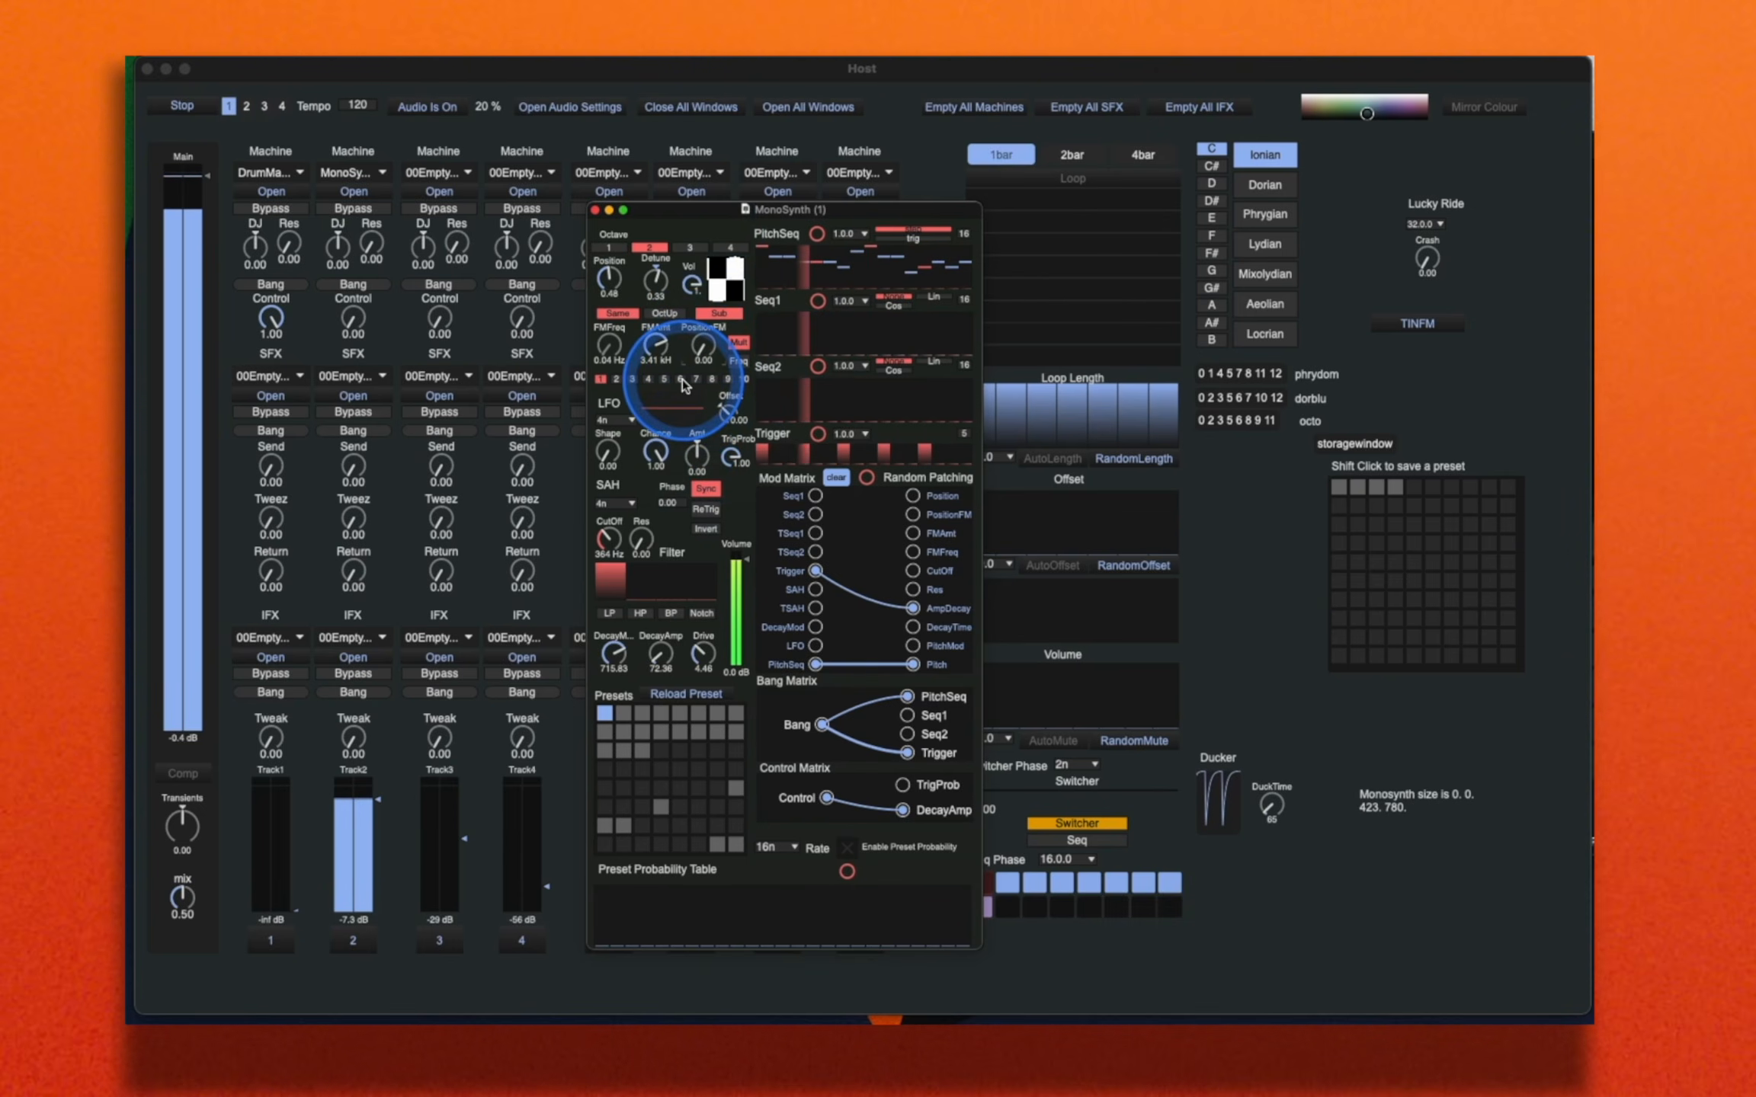
Step: Audition FM multipliers 6, 10 and 1 and the Freq mode, settling on Mult with multiplier 10
{"action": "left_click", "coordinate": [681, 379]}
{"action": "left_click", "coordinate": [743, 379]}
{"action": "left_click", "coordinate": [601, 379]}
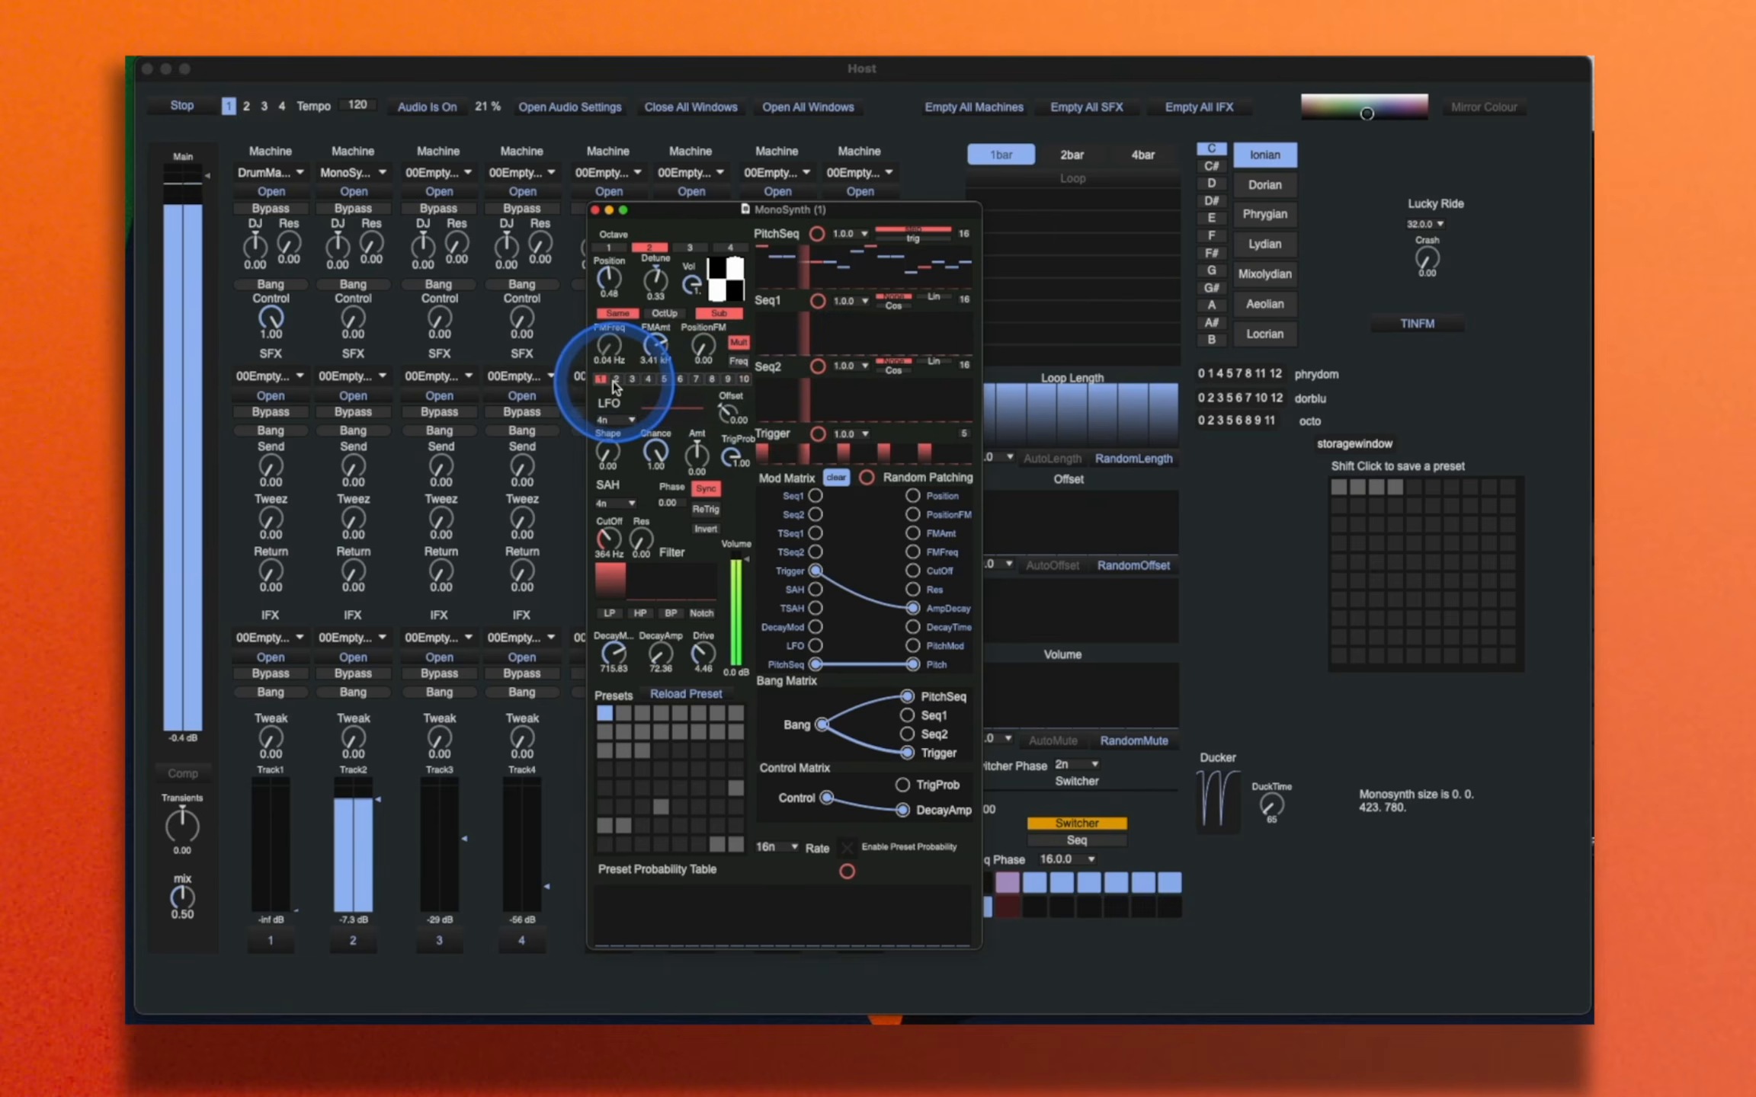
{"action": "left_click", "coordinate": [737, 360]}
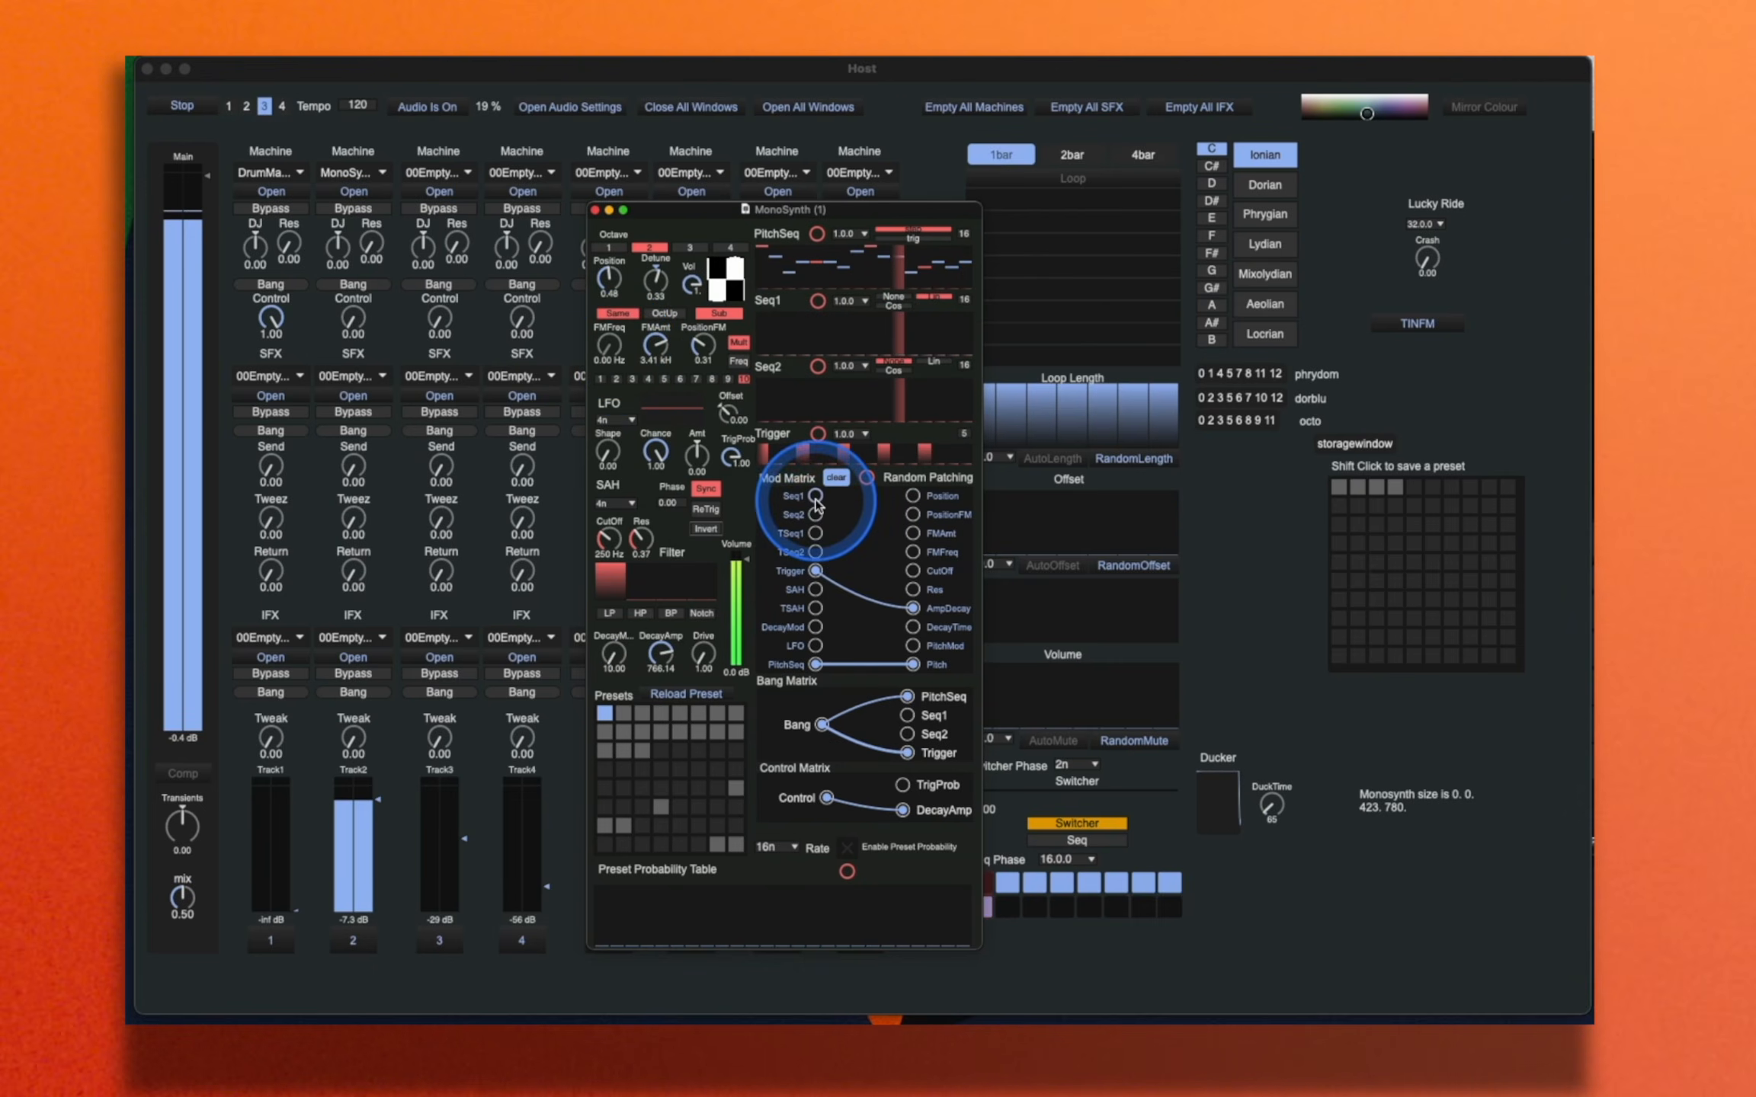
Step: Patch Seq1 to DecayTime in the mod matrix and draw separate groups of high steps in the Seq1 lane
{"action": "left_click_drag", "start_coordinate": [816, 503], "coordinate": [908, 626]}
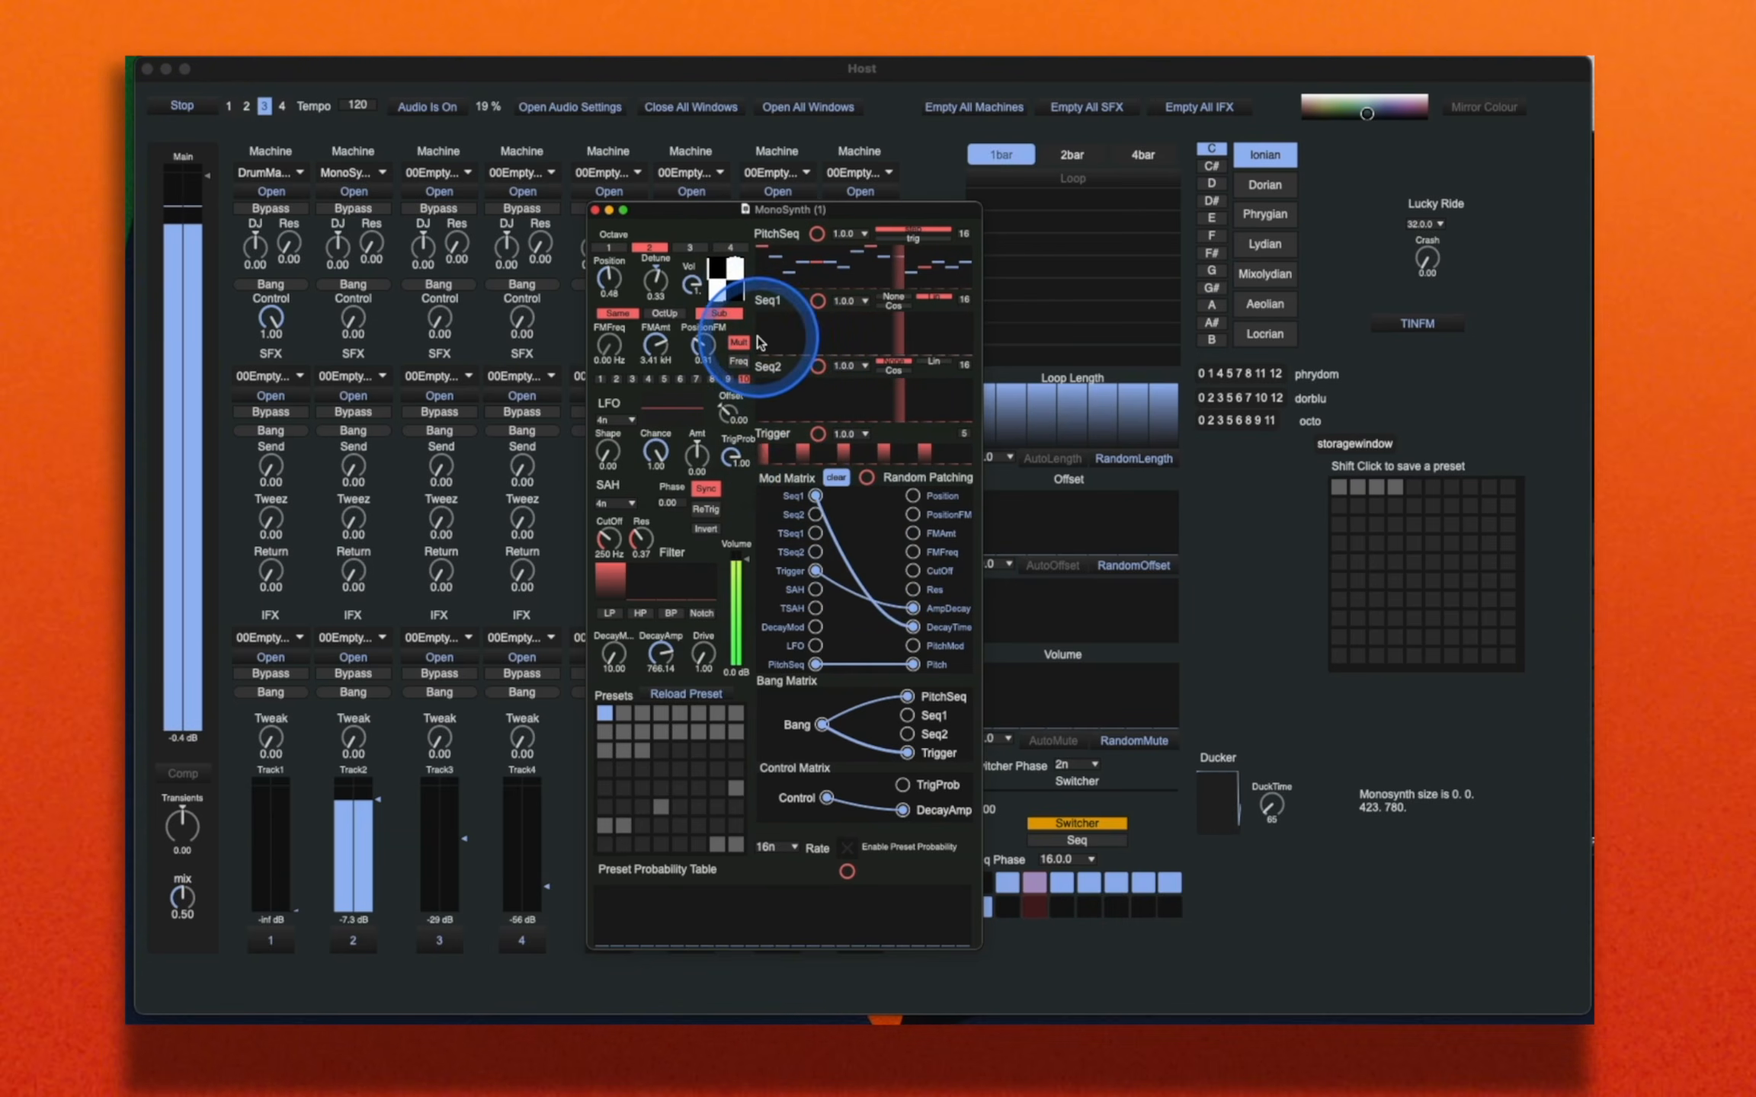
{"action": "mouse_move", "coordinate": [789, 351]}
{"action": "left_mouse_down"}
{"action": "mouse_move", "coordinate": [911, 336]}
{"action": "mouse_move", "coordinate": [973, 352]}
{"action": "left_mouse_up"}
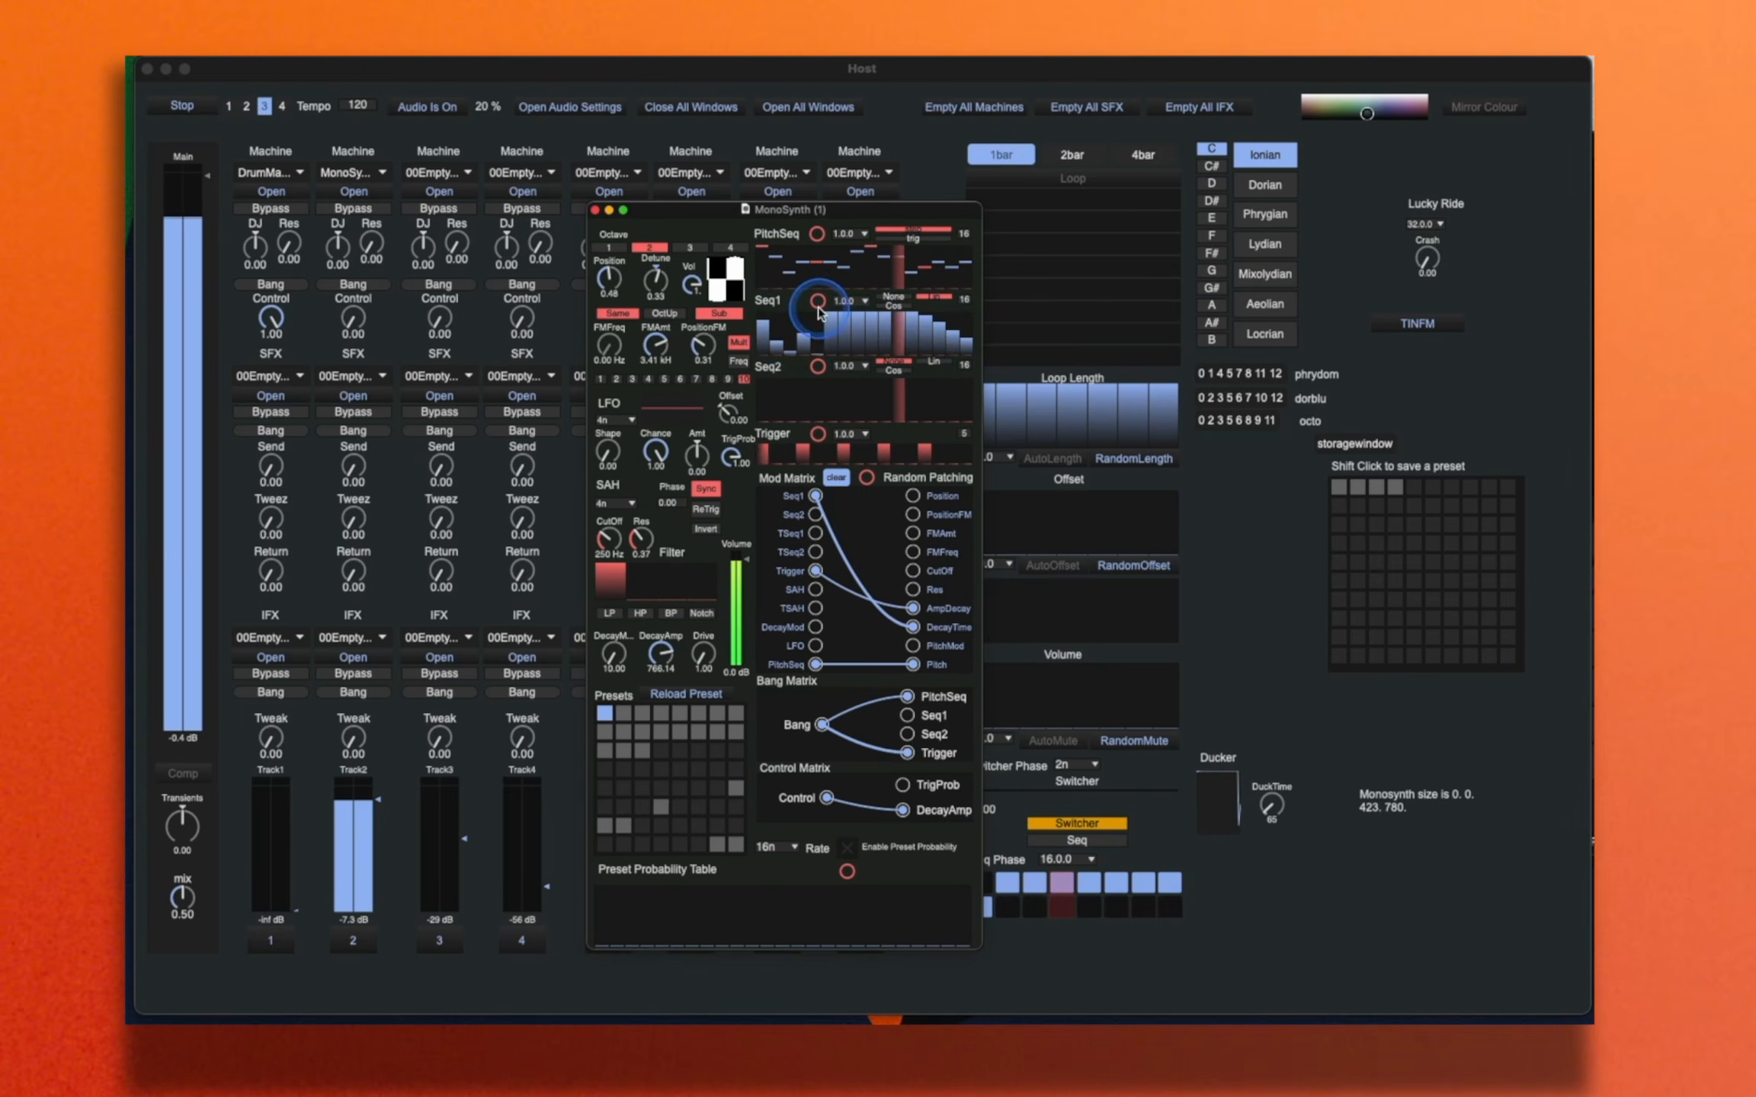
{"action": "left_click_drag", "start_coordinate": [759, 345], "coordinate": [985, 329]}
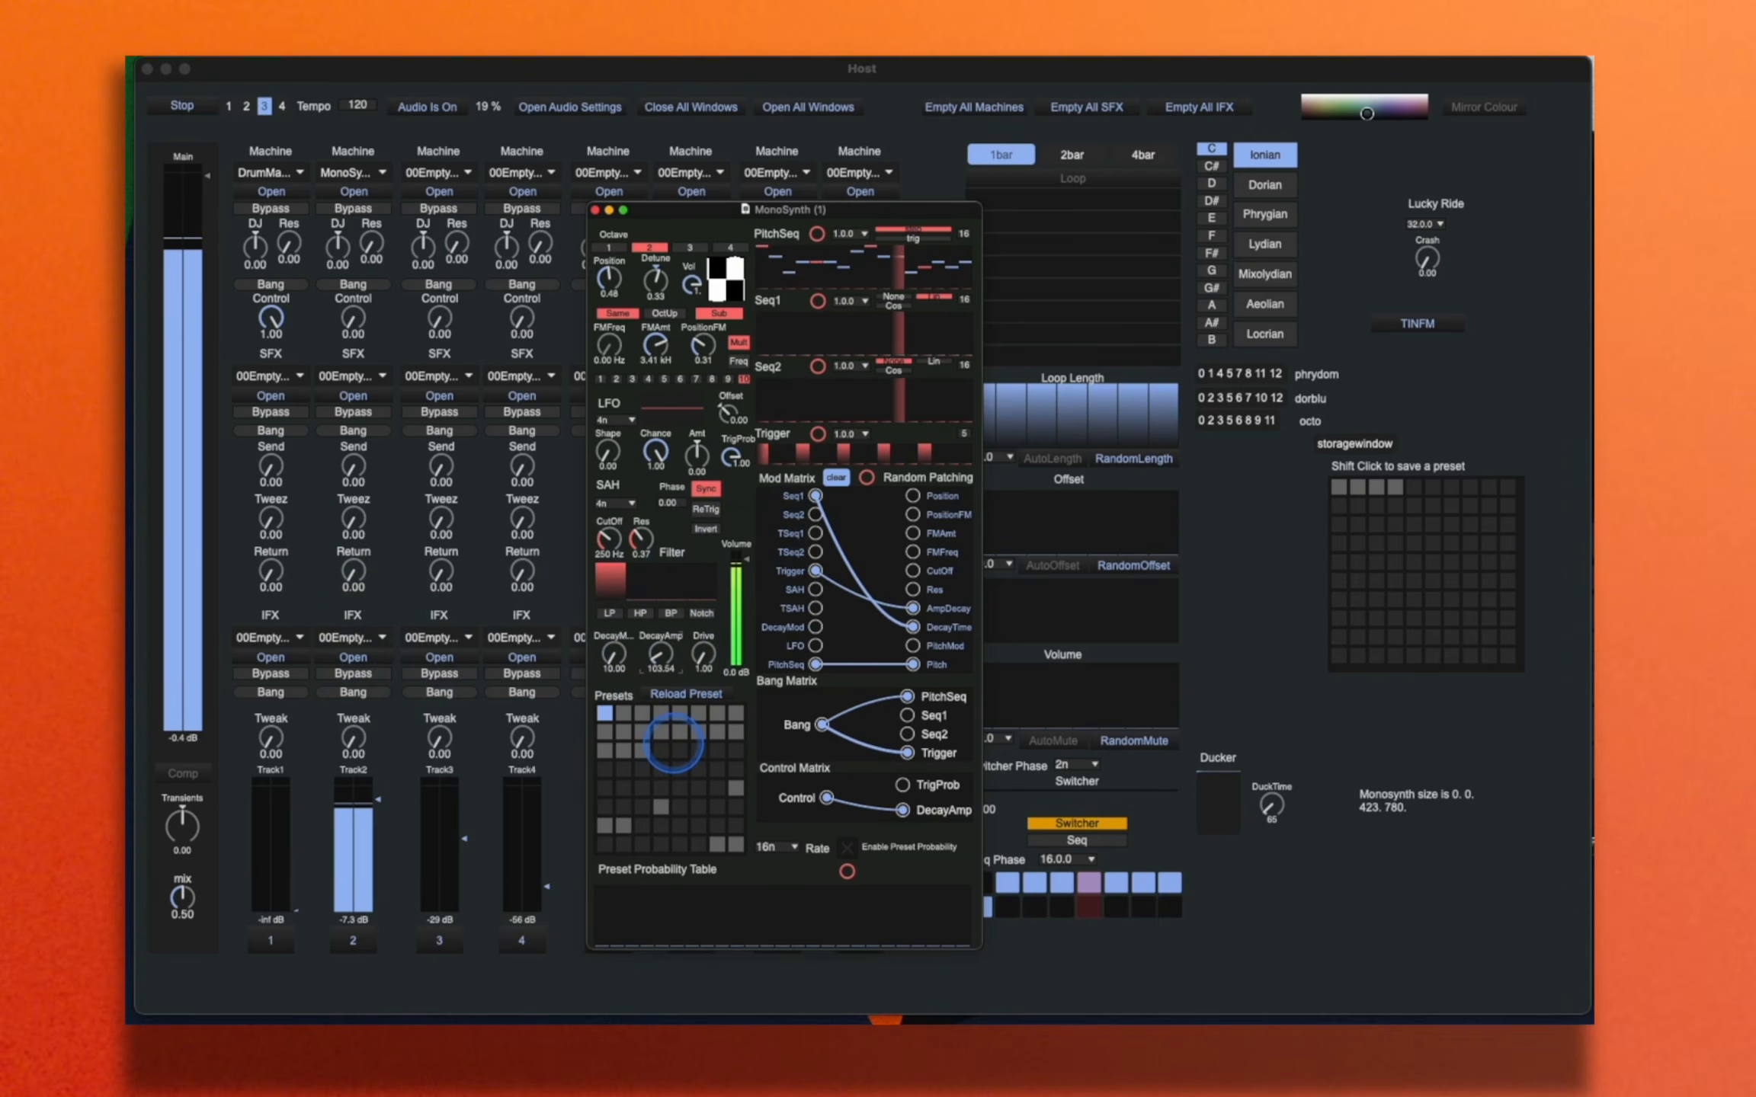
{"action": "mouse_move", "coordinate": [770, 320]}
{"action": "left_mouse_down"}
{"action": "mouse_move", "coordinate": [899, 333]}
{"action": "mouse_move", "coordinate": [861, 341]}
{"action": "left_mouse_up"}
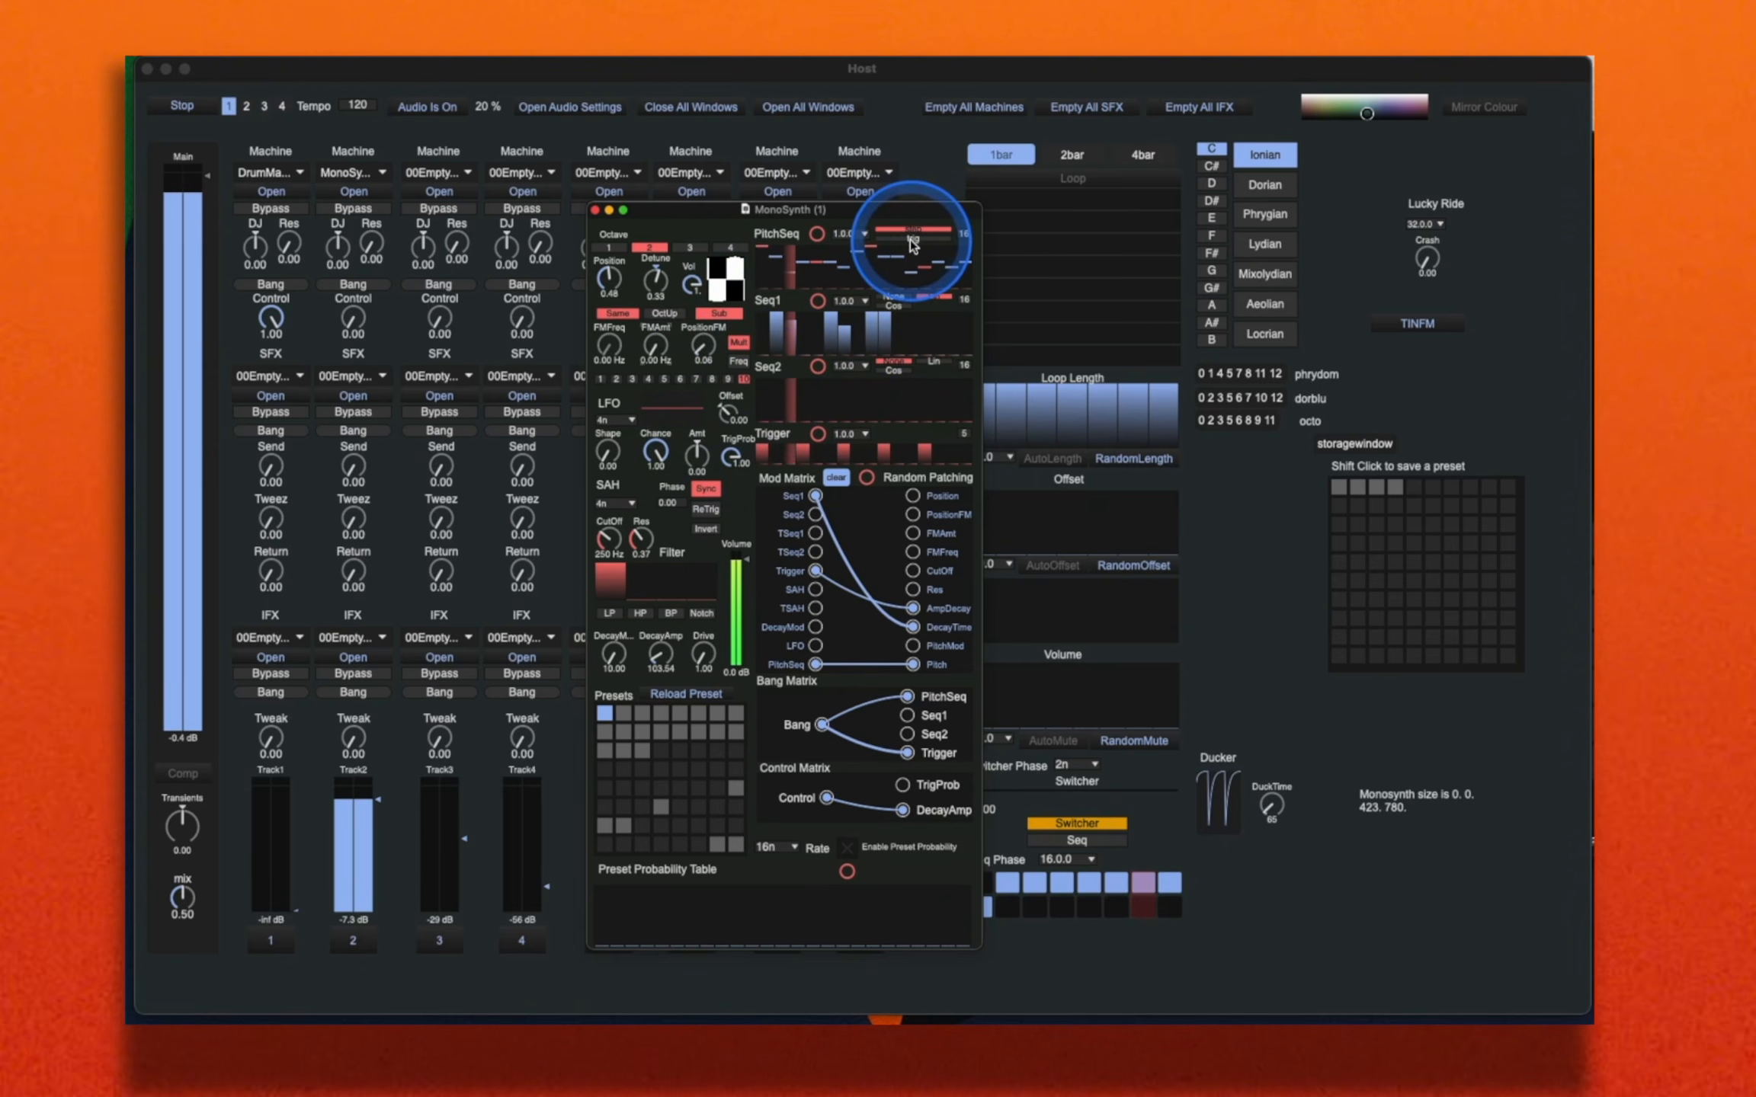
Step: Compare the step and trig modes of the PitchSeq lane, finishing in step mode
{"action": "left_click", "coordinate": [913, 242]}
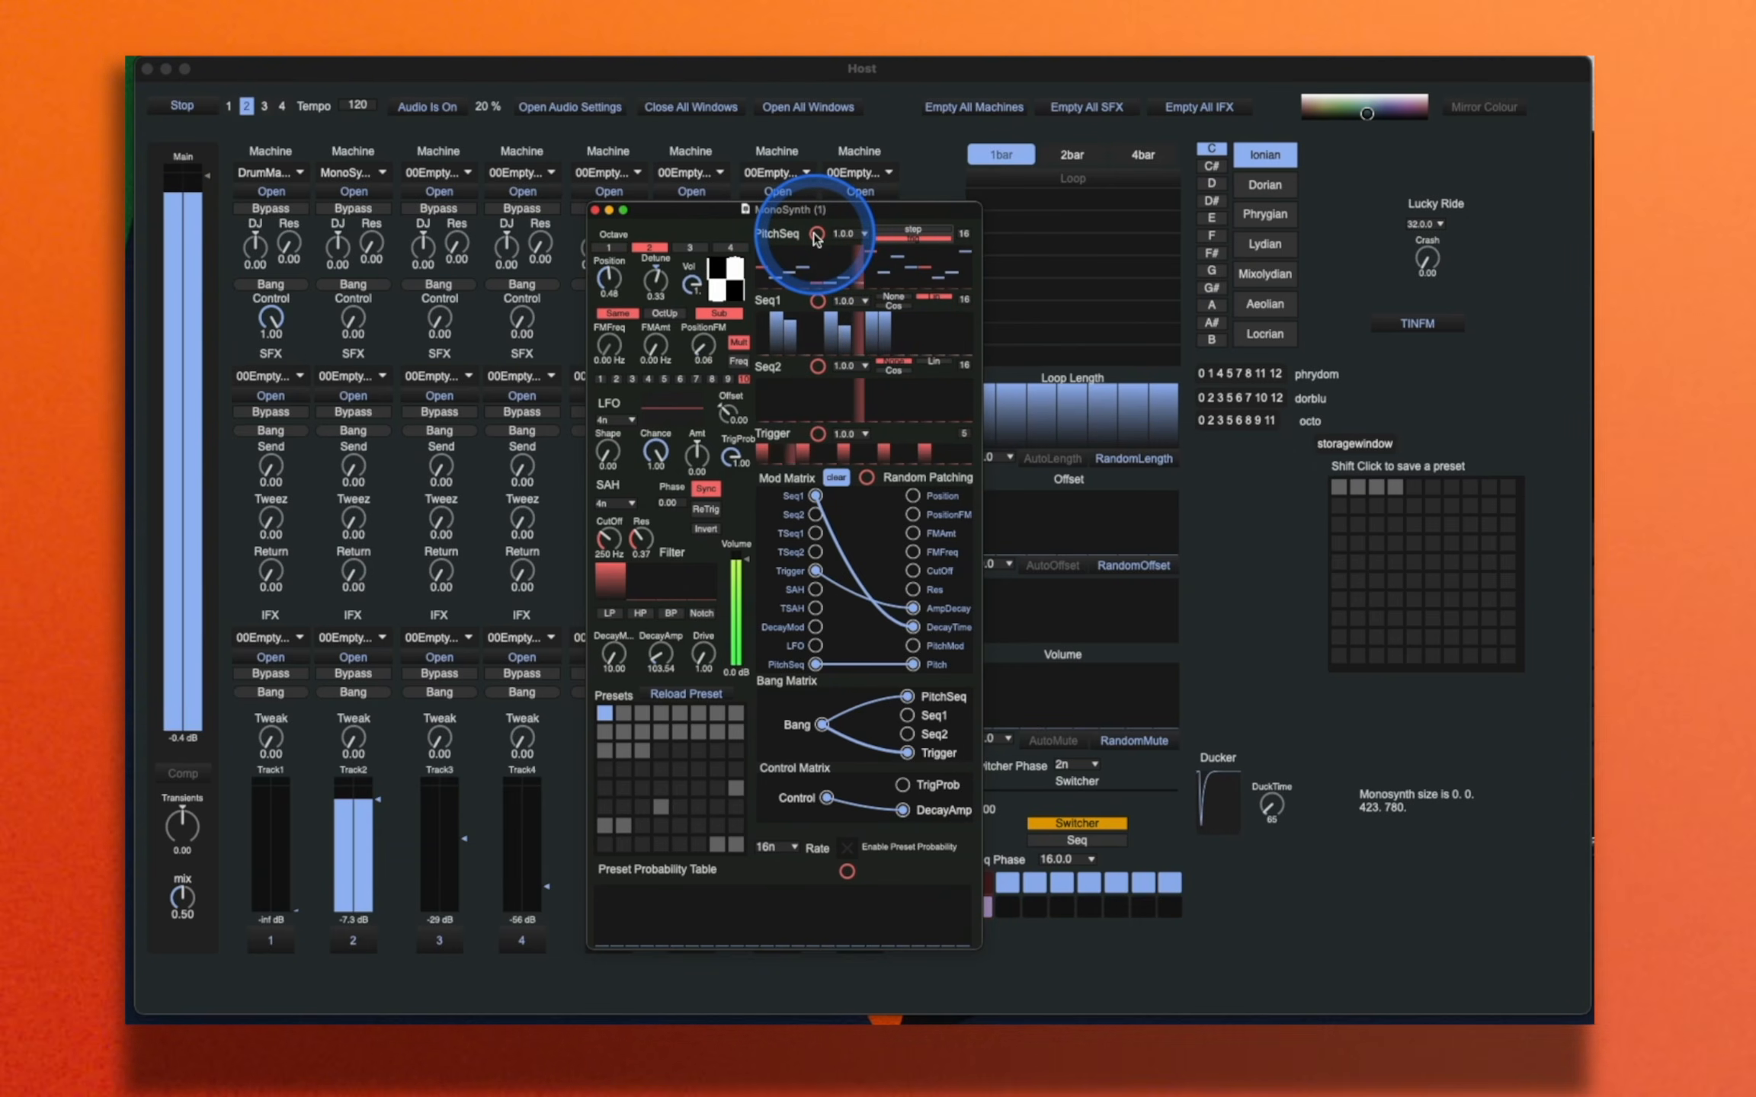
{"action": "left_click", "coordinate": [919, 231]}
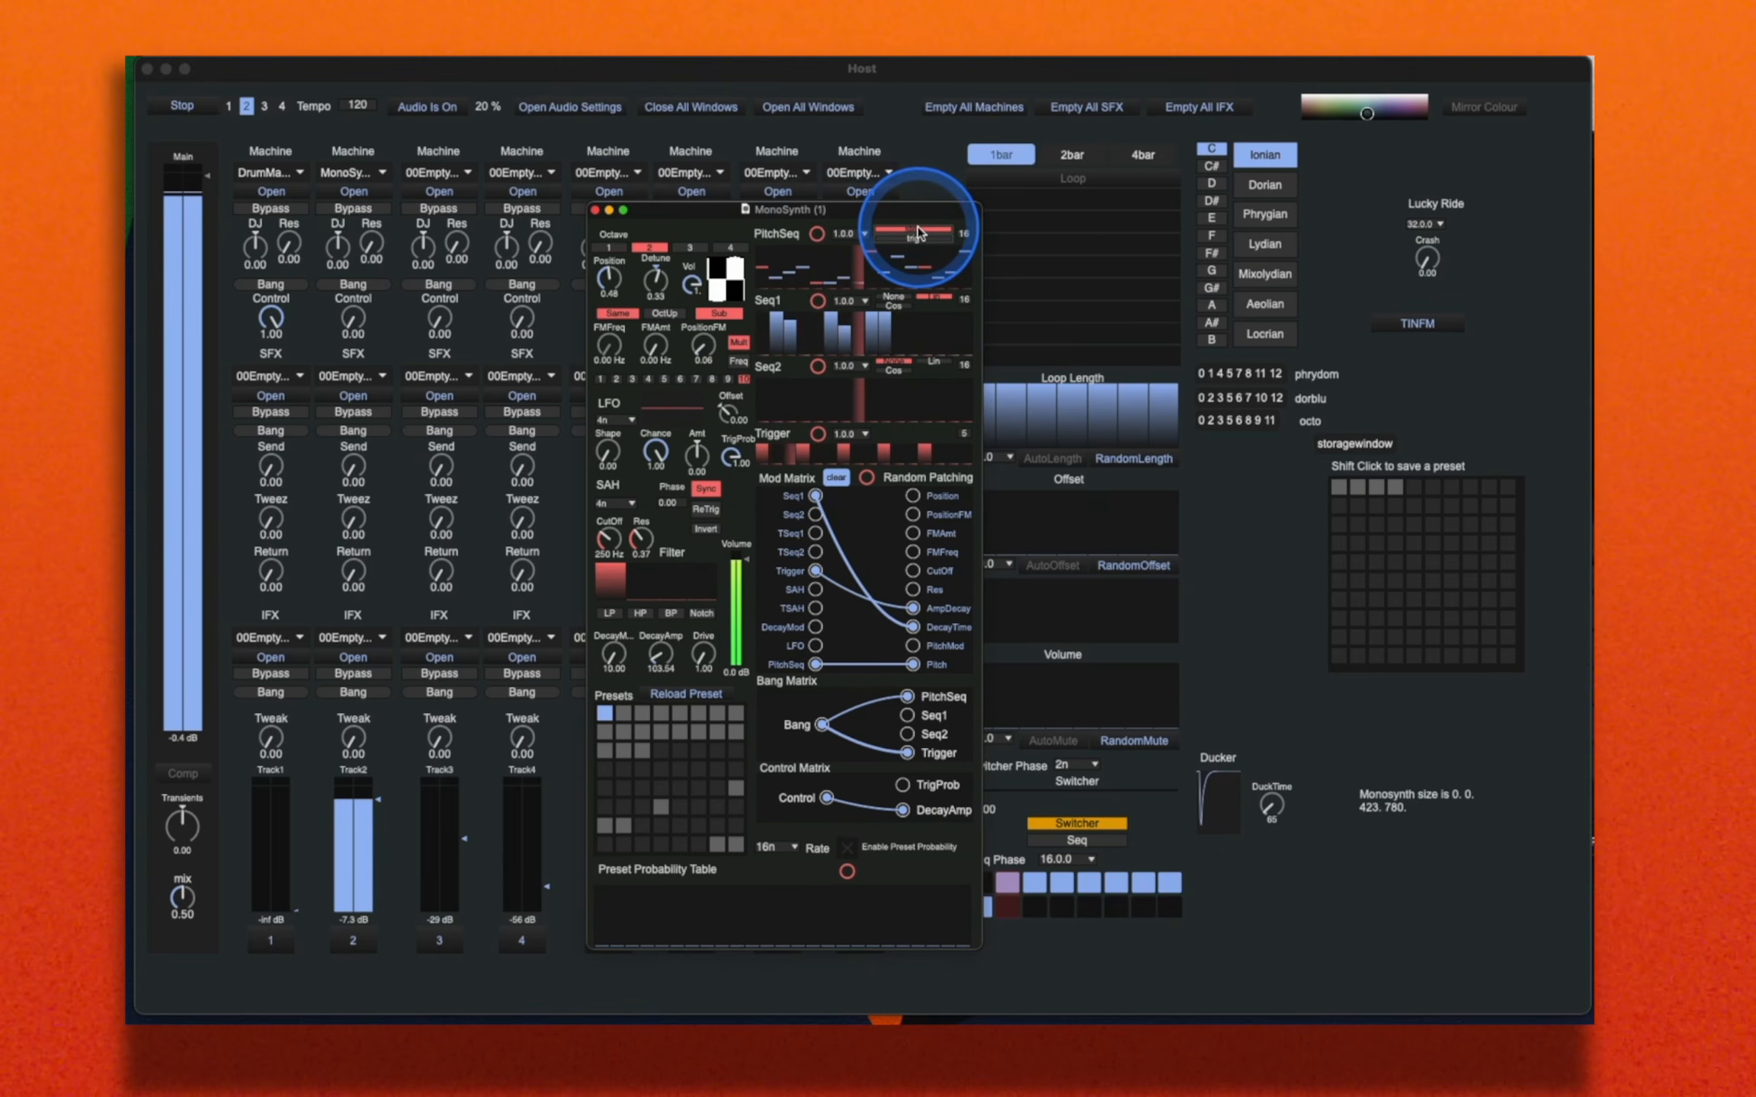
{"action": "left_click", "coordinate": [936, 238]}
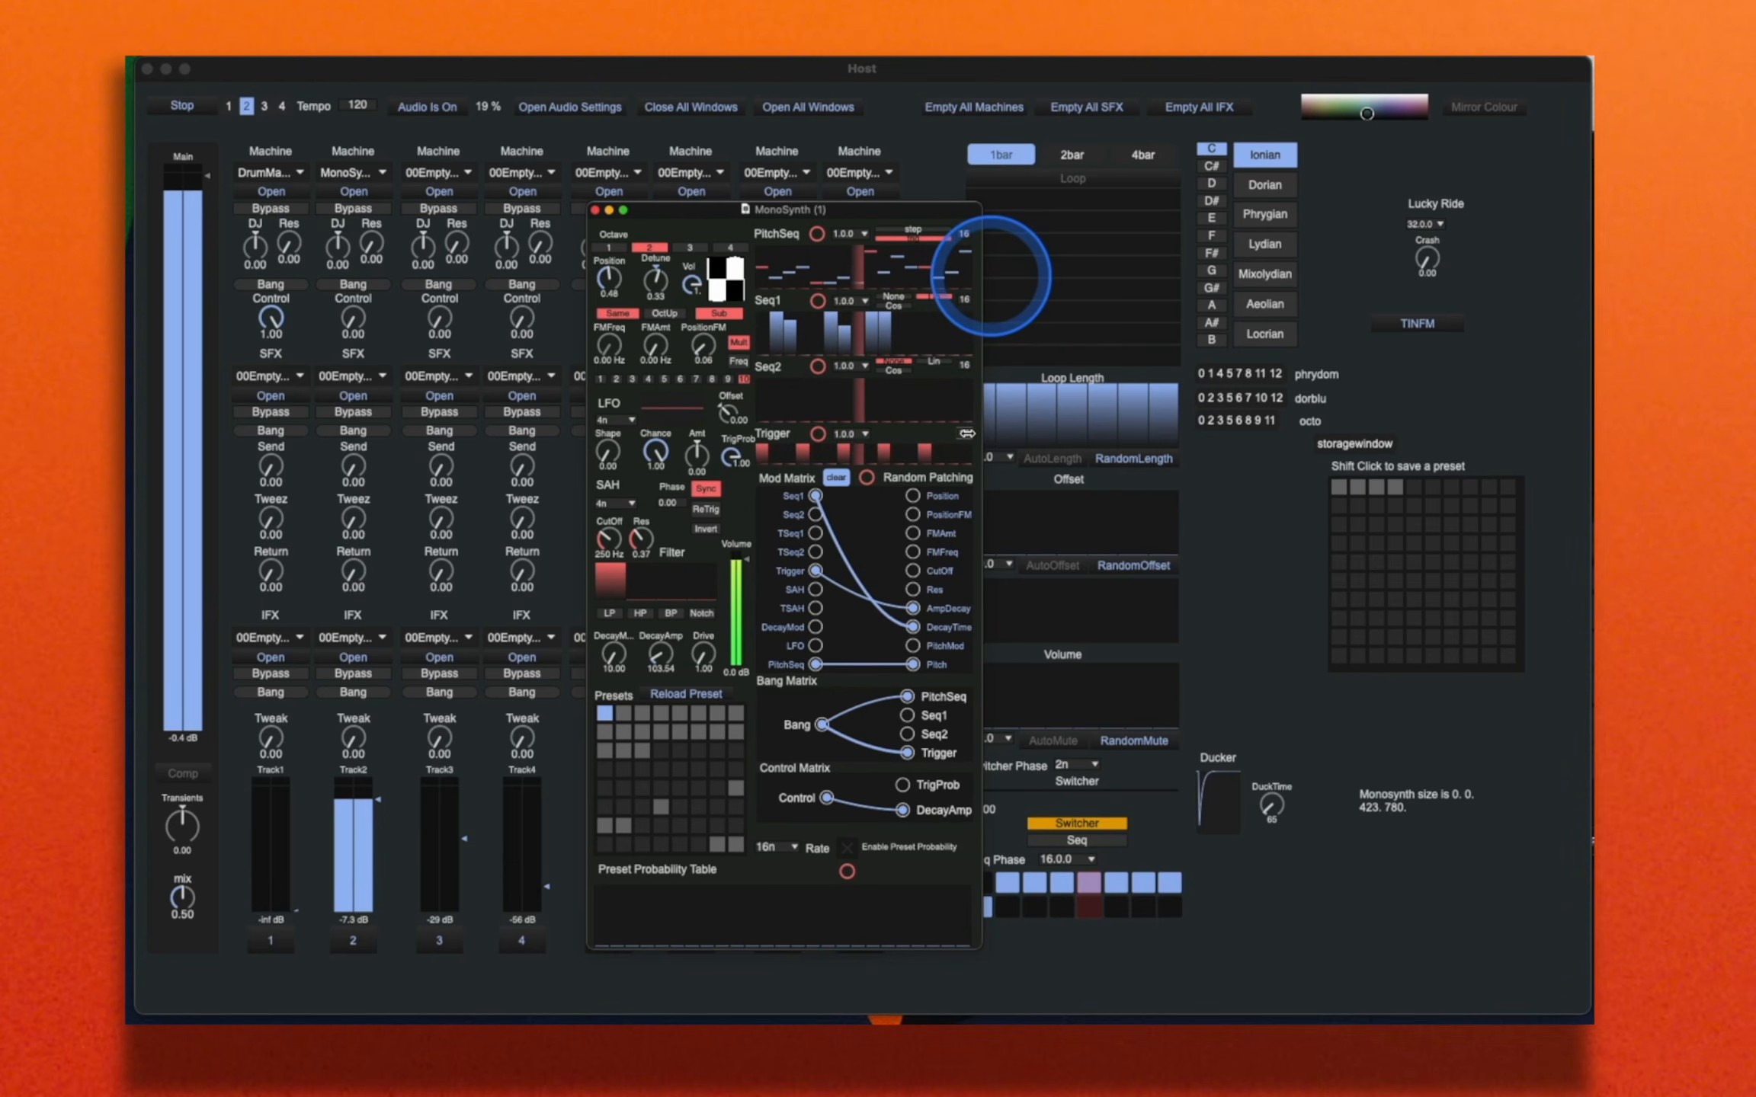
Step: Set DecayAmp to 10.00 and add one more high step in the last quarter of the Seq1 lane
{"action": "left_click_drag", "start_coordinate": [662, 655], "coordinate": [665, 674]}
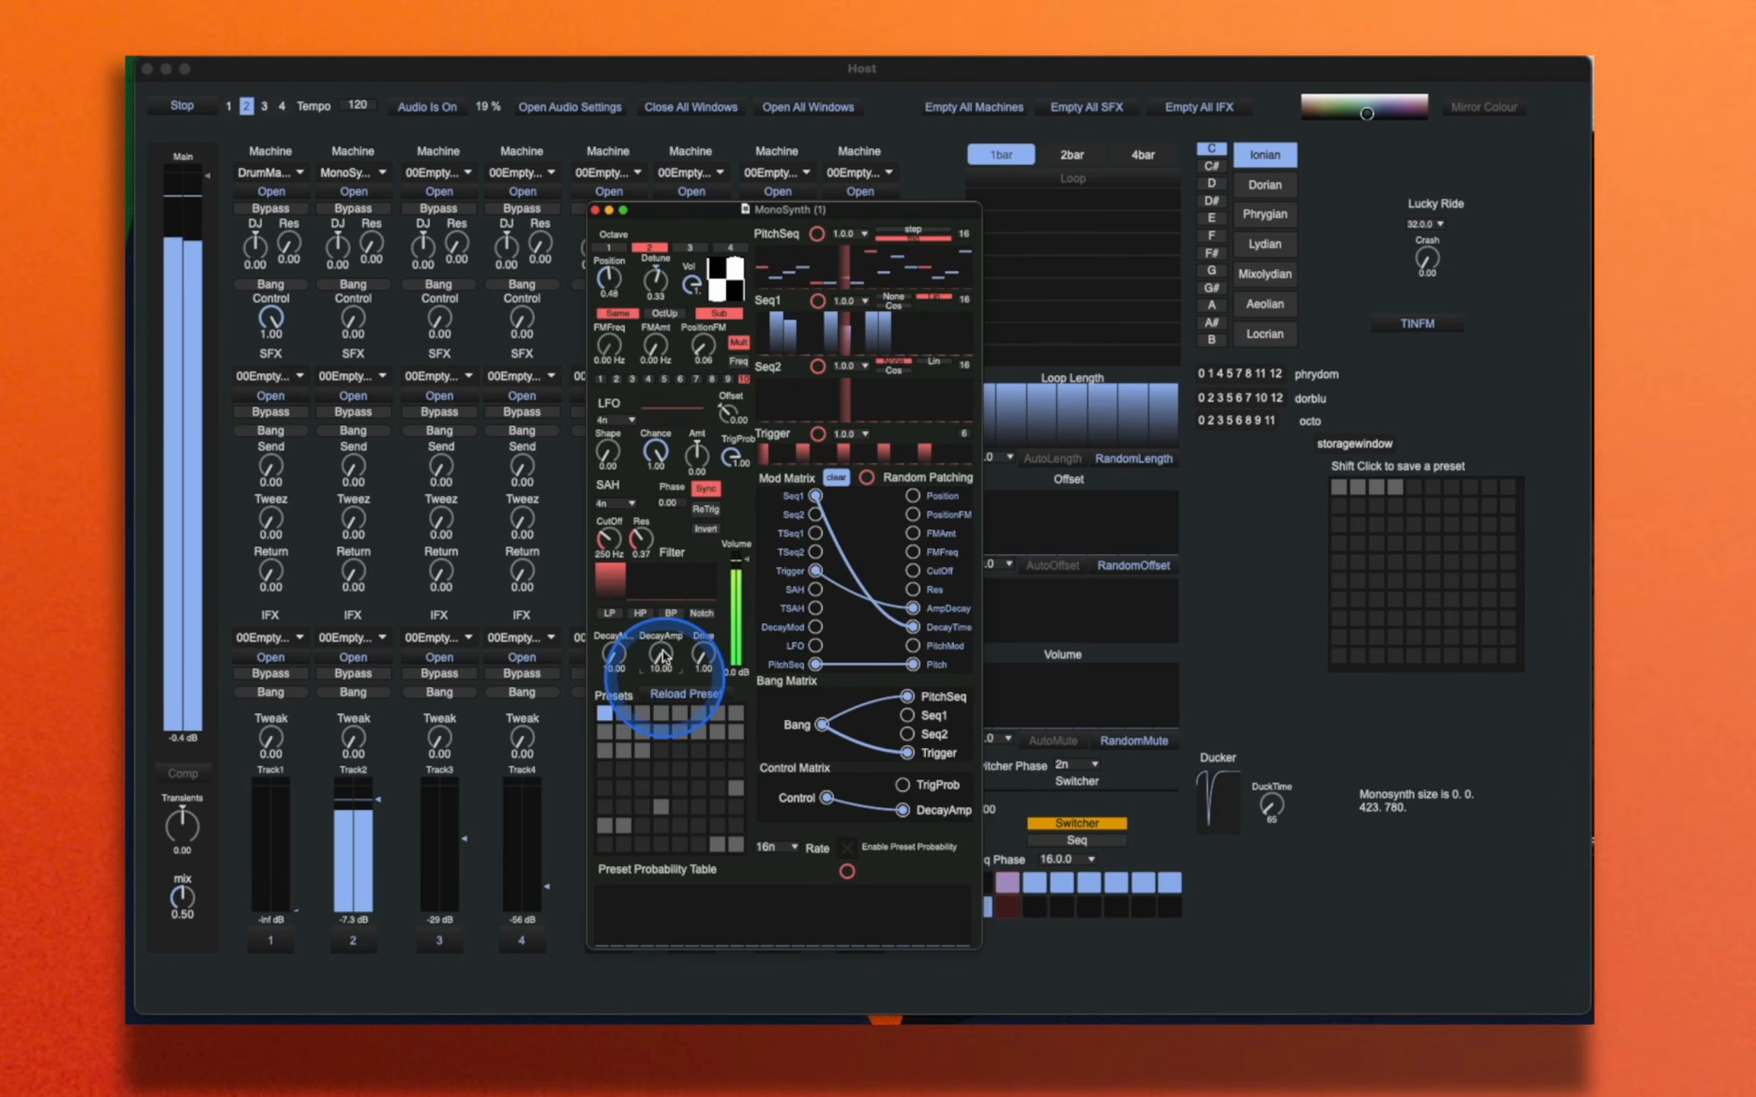
{"action": "left_click", "coordinate": [930, 316]}
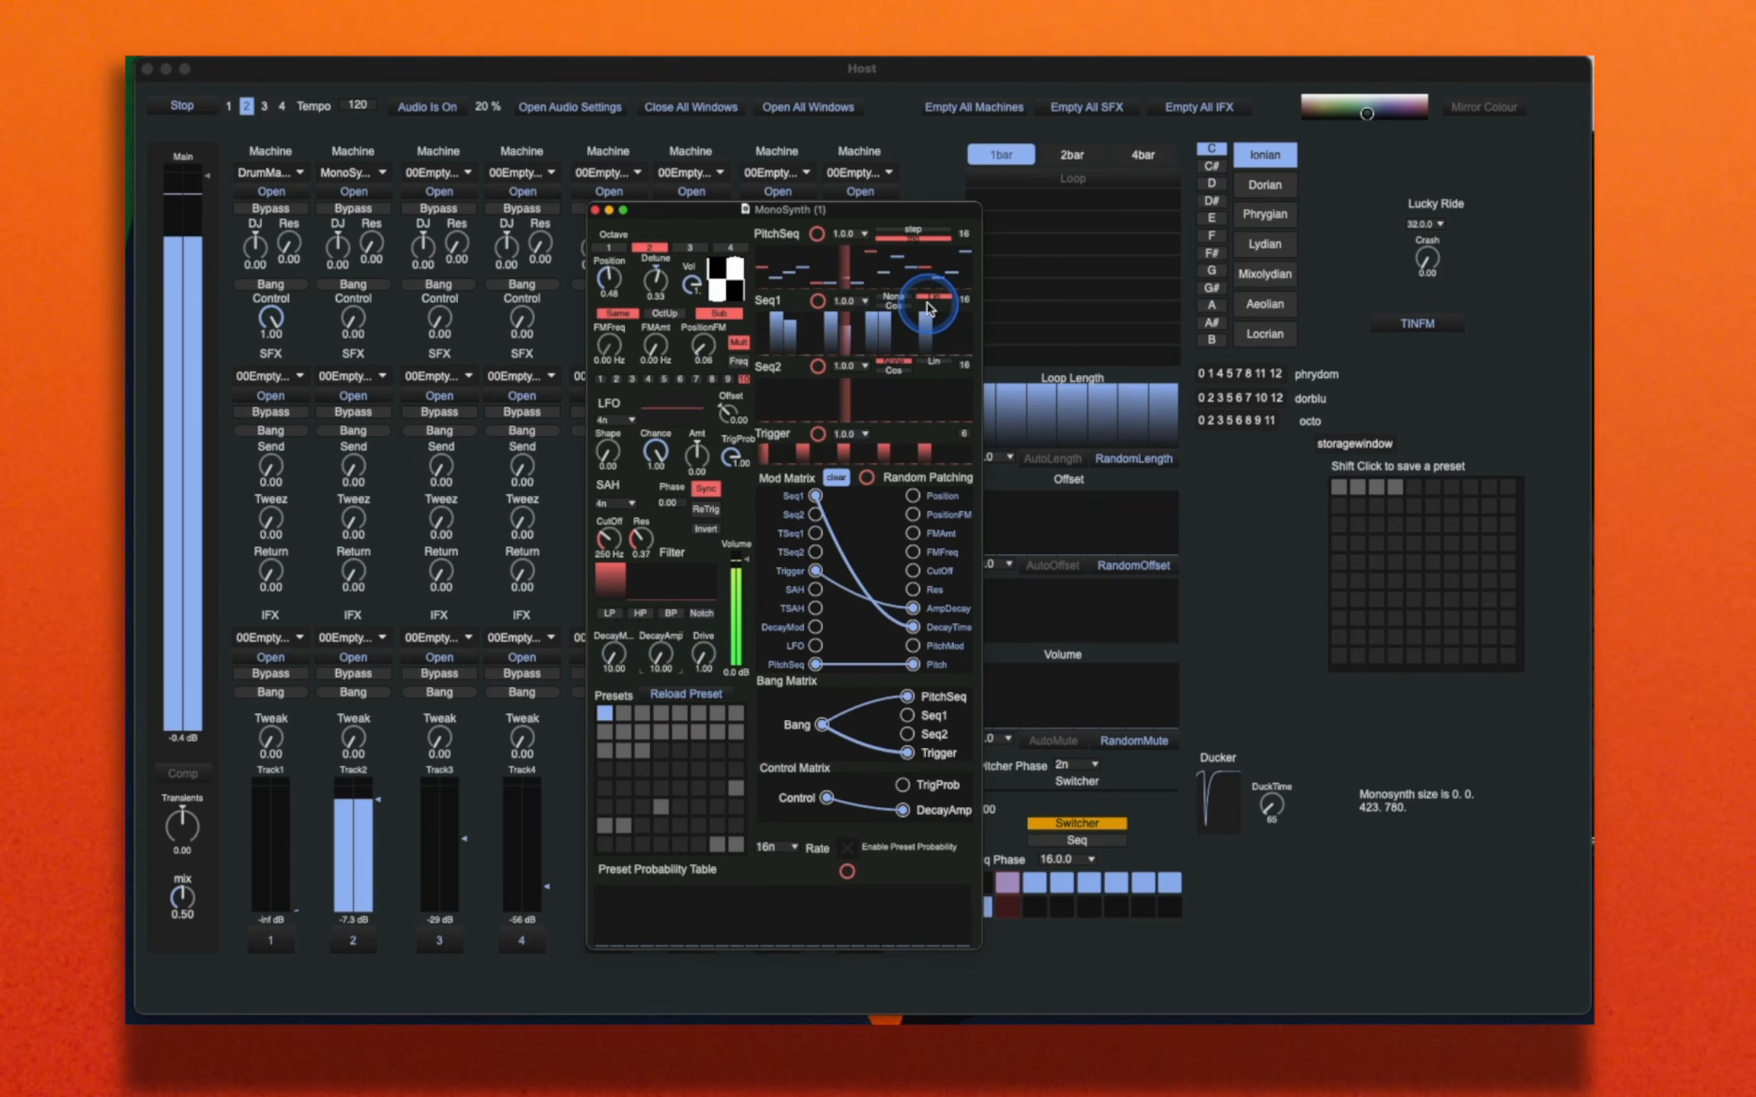
{"action": "left_click", "coordinate": [936, 319]}
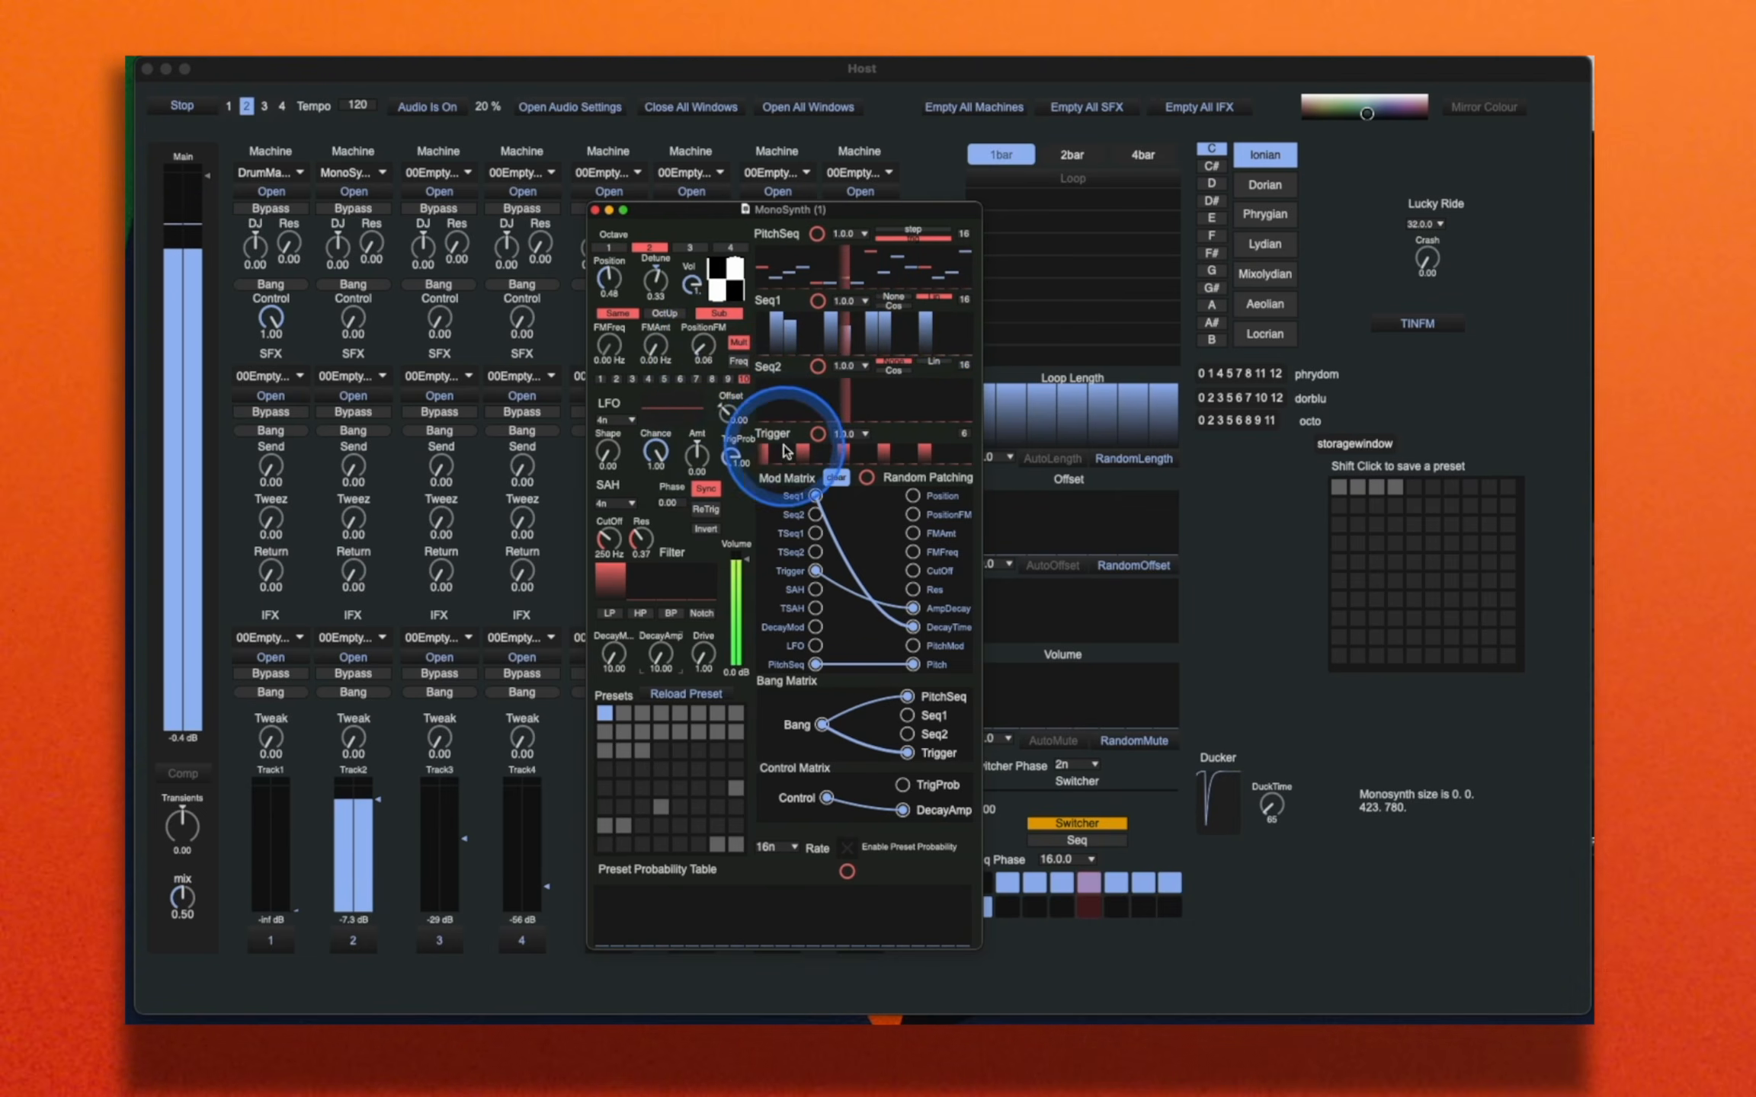
Step: Patch Seq2 to FMAmt with a few steps drawn in its lane and set the filter CutOff to 390 Hz
{"action": "left_click_drag", "start_coordinate": [815, 515], "coordinate": [913, 534]}
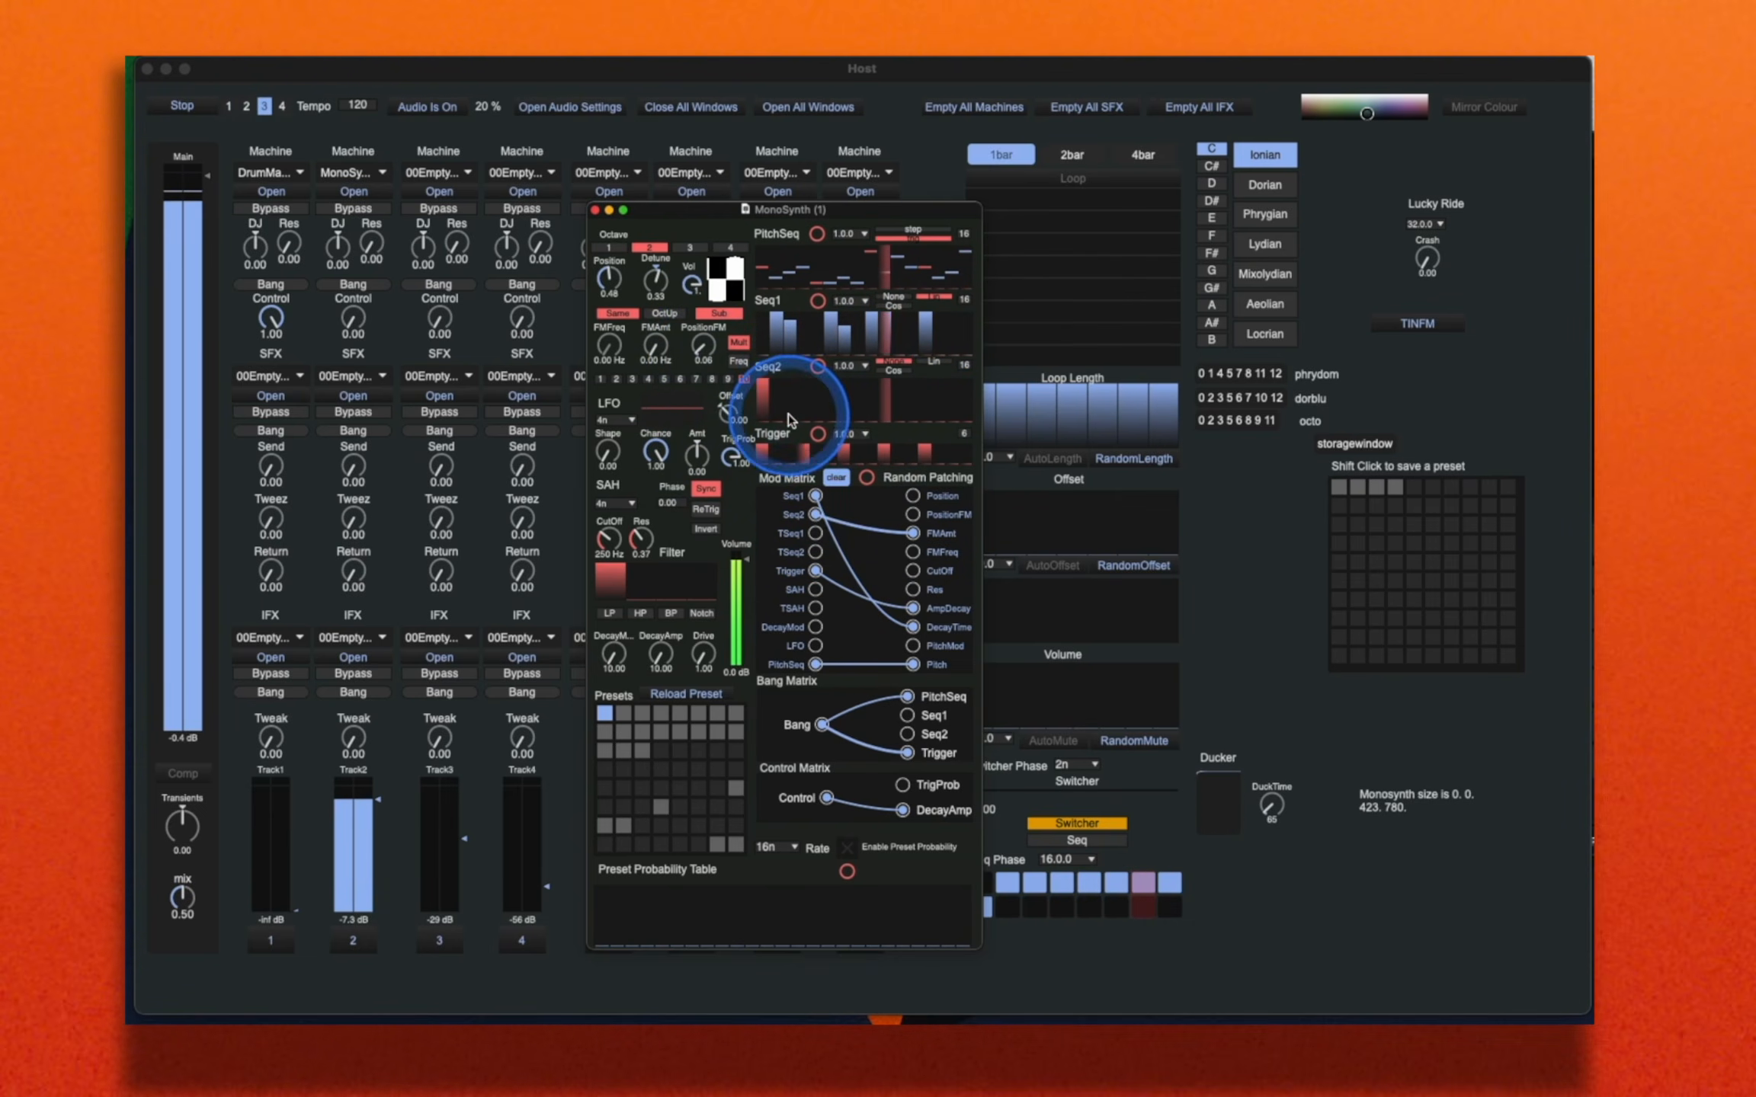
{"action": "left_click_drag", "start_coordinate": [610, 539], "coordinate": [640, 596]}
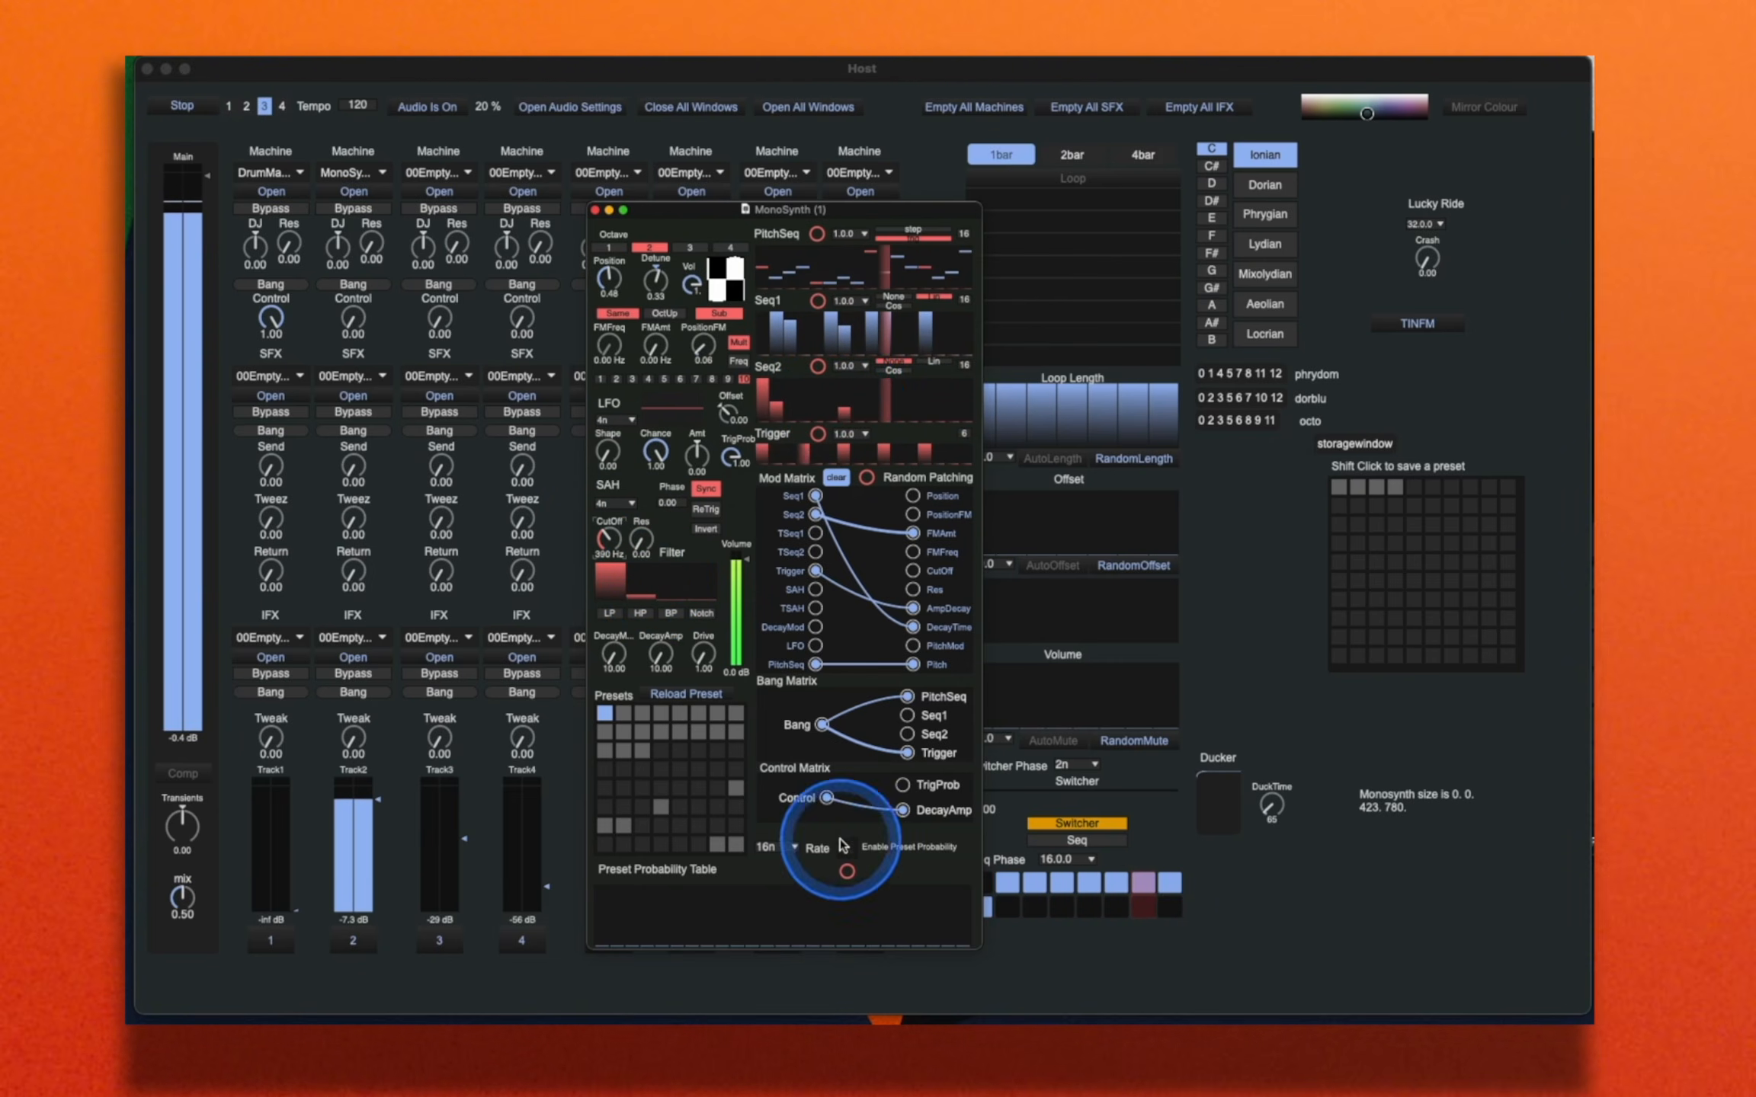
Step: Save the MonoSynth settings to an empty slot in the last row of its Presets grid and close its window
{"action": "left_click", "coordinate": [680, 848], "text": "shift"}
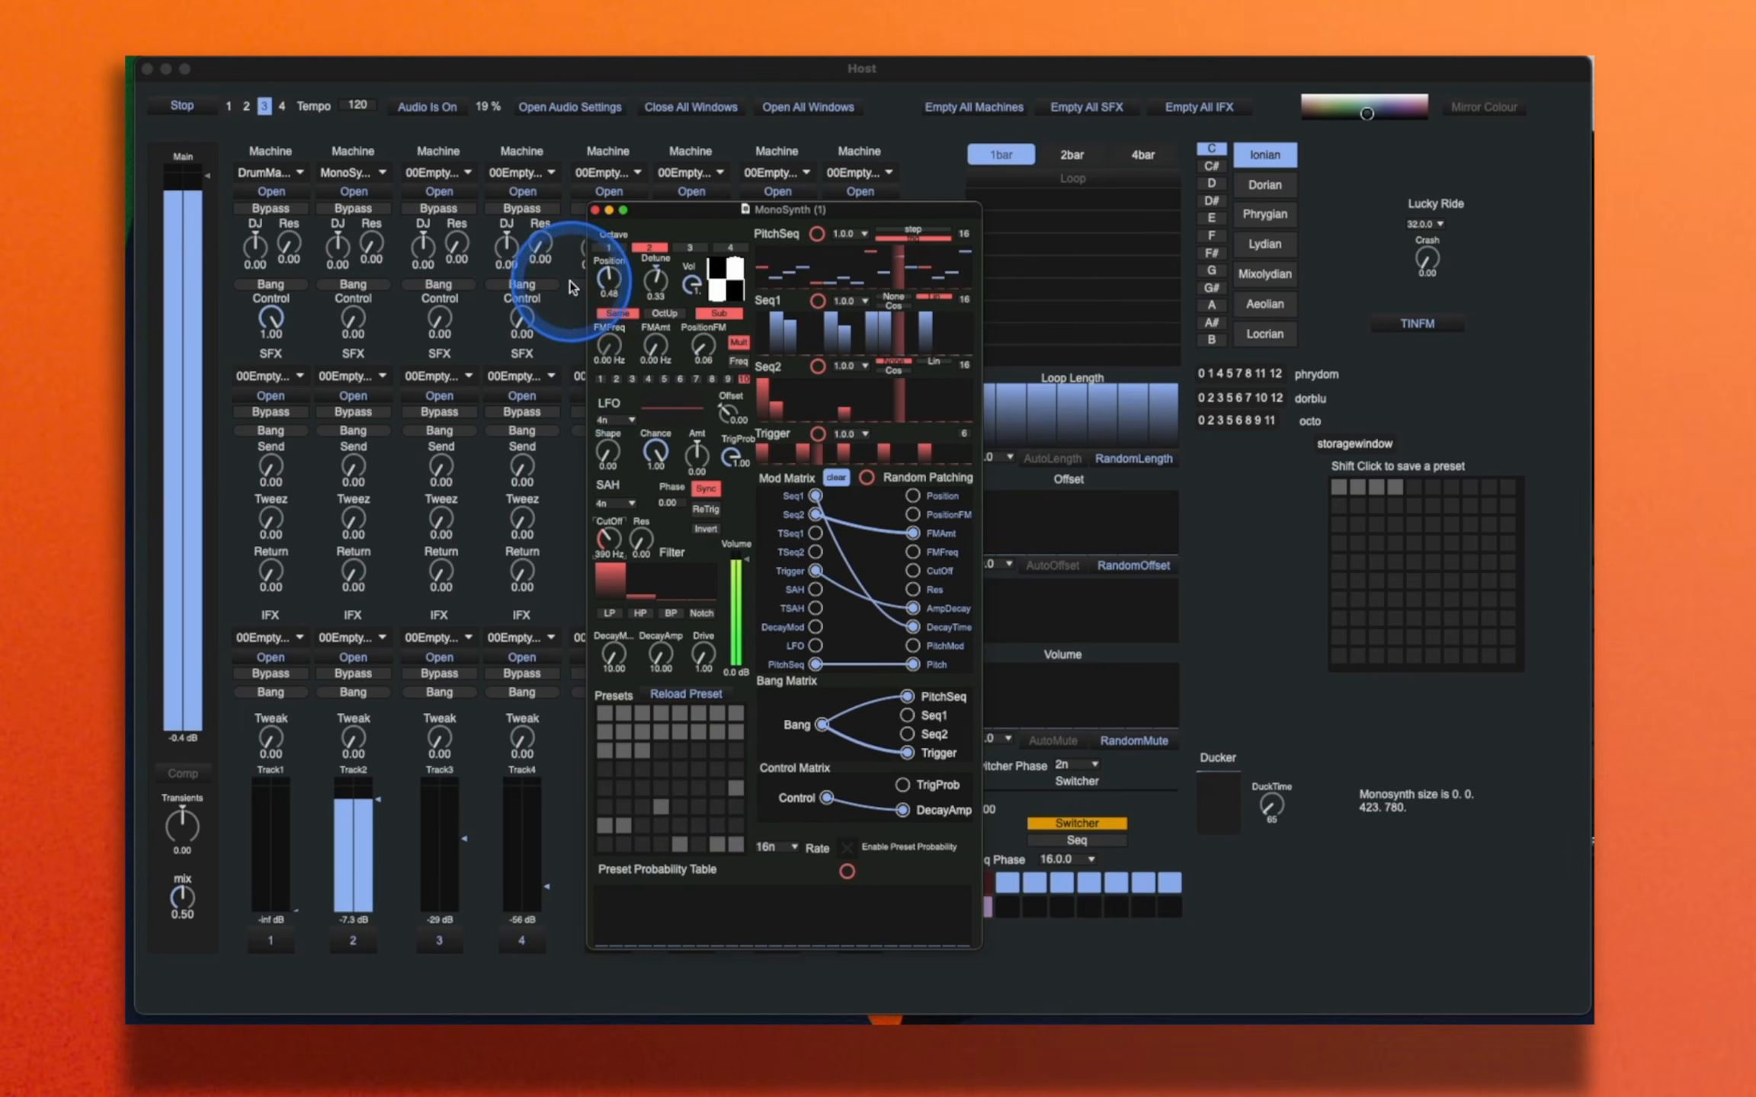
{"action": "left_click", "coordinate": [595, 211]}
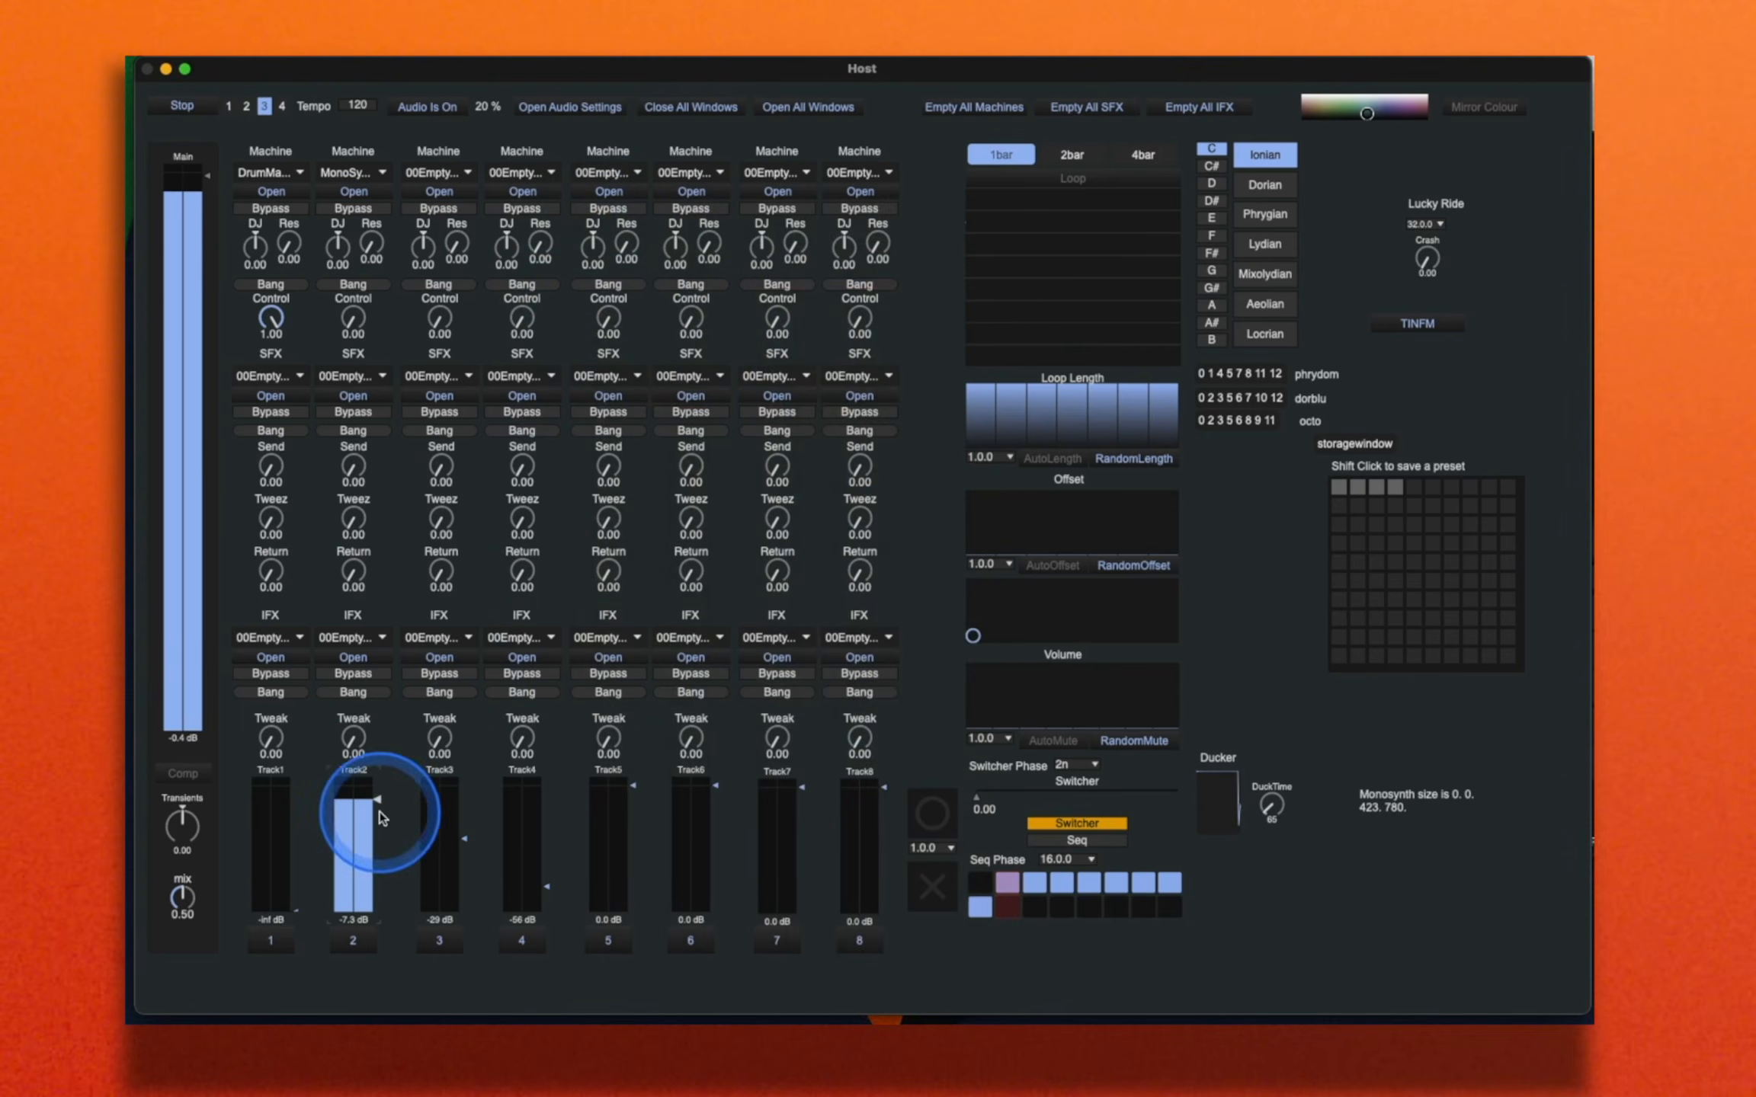
Step: Raise track 1 to 0.0 dB, switch on the main Comp, and pull track 1 back down to -inf dB
{"action": "left_click_drag", "start_coordinate": [285, 797], "coordinate": [288, 787]}
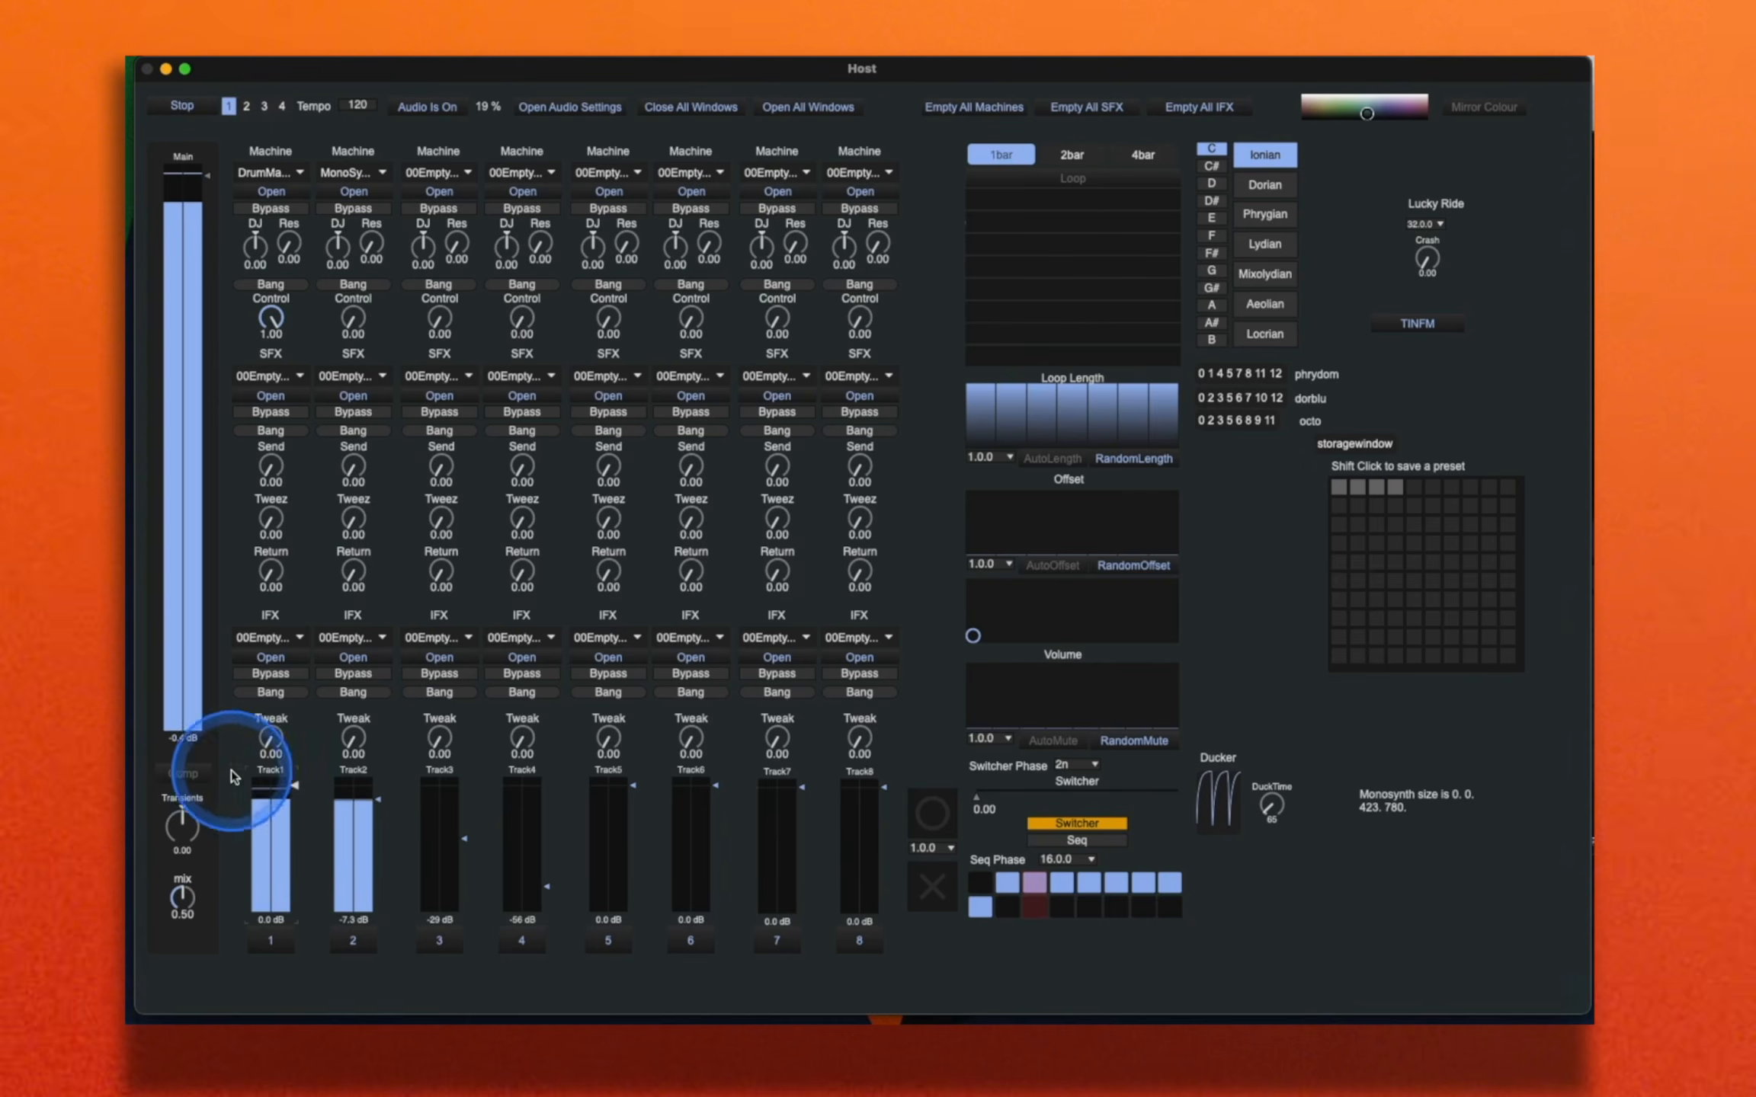
{"action": "left_click", "coordinate": [200, 775]}
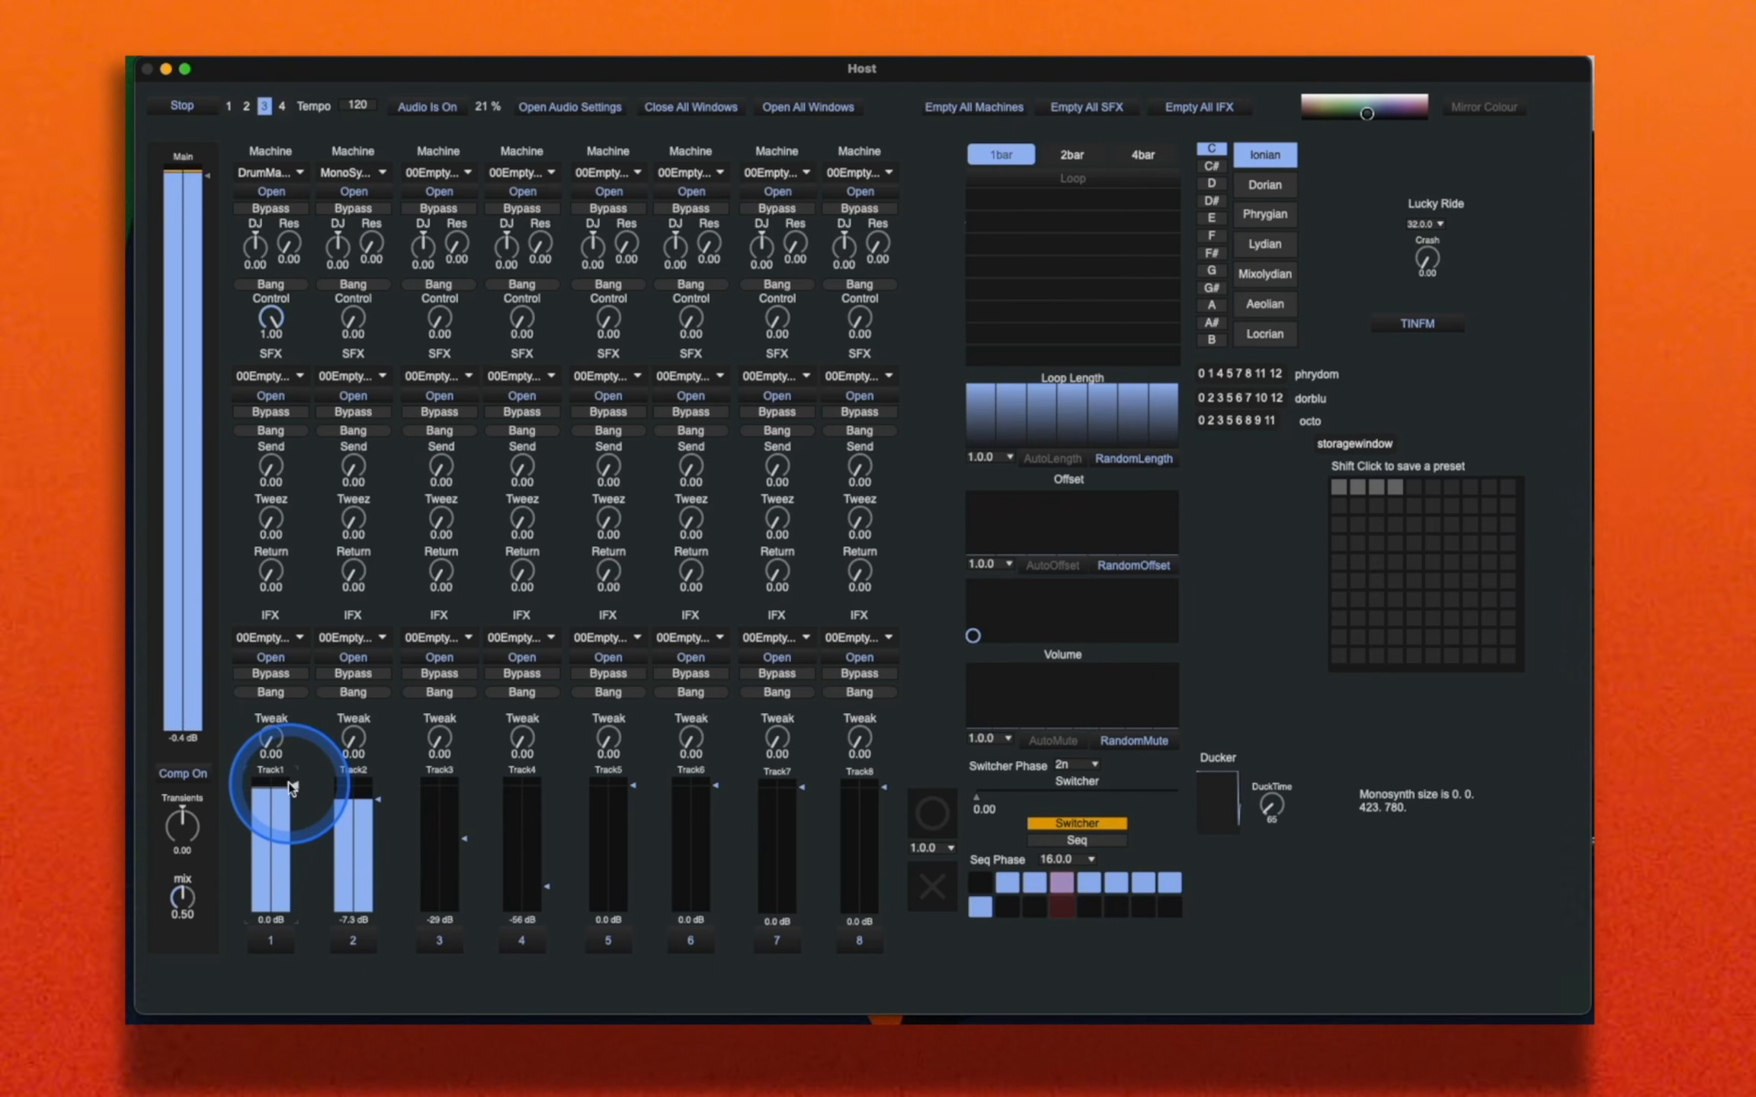
{"action": "left_click", "coordinate": [295, 910]}
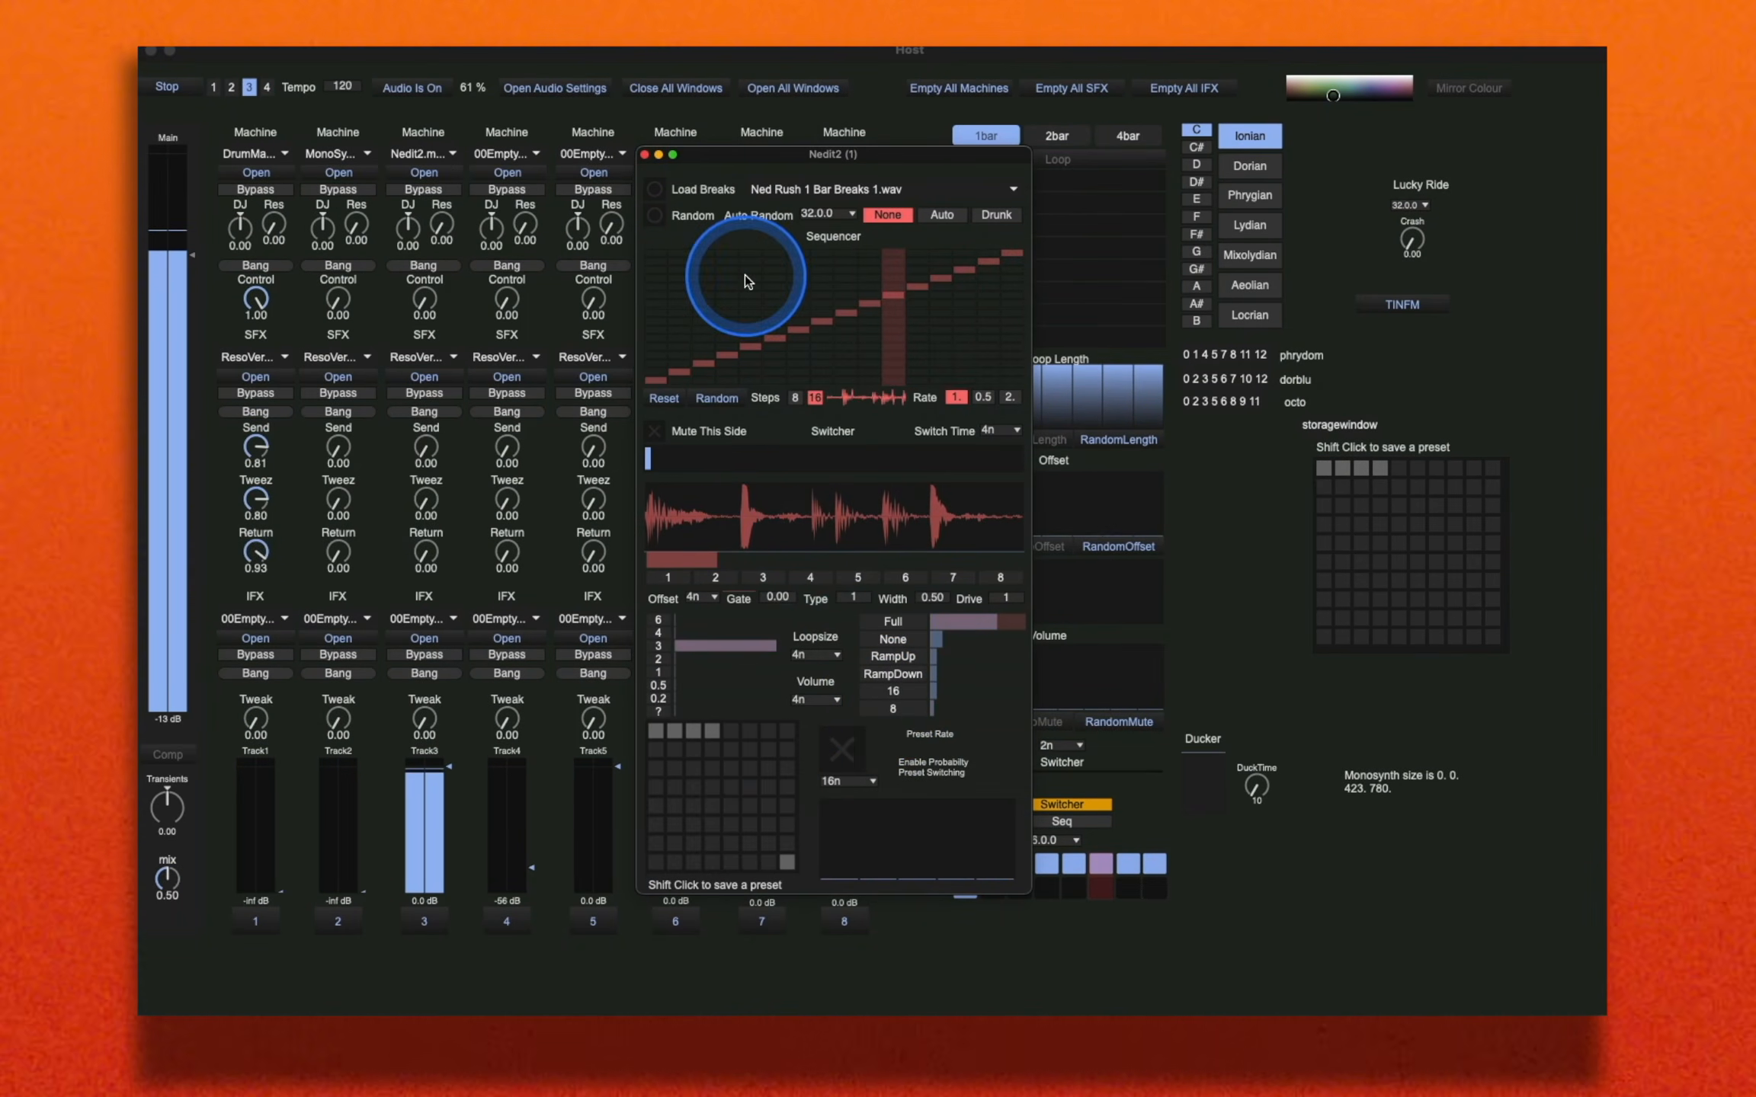
Step: Rearrange the break slices by hand in Nedit2's 16-step sequencer and randomize the pattern several times
{"action": "mouse_move", "coordinate": [660, 297]}
{"action": "left_mouse_down"}
{"action": "mouse_move", "coordinate": [700, 331]}
{"action": "mouse_move", "coordinate": [782, 298]}
{"action": "left_mouse_up"}
{"action": "mouse_move", "coordinate": [867, 347]}
{"action": "left_mouse_down"}
{"action": "mouse_move", "coordinate": [898, 303]}
{"action": "mouse_move", "coordinate": [1008, 280]}
{"action": "mouse_move", "coordinate": [1012, 296]}
{"action": "left_mouse_up"}
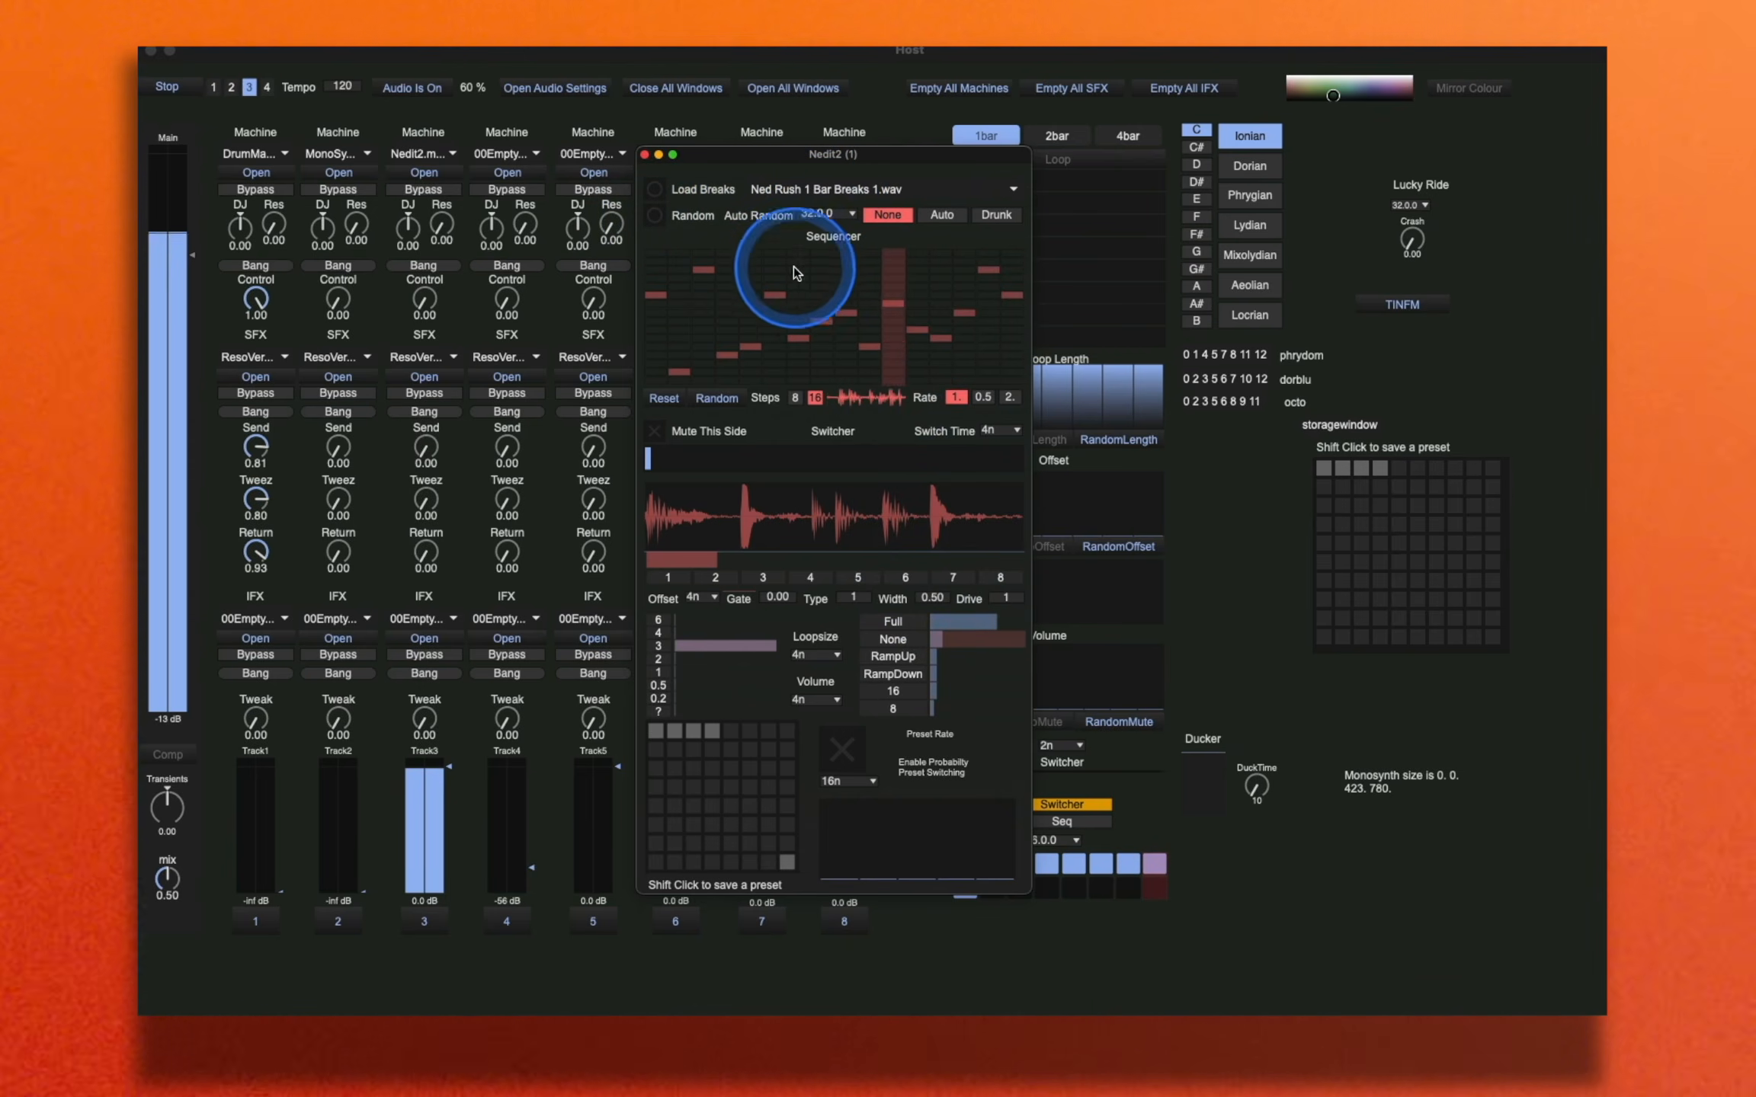
{"action": "left_click", "coordinate": [732, 399]}
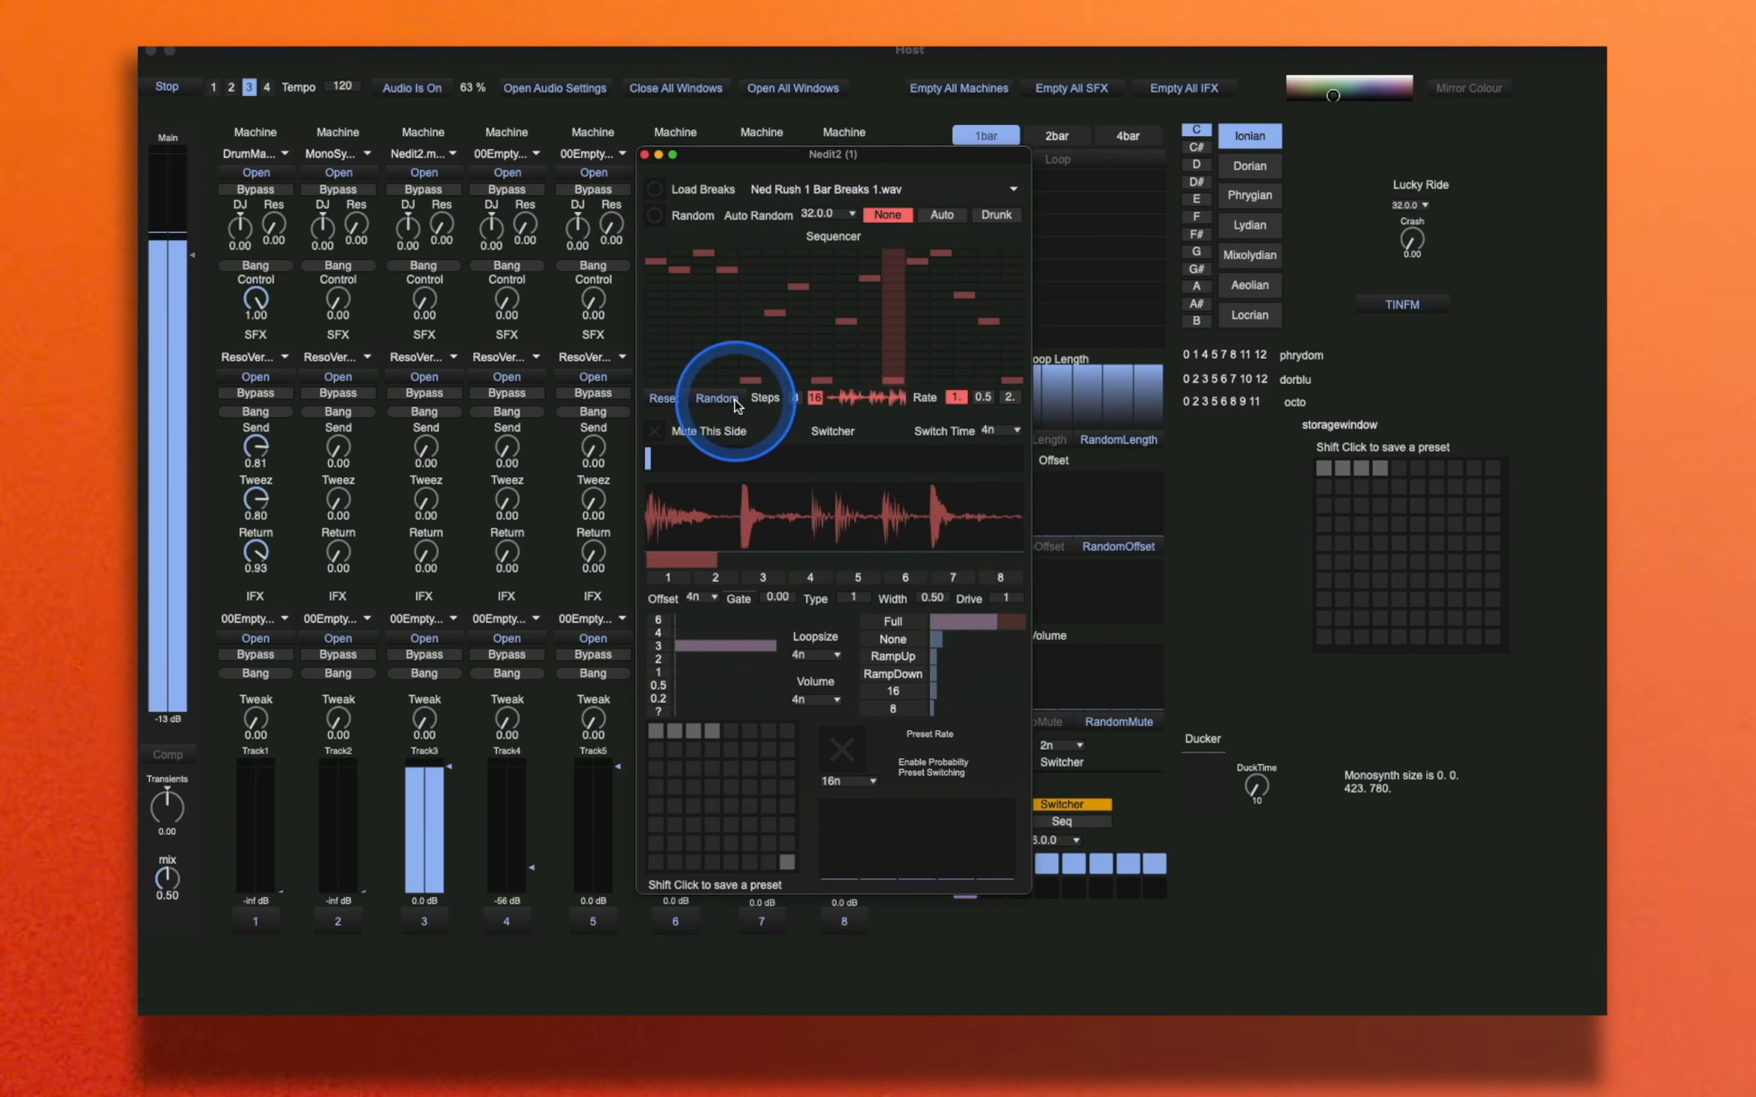
{"action": "left_click", "coordinate": [732, 399]}
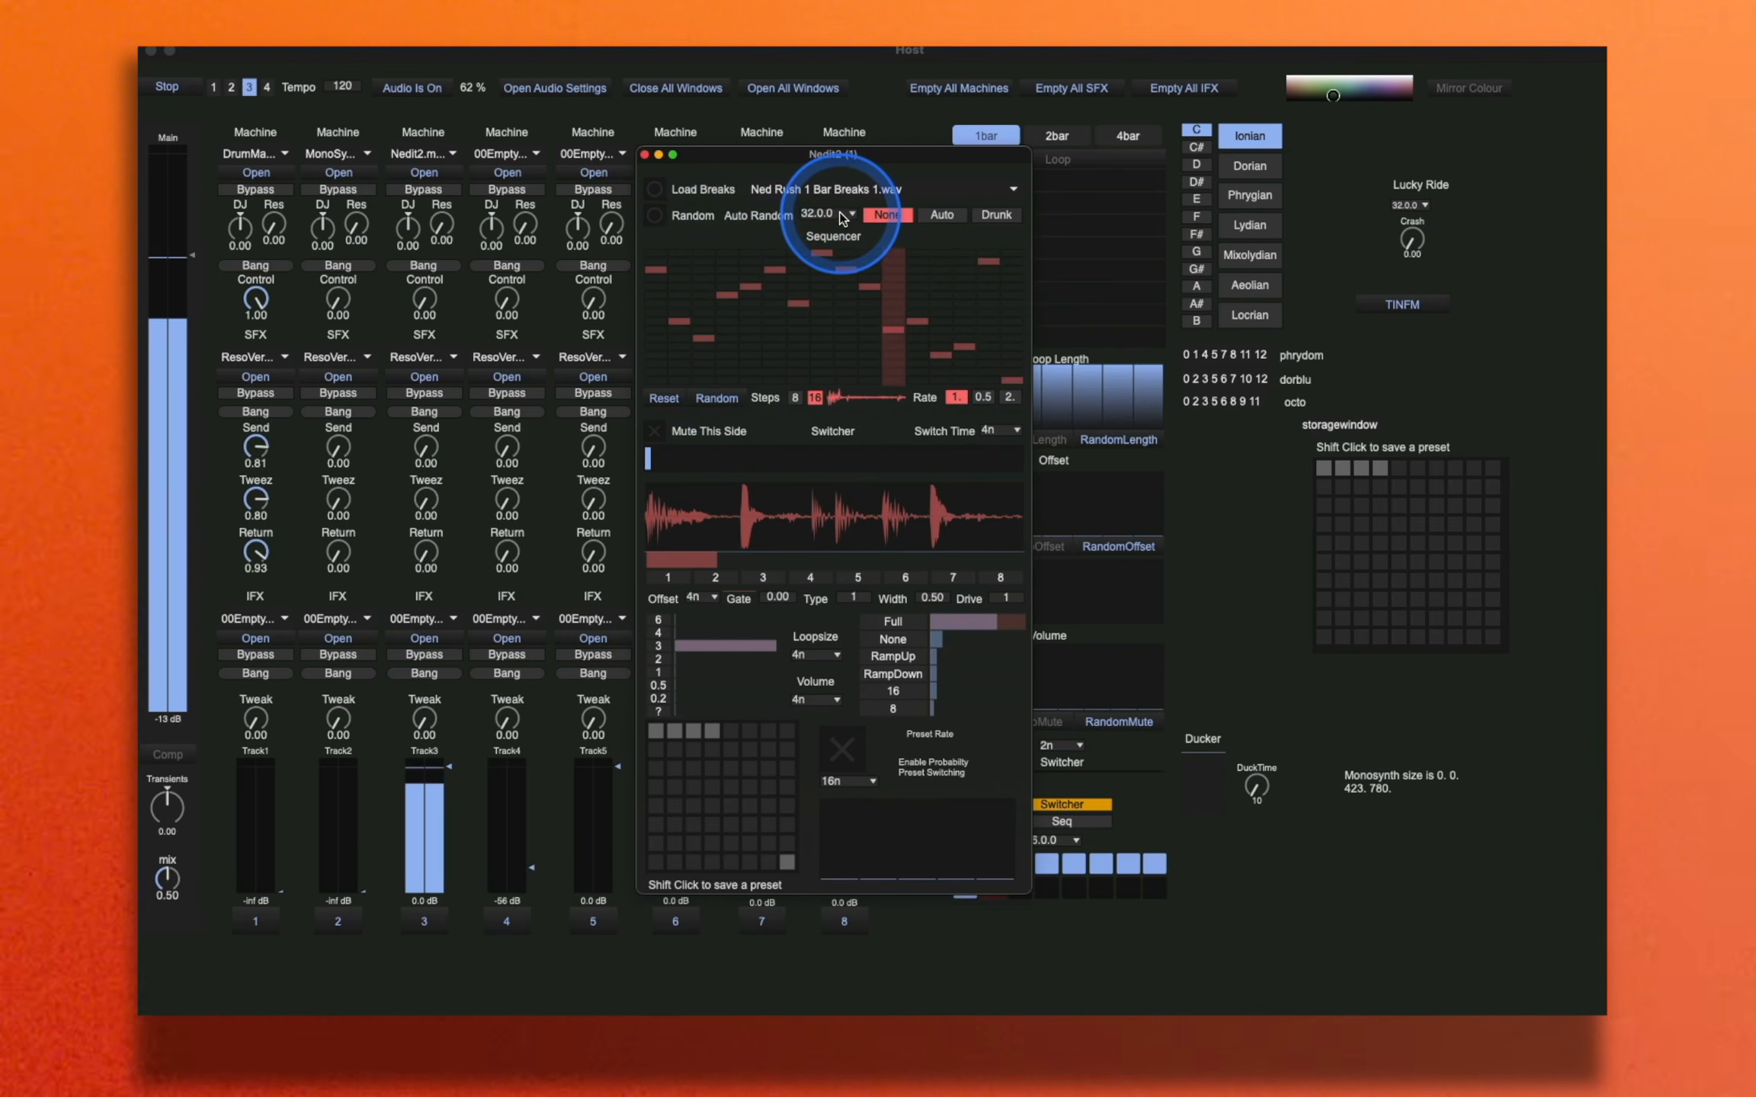
{"action": "left_click", "coordinate": [728, 401]}
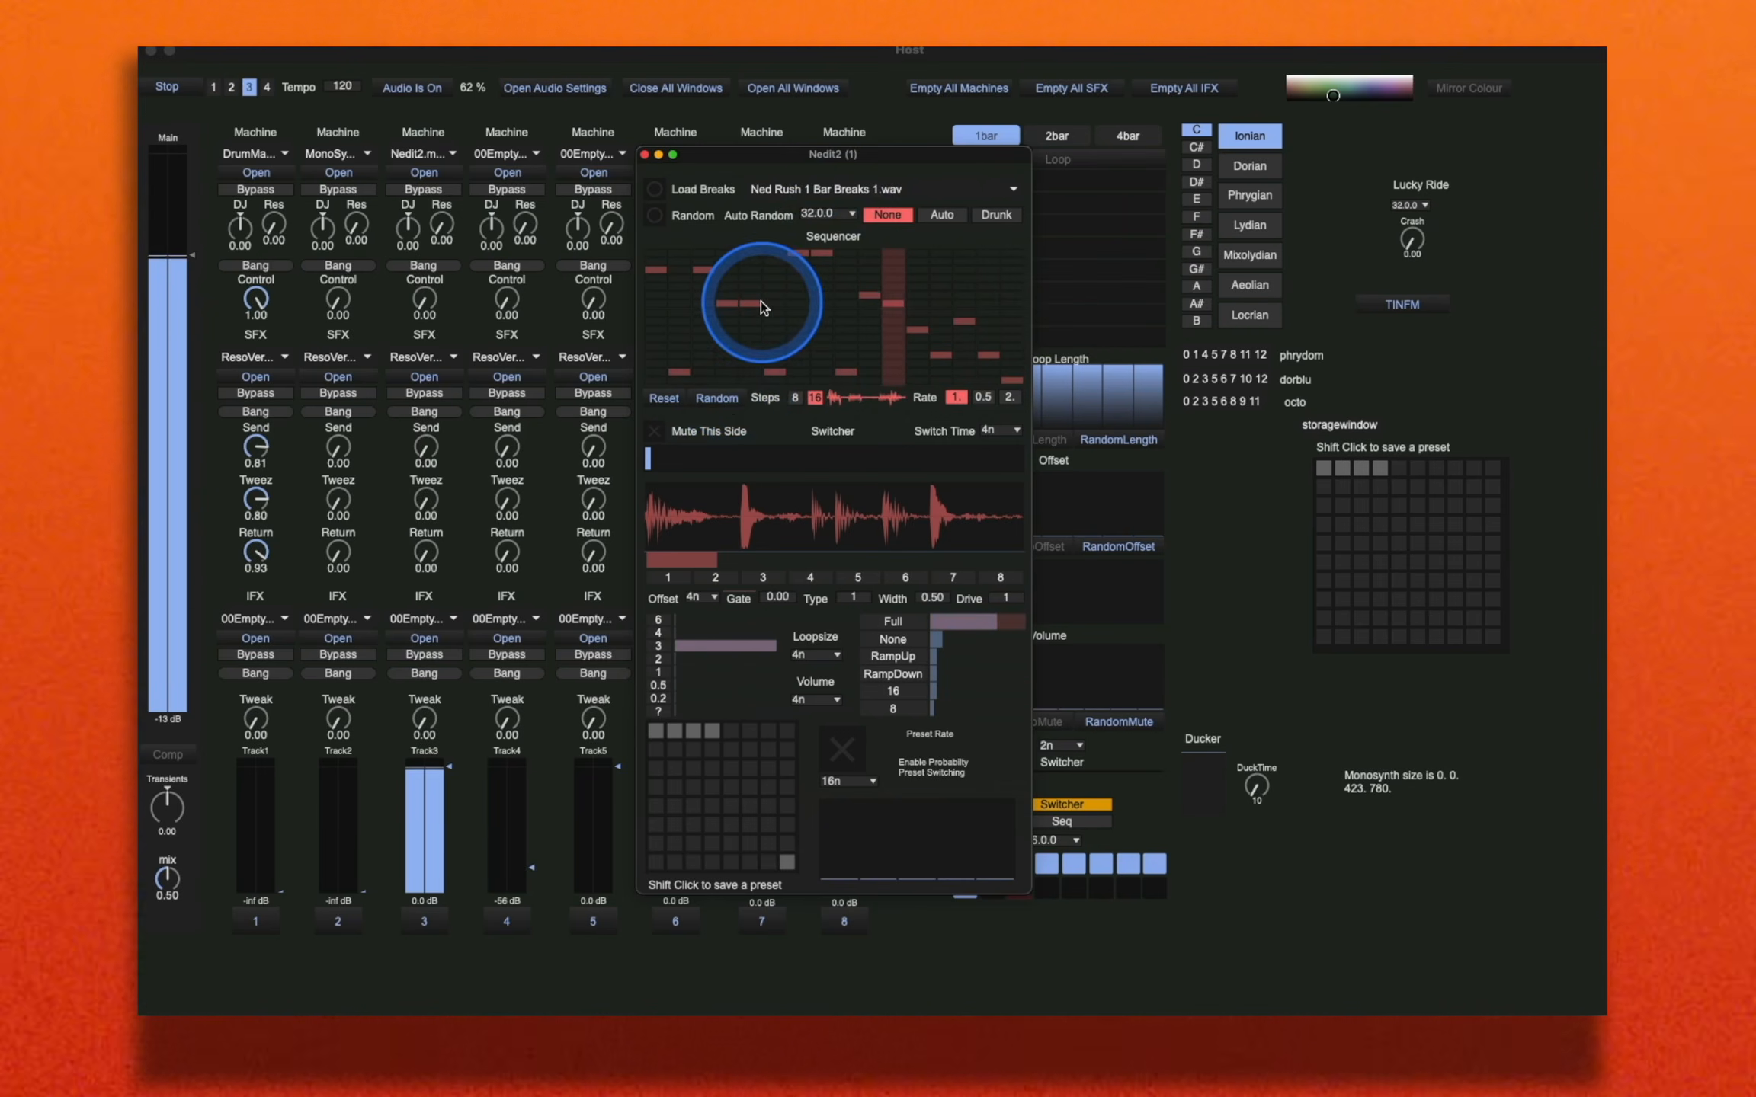
Step: Give the break sequencer an 8-step random pattern and try playback rates 2 and 0.5 before returning to 1
{"action": "left_click", "coordinate": [795, 399]}
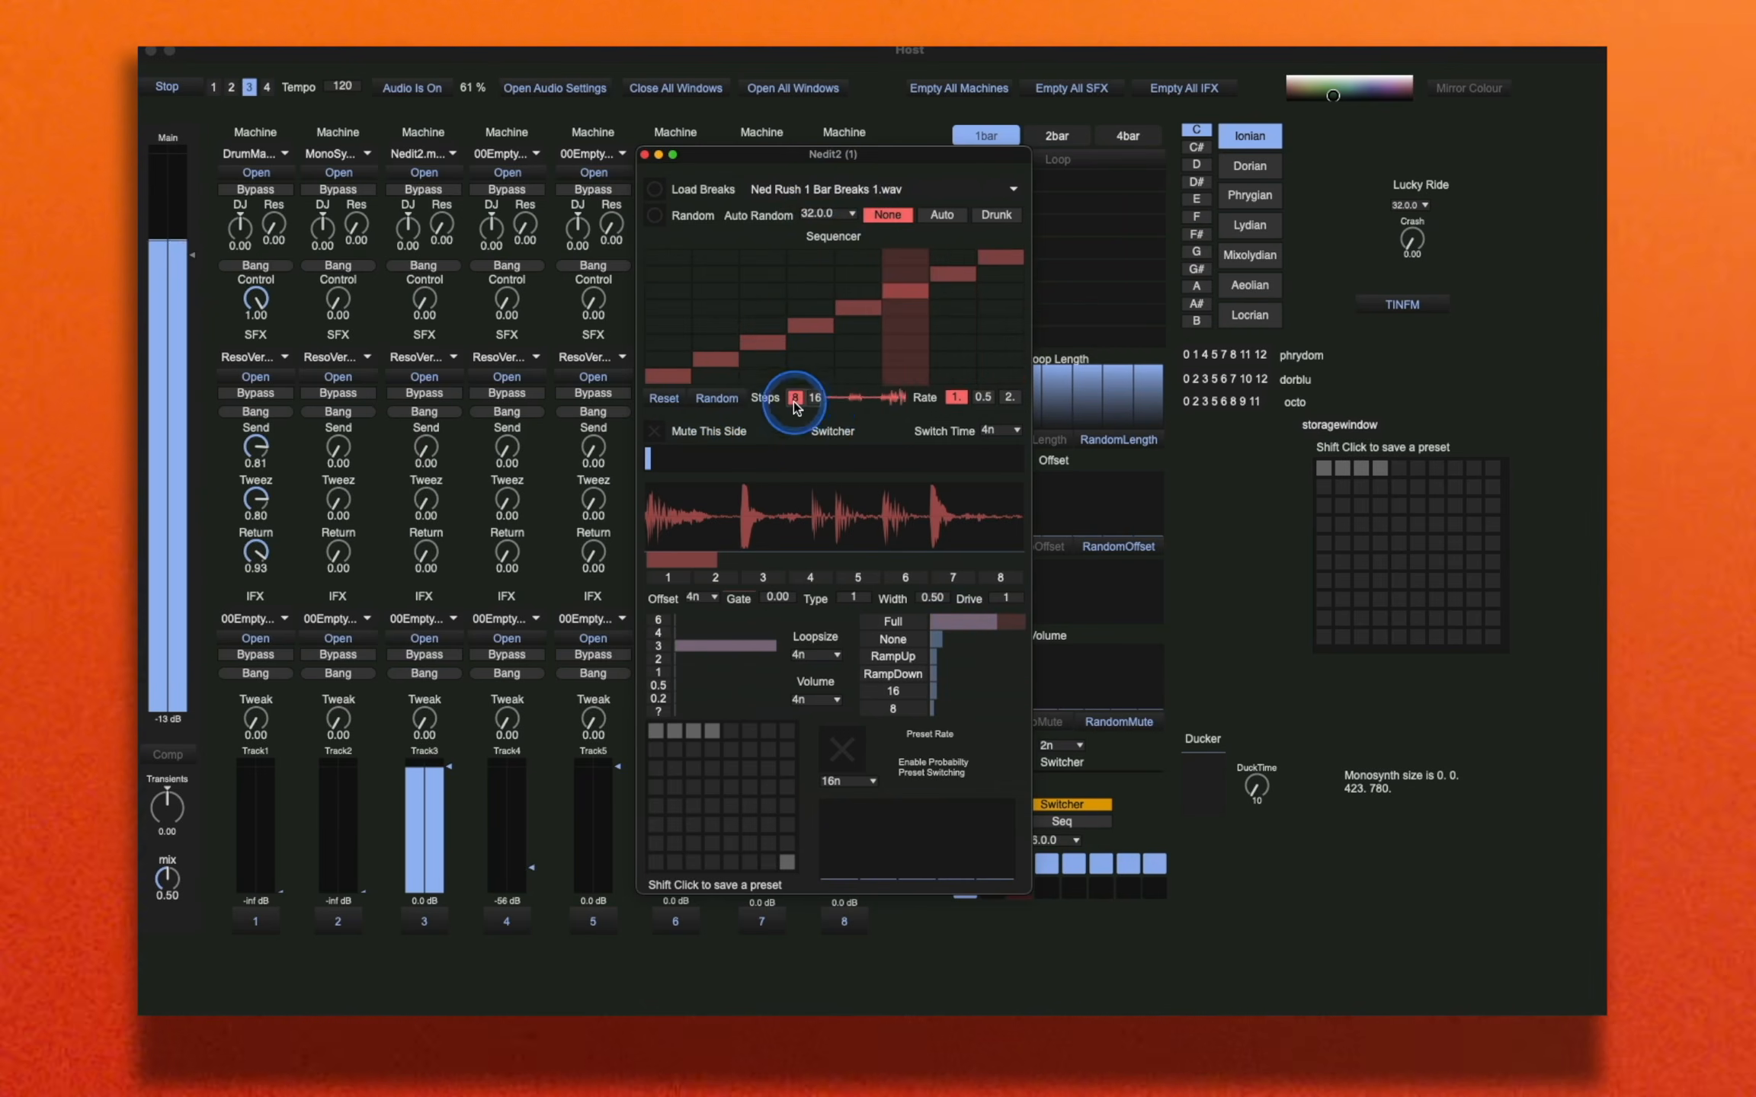
{"action": "left_click", "coordinate": [728, 396]}
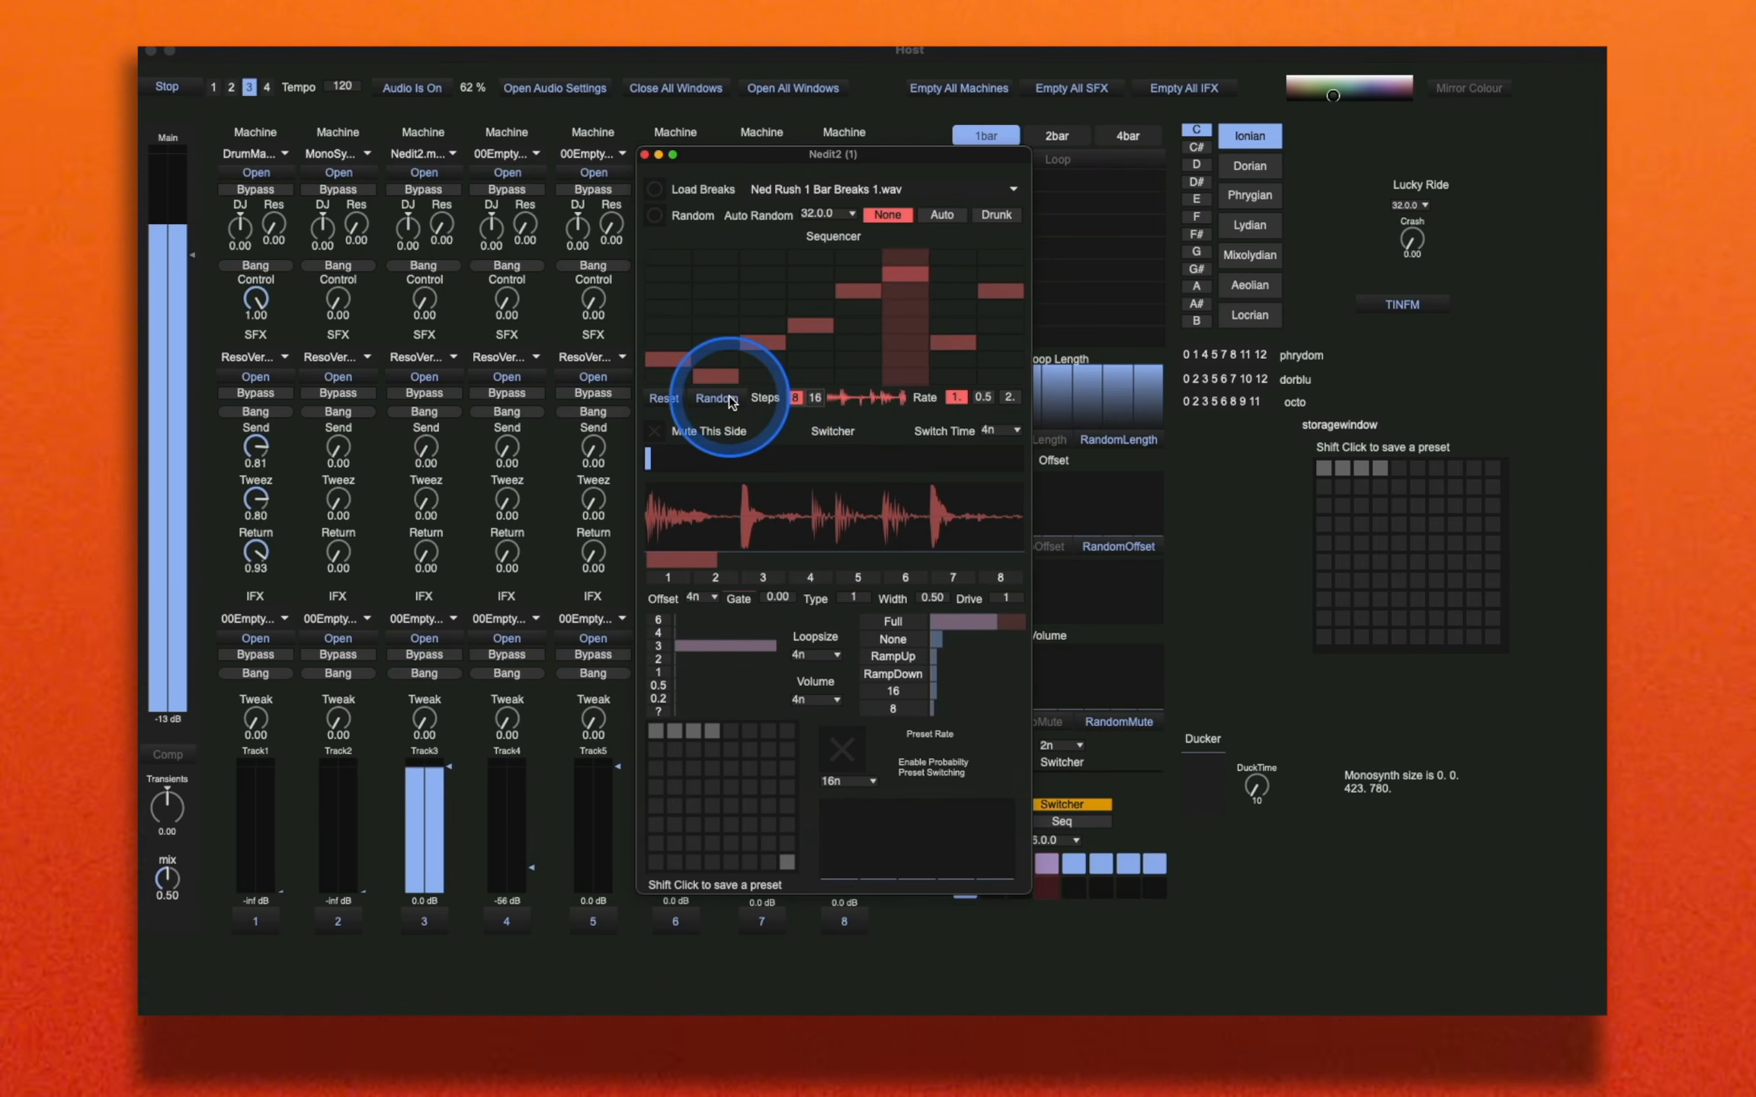
{"action": "left_click", "coordinate": [985, 397]}
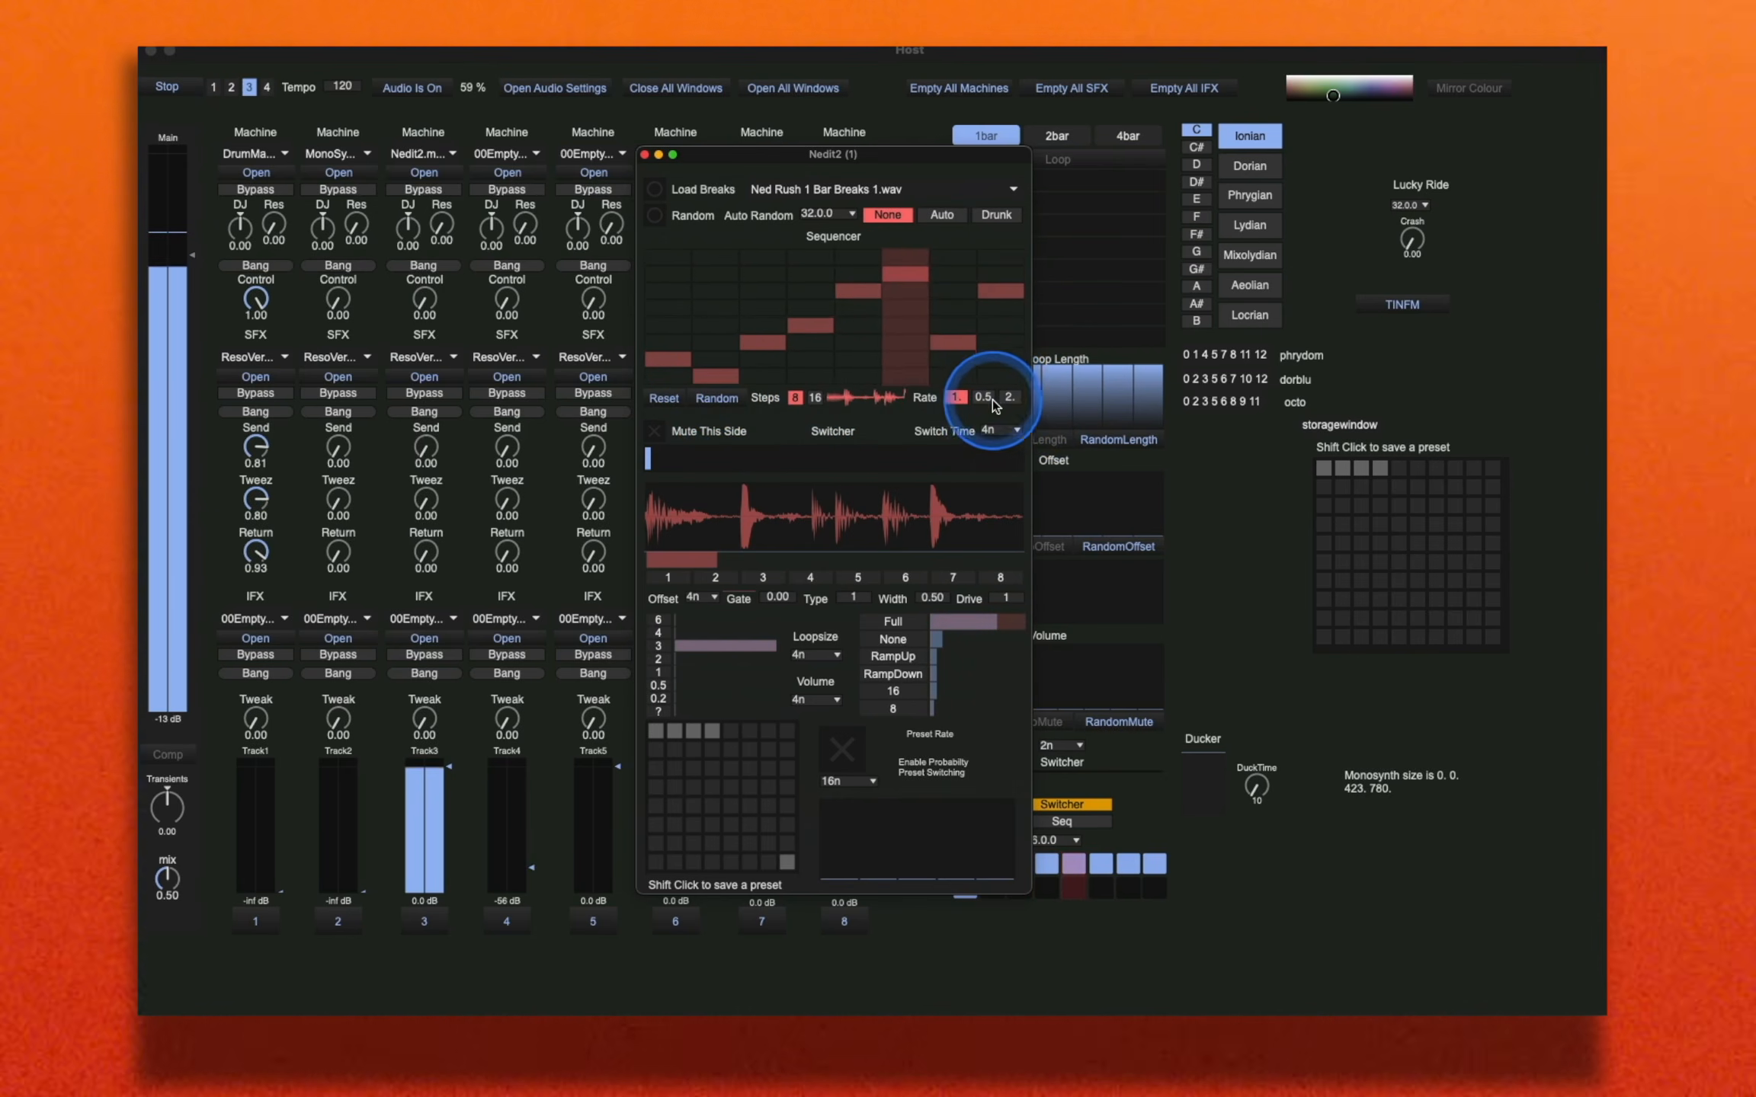
{"action": "left_click", "coordinate": [988, 397]}
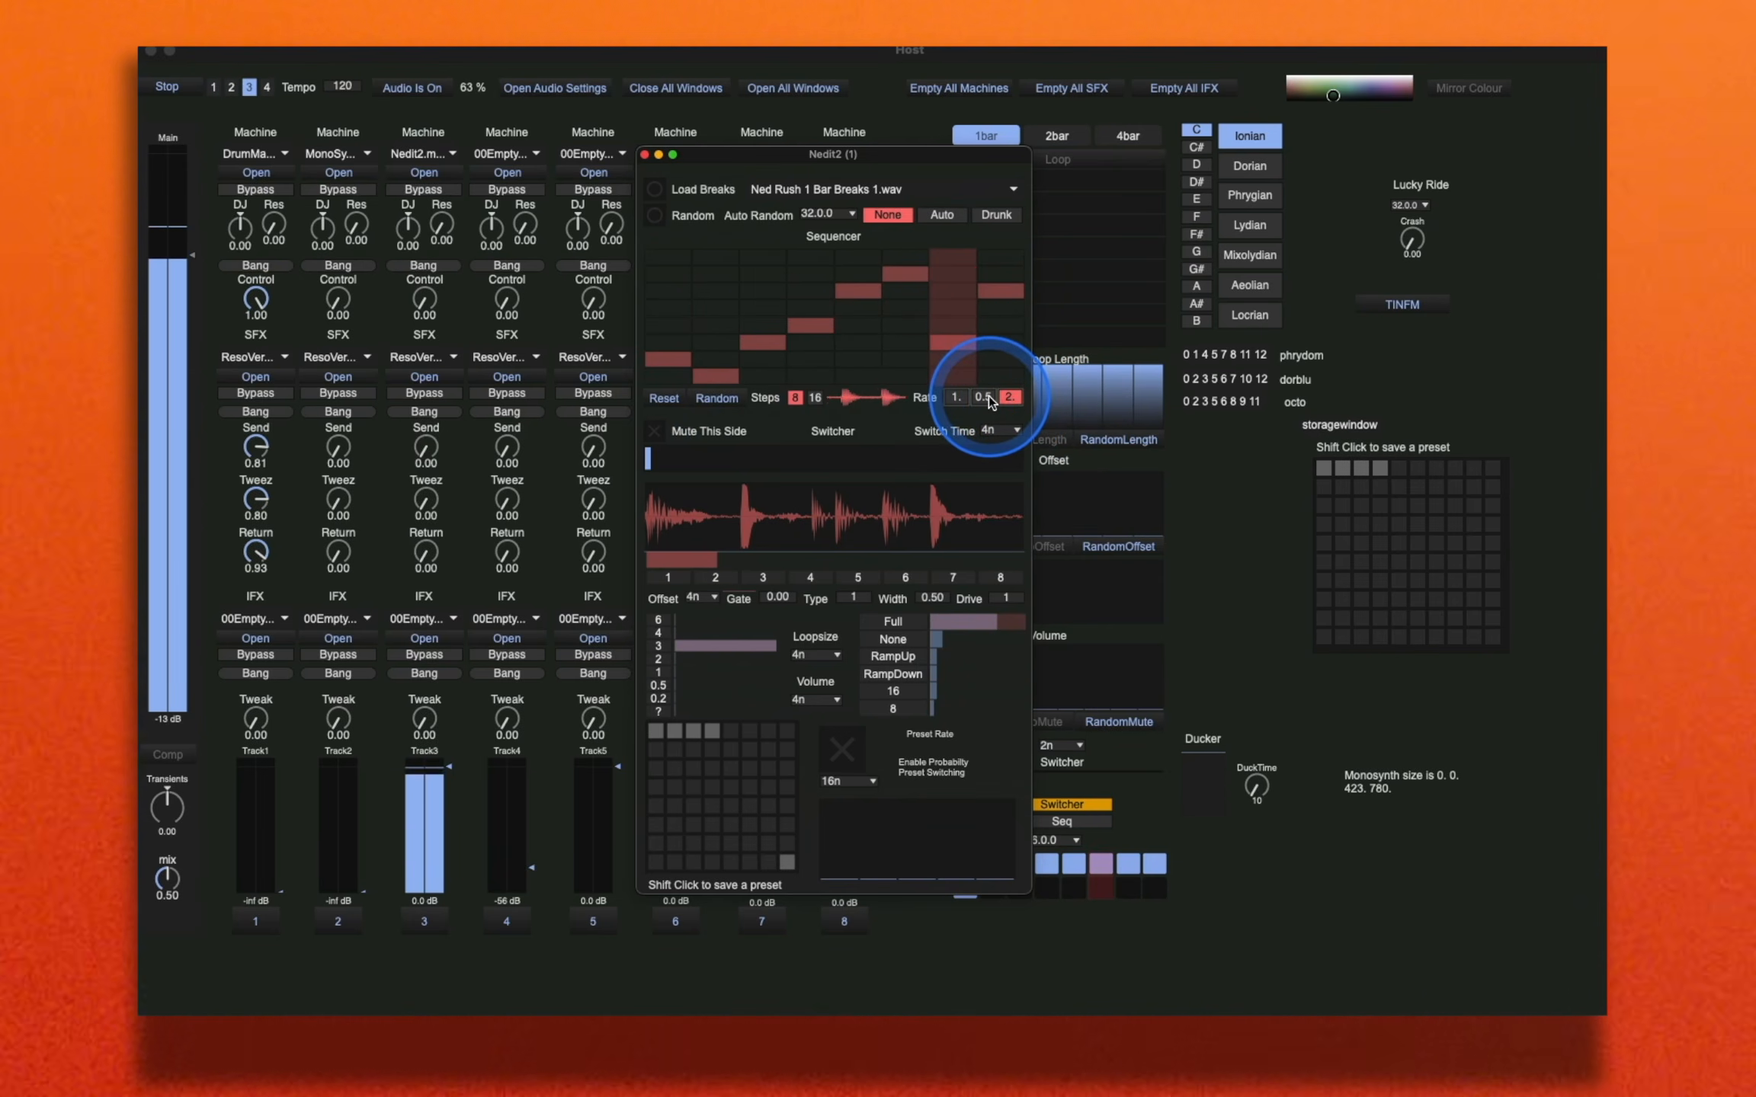
{"action": "left_click", "coordinate": [959, 403]}
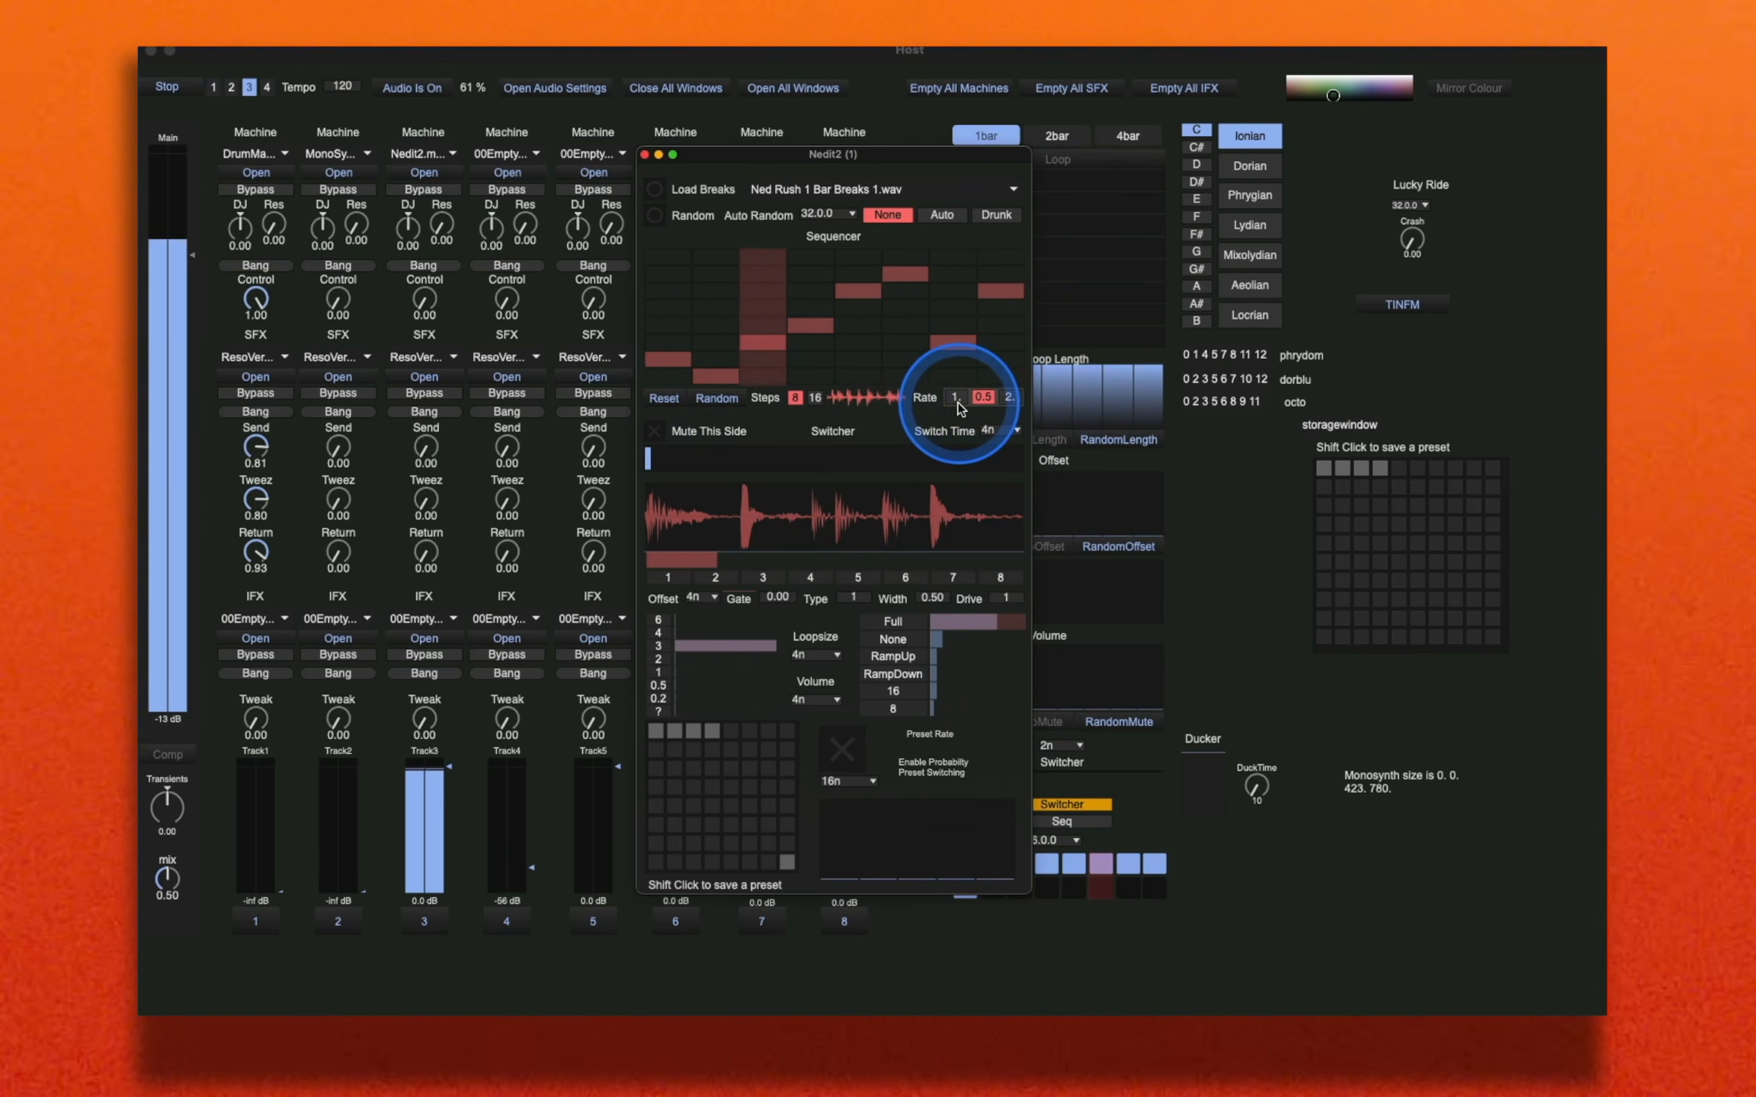
Step: Set Nedit2's Auto Random interval to 1.0.0 and its mode to Auto, trying Drunk in between
{"action": "left_click", "coordinate": [798, 192]}
{"action": "left_click", "coordinate": [936, 217]}
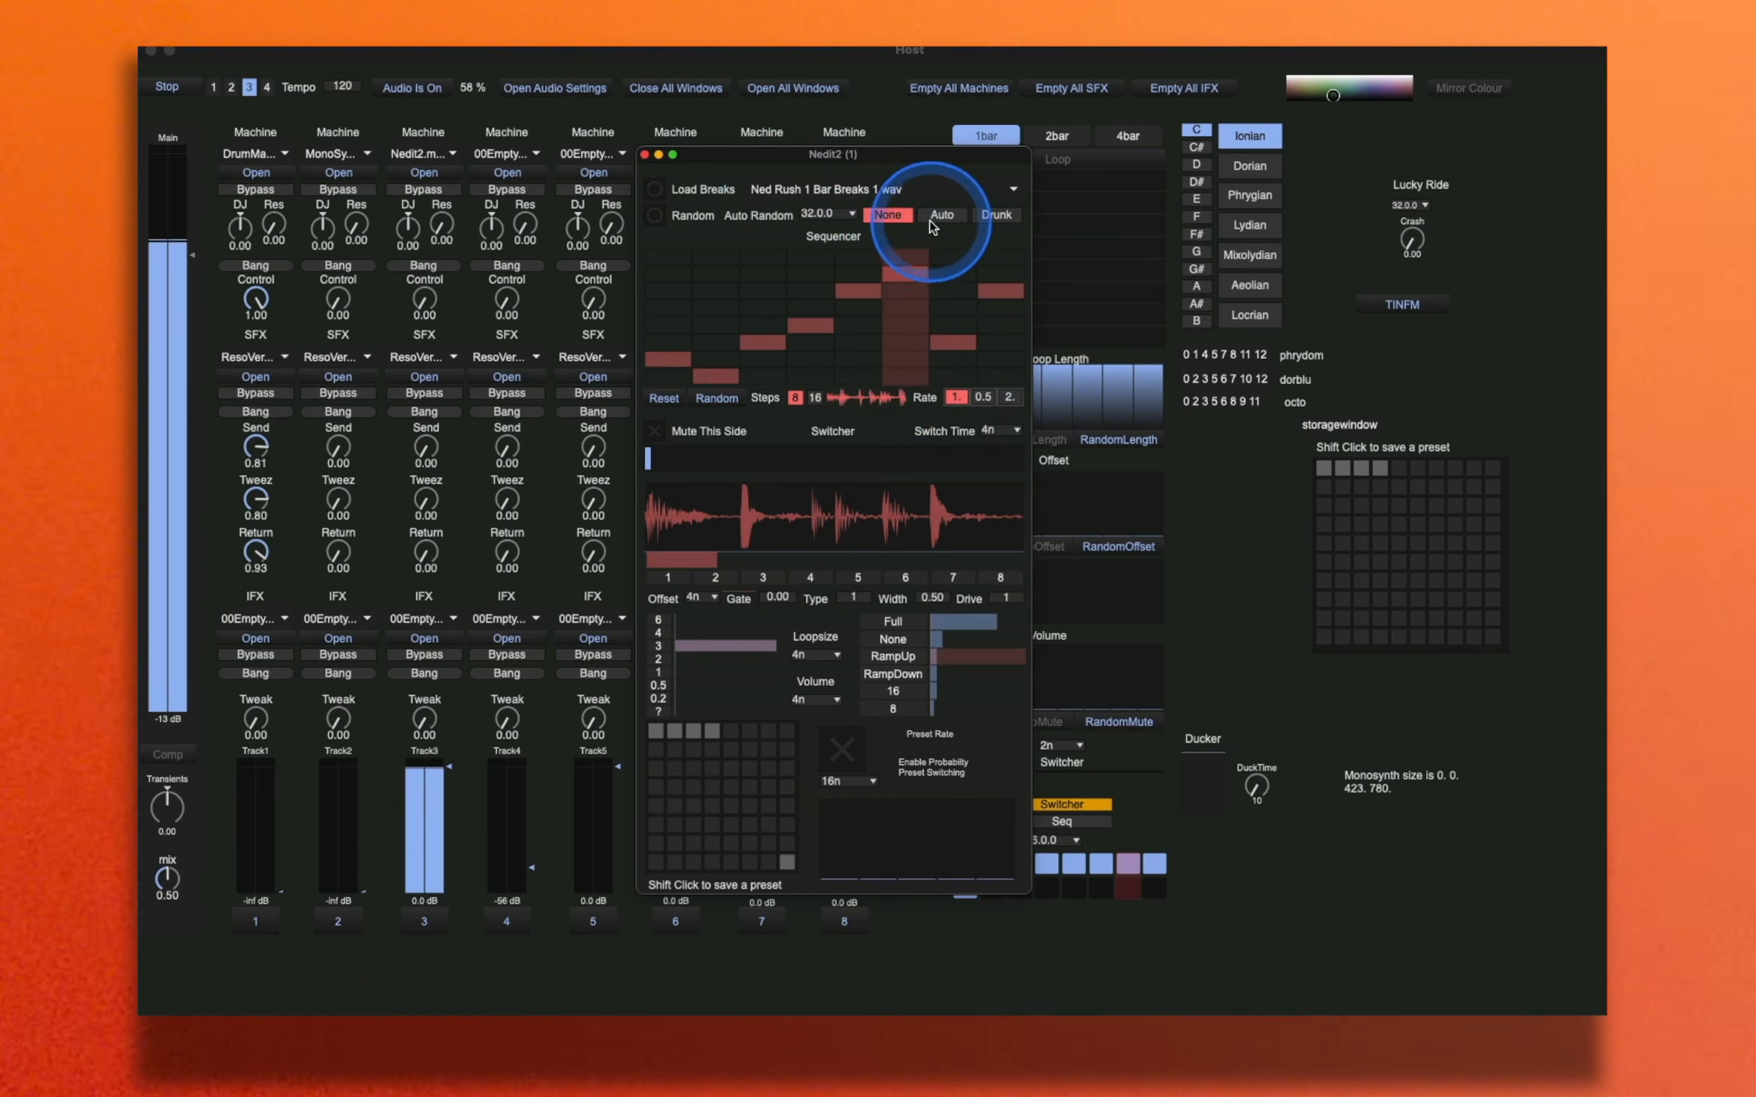
{"action": "left_click", "coordinate": [842, 214]}
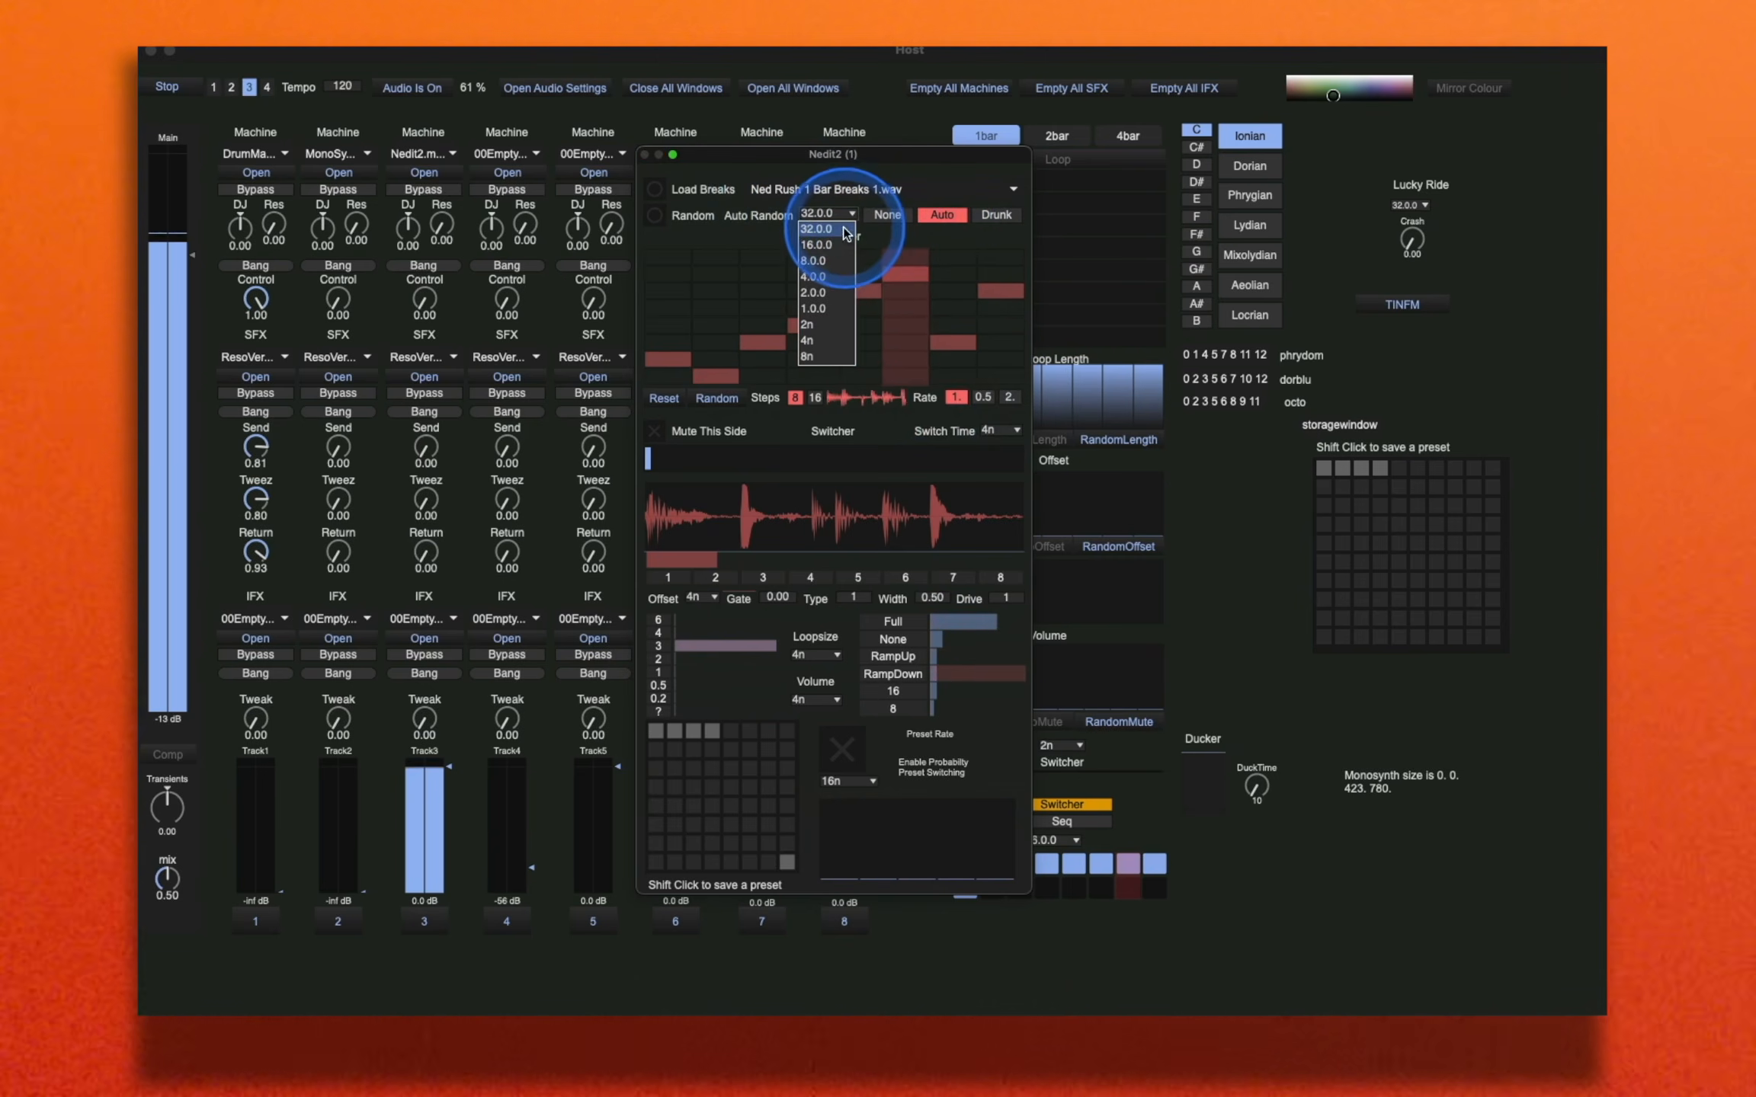
{"action": "left_click", "coordinate": [831, 310]}
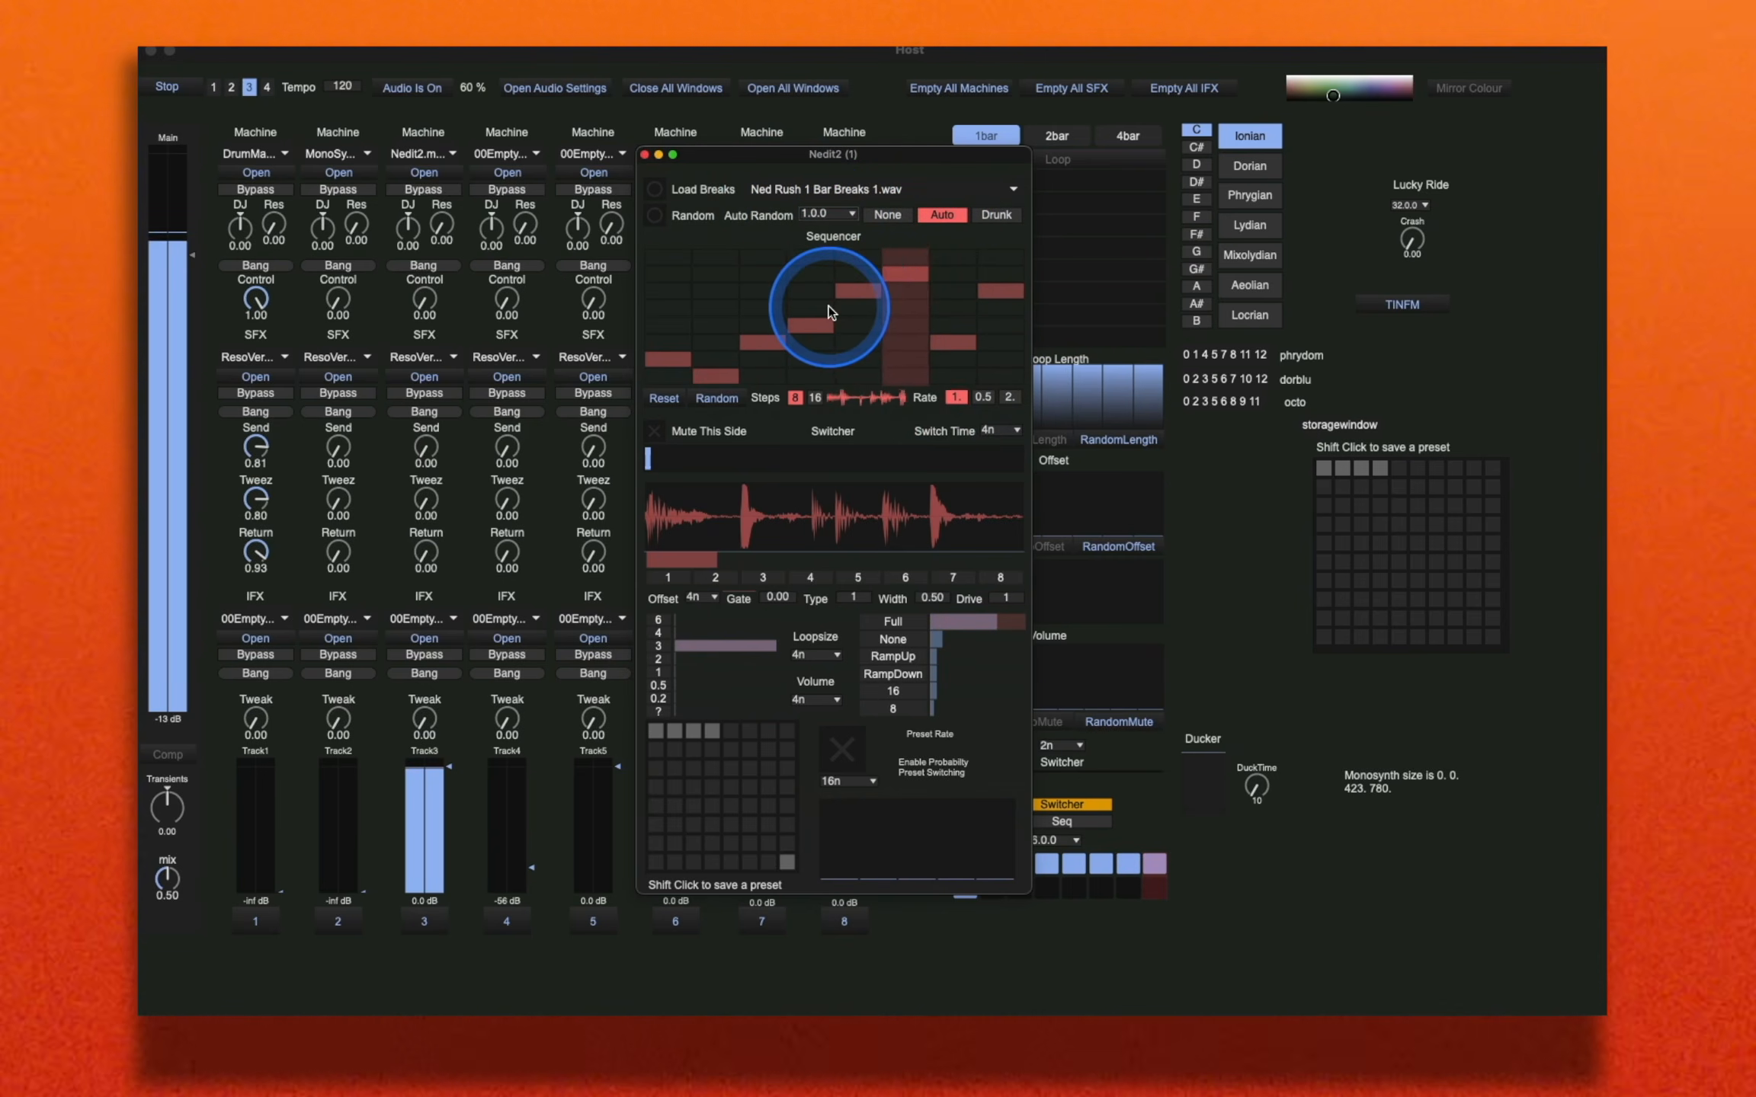
{"action": "left_click", "coordinate": [996, 216]}
{"action": "left_click", "coordinate": [197, 87]}
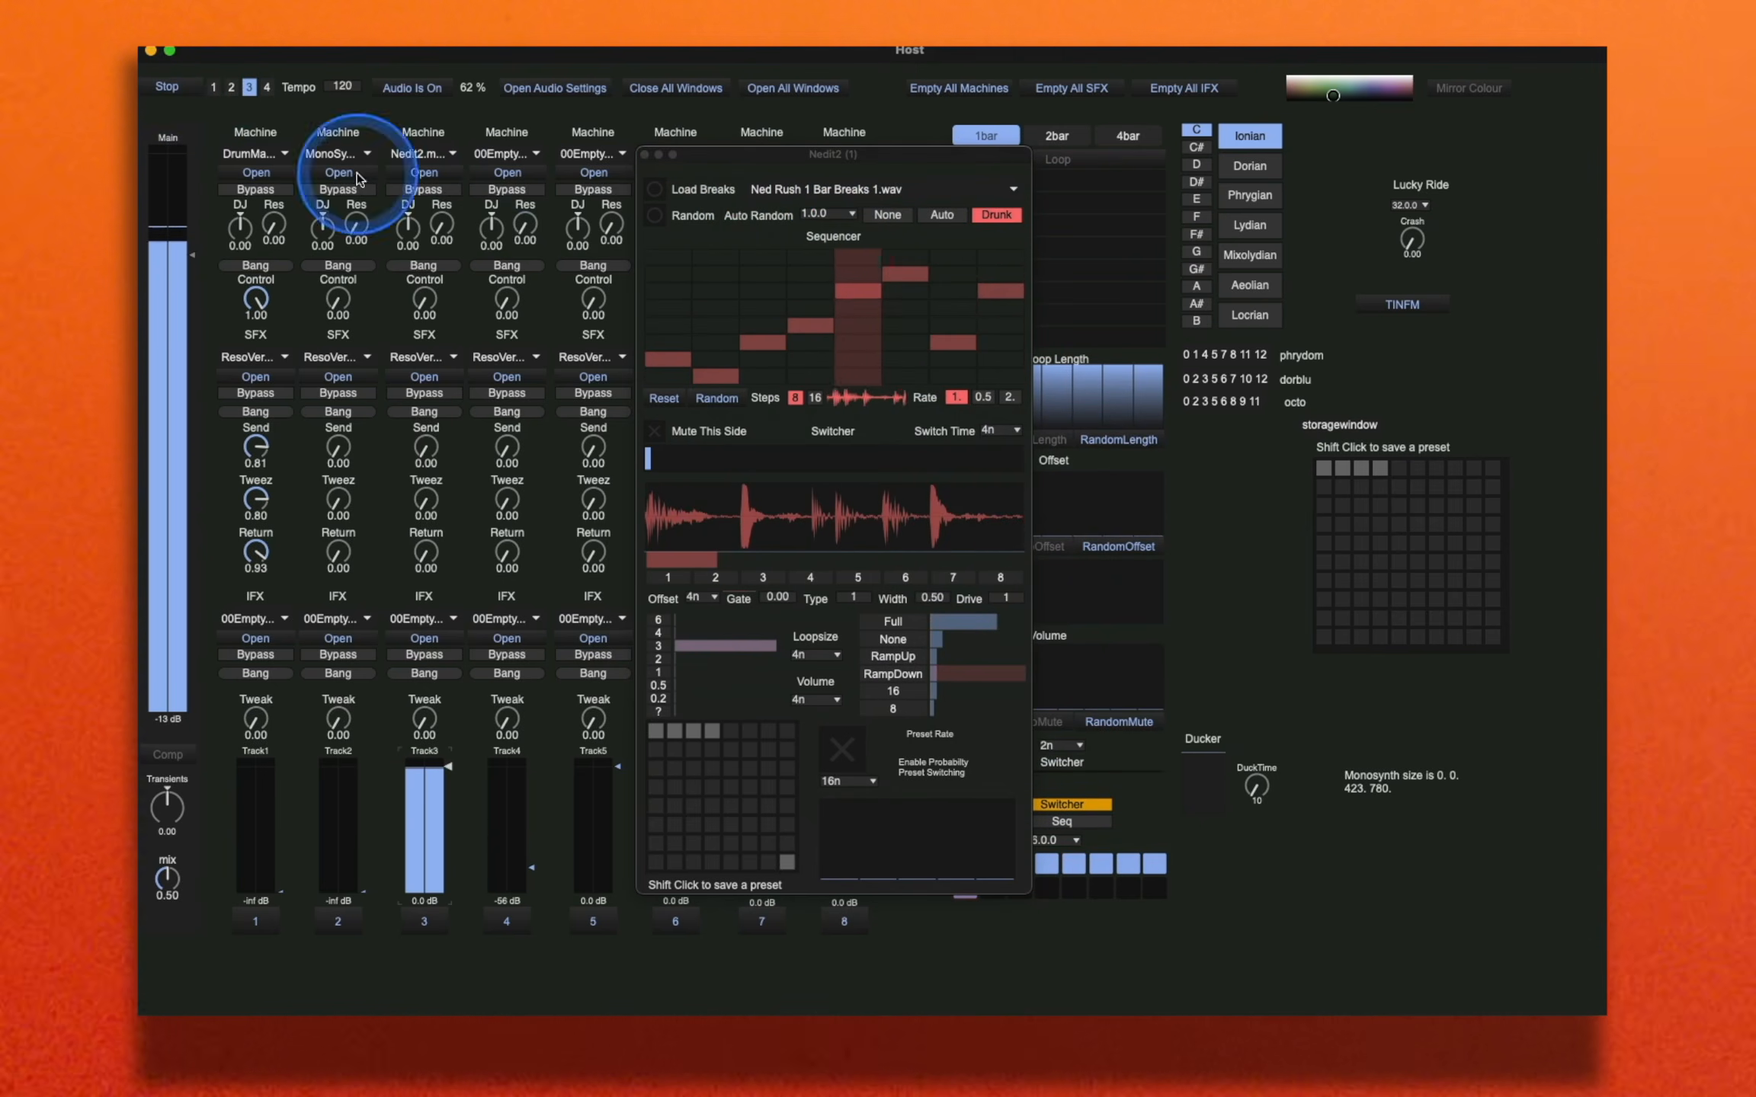
{"action": "left_click", "coordinate": [578, 227]}
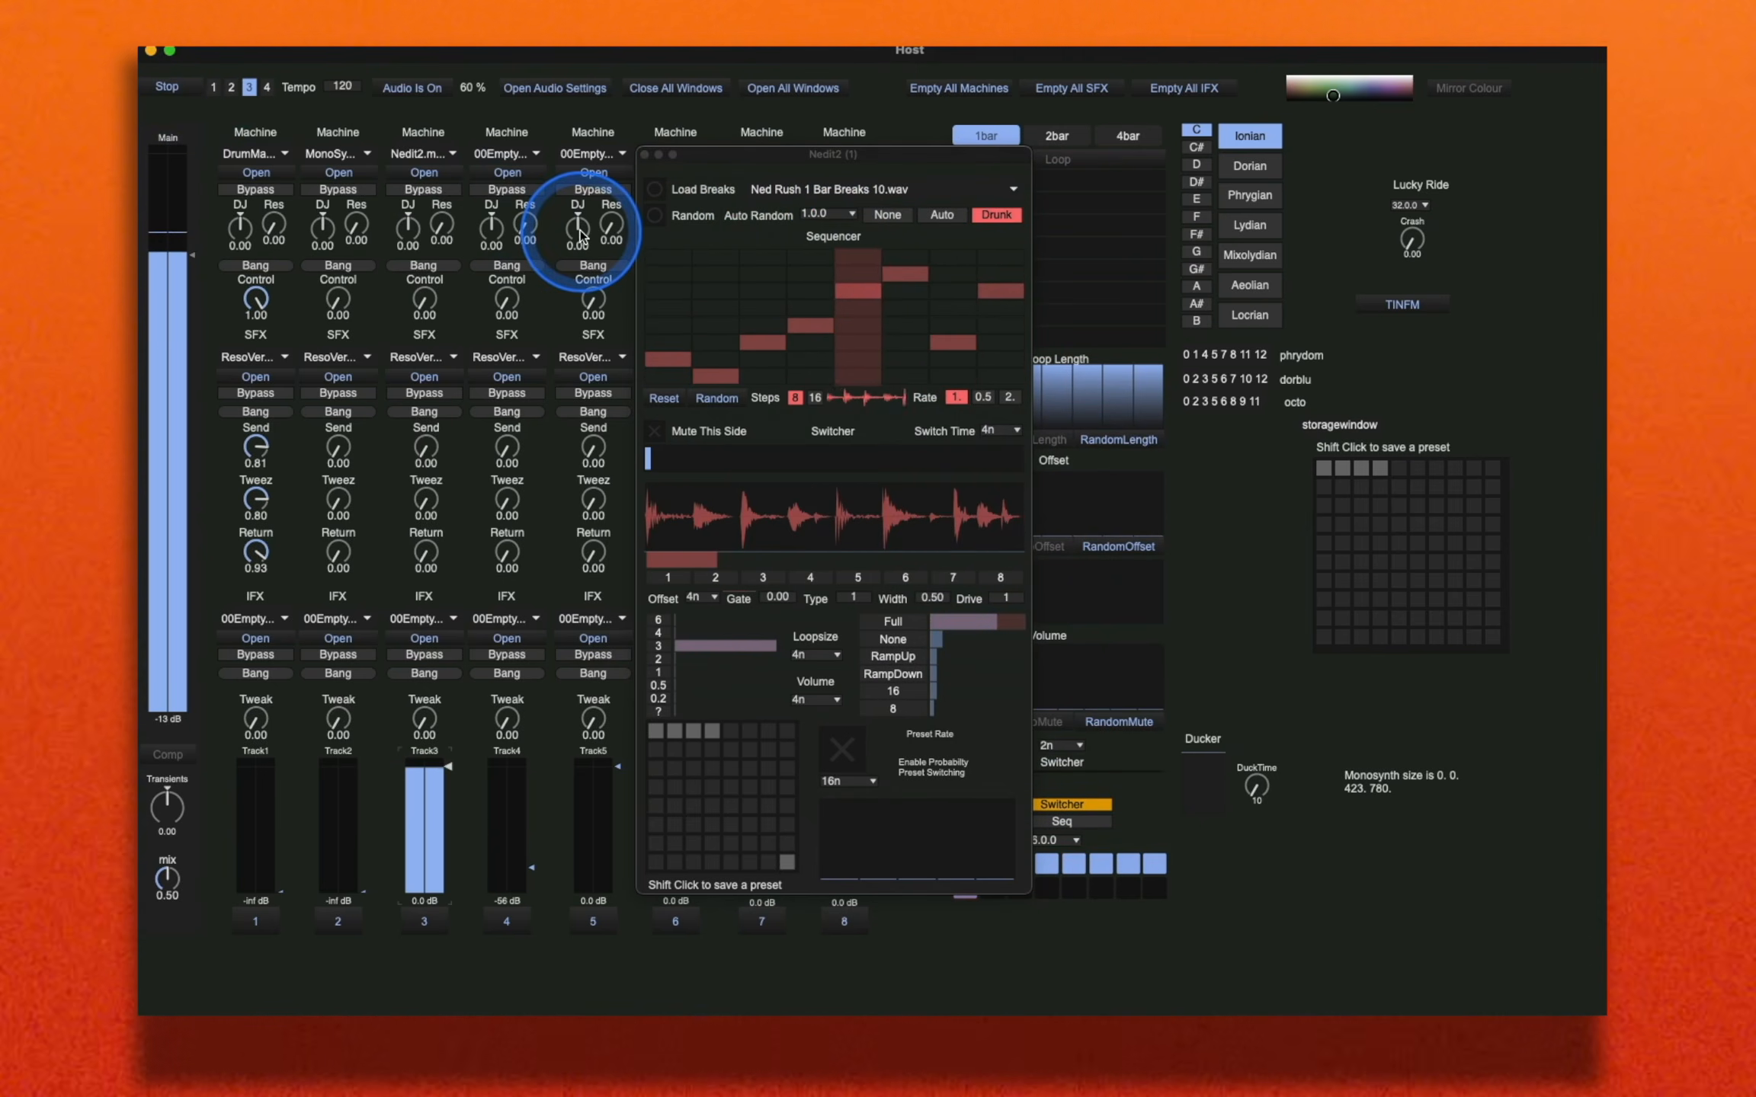
{"action": "left_click", "coordinate": [945, 215]}
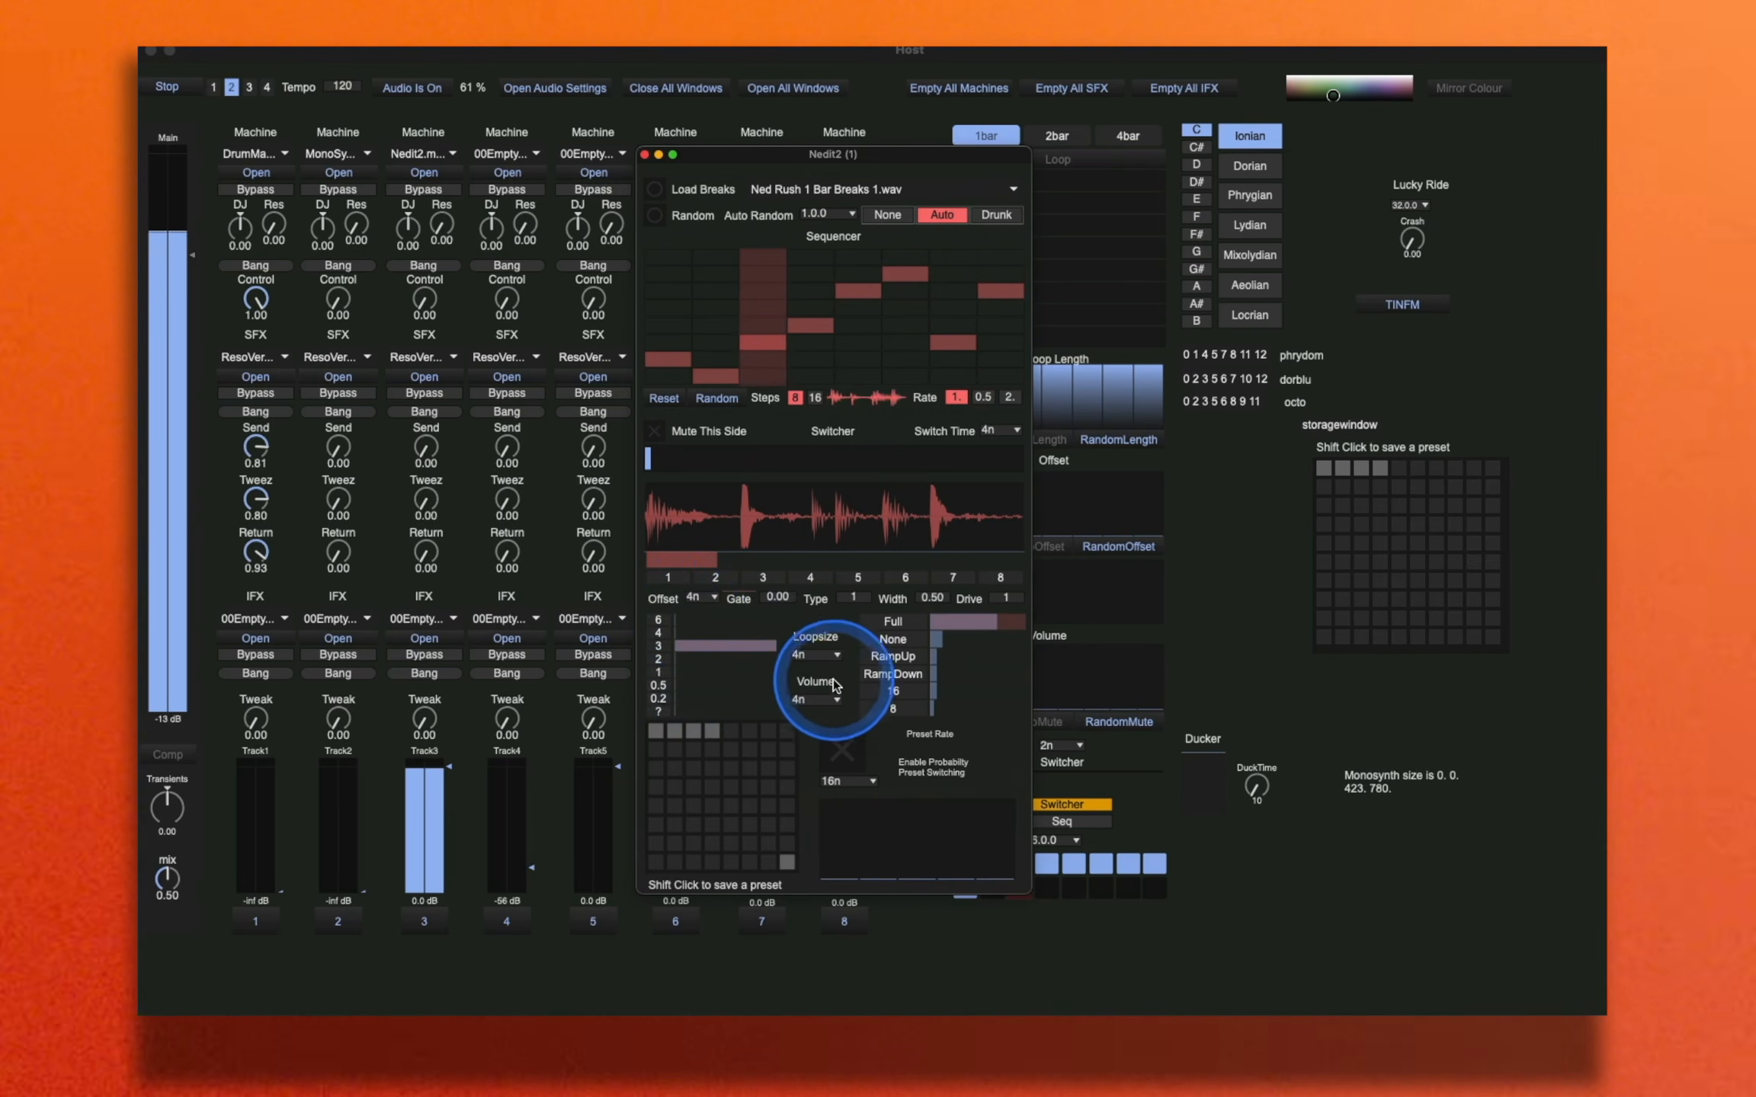
Step: Move the Switcher fully to the looper side and audition the RampDown, RampUp and None volume shapes individually
{"action": "left_click_drag", "start_coordinate": [663, 456], "coordinate": [835, 447]}
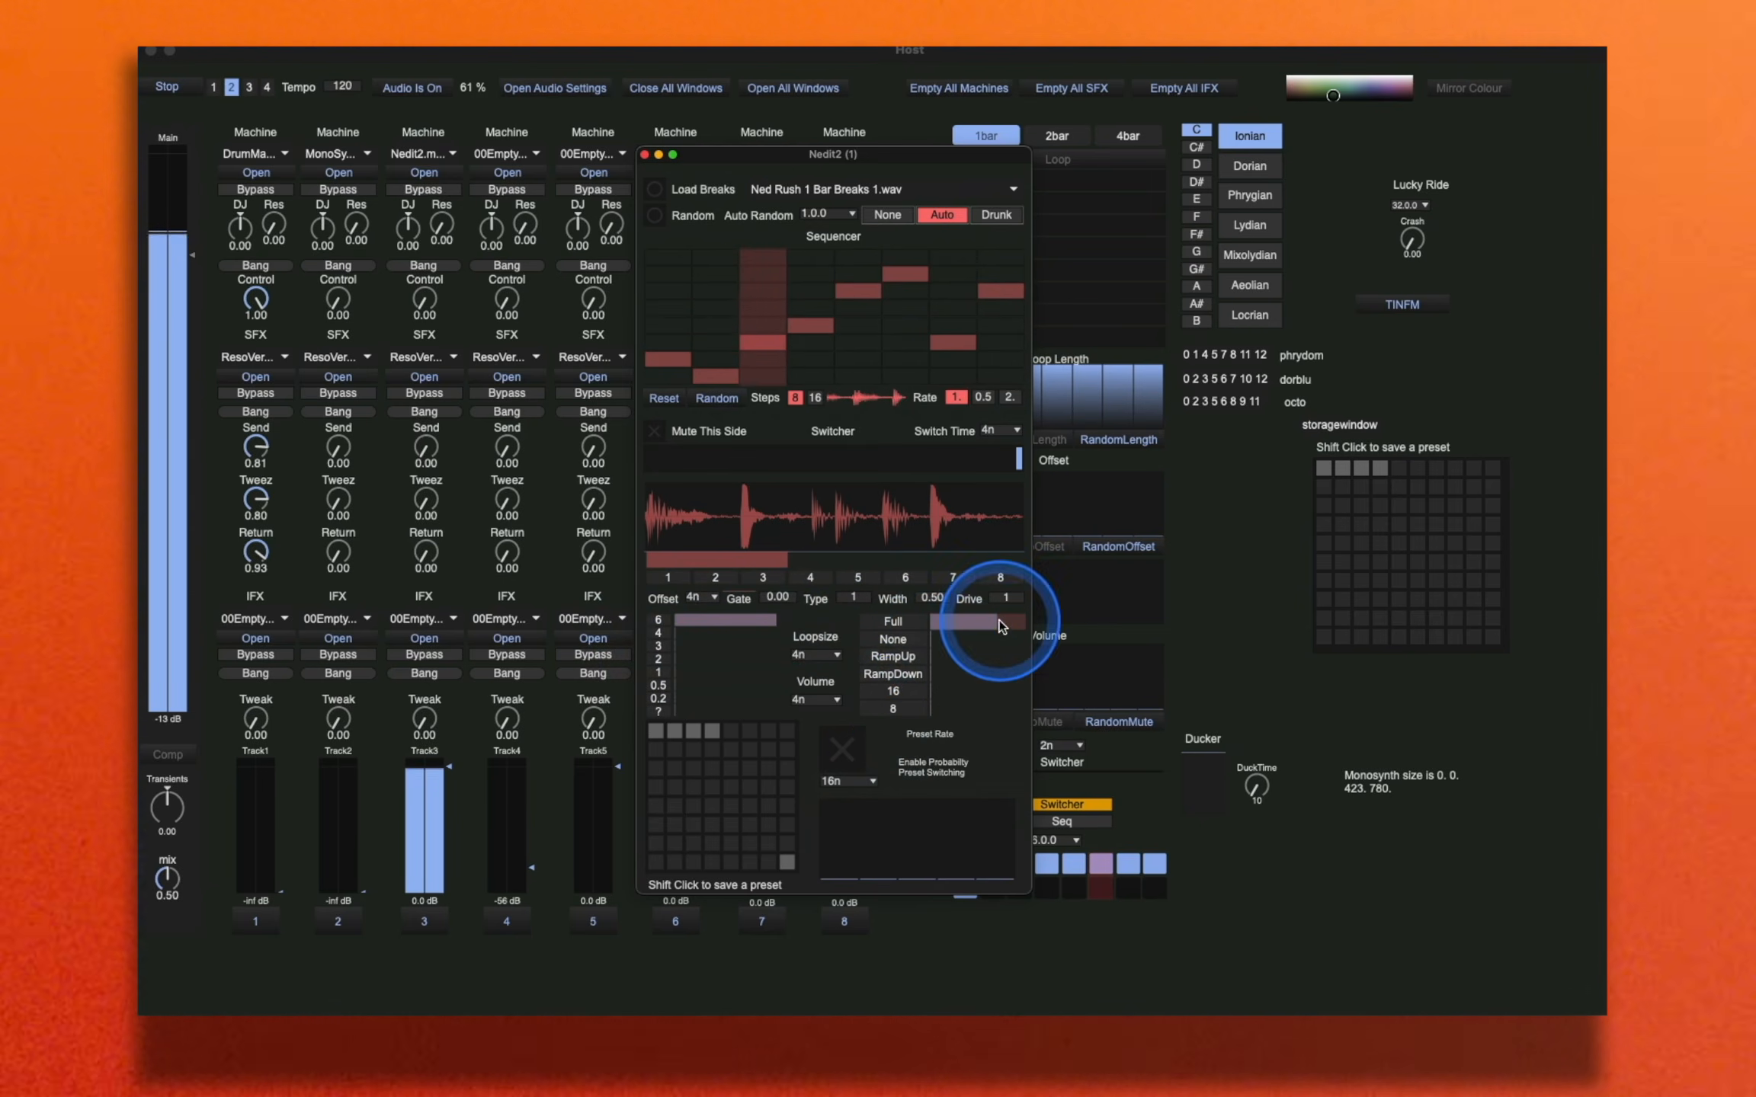
{"action": "left_click_drag", "start_coordinate": [1003, 624], "coordinate": [1035, 618]}
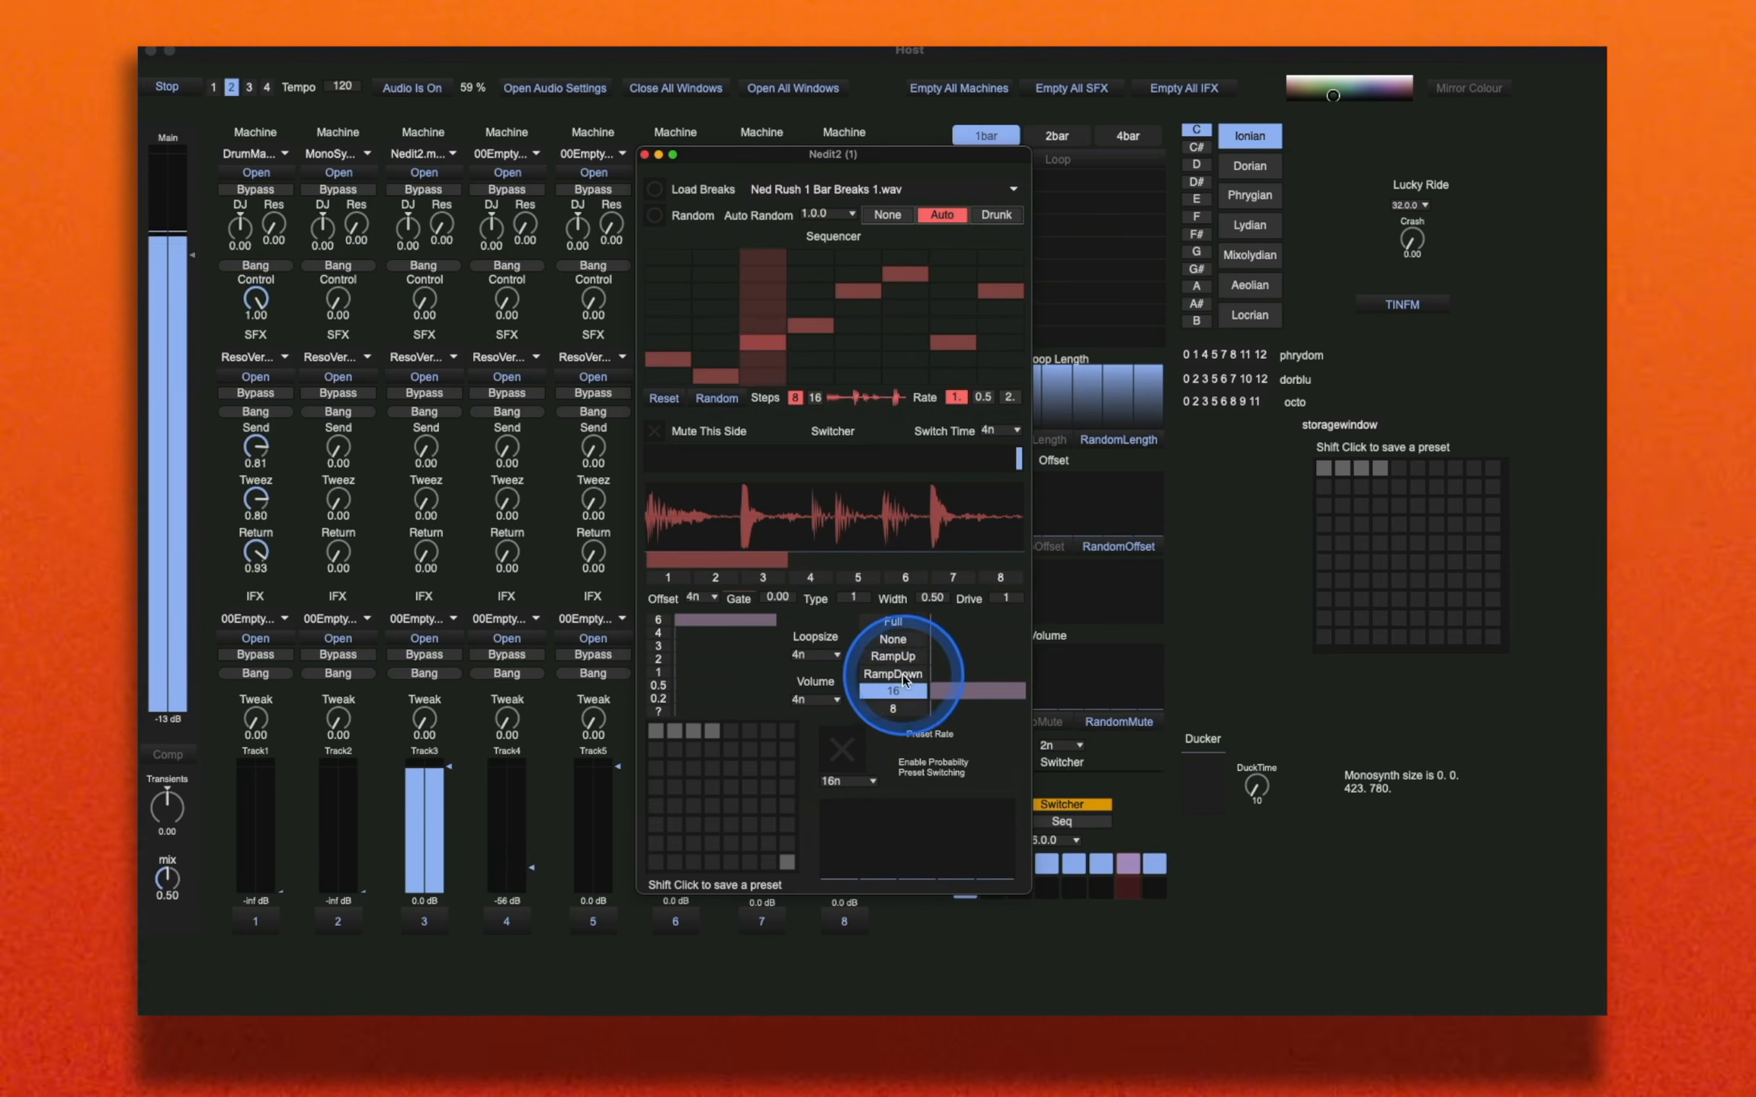
{"action": "left_click", "coordinate": [902, 672]}
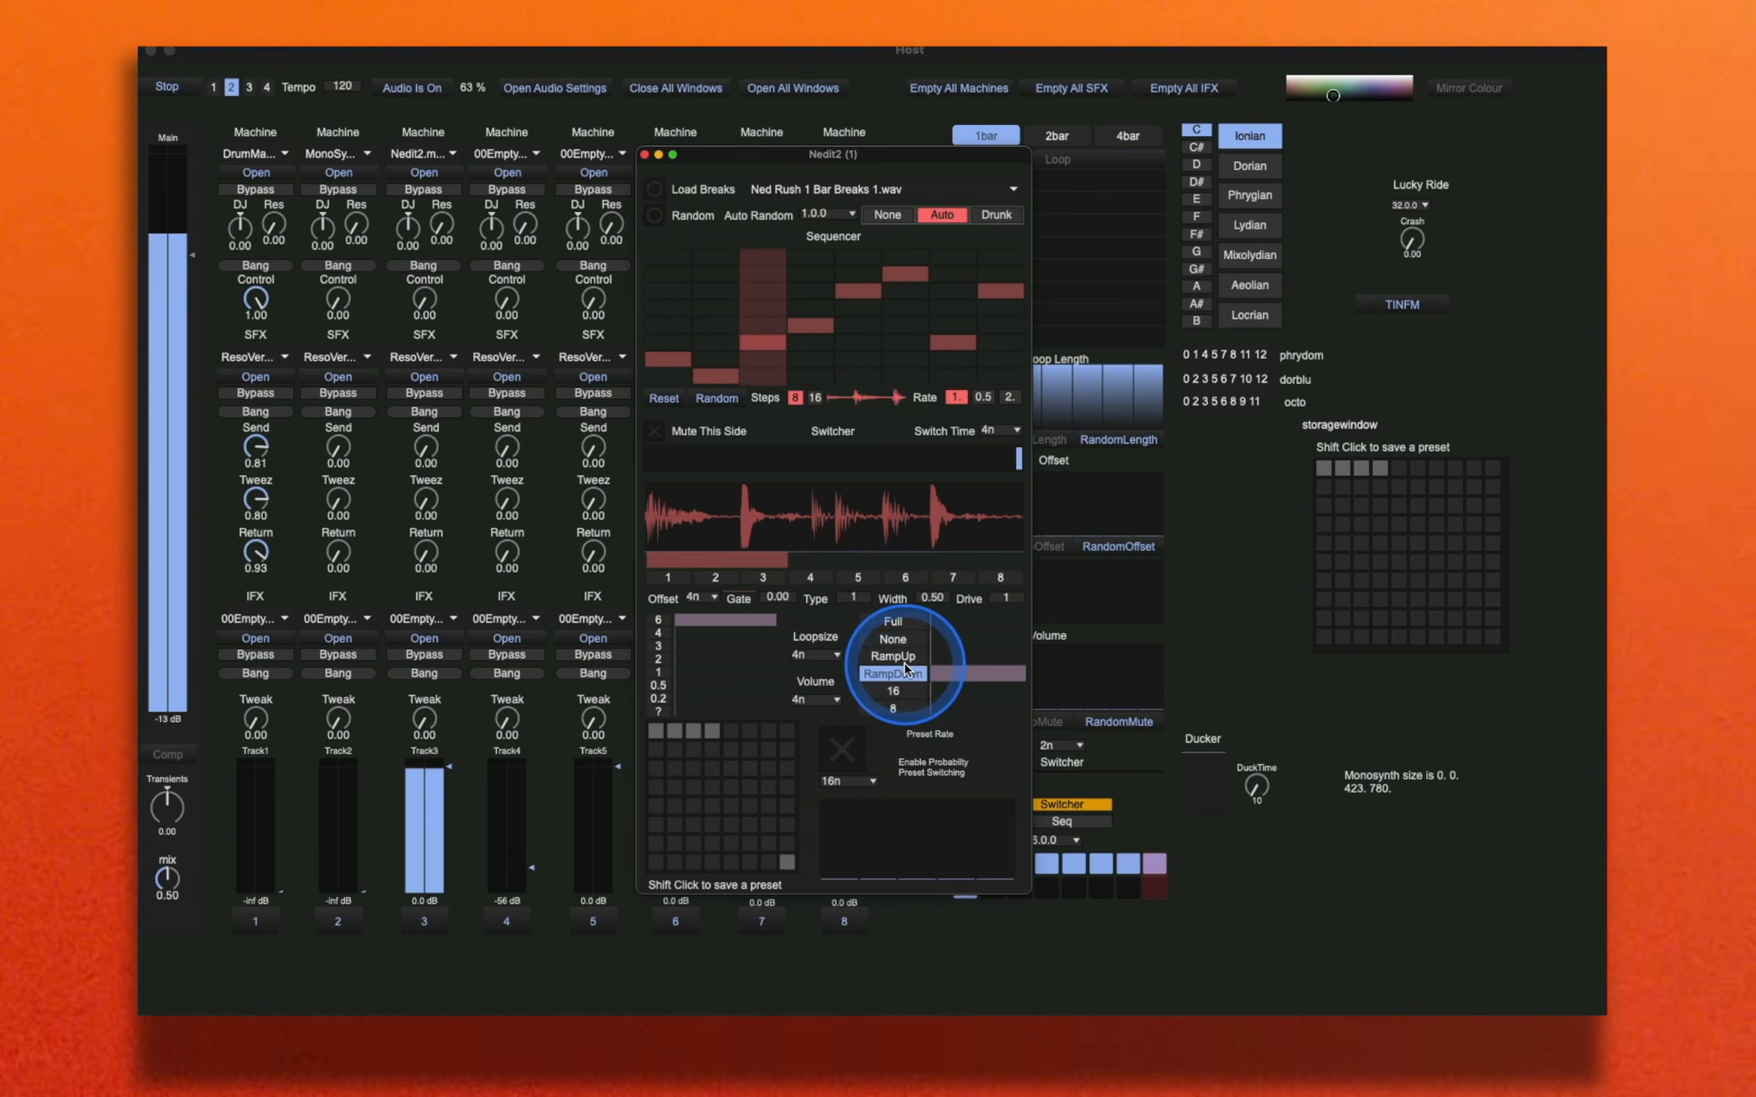
{"action": "left_click", "coordinate": [912, 656]}
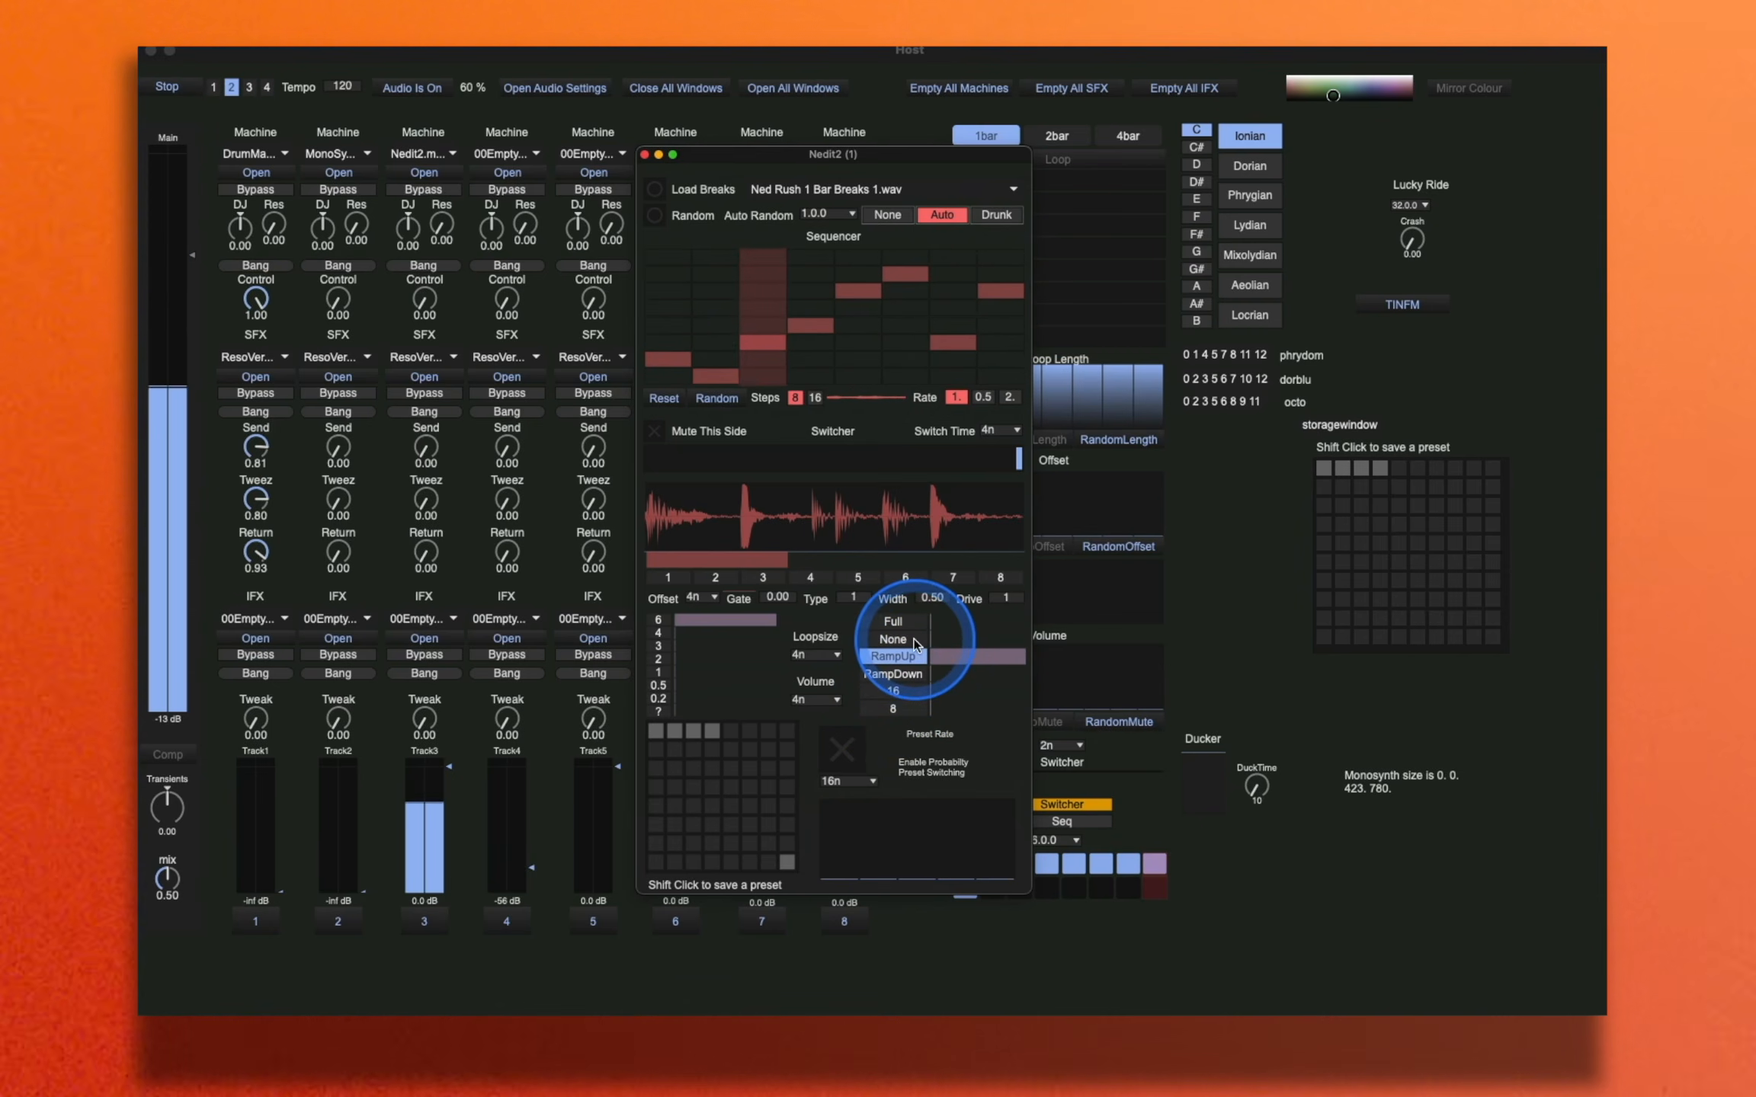
{"action": "left_click", "coordinate": [913, 641]}
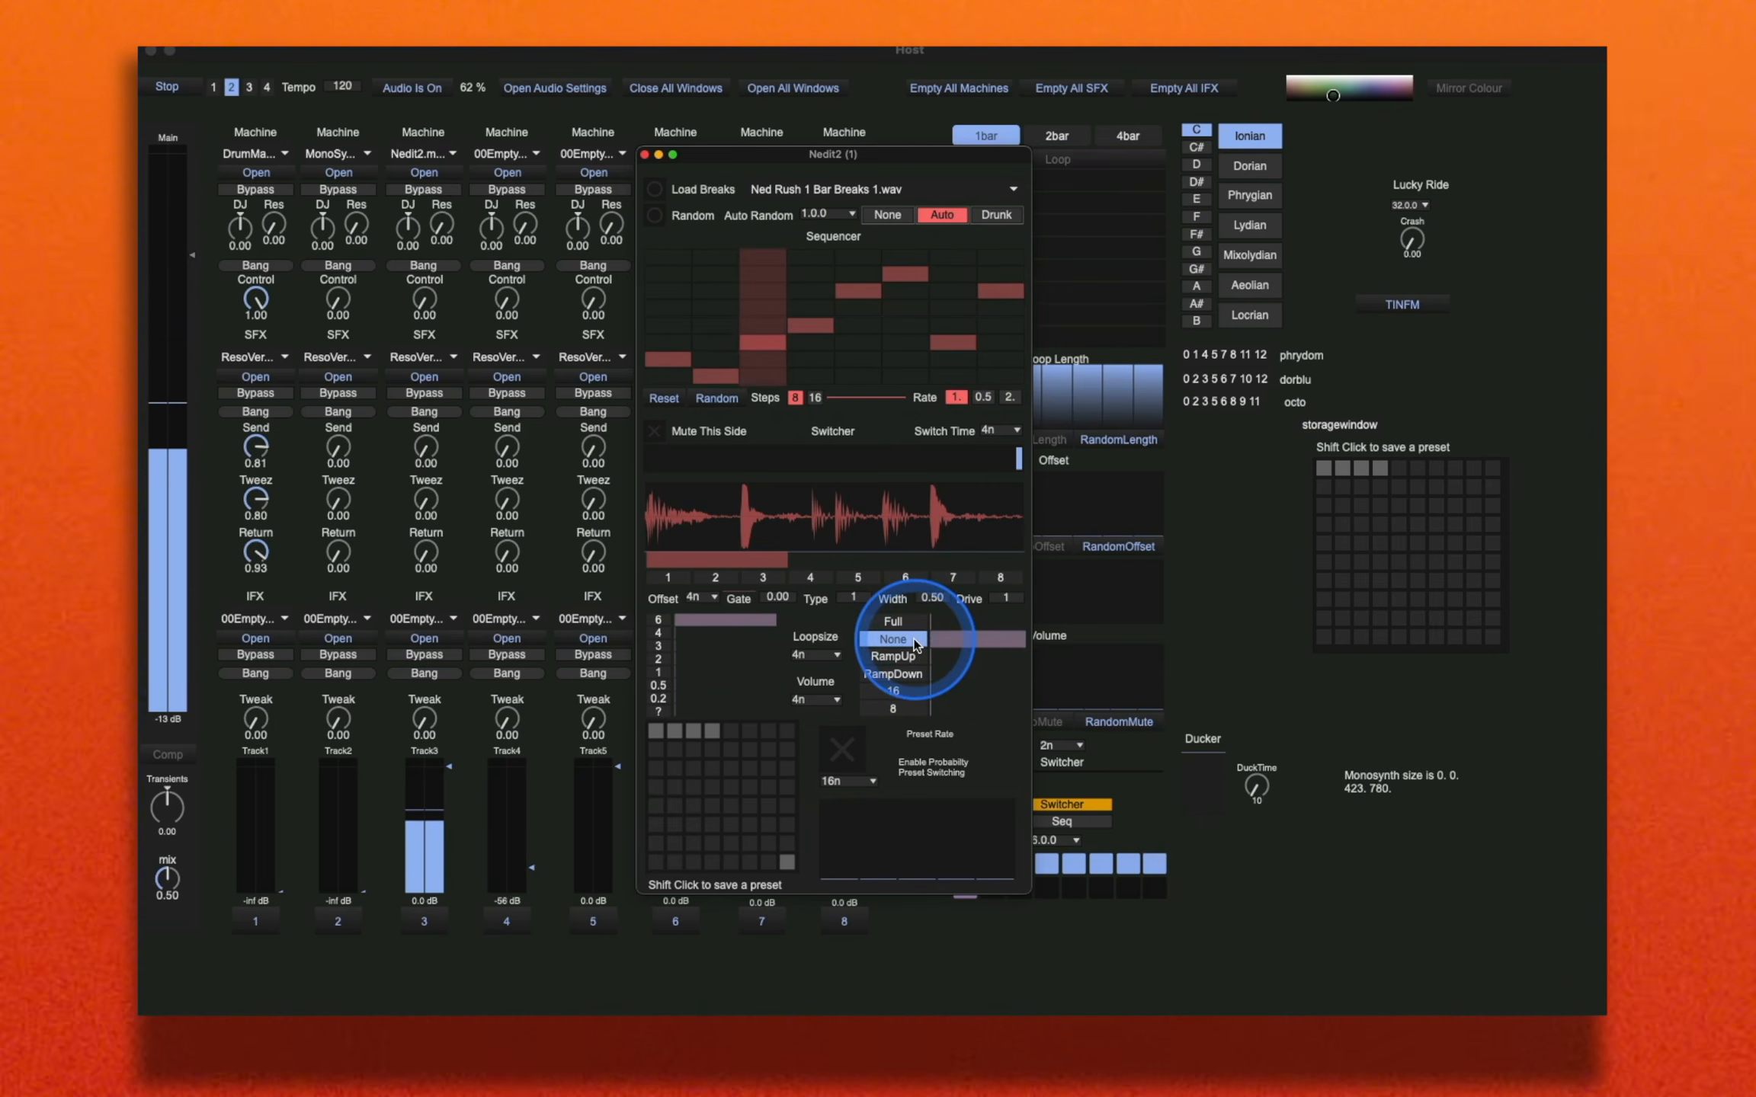
Step: Draw mixed probability bars for all the volume shapes and loop lengths in the Nedit2 looper
{"action": "mouse_move", "coordinate": [938, 617]}
{"action": "left_mouse_down"}
{"action": "mouse_move", "coordinate": [1021, 621]}
{"action": "mouse_move", "coordinate": [957, 641]}
{"action": "mouse_move", "coordinate": [964, 682]}
{"action": "mouse_move", "coordinate": [997, 710]}
{"action": "left_mouse_up"}
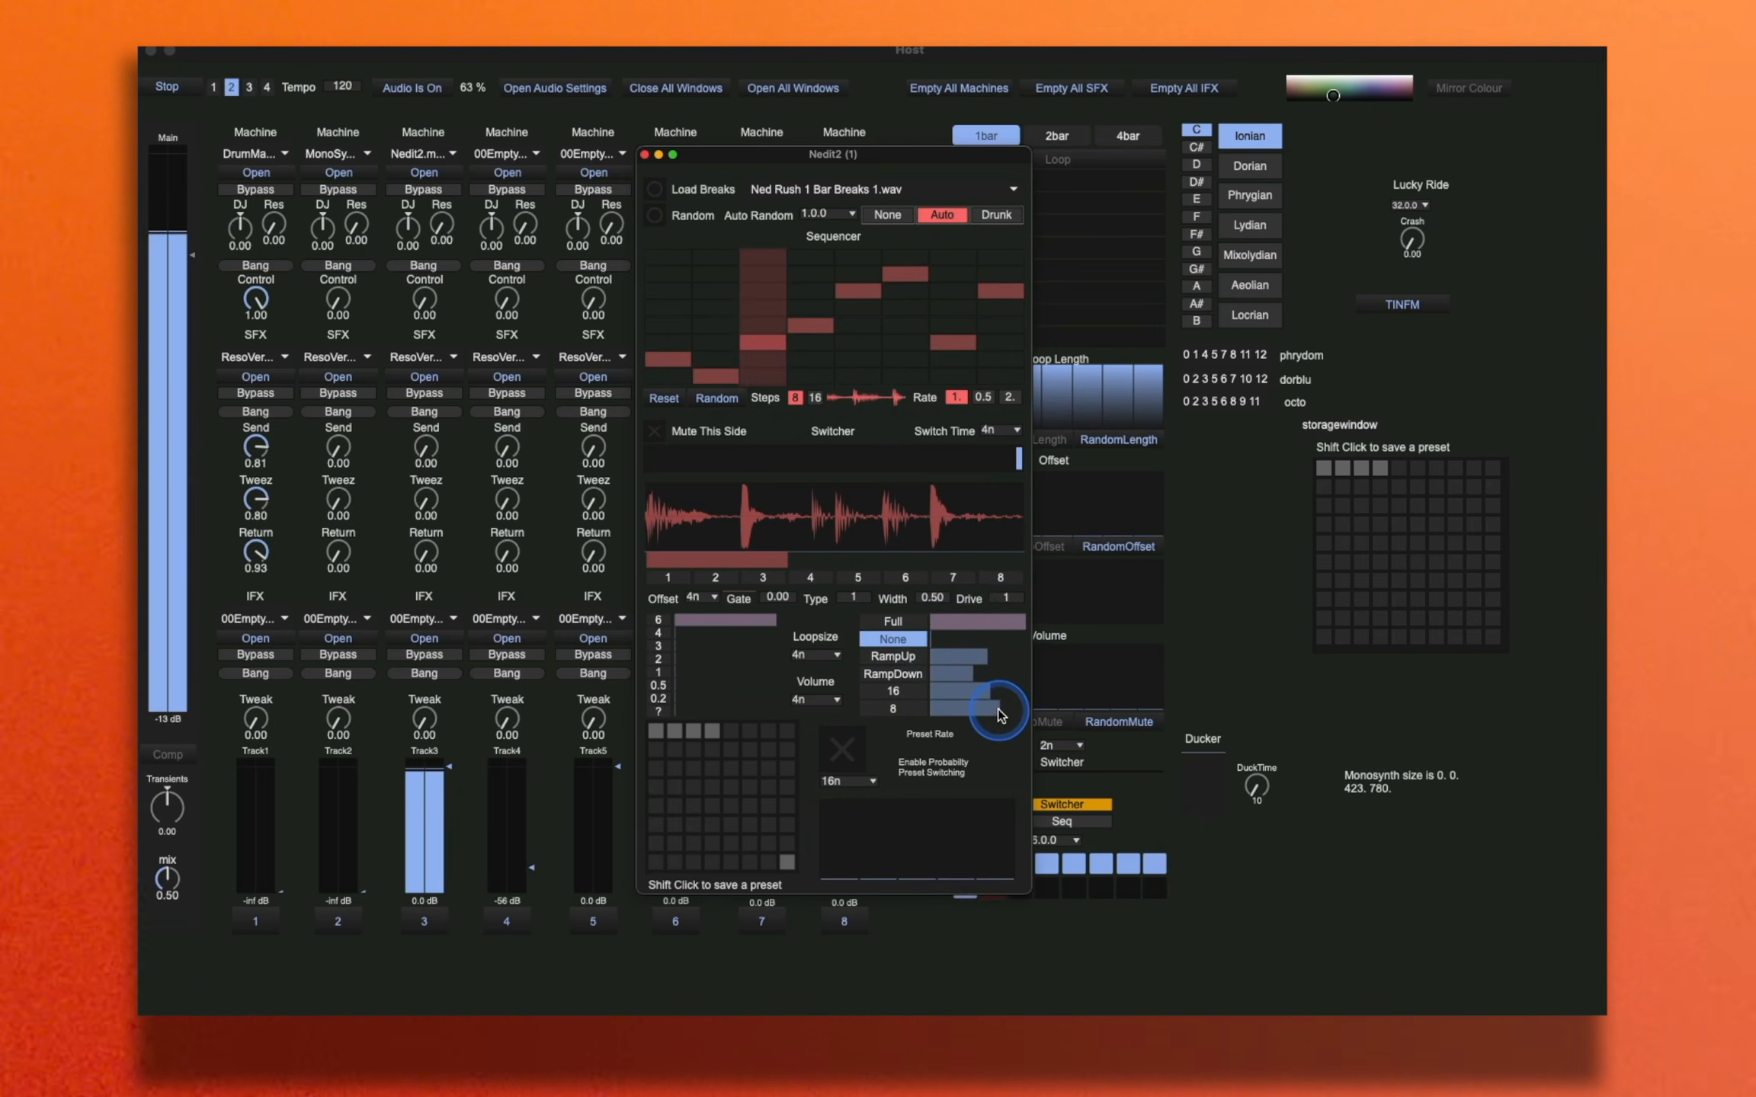
{"action": "left_click_drag", "start_coordinate": [950, 642], "coordinate": [966, 641]}
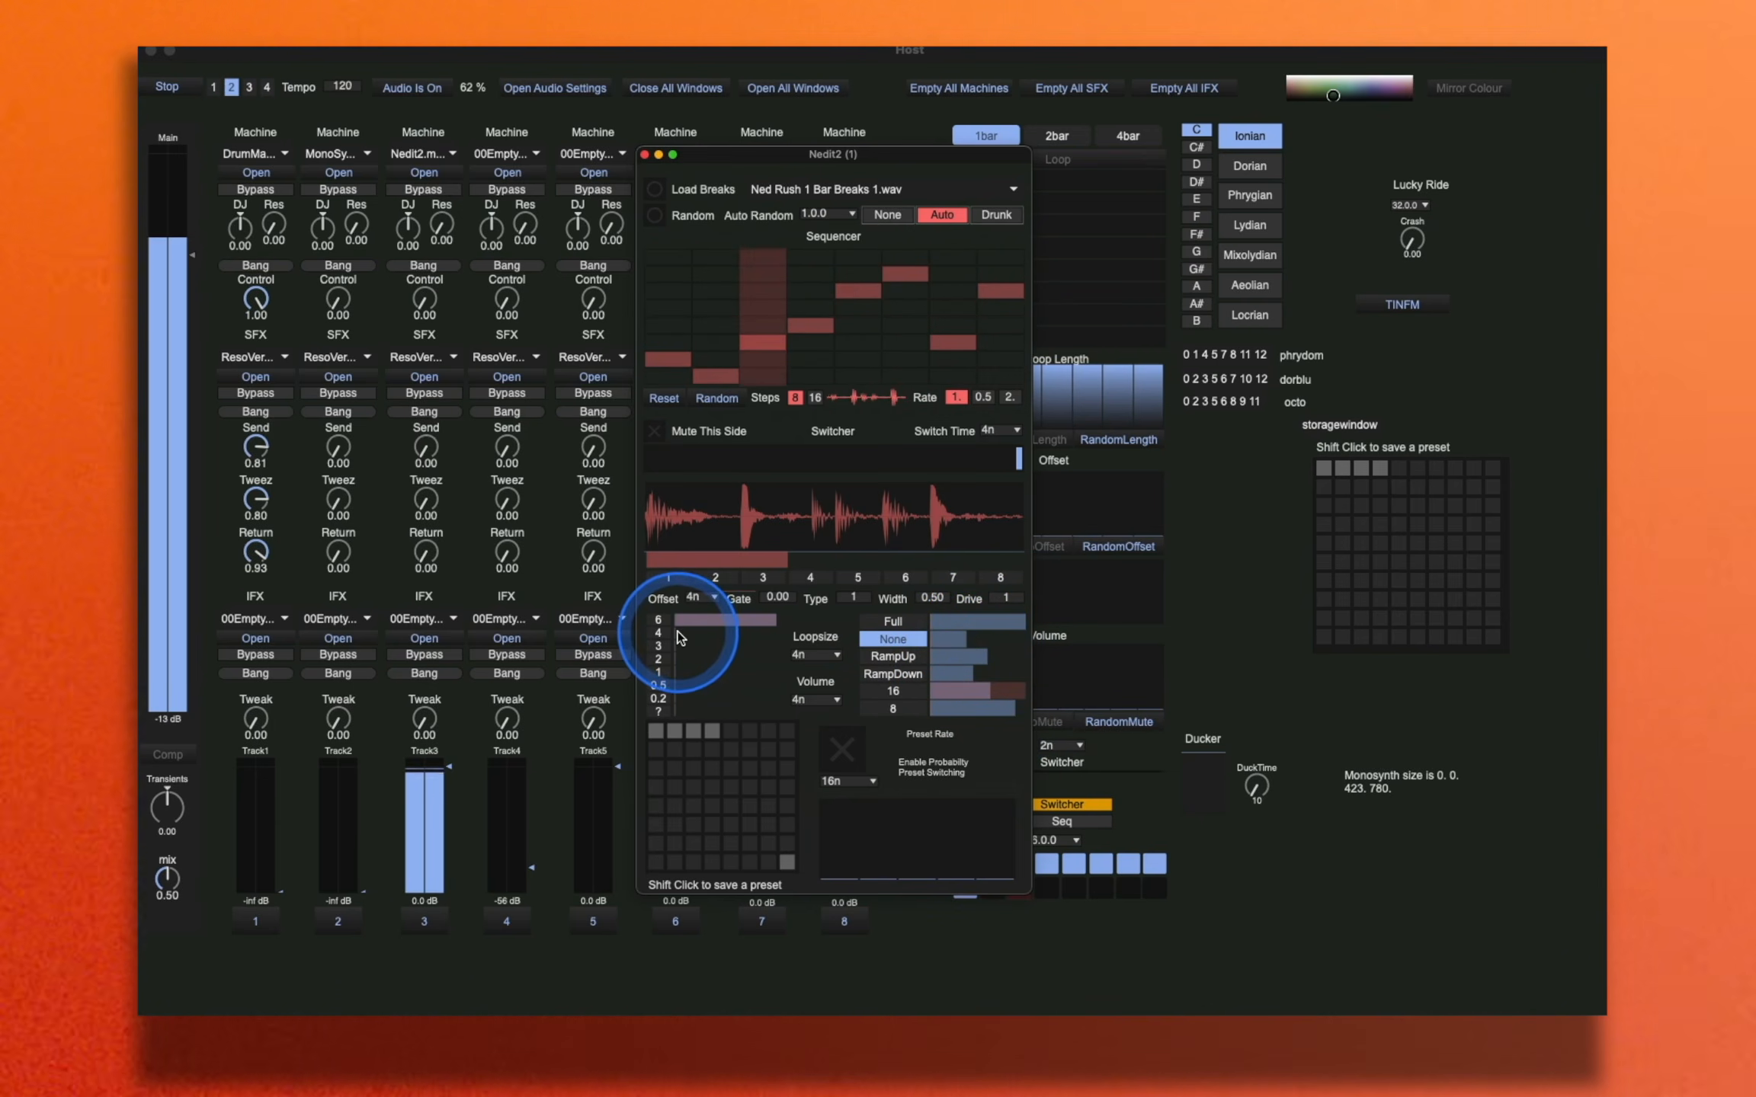
{"action": "left_click_drag", "start_coordinate": [683, 634], "coordinate": [732, 677]}
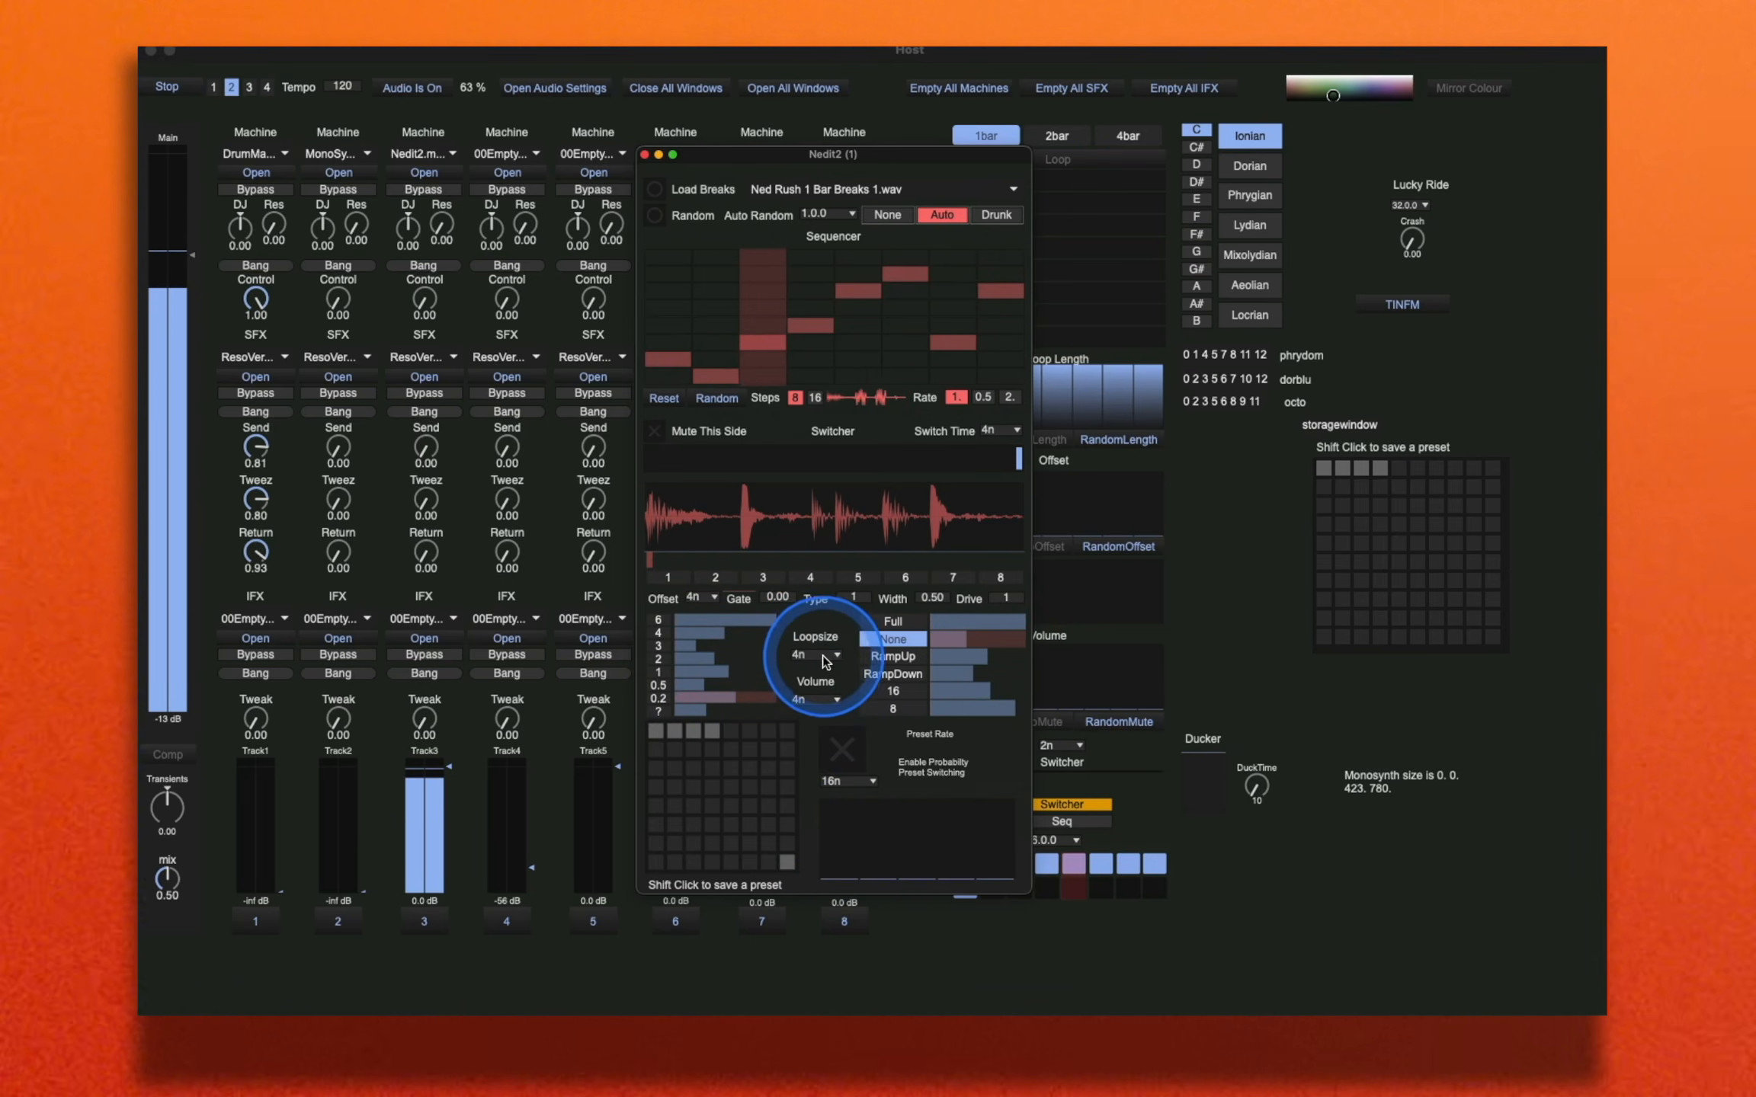
Step: Set the looper's Loopsize rate to 8n, trying 16n first, and its Volume rate to 8n
{"action": "left_click", "coordinate": [822, 655]}
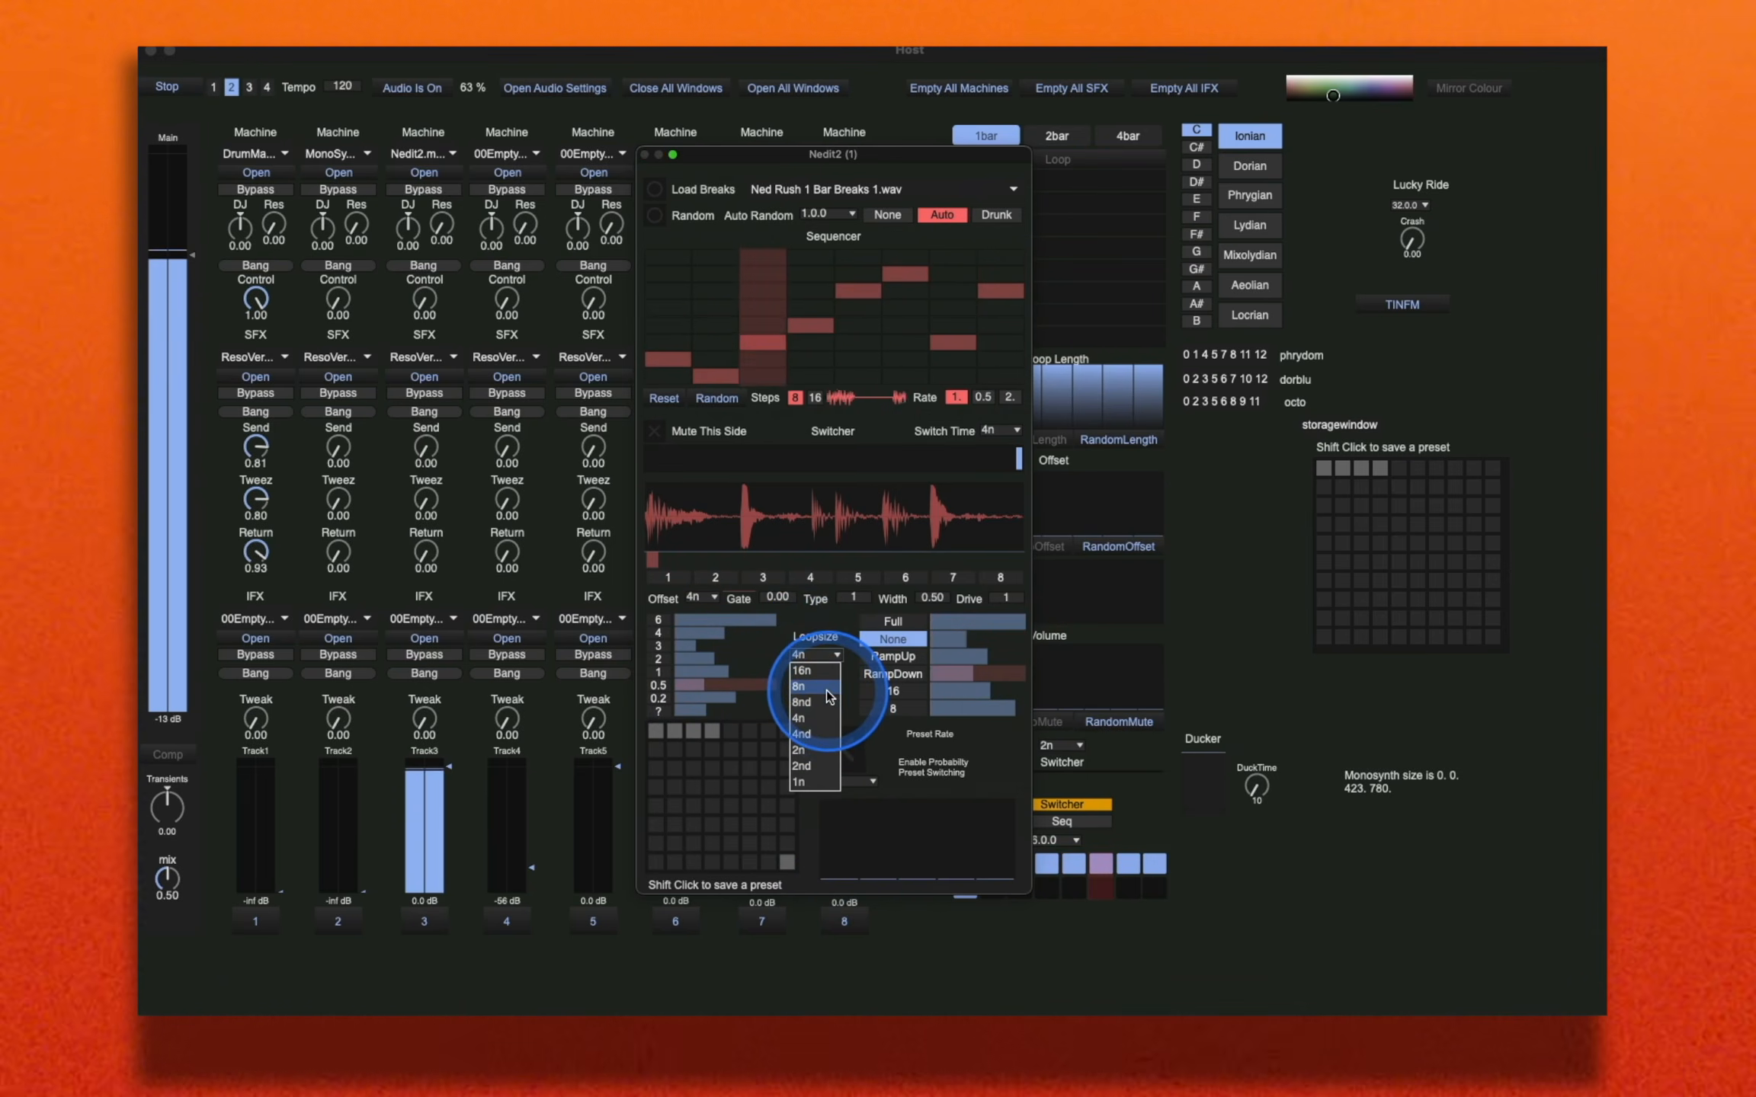
{"action": "left_click", "coordinate": [815, 671]}
{"action": "left_click", "coordinate": [821, 657]}
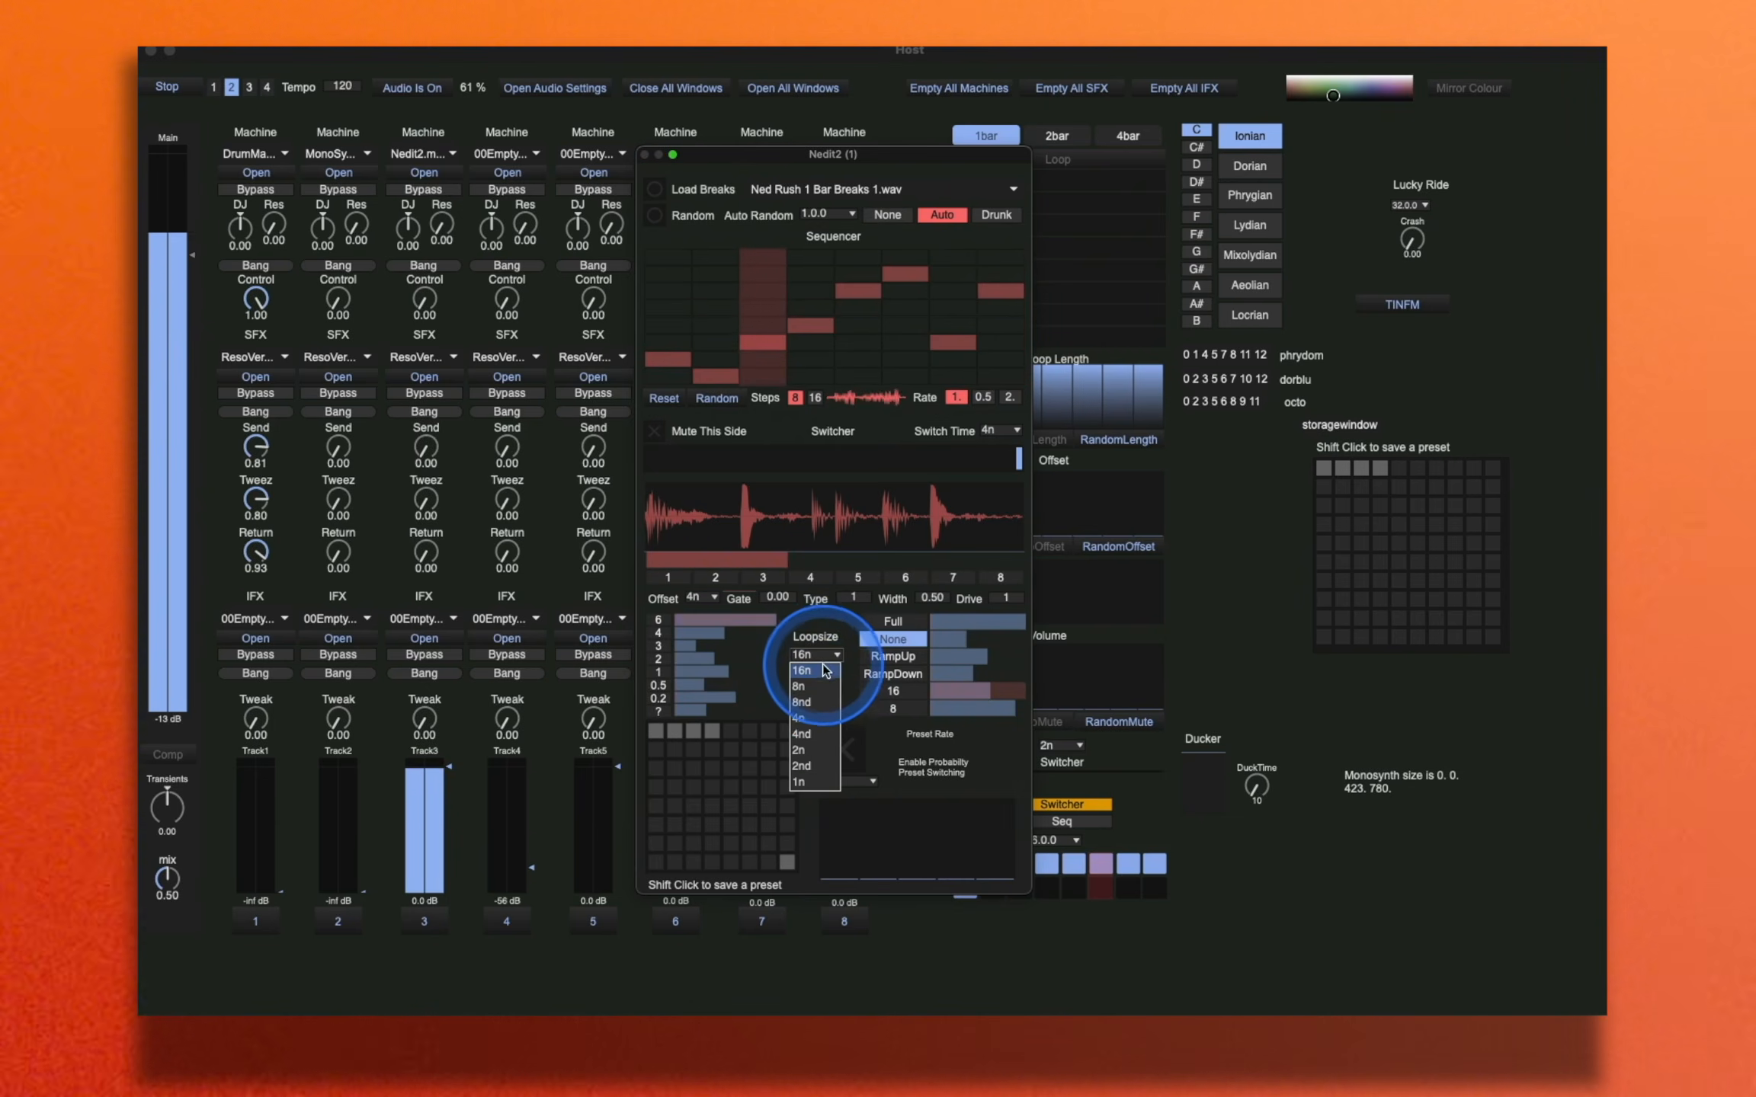
{"action": "left_click", "coordinate": [825, 684]}
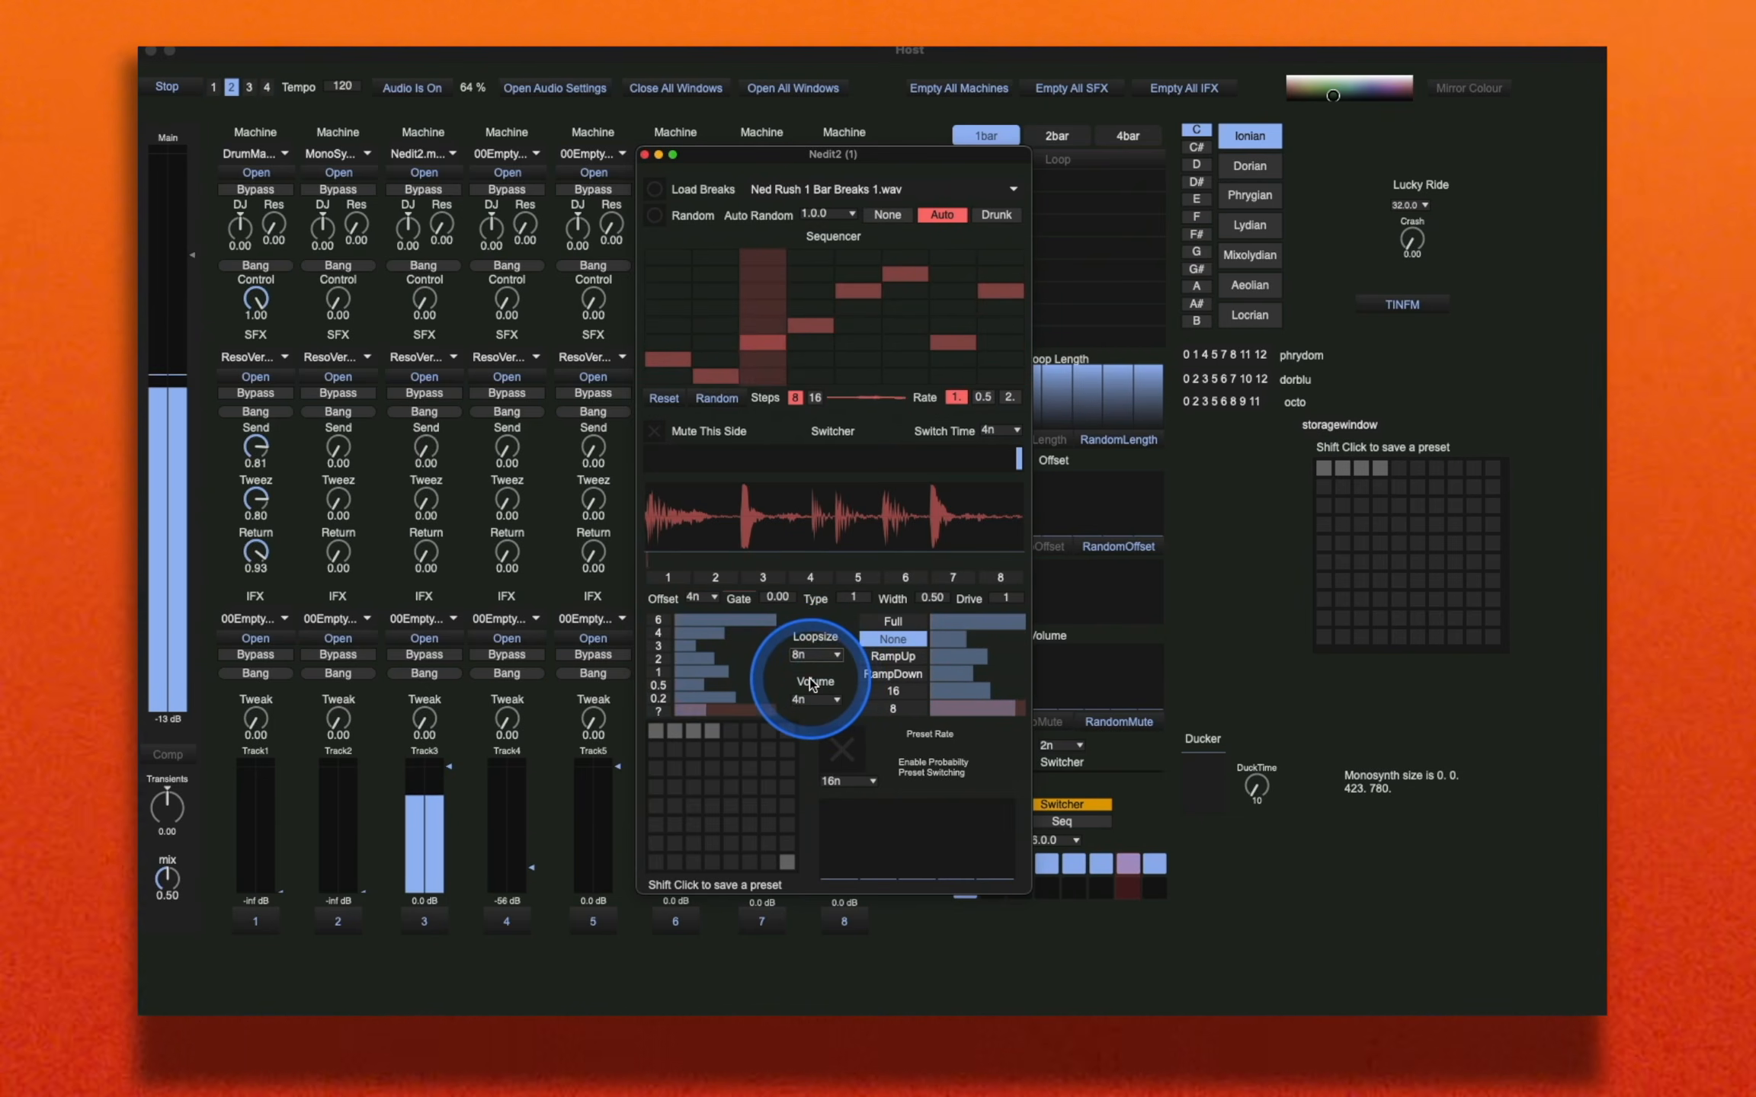
{"action": "left_click", "coordinate": [818, 697]}
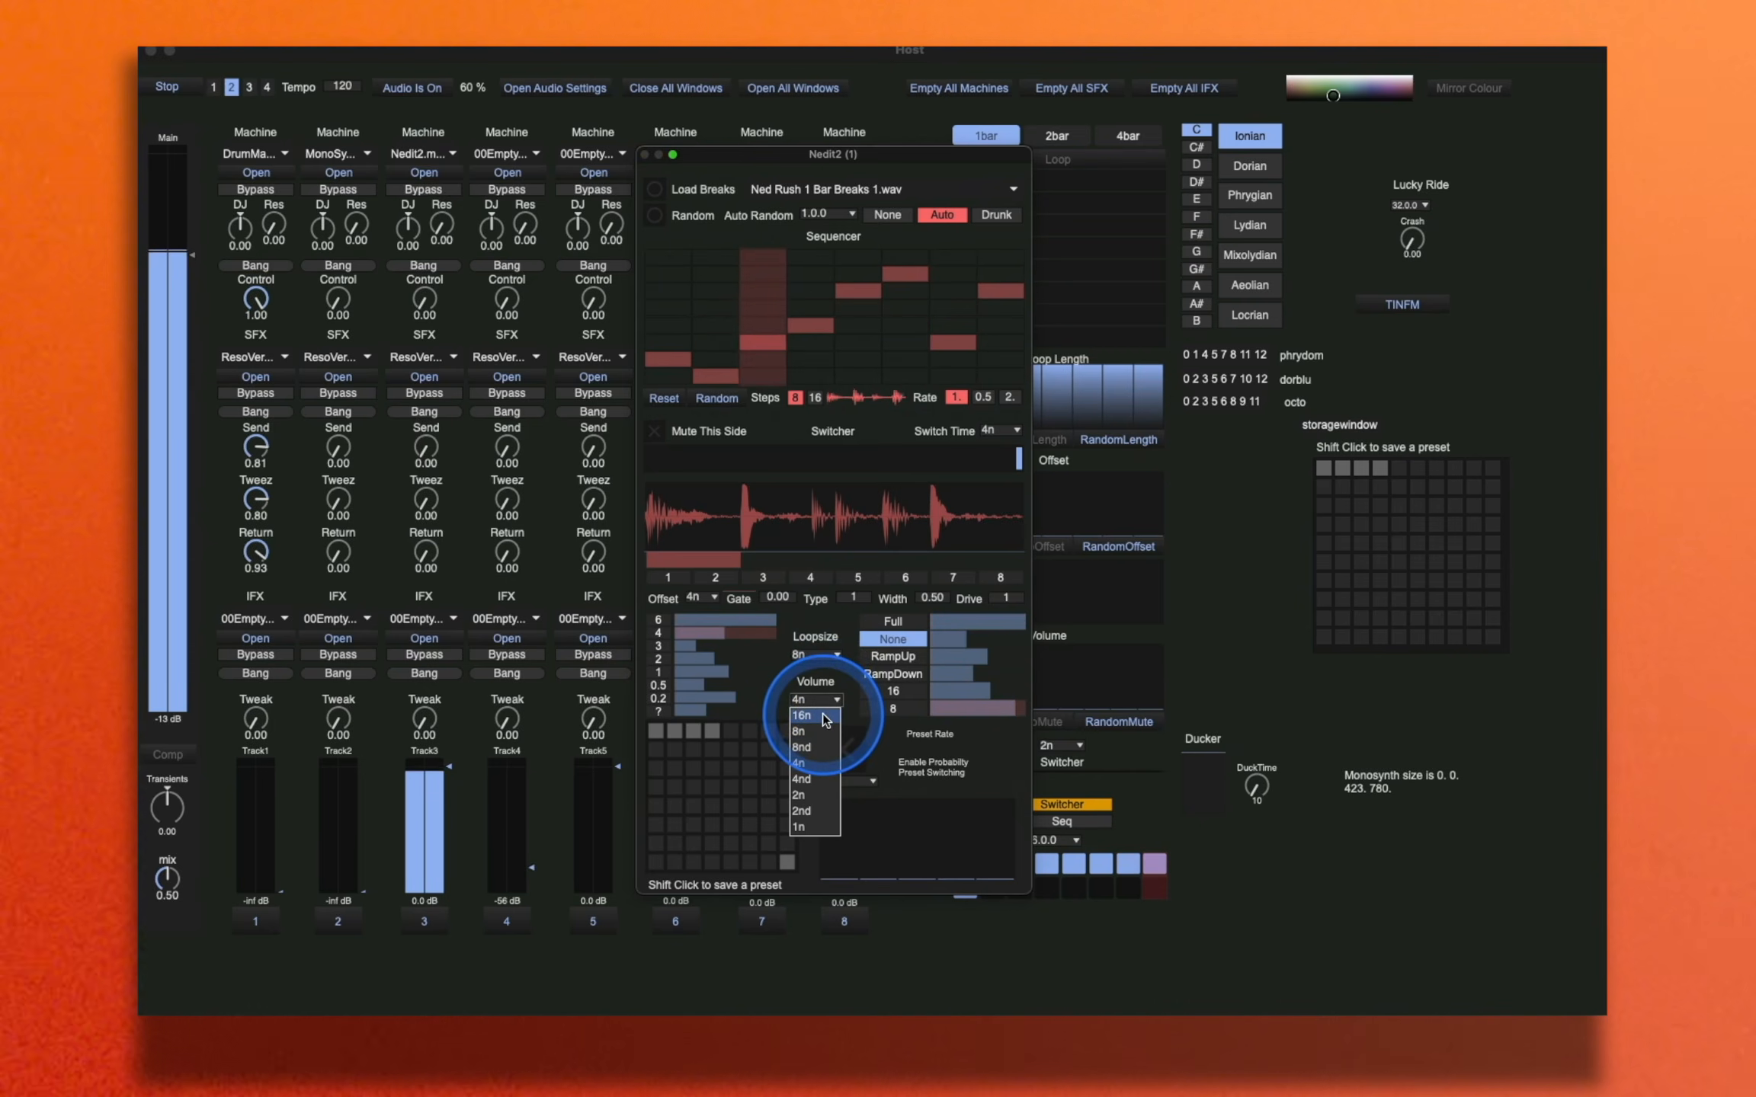
{"action": "left_click", "coordinate": [823, 718]}
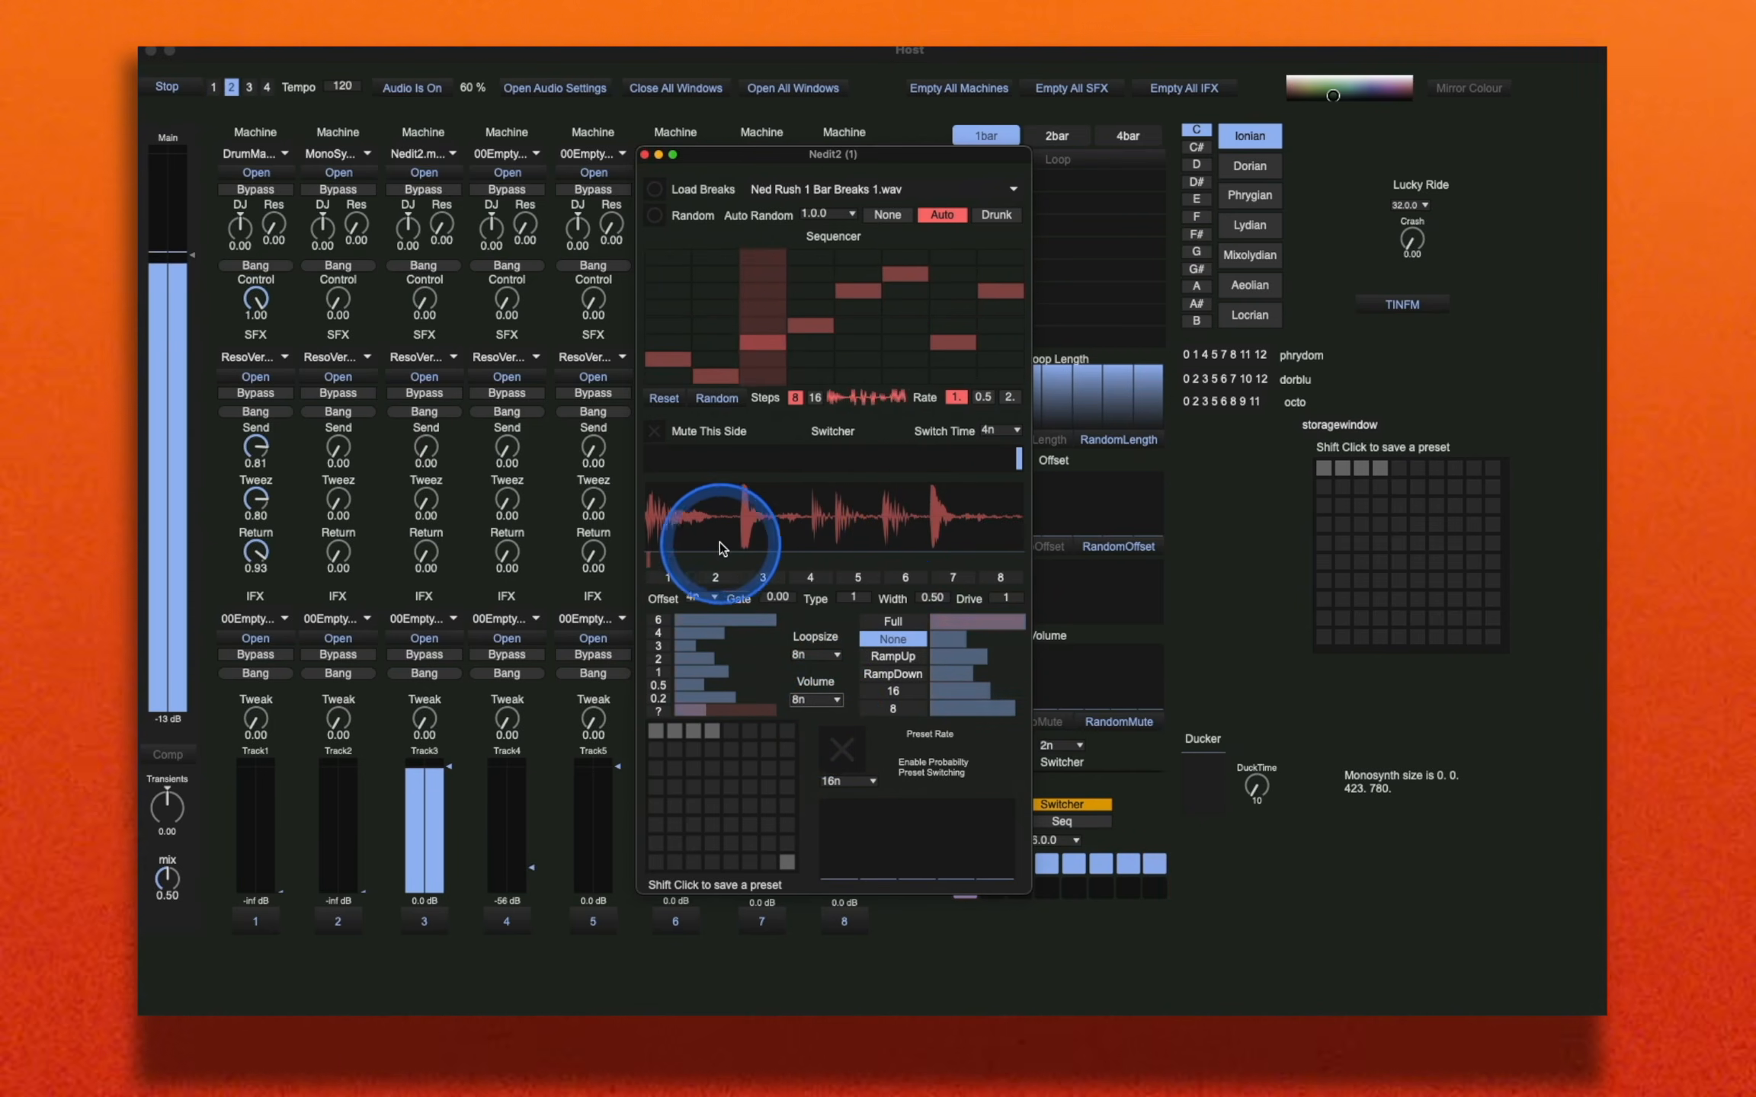
Step: Fix the loop start on slice 2 and on slice 3, and draw start probabilities across the waveform
{"action": "left_click", "coordinate": [725, 580]}
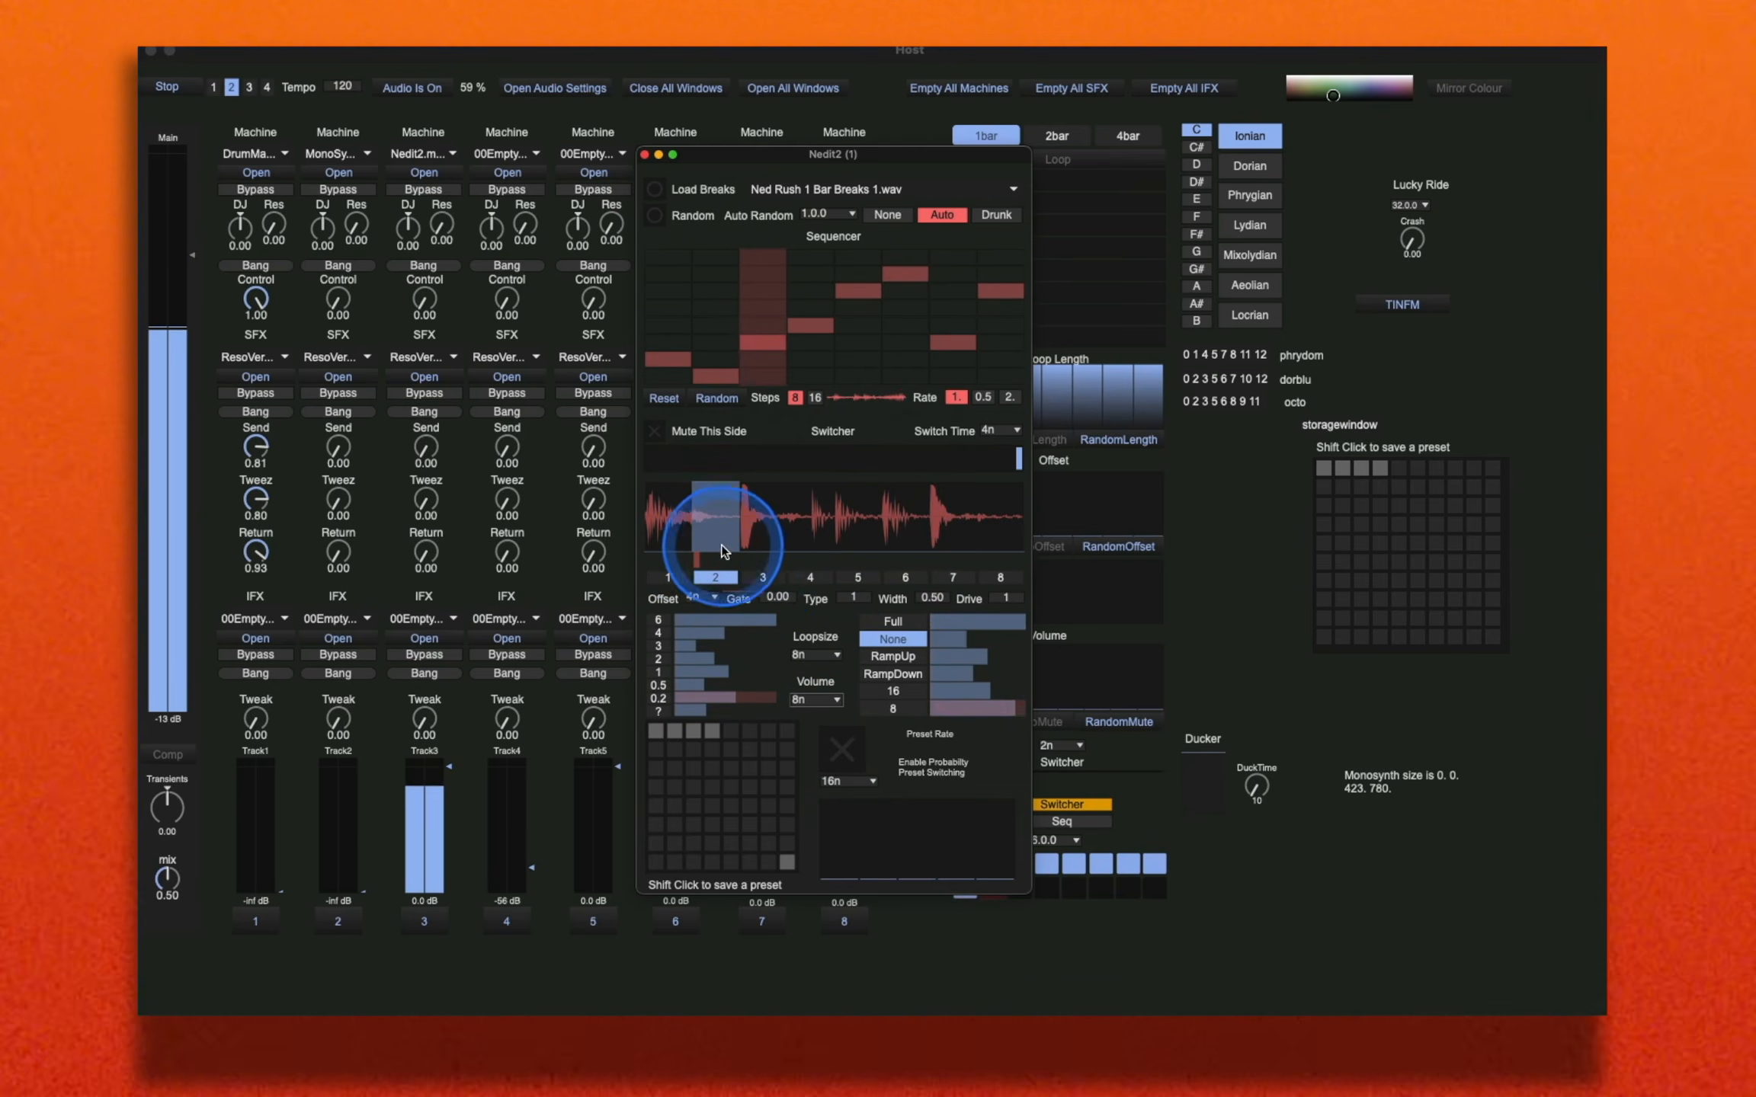
{"action": "left_click", "coordinate": [765, 578]}
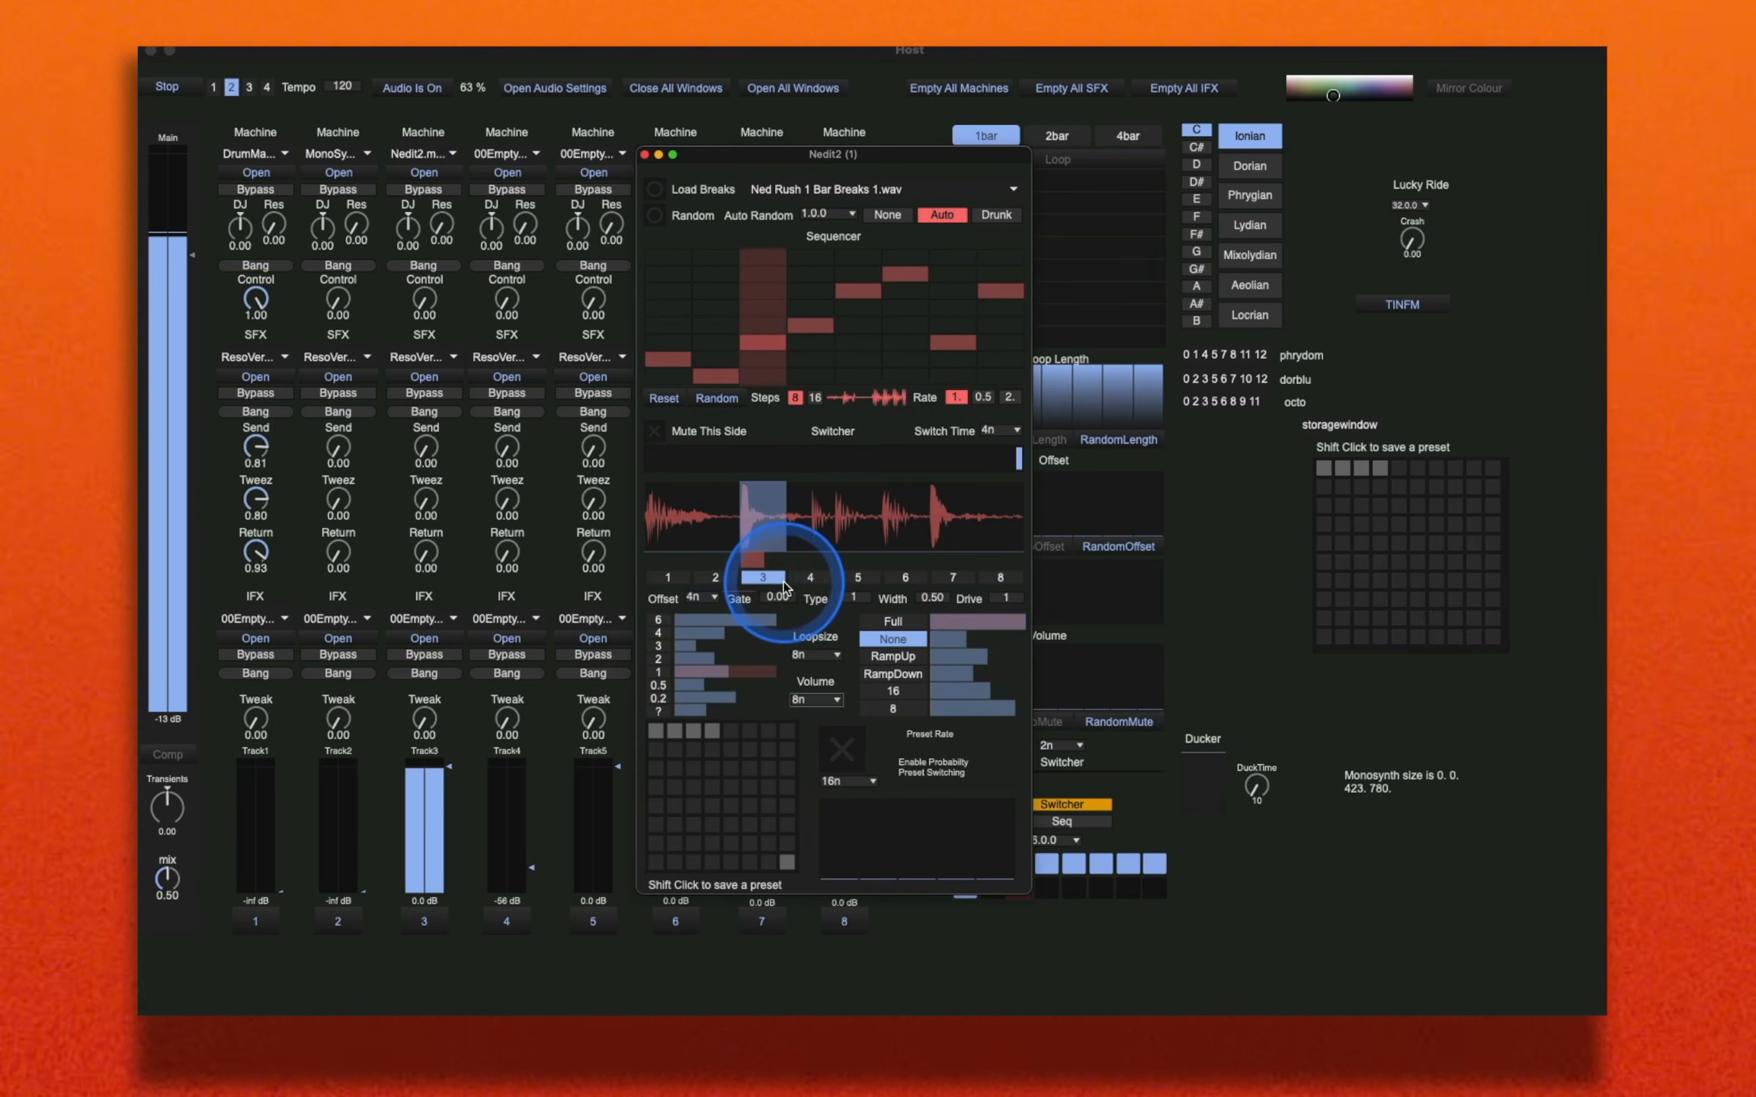
{"action": "mouse_move", "coordinate": [661, 527]}
{"action": "left_mouse_down"}
{"action": "mouse_move", "coordinate": [688, 490]}
{"action": "mouse_move", "coordinate": [981, 486]}
{"action": "mouse_move", "coordinate": [1003, 532]}
{"action": "mouse_move", "coordinate": [774, 518]}
{"action": "mouse_move", "coordinate": [763, 480]}
{"action": "mouse_move", "coordinate": [662, 499]}
{"action": "left_mouse_up"}
{"action": "mouse_move", "coordinate": [916, 500]}
{"action": "left_mouse_down"}
{"action": "mouse_move", "coordinate": [950, 527]}
{"action": "mouse_move", "coordinate": [917, 531]}
{"action": "mouse_move", "coordinate": [940, 646]}
{"action": "mouse_move", "coordinate": [893, 660]}
{"action": "mouse_move", "coordinate": [937, 645]}
{"action": "left_mouse_up"}
Step: Move the Switcher to about the middle and adjust the ? loop-length probability and the Gate amount
{"action": "left_click_drag", "start_coordinate": [855, 459], "coordinate": [814, 457]}
{"action": "left_click", "coordinate": [733, 710]}
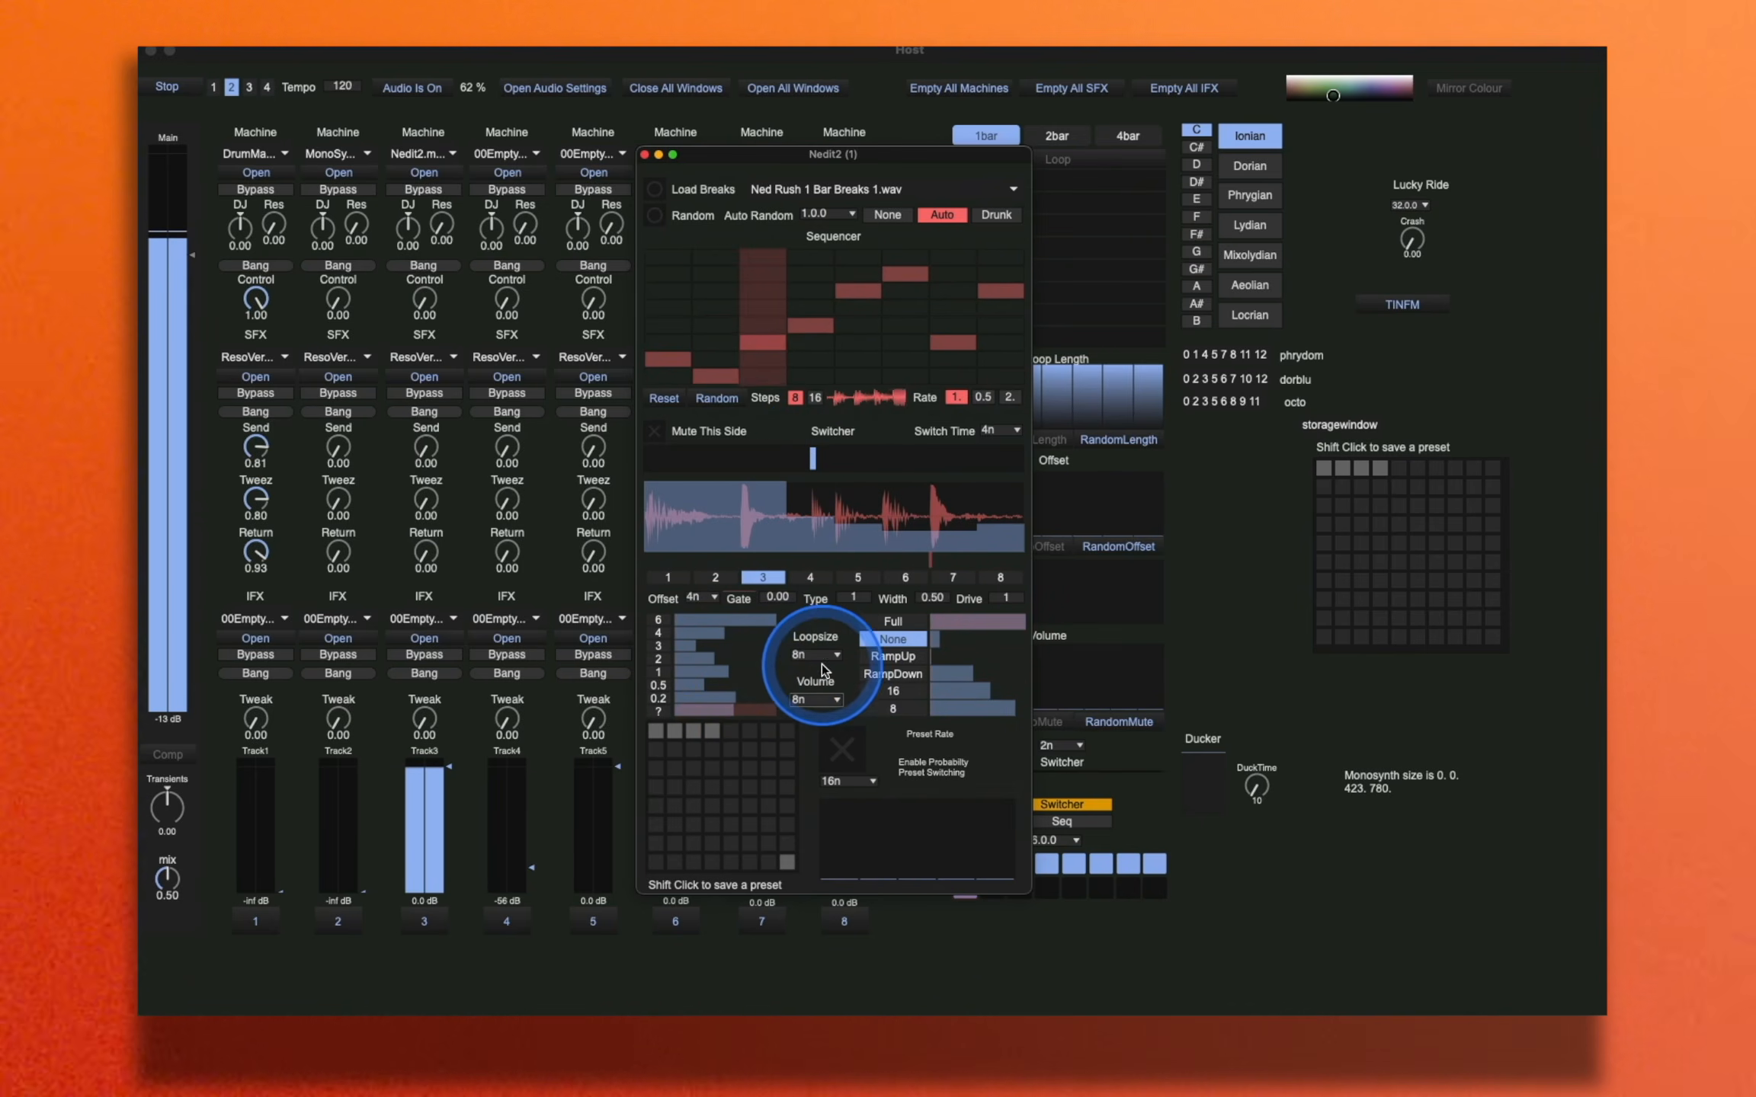
{"action": "mouse_move", "coordinate": [778, 595]}
{"action": "left_mouse_down"}
{"action": "mouse_move", "coordinate": [725, 593]}
{"action": "mouse_move", "coordinate": [805, 582]}
{"action": "left_mouse_up"}
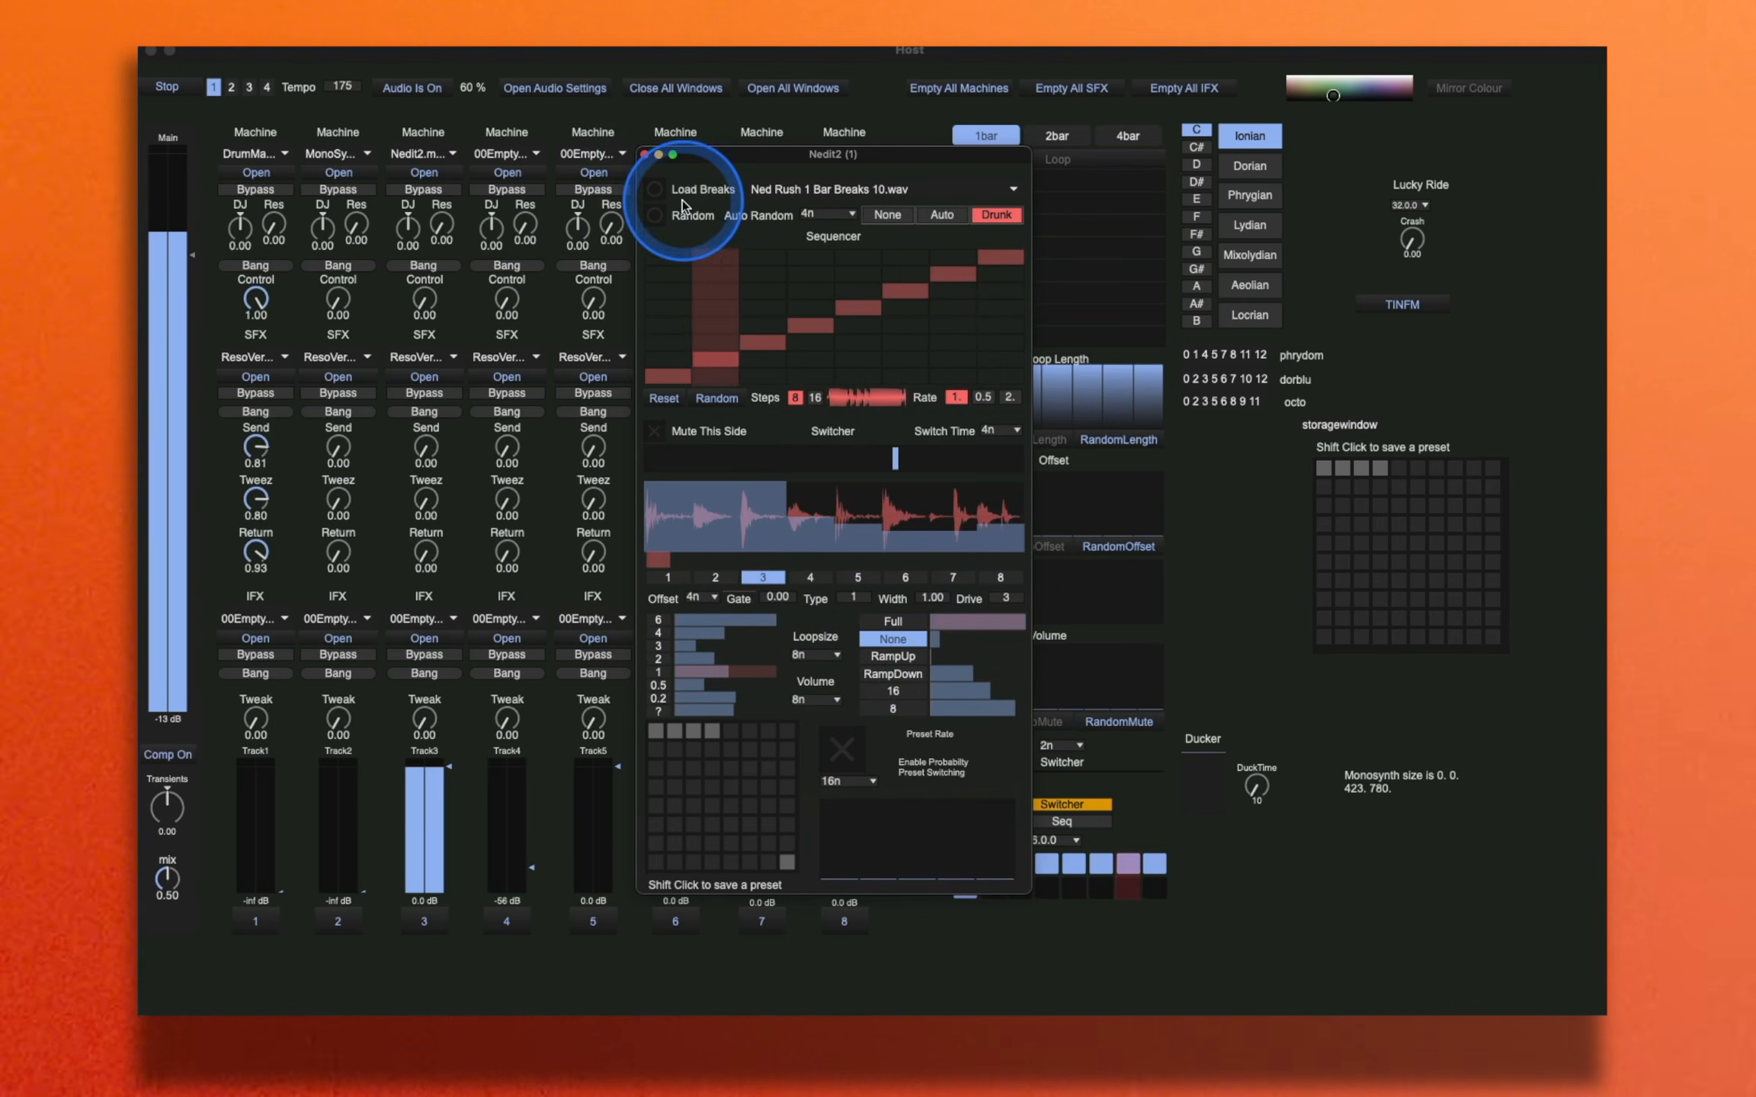
Step: Turn on Mute This Side, move the Switcher slightly past the middle and set the Switch Time to 16n
{"action": "left_click", "coordinate": [655, 434]}
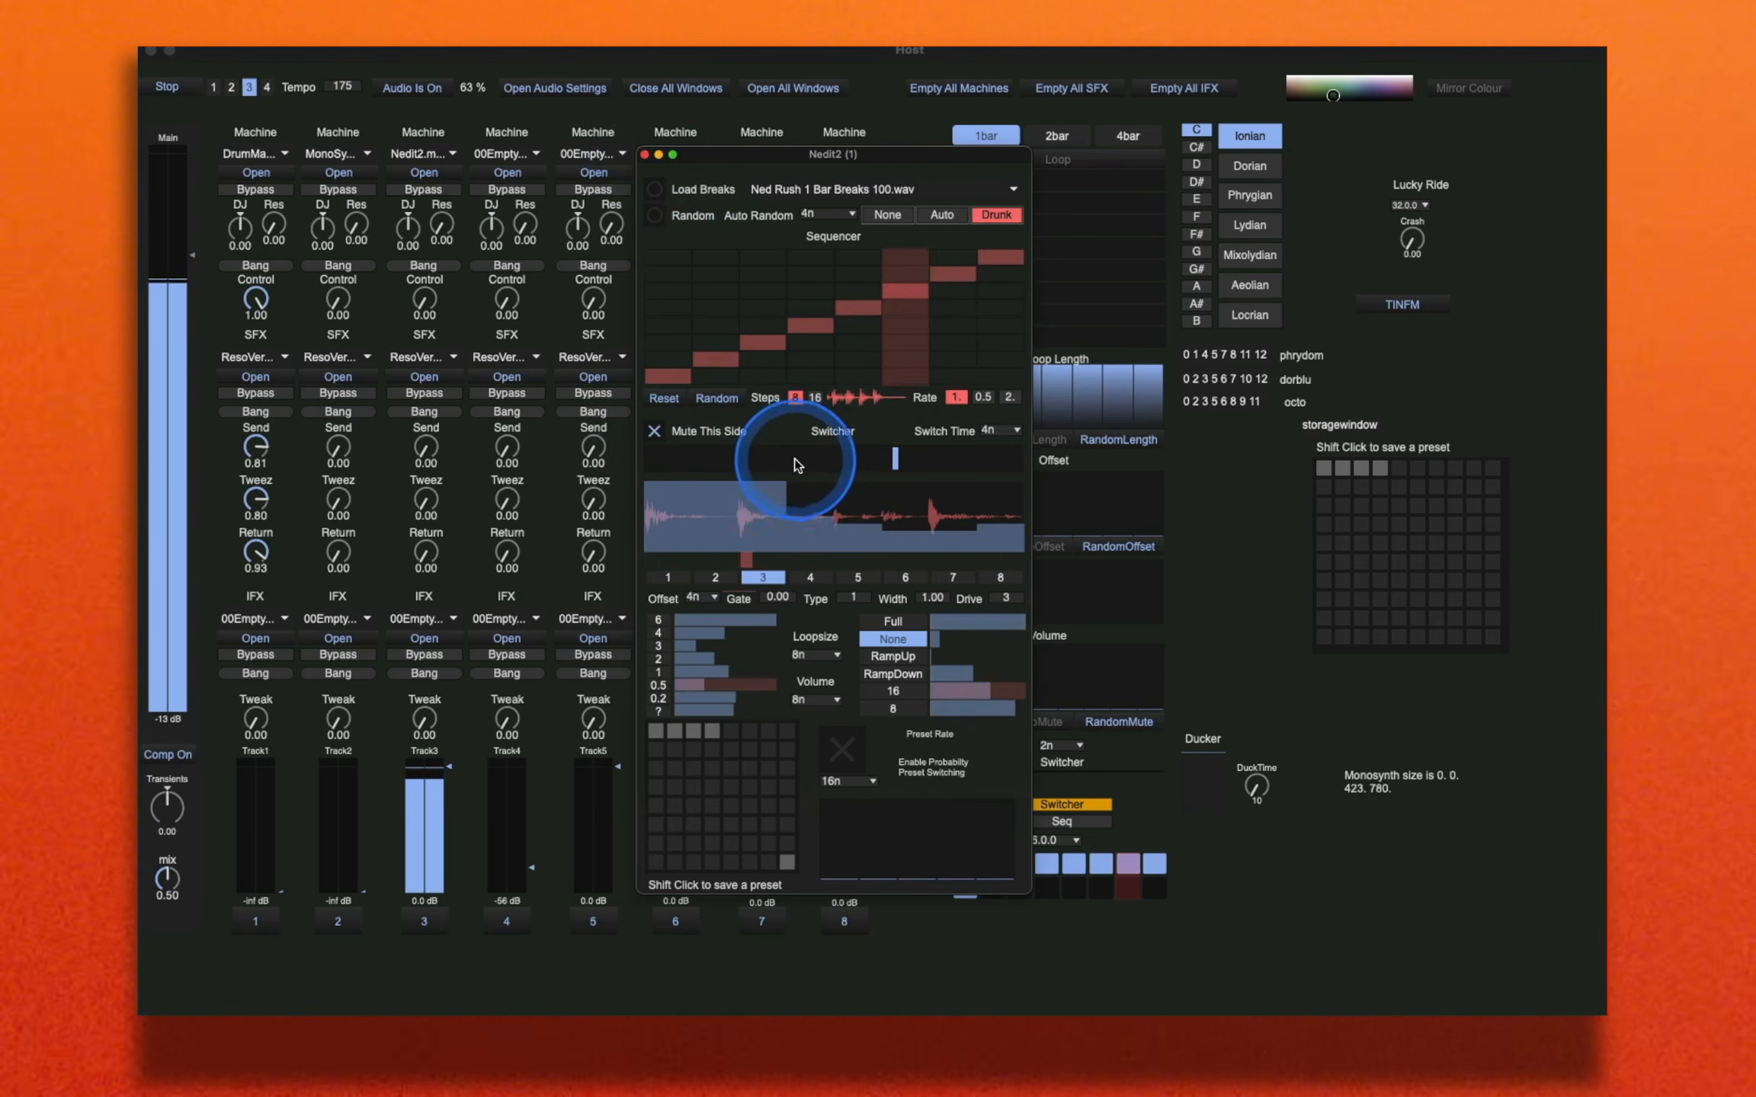
{"action": "left_click_drag", "start_coordinate": [895, 463], "coordinate": [854, 459]}
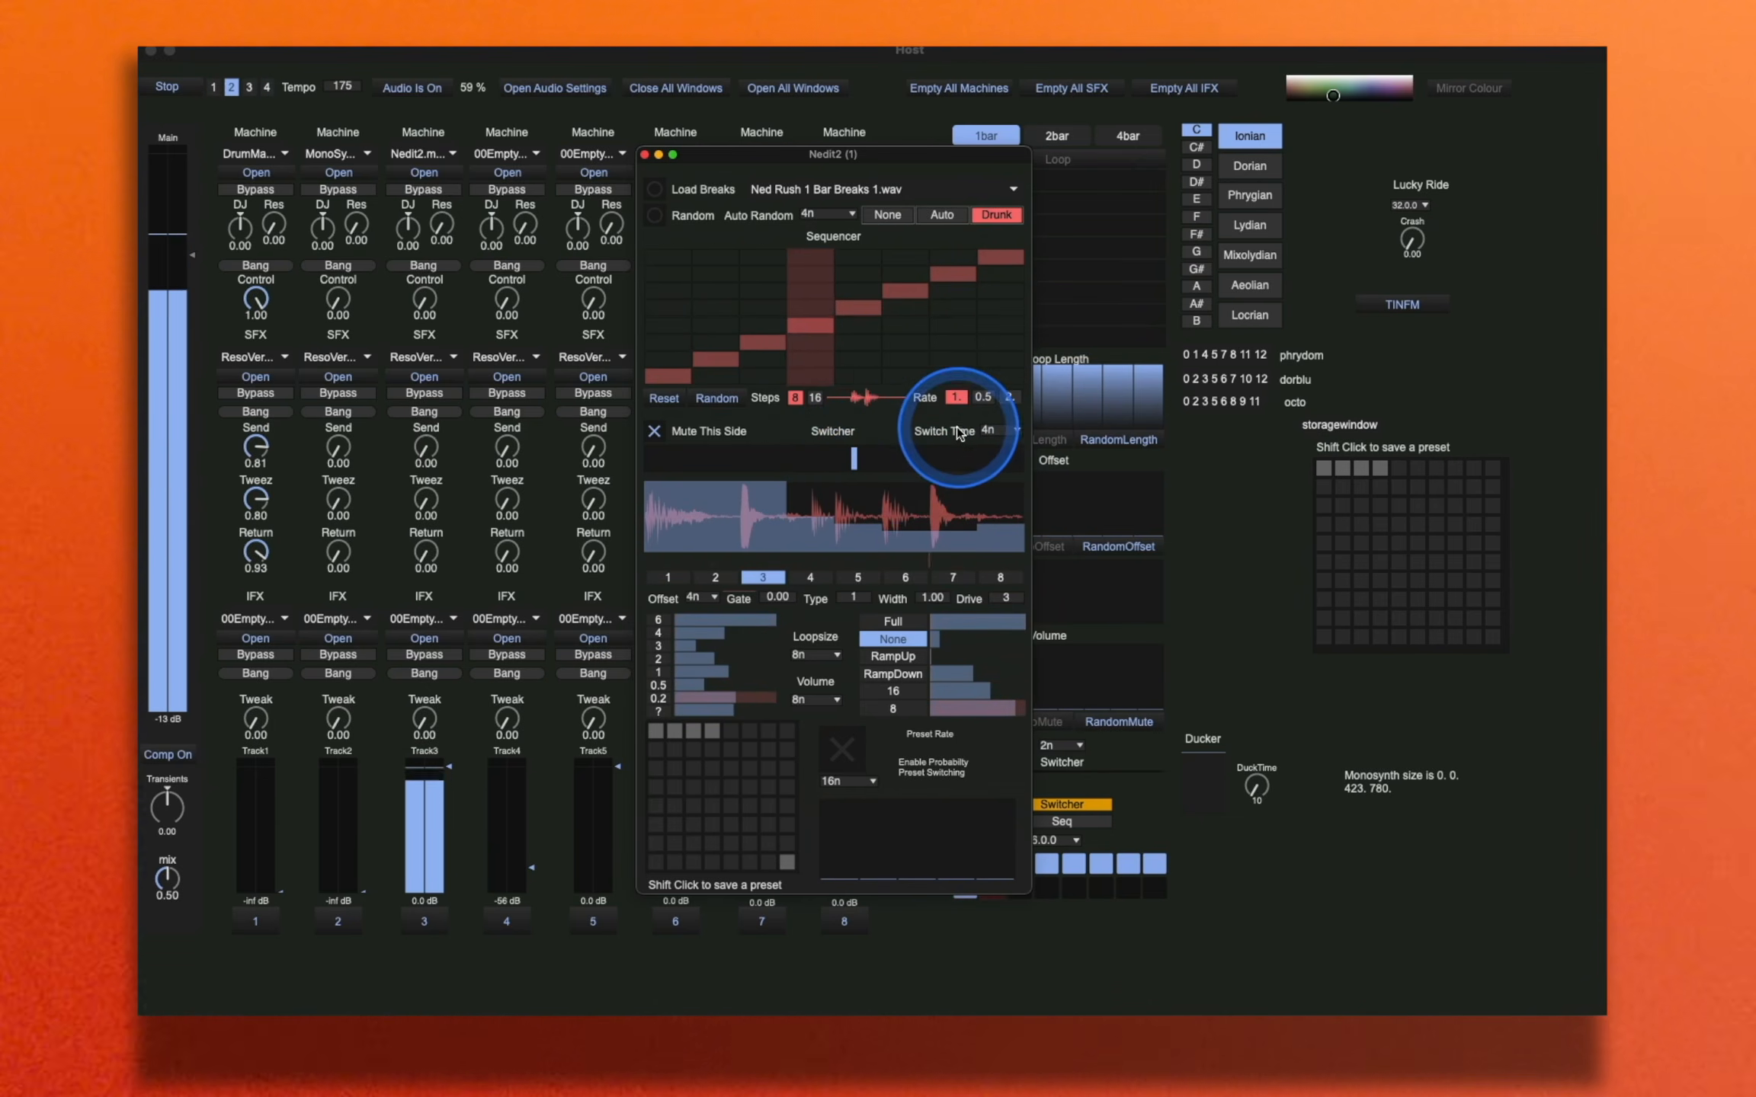
{"action": "left_click", "coordinate": [999, 430]}
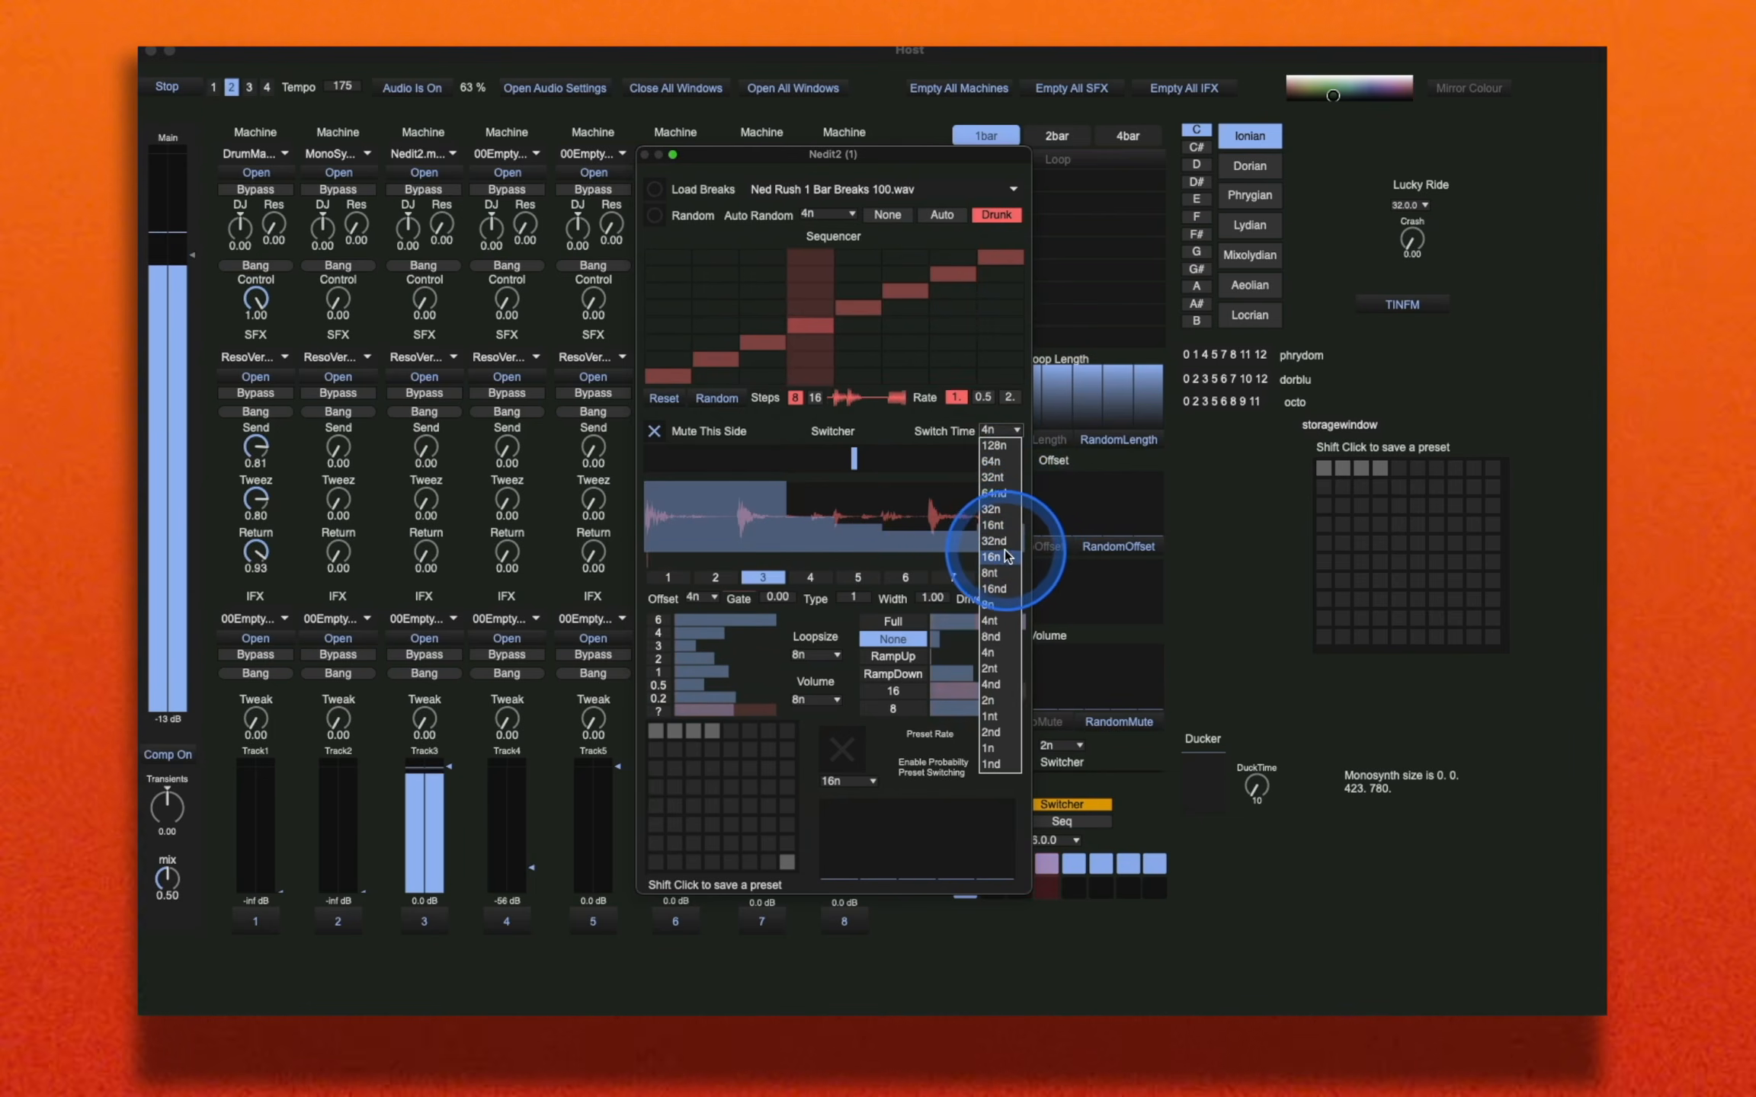
{"action": "left_click", "coordinate": [1001, 555]}
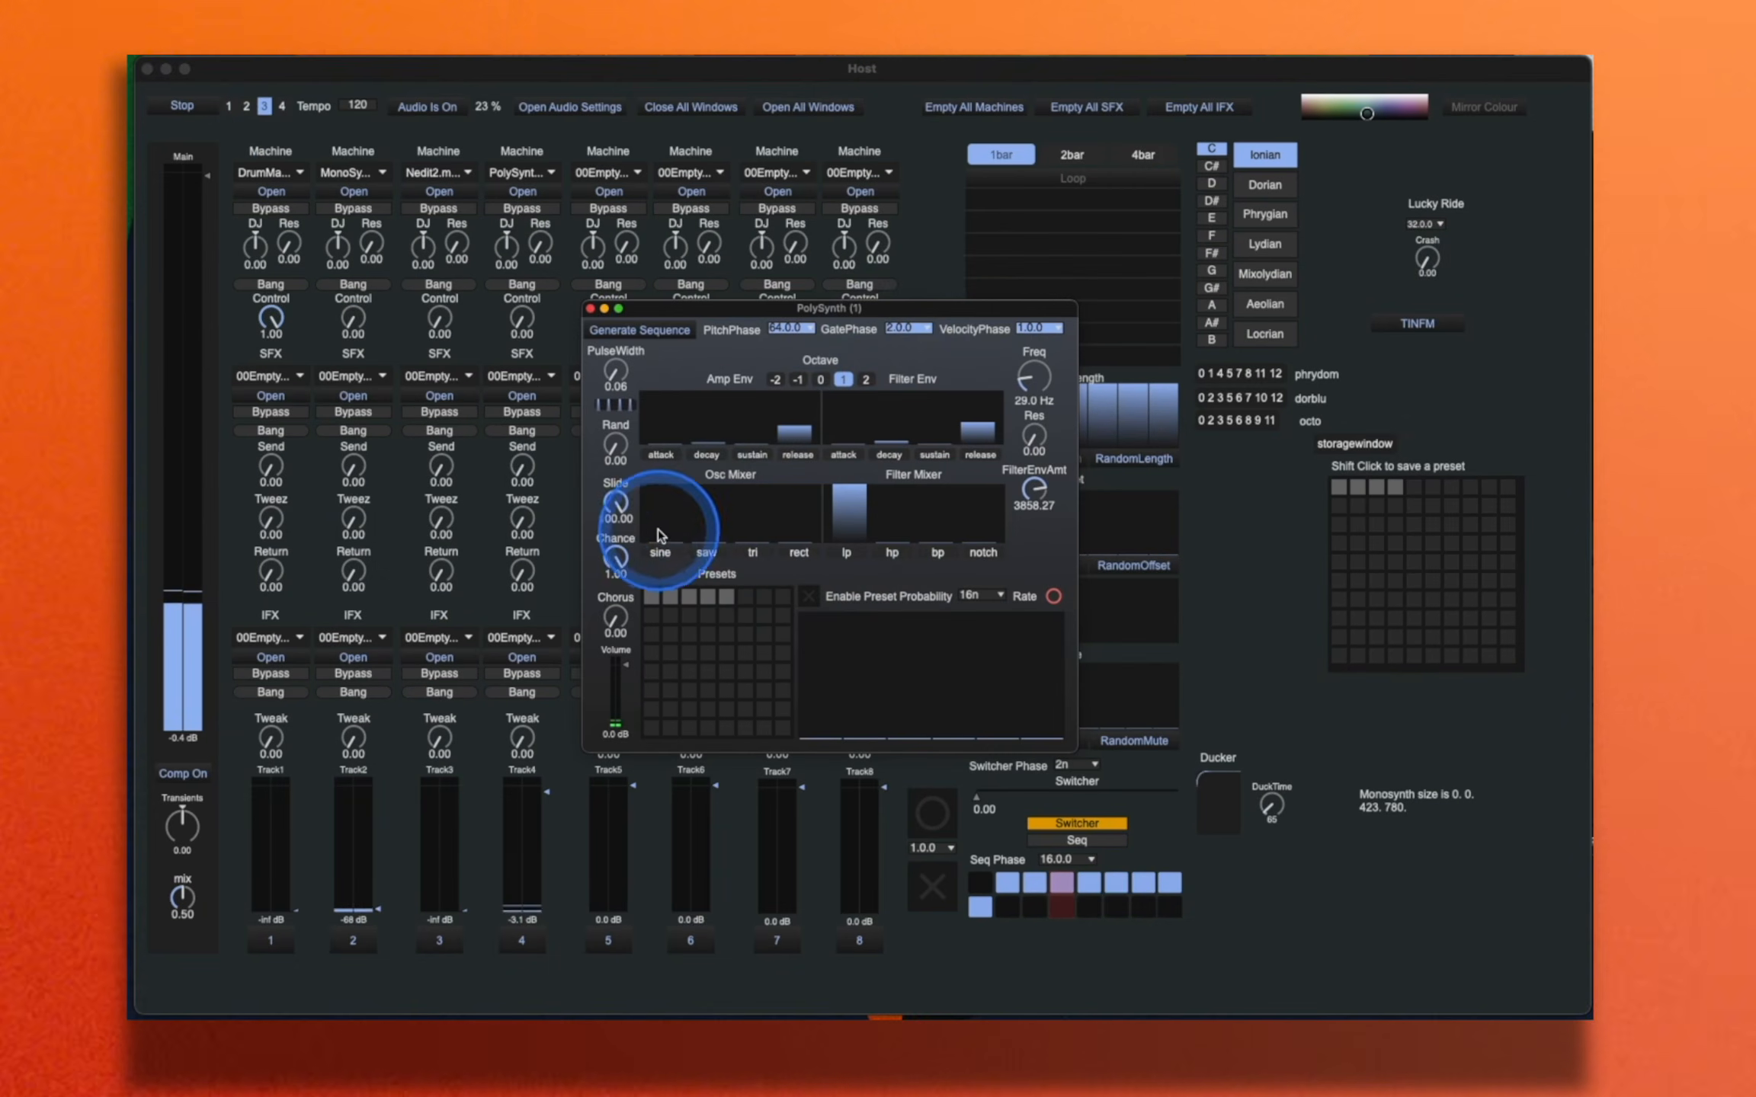
Step: Raise the PolySynth's sine oscillator, lengthen the amp envelope's decay and release, and set the filter Freq to 5.47 kHz
{"action": "mouse_move", "coordinate": [657, 530]}
{"action": "left_mouse_down"}
{"action": "mouse_move", "coordinate": [669, 503]}
{"action": "mouse_move", "coordinate": [781, 518]}
{"action": "mouse_move", "coordinate": [702, 550]}
{"action": "mouse_move", "coordinate": [701, 568]}
{"action": "left_mouse_up"}
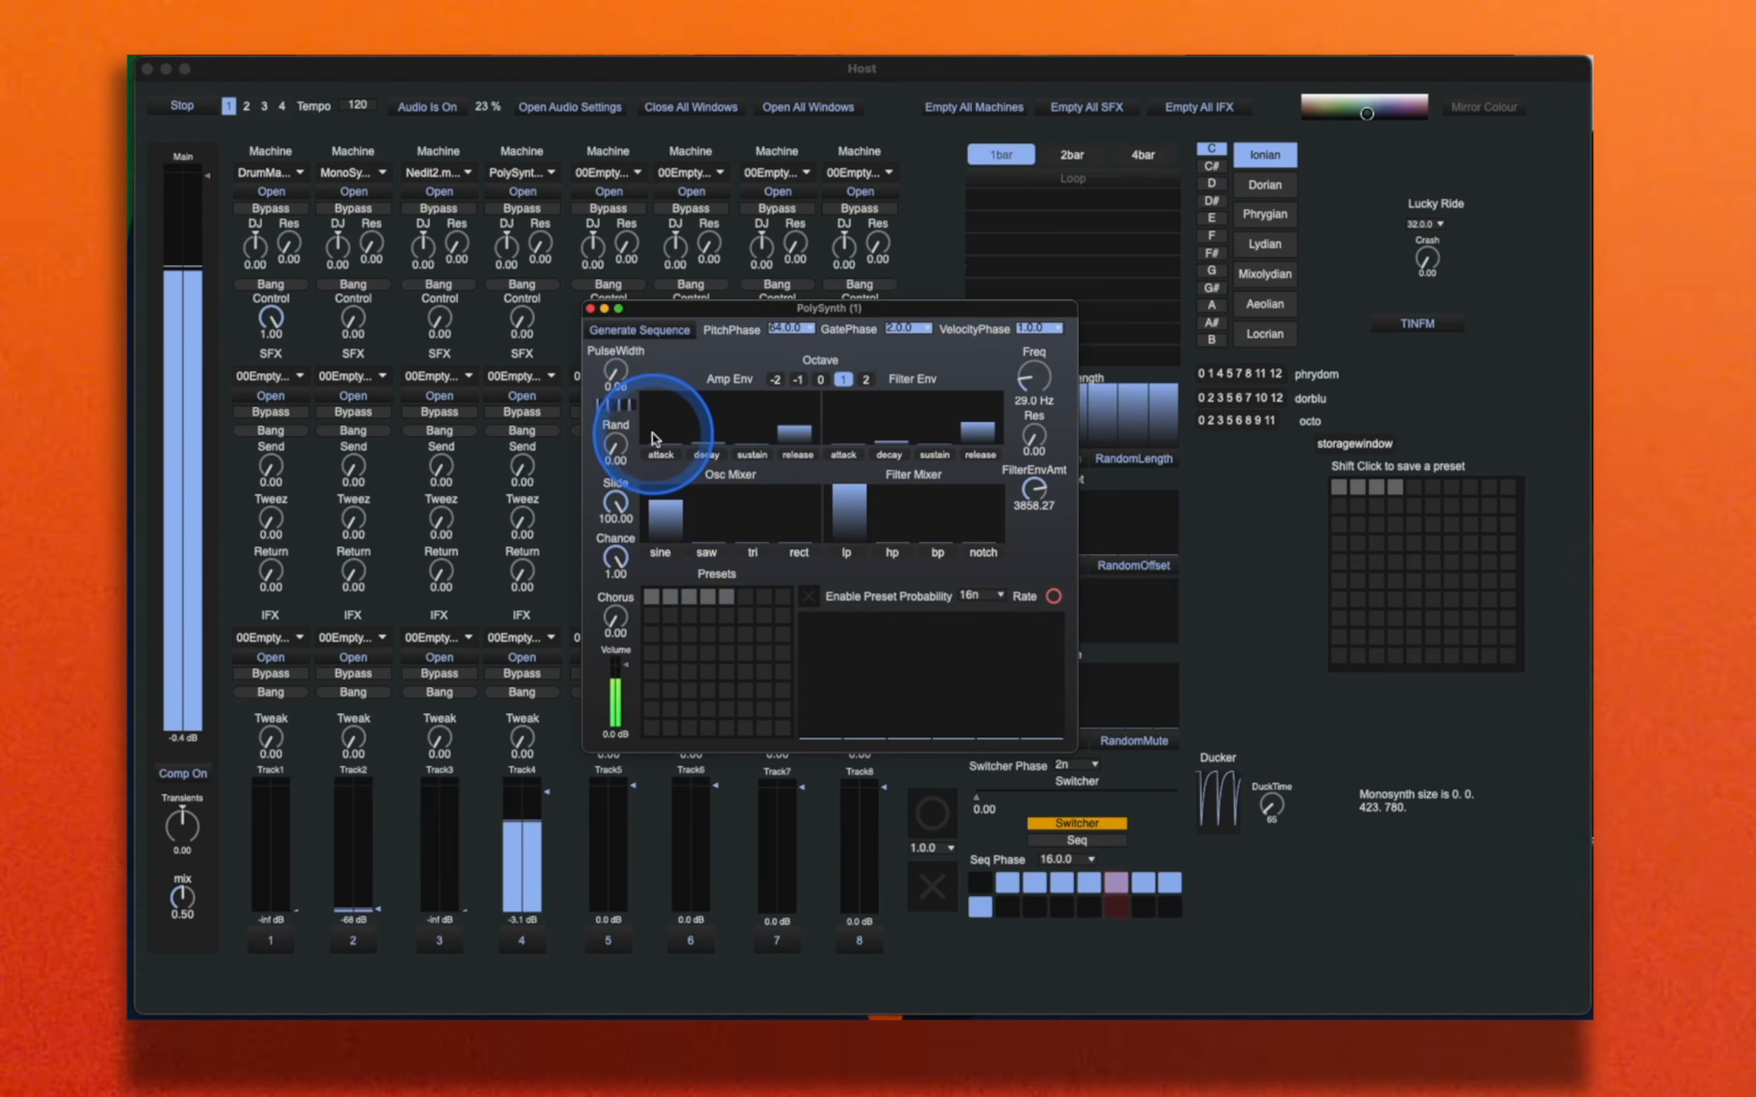
{"action": "mouse_move", "coordinate": [794, 484]}
{"action": "left_mouse_down"}
{"action": "mouse_move", "coordinate": [714, 456]}
{"action": "mouse_move", "coordinate": [717, 404]}
{"action": "mouse_move", "coordinate": [800, 412]}
{"action": "mouse_move", "coordinate": [671, 425]}
{"action": "mouse_move", "coordinate": [687, 440]}
{"action": "mouse_move", "coordinate": [936, 404]}
{"action": "left_mouse_up"}
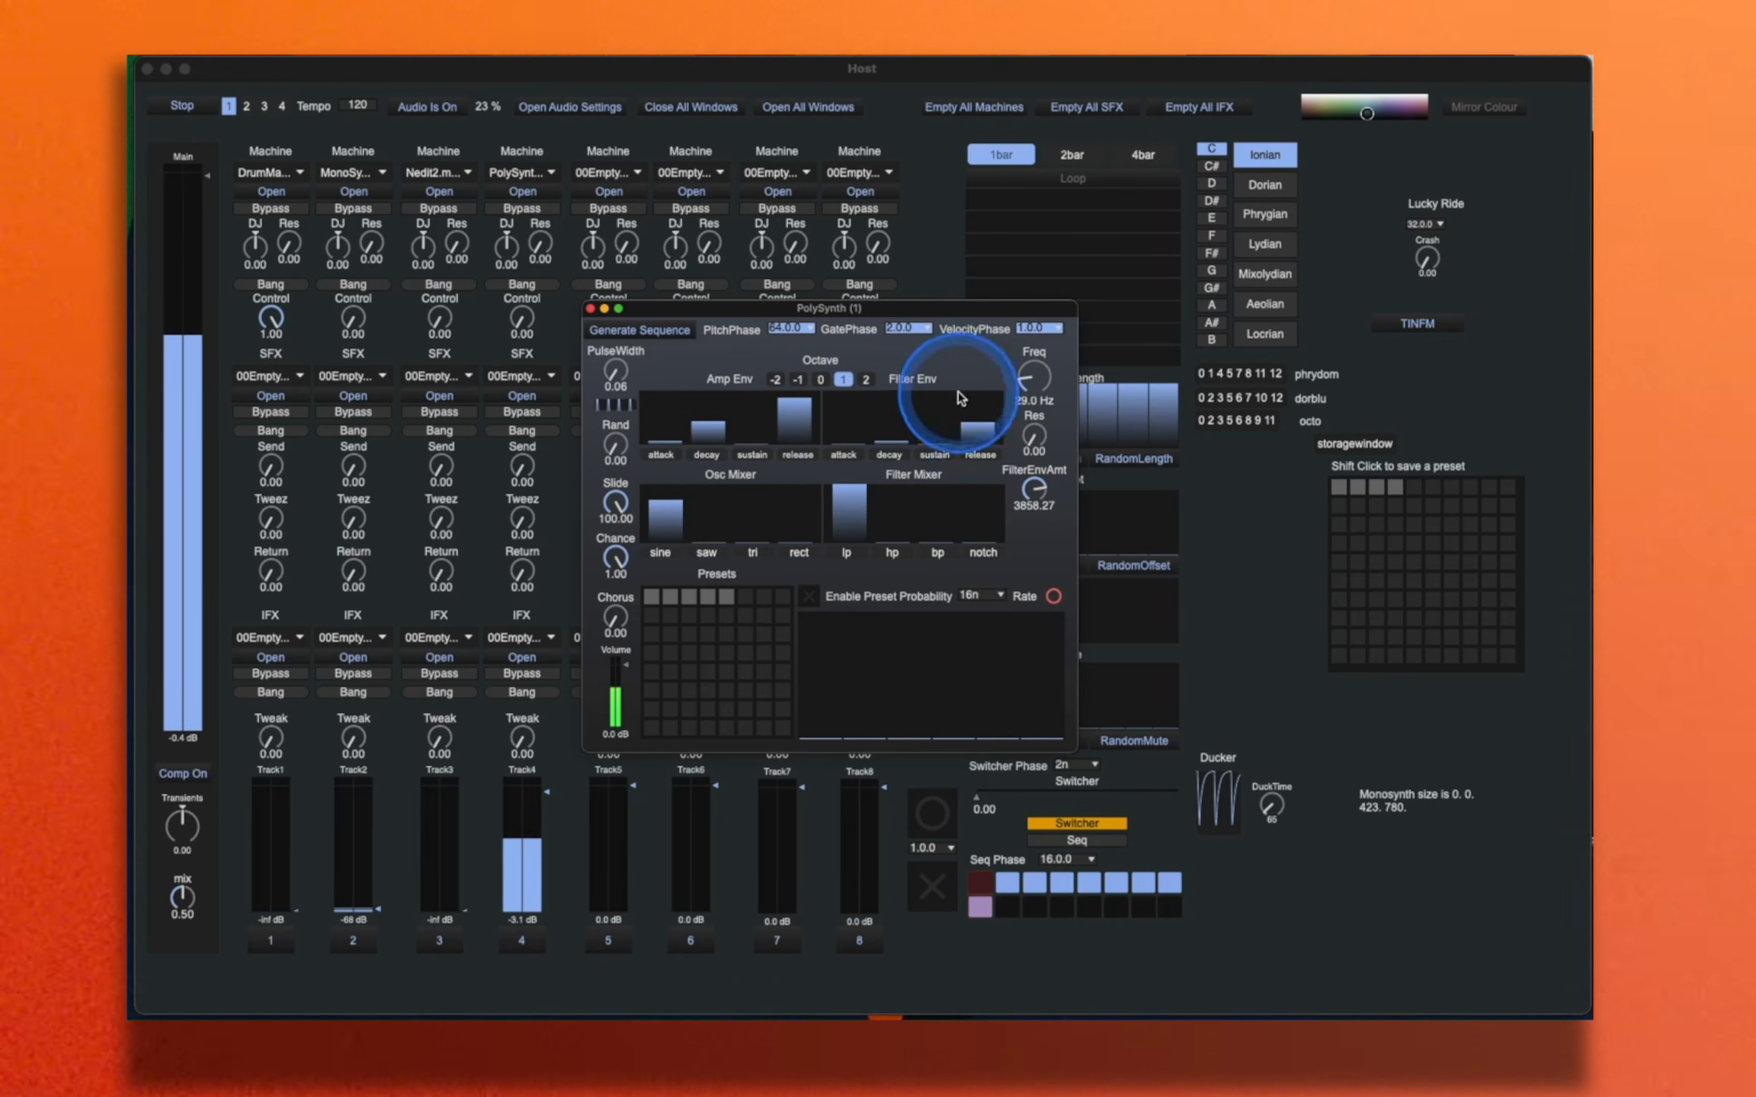
{"action": "left_click_drag", "start_coordinate": [1040, 379], "coordinate": [1057, 312]}
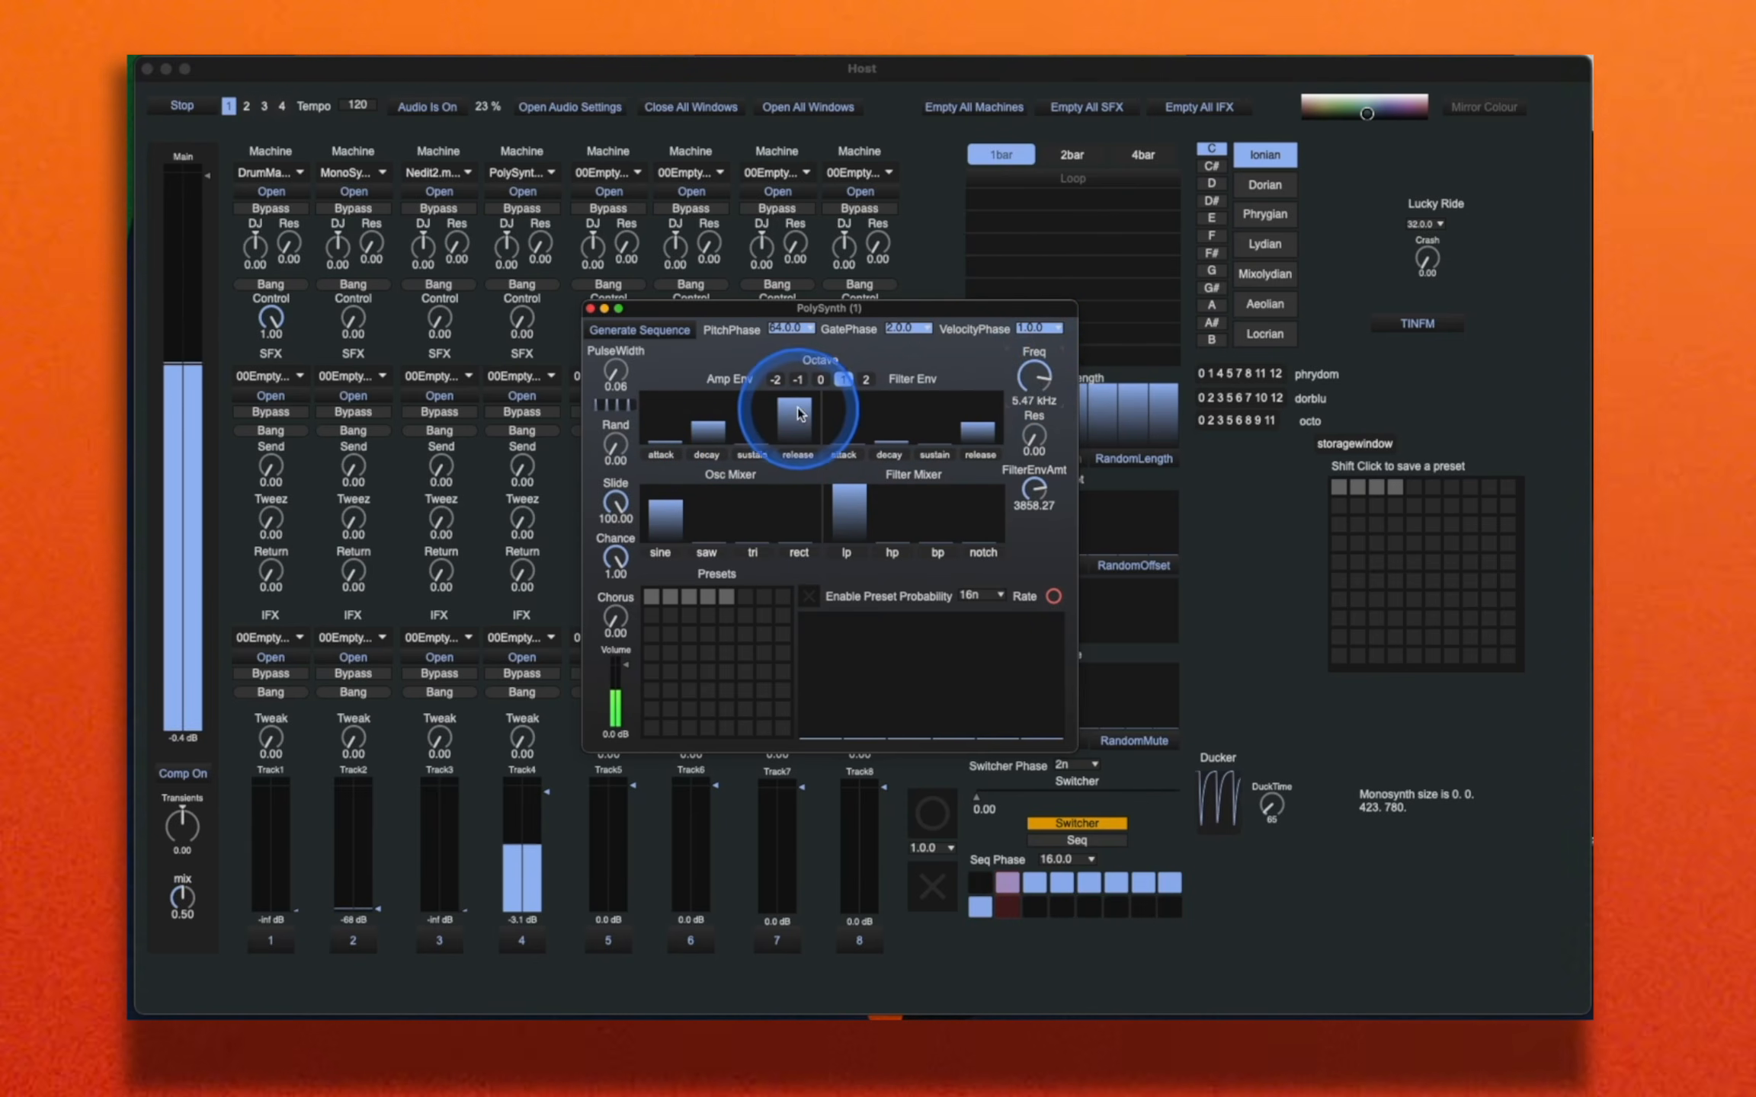
Step: Raise the PolySynth's amp envelope sustain and release, set PulseWidth to 0.05 and set the PitchPhase to 1.0.0
{"action": "mouse_move", "coordinate": [724, 444]}
{"action": "left_mouse_down"}
{"action": "mouse_move", "coordinate": [801, 424]}
{"action": "mouse_move", "coordinate": [783, 381]}
{"action": "mouse_move", "coordinate": [766, 431]}
{"action": "left_mouse_up"}
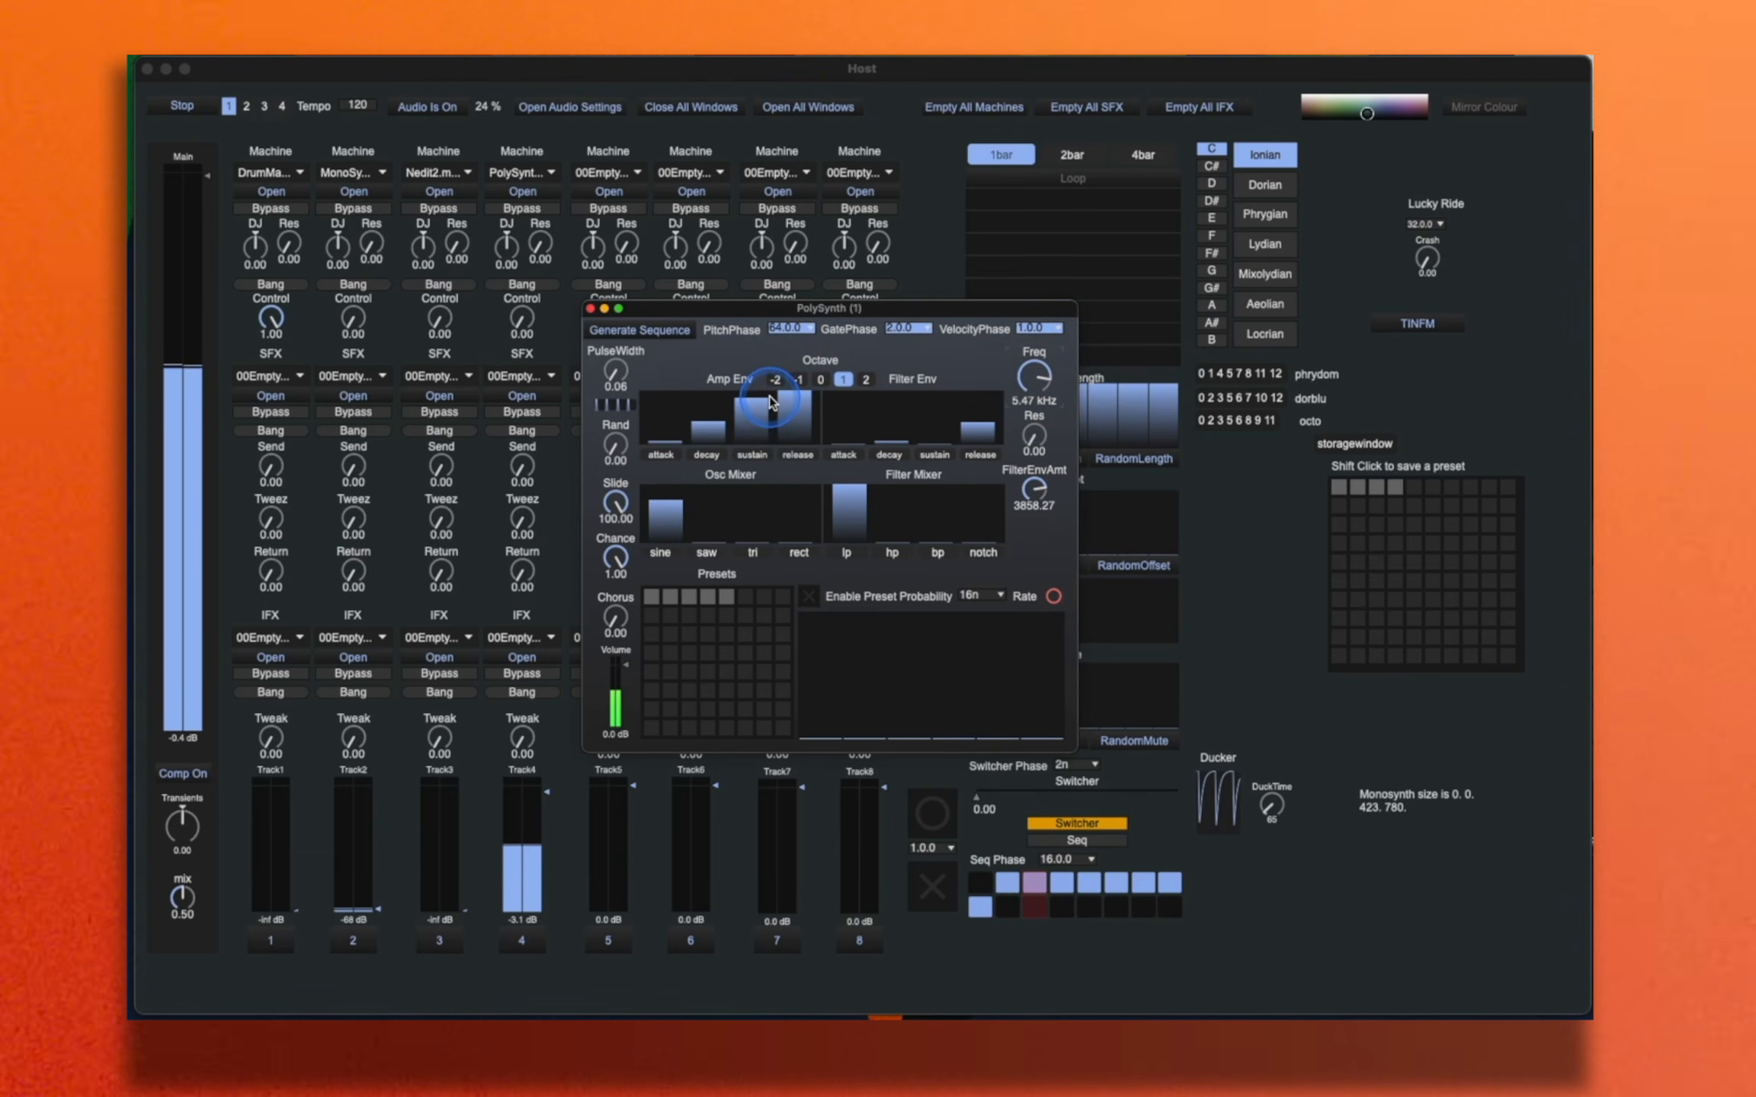
{"action": "left_click_drag", "start_coordinate": [636, 362], "coordinate": [636, 347]}
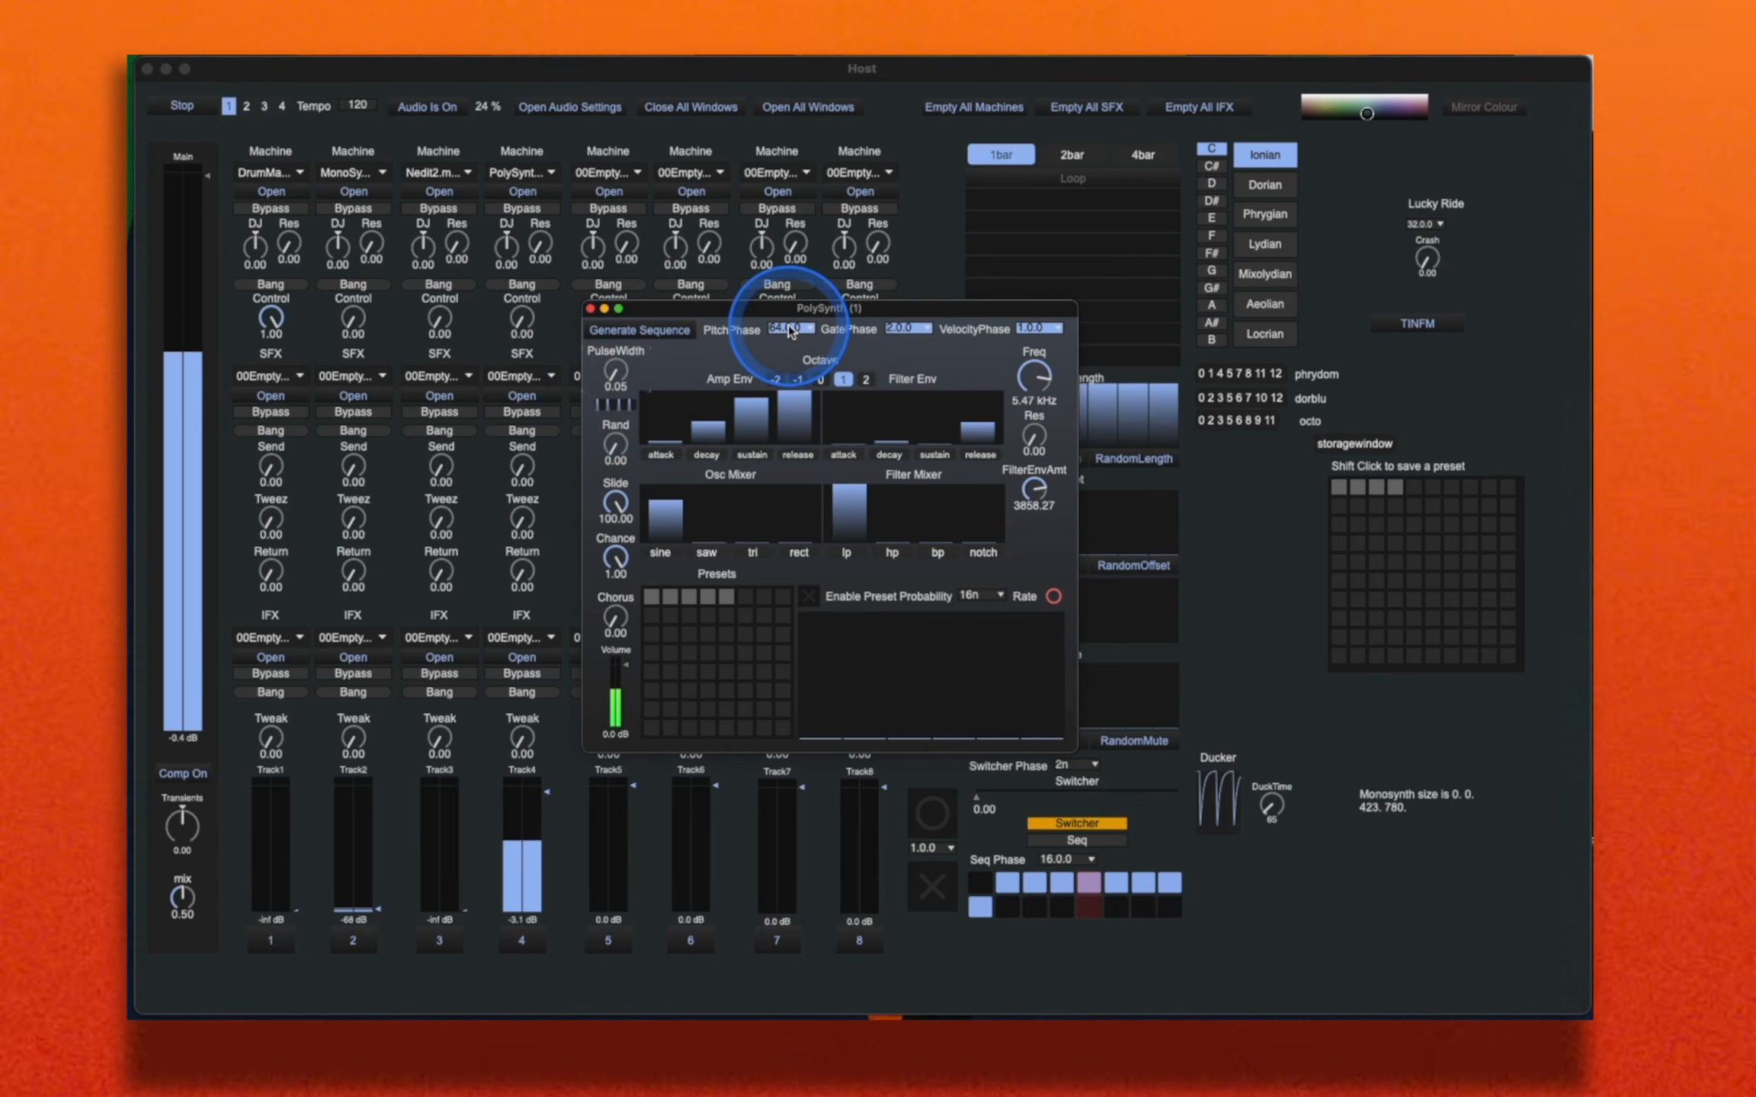
{"action": "left_click", "coordinate": [788, 327]}
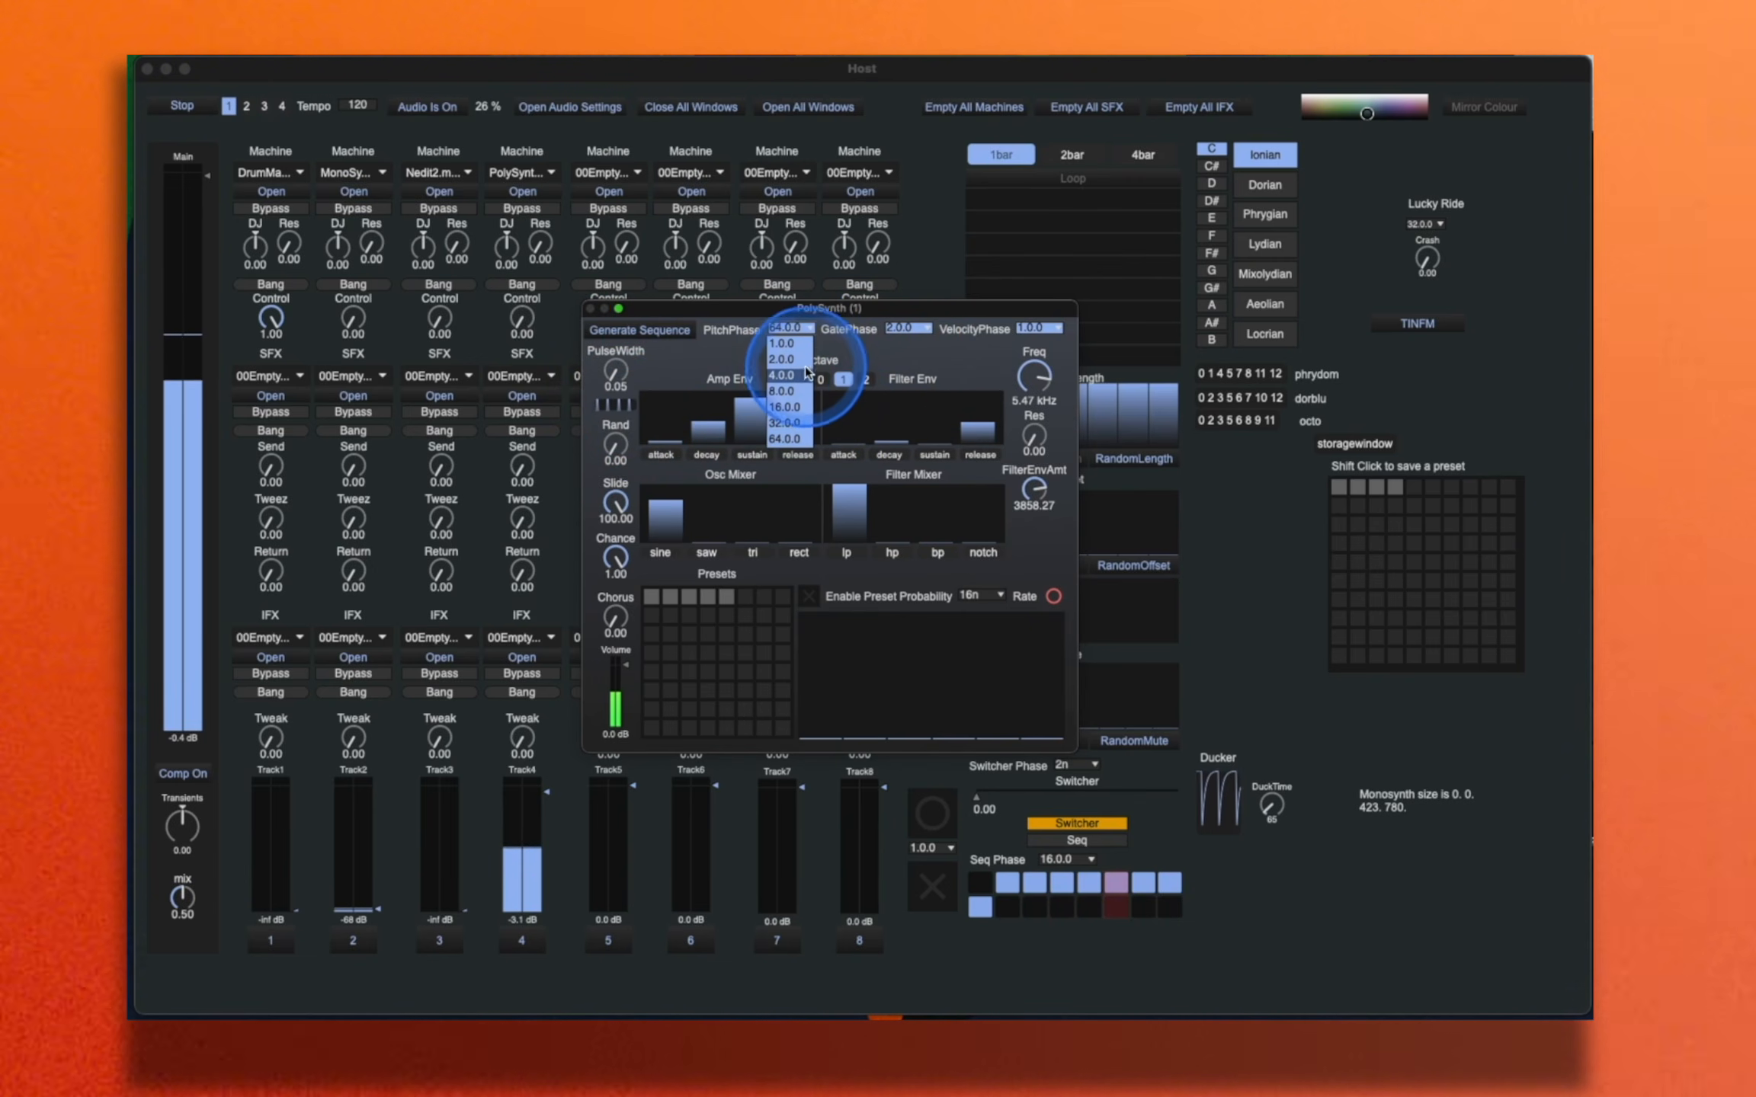
{"action": "left_click", "coordinate": [810, 345]}
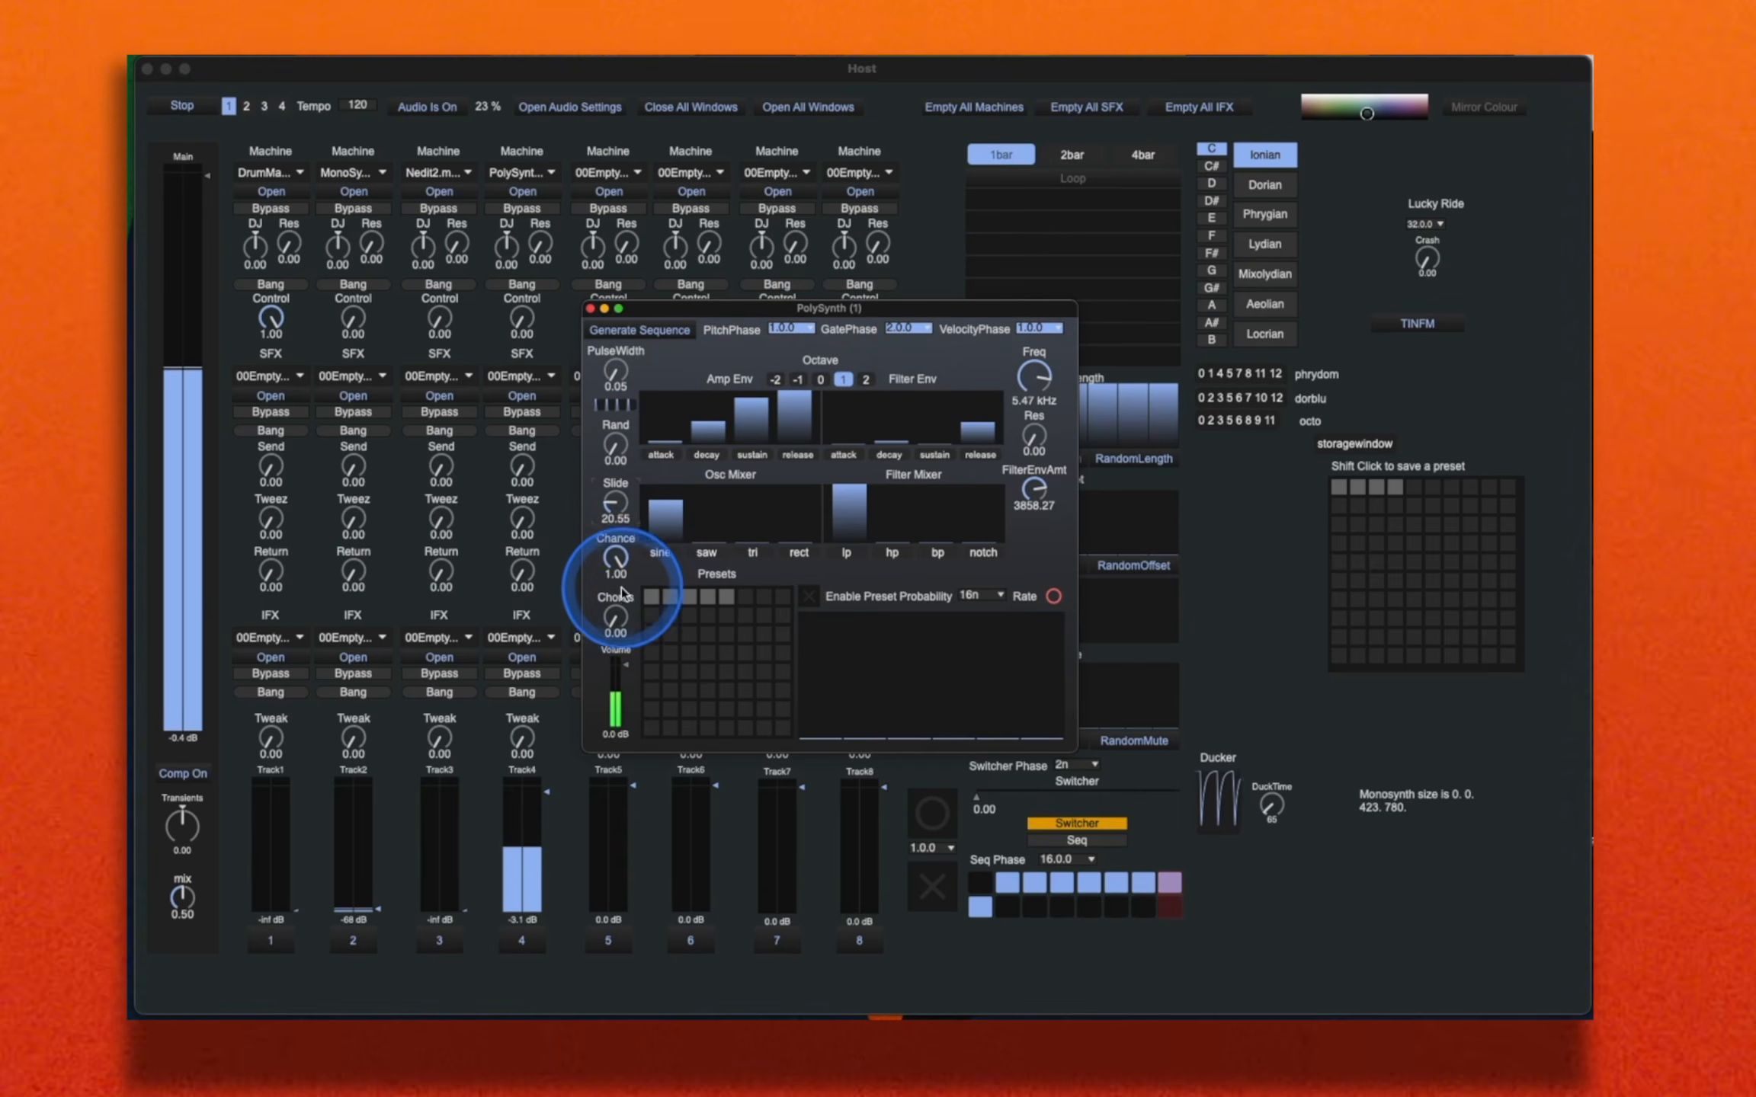
Step: Blend in the tri oscillator at a medium level and set Slide to 15.83, Chorus to 1.00 and Chance to 1.00
{"action": "left_click", "coordinate": [701, 585]}
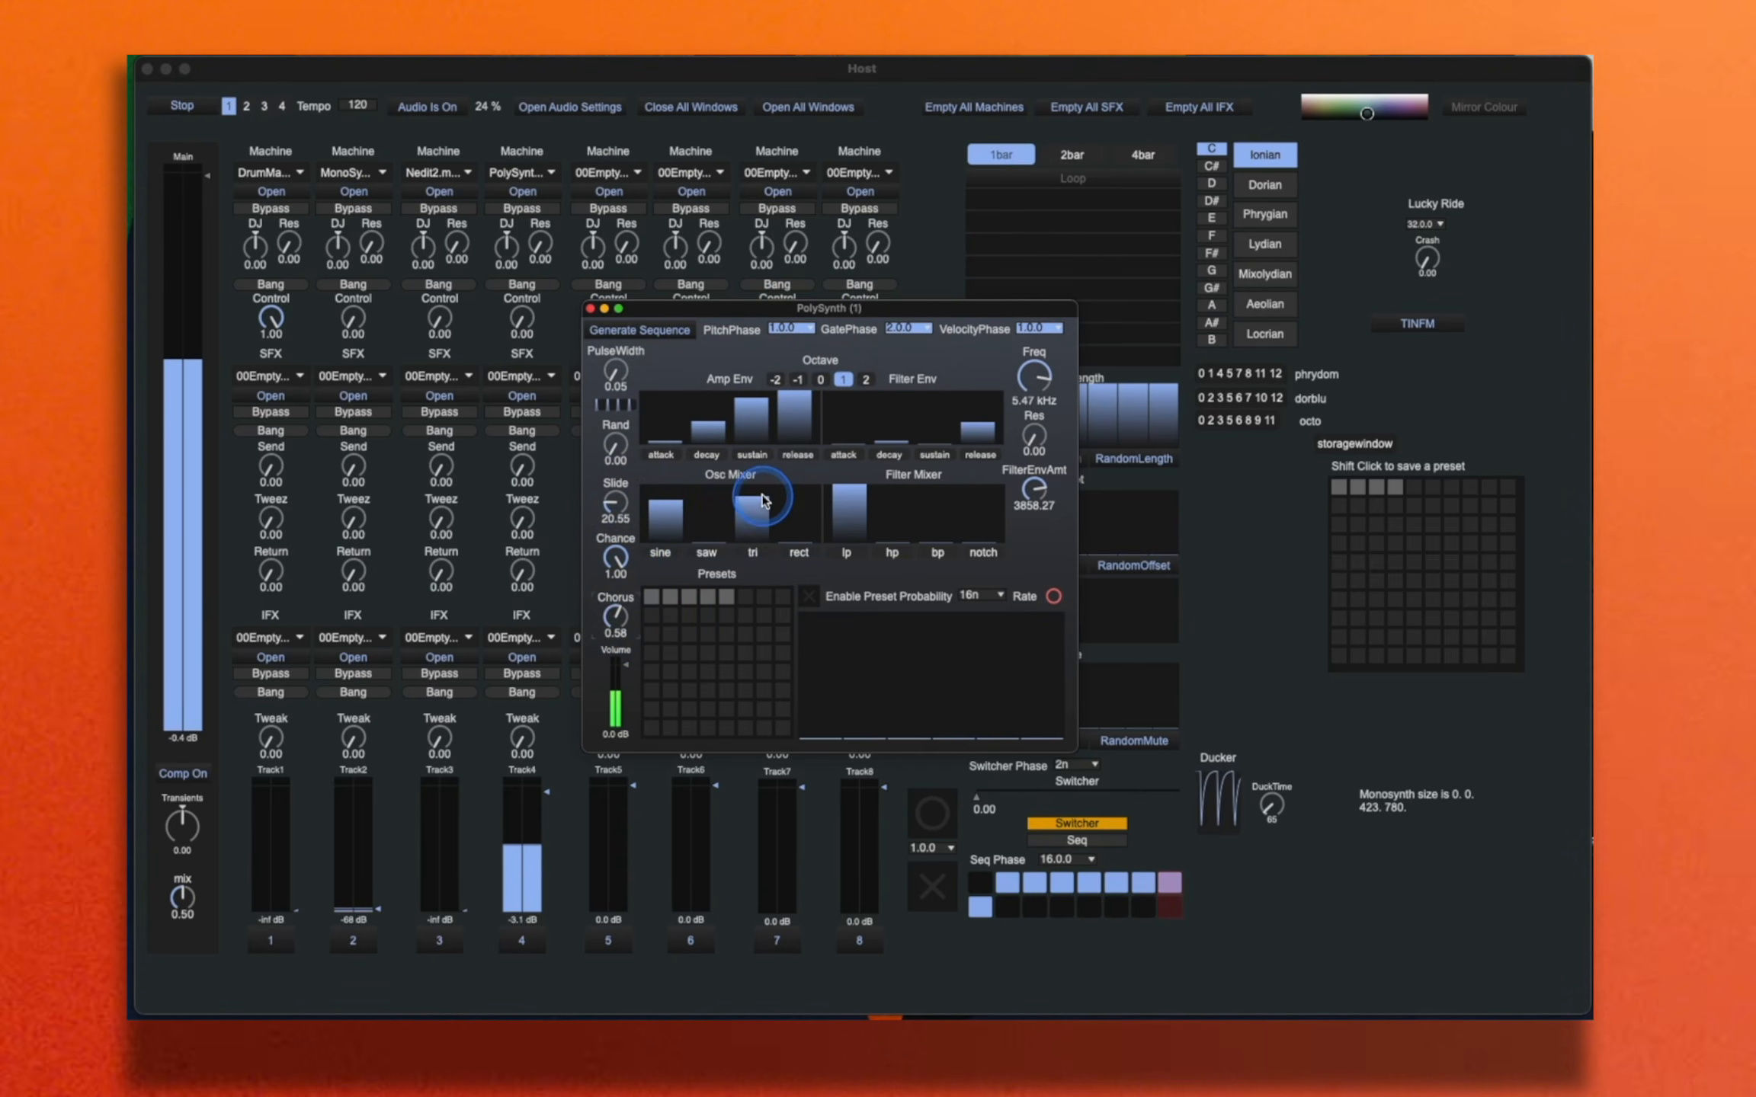
{"action": "left_click_drag", "start_coordinate": [765, 500], "coordinate": [765, 493]}
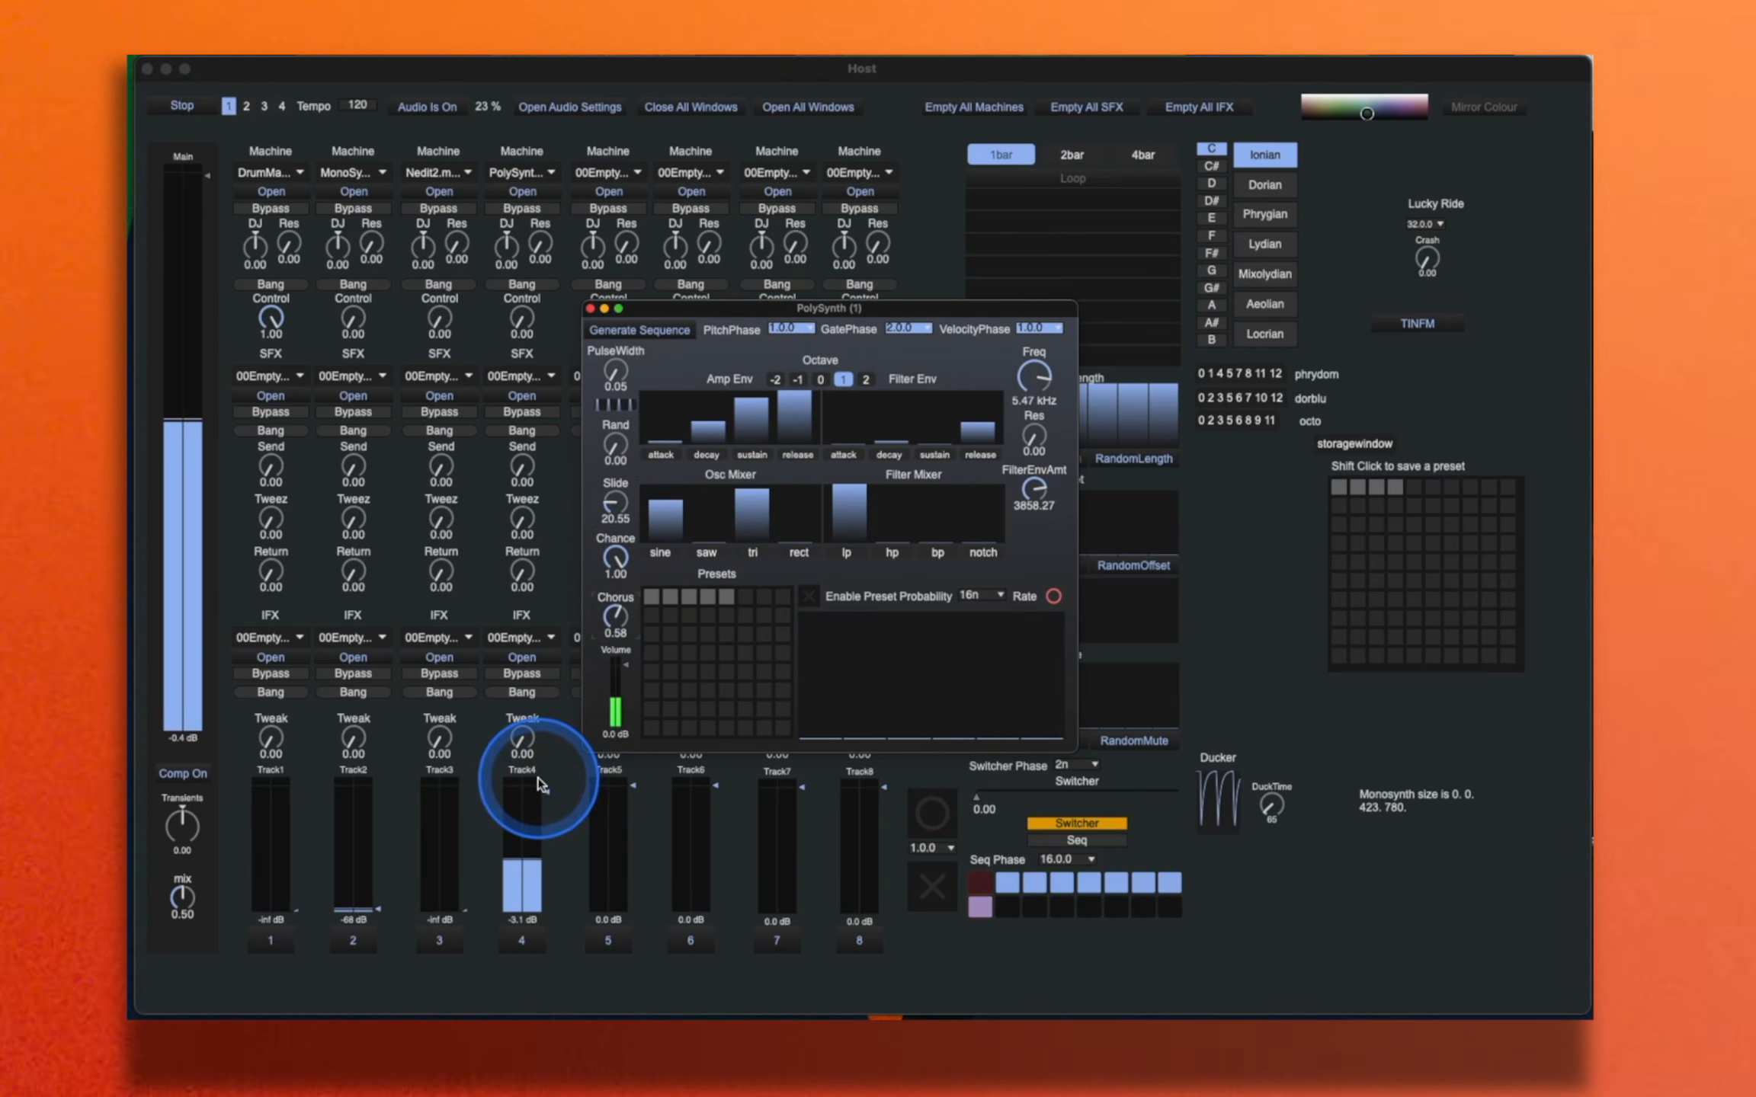
{"action": "left_click", "coordinate": [765, 519]}
{"action": "mouse_move", "coordinate": [615, 504]}
{"action": "left_mouse_down"}
{"action": "mouse_move", "coordinate": [619, 526]}
{"action": "mouse_move", "coordinate": [617, 499]}
{"action": "left_mouse_up"}
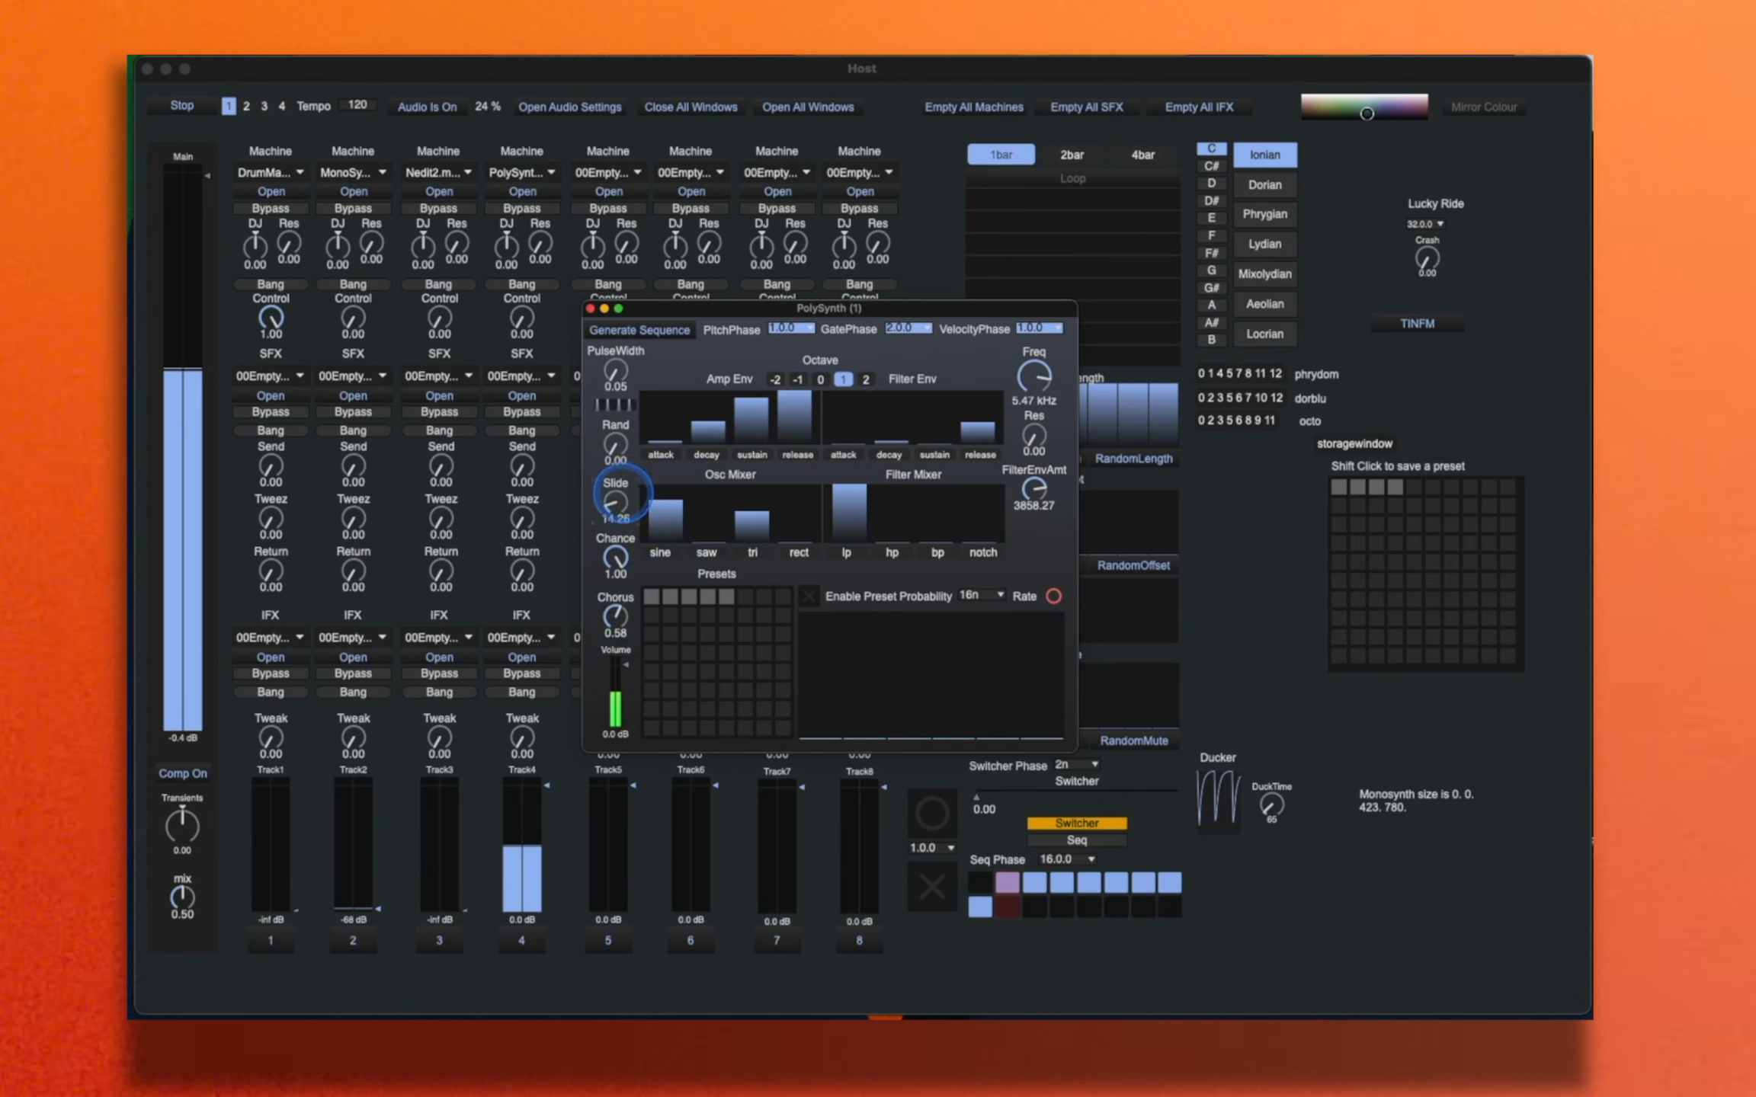
{"action": "left_click_drag", "start_coordinate": [619, 618], "coordinate": [627, 705]}
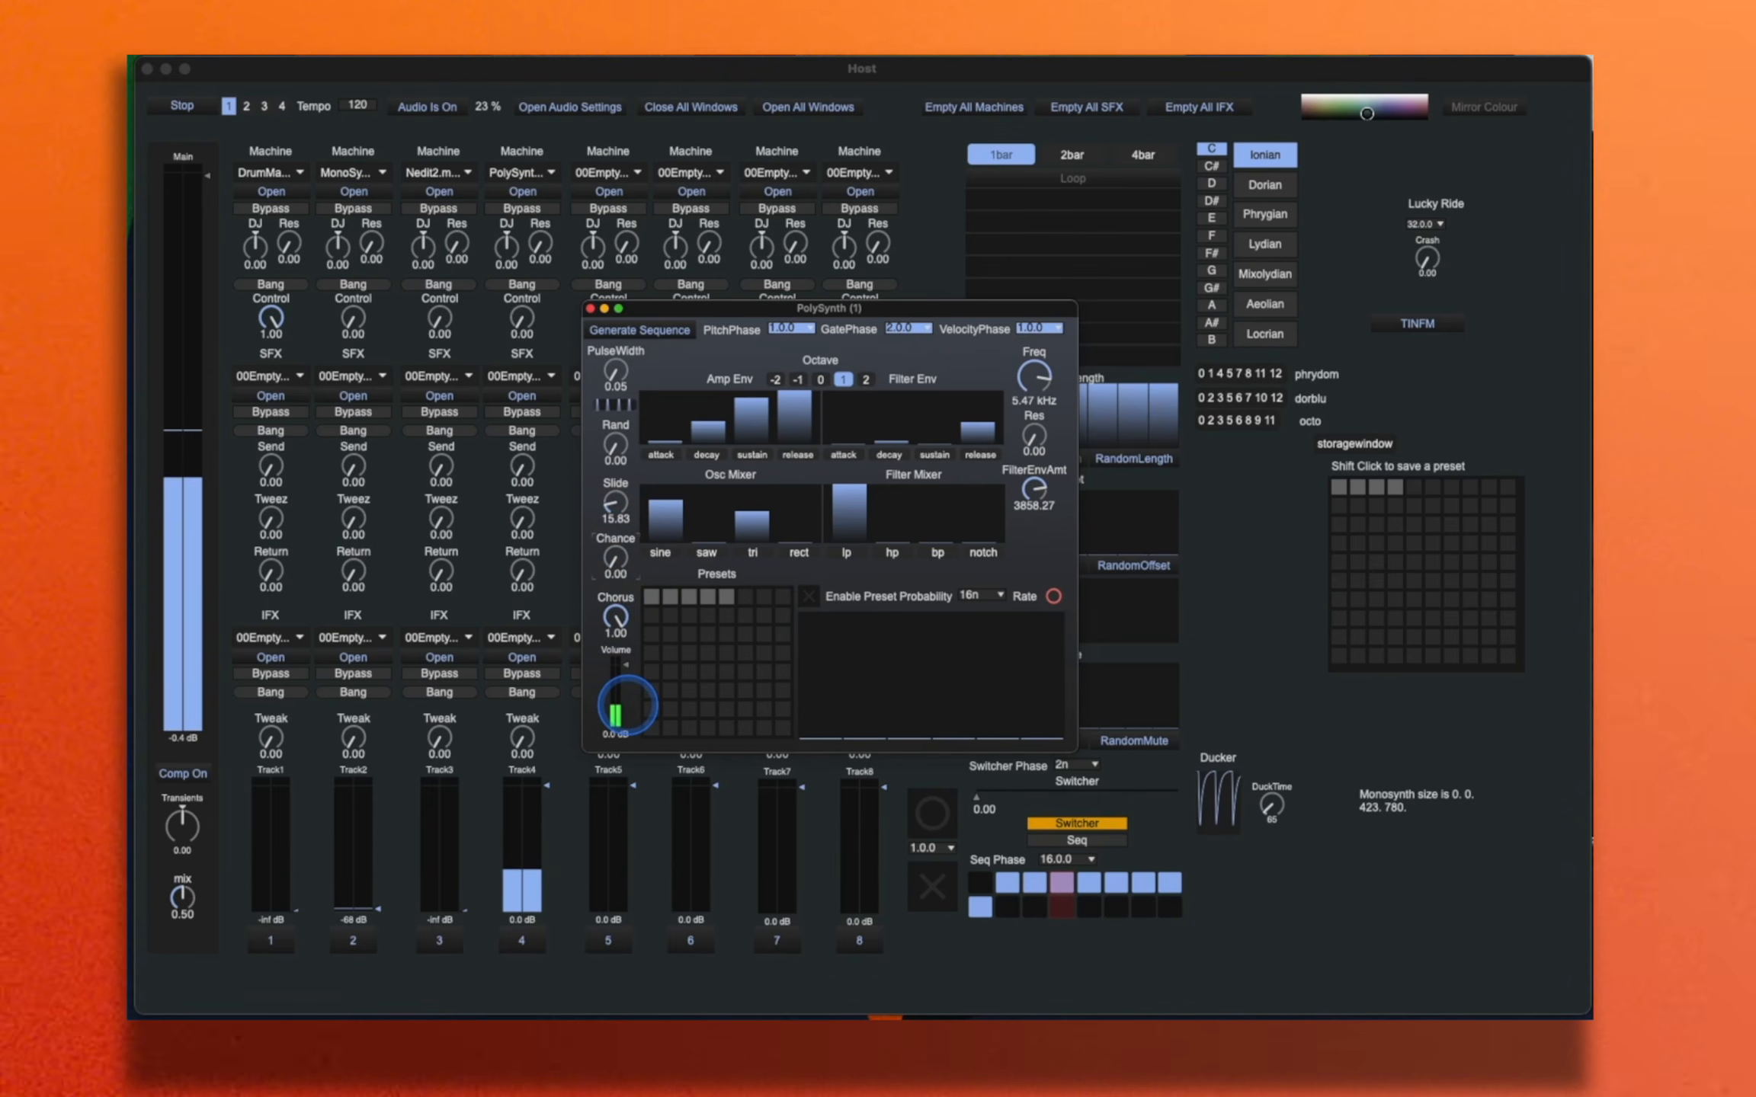
{"action": "left_click_drag", "start_coordinate": [622, 652], "coordinate": [617, 541]}
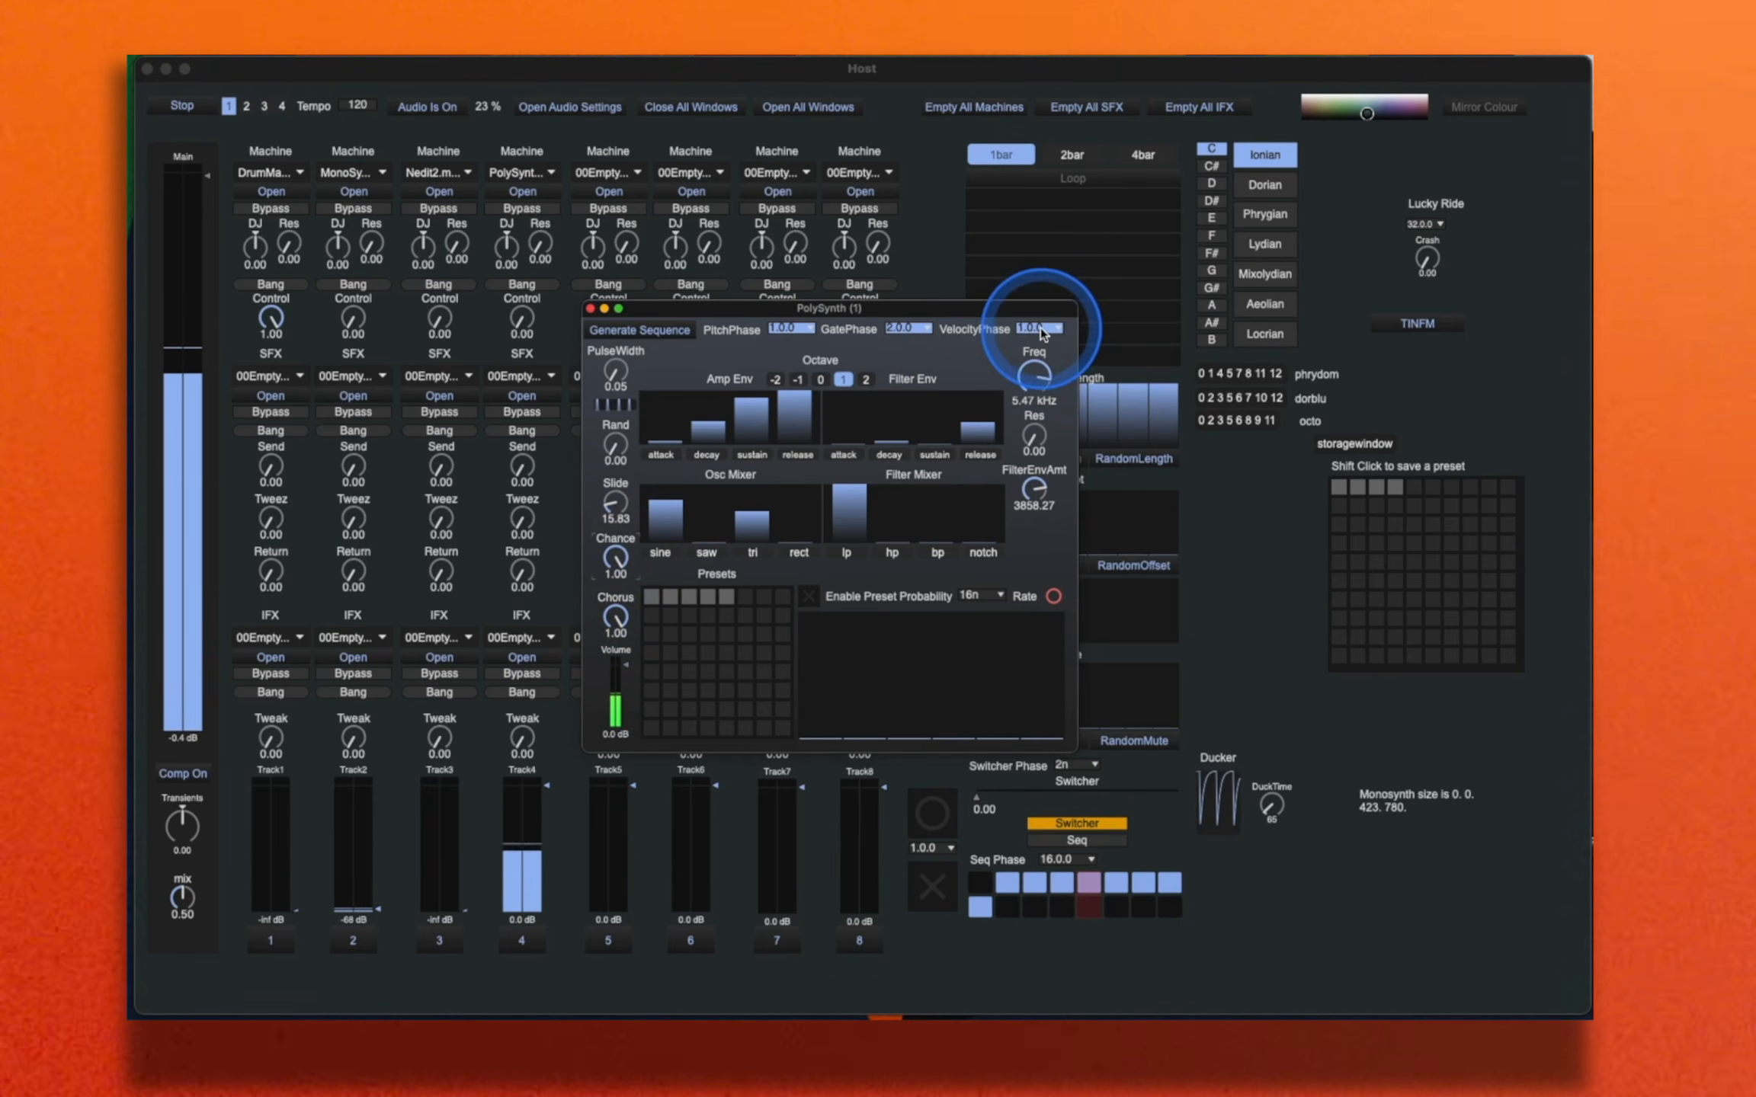
Step: Try a VelocityPhase of 16.0.0, return it to 1.0.0, and try mixing in the hp filter
{"action": "left_click", "coordinate": [1040, 328]}
{"action": "left_click", "coordinate": [1044, 406]}
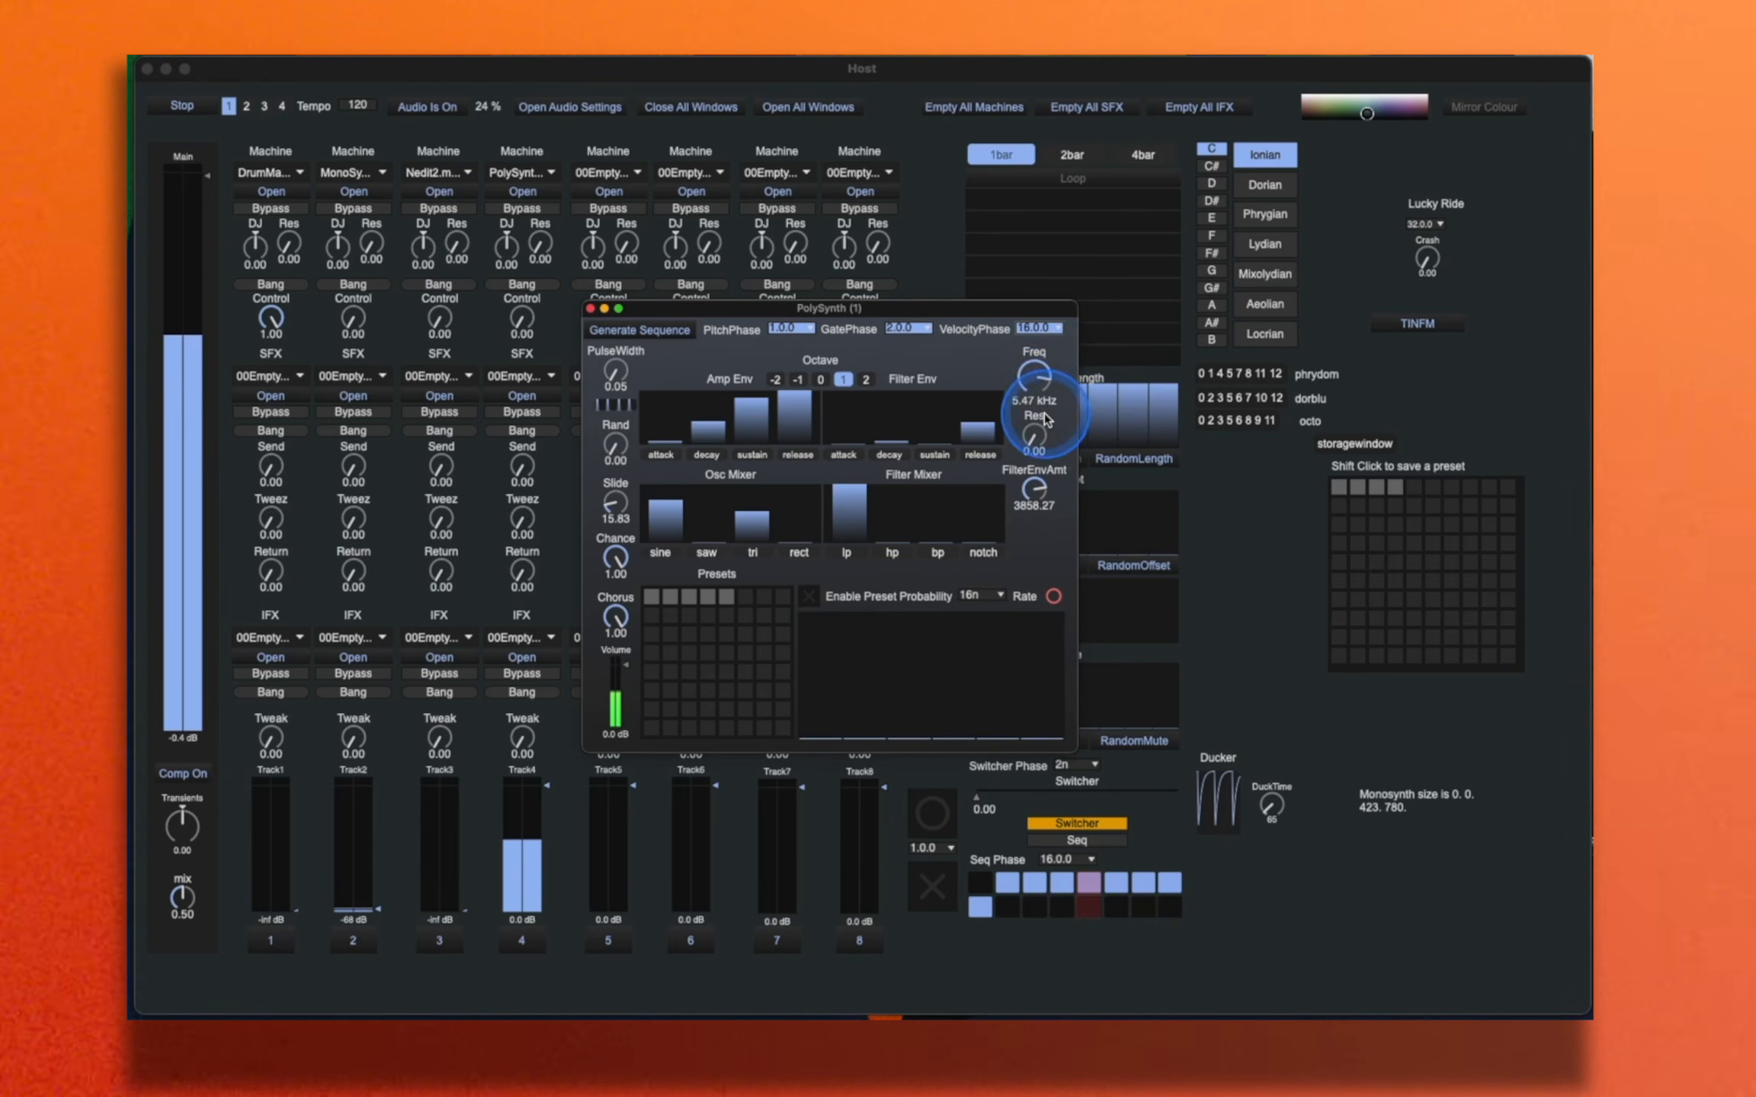
{"action": "left_click", "coordinate": [1039, 328]}
{"action": "left_click", "coordinate": [1040, 345]}
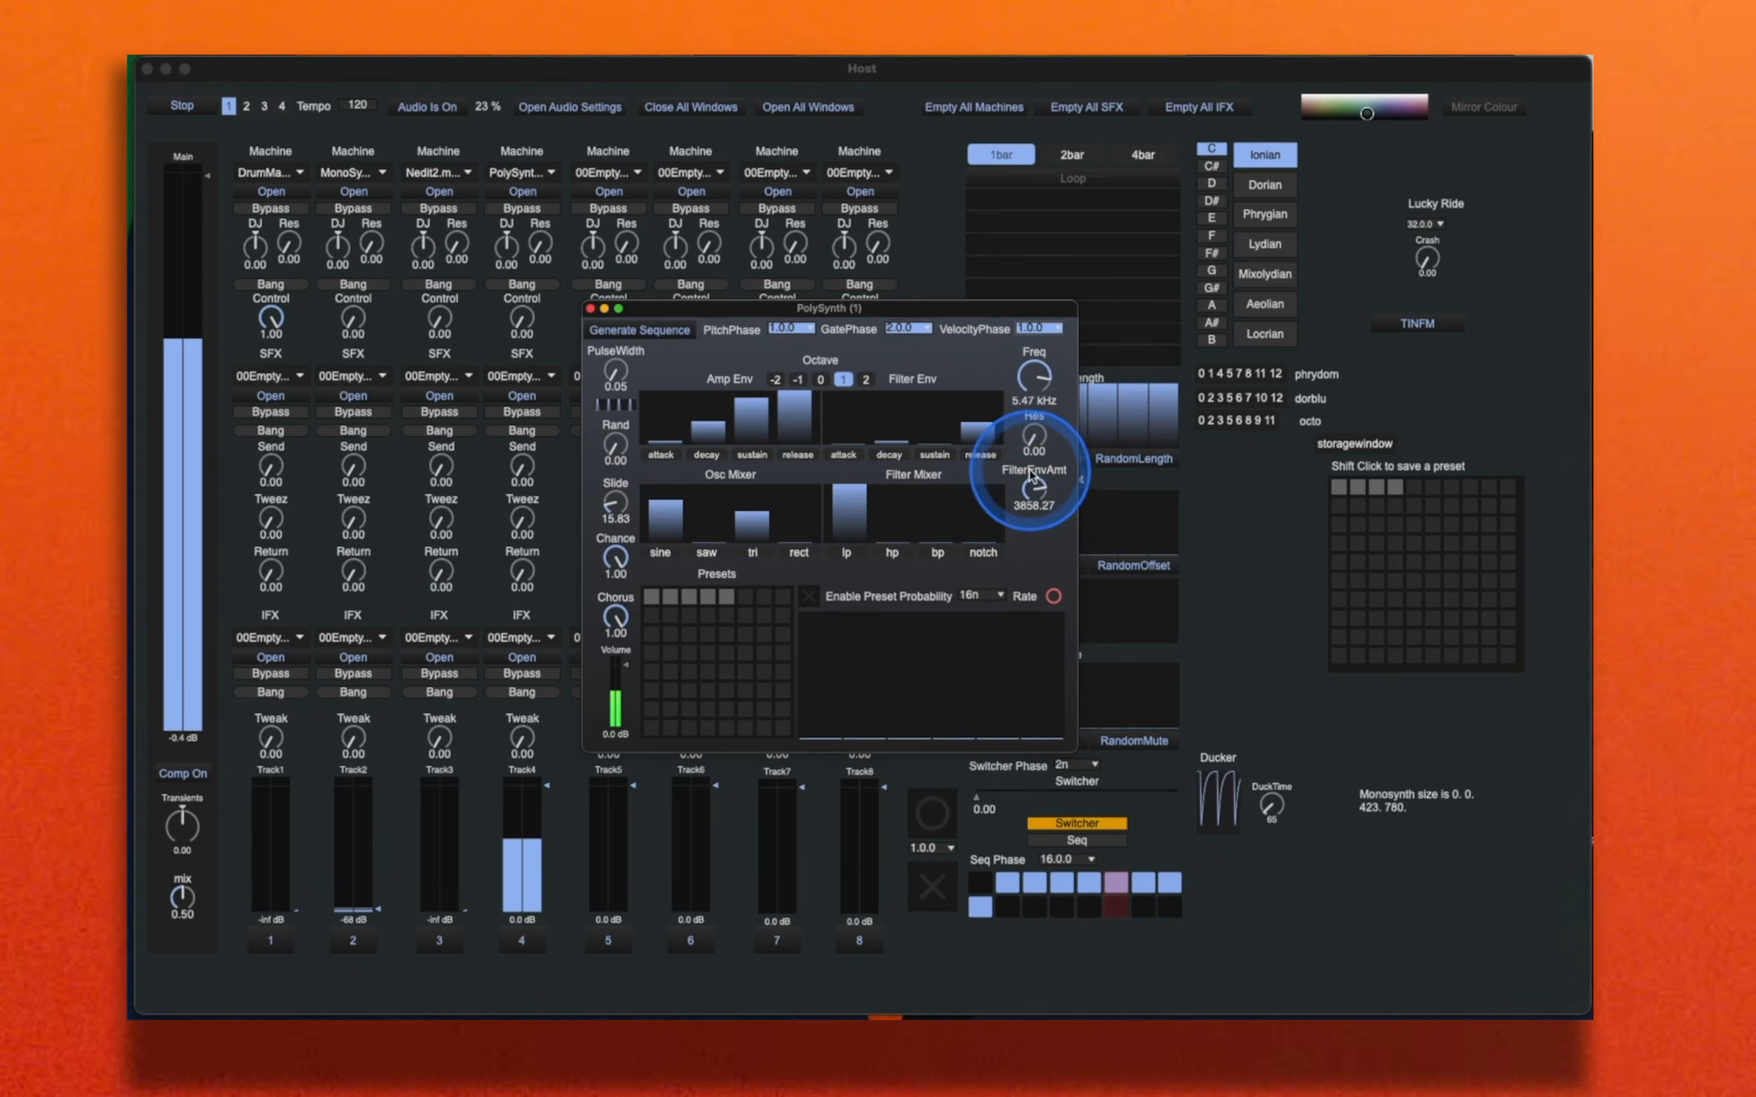
{"action": "left_click", "coordinate": [893, 518]}
{"action": "left_click_drag", "start_coordinate": [893, 518], "coordinate": [901, 495]}
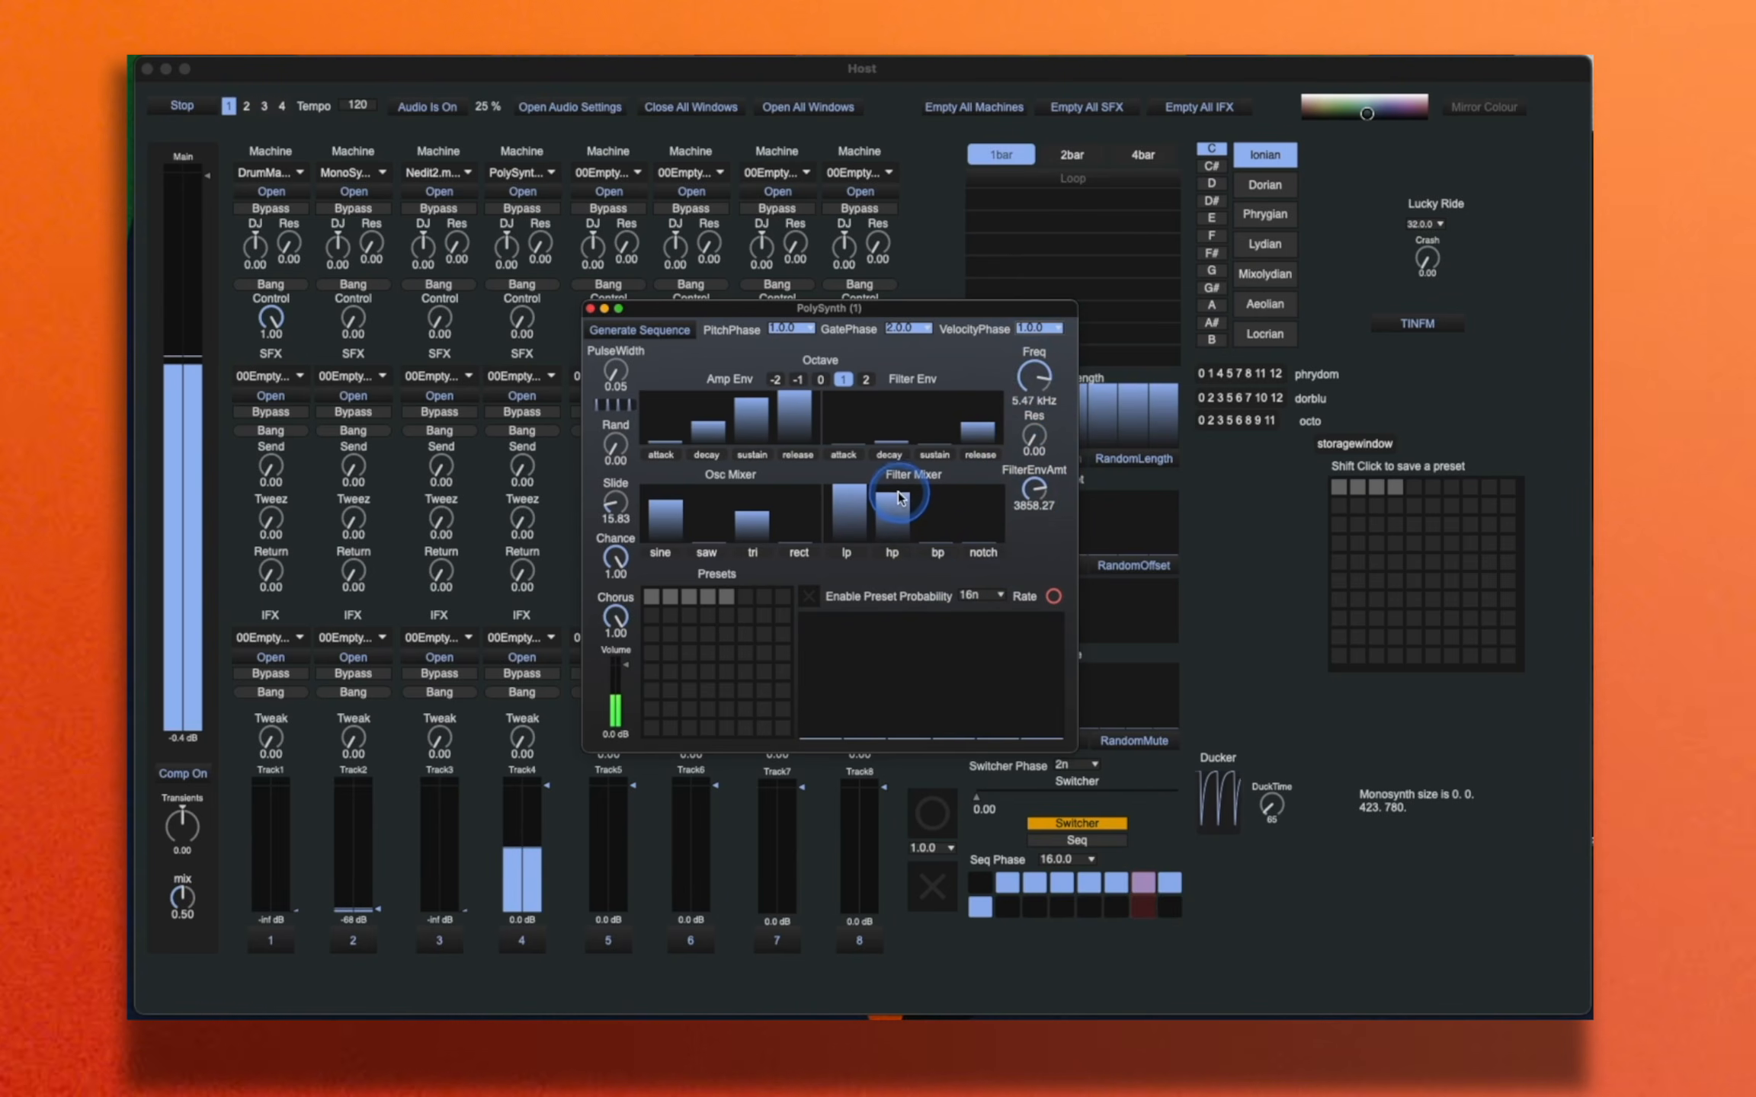
Step: Raise the filter envelope's decay, sustain and release, try other octaves before returning to 1, and set the GatePhase to 1.0.0
{"action": "left_click_drag", "start_coordinate": [894, 424], "coordinate": [979, 394]}
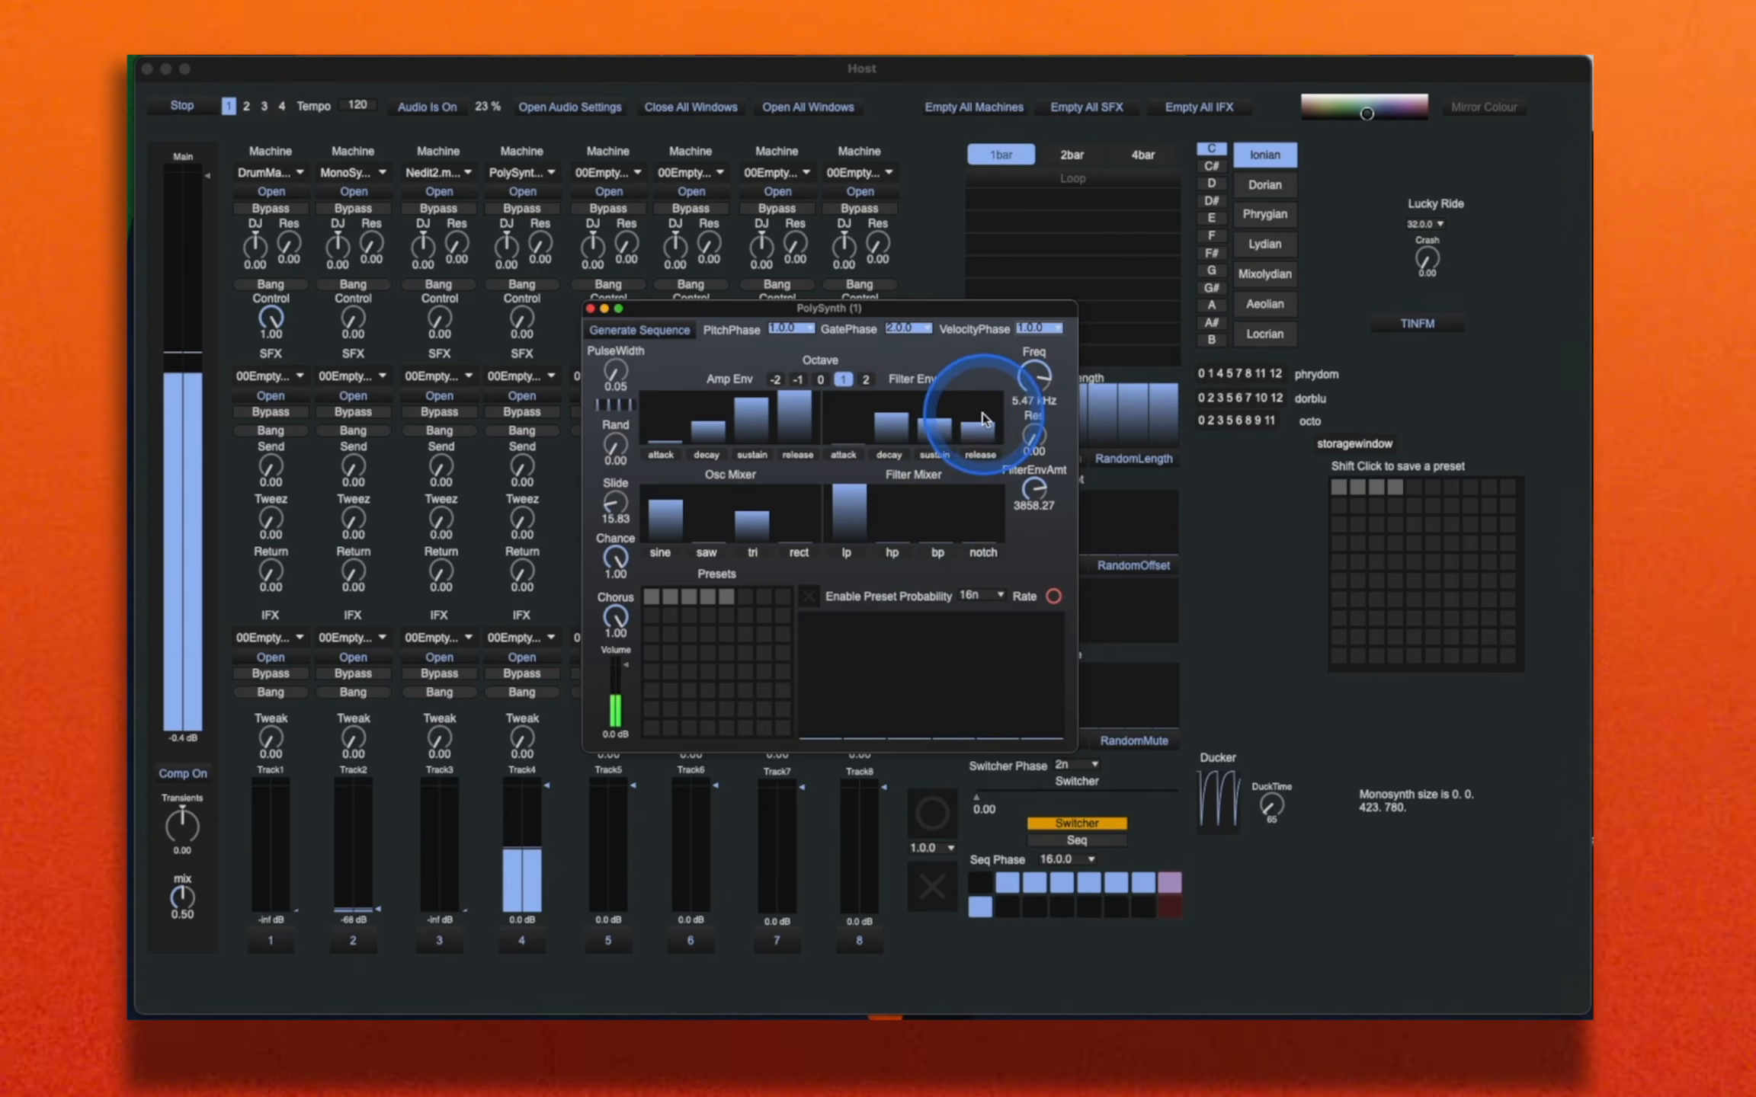
{"action": "left_click", "coordinate": [867, 380]}
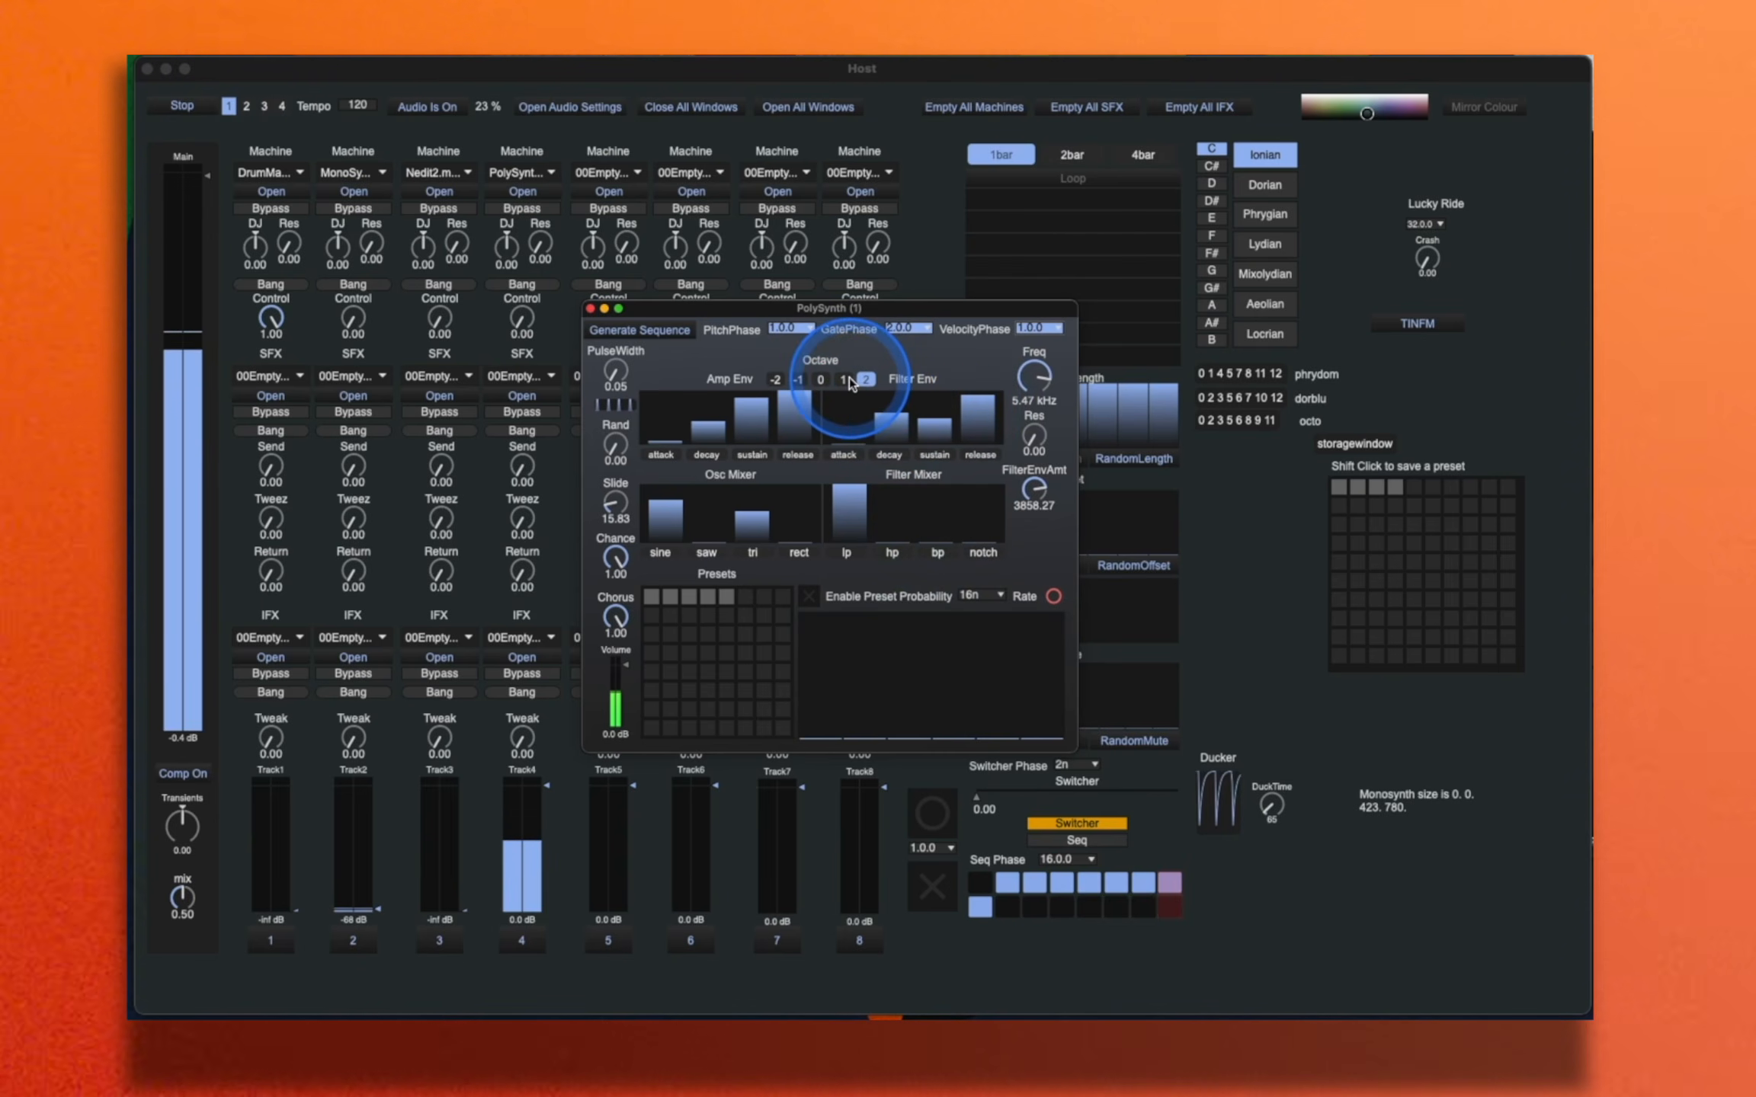
{"action": "left_click", "coordinate": [846, 381]}
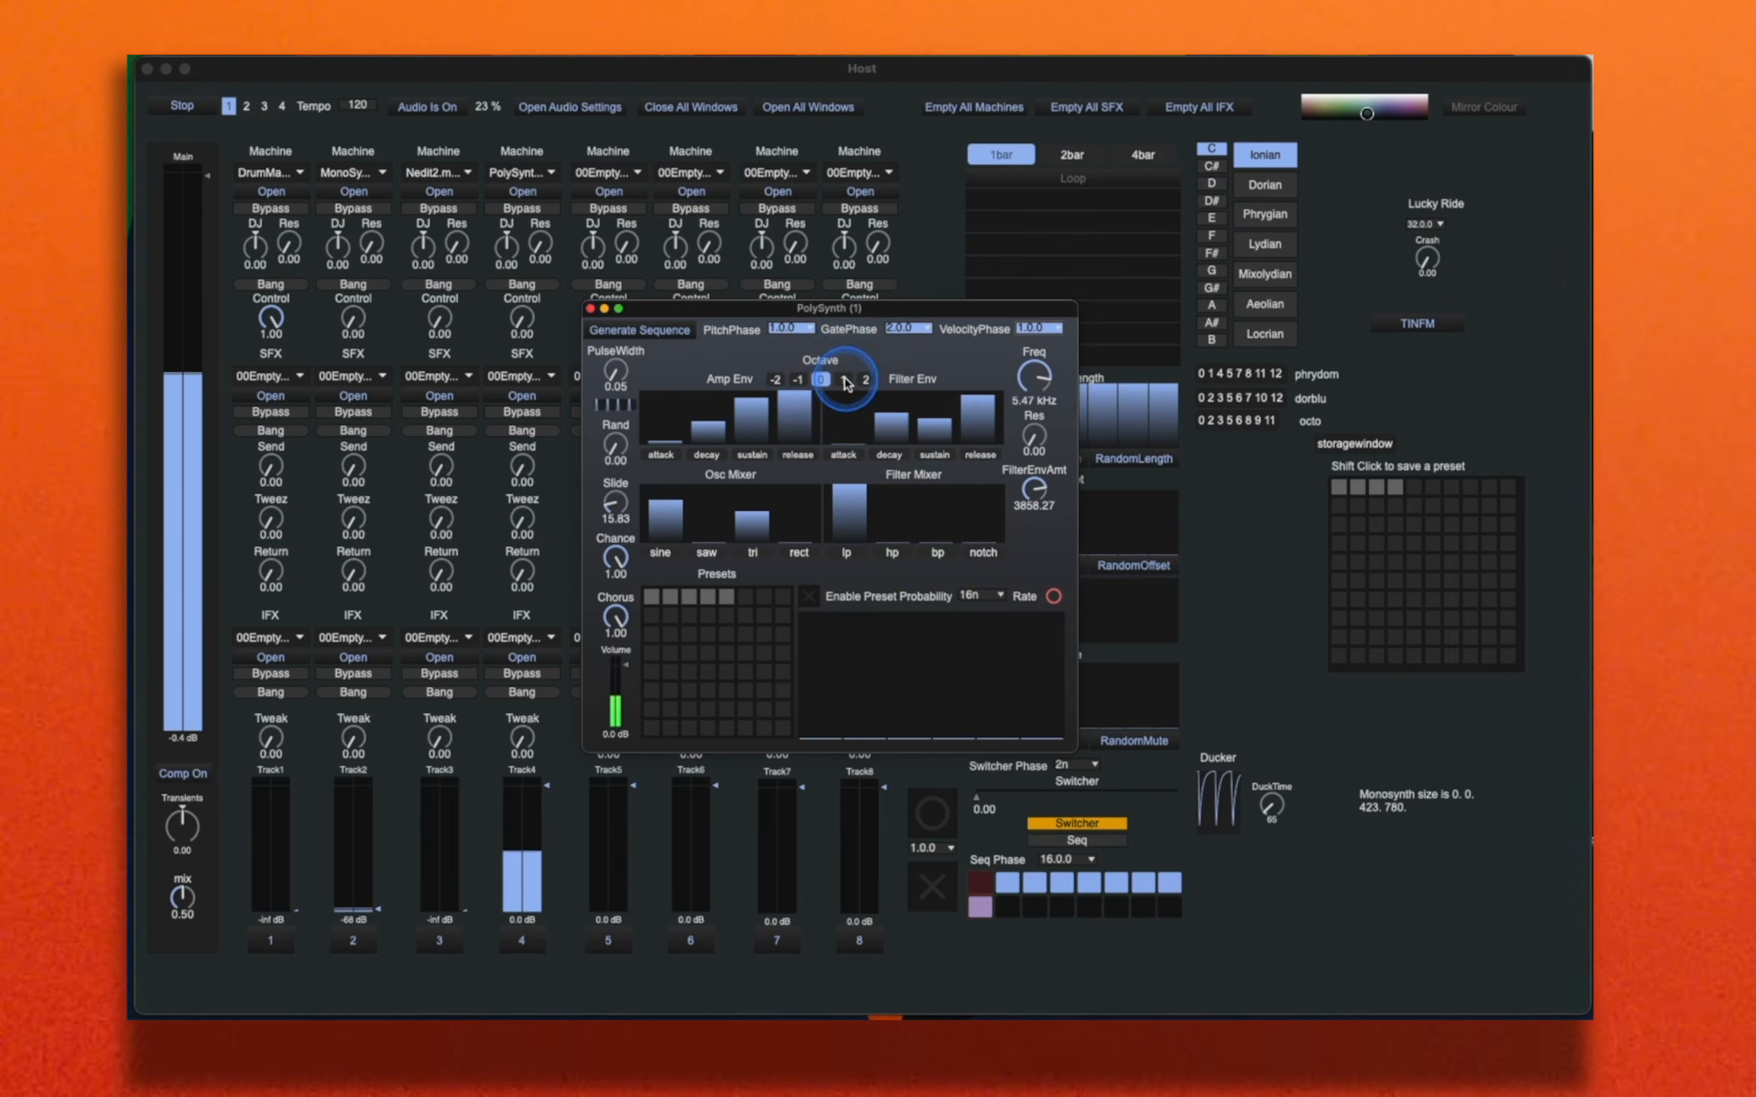
{"action": "left_click", "coordinate": [779, 313]}
{"action": "left_click", "coordinate": [896, 329]}
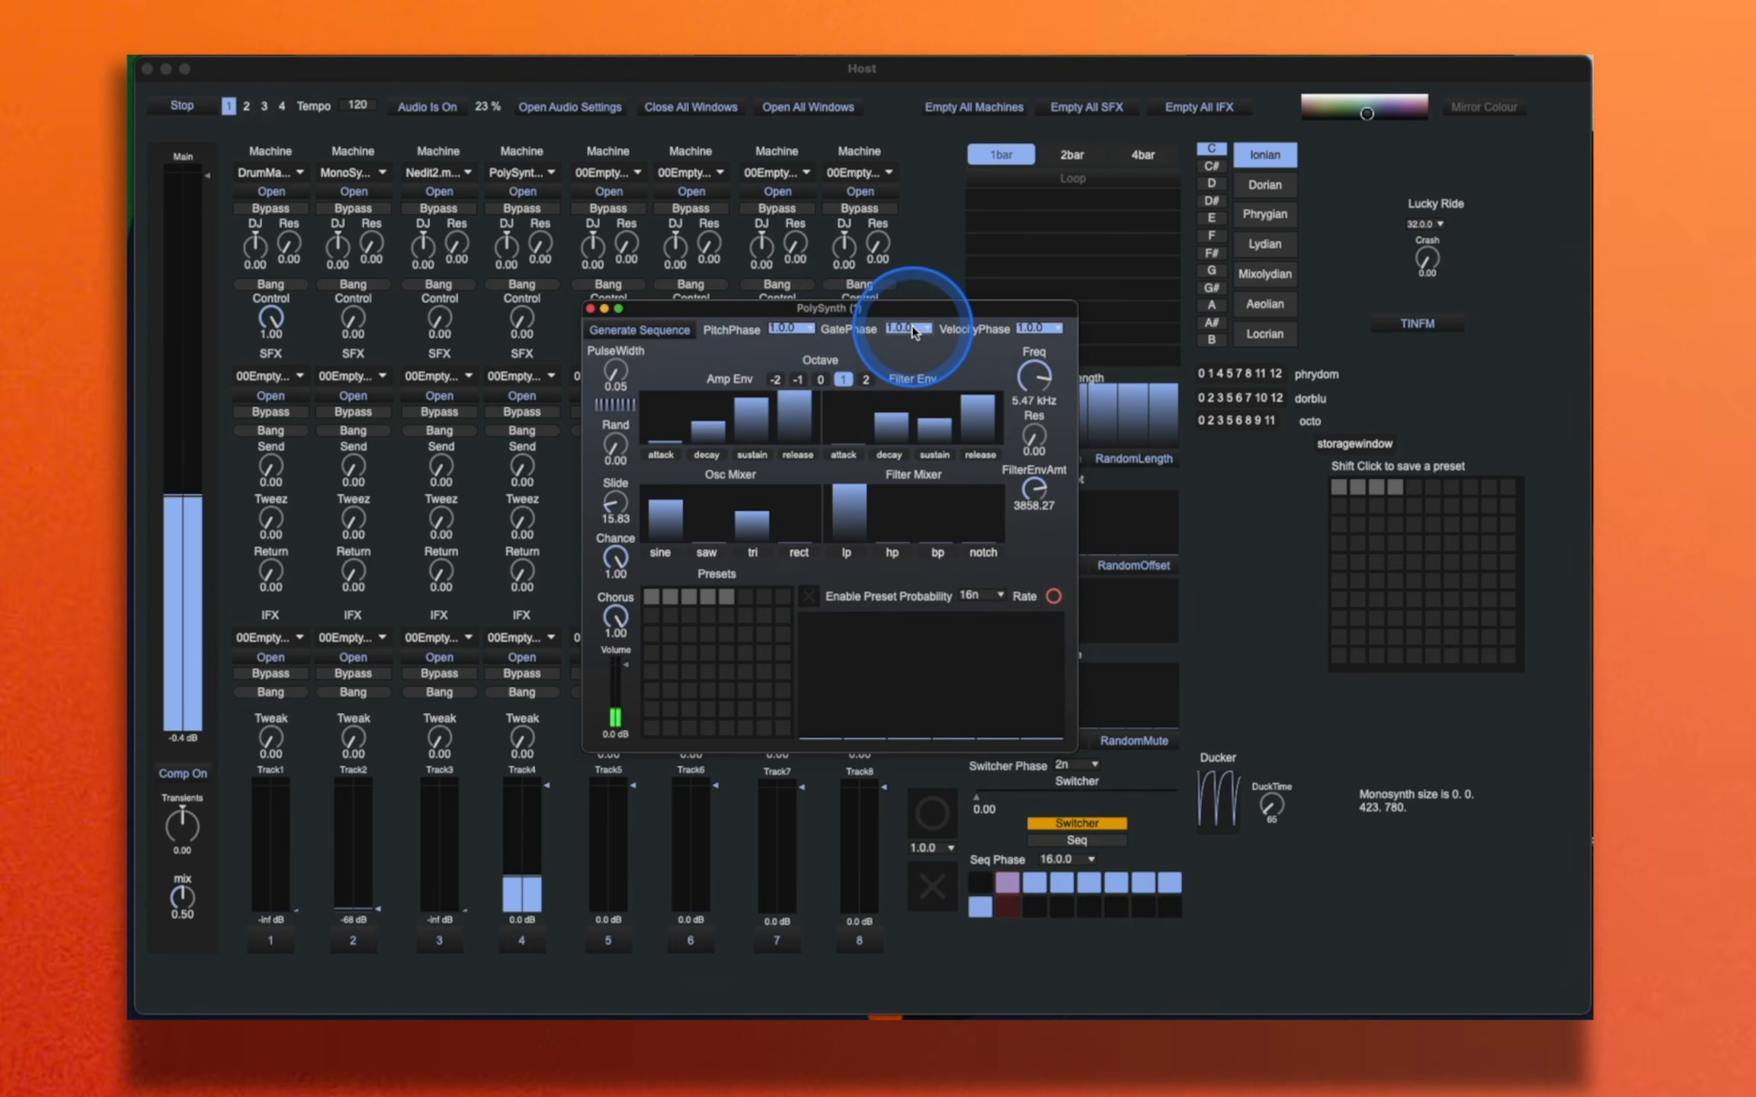
Step: Lower the amp envelope's decay and sustain, set the filter Freq to 6.98 kHz and Res to 0.44, and set Chance to 0.43
{"action": "left_click", "coordinate": [759, 425]}
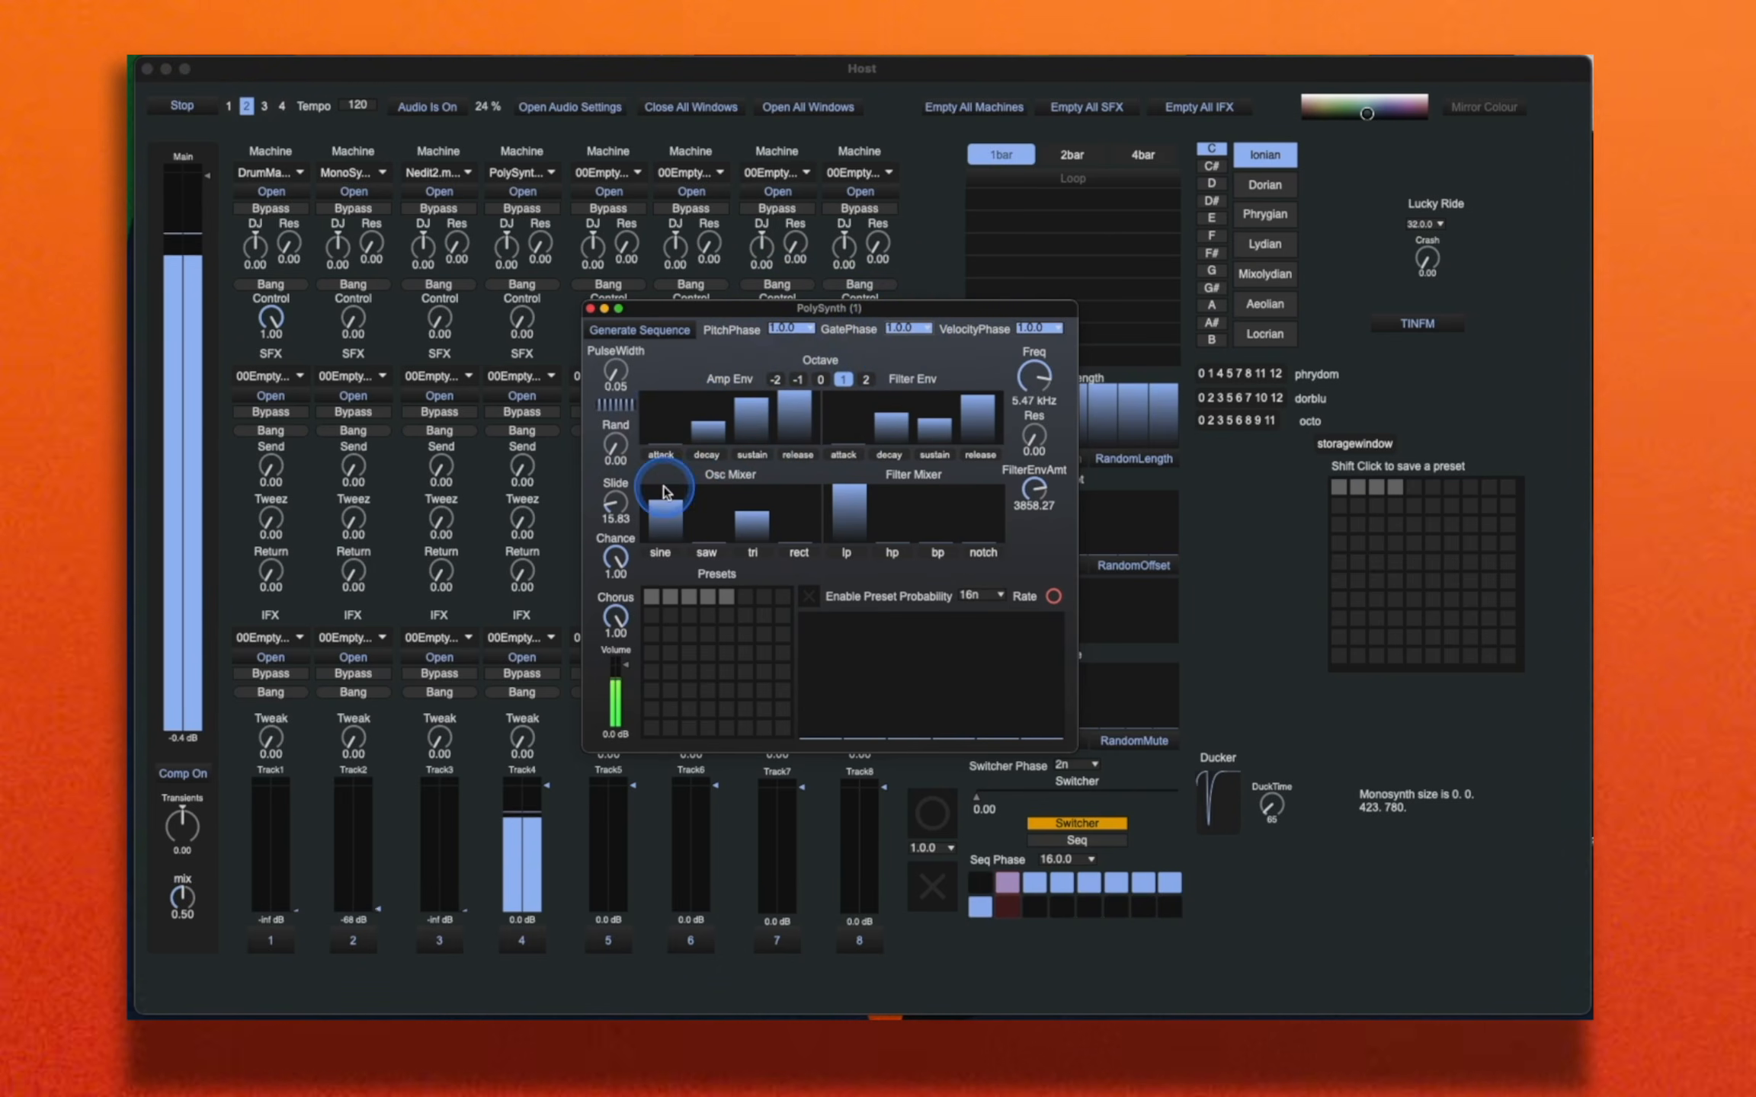
{"action": "left_click_drag", "start_coordinate": [664, 442], "coordinate": [757, 429]}
{"action": "left_click_drag", "start_coordinate": [1038, 393], "coordinate": [1038, 383]}
{"action": "left_click_drag", "start_coordinate": [1037, 441], "coordinate": [1037, 447]}
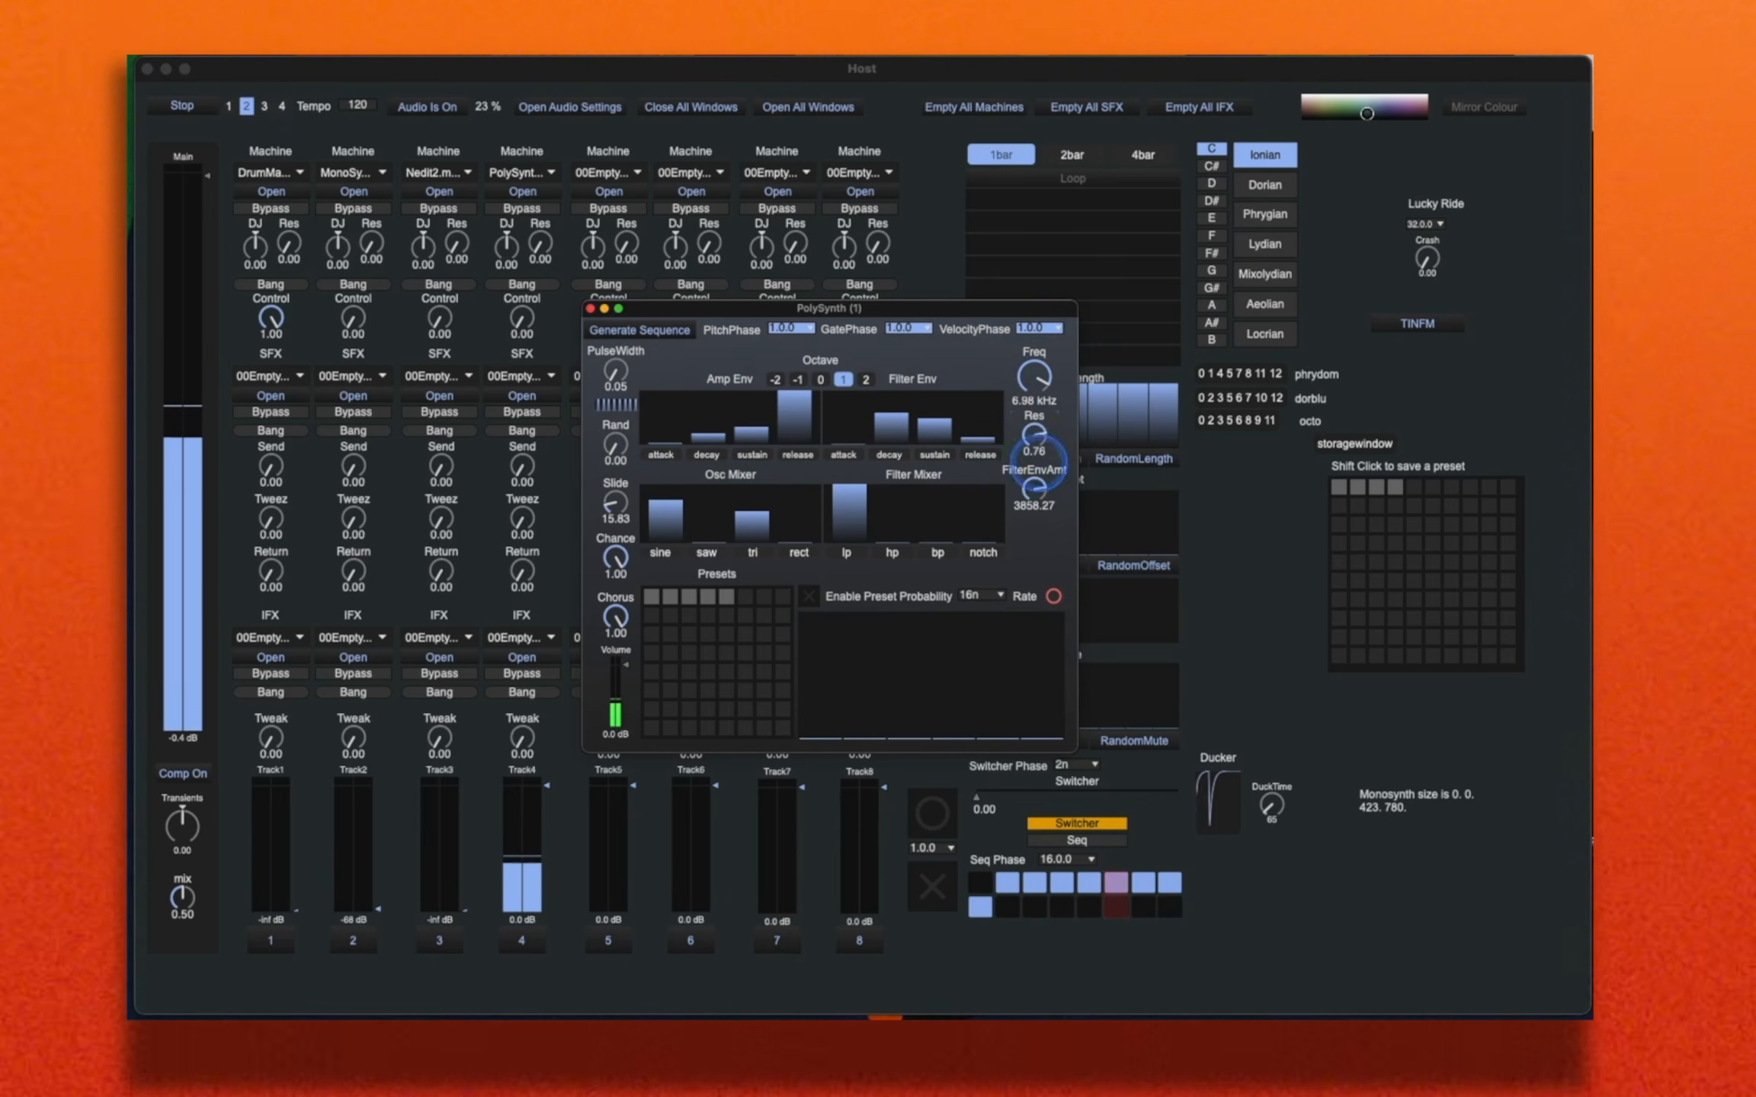
{"action": "left_click_drag", "start_coordinate": [615, 564], "coordinate": [616, 591]}
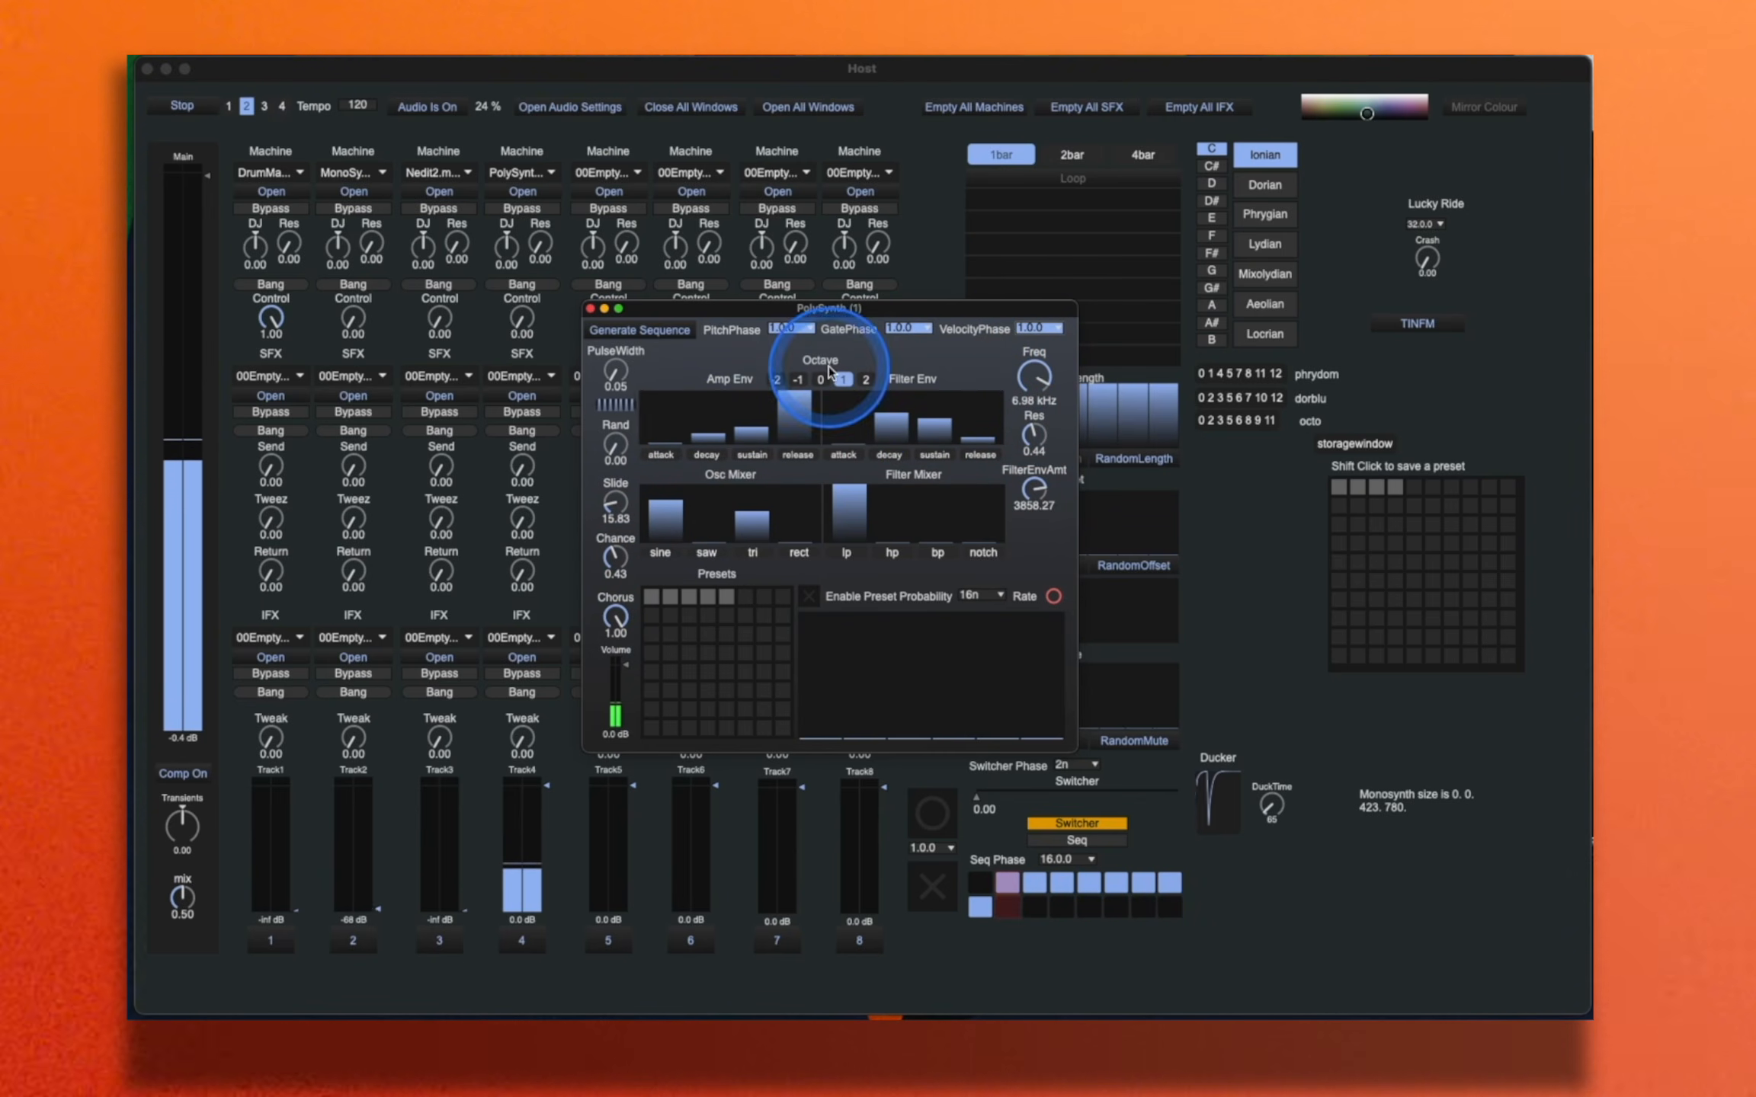
Step: Try the saw oscillator with a lower filter Freq, and flatten the filter envelope's decay and sustain
{"action": "left_click", "coordinate": [713, 497]}
{"action": "left_click_drag", "start_coordinate": [1029, 381], "coordinate": [1029, 408]}
{"action": "mouse_move", "coordinate": [890, 440]}
{"action": "left_mouse_down"}
{"action": "mouse_move", "coordinate": [972, 444]}
{"action": "mouse_move", "coordinate": [1033, 425]}
{"action": "mouse_move", "coordinate": [1034, 400]}
{"action": "left_mouse_up"}
{"action": "left_click", "coordinate": [892, 442]}
Step: Drop the saw oscillator, set PulseWidth to 0.26, Rand to 2.68, Res to 0.00 and Freq to 10.0 kHz, and save the sound as the sixth preset
{"action": "left_click_drag", "start_coordinate": [616, 372], "coordinate": [627, 365]}
{"action": "left_click", "coordinate": [709, 541]}
{"action": "left_click_drag", "start_coordinate": [1034, 436], "coordinate": [1032, 444]}
{"action": "left_click_drag", "start_coordinate": [1035, 377], "coordinate": [1034, 305]}
{"action": "left_click_drag", "start_coordinate": [616, 445], "coordinate": [606, 299]}
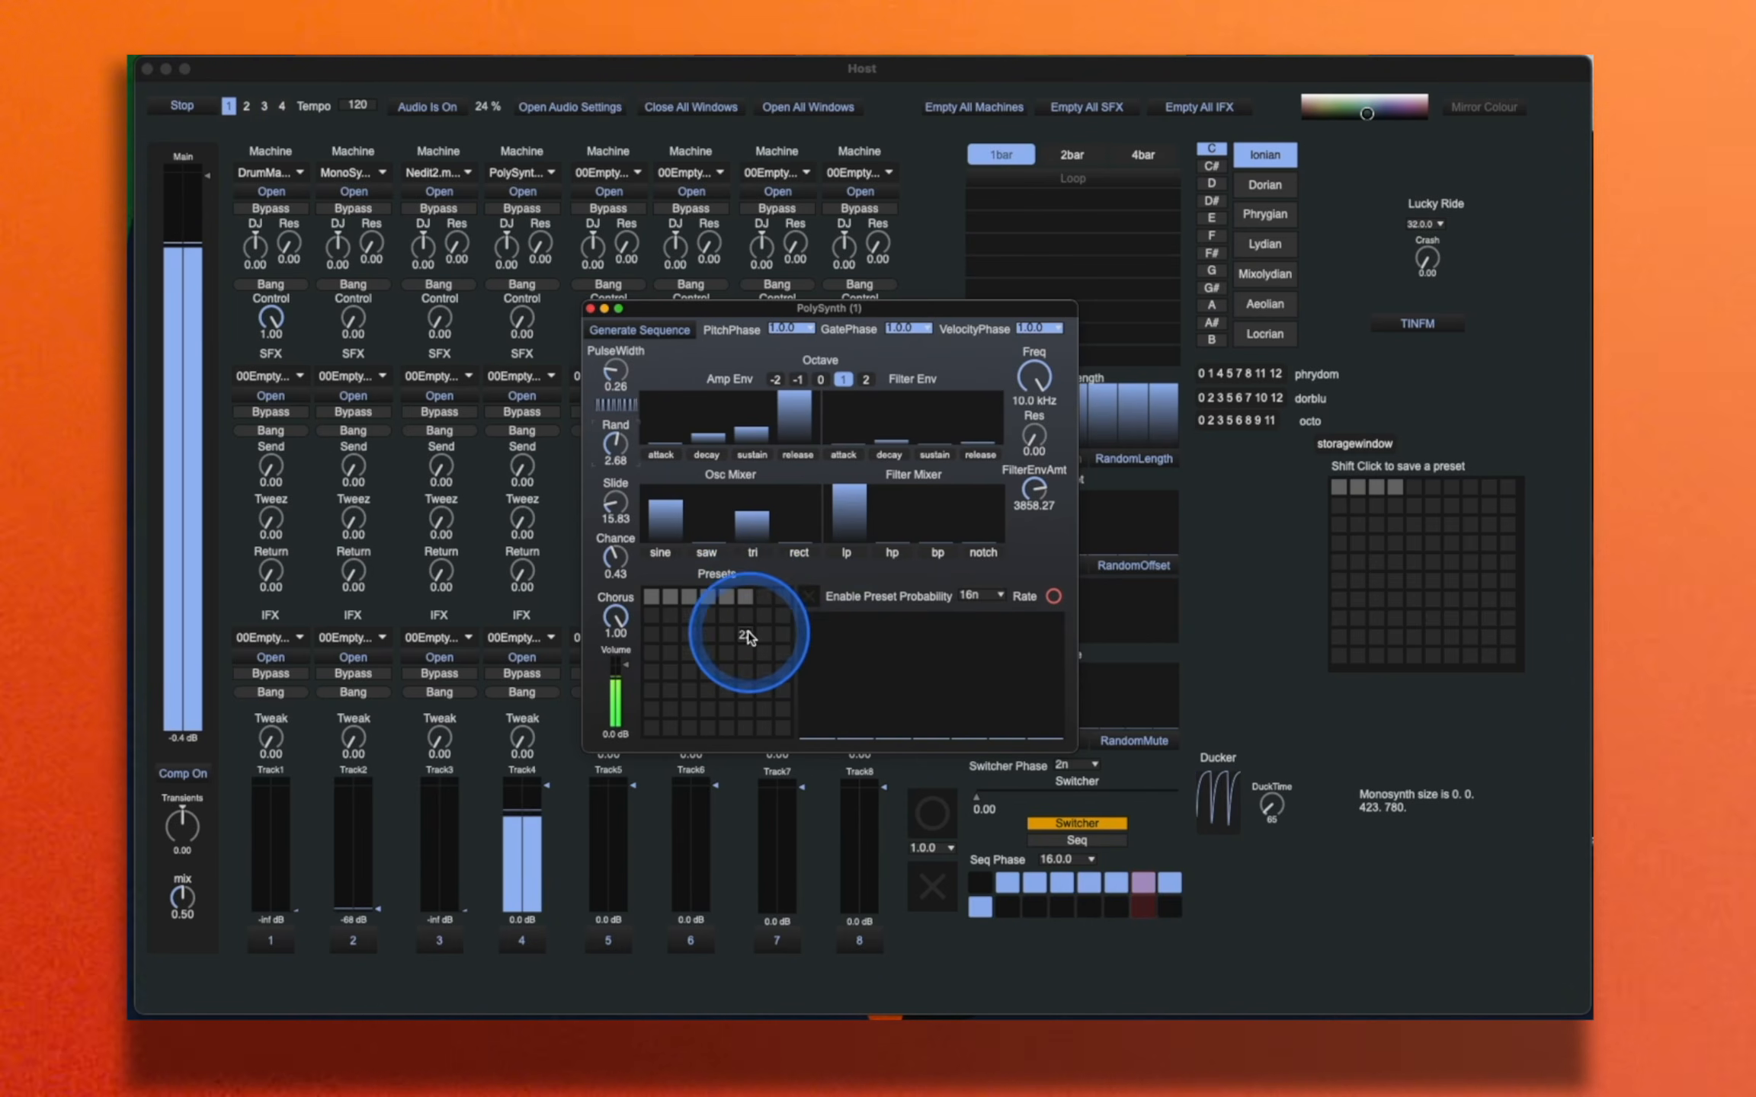
Step: Try Preset Probability with levels drawn across the presets, clear and disable it, and recall the sixth preset
{"action": "left_click", "coordinate": [808, 596]}
{"action": "mouse_move", "coordinate": [809, 627]}
{"action": "left_mouse_down"}
{"action": "mouse_move", "coordinate": [804, 658]}
{"action": "mouse_move", "coordinate": [837, 634]}
{"action": "left_mouse_up"}
{"action": "left_click_drag", "start_coordinate": [967, 646], "coordinate": [1047, 647]}
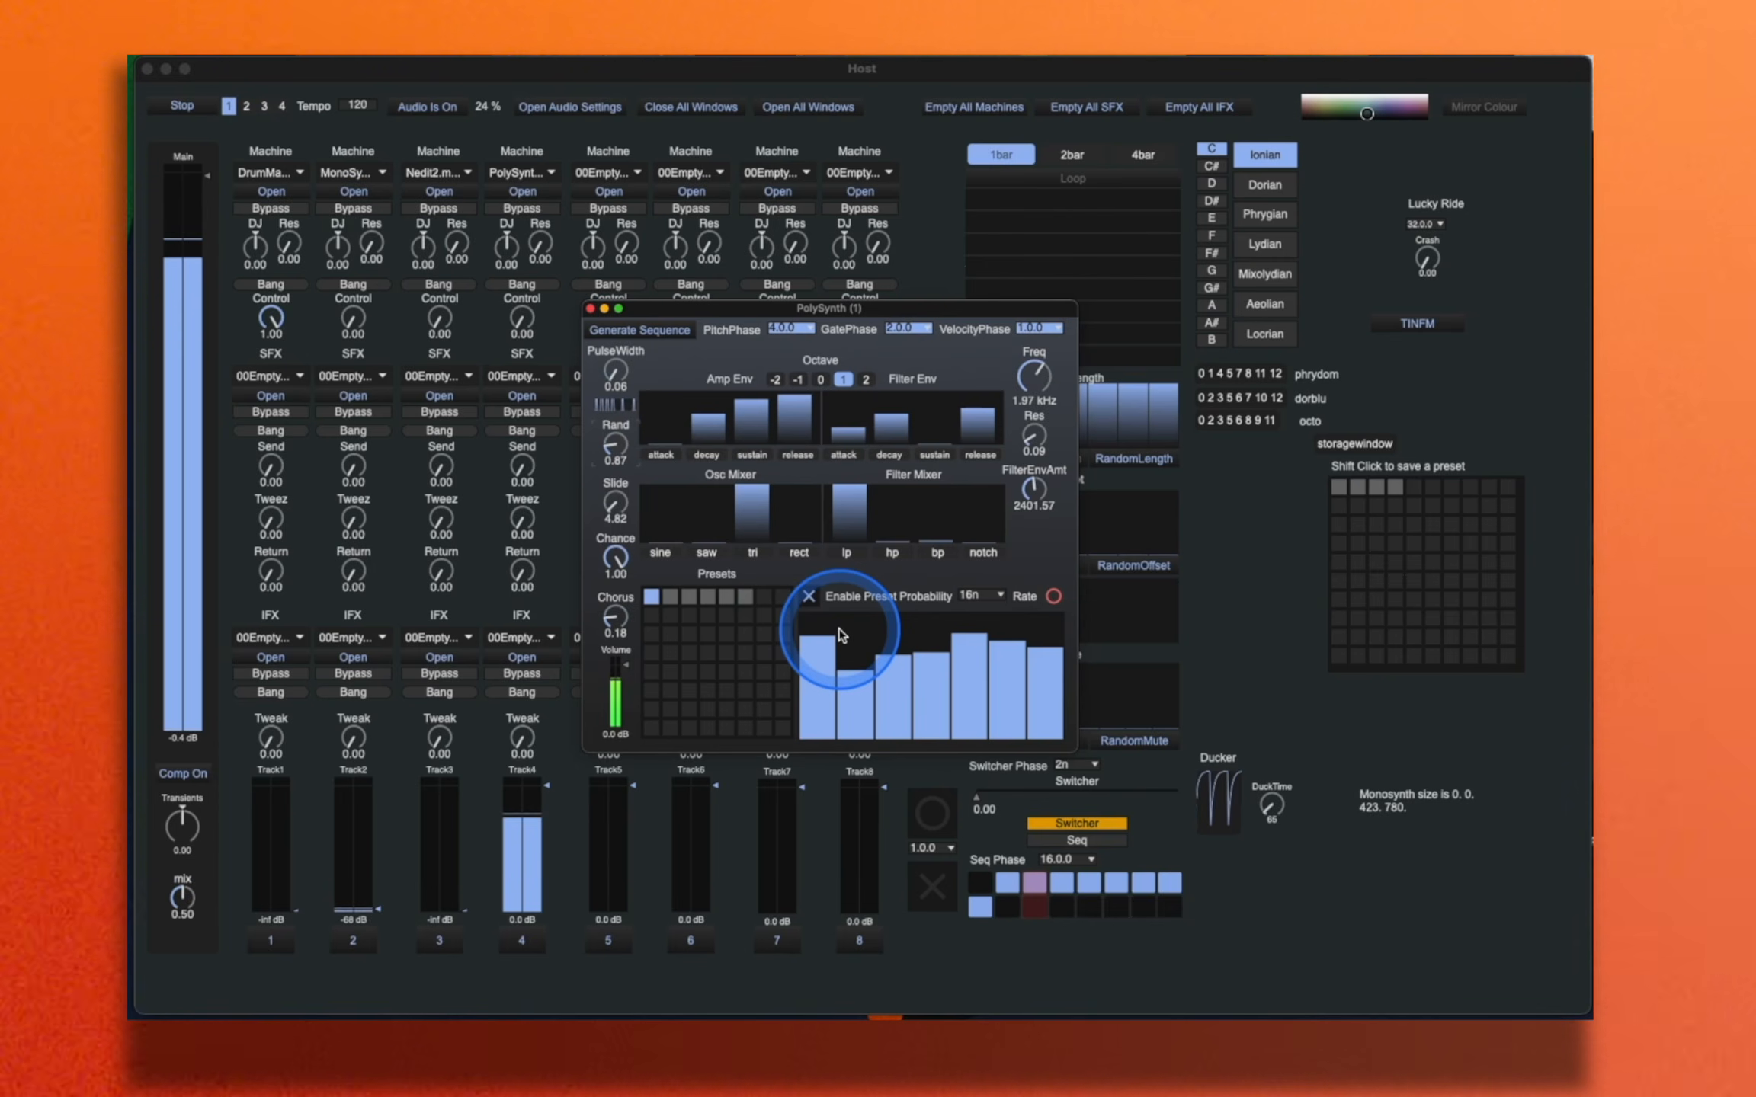
{"action": "mouse_move", "coordinate": [815, 640]}
{"action": "left_mouse_down"}
{"action": "mouse_move", "coordinate": [915, 816]}
{"action": "mouse_move", "coordinate": [1050, 821]}
{"action": "left_mouse_up"}
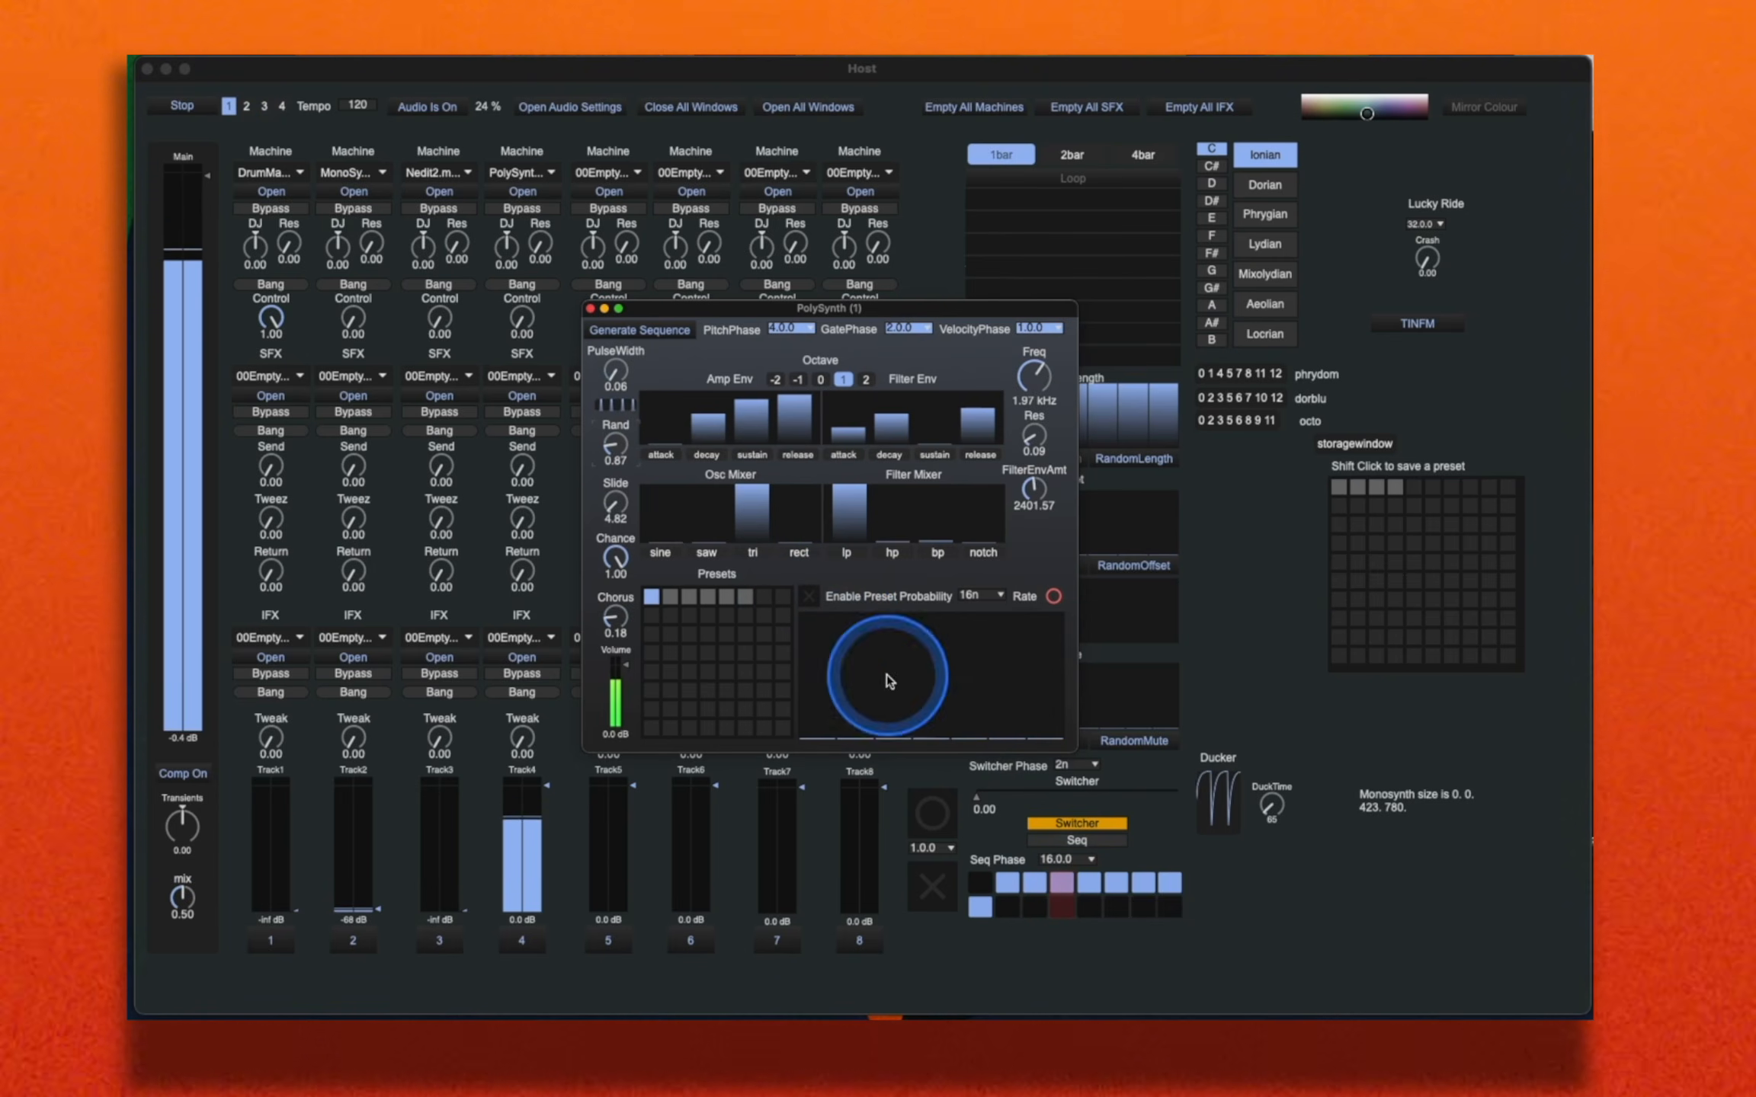
{"action": "left_click", "coordinate": [745, 597]}
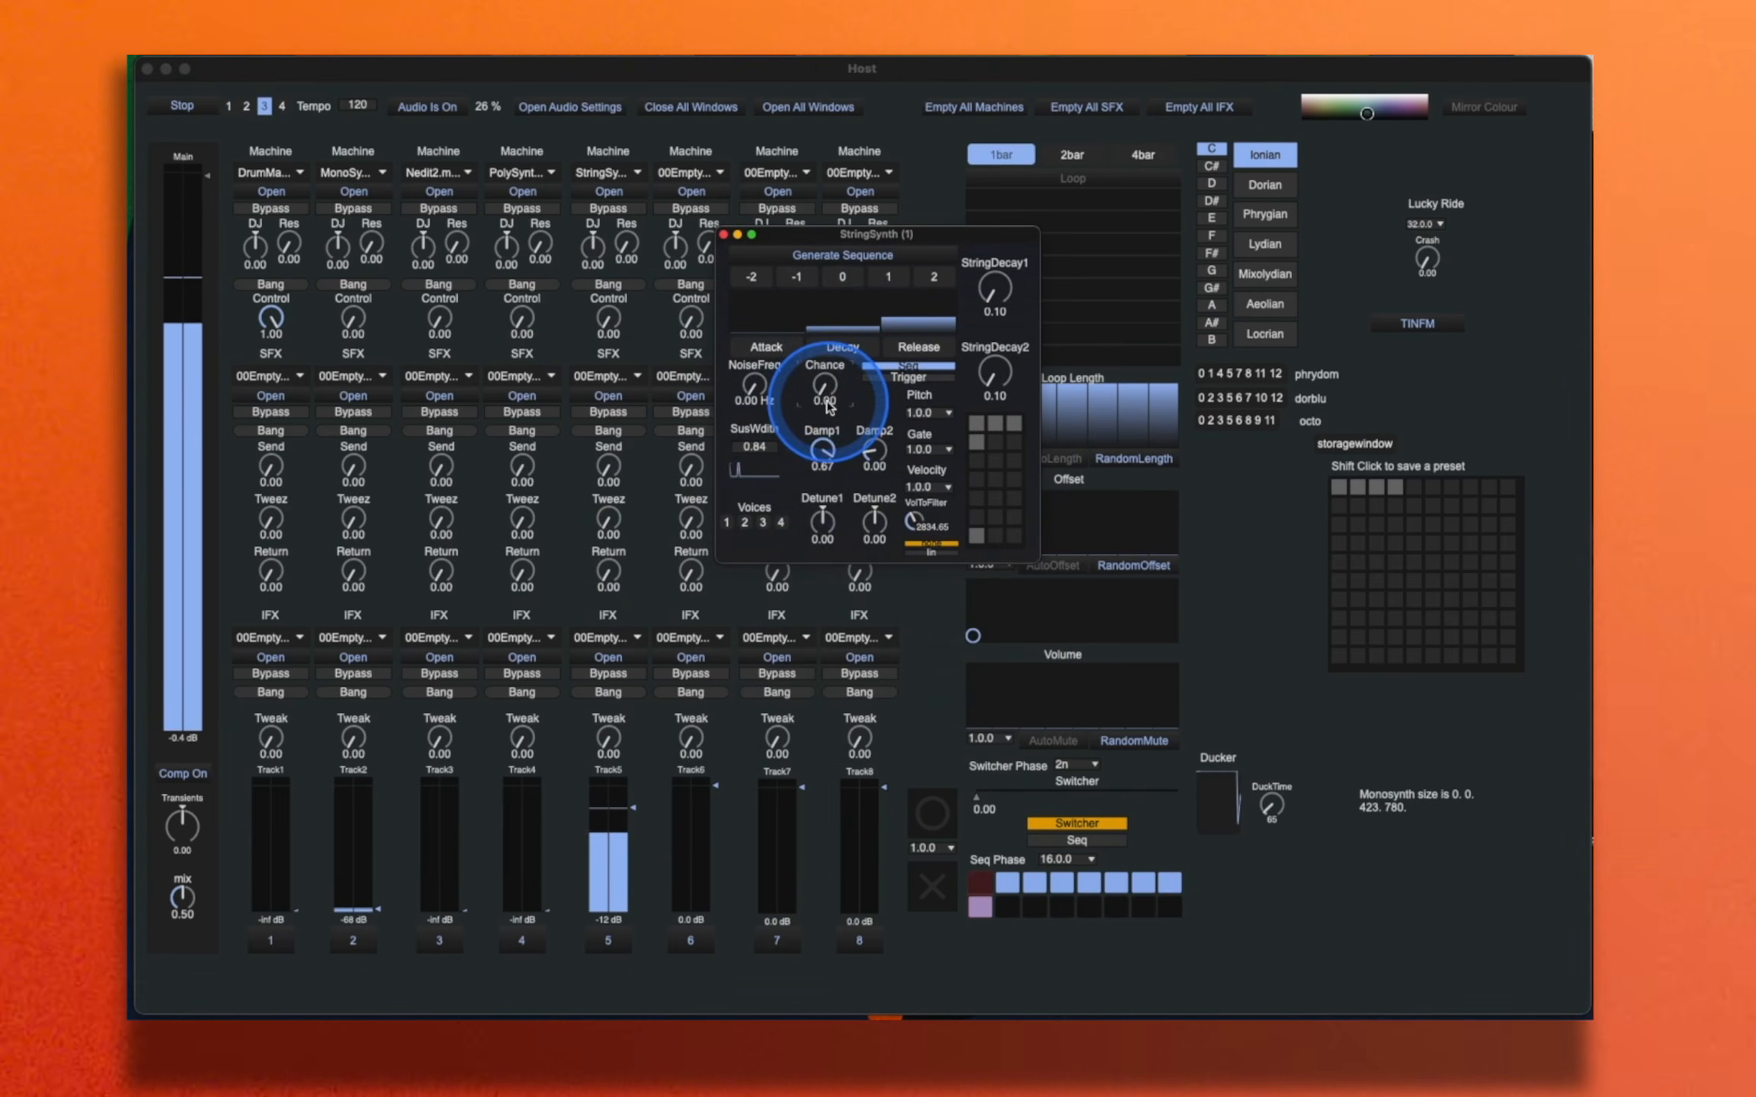
Step: On the StringSynth, set Chance to 0.08, raise the attack, and set StringDecay1 to 0.69, StringDecay2 to 0.98 and Damp2 to 0.28
{"action": "left_click_drag", "start_coordinate": [826, 389], "coordinate": [830, 398]}
{"action": "left_click_drag", "start_coordinate": [783, 331], "coordinate": [783, 328]}
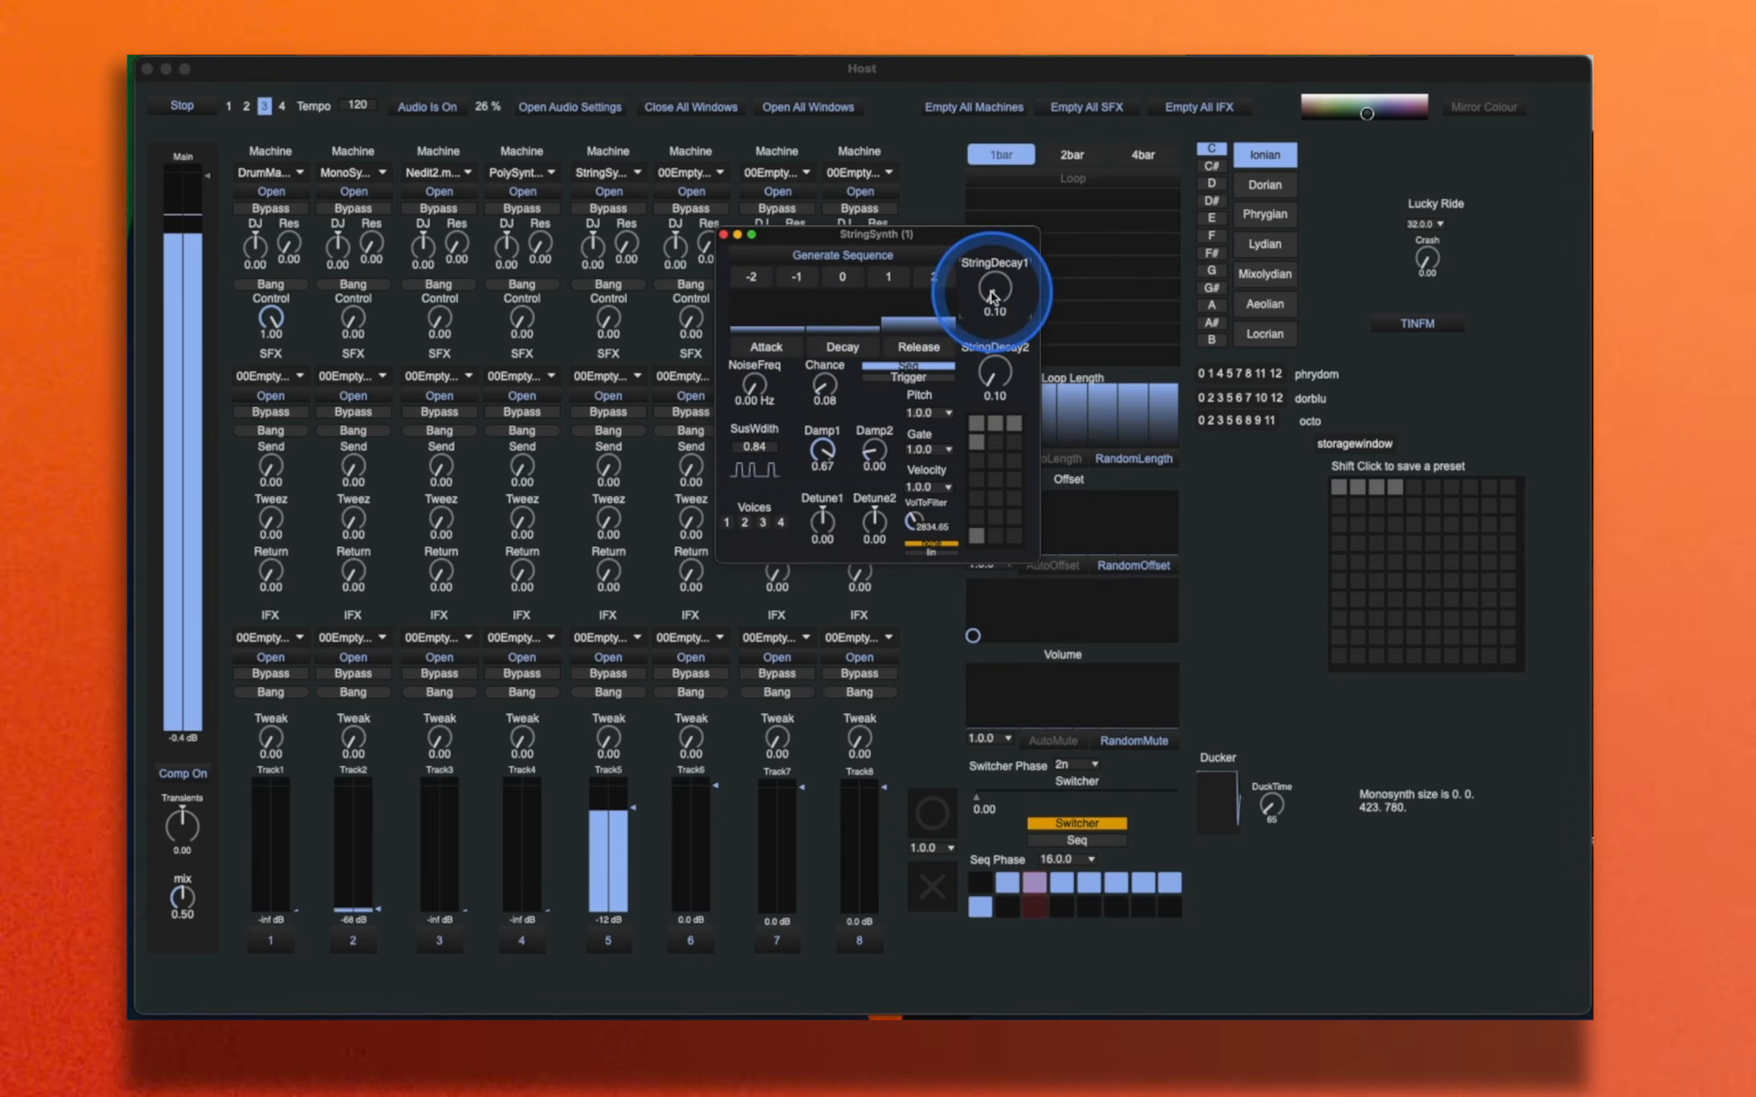
{"action": "left_click_drag", "start_coordinate": [993, 296], "coordinate": [994, 293]}
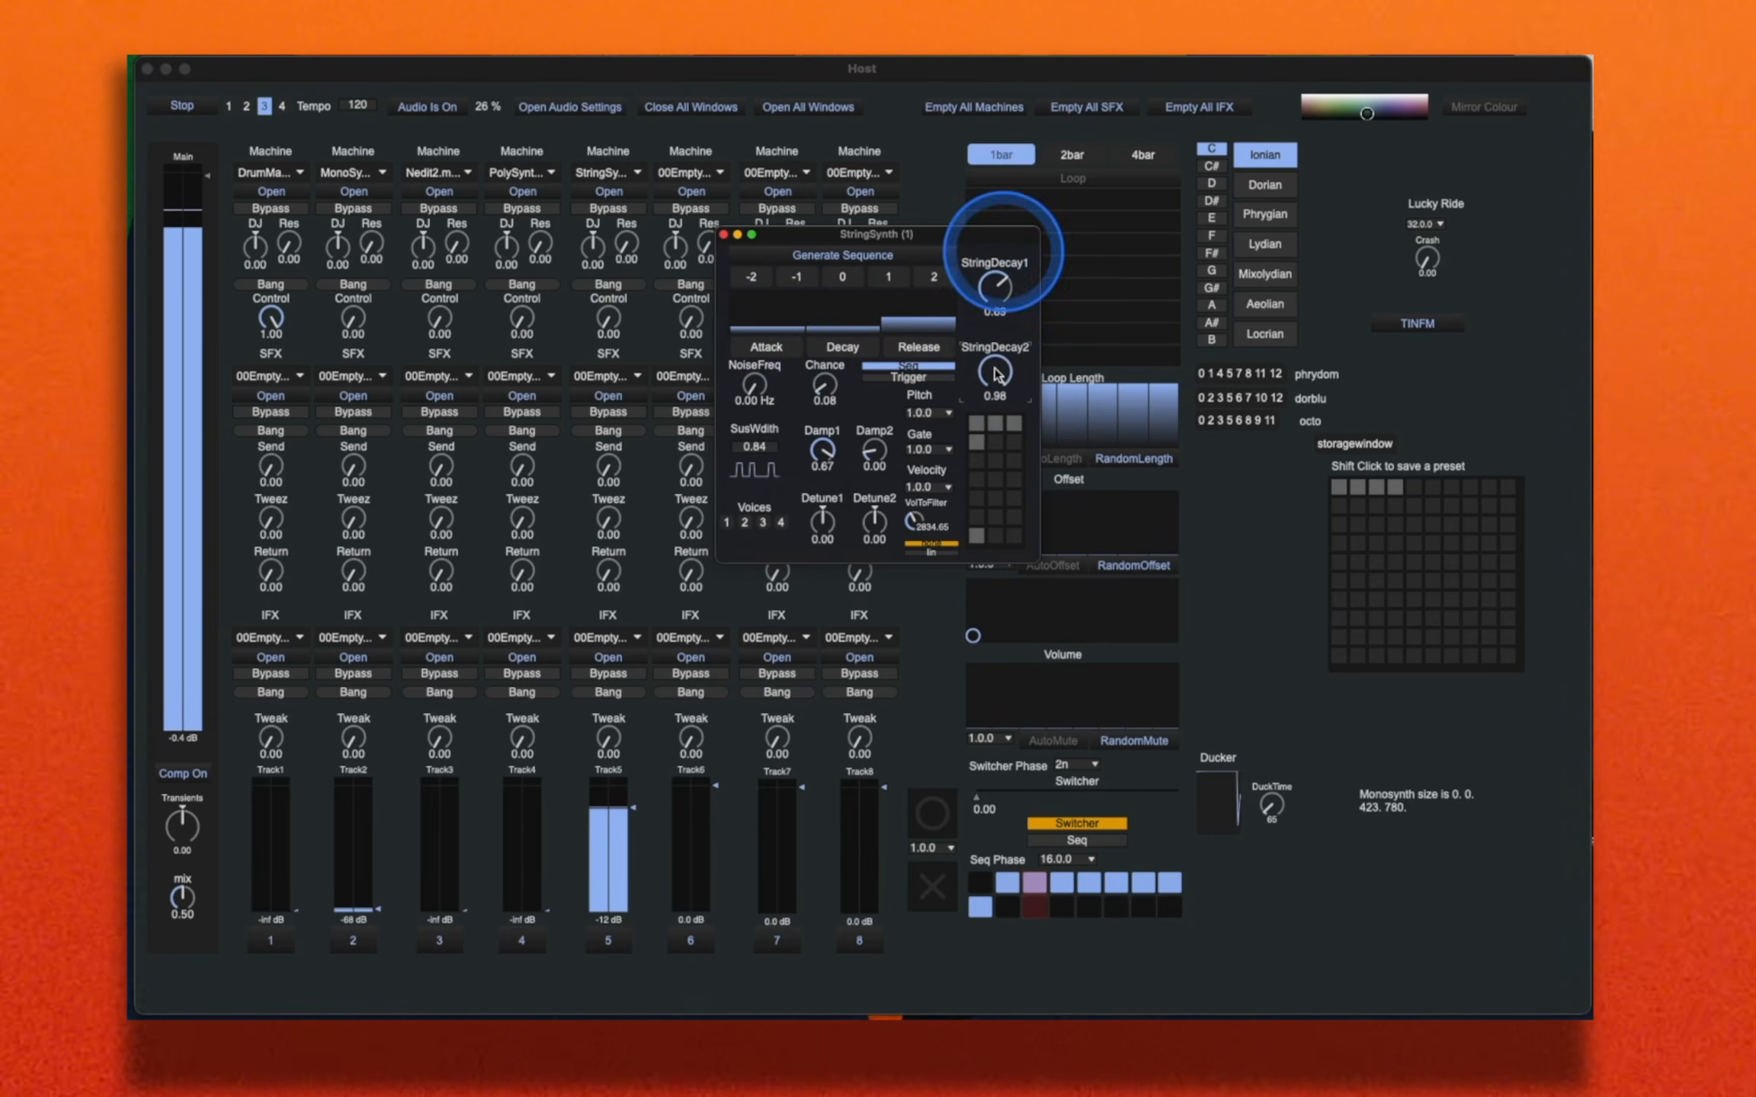
{"action": "left_click_drag", "start_coordinate": [823, 524], "coordinate": [828, 519]}
Step: Set the StringSynth's Voices to 4 and choose 1.0.0 for its Pitch and Velocity phases
{"action": "left_click", "coordinate": [764, 524]}
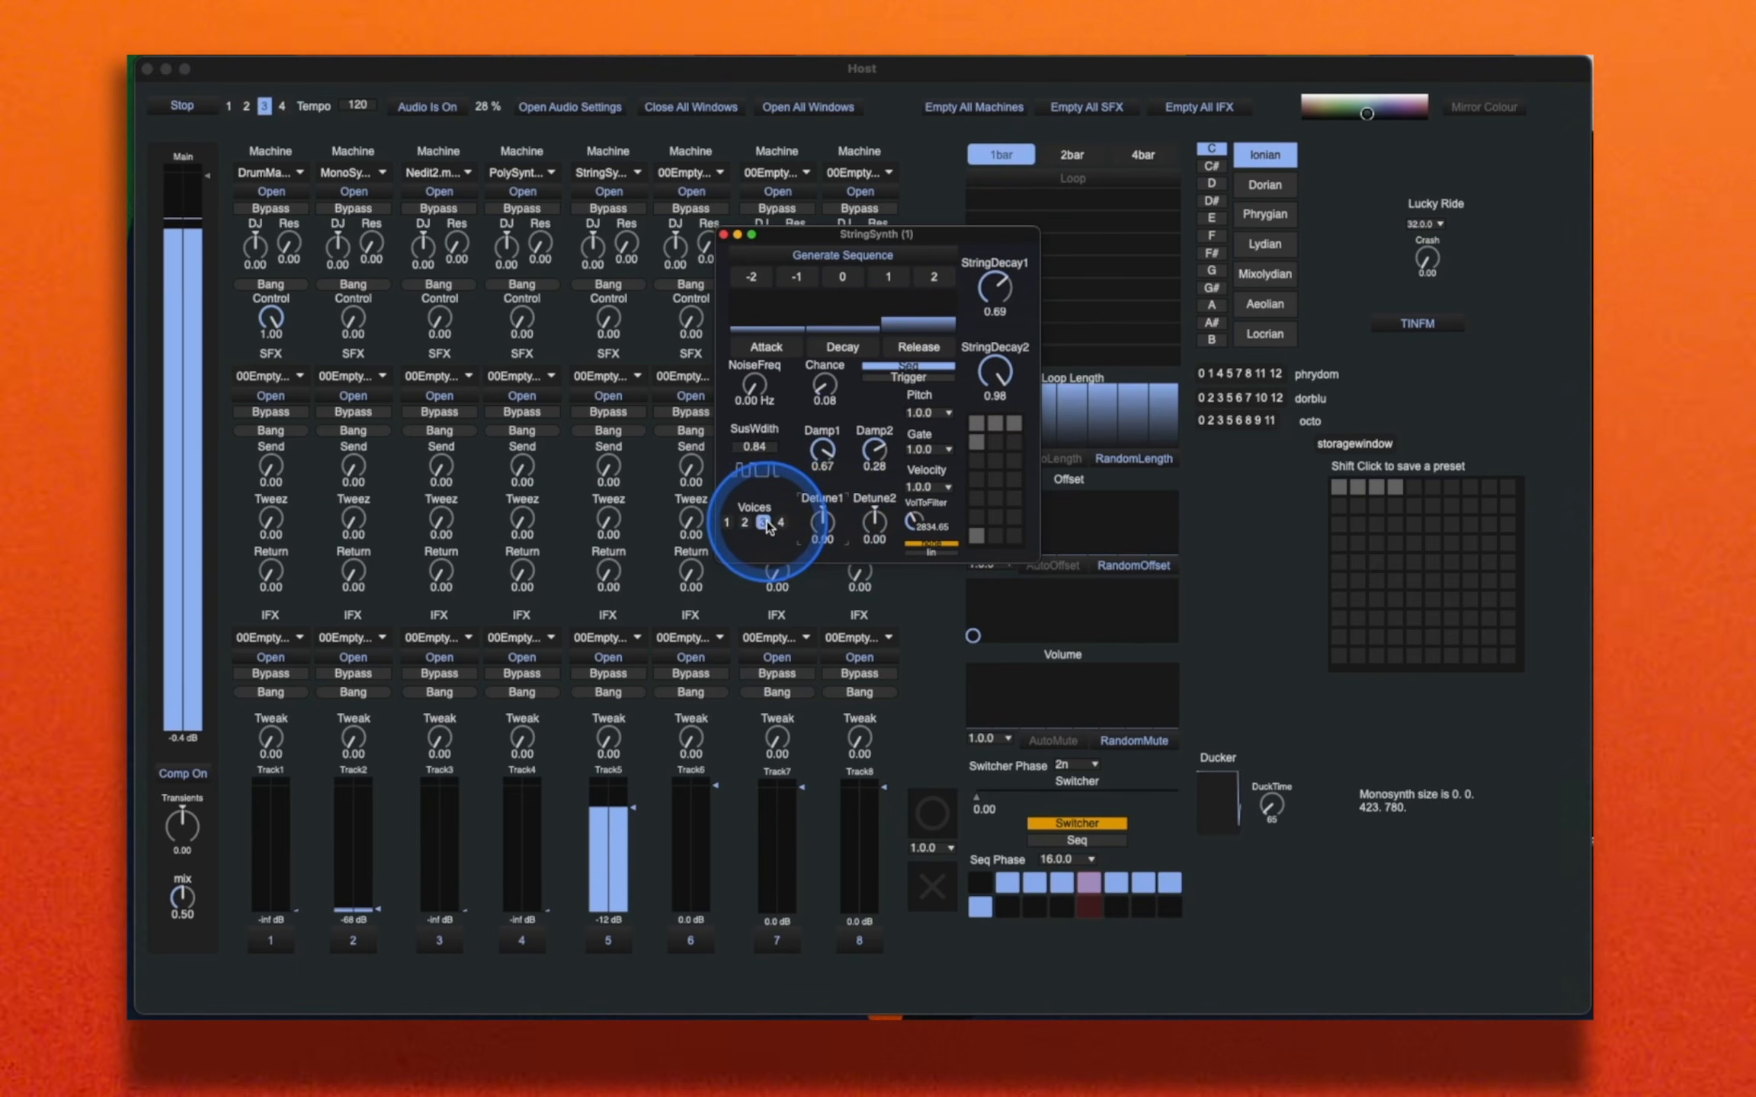
{"action": "left_click", "coordinate": [780, 524]}
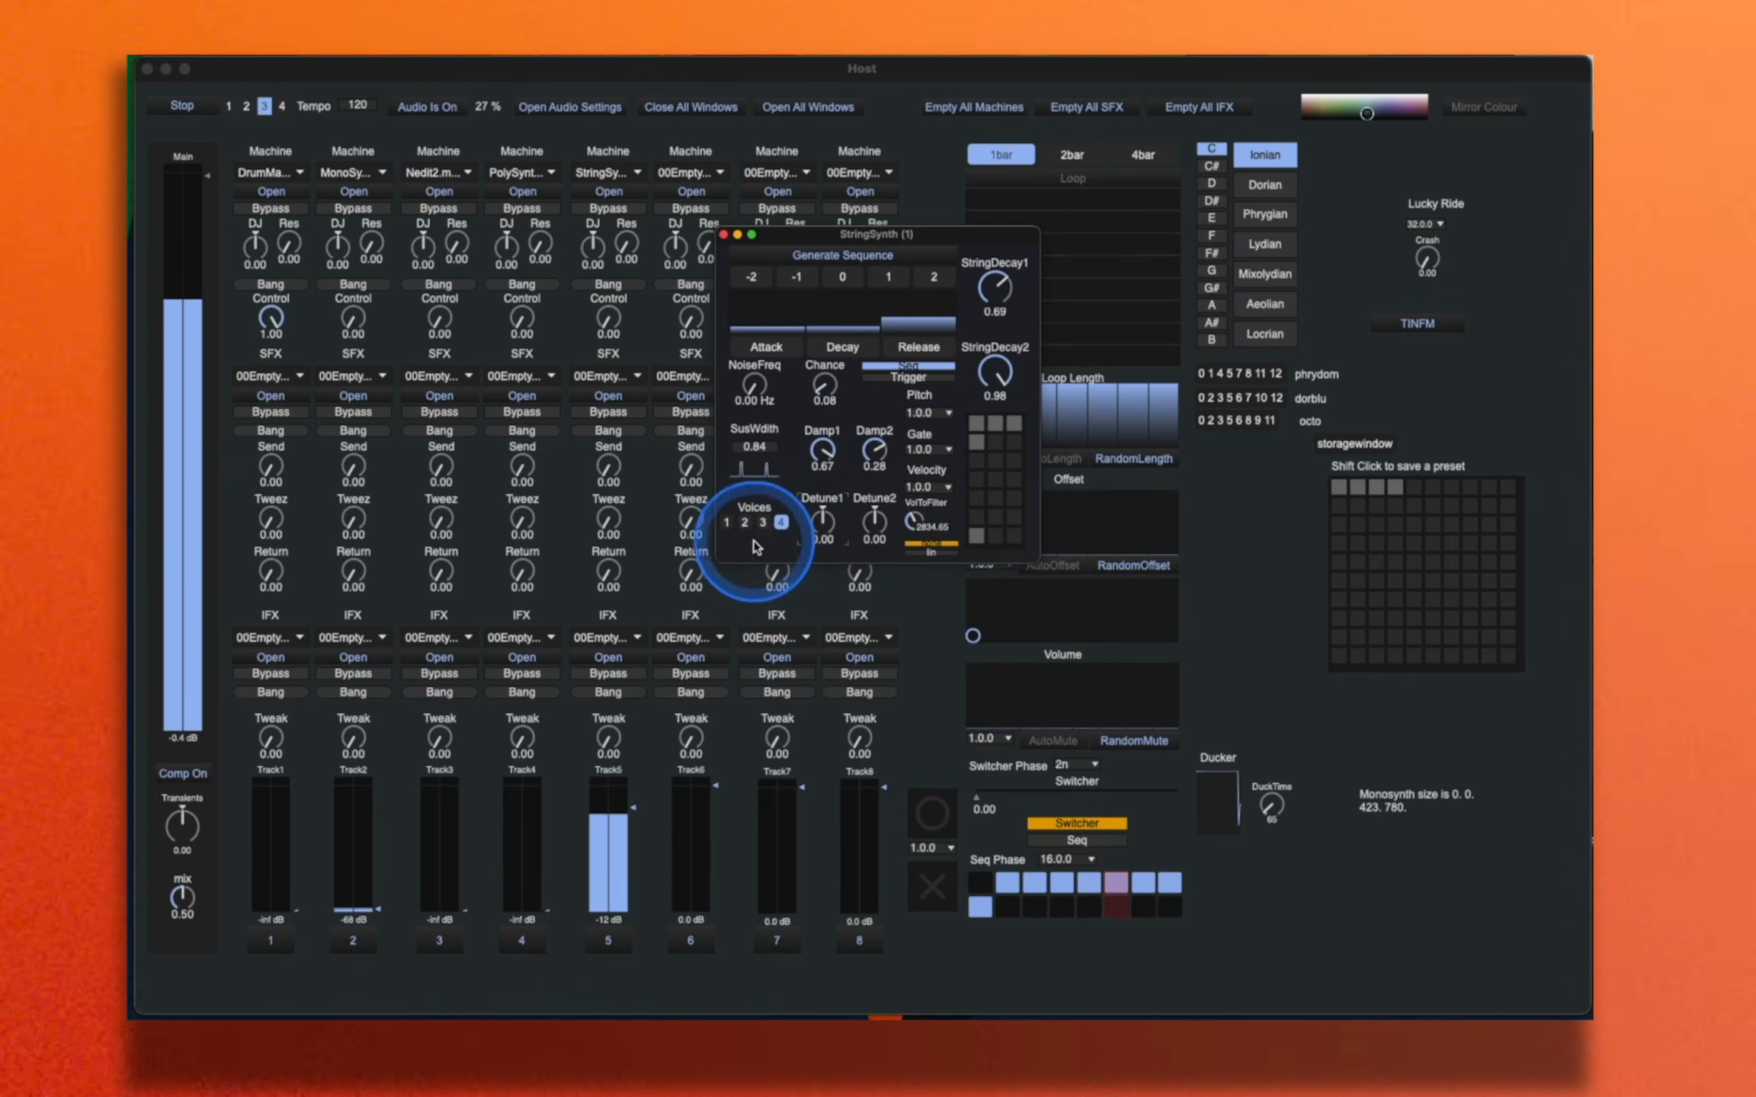
{"action": "left_click", "coordinate": [942, 412]}
{"action": "left_click", "coordinate": [918, 428]}
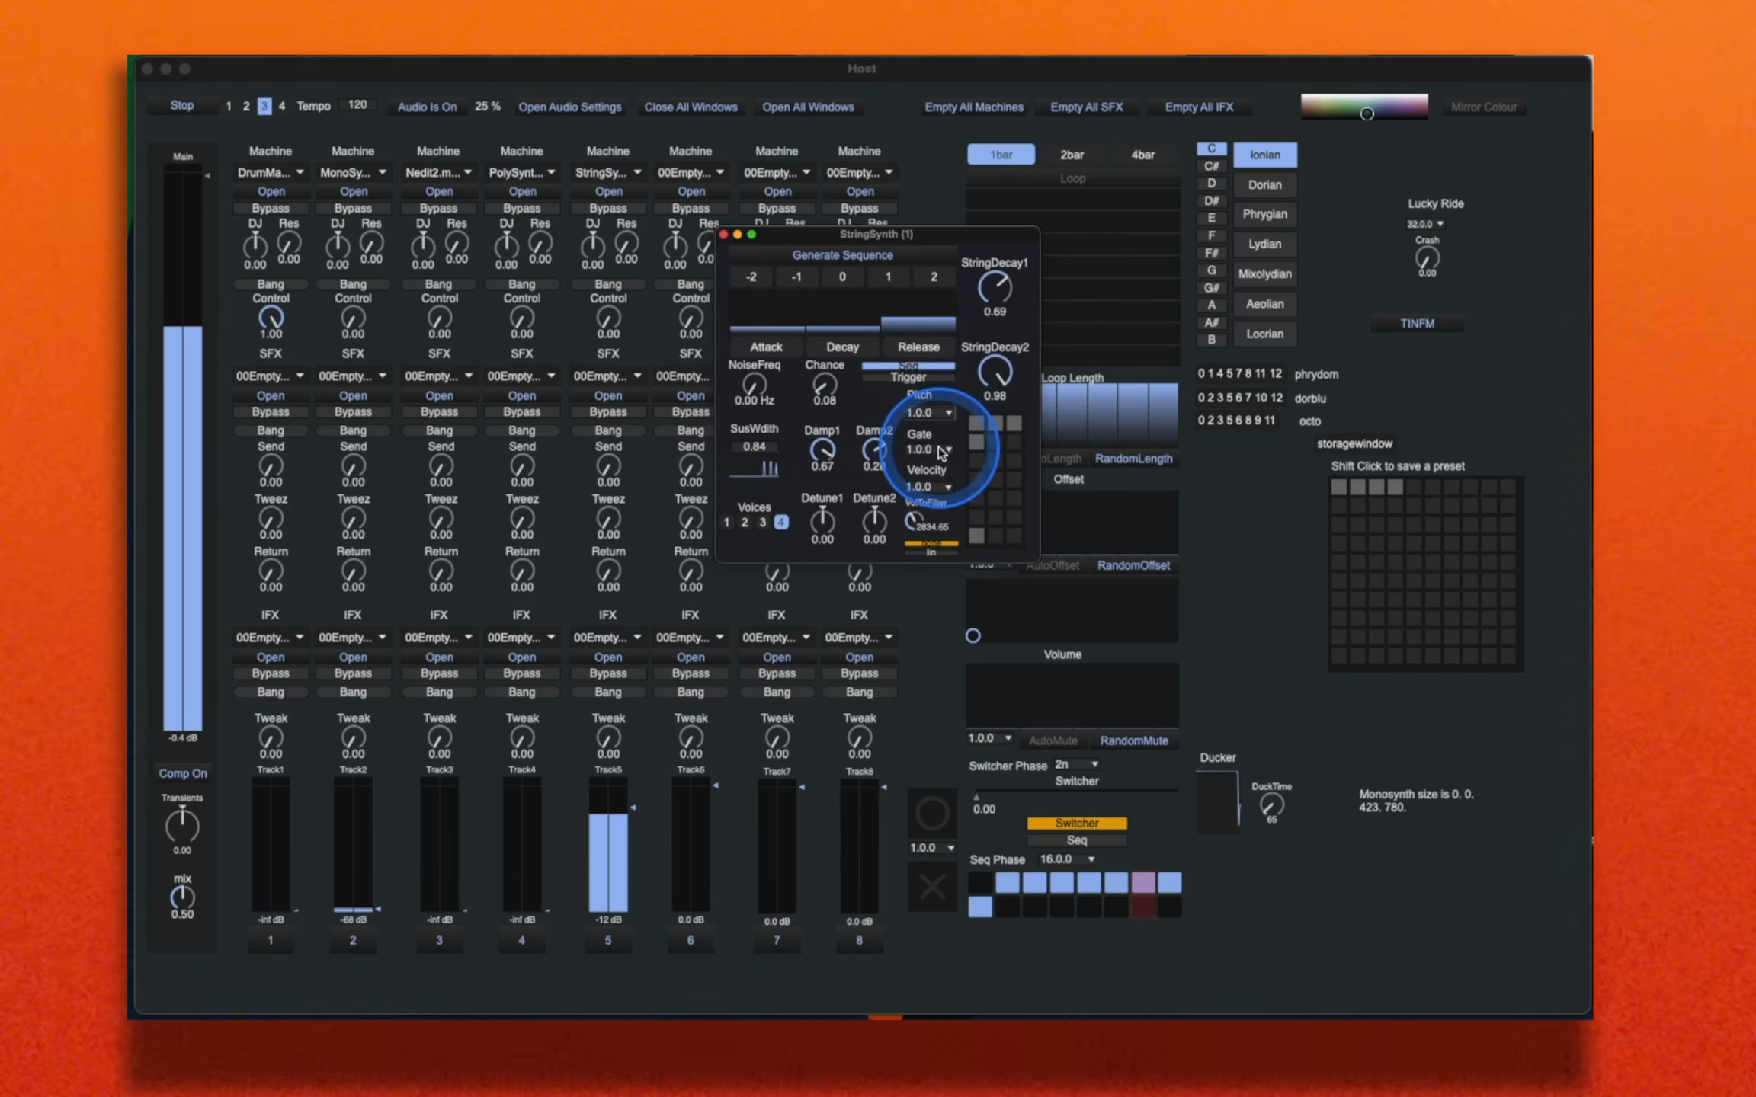
{"action": "left_click", "coordinate": [944, 488]}
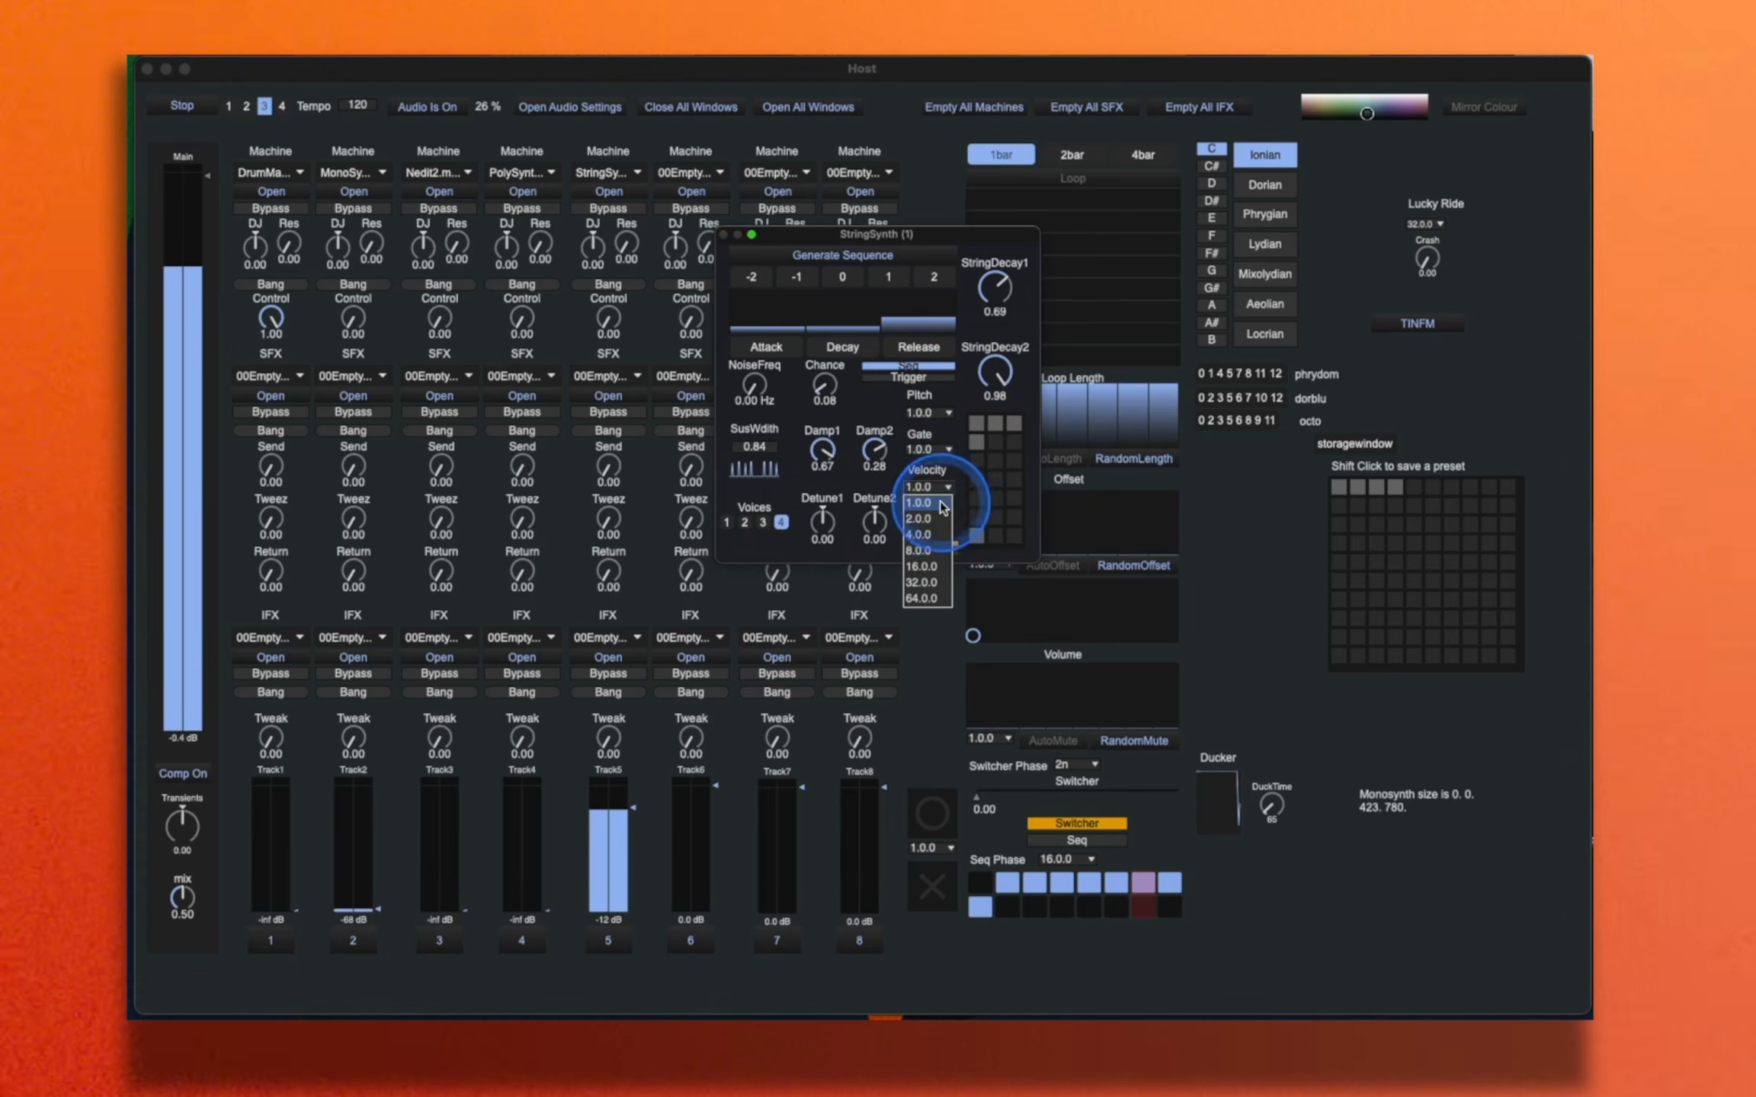
{"action": "left_click", "coordinate": [942, 504]}
Step: Reset Damp1, Damp2 and Chance to 0.00, and set StringDecay1 to 0.10 and StringDecay2 to 0.28
{"action": "double_click", "coordinate": [825, 455]}
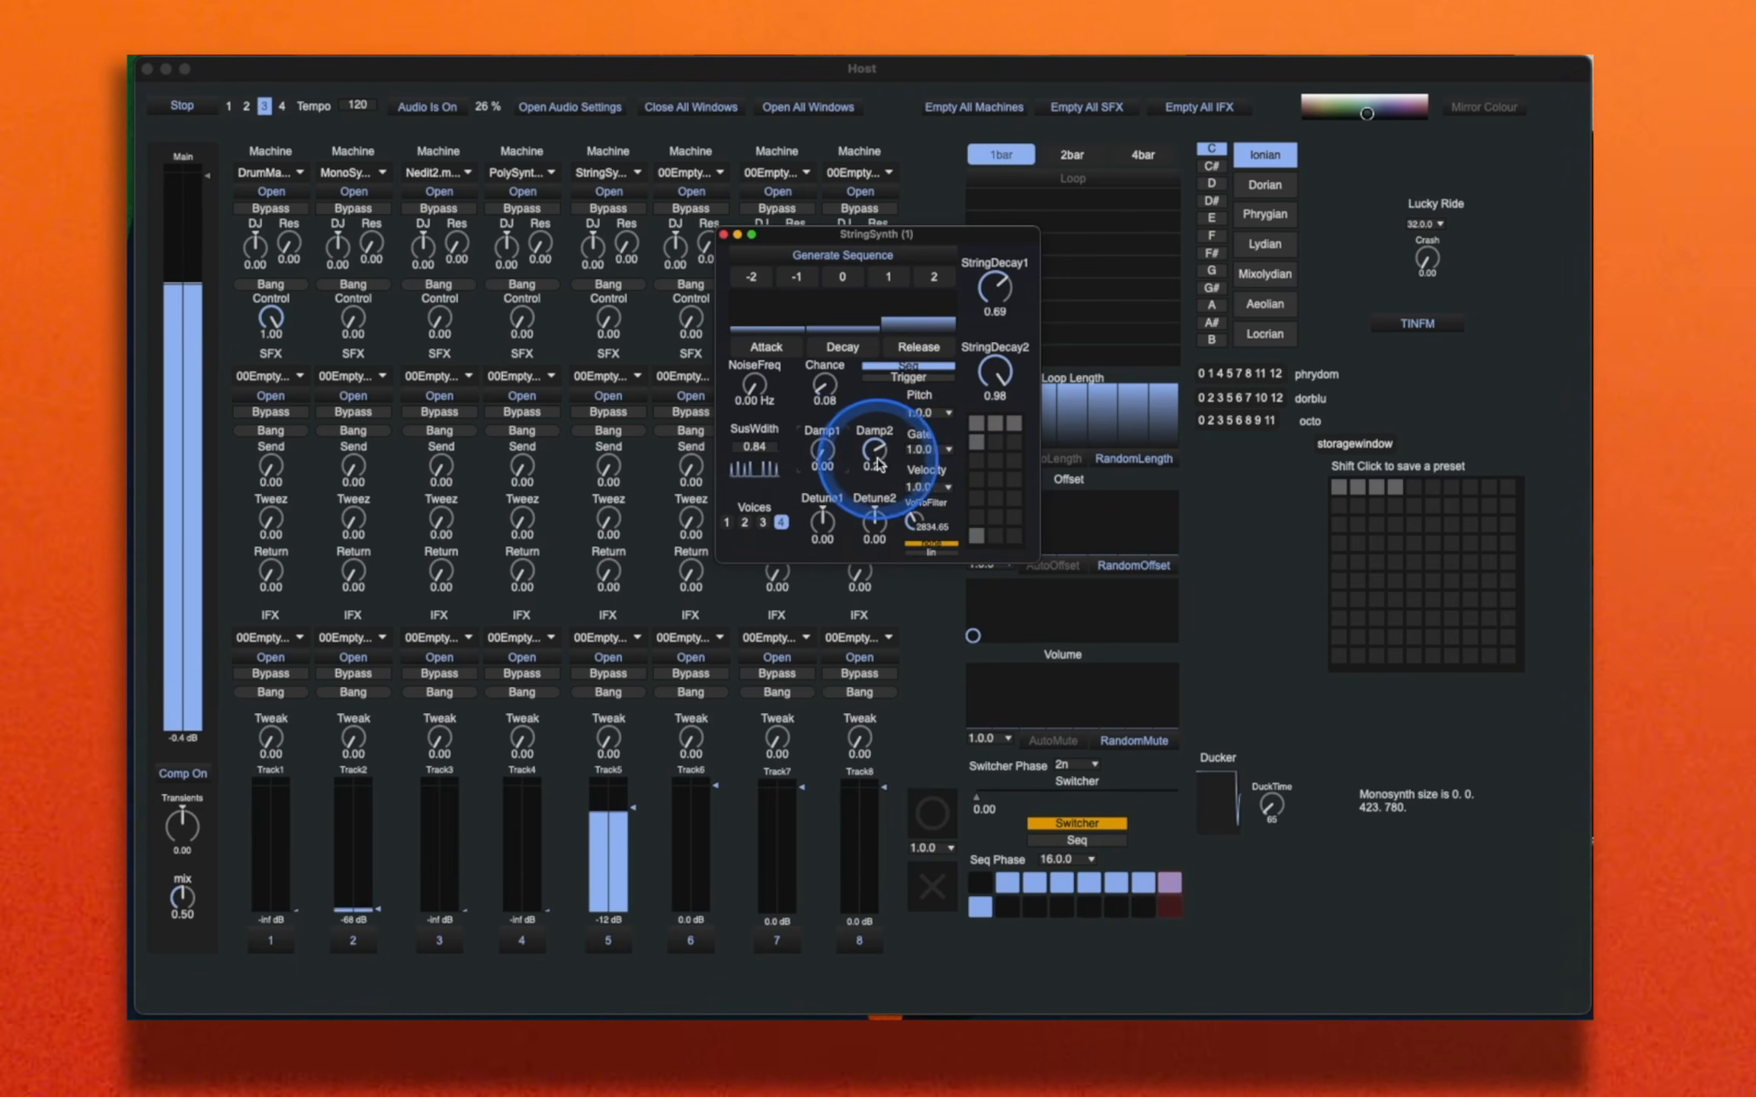
{"action": "left_click_drag", "start_coordinate": [876, 463], "coordinate": [879, 454]}
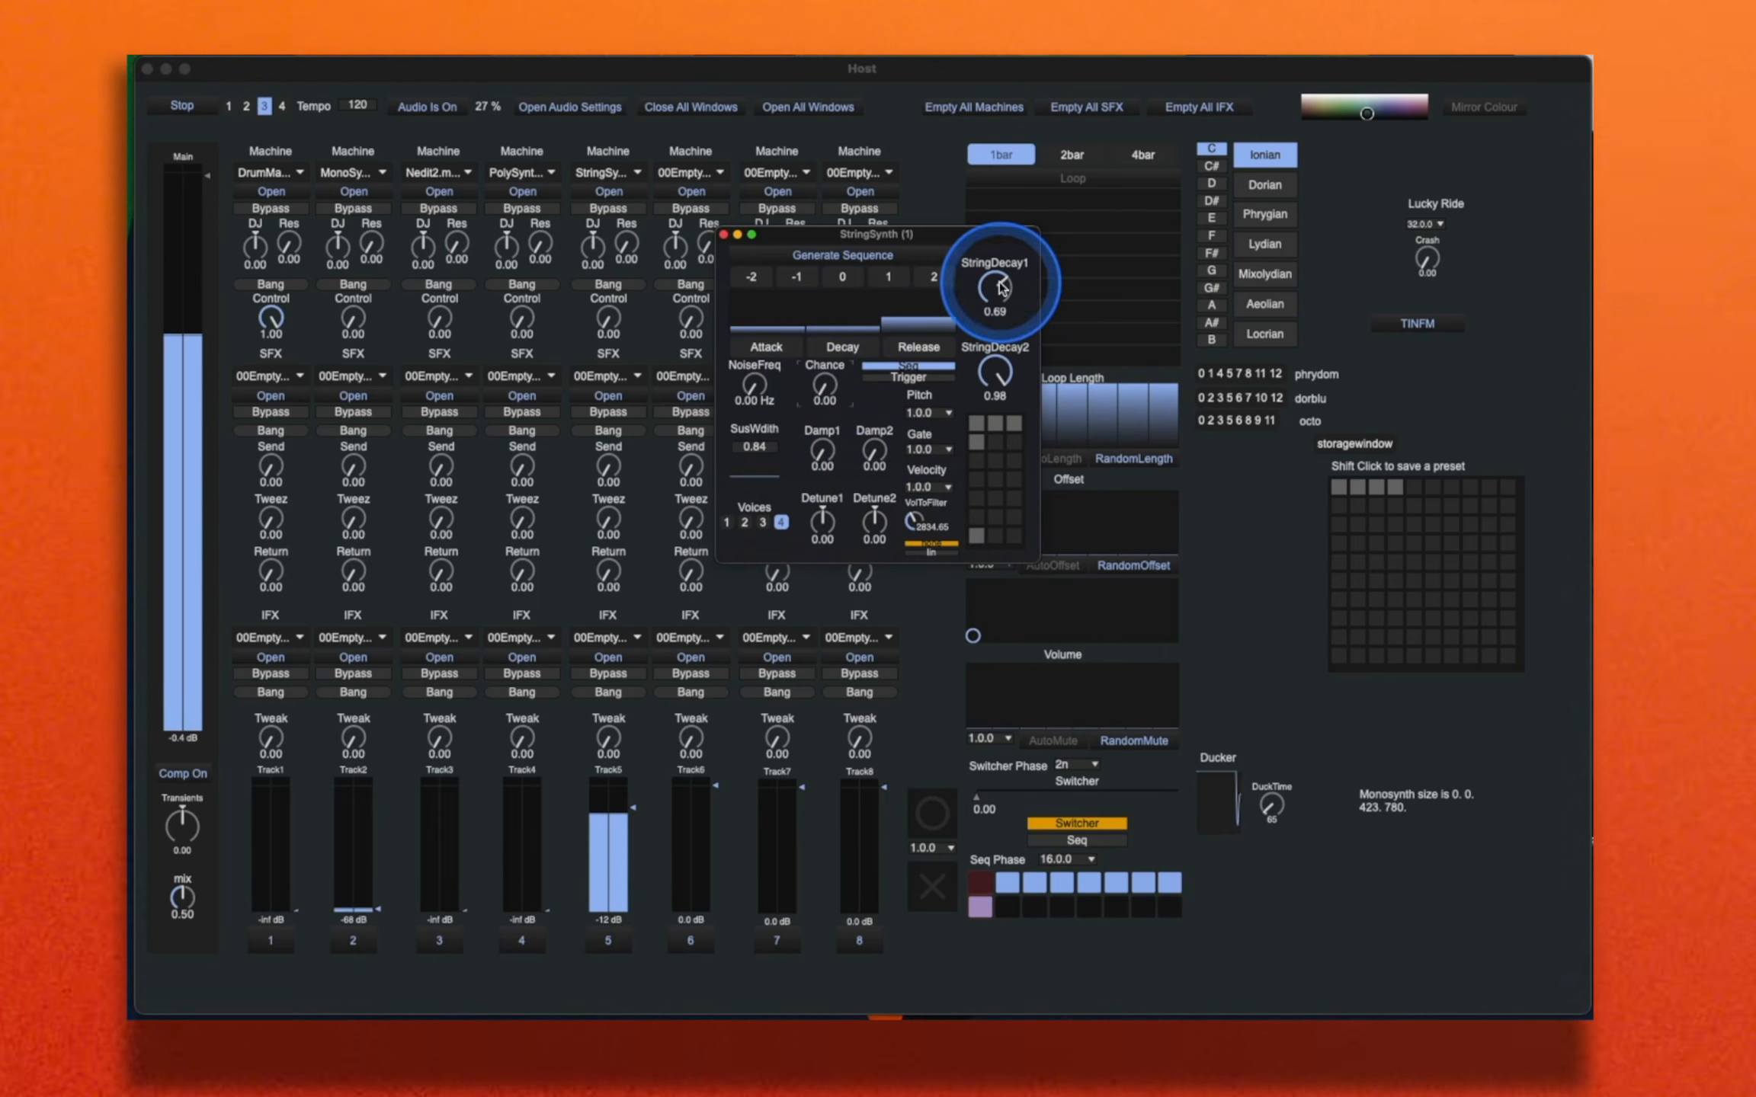
{"action": "left_click_drag", "start_coordinate": [997, 288], "coordinate": [1005, 296]}
{"action": "left_click_drag", "start_coordinate": [995, 370], "coordinate": [1000, 354]}
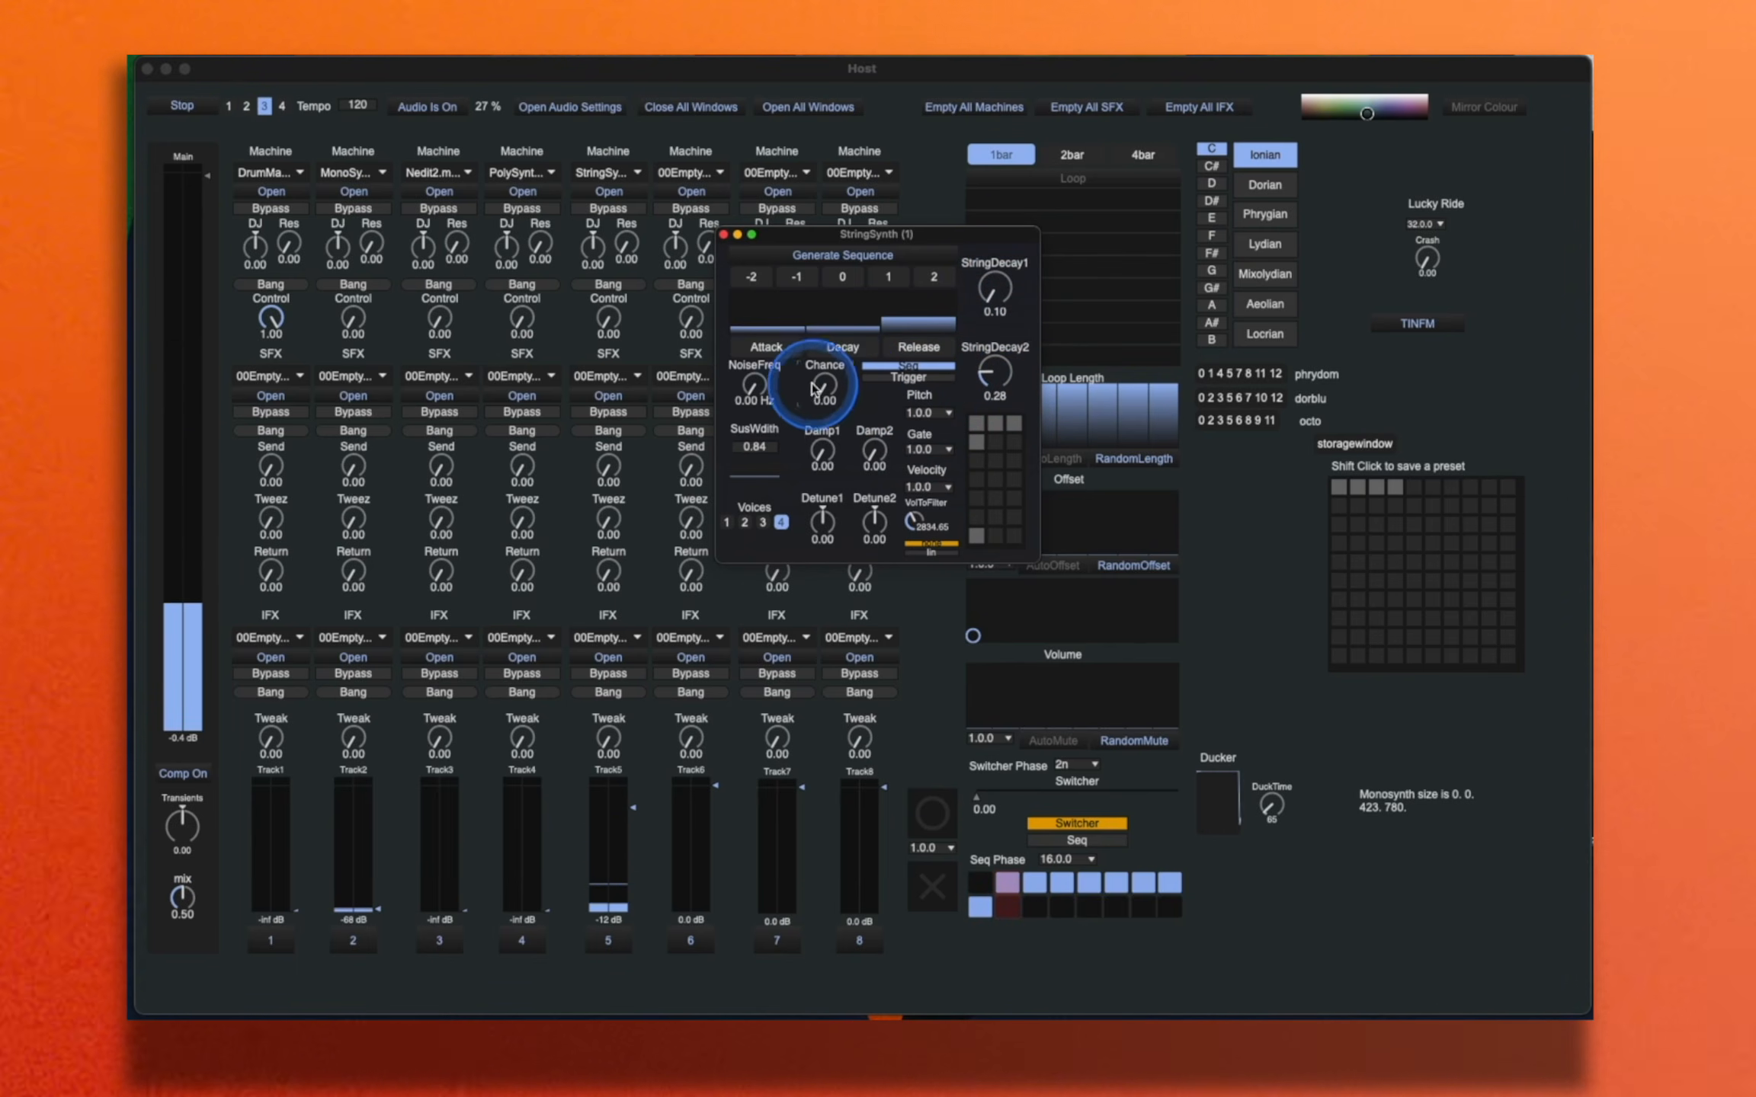
Step: Set Chance to 1.00, NoiseFreq to 578 Hz, StringDecay1 to 0.32 and StringDecay2 to 0.14, remove the attack and choose octave 1
{"action": "left_click_drag", "start_coordinate": [826, 385], "coordinate": [894, 223]}
{"action": "left_click_drag", "start_coordinate": [768, 391], "coordinate": [774, 336]}
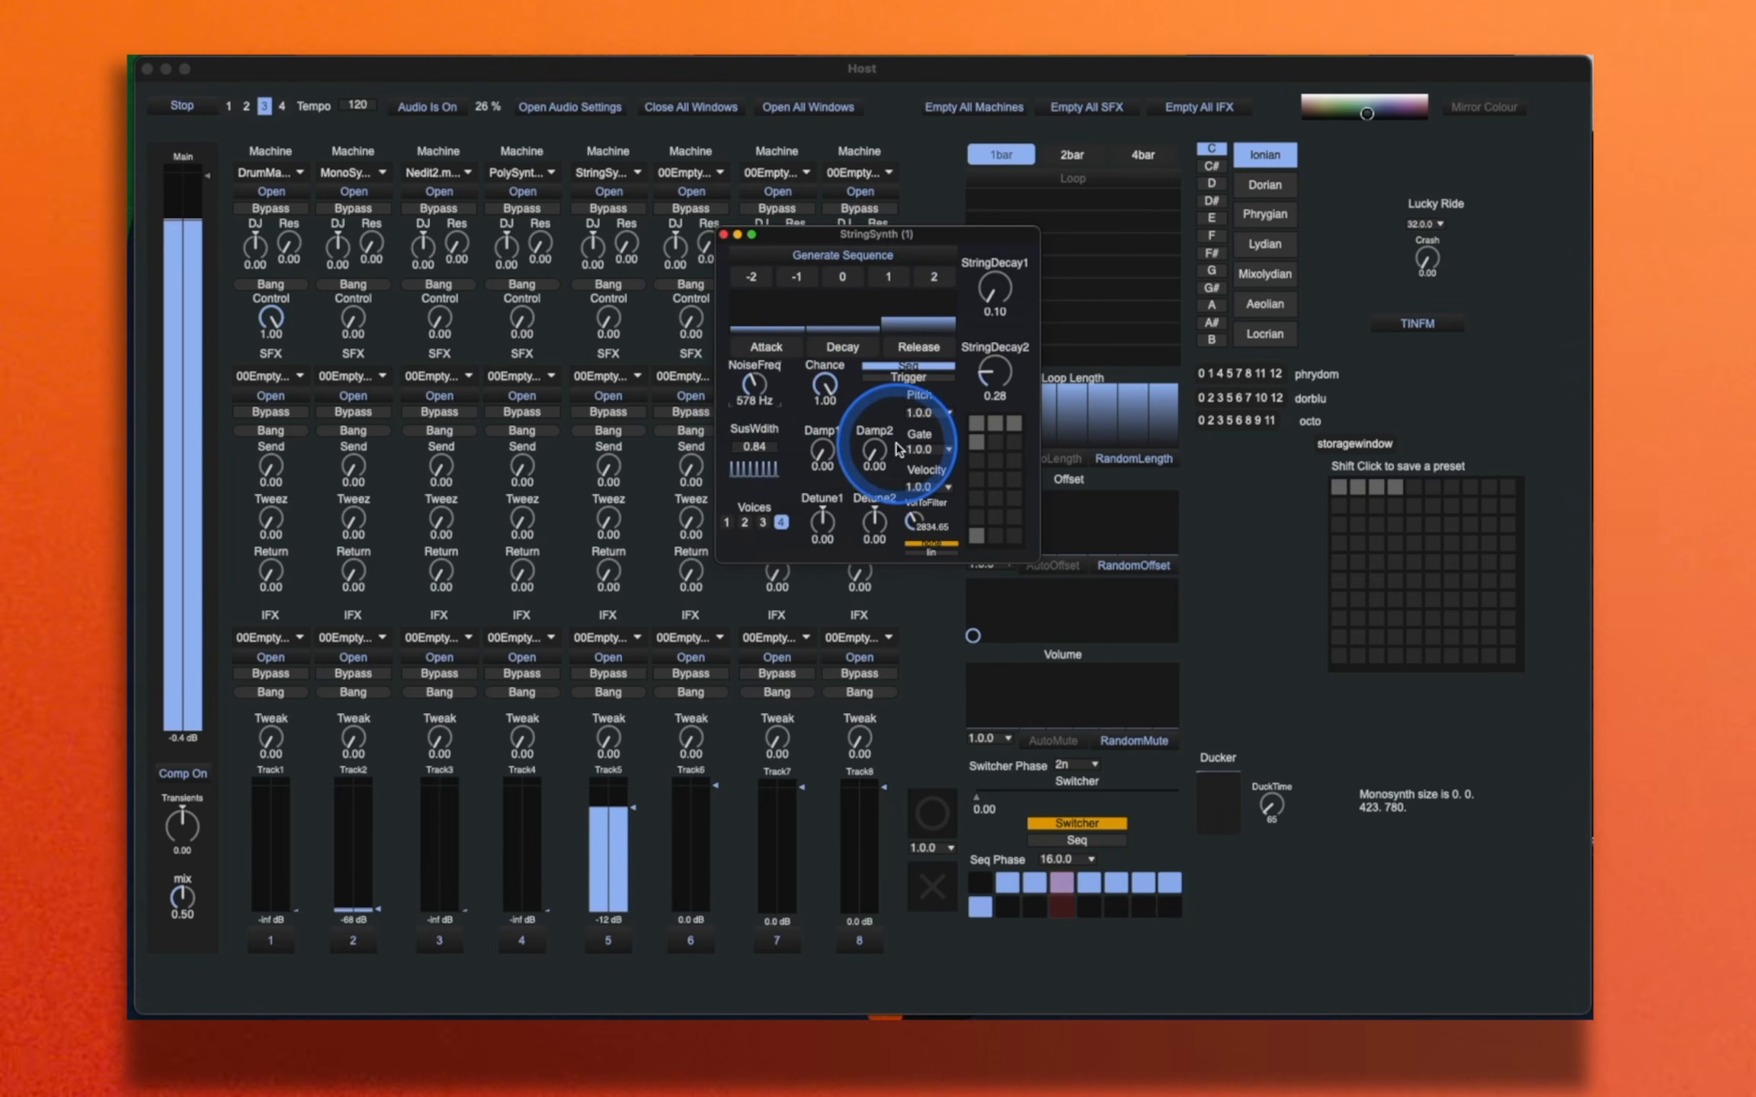
{"action": "mouse_move", "coordinate": [994, 290]}
{"action": "left_mouse_down"}
{"action": "mouse_move", "coordinate": [998, 242]}
{"action": "mouse_move", "coordinate": [998, 267]}
{"action": "left_mouse_up"}
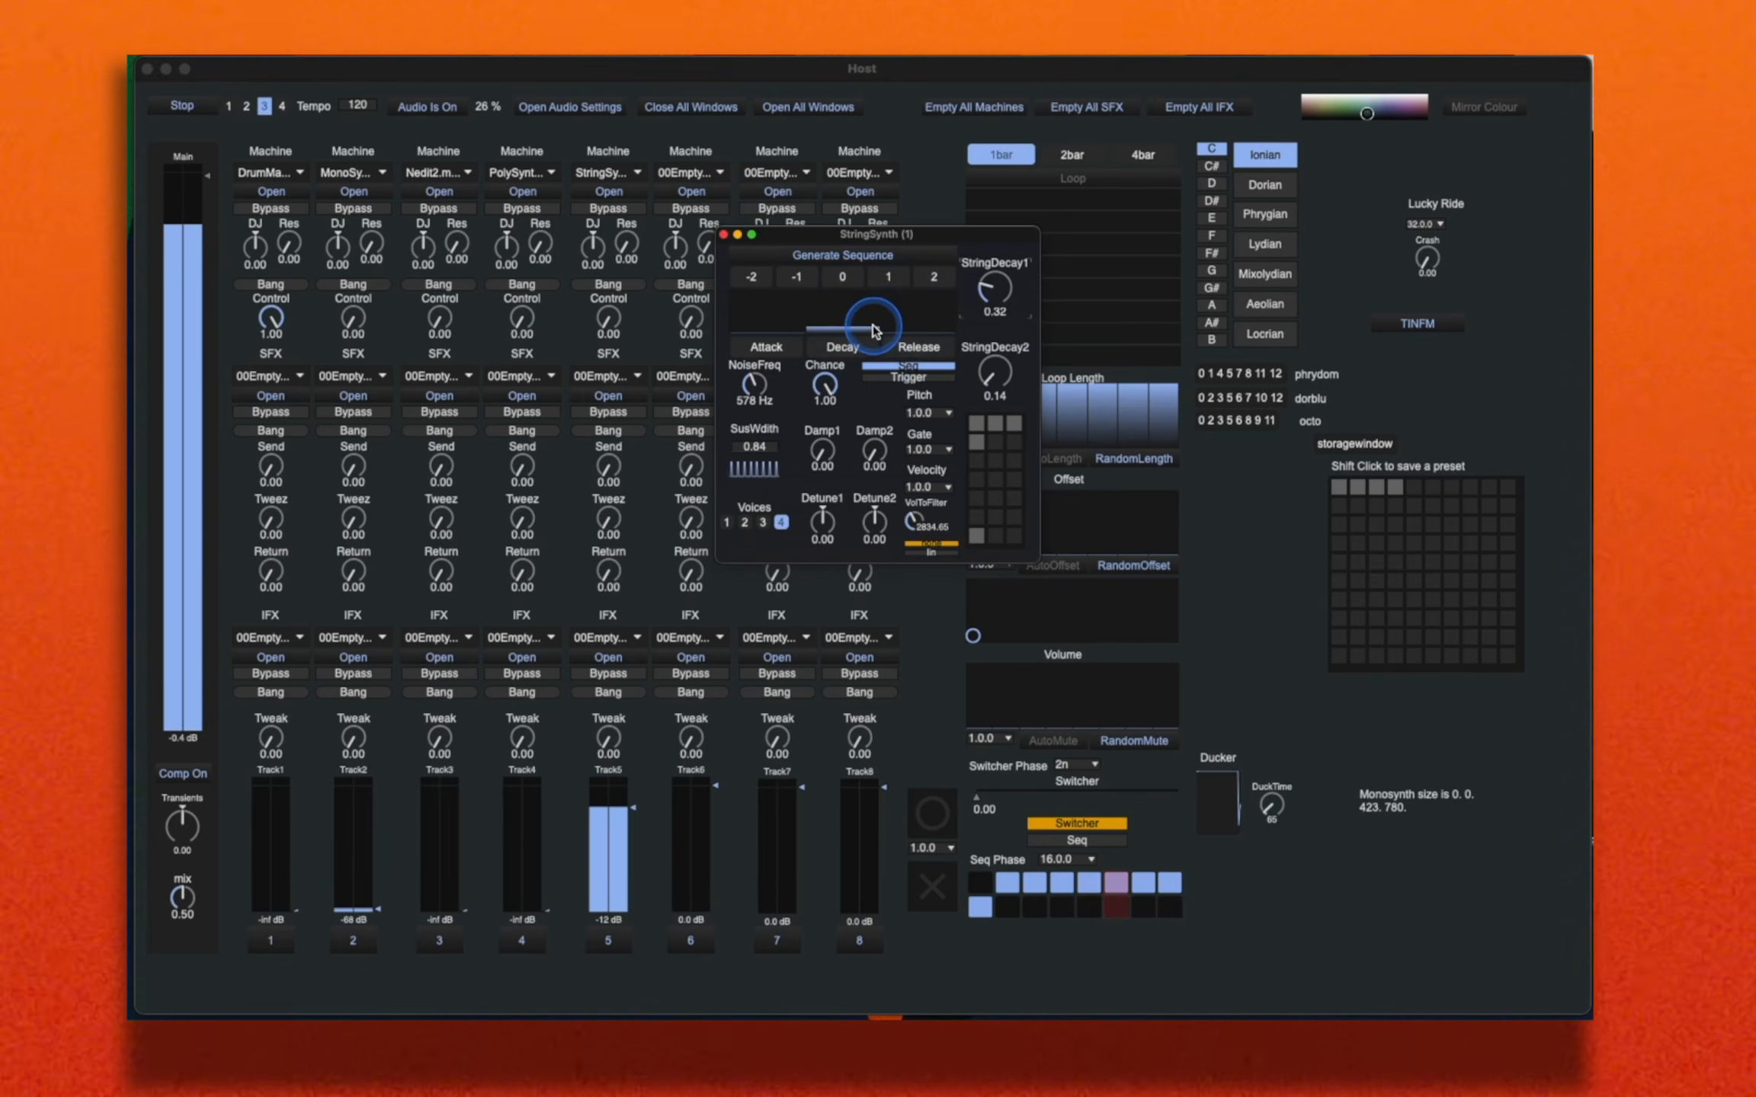
{"action": "left_click", "coordinate": [886, 282]}
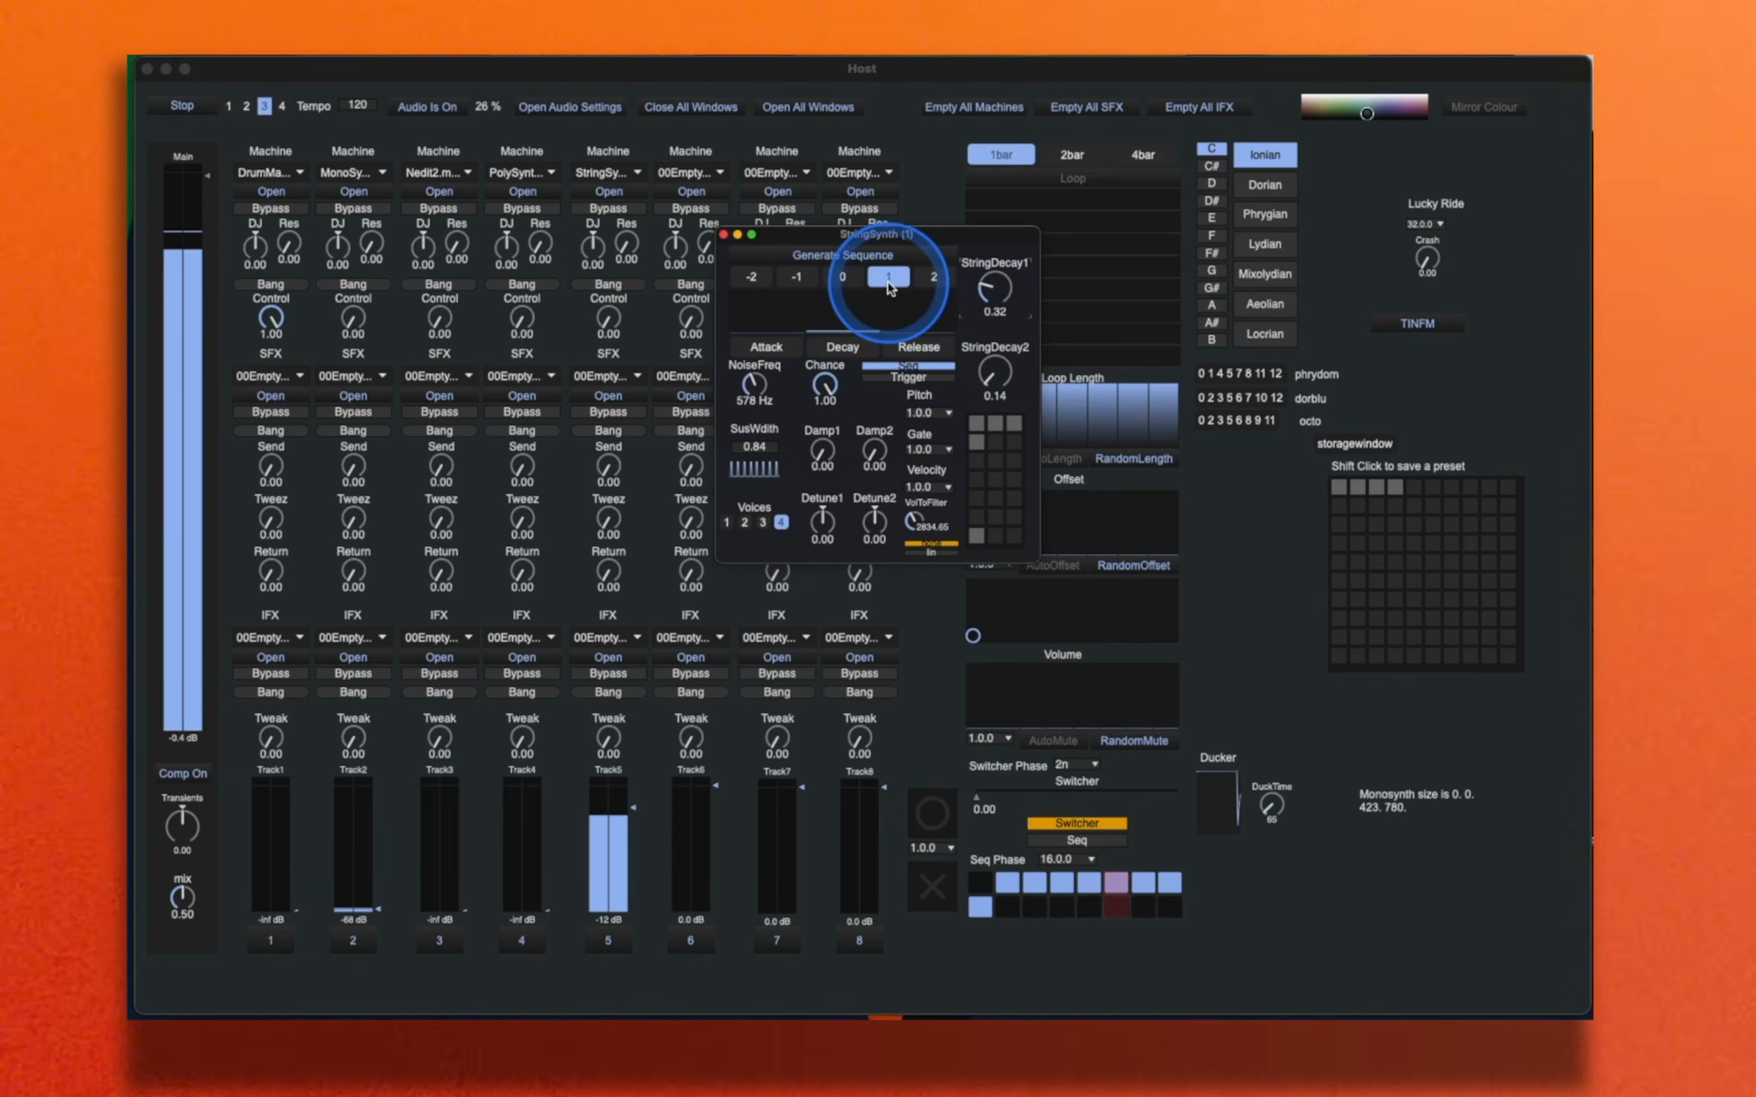
Step: On the StringSynth, set Damp1 to 0.18, Damp2 to 0.90, Detune1 to 0.19 and VolToFilter to 4409.45, and return to the mixer
{"action": "left_click_drag", "start_coordinate": [874, 455], "coordinate": [859, 378]}
{"action": "left_click_drag", "start_coordinate": [821, 525], "coordinate": [823, 527]}
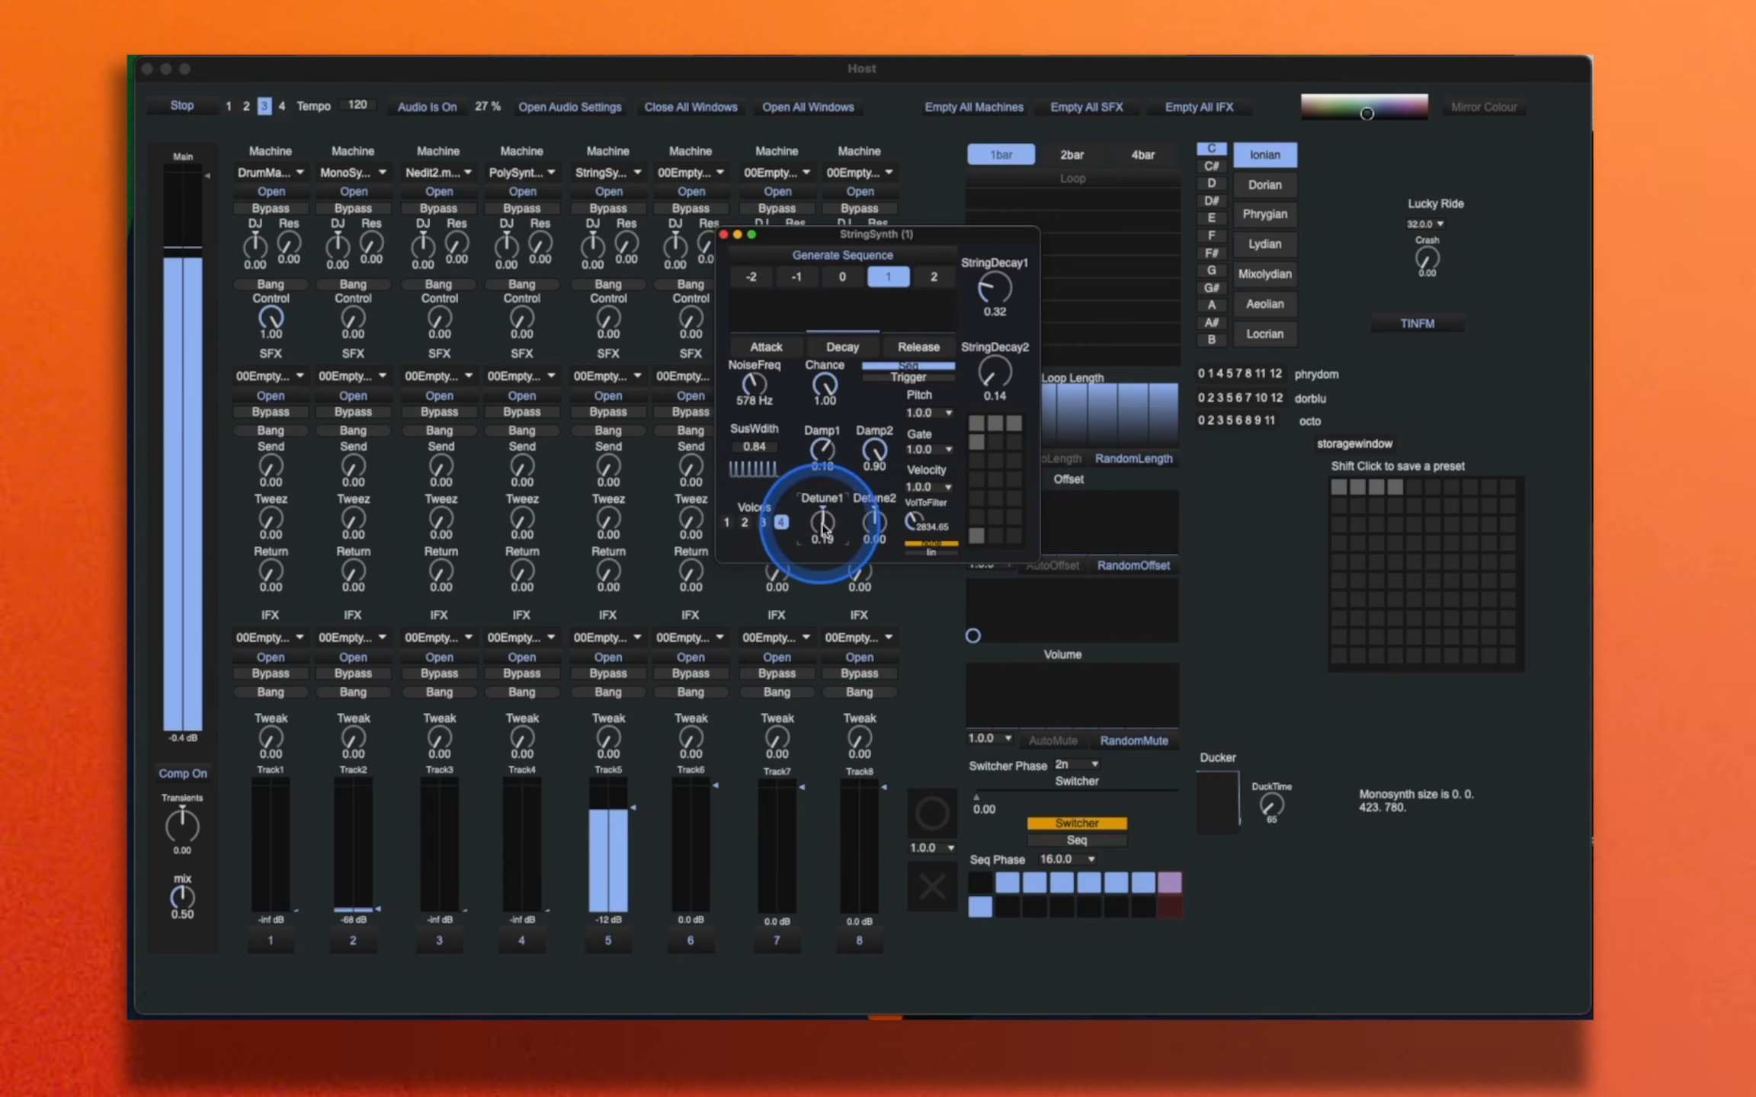
{"action": "left_click", "coordinate": [915, 521]}
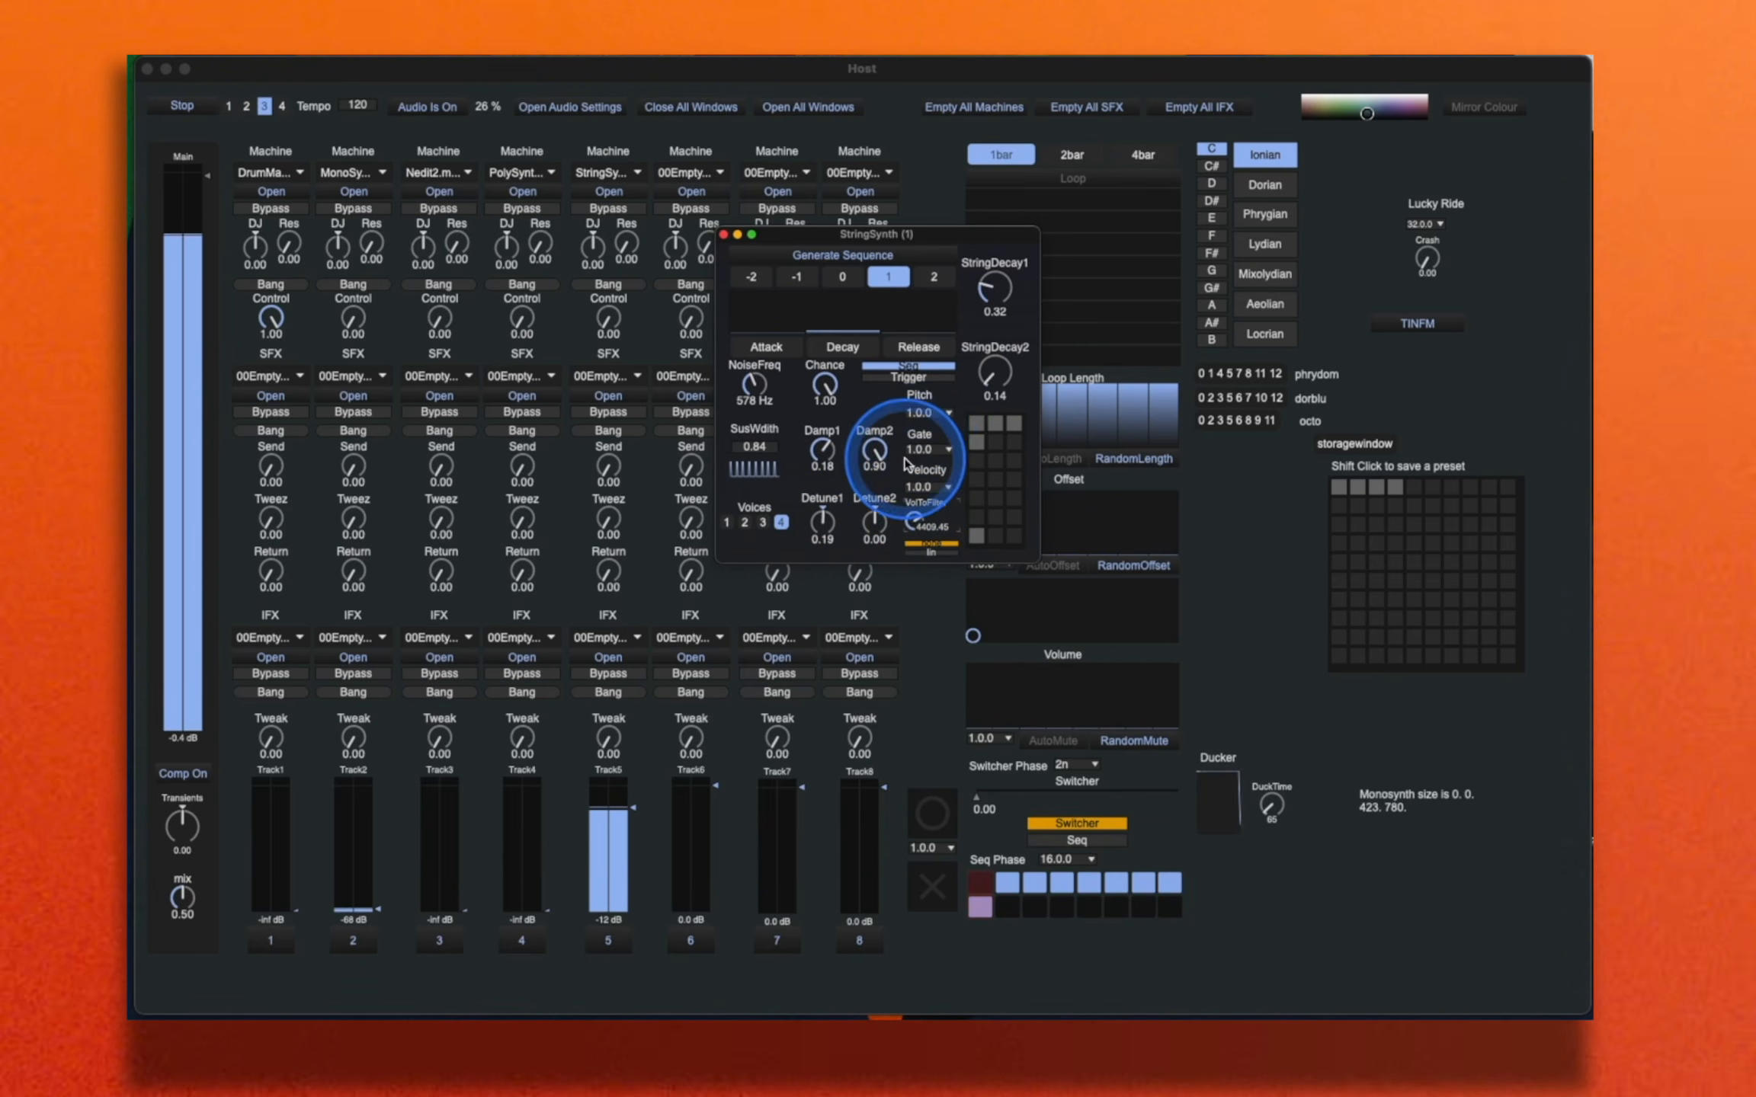
{"action": "left_click", "coordinate": [909, 379]}
{"action": "left_click", "coordinate": [872, 352]}
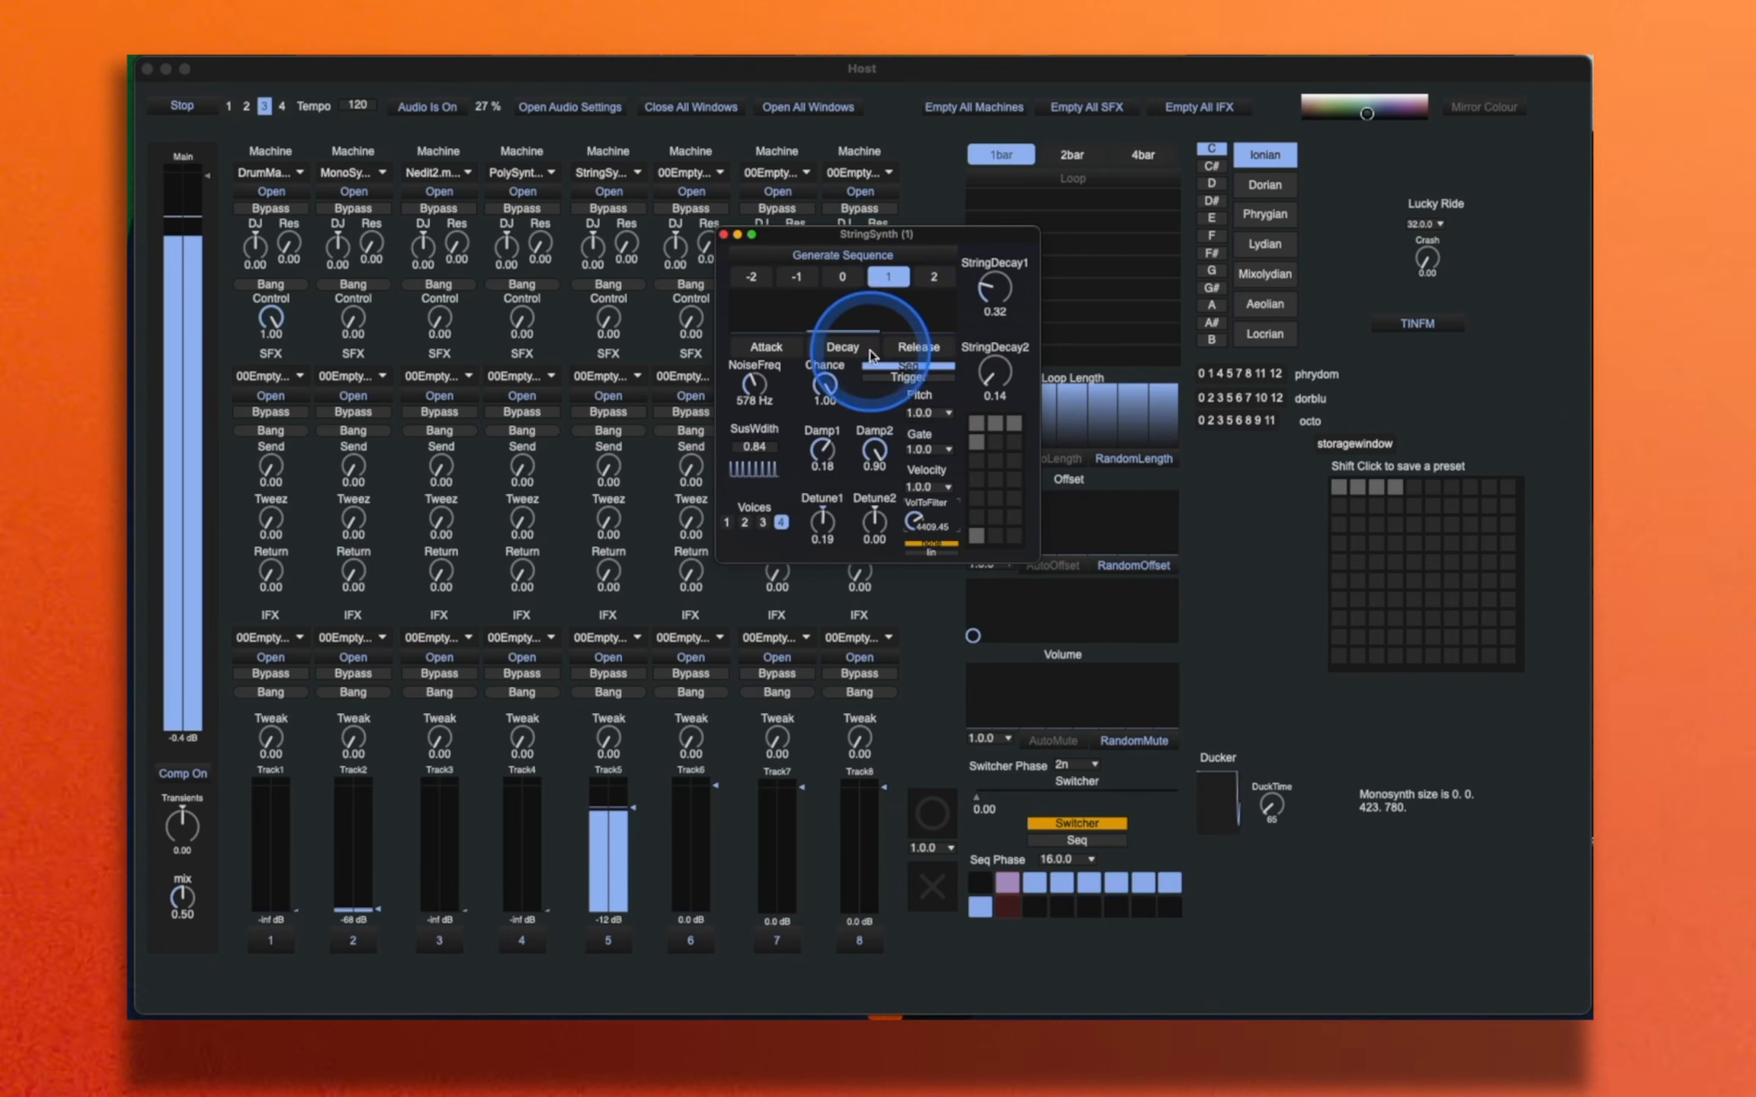
{"action": "left_click", "coordinate": [825, 408]}
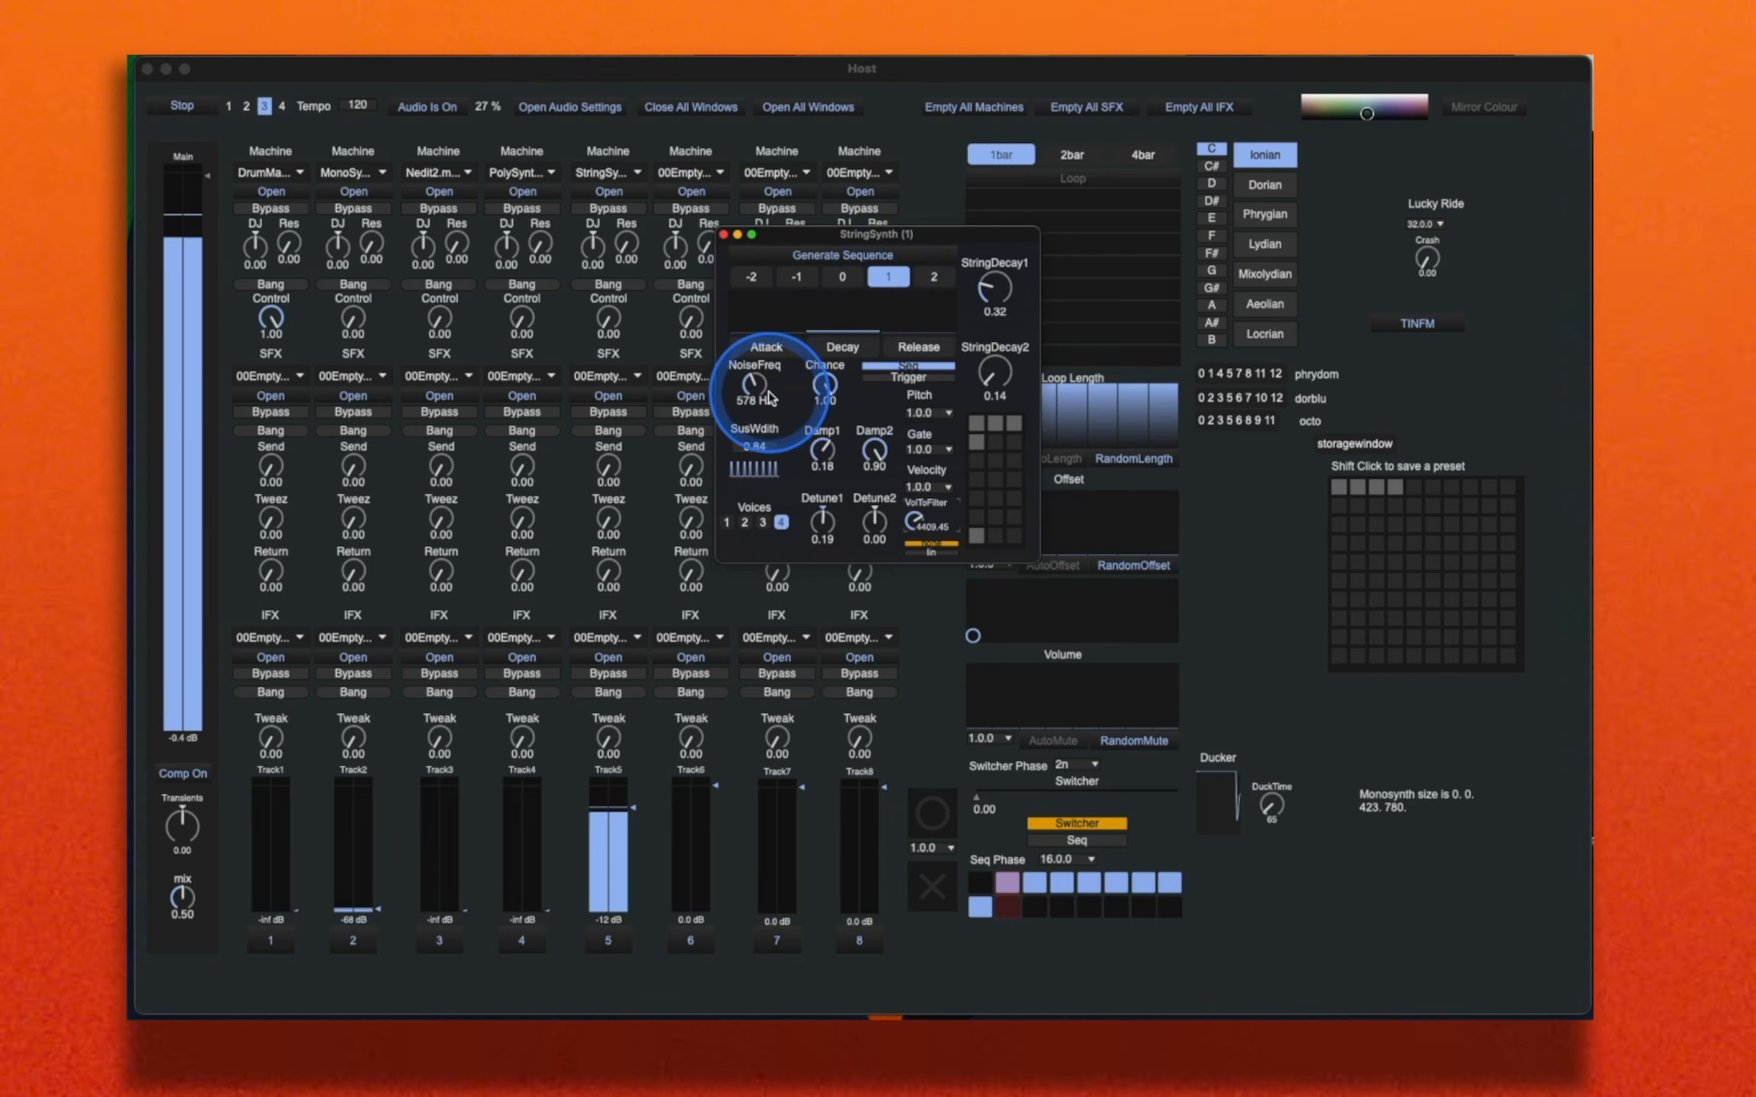
{"action": "left_click", "coordinate": [697, 311]}
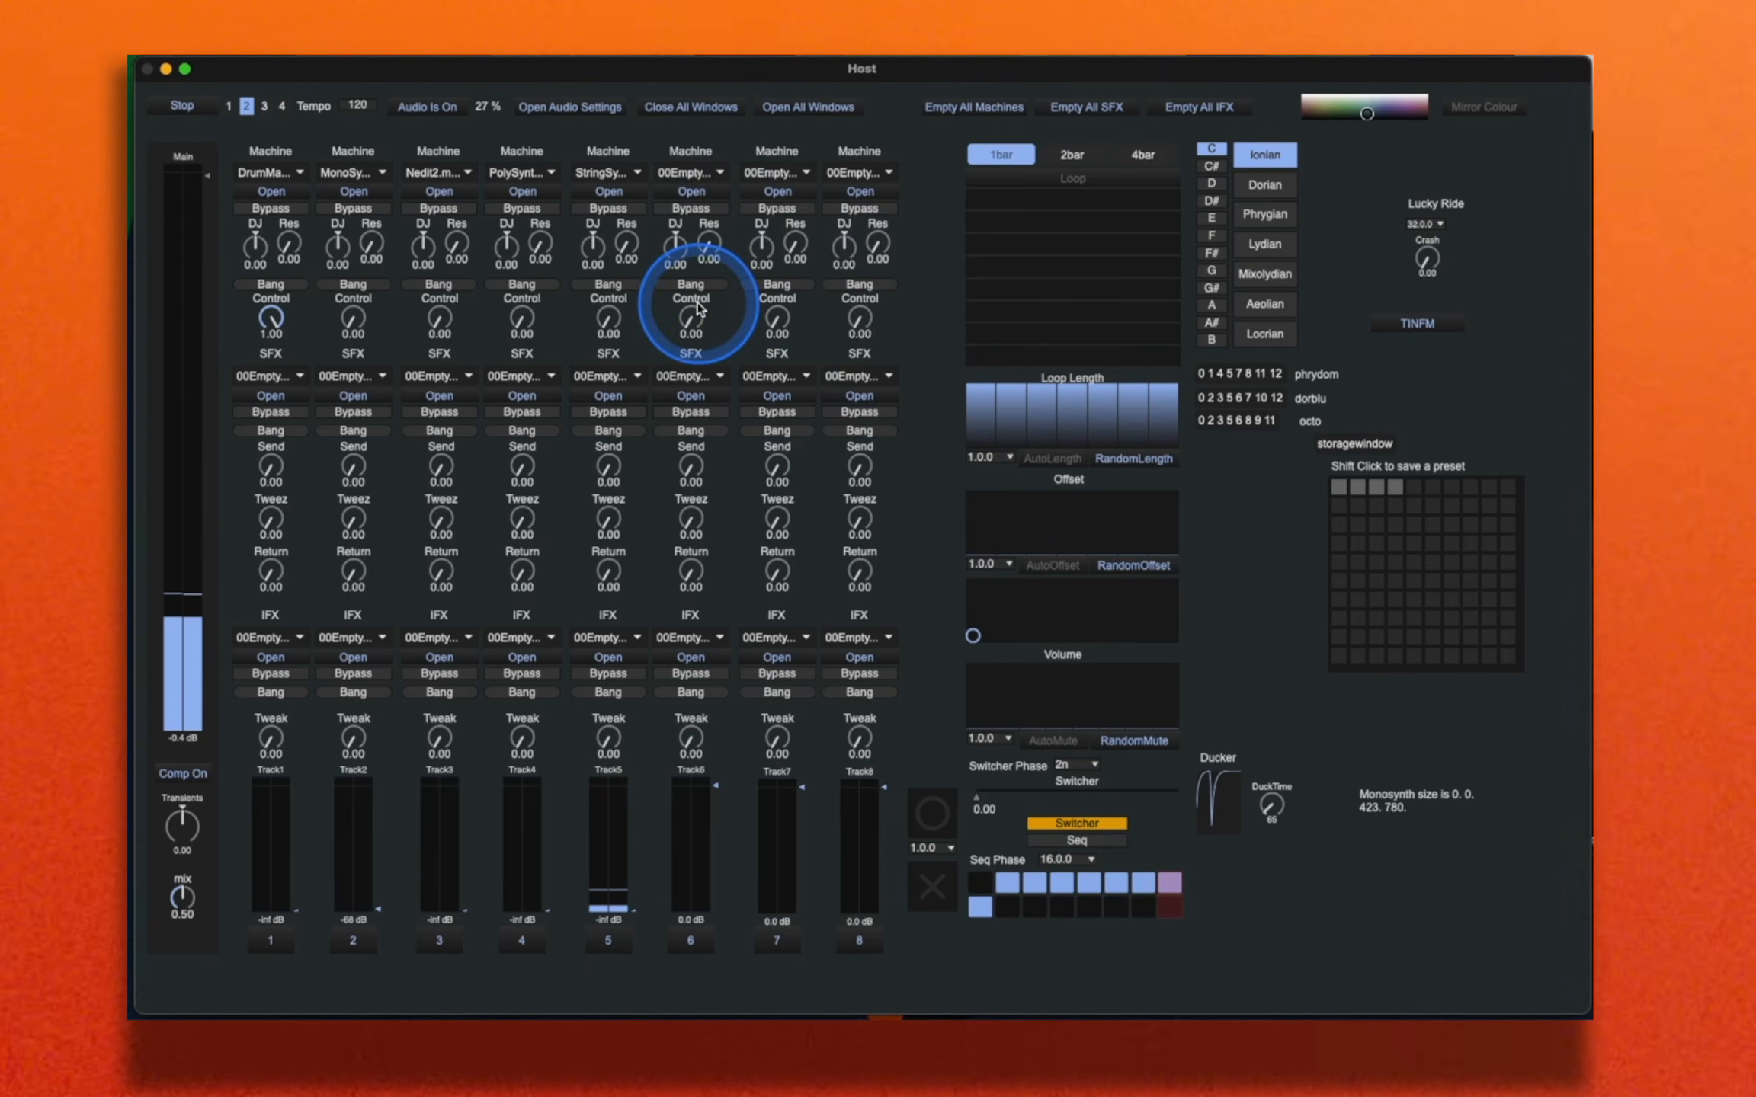
Step: Bring the Youtube machine's window into view, switch to the web browser and search YouTube for "ned rush interiew"
{"action": "left_click_drag", "start_coordinate": [247, 0], "coordinate": [932, 360]}
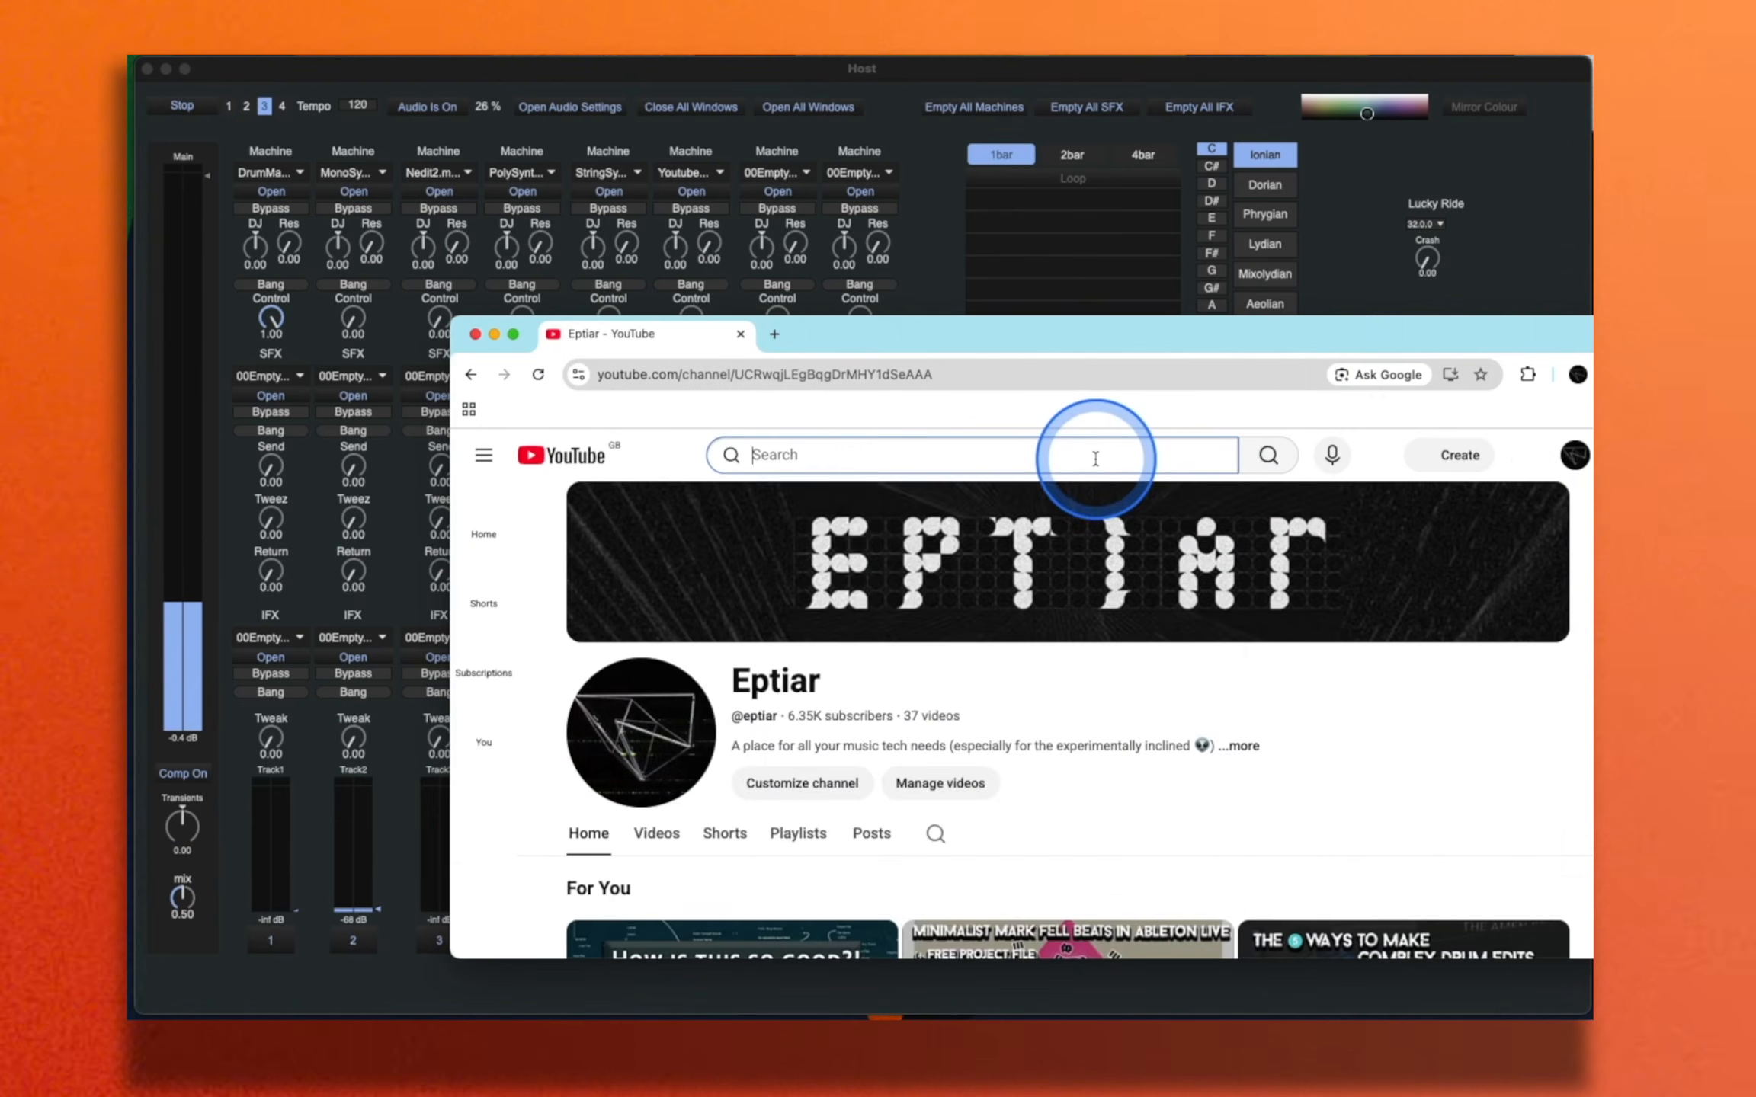
{"action": "left_click", "coordinate": [1096, 458]}
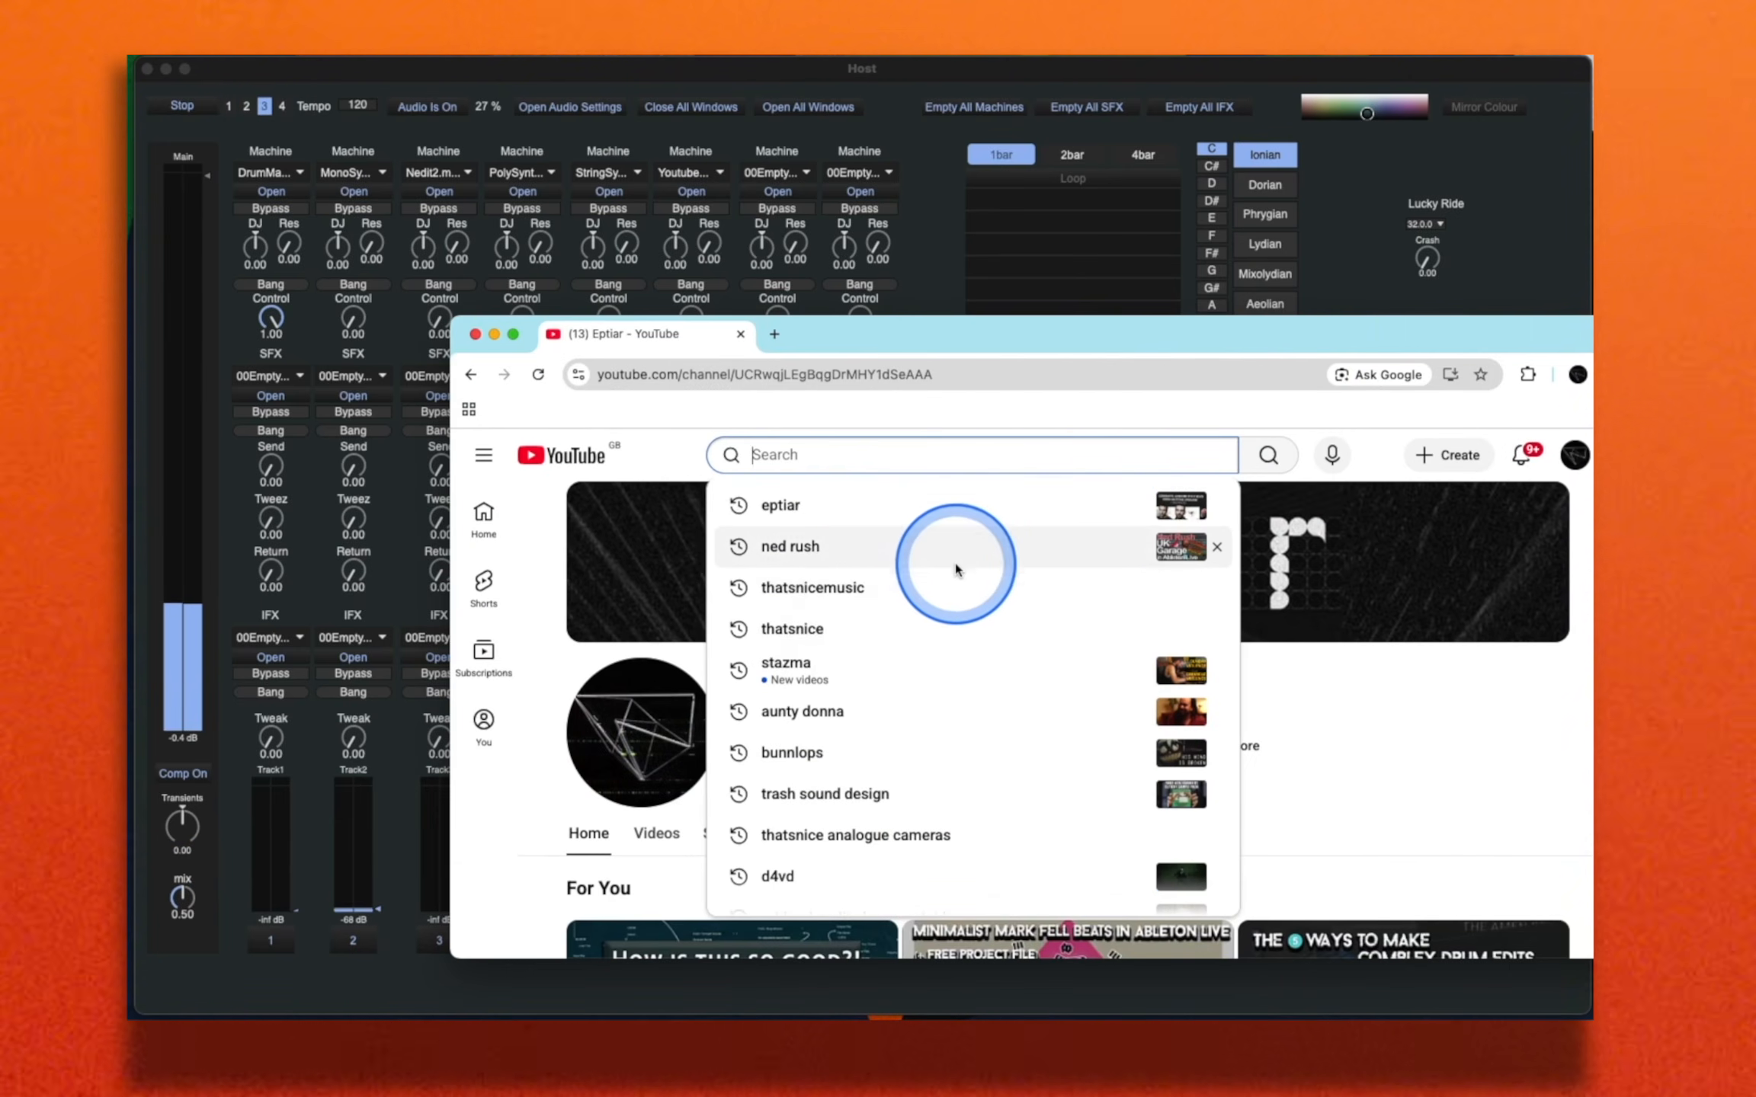
{"action": "type", "text": "ned rush interiew"}
{"action": "key", "text": "Return"}
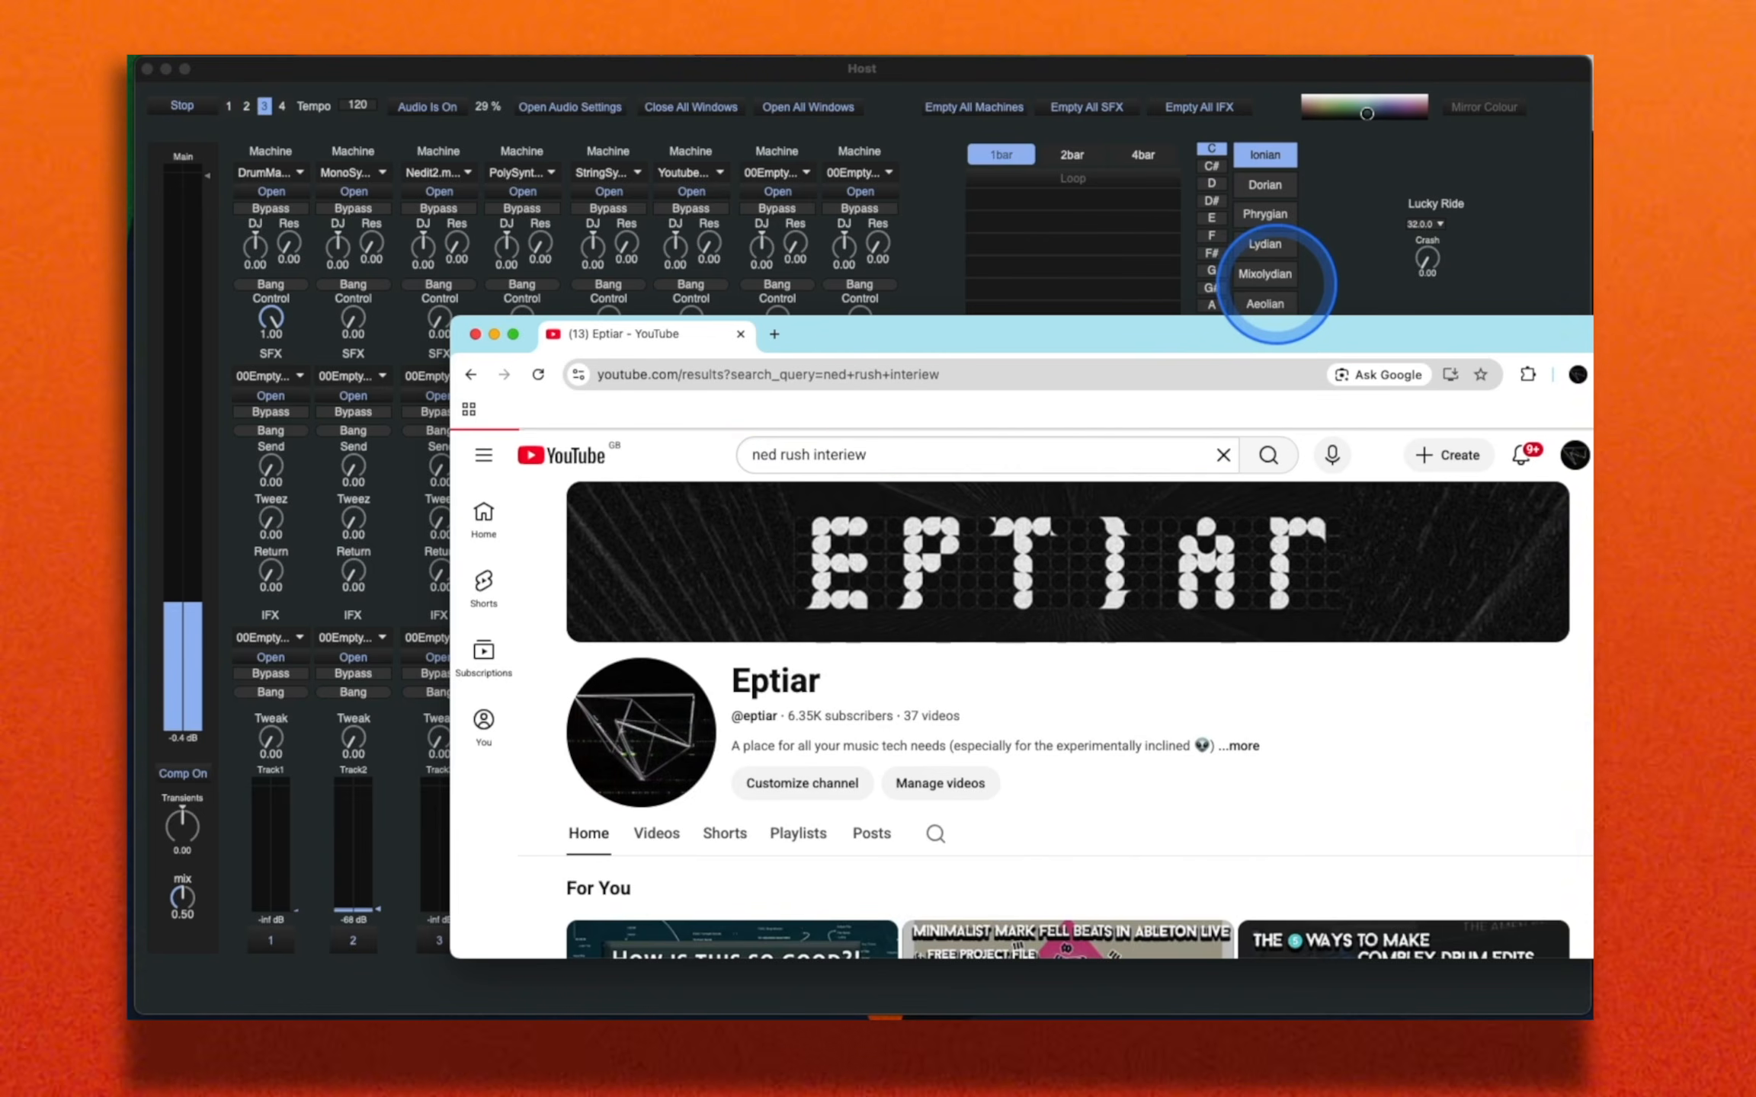
Step: Find the video "Interview with Ned Rush - Music production, influences, gear, IDM" in the search results and copy its link address
{"action": "scroll", "coordinate": [1067, 663], "scroll_direction": "down", "scroll_amount": 10}
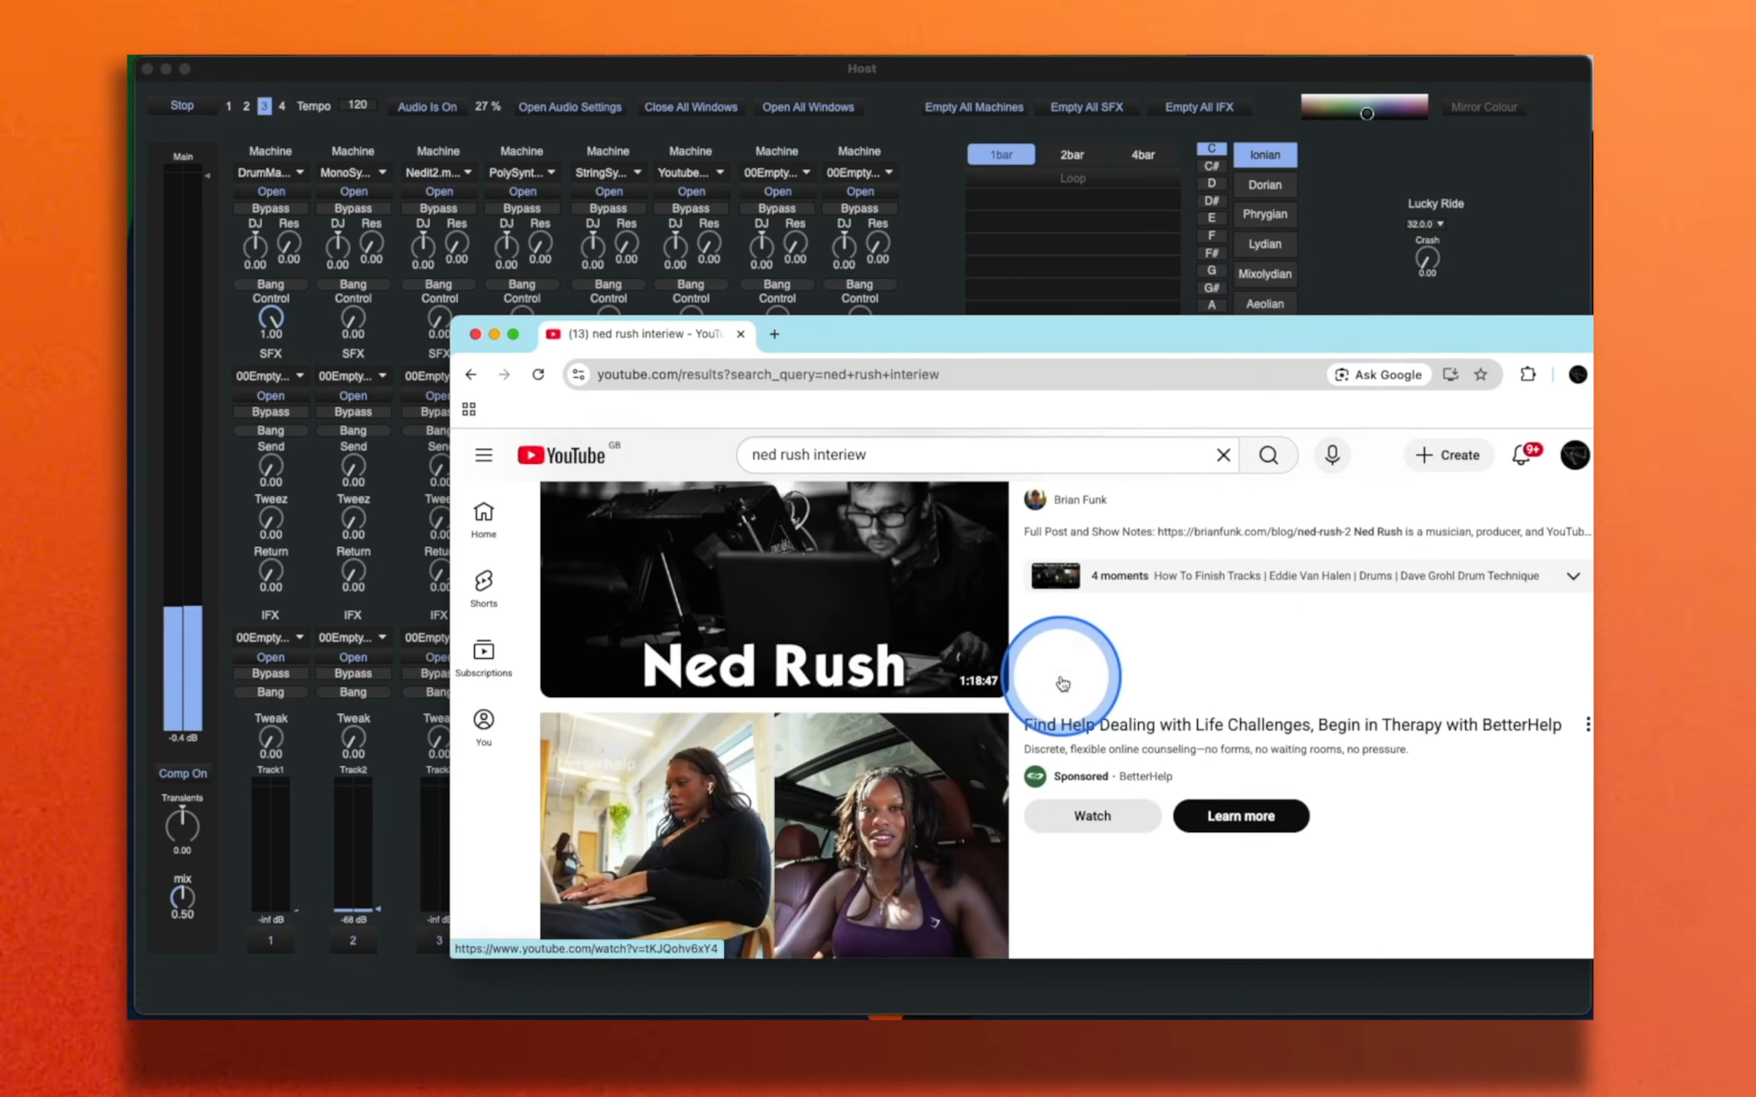
{"action": "scroll", "coordinate": [1050, 680], "scroll_direction": "down", "scroll_amount": 15}
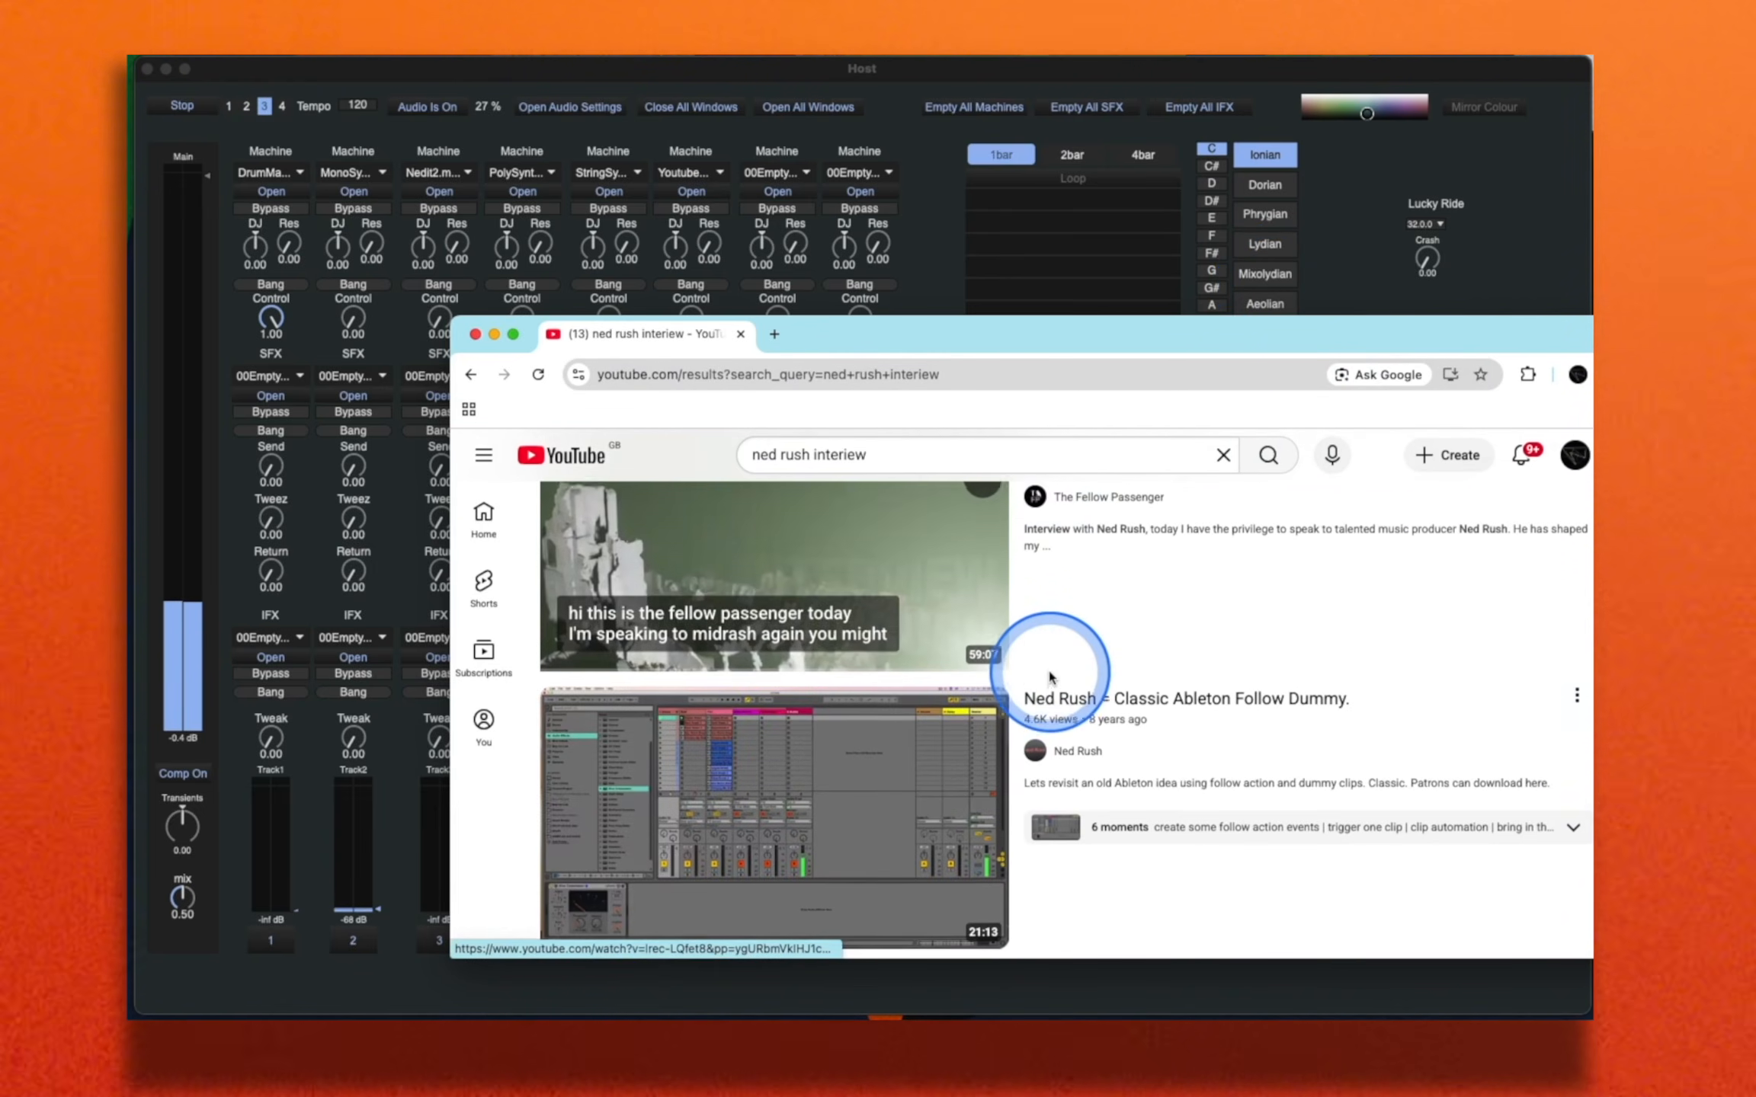
{"action": "scroll", "coordinate": [1050, 677], "scroll_direction": "up", "scroll_amount": 3}
{"action": "right_click", "coordinate": [817, 660]}
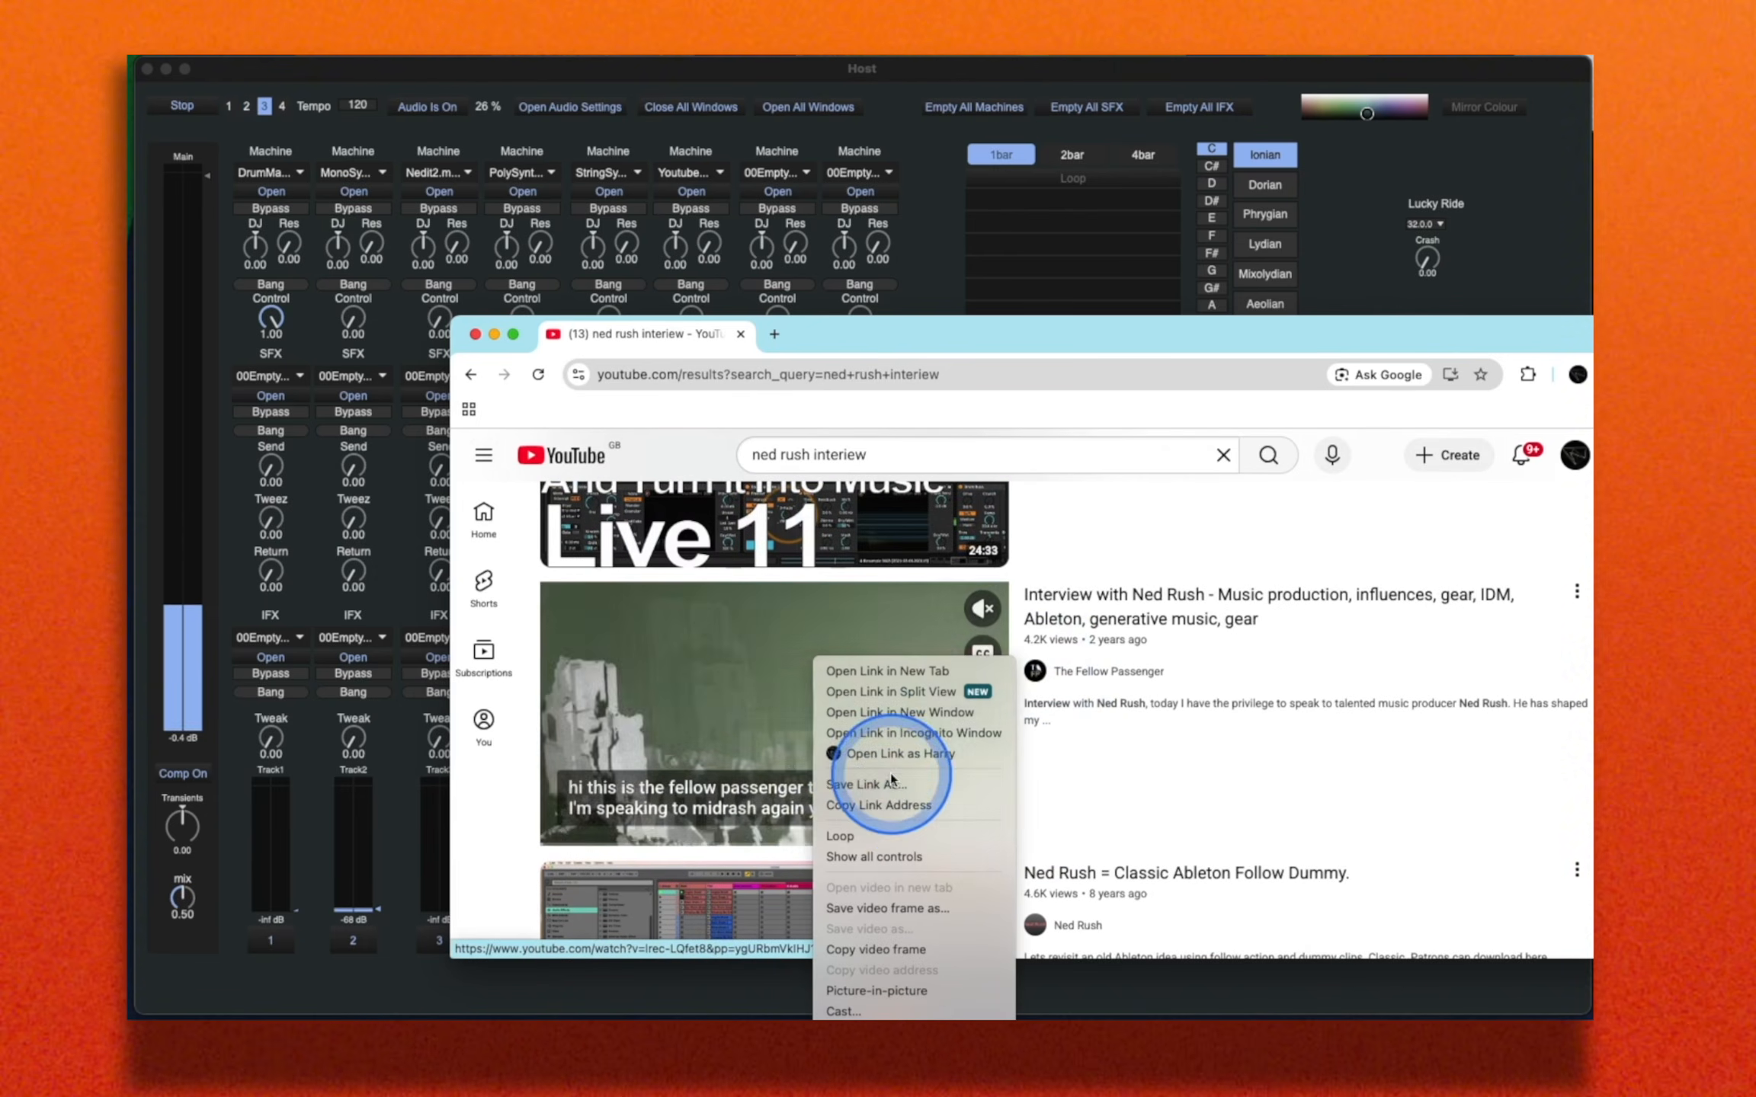
{"action": "left_click", "coordinate": [907, 807]}
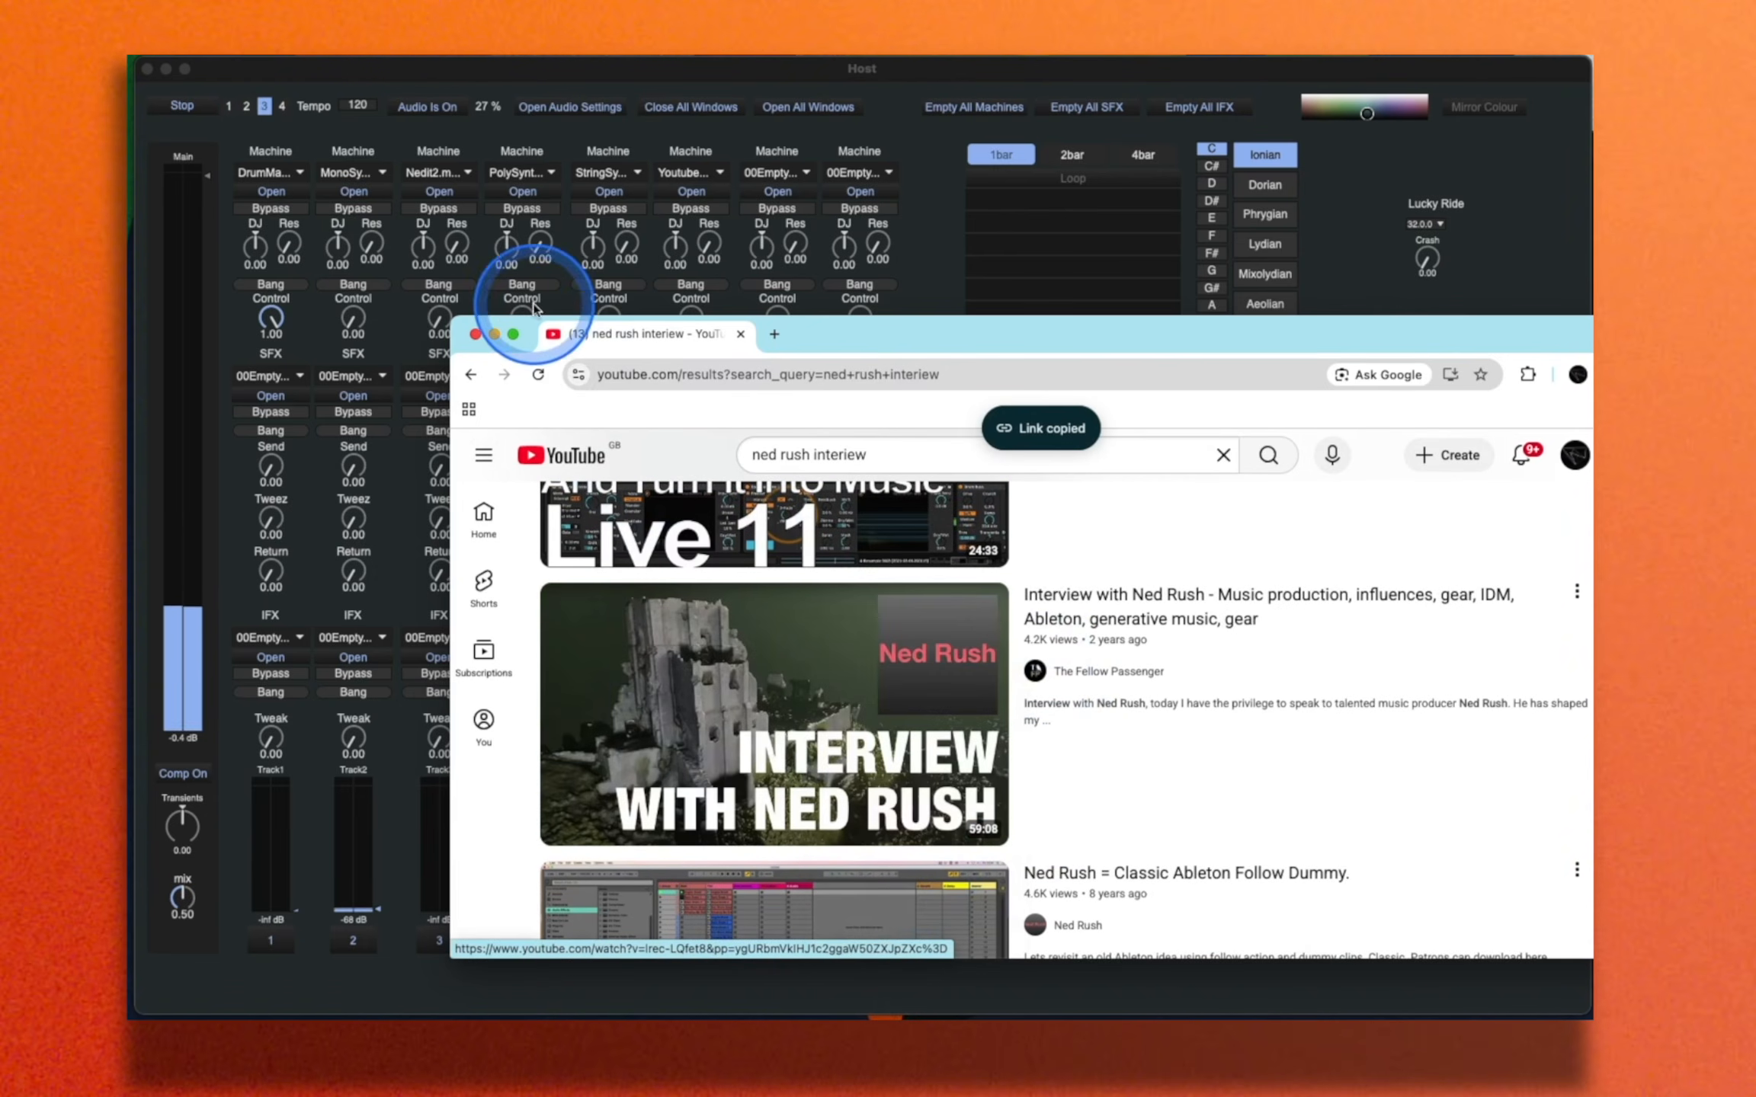
Step: Return to Host and load the copied video link in the Youtube machine's window
{"action": "left_click", "coordinate": [881, 77]}
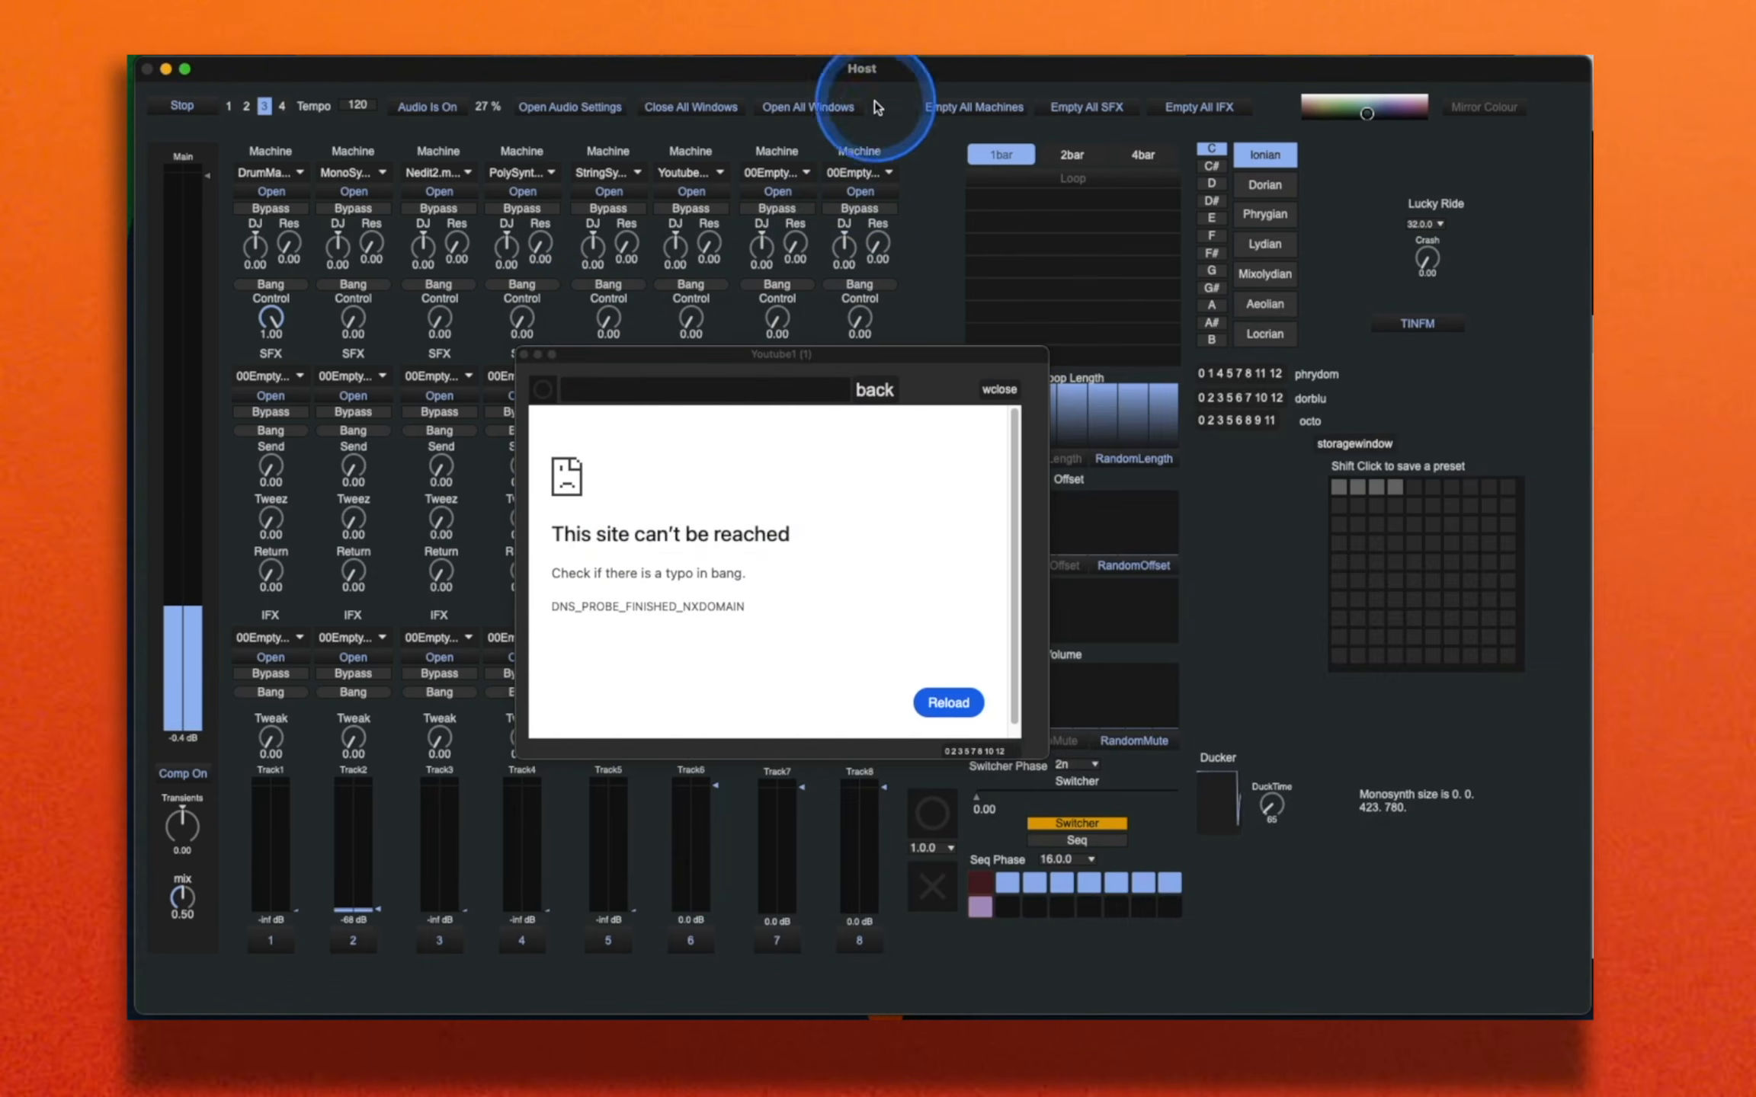
{"action": "left_click", "coordinate": [701, 380]}
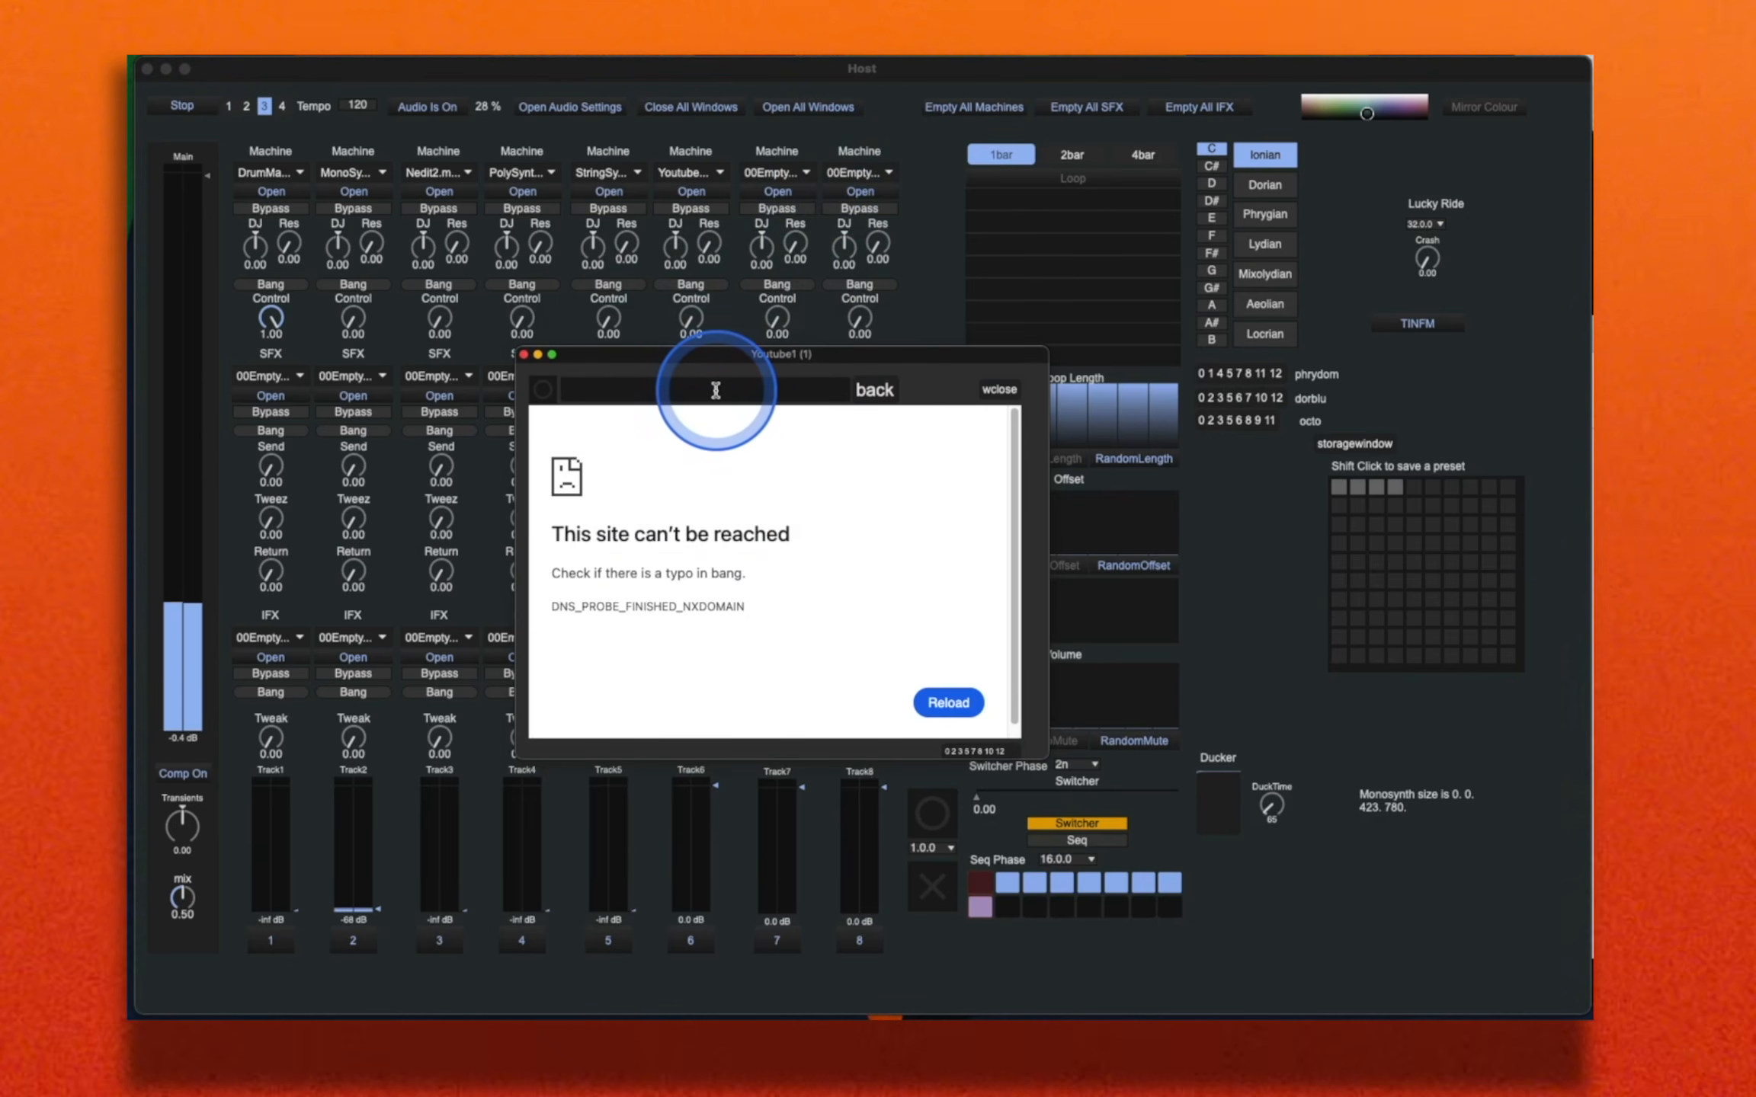
{"action": "key", "text": "super+v"}
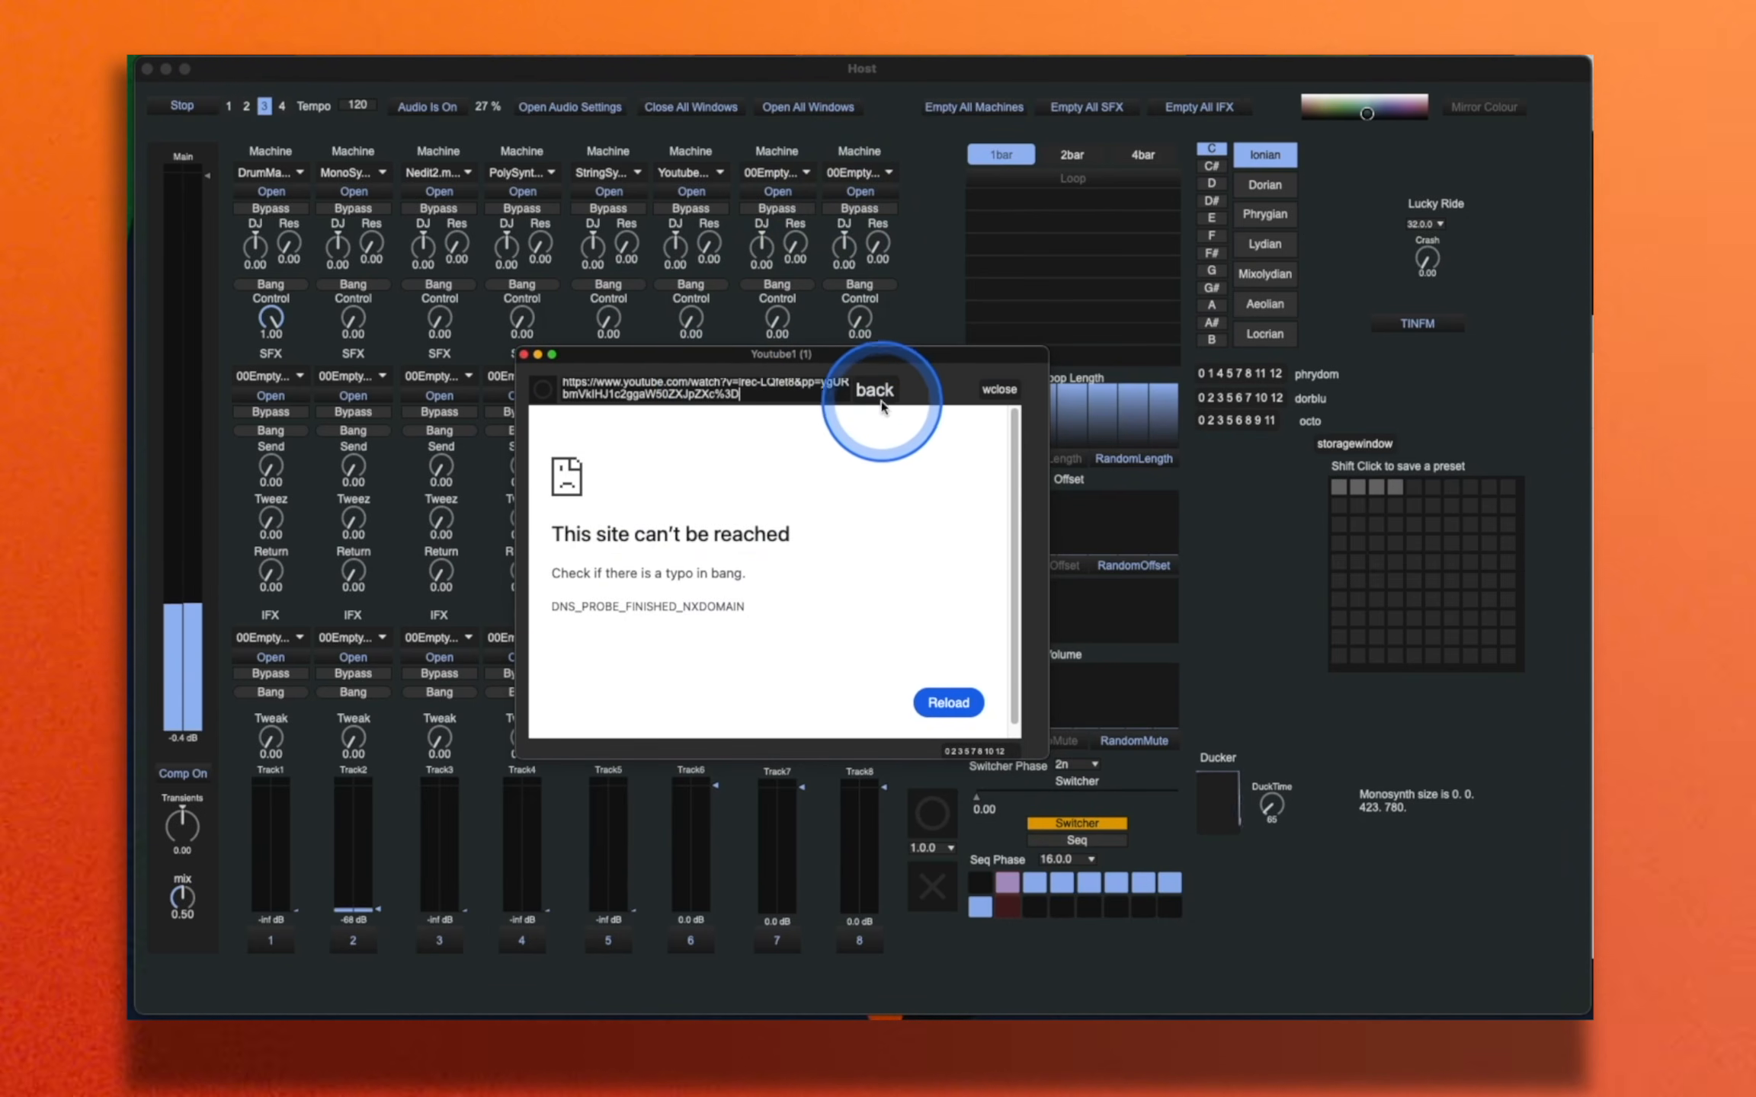
{"action": "key", "text": "Return"}
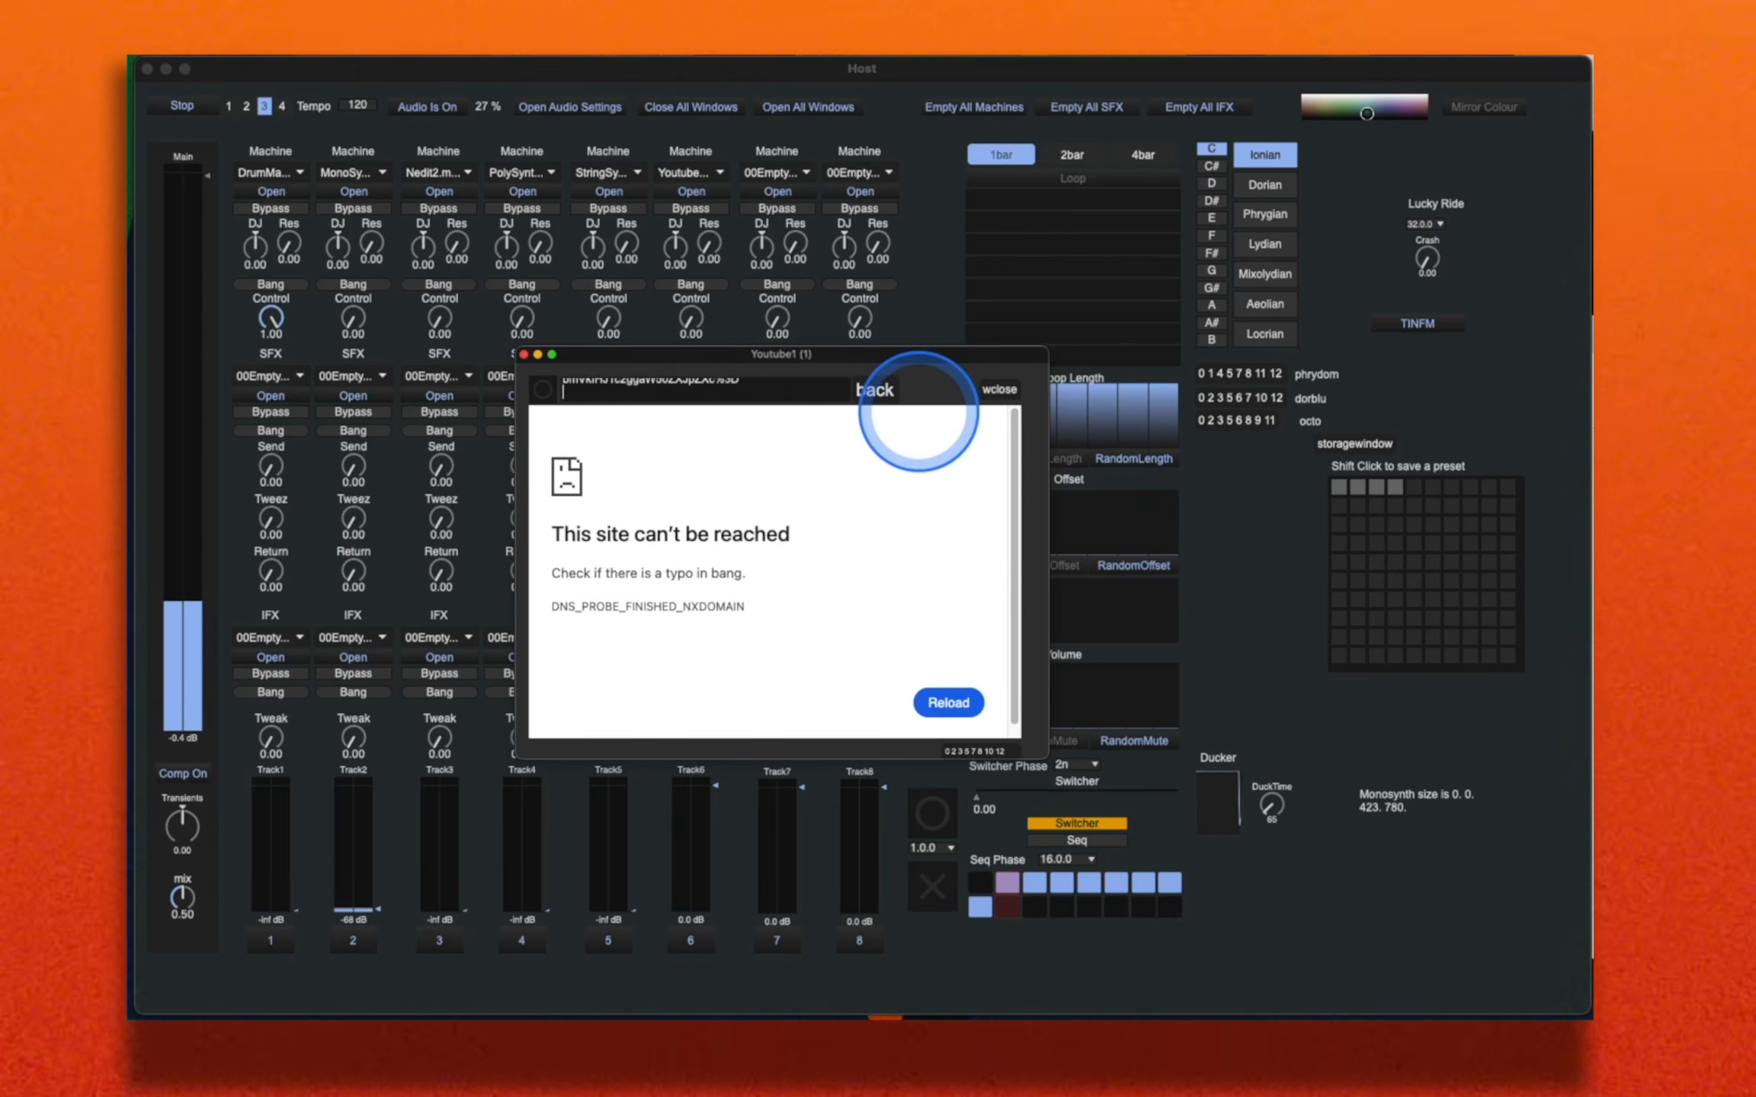
{"action": "key", "text": "BackSpace"}
{"action": "left_click", "coordinate": [543, 392]}
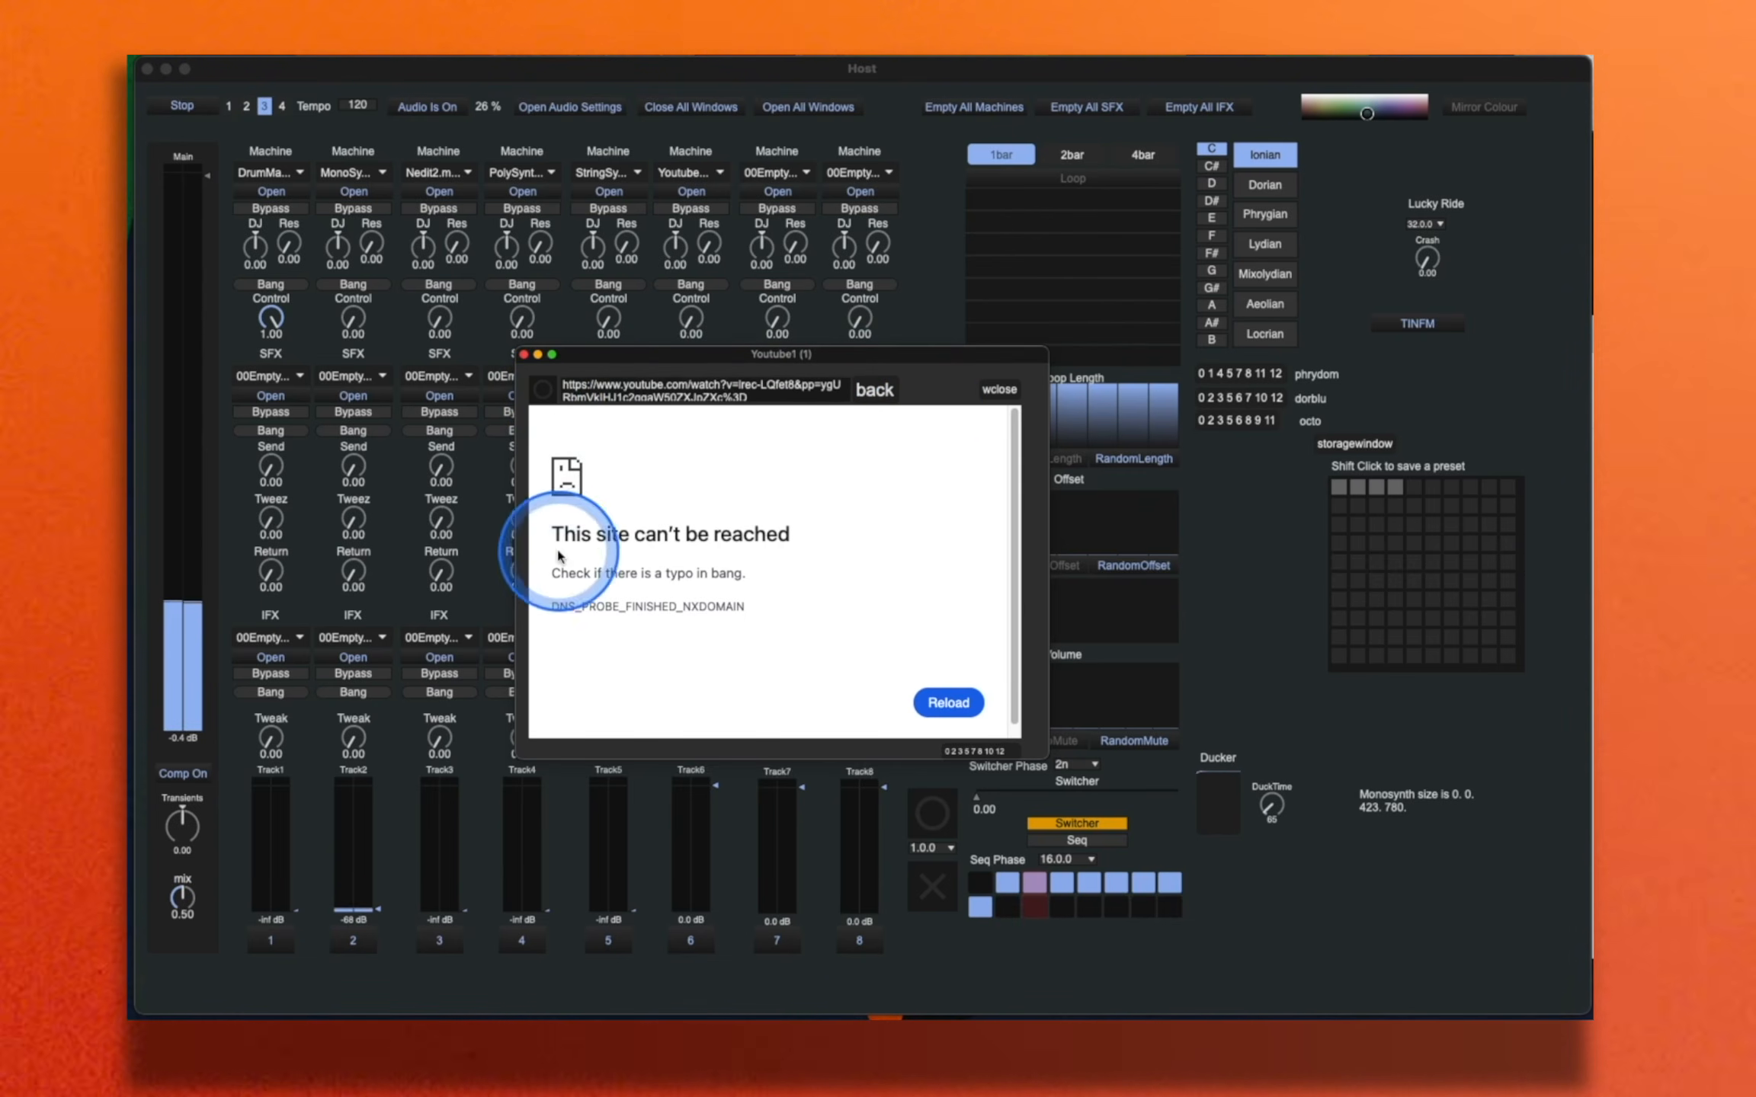
{"action": "left_click", "coordinate": [933, 642]}
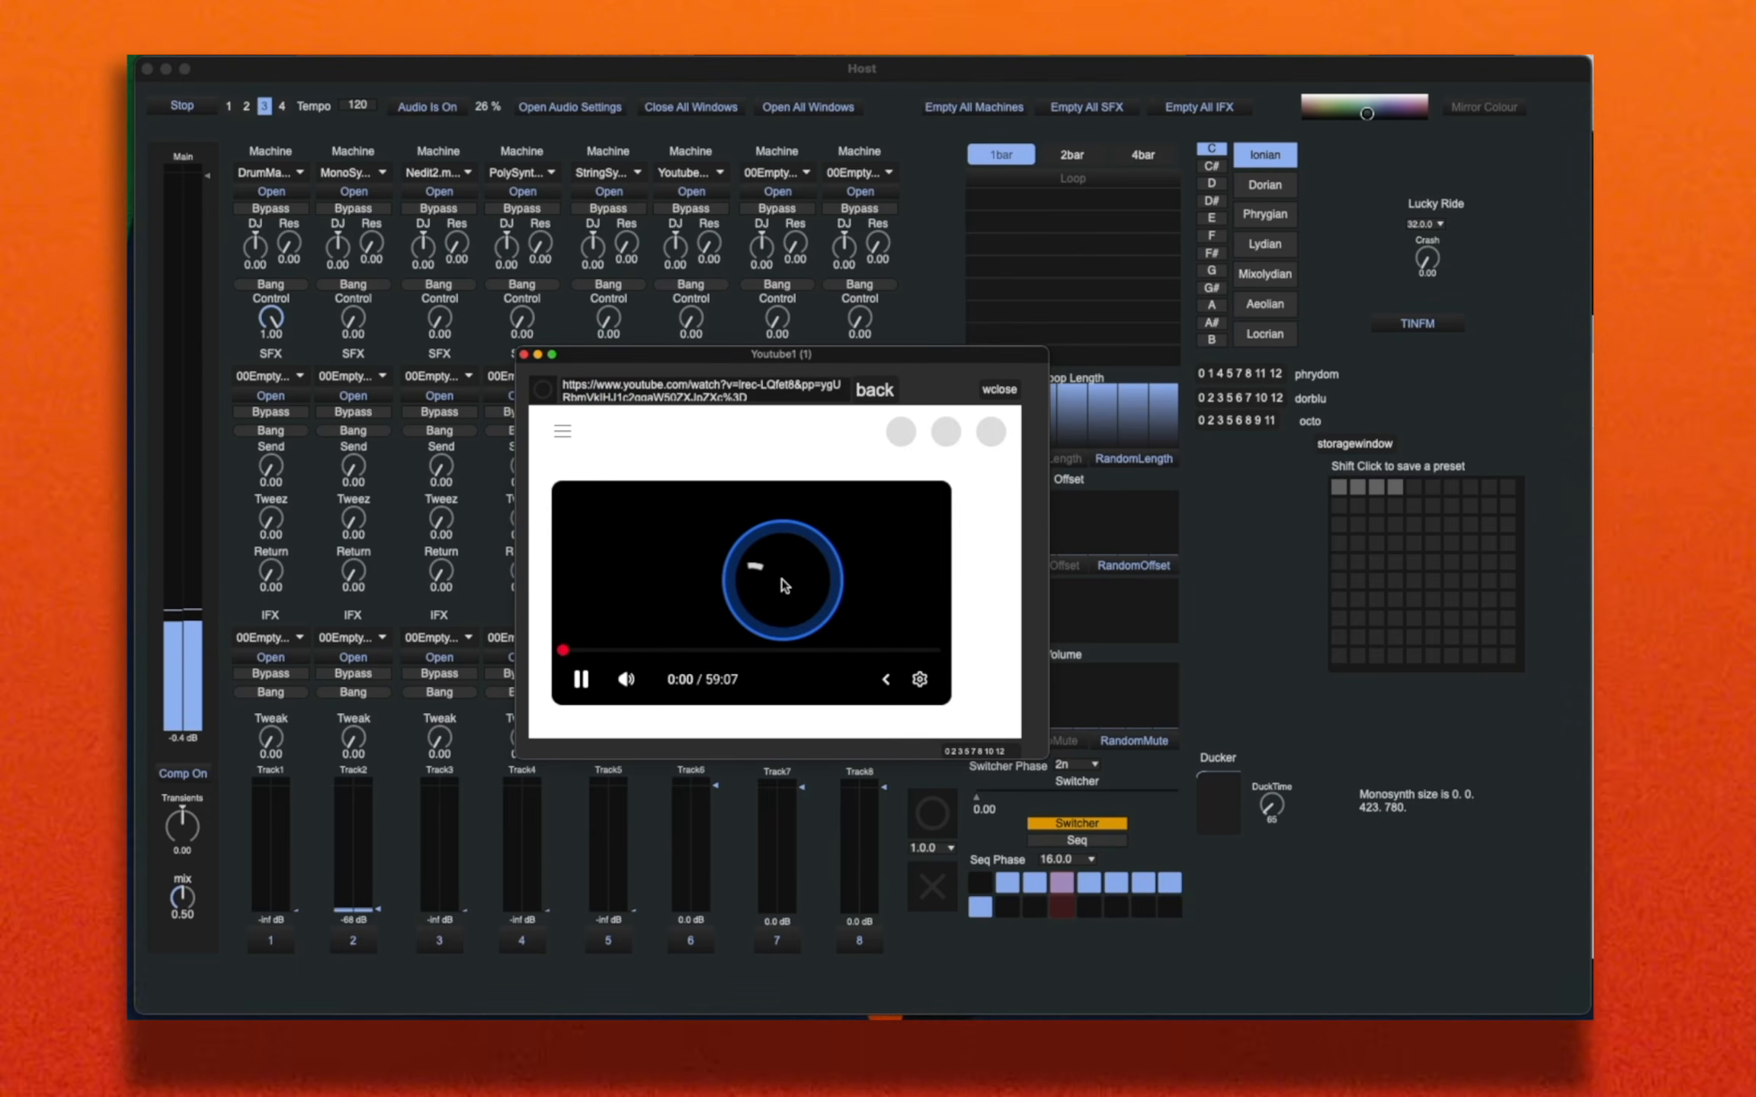
Step: Set track 6's level to -23 dB, decline the YouTube Premium offer and skip a couple of minutes into the interview
{"action": "left_click", "coordinate": [689, 827]}
{"action": "left_click_drag", "start_coordinate": [695, 830], "coordinate": [717, 827]}
{"action": "left_click", "coordinate": [646, 689]}
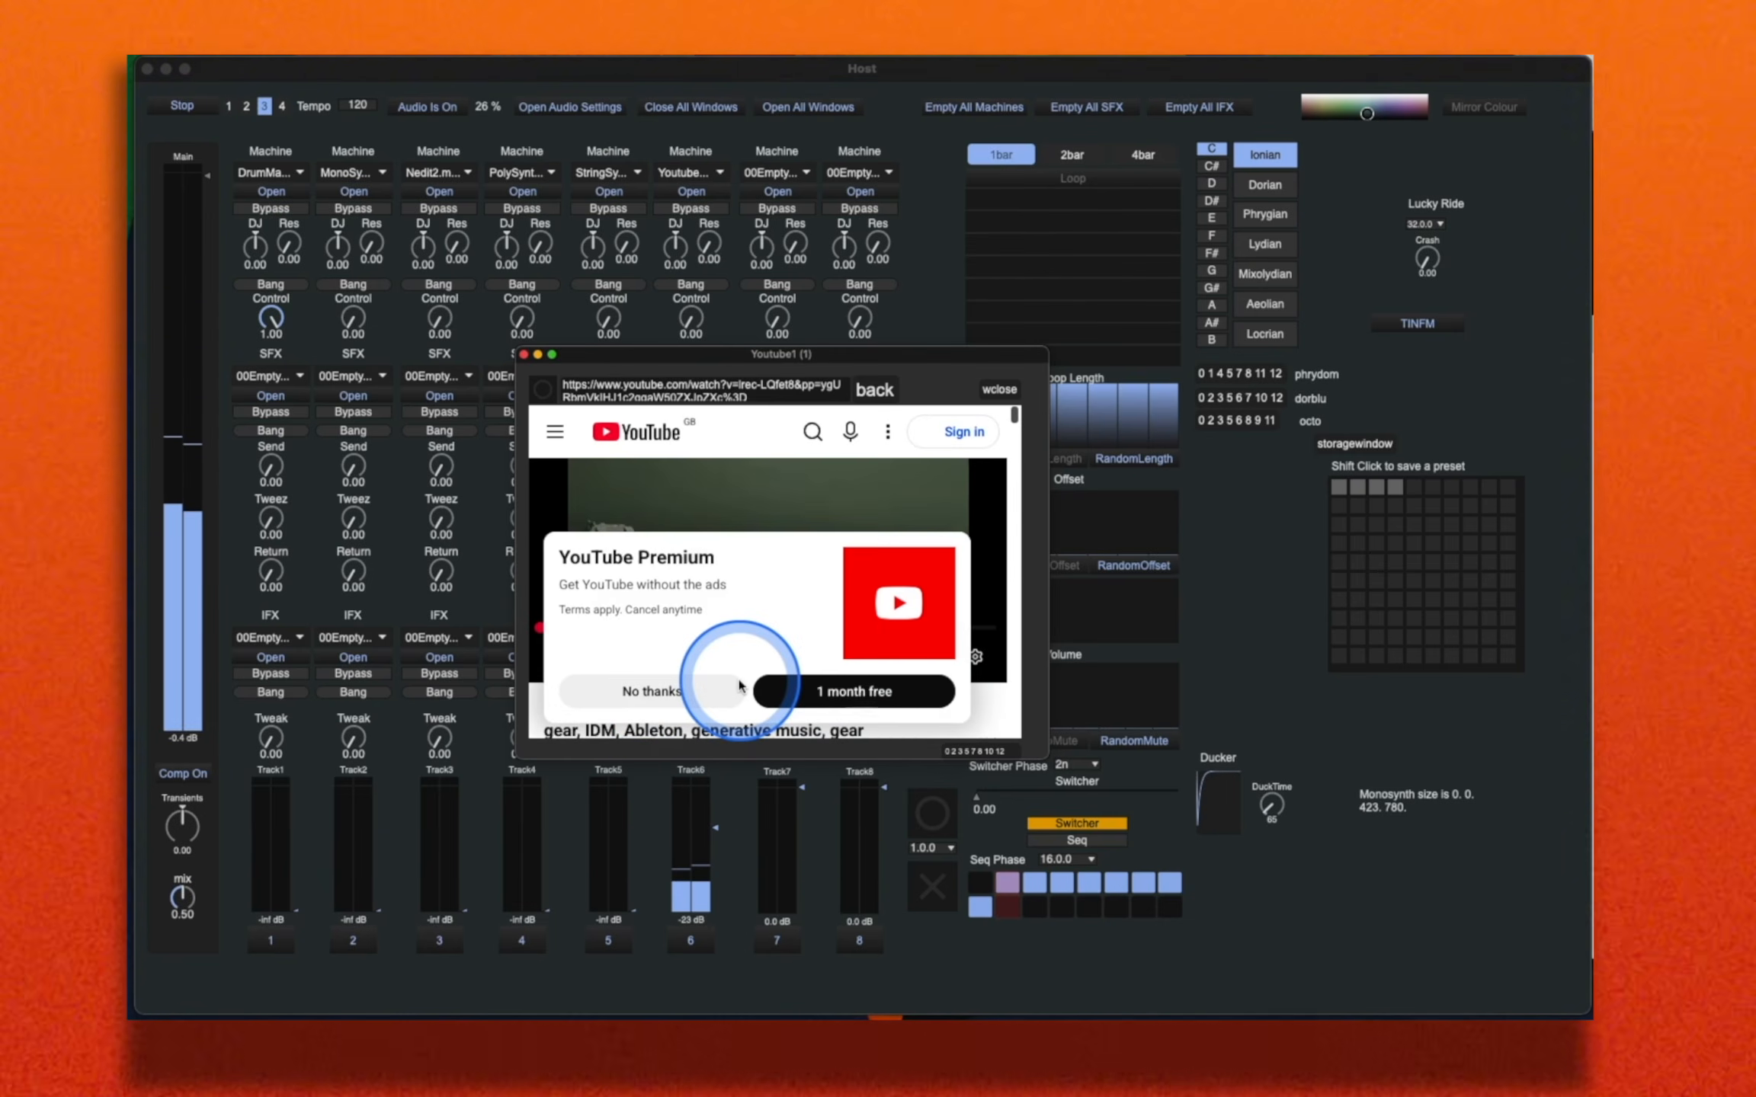
{"action": "left_click", "coordinate": [558, 635]}
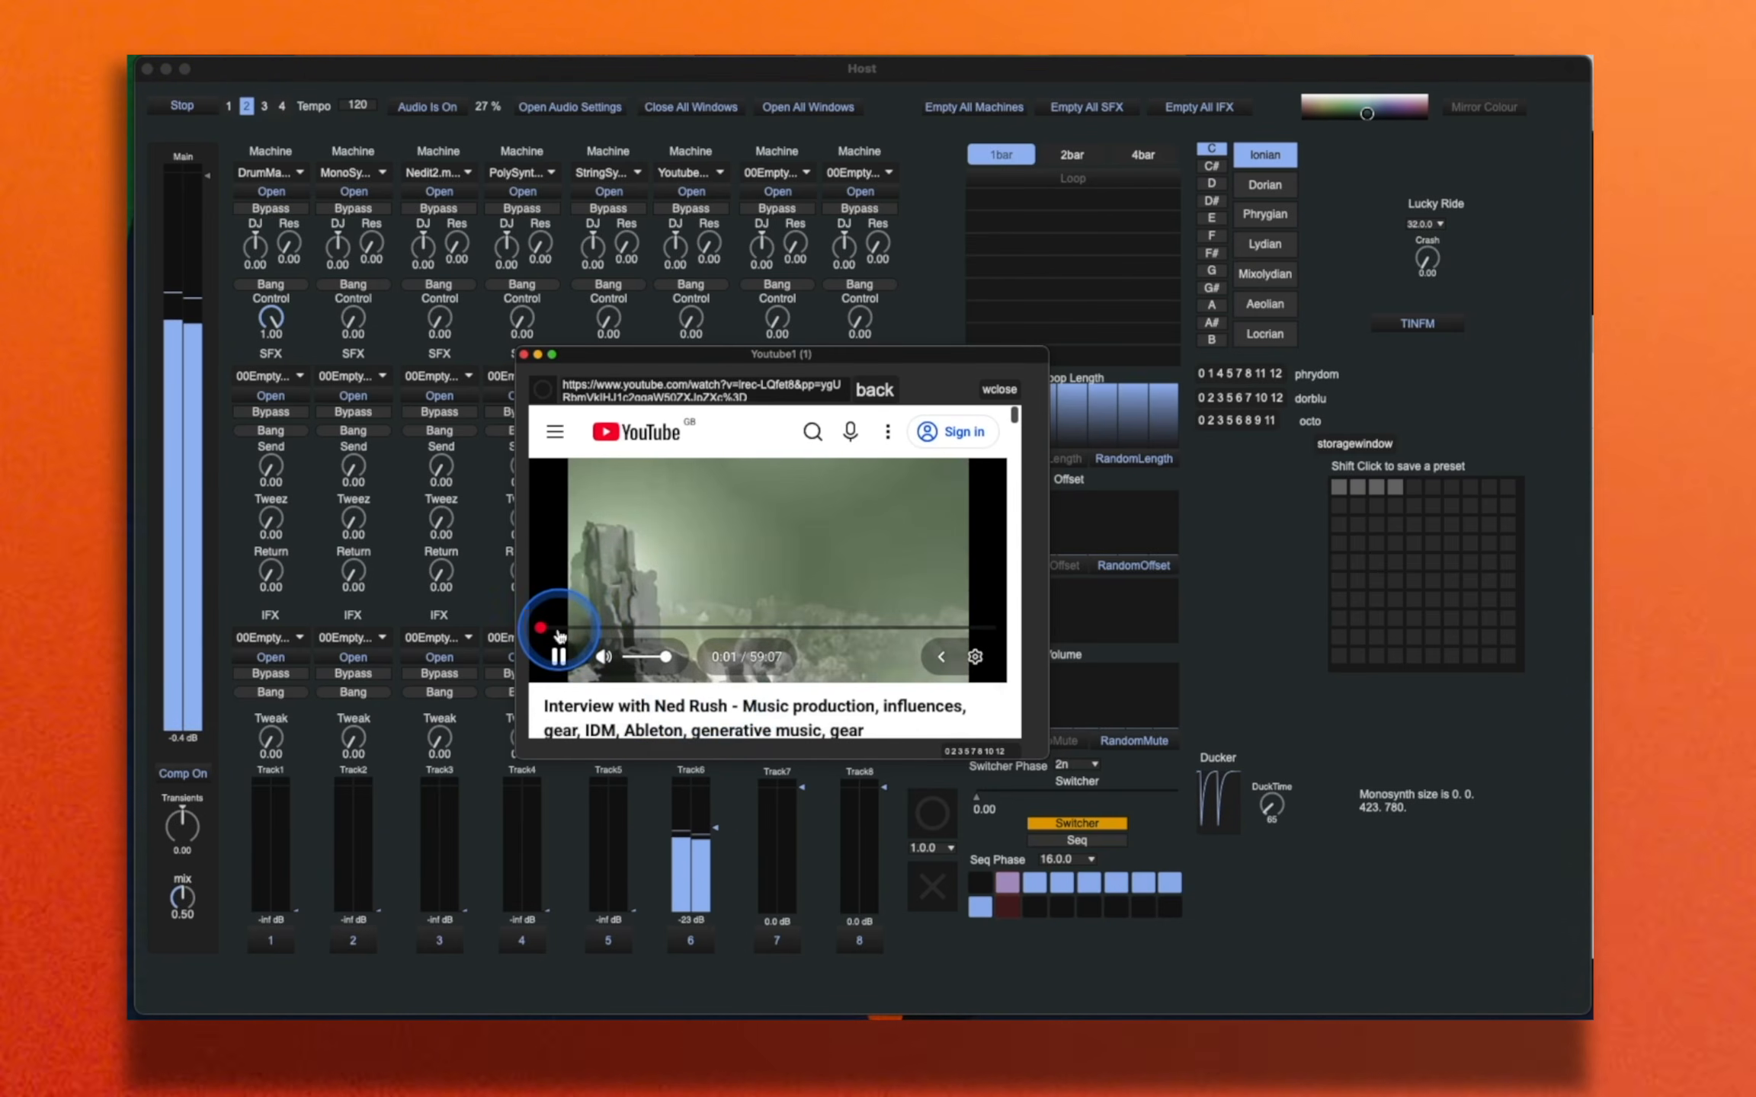
Step: Raise track 6's level to -6.5 dB and move the Youtube machine's window clear of the mixer channels
{"action": "left_click_drag", "start_coordinate": [706, 814], "coordinate": [712, 808]}
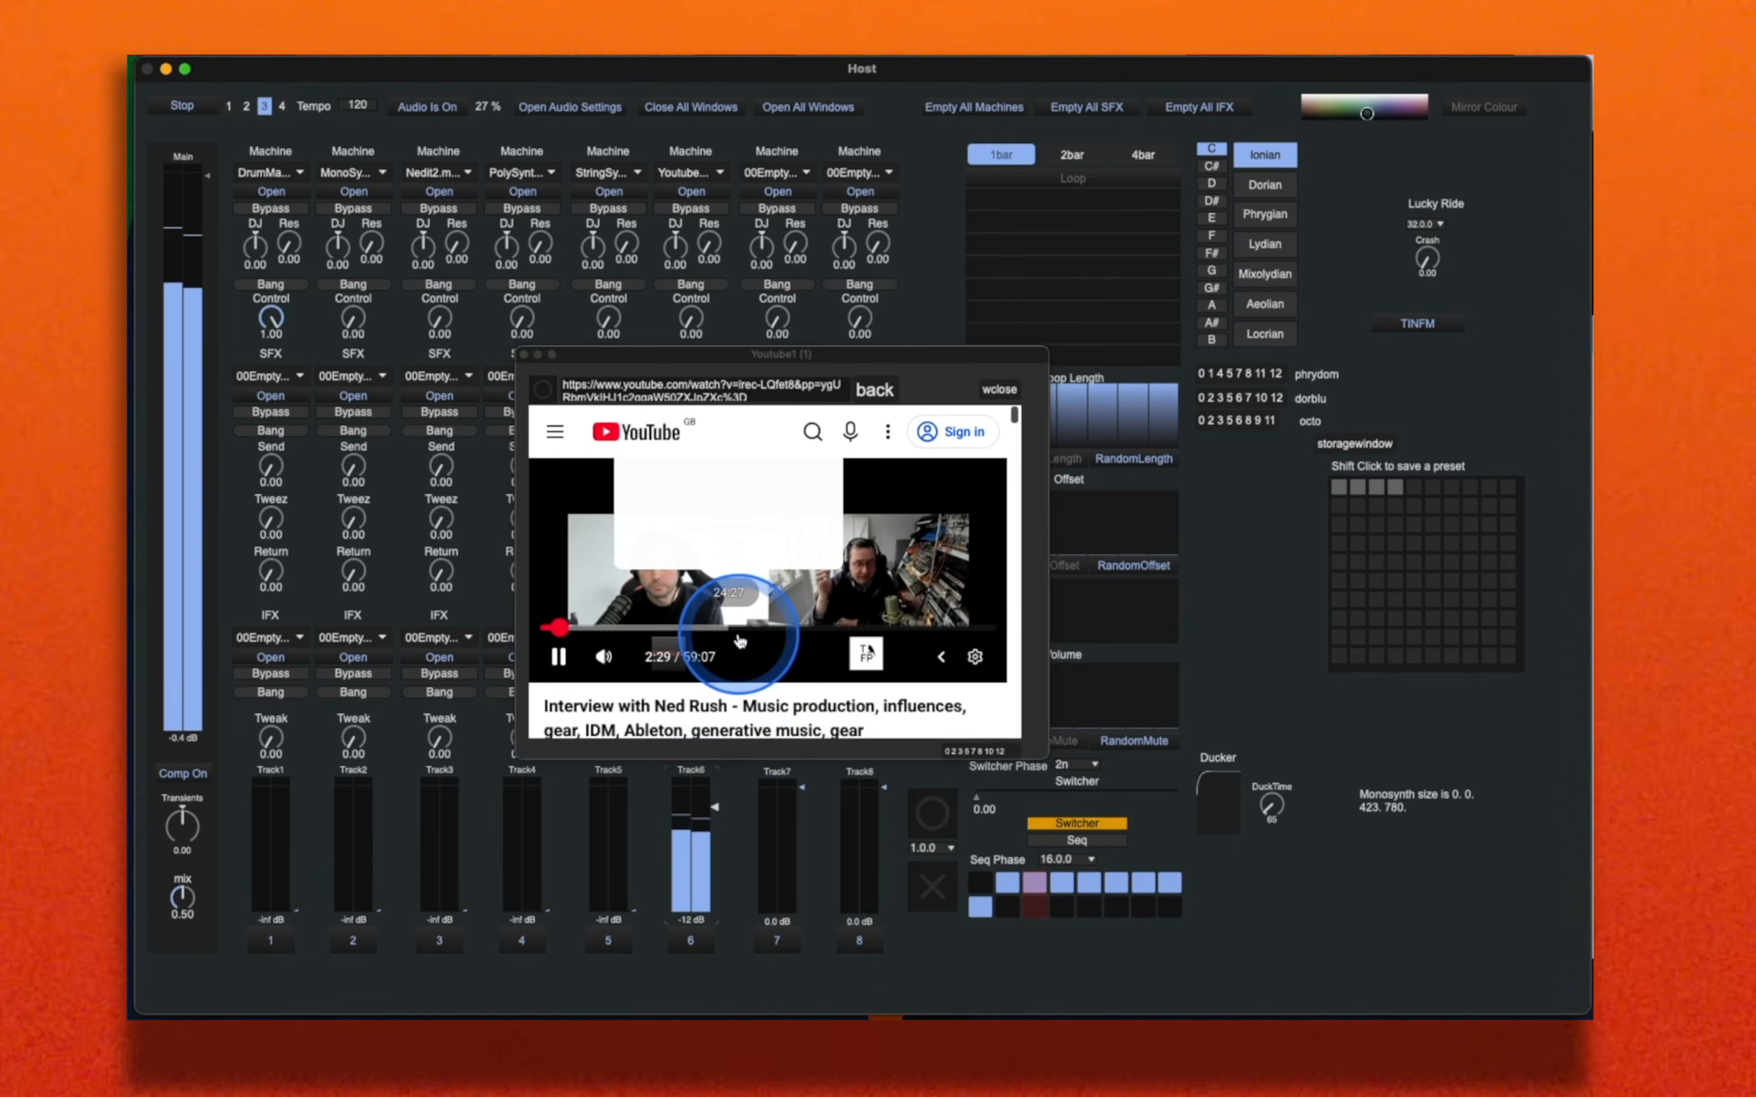
{"action": "left_click_drag", "start_coordinate": [595, 353], "coordinate": [1141, 595]}
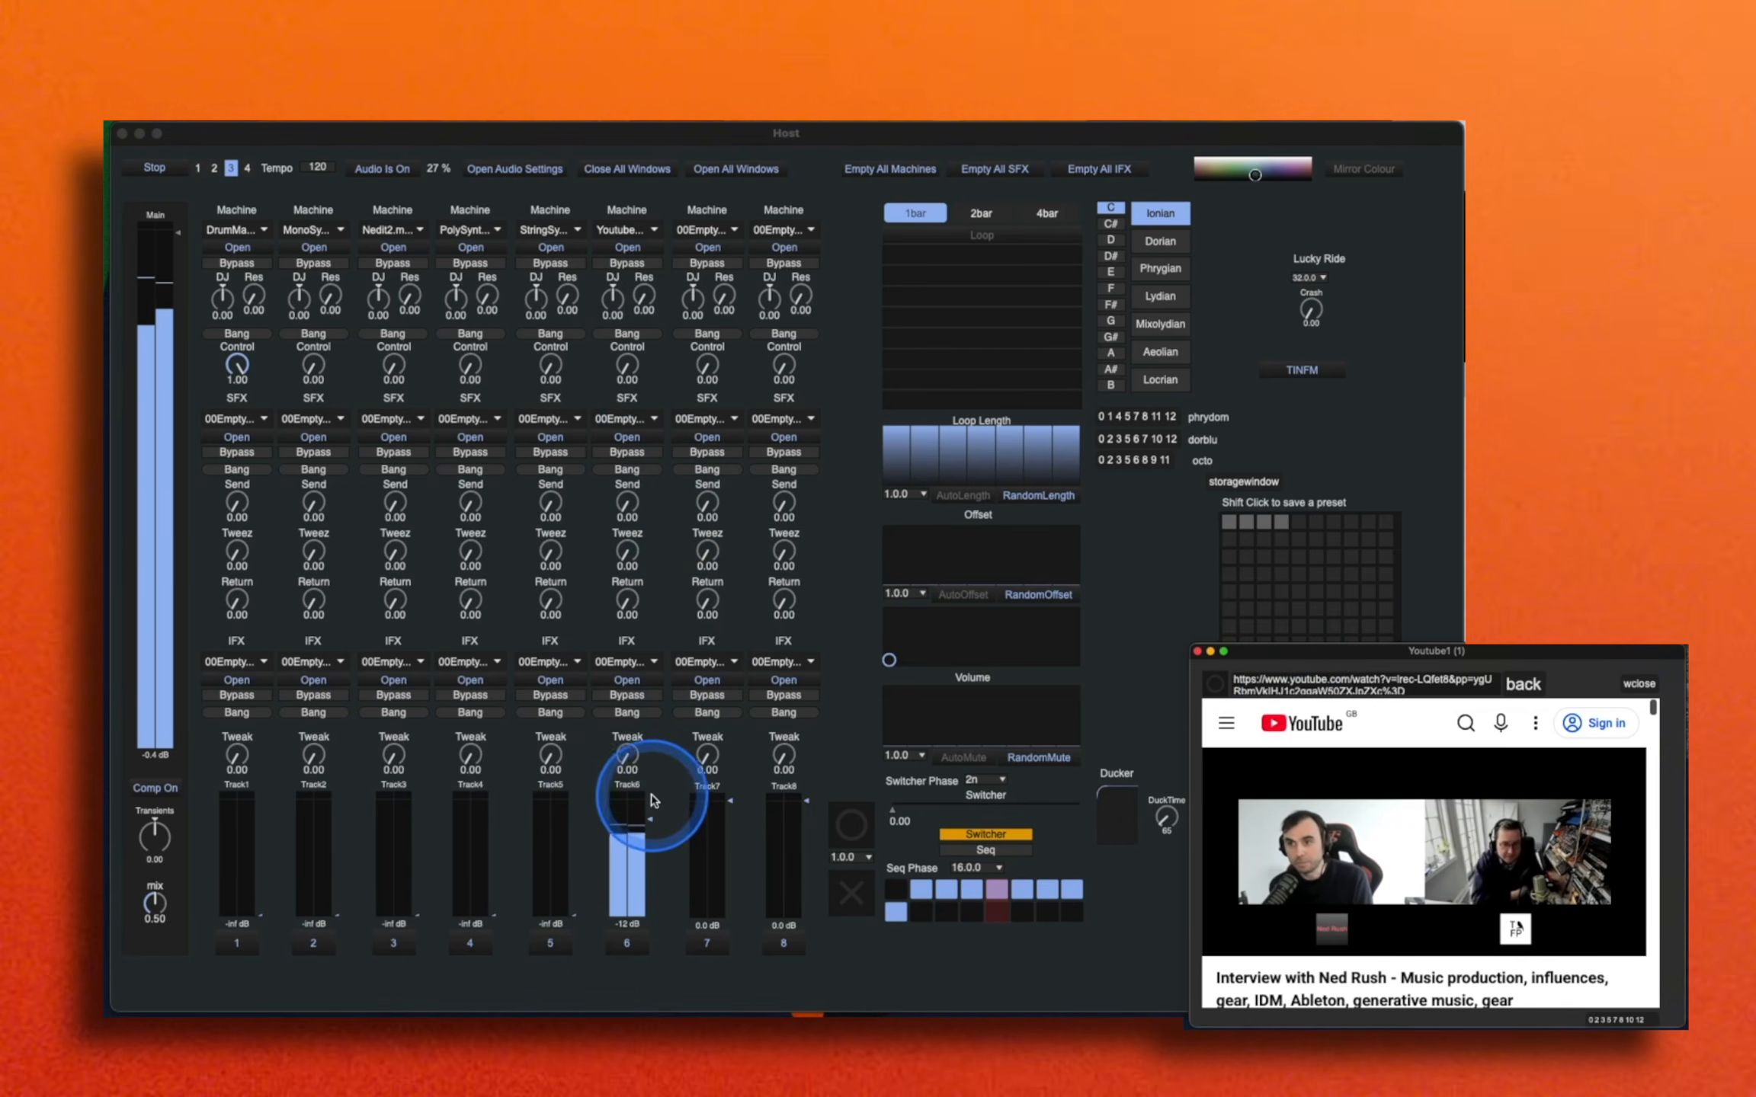
{"action": "left_click_drag", "start_coordinate": [655, 826], "coordinate": [564, 819]}
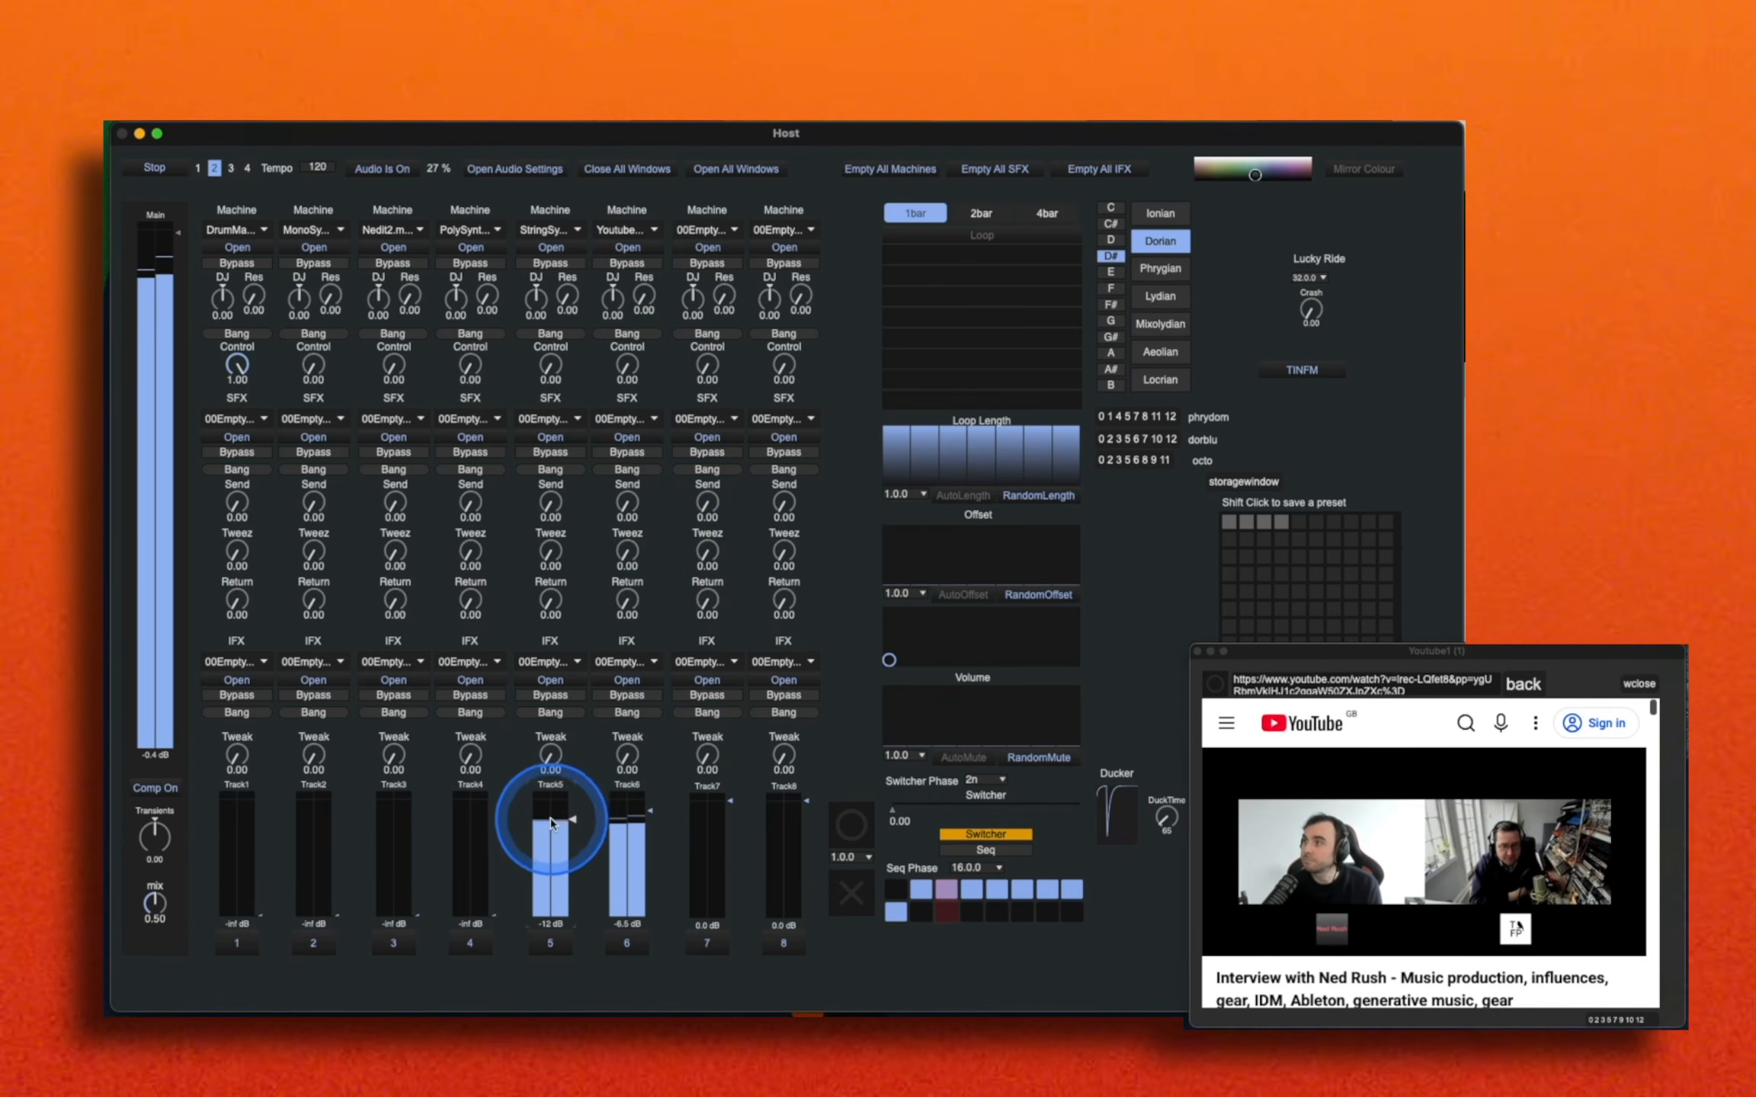
Step: Load ResoVerb as track 5's SFX with Send at 0.65 and Return at 0.30, and move its window into view
{"action": "left_click", "coordinate": [561, 419]}
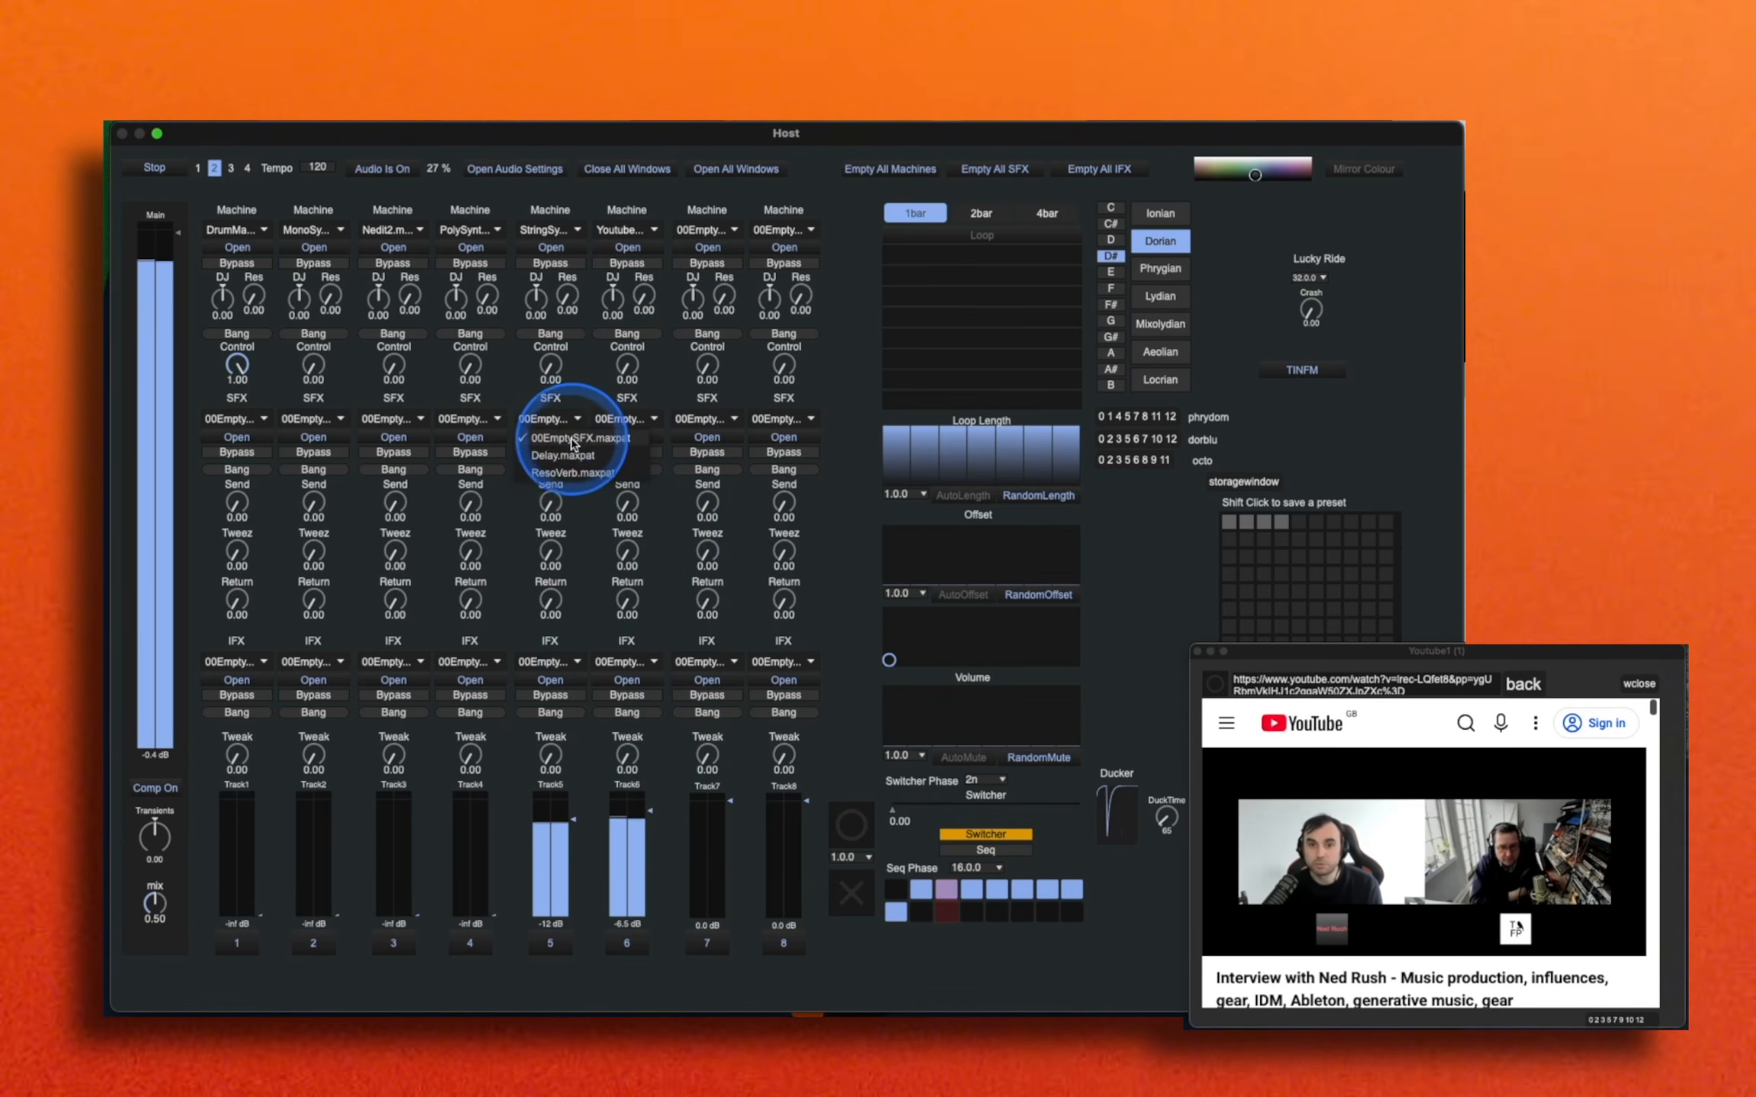
{"action": "left_click", "coordinate": [570, 474]}
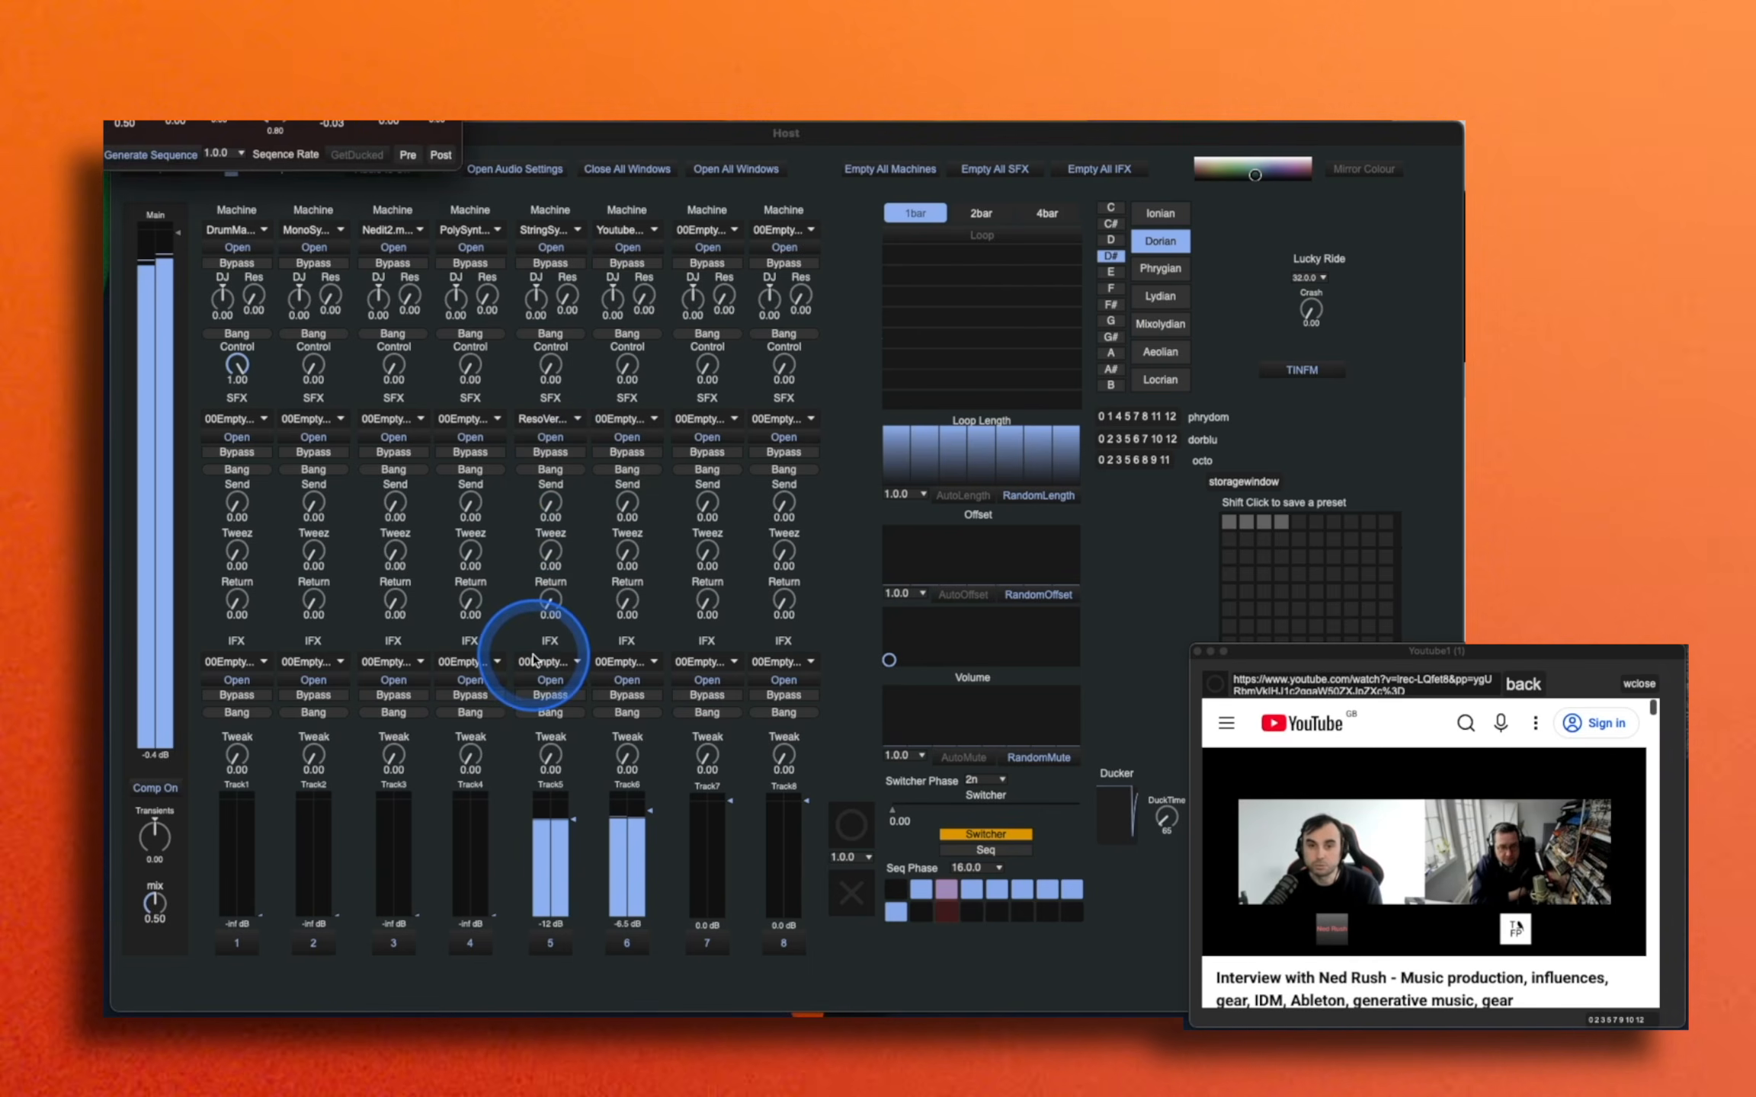
{"action": "left_click_drag", "start_coordinate": [548, 503], "coordinate": [552, 566]}
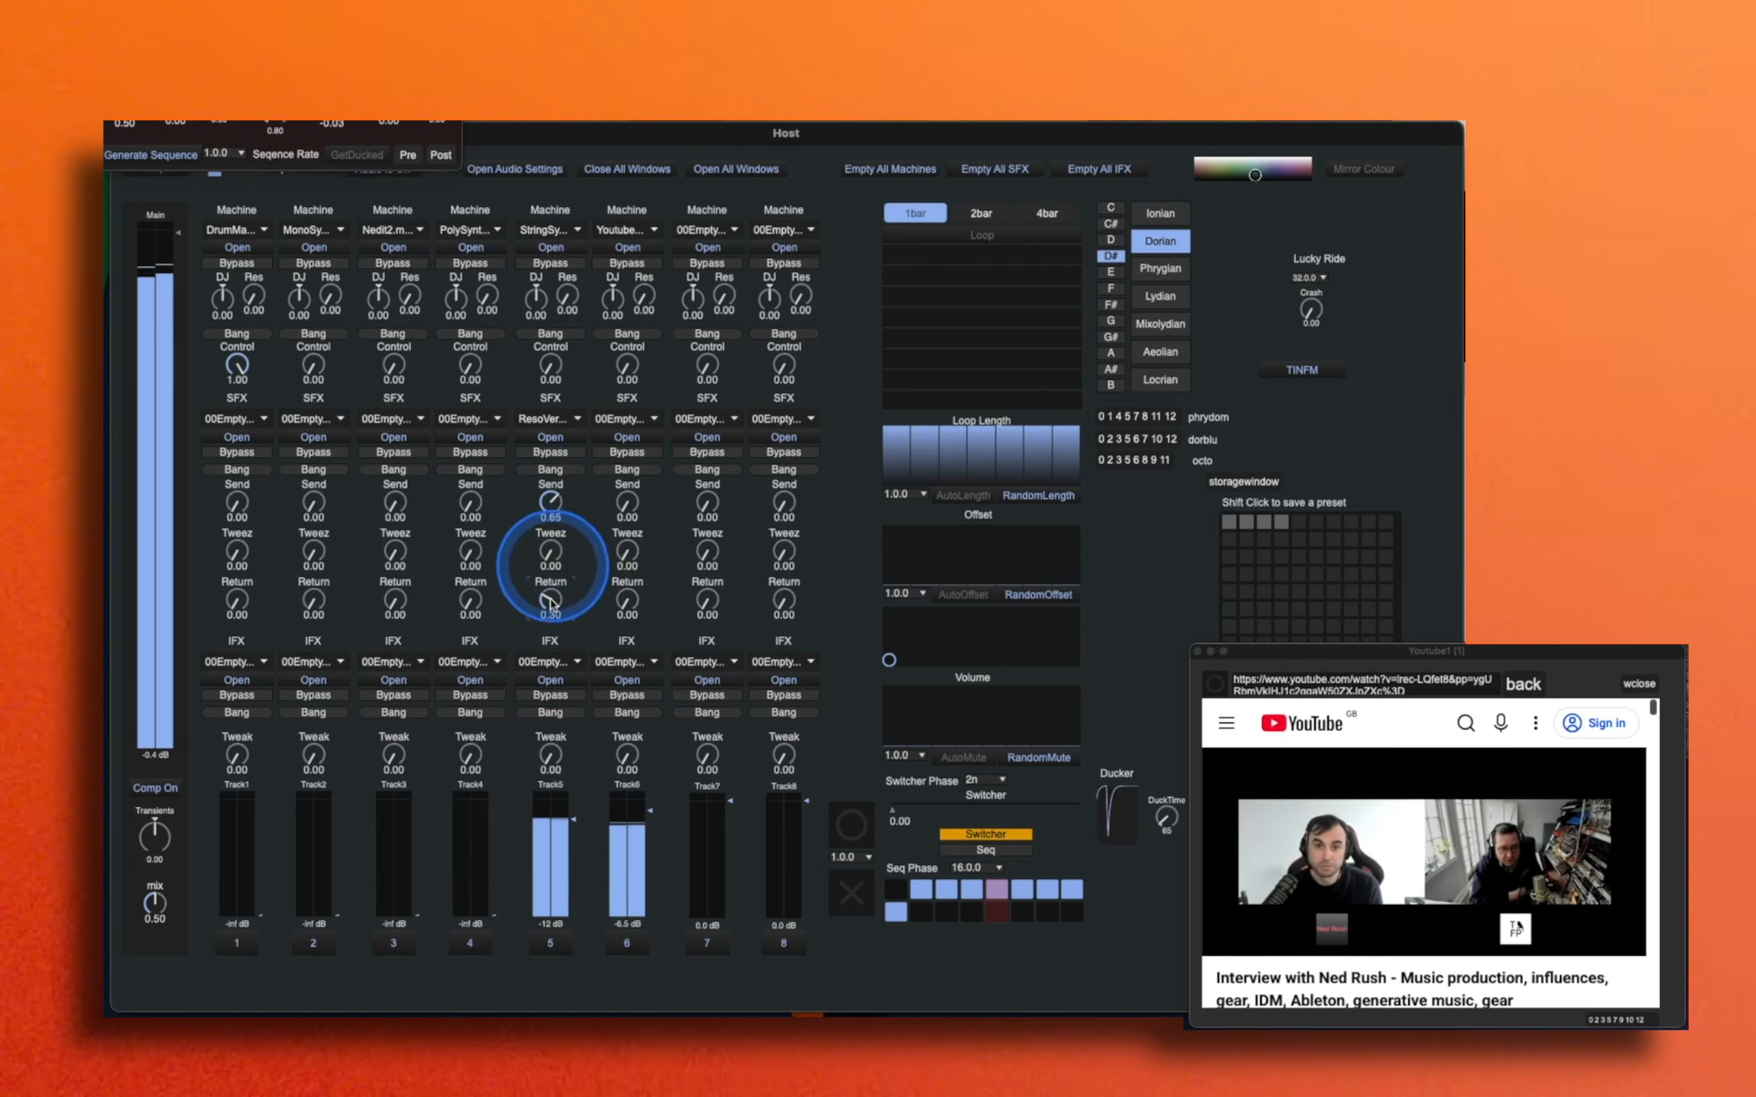
{"action": "left_click", "coordinate": [373, 183]}
{"action": "left_click_drag", "start_coordinate": [280, 67], "coordinate": [546, 305]}
Step: Turn track 6 fully down and set the ResoVerb effect's FilterIn to 0.51, ResIn to 0.57, input drive to 0.44 and ResoVerb to 0.78
{"action": "left_click", "coordinate": [627, 843]}
{"action": "left_click", "coordinate": [621, 919]}
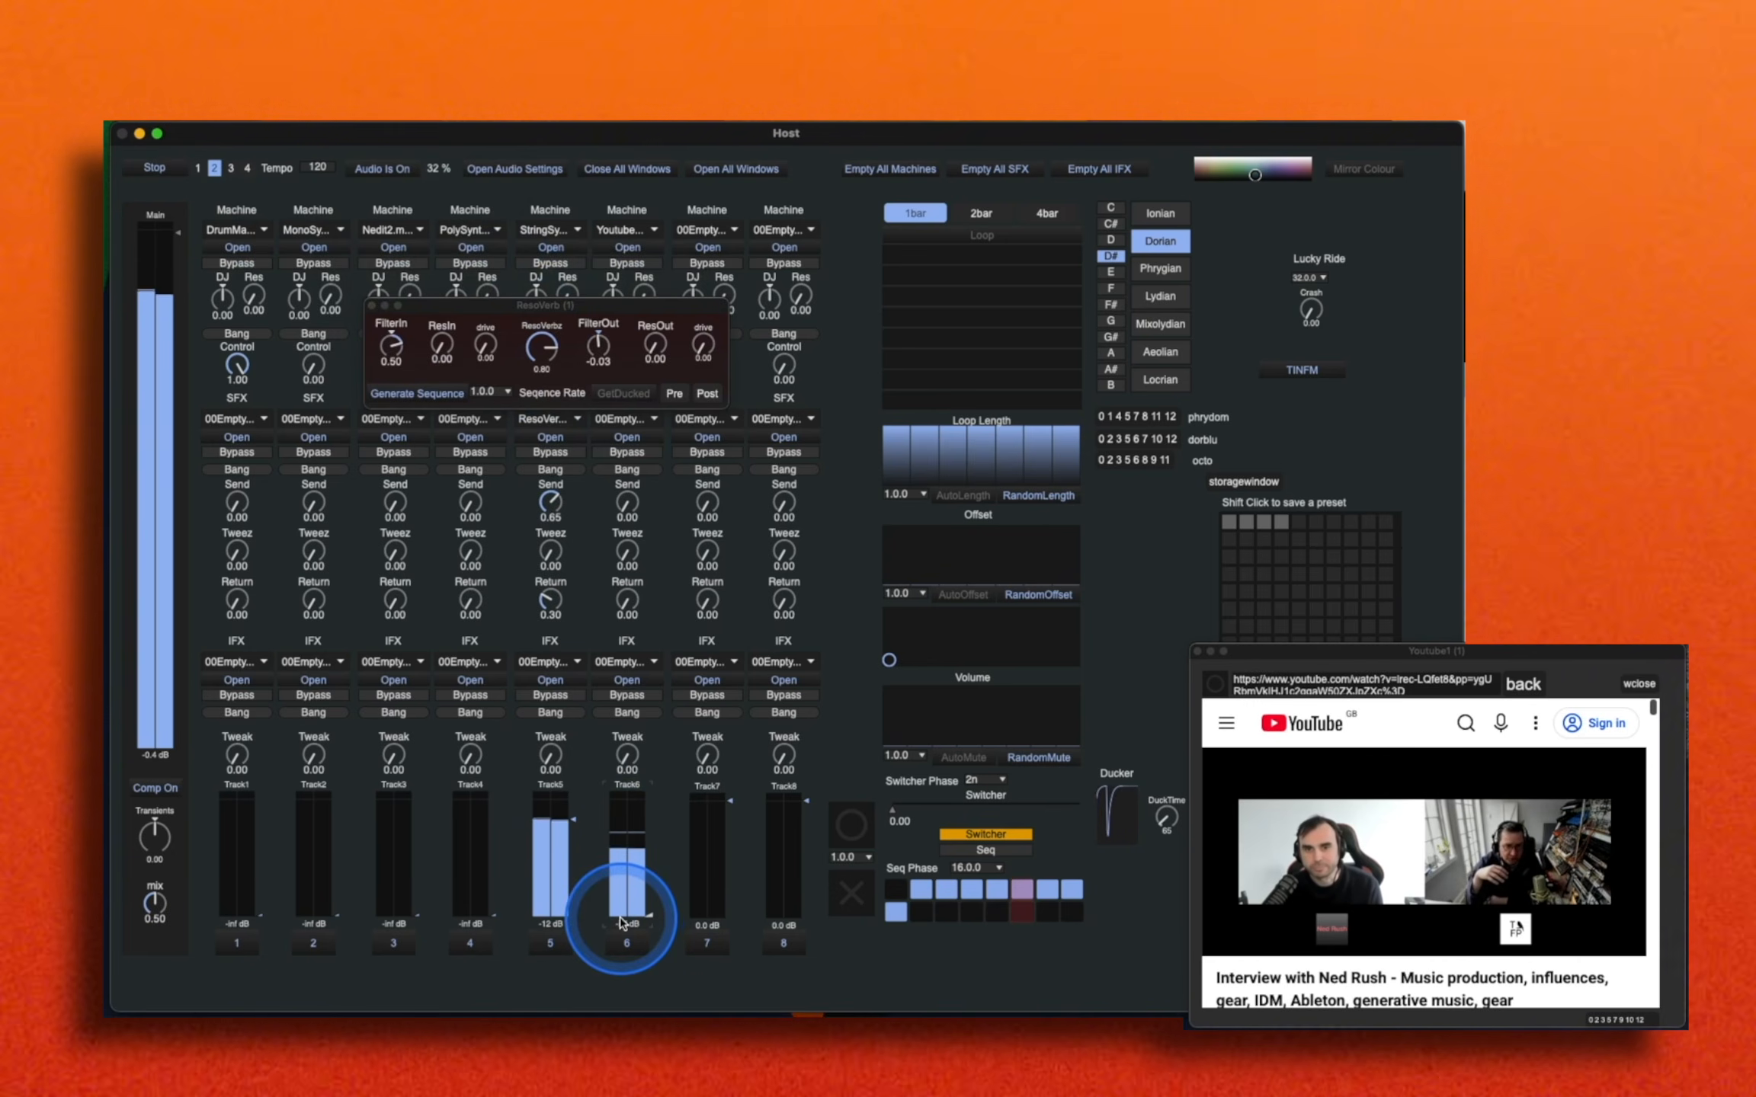
{"action": "left_click", "coordinate": [393, 352]}
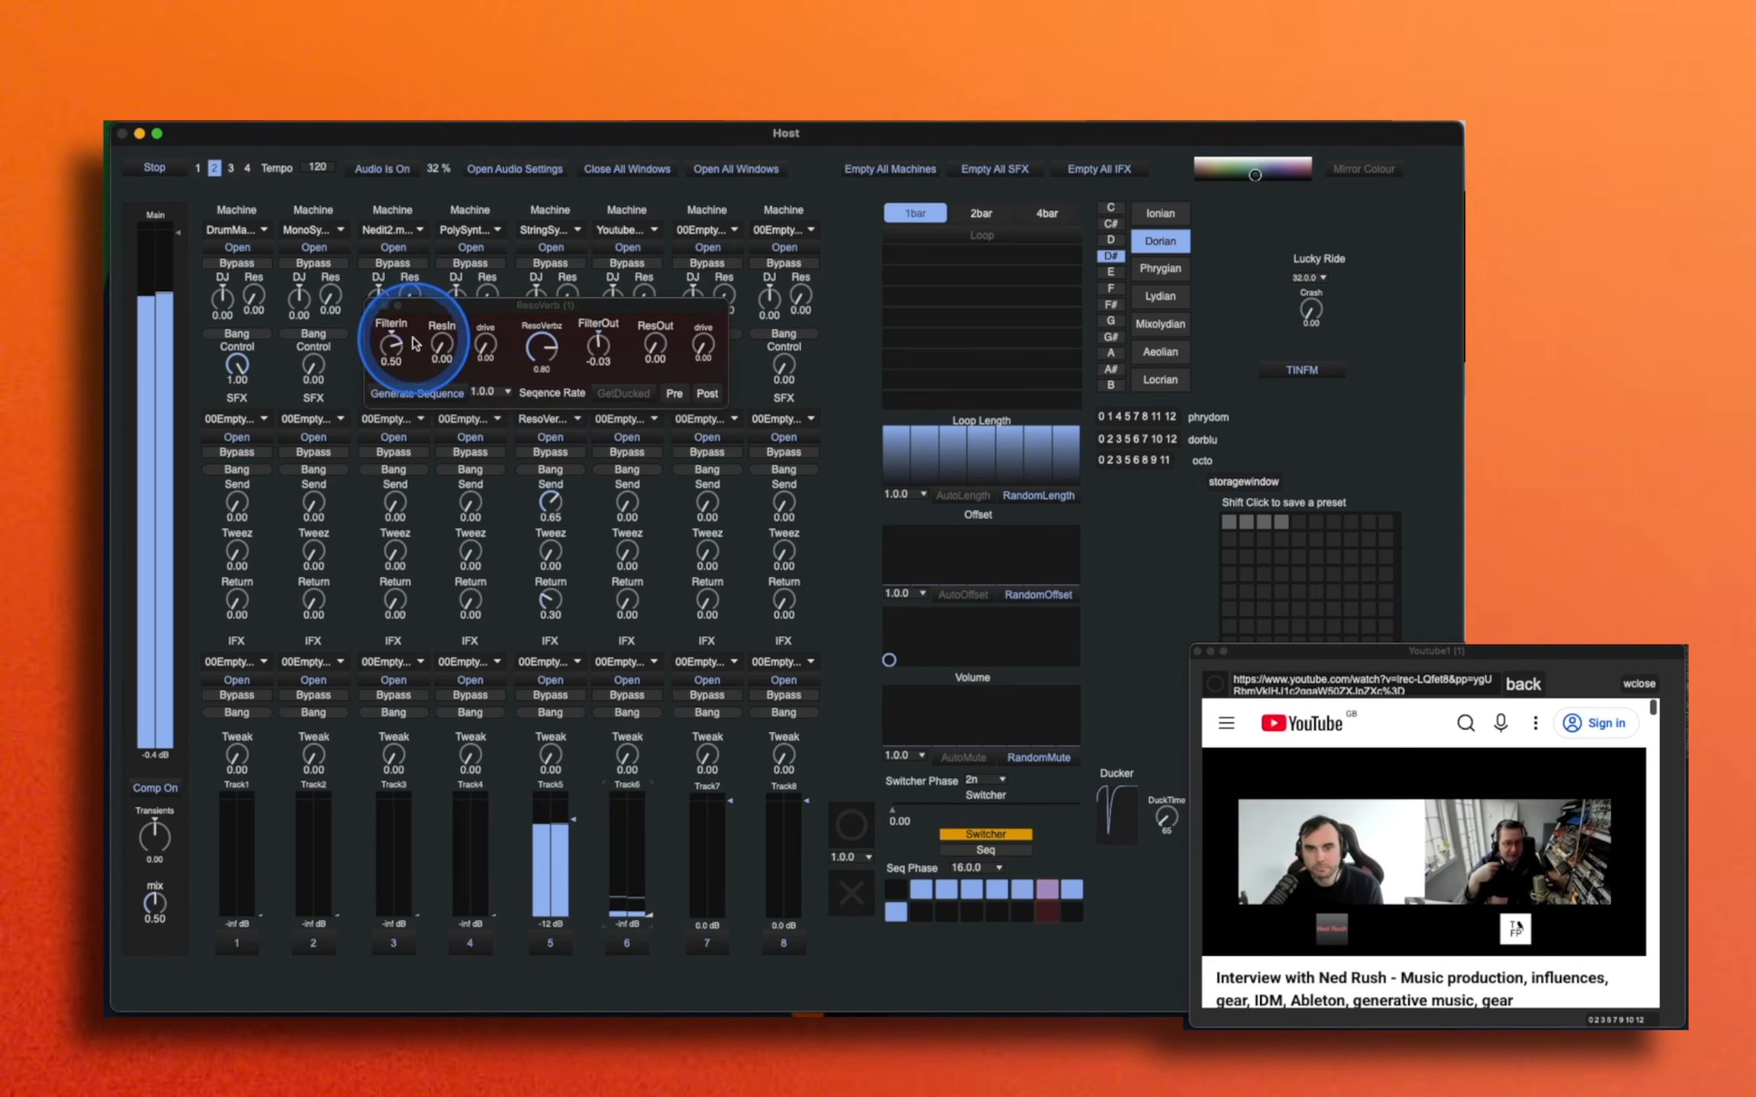
{"action": "left_click_drag", "start_coordinate": [393, 352], "coordinate": [450, 316]}
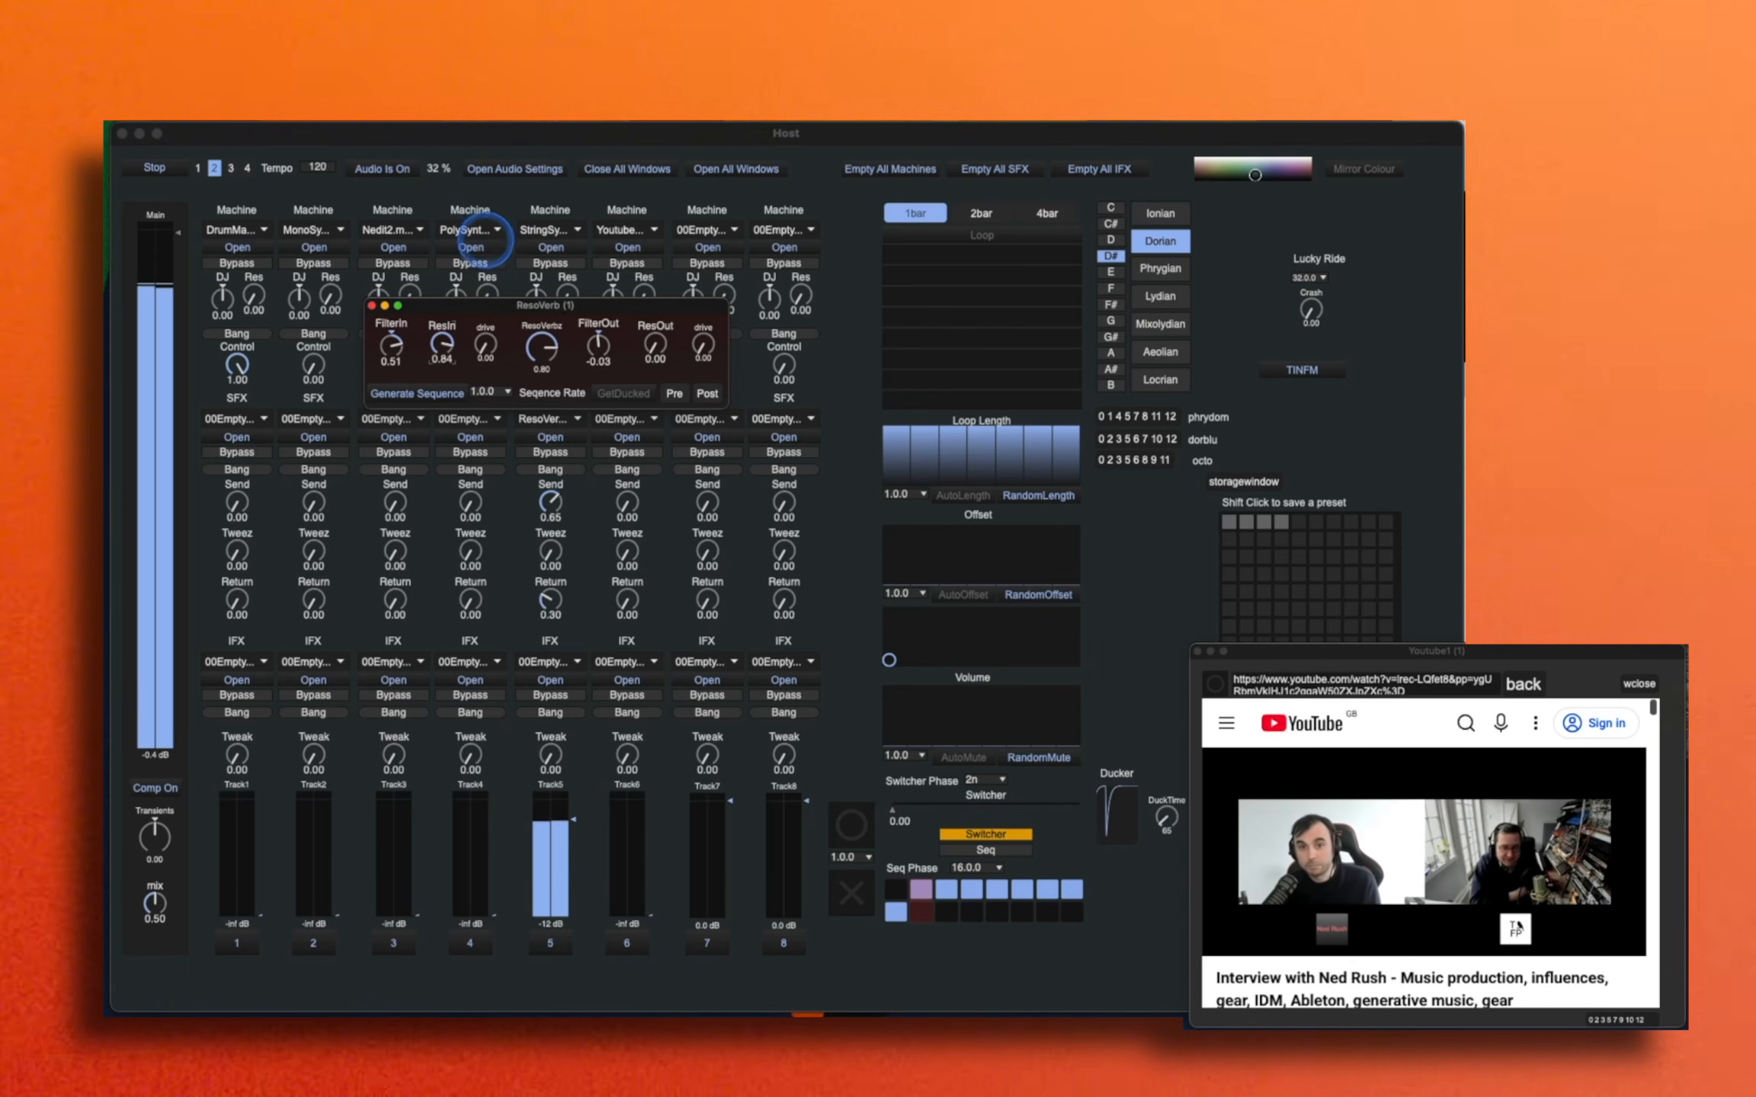
{"action": "left_click_drag", "start_coordinate": [494, 295], "coordinate": [495, 300]}
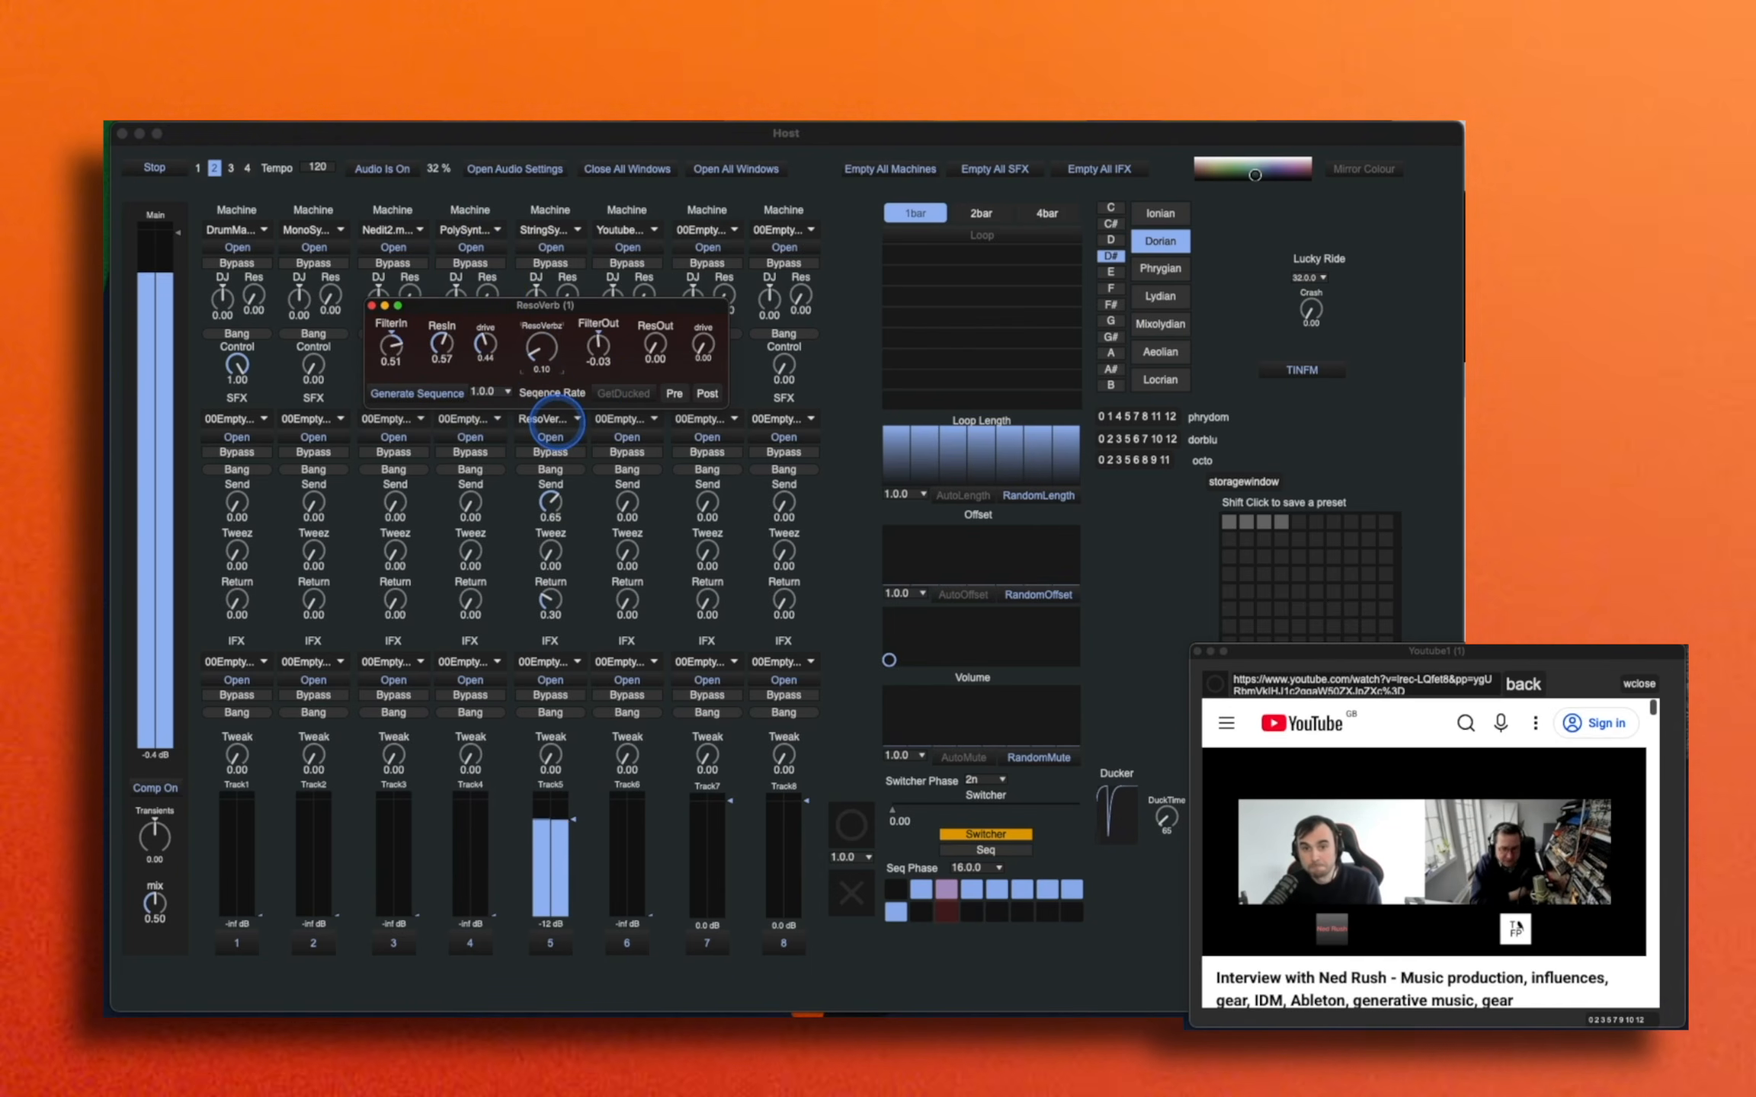
{"action": "left_click_drag", "start_coordinate": [558, 386], "coordinate": [606, 250]}
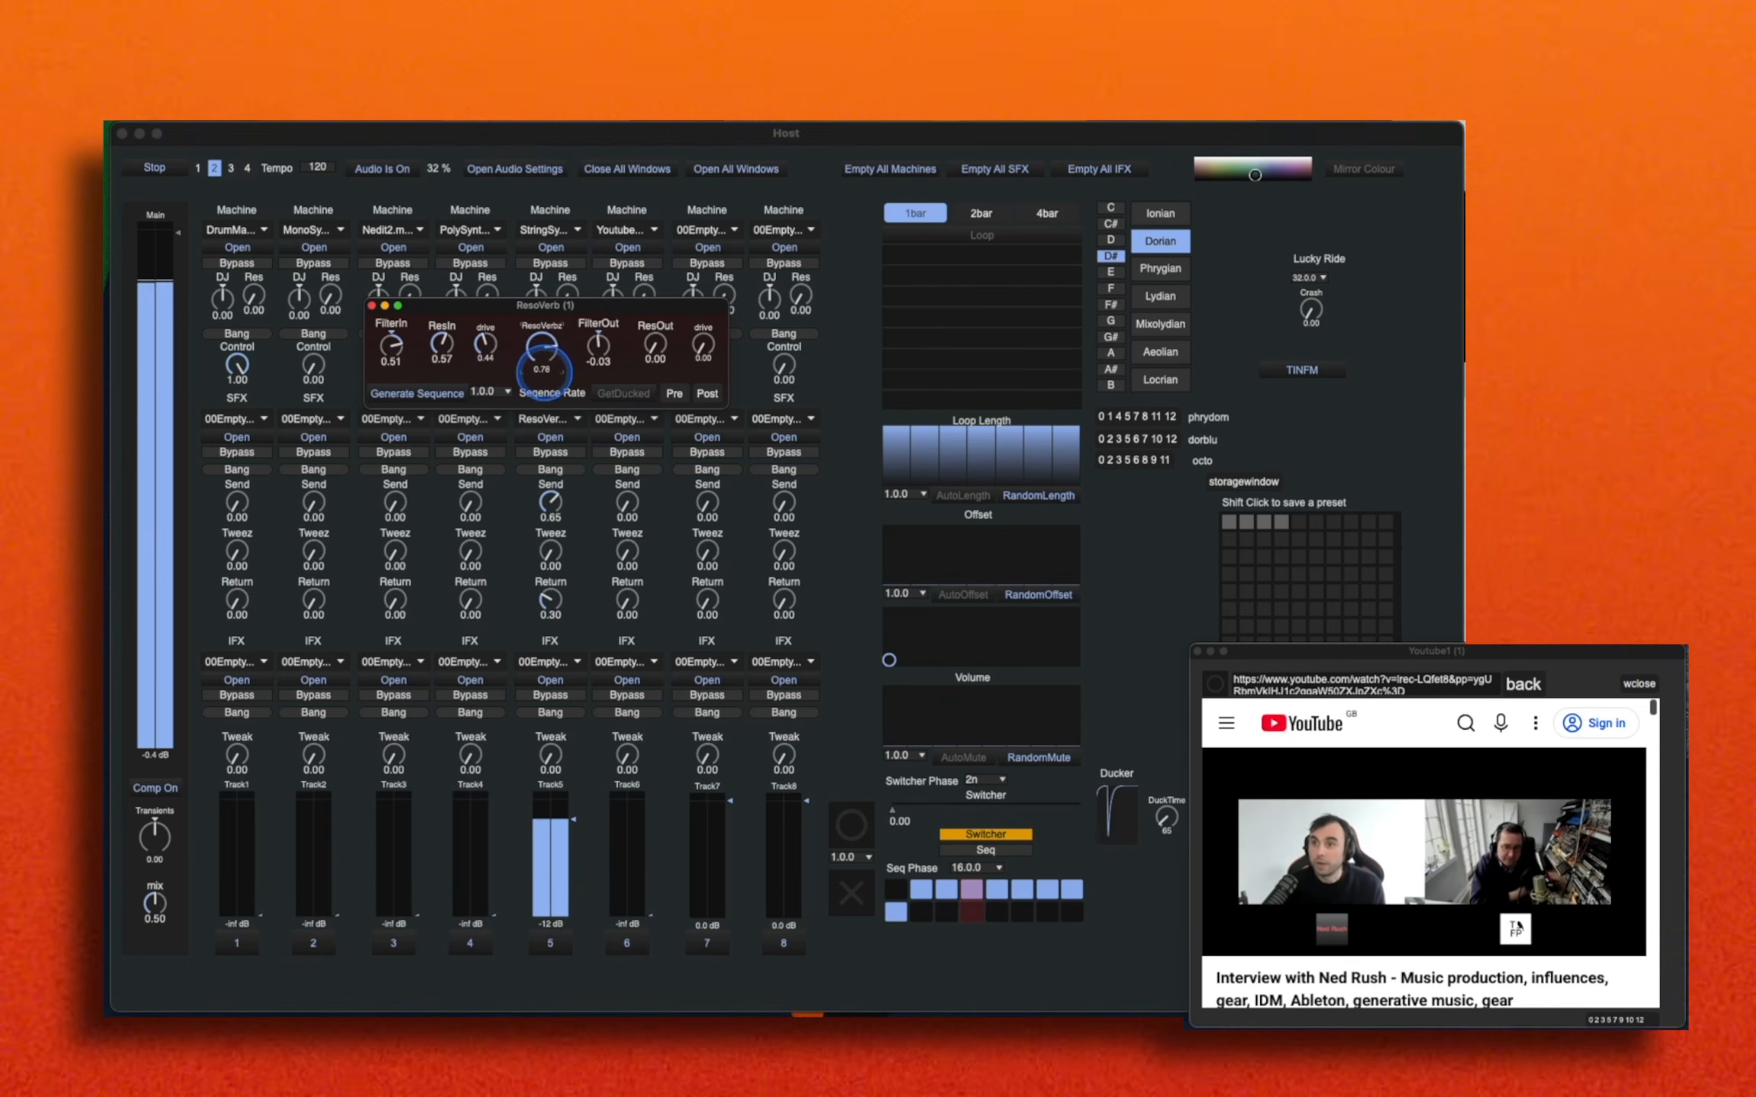
Step: Load Delay as track 4's SFX, bring its window into view, and set the track's Send to 0.89 and Return to 0.75
{"action": "left_click", "coordinate": [470, 418]}
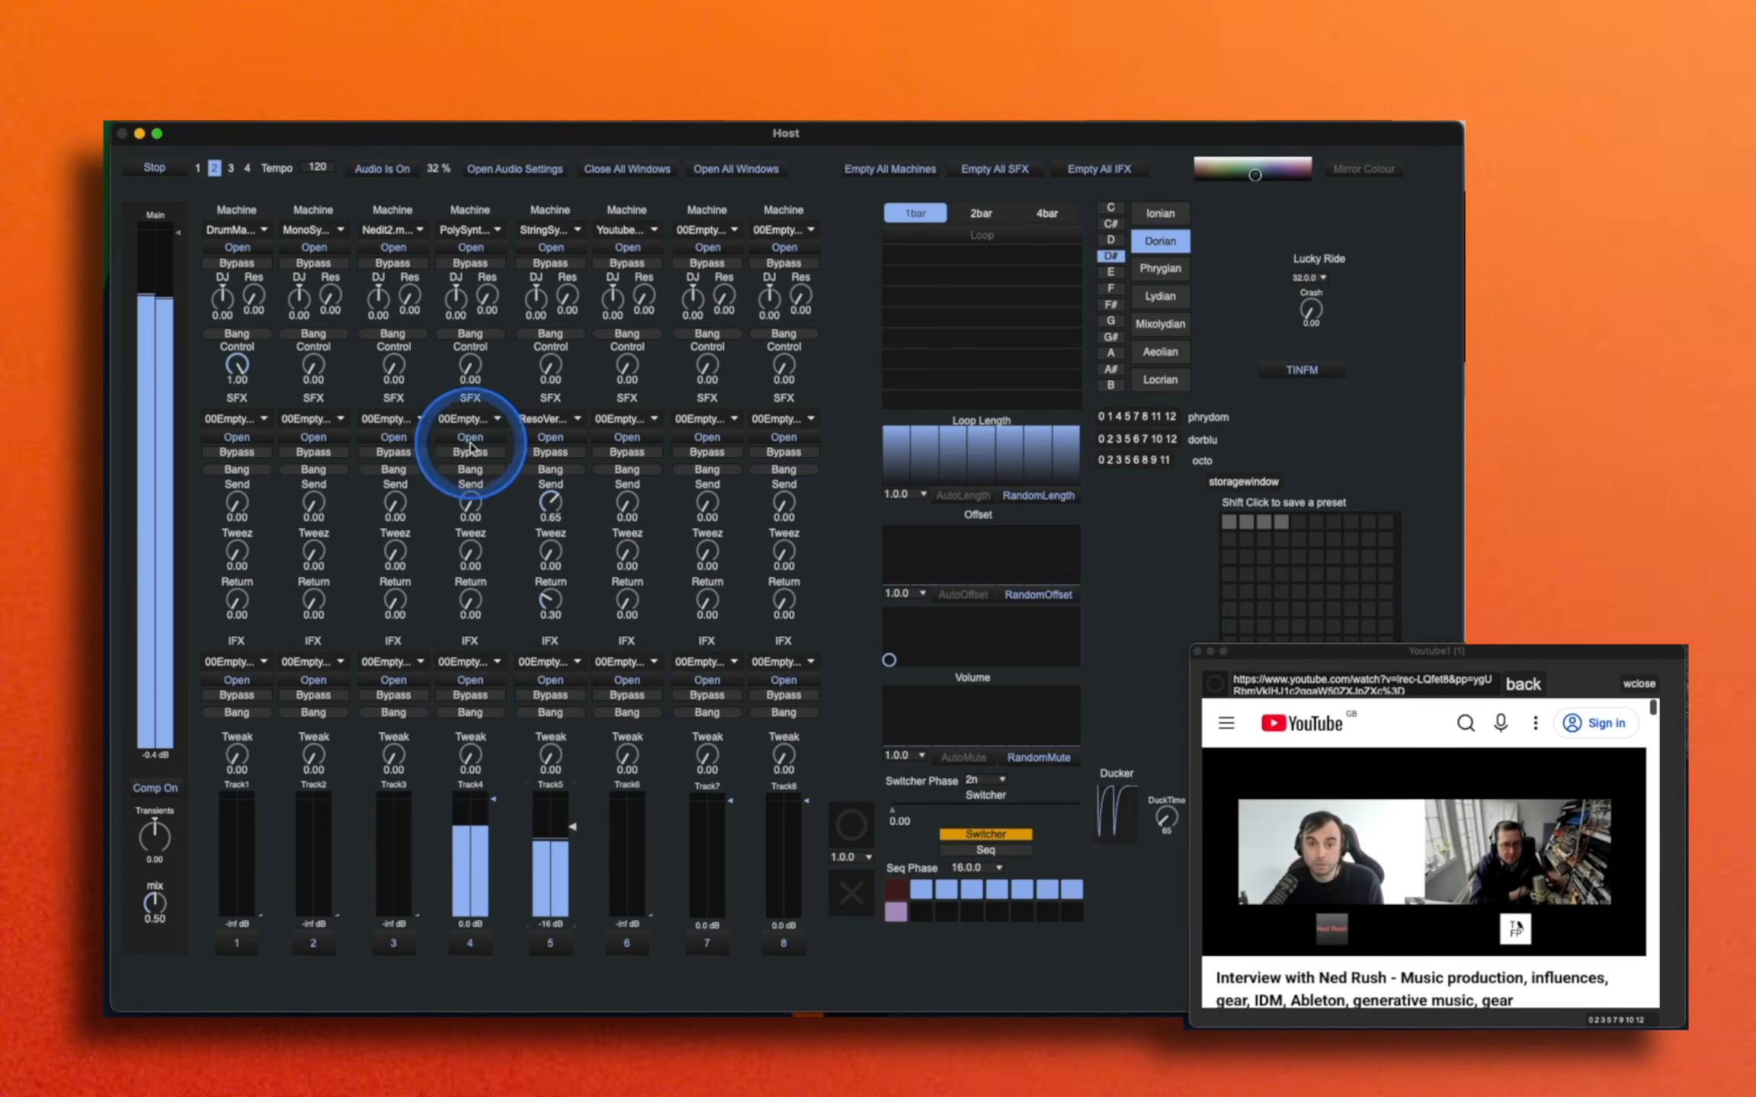
{"action": "left_click", "coordinate": [474, 421]}
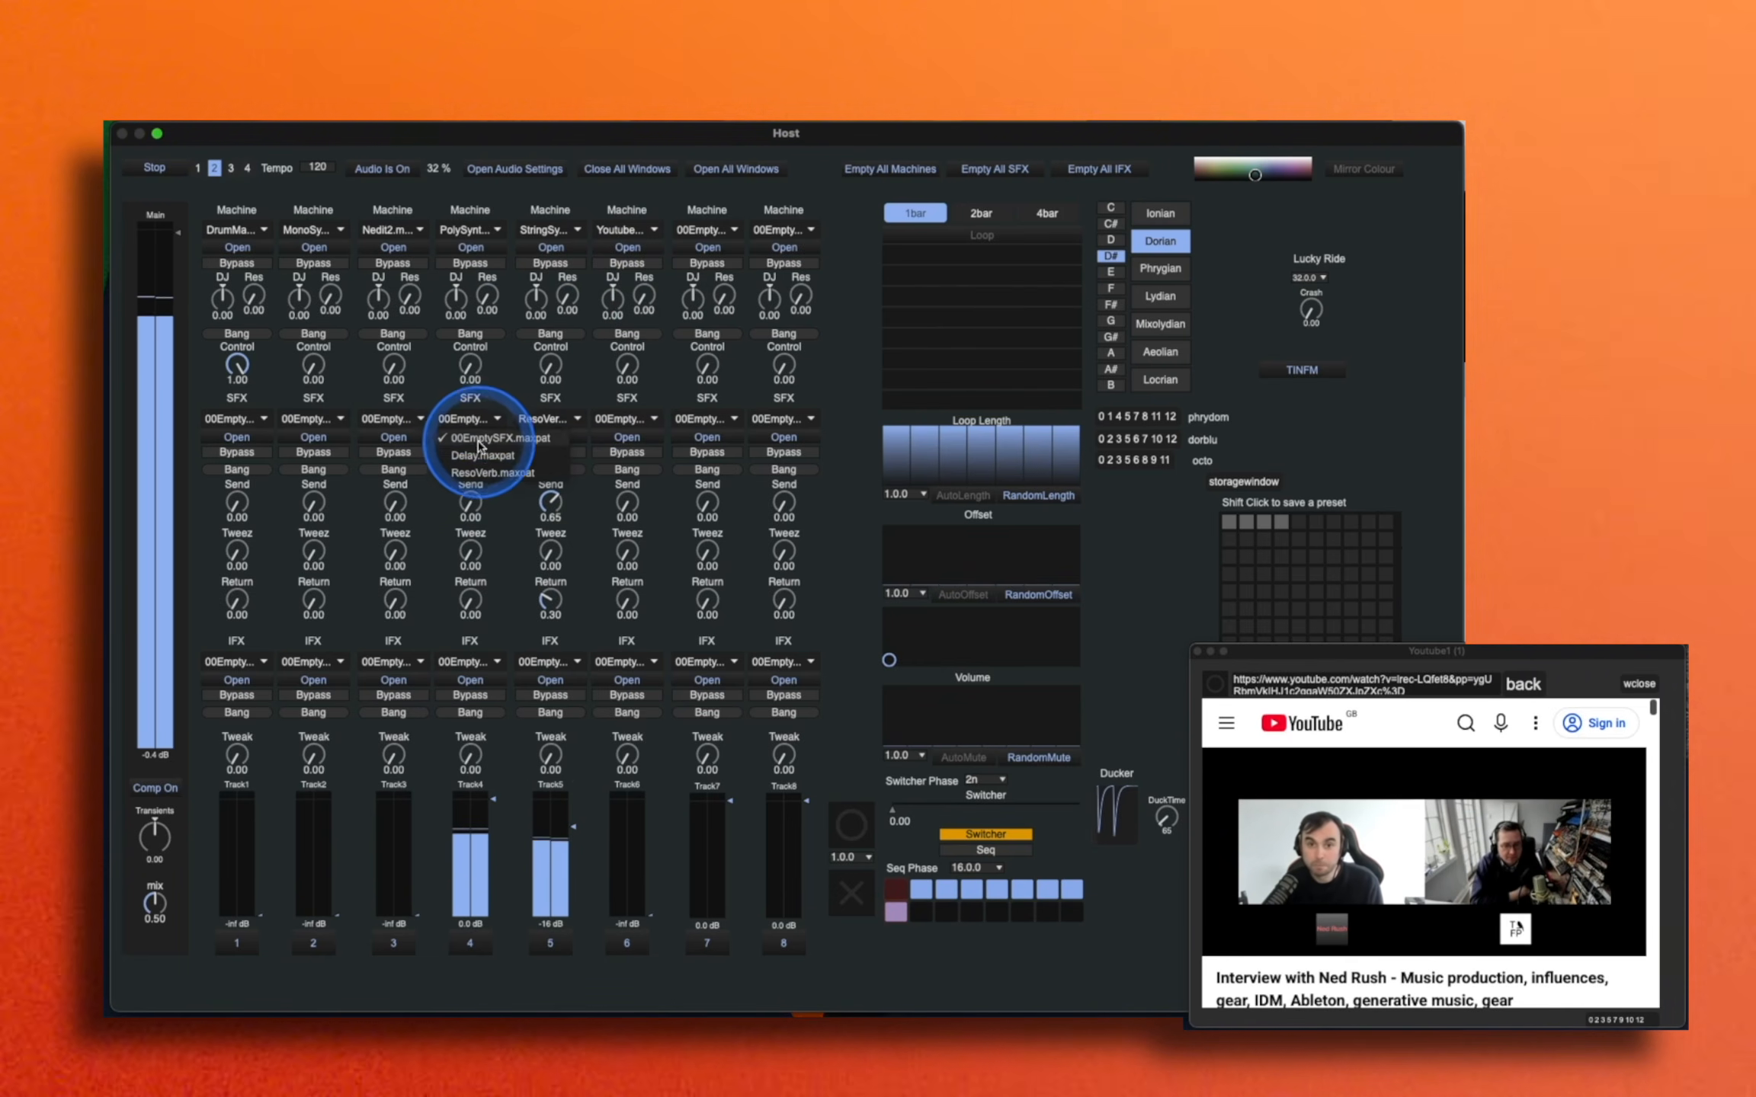
{"action": "left_click", "coordinate": [482, 456]}
{"action": "left_click_drag", "start_coordinate": [228, 138], "coordinate": [276, 171]}
{"action": "left_click", "coordinate": [480, 487]}
{"action": "left_click_drag", "start_coordinate": [481, 464], "coordinate": [503, 396]}
{"action": "left_click_drag", "start_coordinate": [469, 605], "coordinate": [485, 522]}
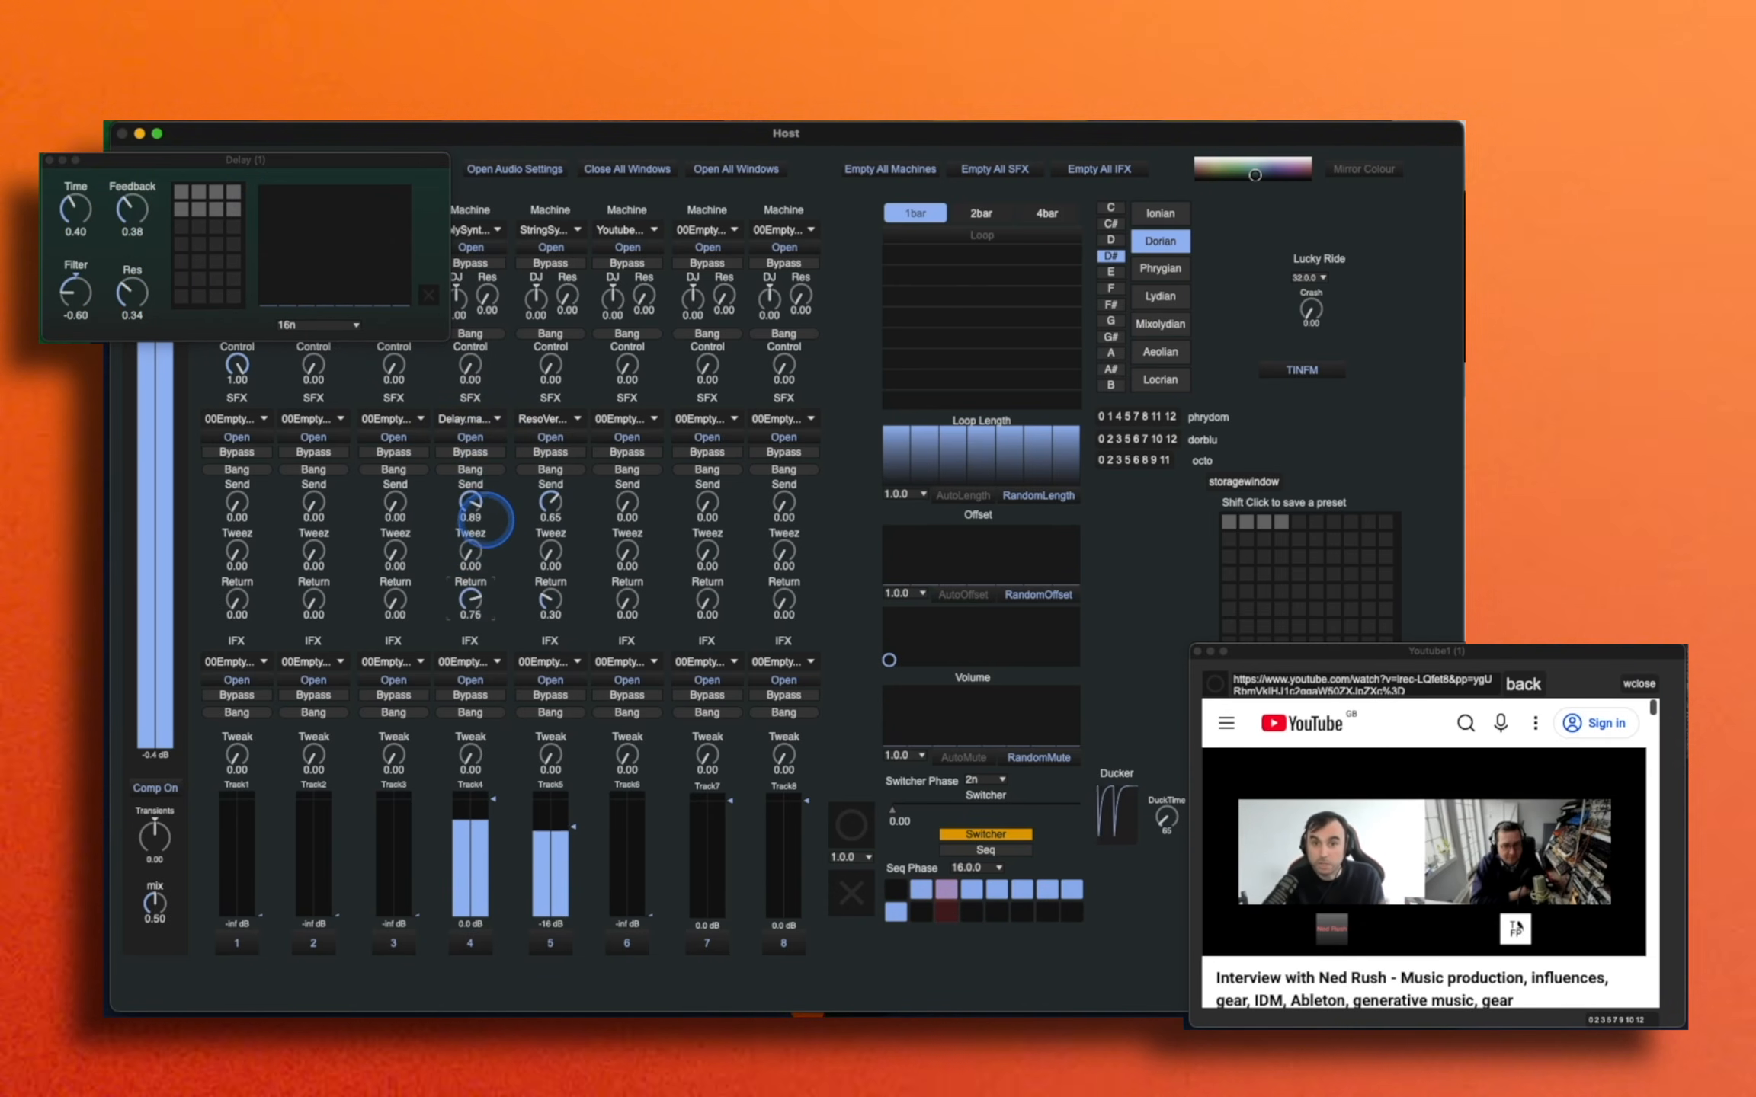
Step: Turn track 5 fully down, set the Delay's Time to 0.78, Feedback to 0.39 and Filter to 0.38, and track 4's Return to 0.70
{"action": "left_click_drag", "start_coordinate": [569, 916], "coordinate": [567, 922]}
{"action": "left_click_drag", "start_coordinate": [86, 208], "coordinate": [142, 247]}
{"action": "left_click", "coordinate": [131, 219]}
{"action": "left_click", "coordinate": [134, 301]}
{"action": "left_click", "coordinate": [474, 598]}
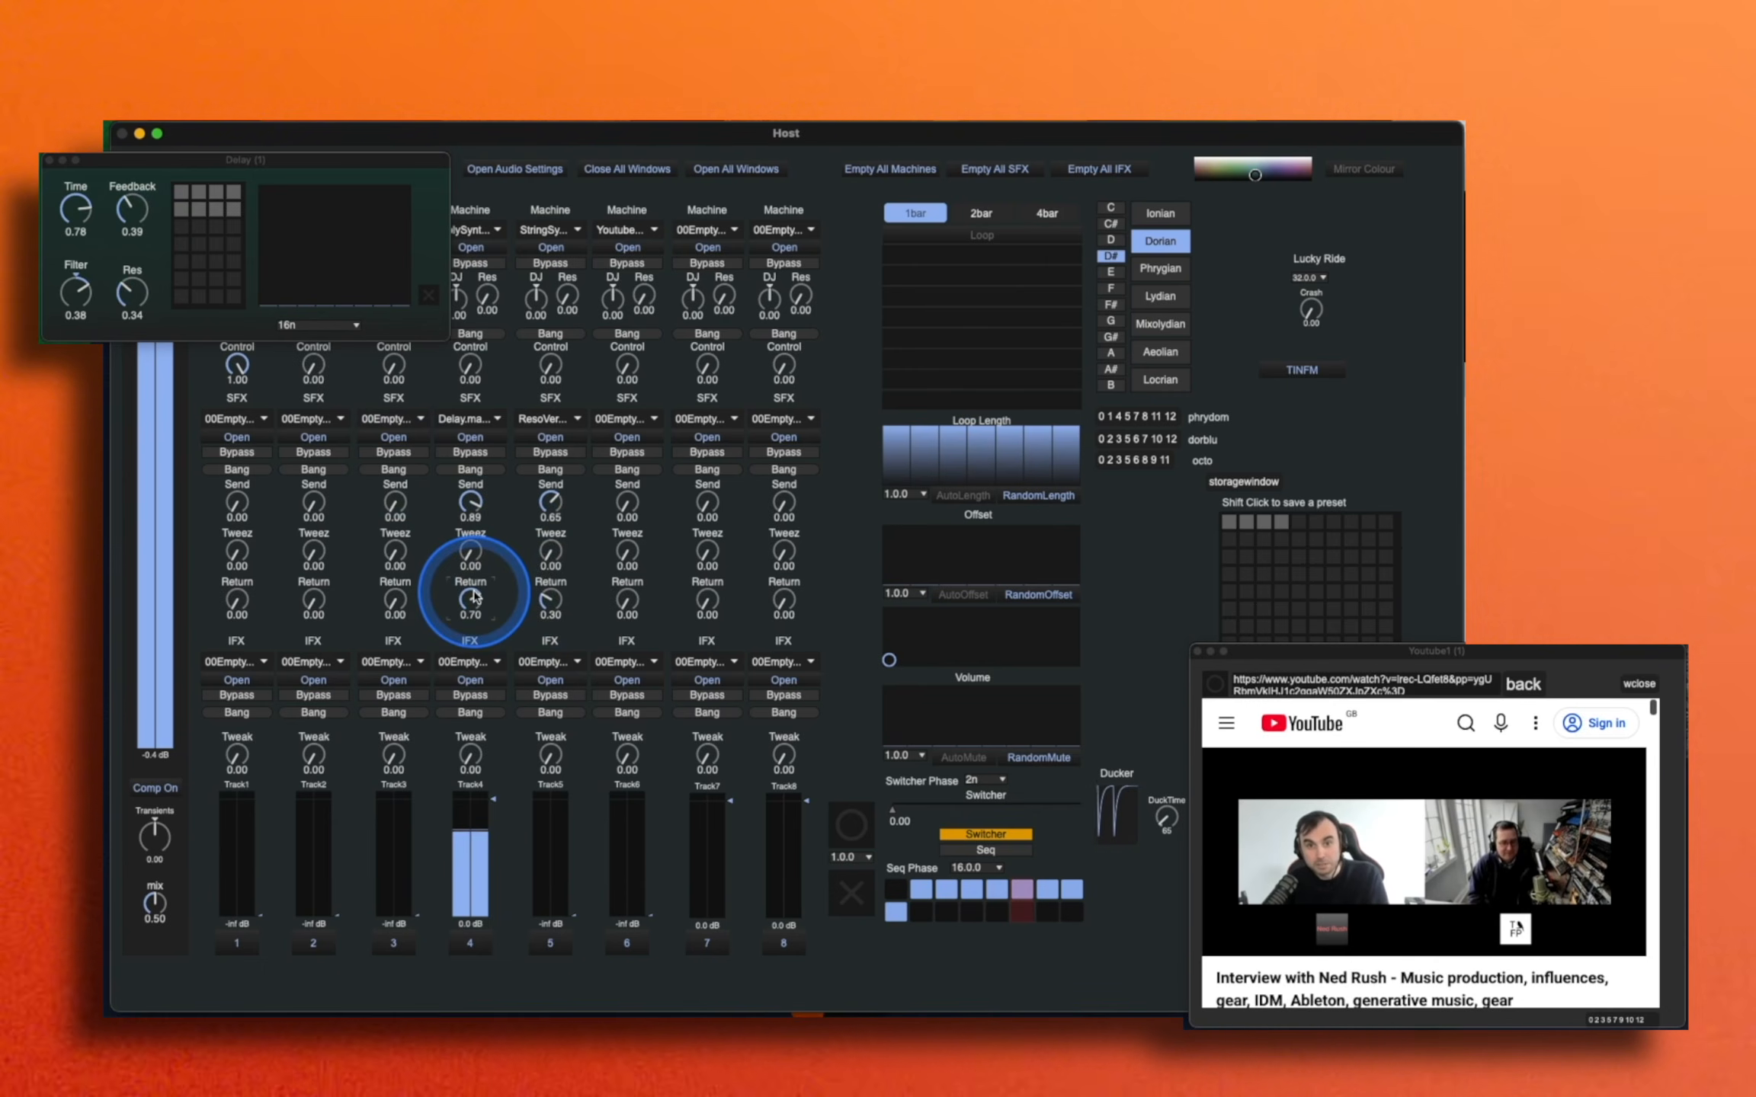
Step: Close the Delay window, turn track 4 down to -61 dB and bring up track 3's level
{"action": "left_click", "coordinate": [49, 160]}
{"action": "left_click_drag", "start_coordinate": [466, 842], "coordinate": [480, 899]}
{"action": "left_click", "coordinate": [405, 861]}
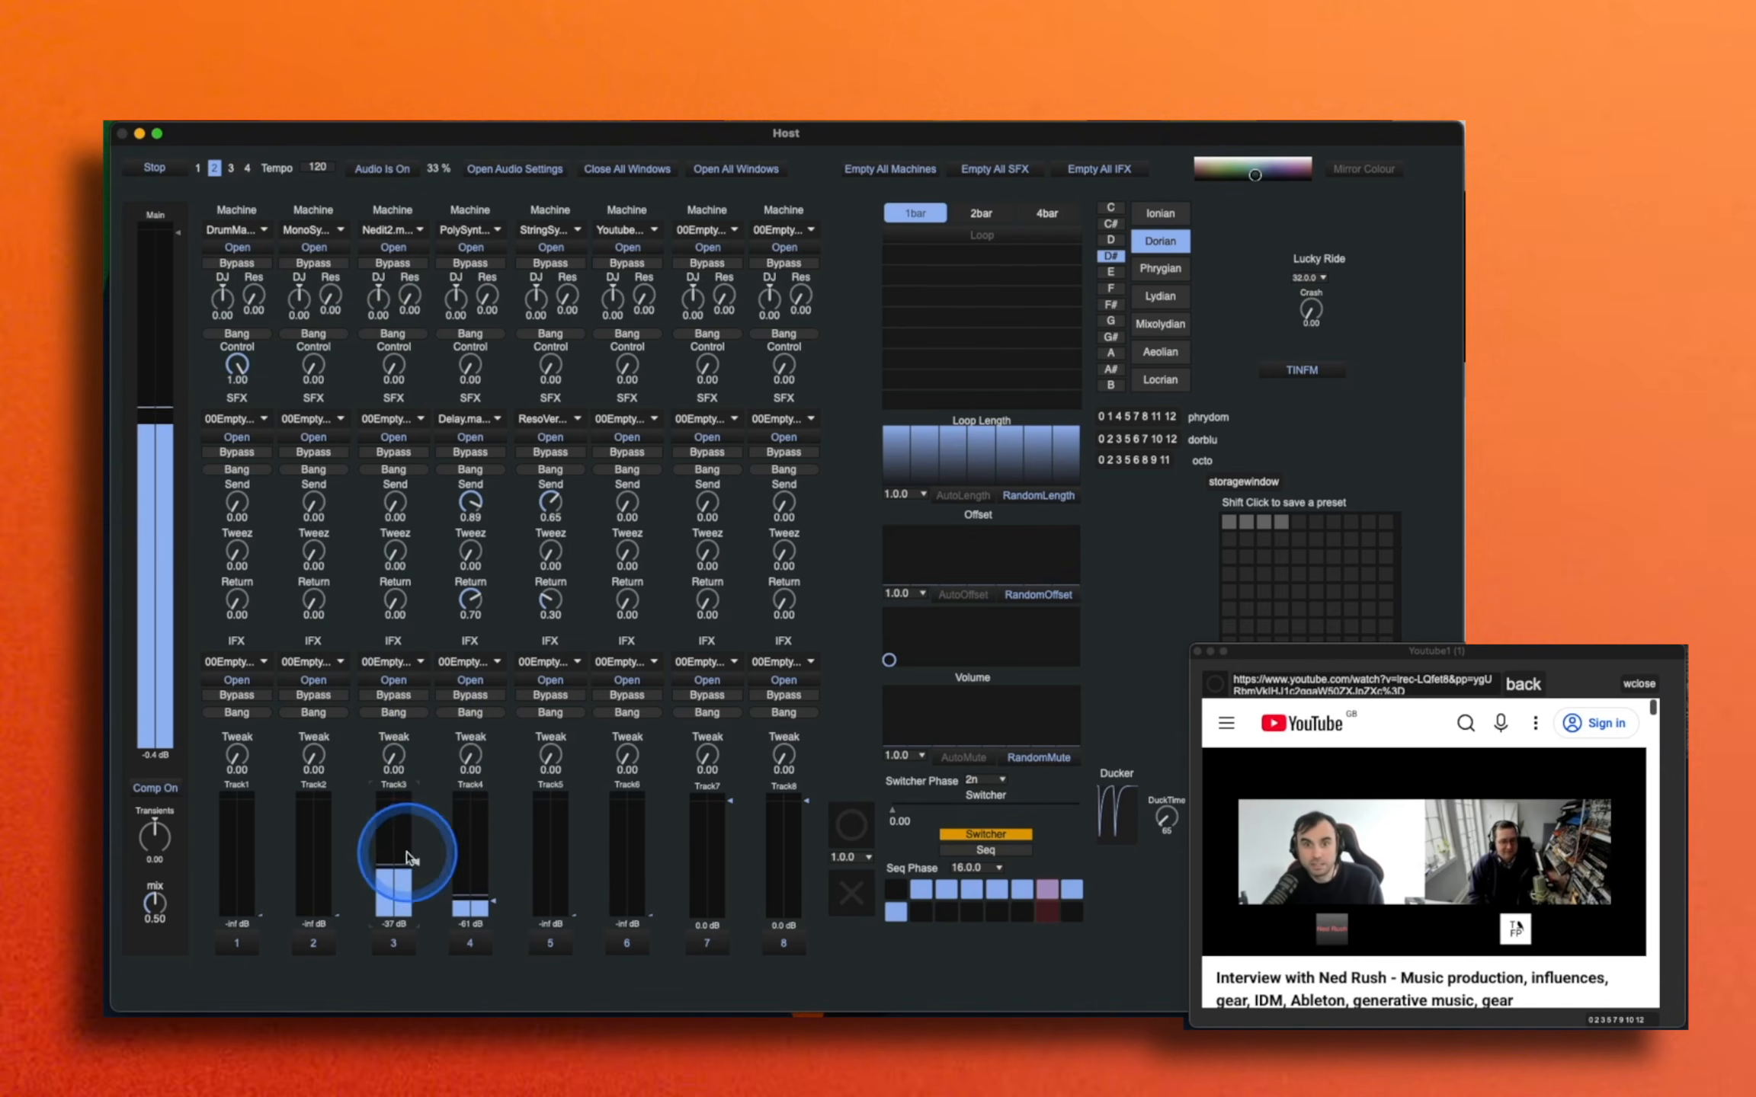
{"action": "left_click_drag", "start_coordinate": [405, 833], "coordinate": [405, 824]}
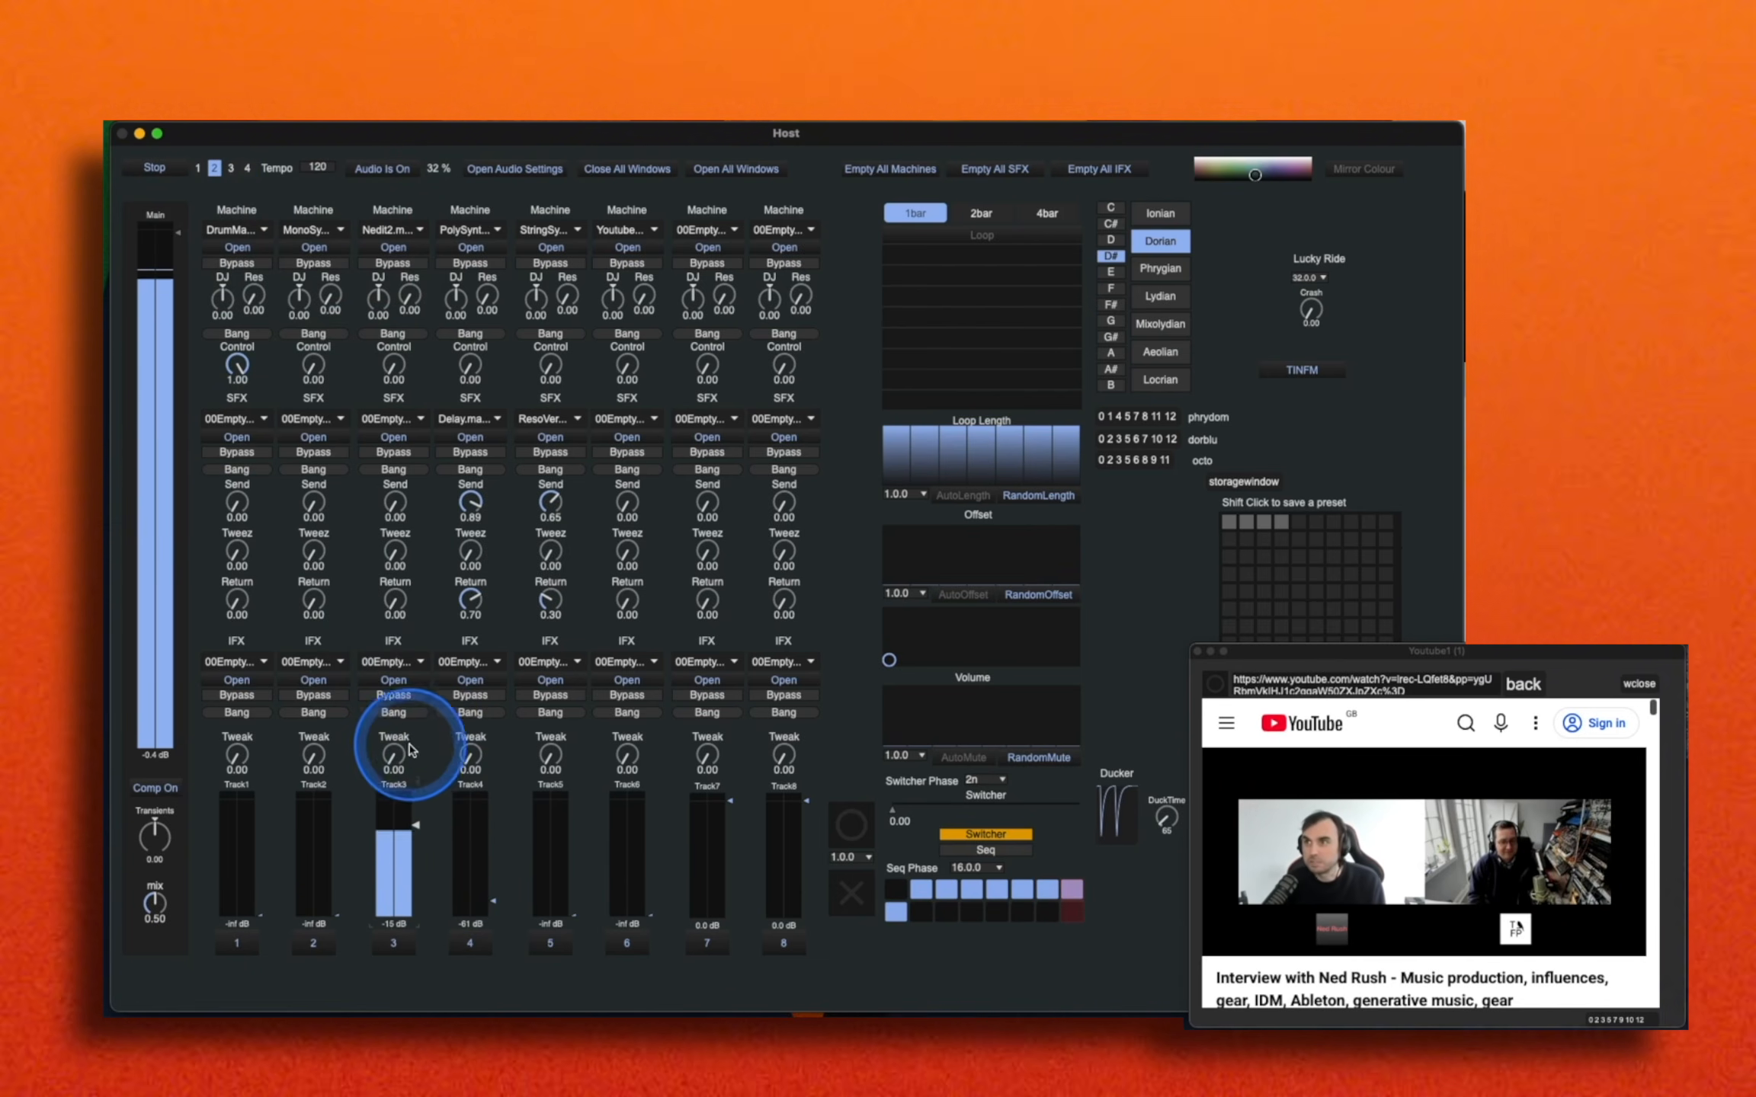
Step: Load NedFXRandom as track 3's IFX, turn on its Auto Update and set the track's Tweak to 0.24
{"action": "left_click", "coordinate": [396, 661]}
{"action": "left_click", "coordinate": [415, 697]}
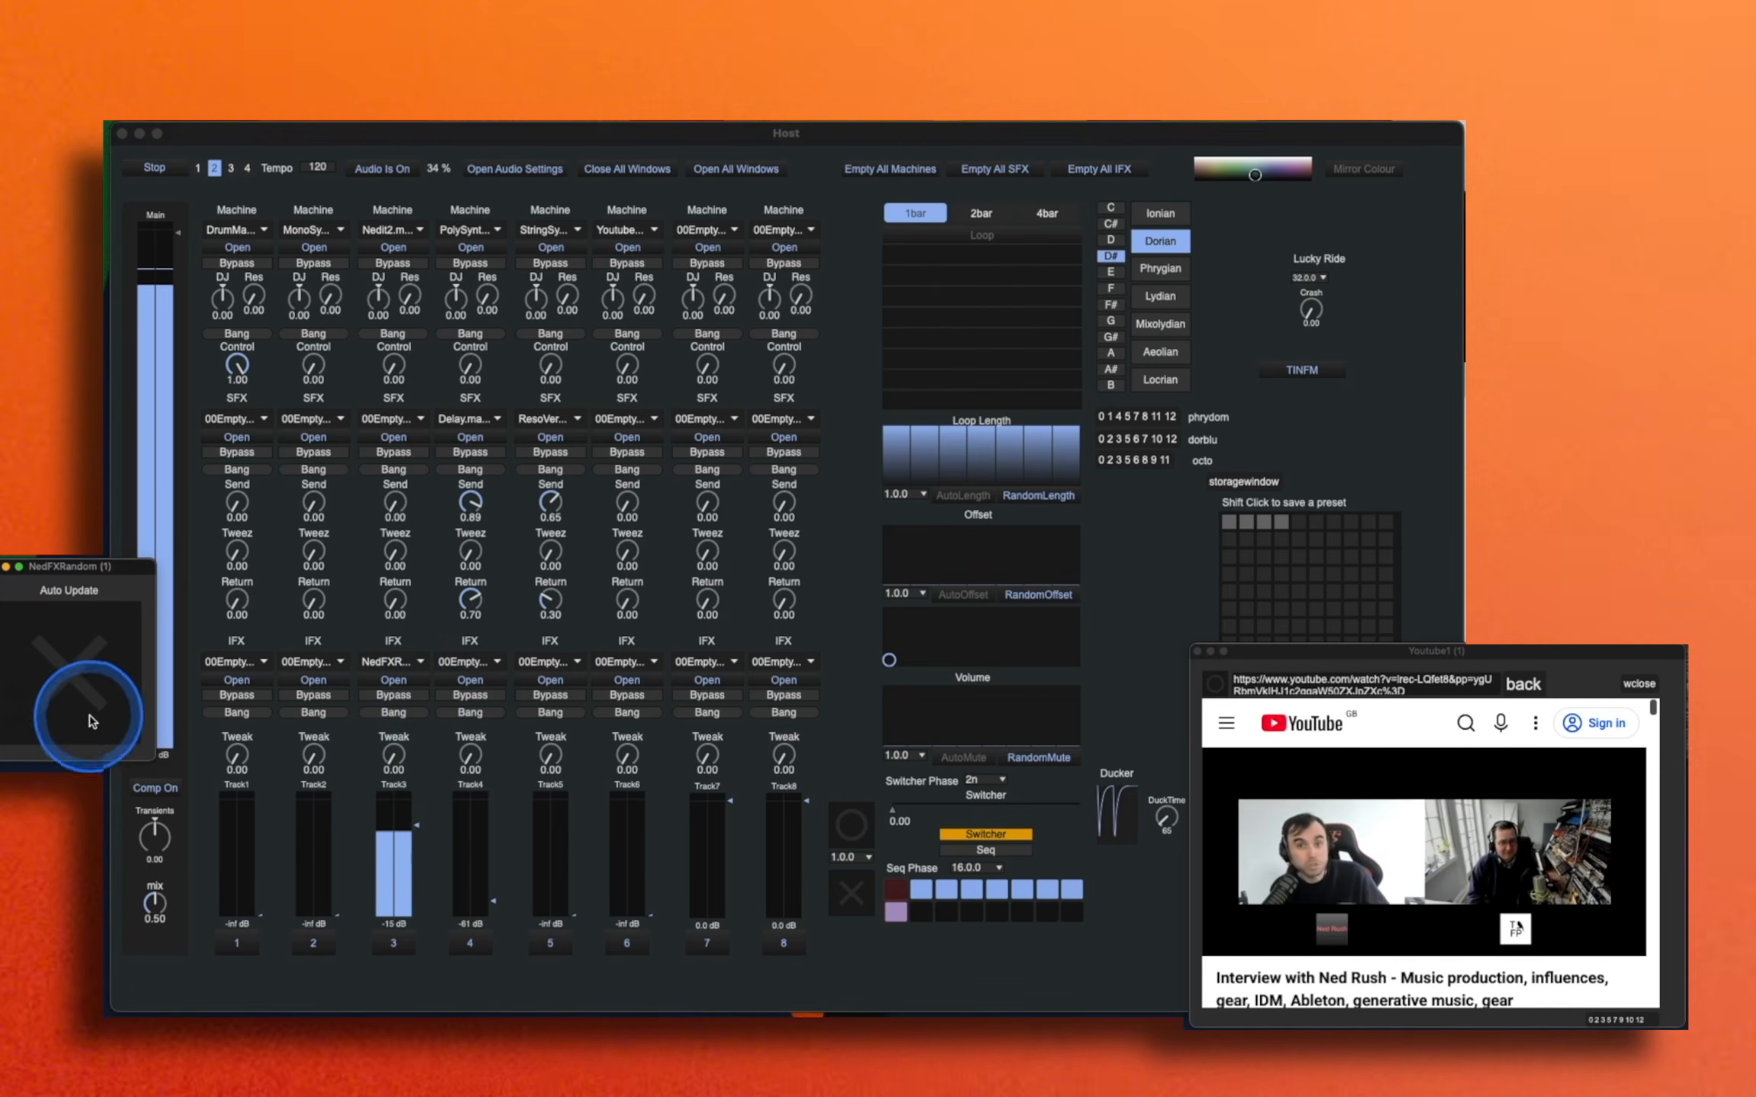
{"action": "left_click", "coordinate": [89, 710]}
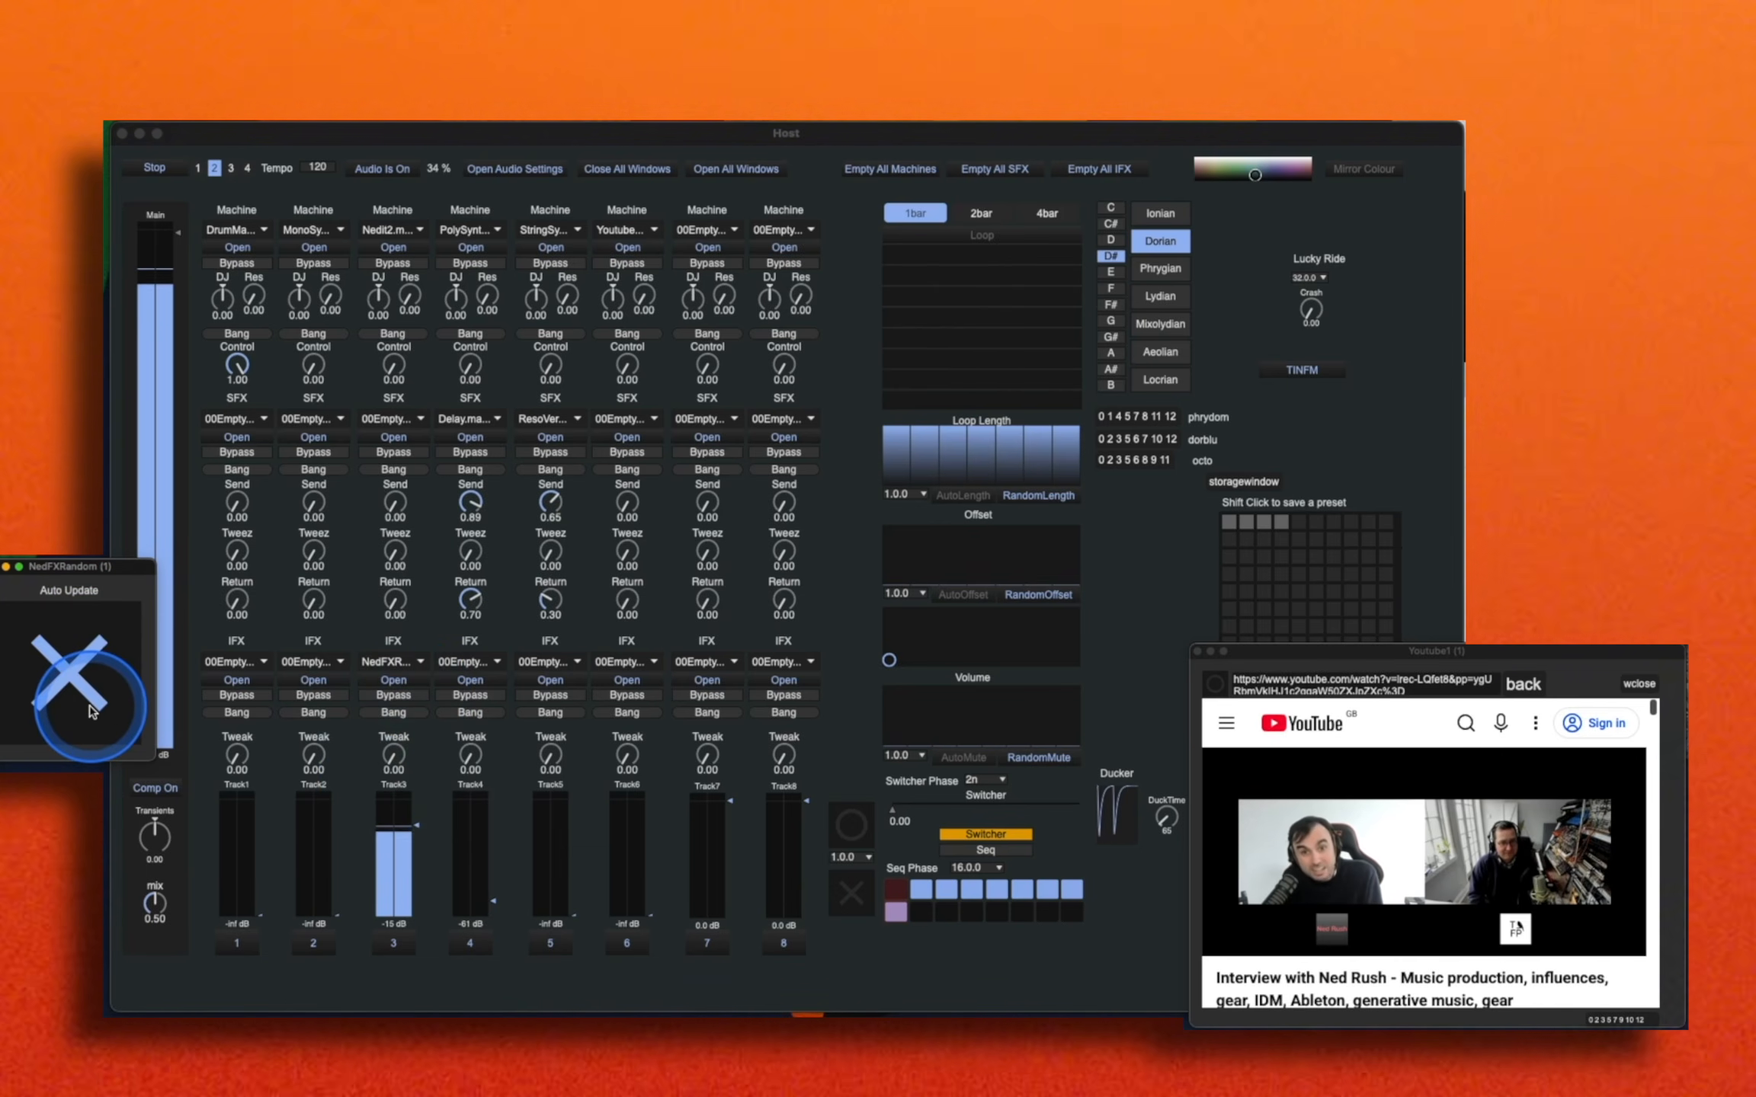
{"action": "left_click", "coordinate": [394, 764]}
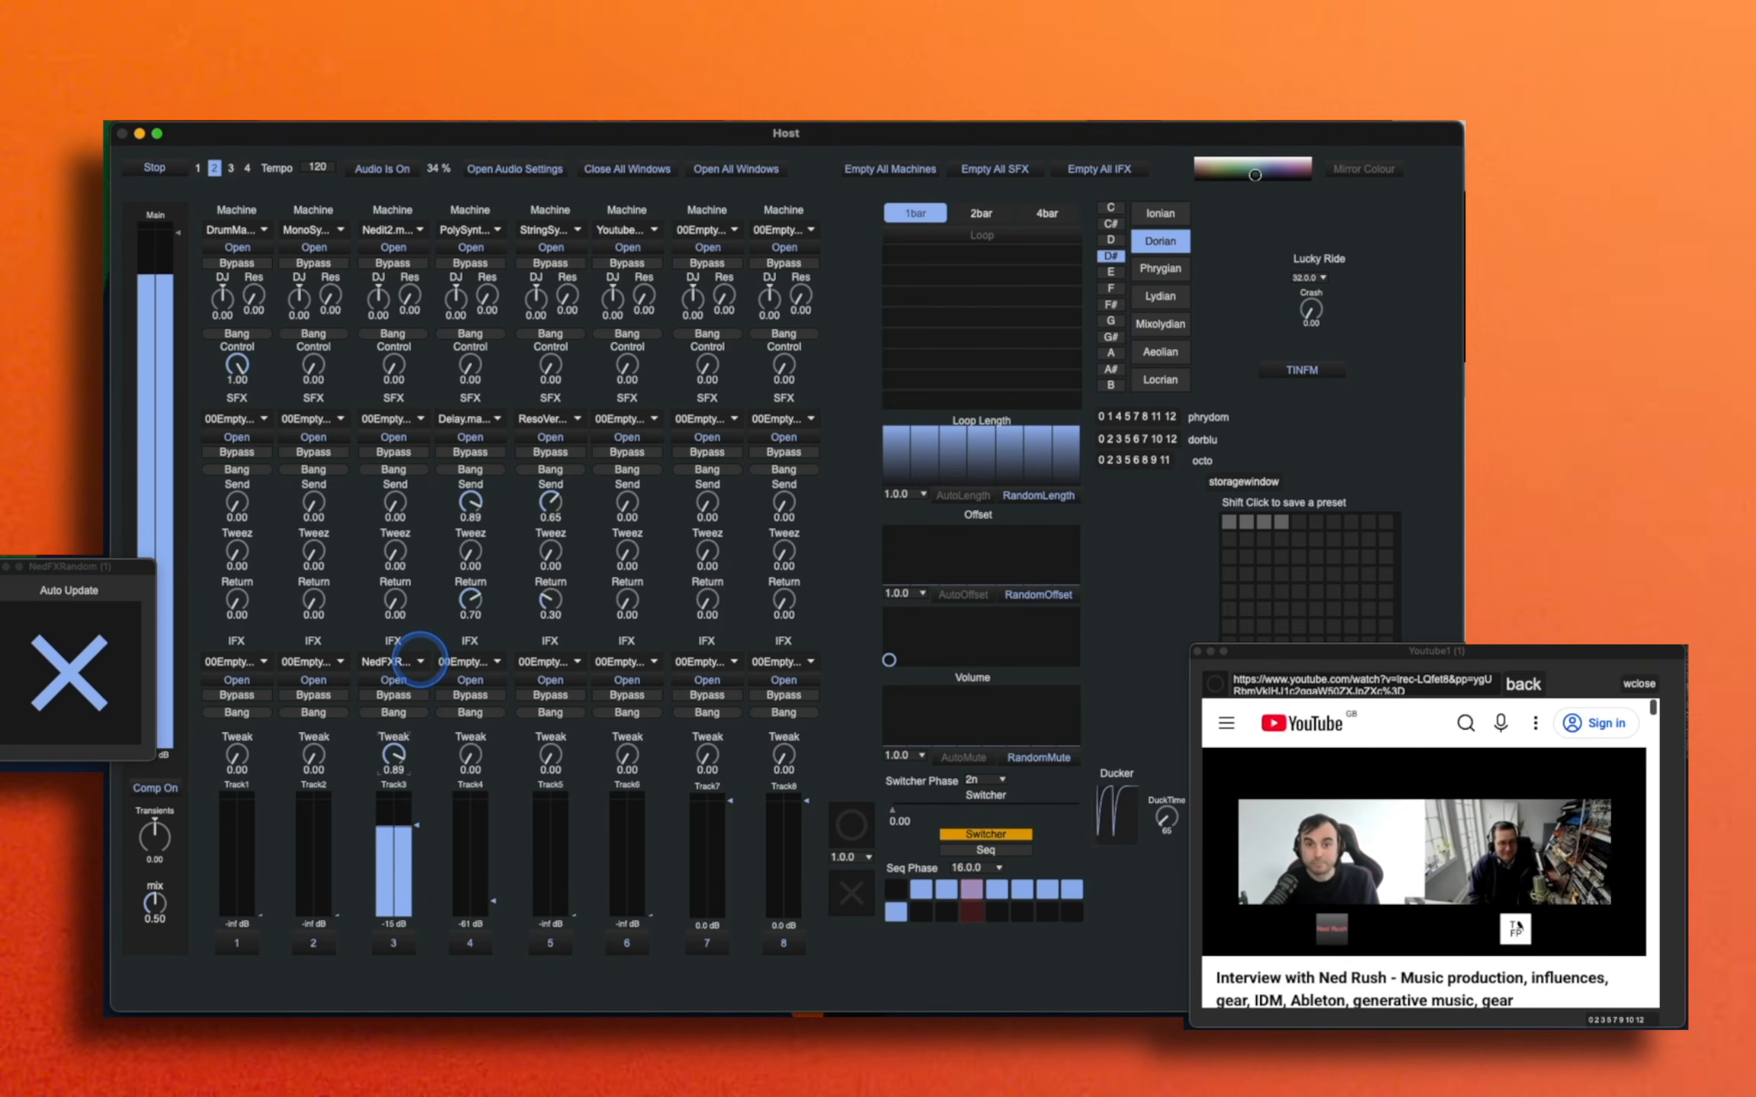
{"action": "left_click_drag", "start_coordinate": [420, 660], "coordinate": [420, 747]}
Step: Set the levels of tracks 1 to 6 to -3.6, -12, -9.5, -0.3, -19 and -4.0 dB
{"action": "left_click_drag", "start_coordinate": [320, 813], "coordinate": [321, 822]}
{"action": "left_click", "coordinate": [248, 851]}
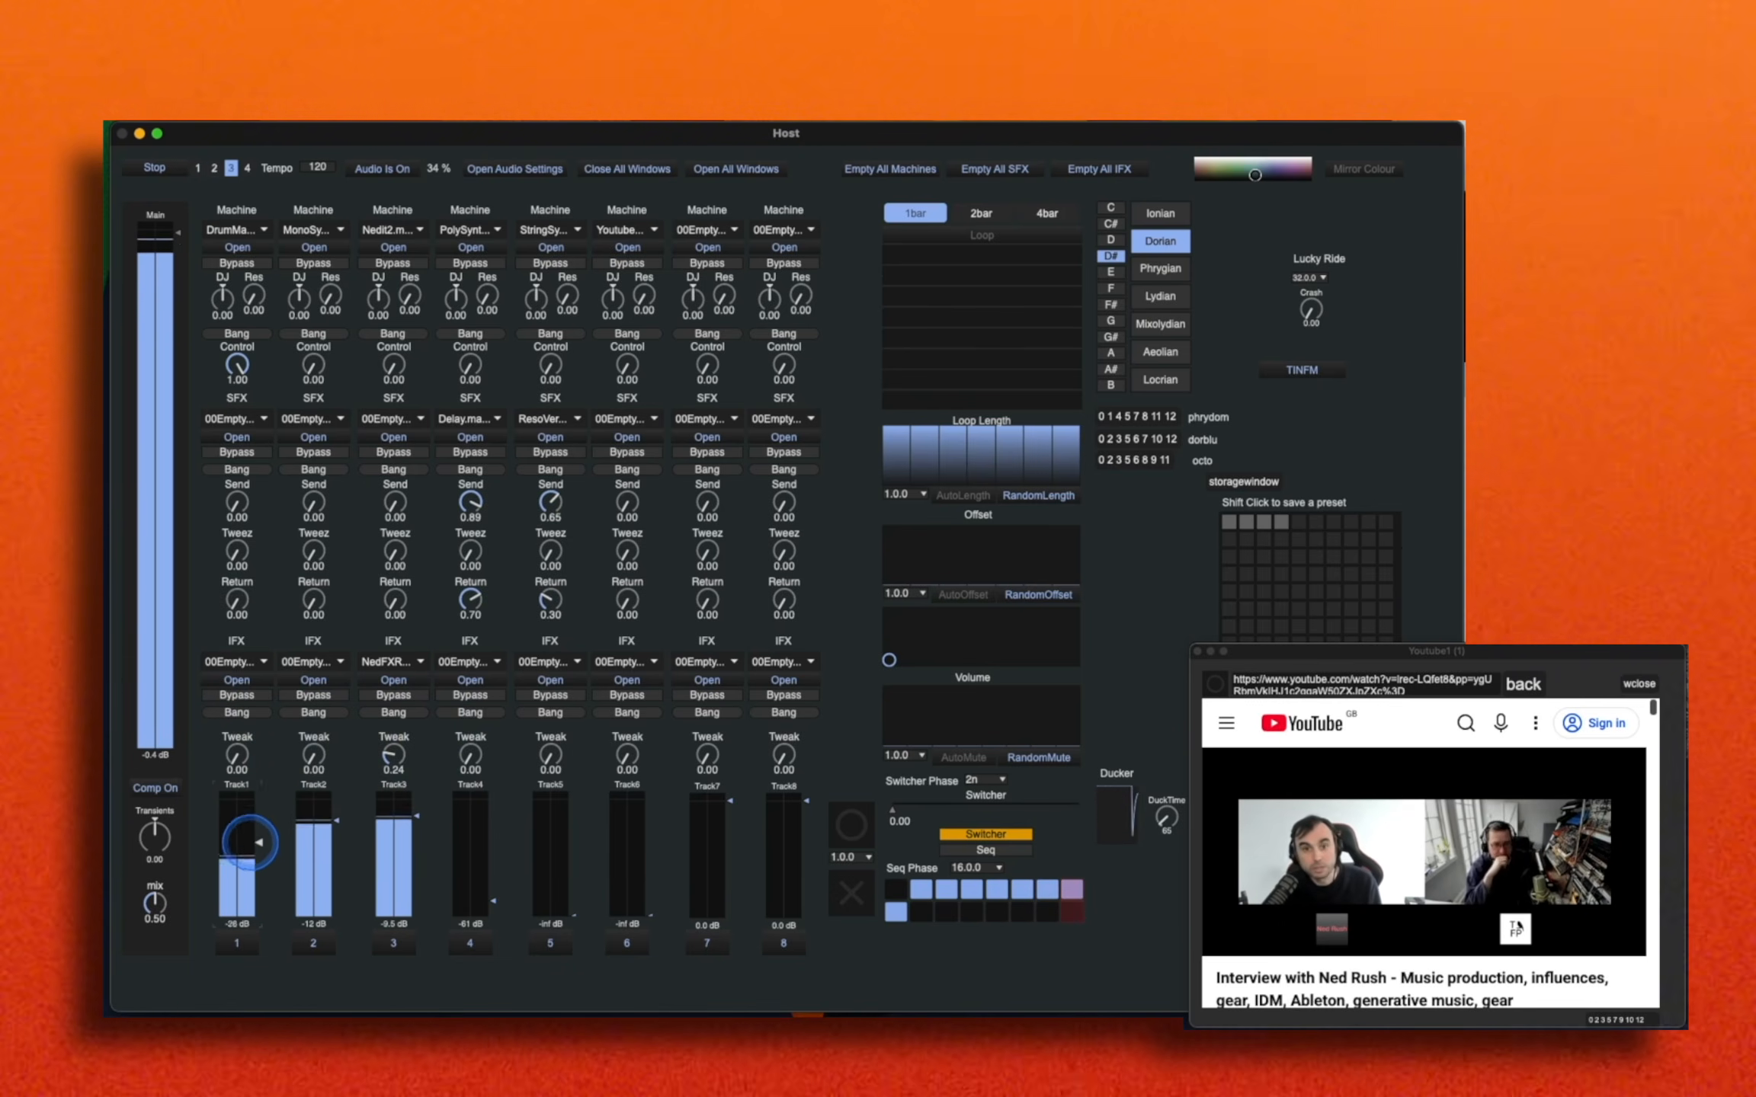
{"action": "left_click", "coordinate": [628, 805]}
{"action": "left_click", "coordinate": [552, 832]}
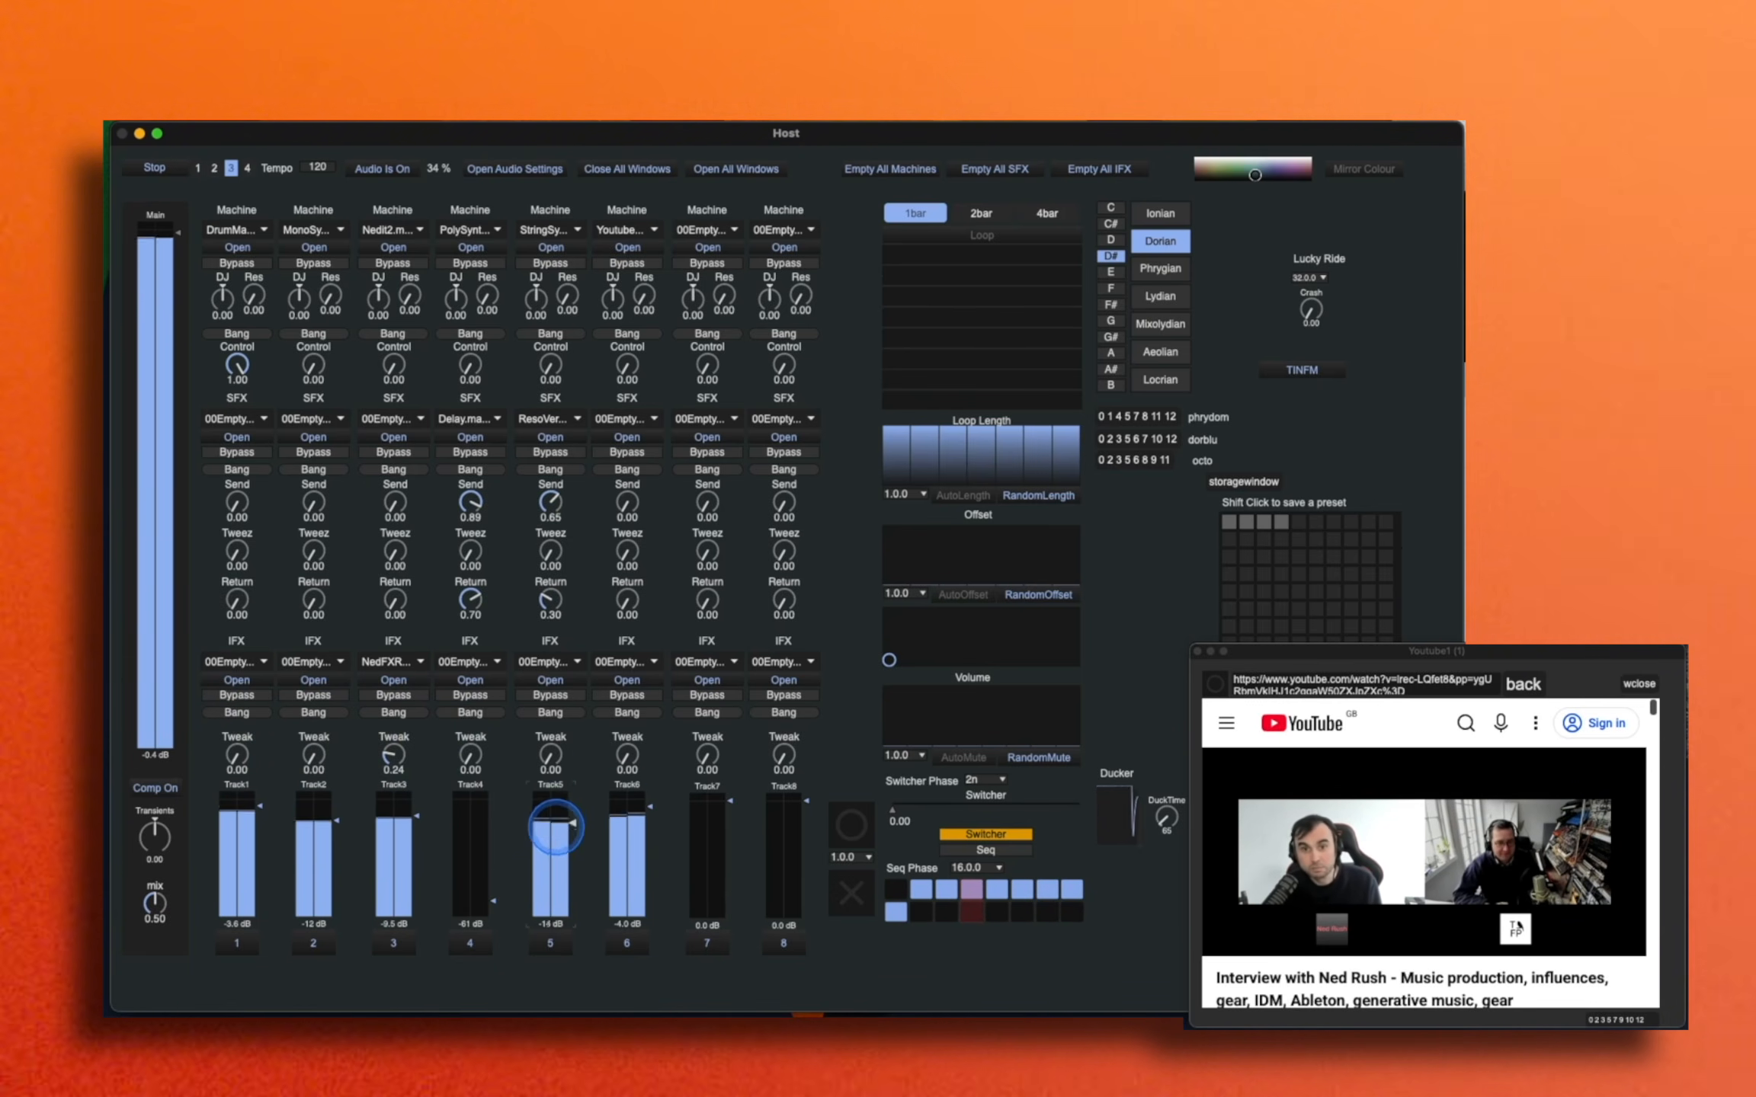
{"action": "left_click", "coordinate": [491, 801]}
Step: Load MonoSynth on track 7, randomize its modulation patching, set the track level to -26 dB and close its window
{"action": "left_click", "coordinate": [706, 230]}
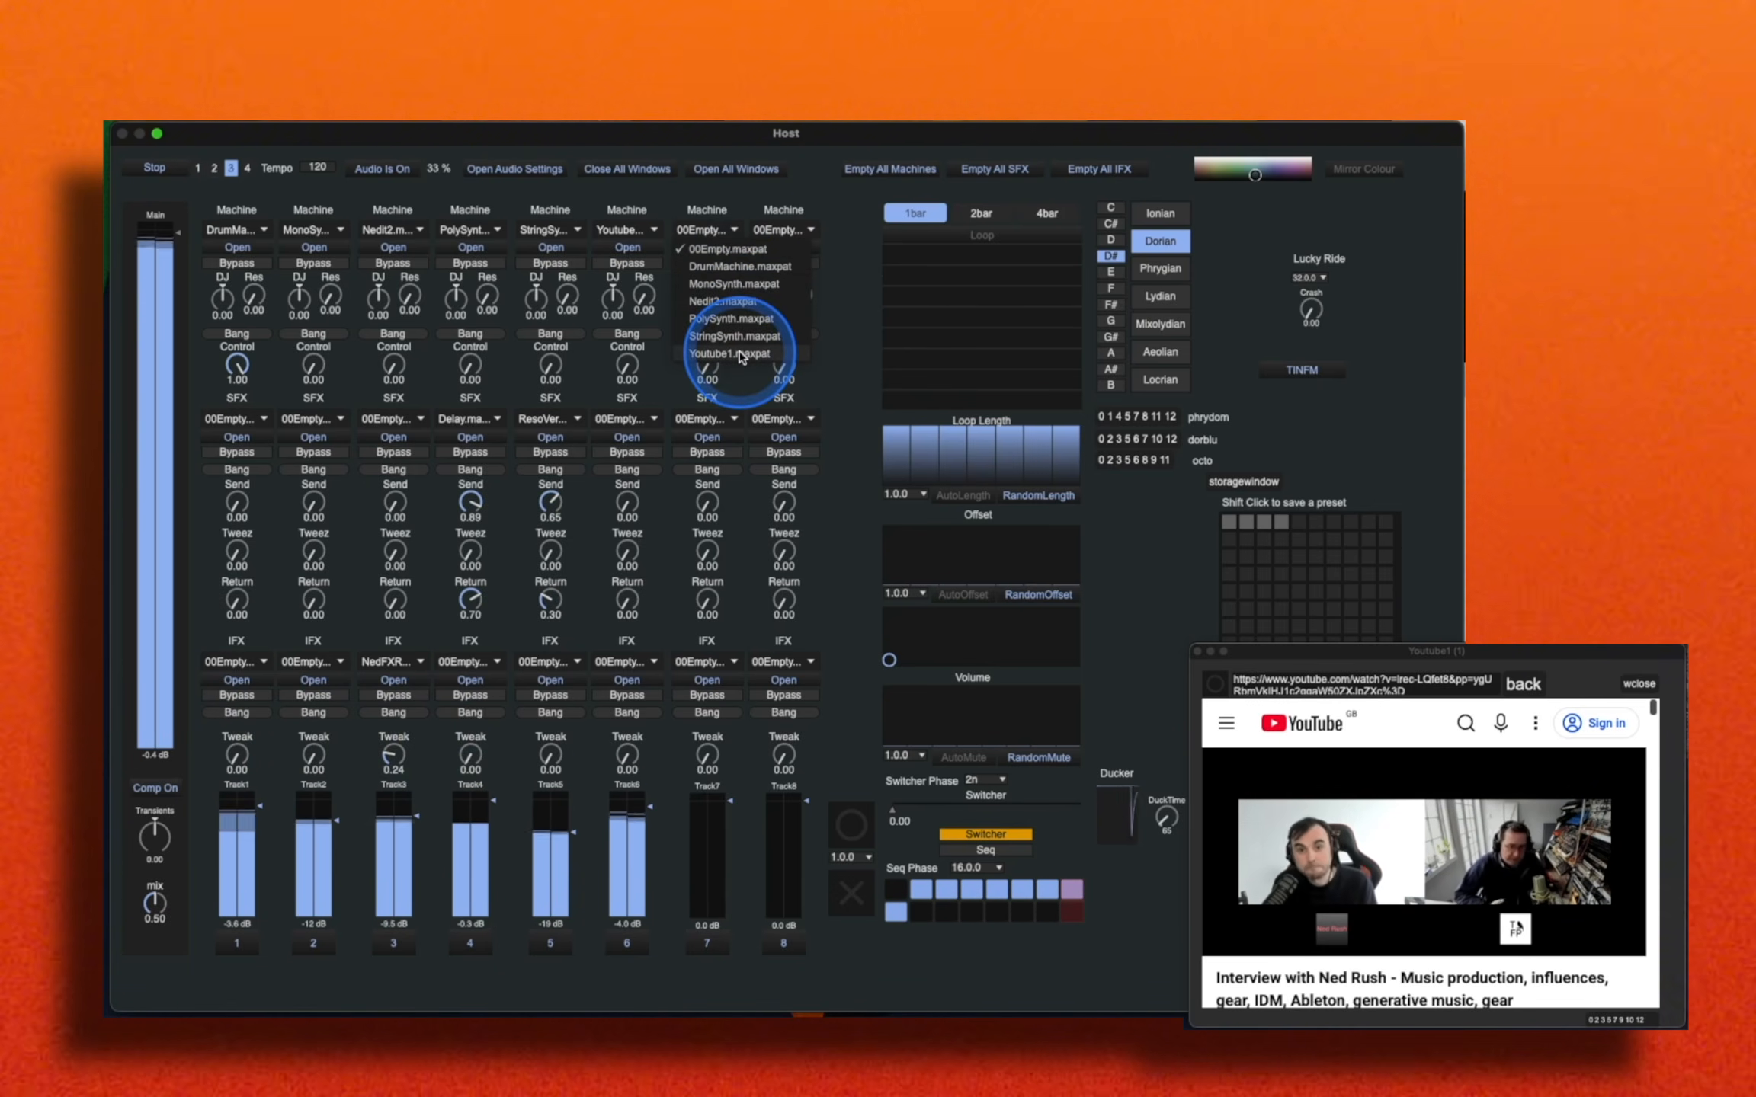
{"action": "left_click", "coordinate": [733, 284]}
{"action": "left_click", "coordinate": [707, 247]}
{"action": "left_click", "coordinate": [705, 835]}
{"action": "left_click", "coordinate": [536, 418]}
{"action": "left_click", "coordinate": [706, 813]}
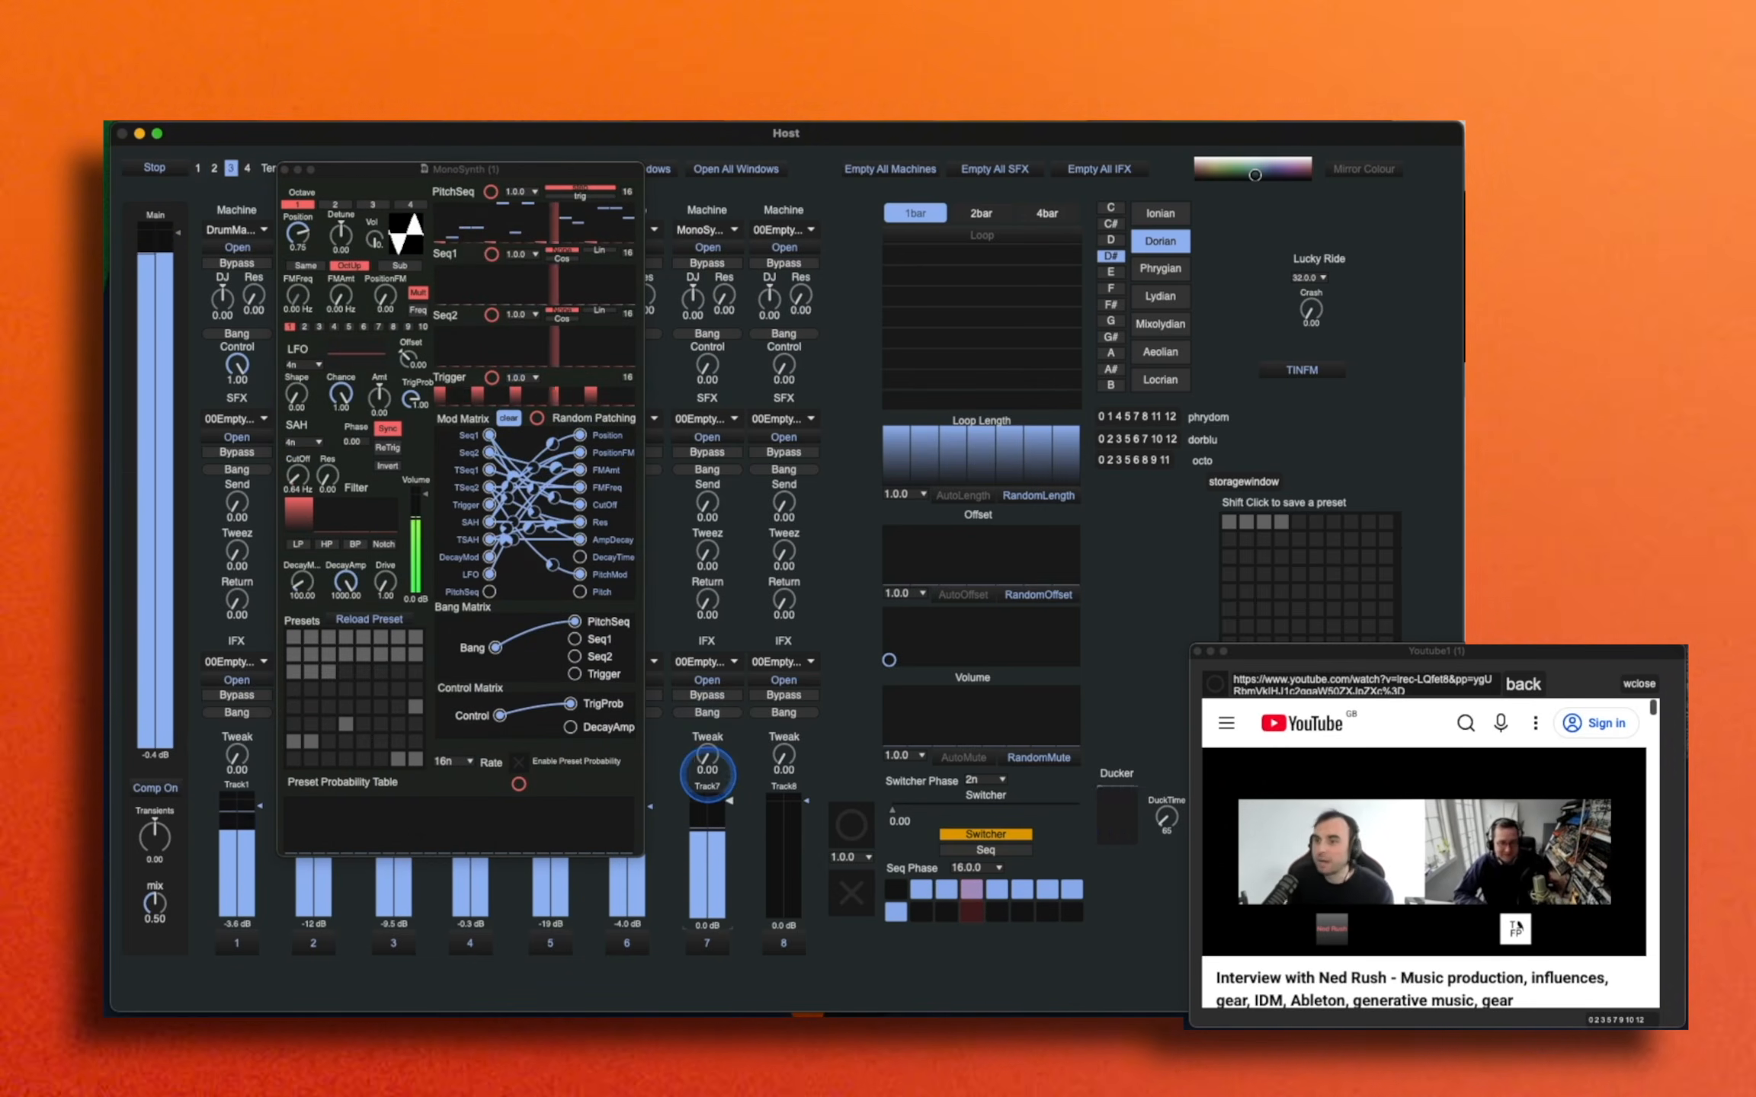
{"action": "left_click", "coordinate": [536, 419]}
{"action": "left_click", "coordinate": [707, 802]}
{"action": "left_click", "coordinate": [537, 417]}
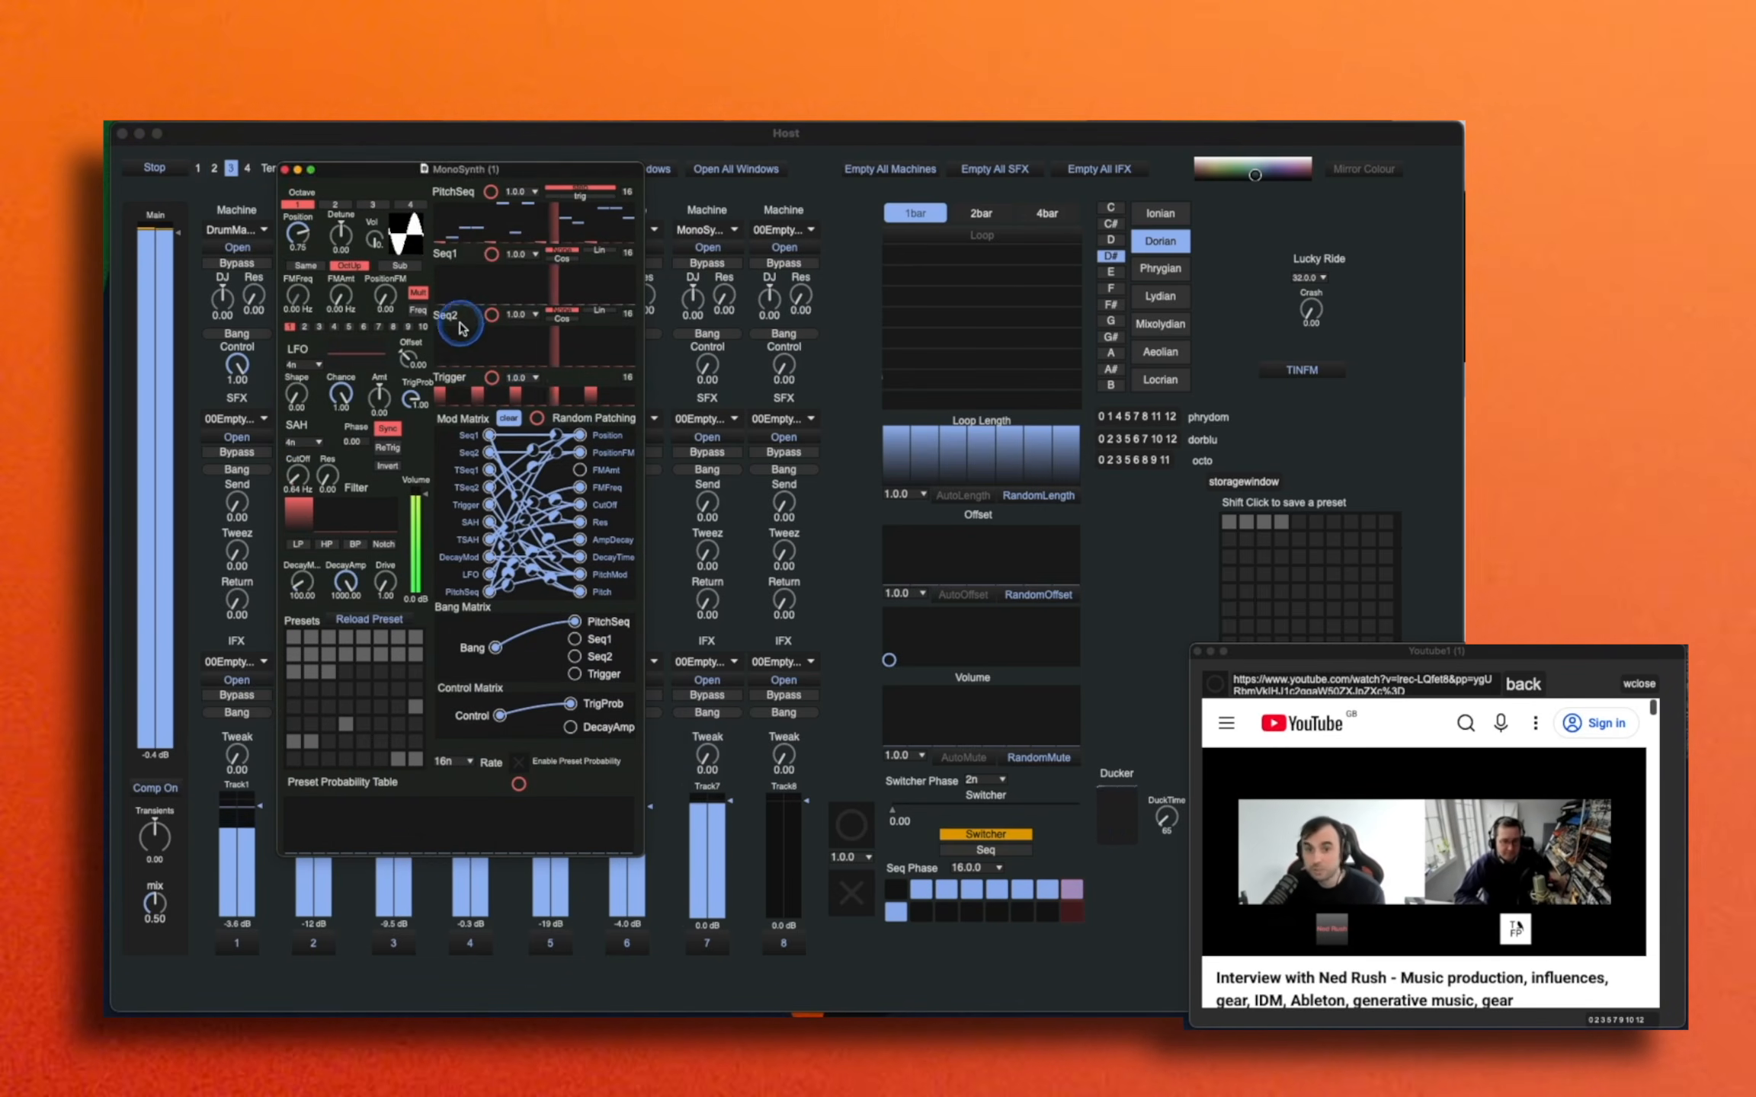
{"action": "left_click_drag", "start_coordinate": [708, 803], "coordinate": [708, 846]}
{"action": "left_click", "coordinate": [301, 203]}
Step: Load PolySynth on track 8 at -12 dB, enable its preset probability and close its window
{"action": "left_click", "coordinate": [784, 229]}
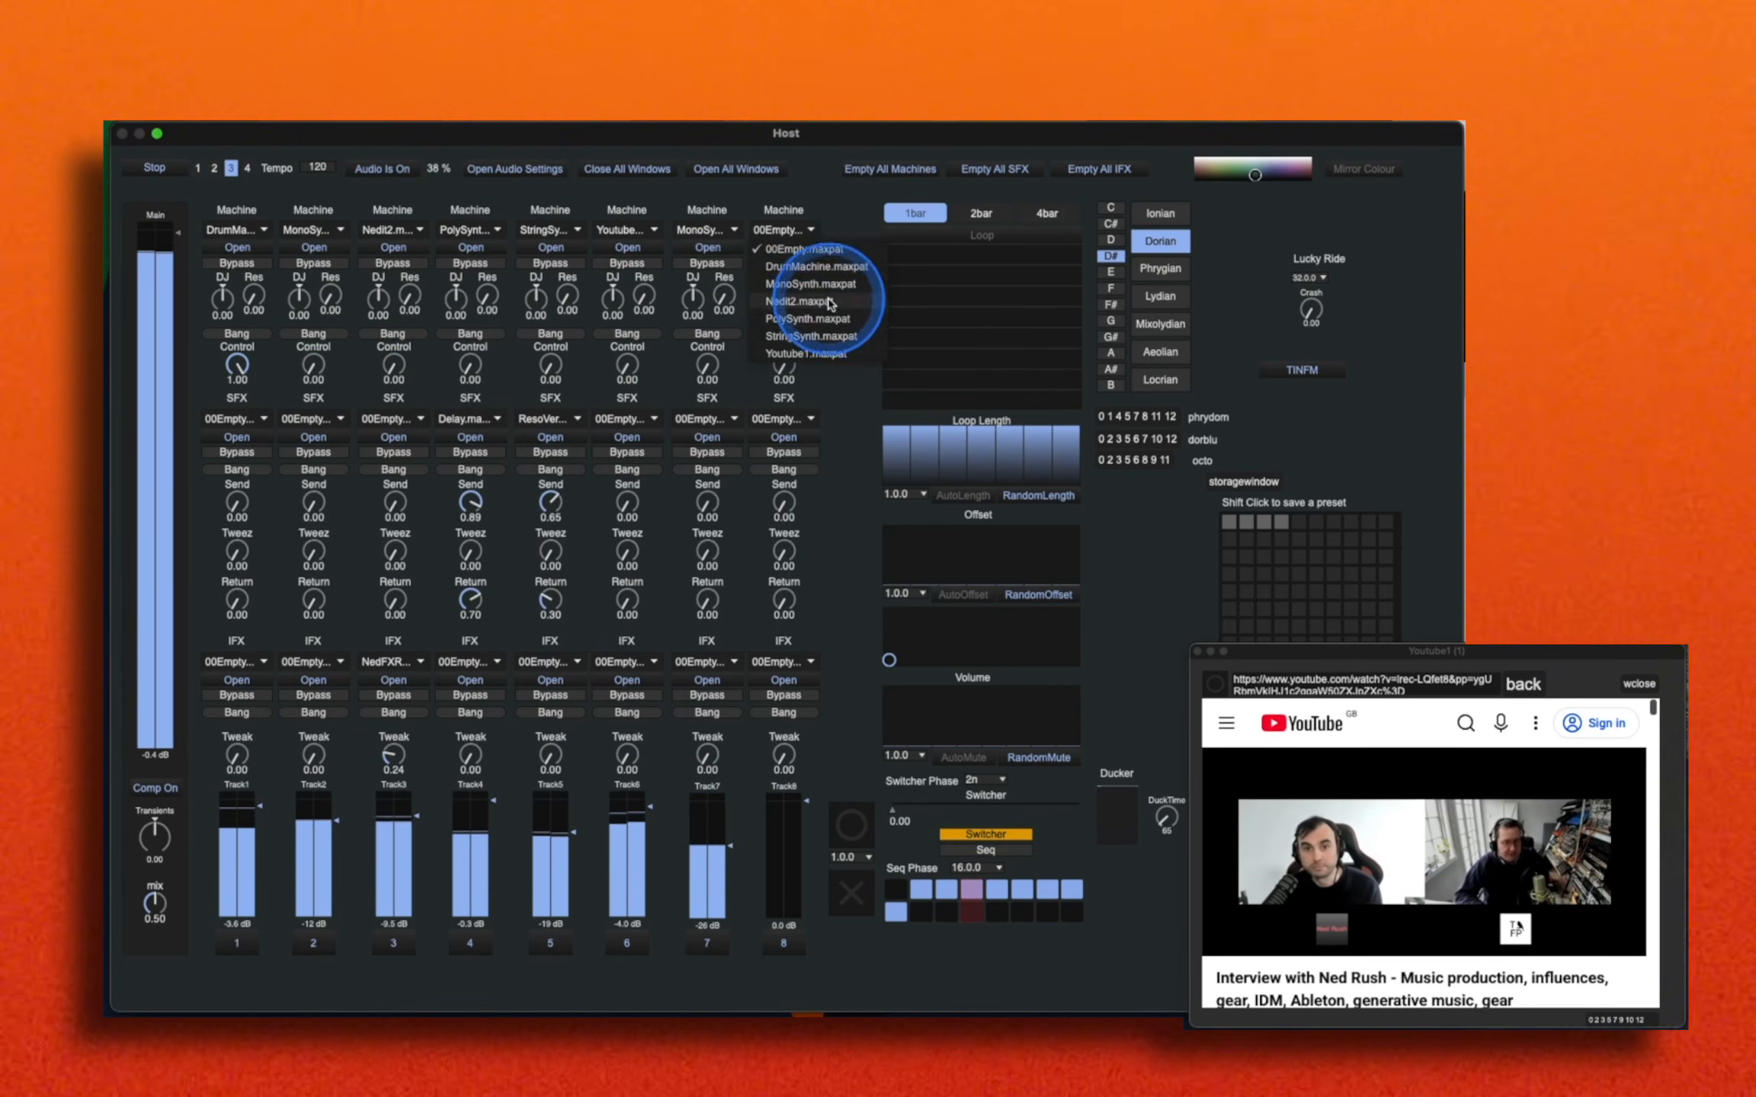
{"action": "left_click", "coordinate": [808, 319]}
{"action": "left_click", "coordinate": [784, 247]}
{"action": "left_click", "coordinate": [780, 822]}
{"action": "left_click", "coordinate": [173, 457]}
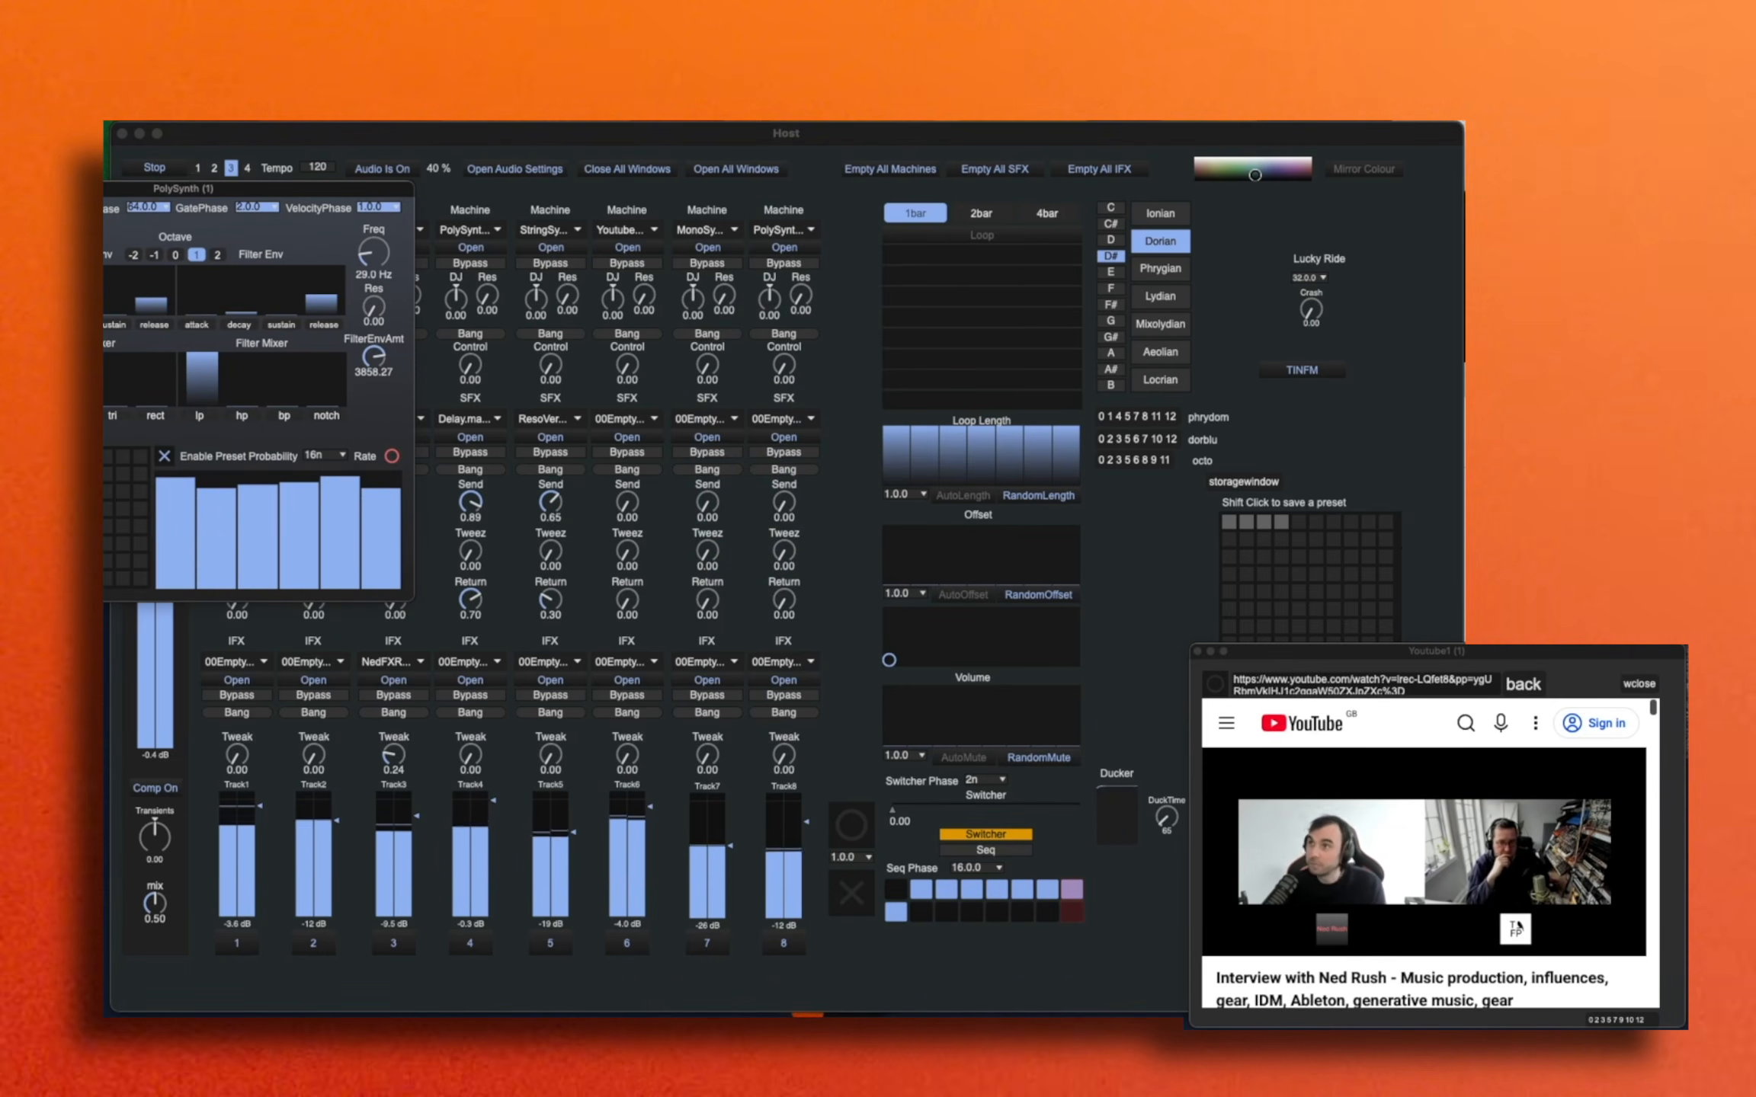
{"action": "key", "text": "super+w"}
Step: Switch off all eight tracks and move the YouTube window clear of the mixer's preset area
{"action": "left_click_drag", "start_coordinate": [797, 942], "coordinate": [242, 942]}
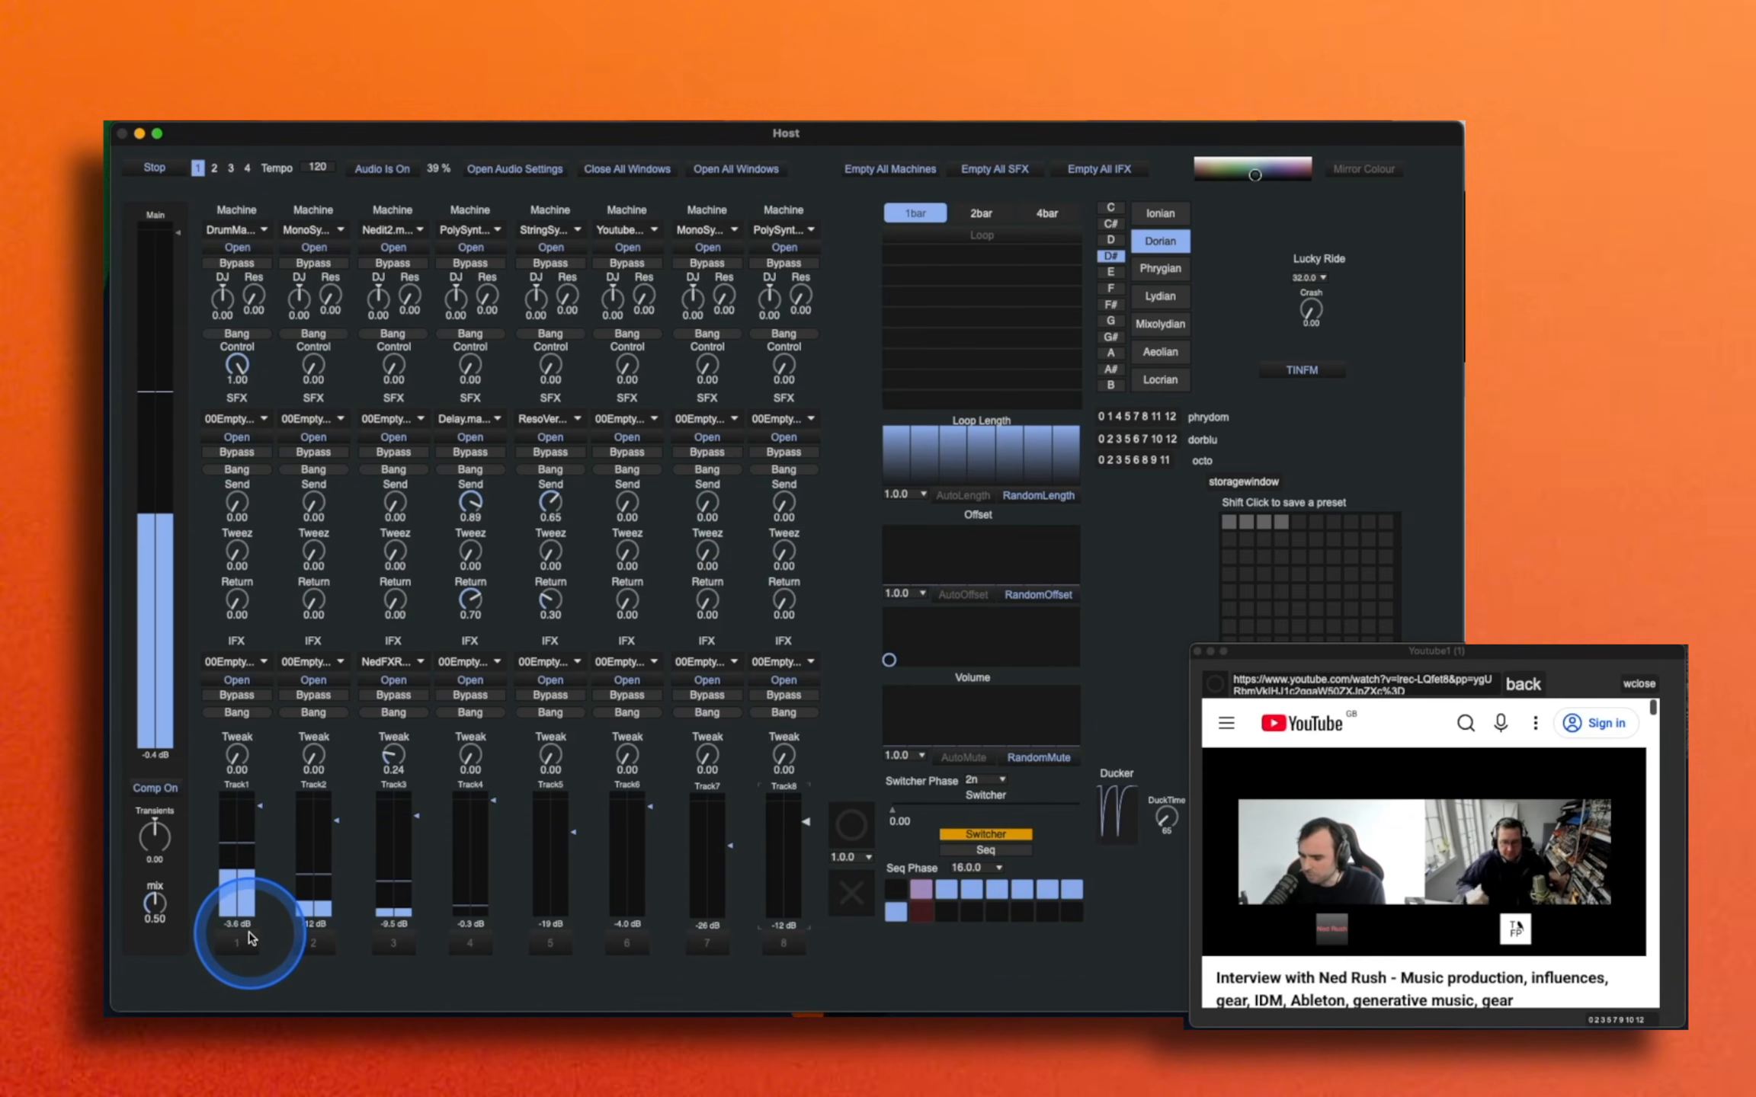
{"action": "left_click_drag", "start_coordinate": [1293, 652], "coordinate": [1495, 731]}
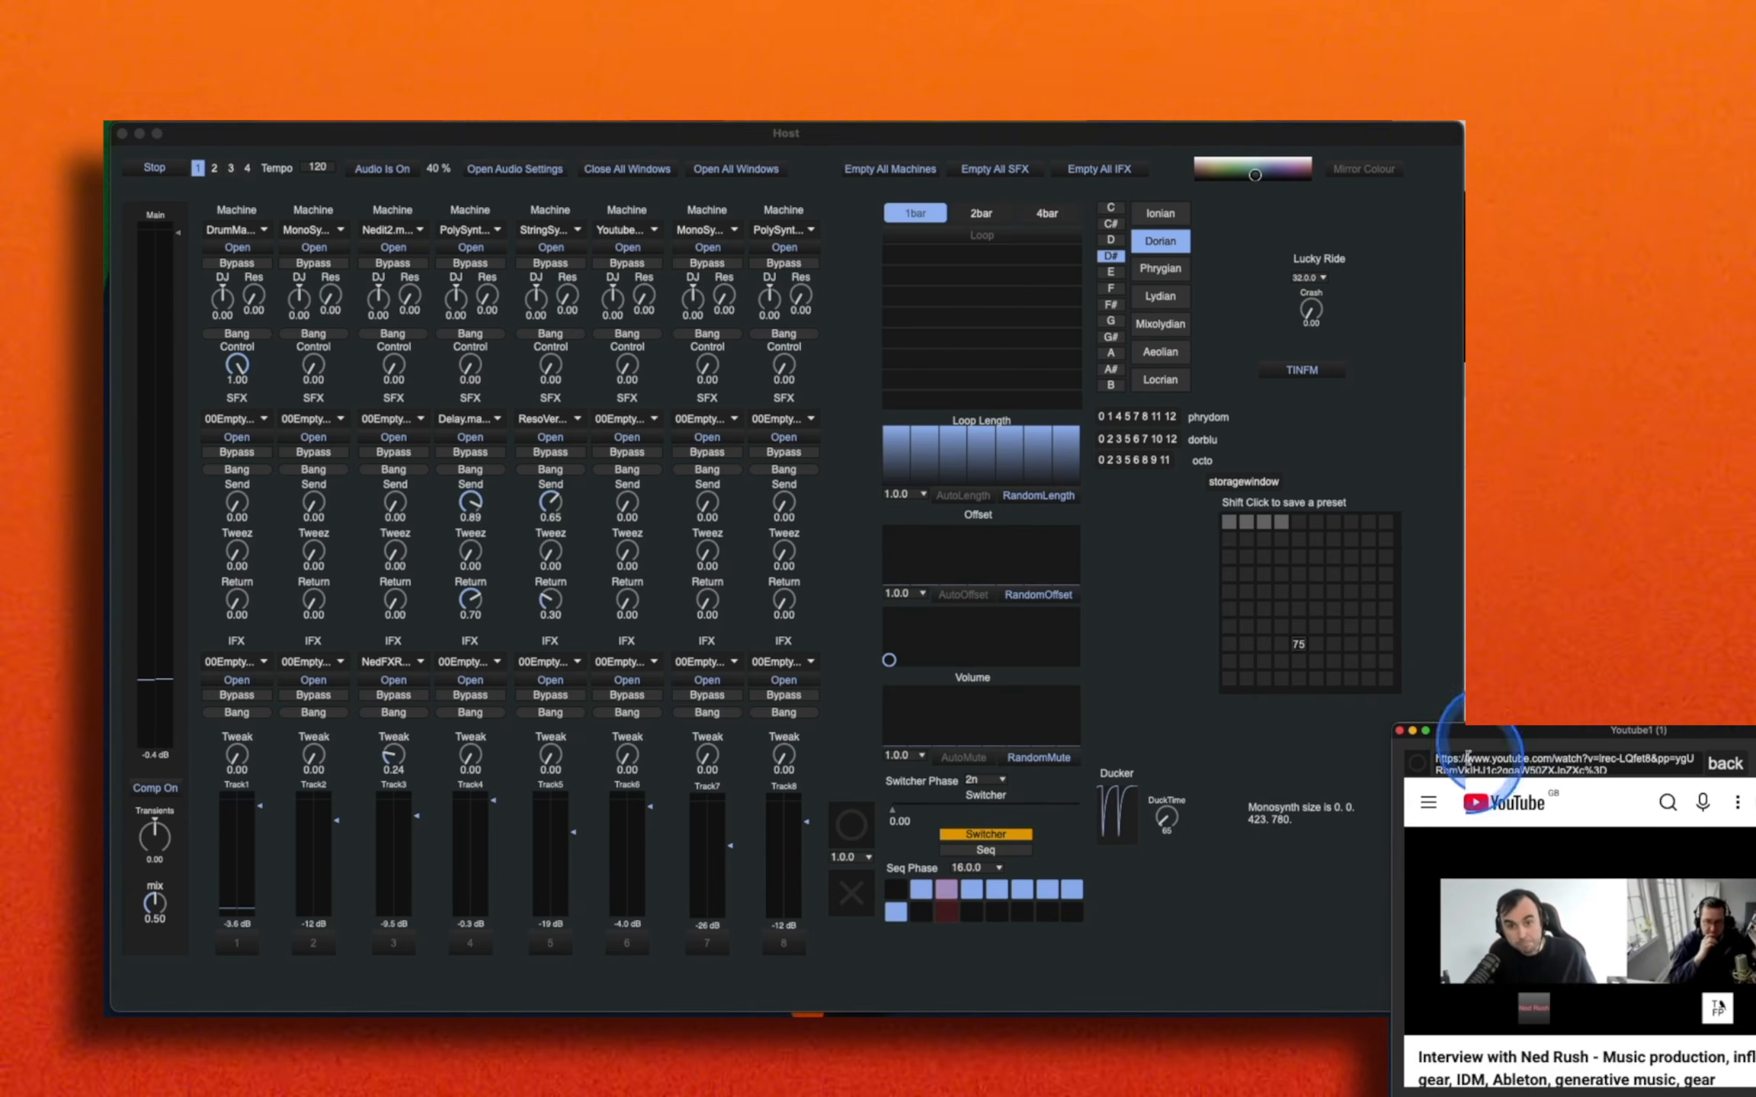
Step: Set the Lucky Ride interval to 4.0.0 and its Crash amount to 0.75
{"action": "left_click", "coordinate": [1320, 282]}
{"action": "left_click", "coordinate": [1319, 314]}
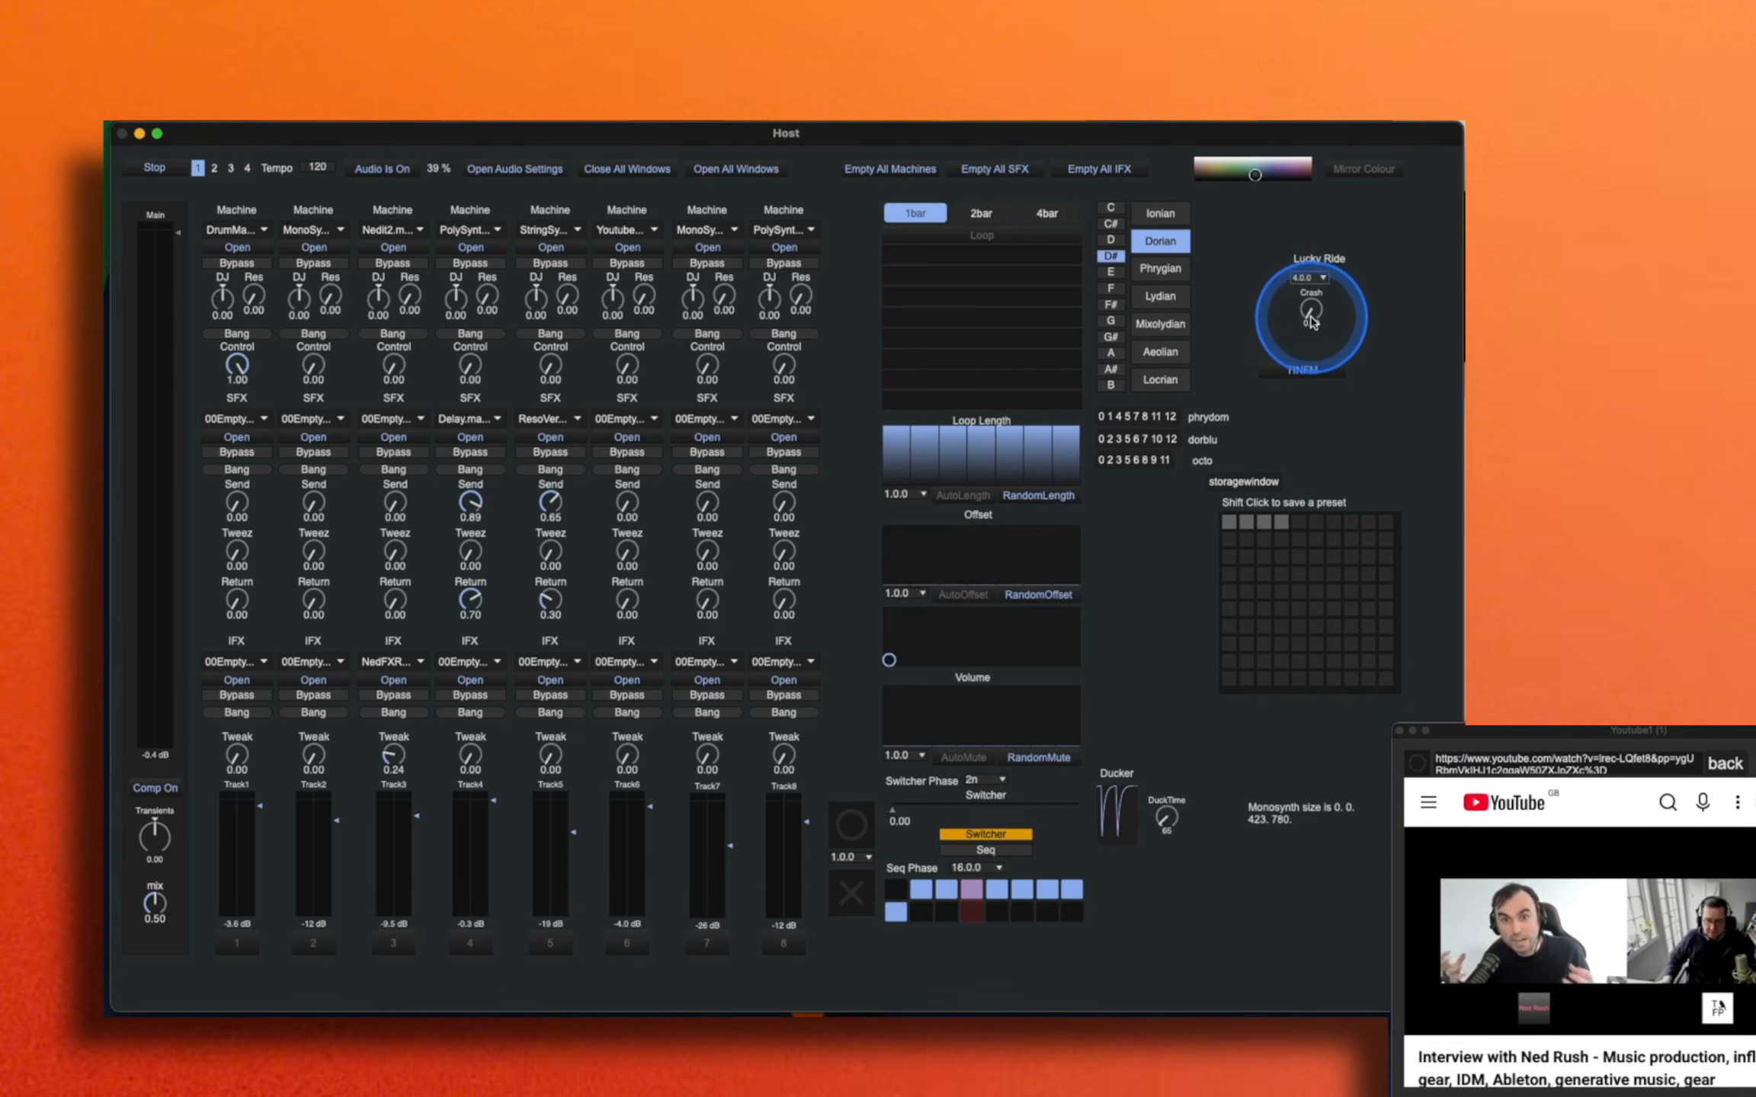
{"action": "mouse_move", "coordinate": [1319, 284]}
{"action": "left_mouse_down"}
{"action": "mouse_move", "coordinate": [1328, 259]}
{"action": "mouse_move", "coordinate": [1316, 315]}
{"action": "left_mouse_up"}
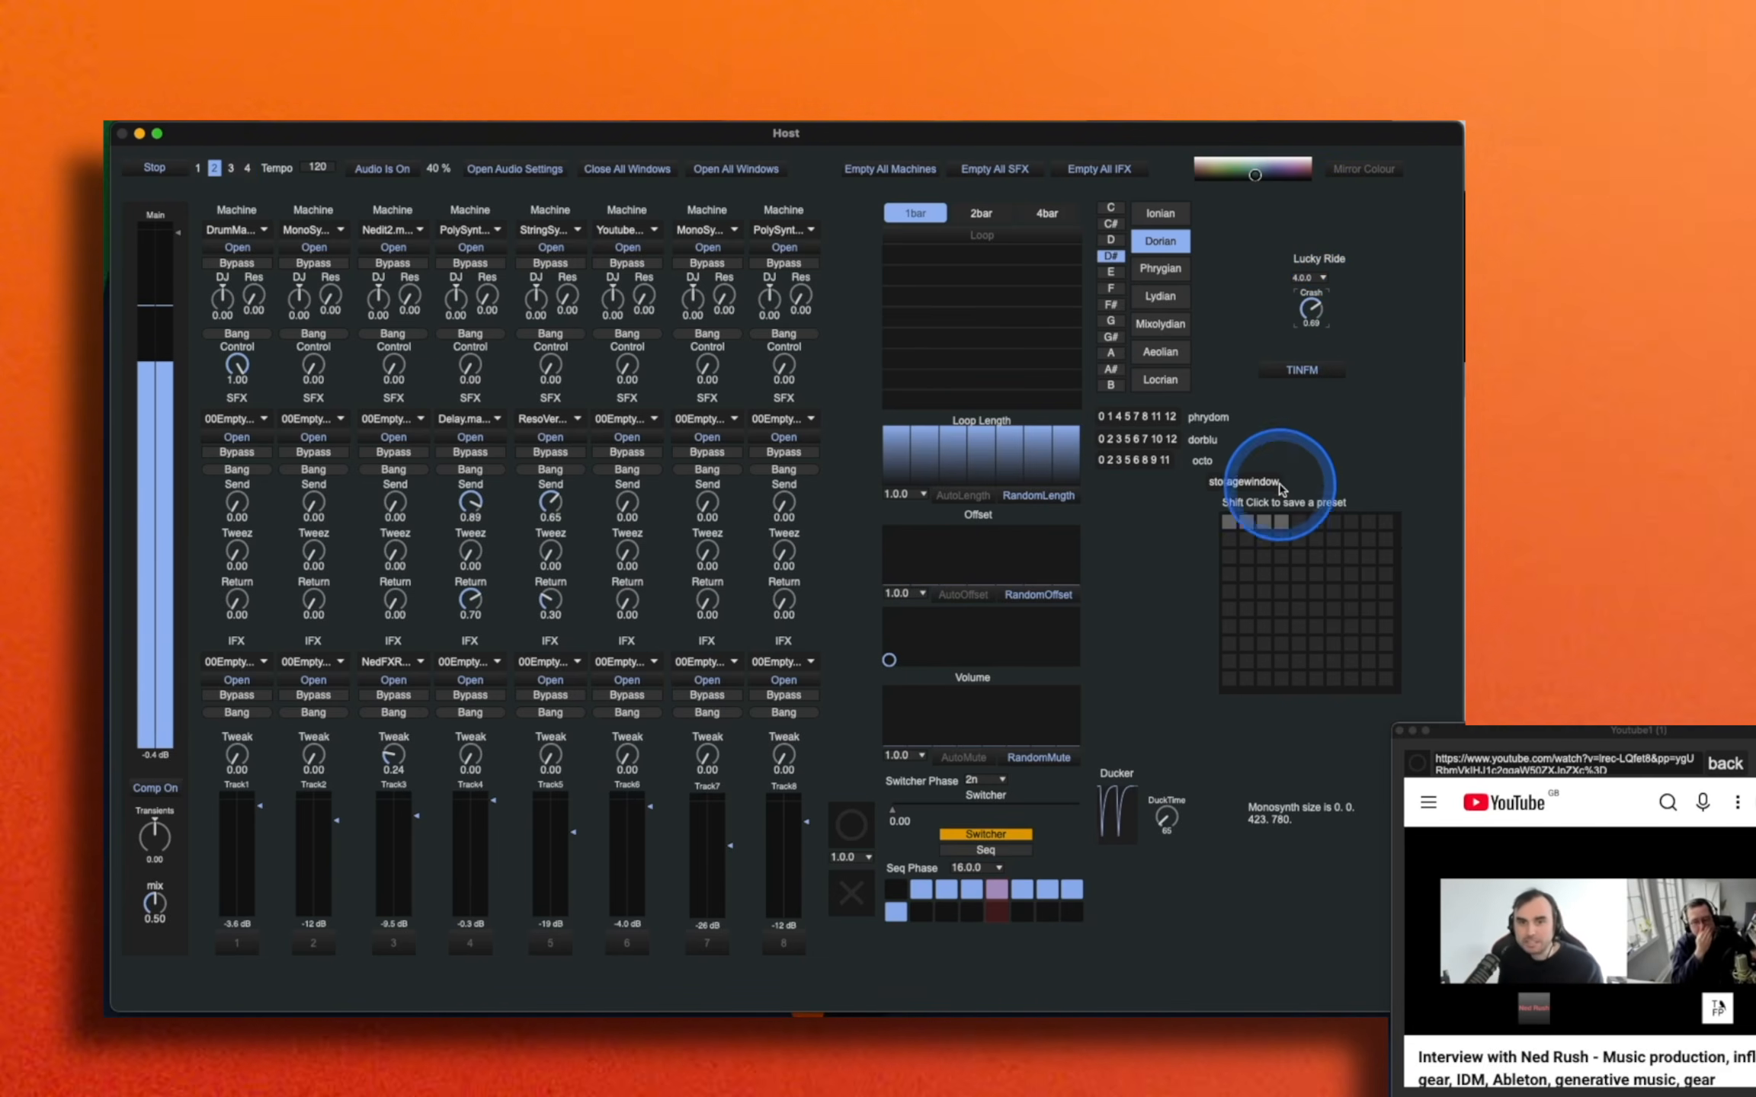
{"action": "left_click", "coordinate": [1265, 528]}
{"action": "left_click", "coordinate": [1317, 314]}
{"action": "left_click_drag", "start_coordinate": [1321, 308], "coordinate": [1320, 307]}
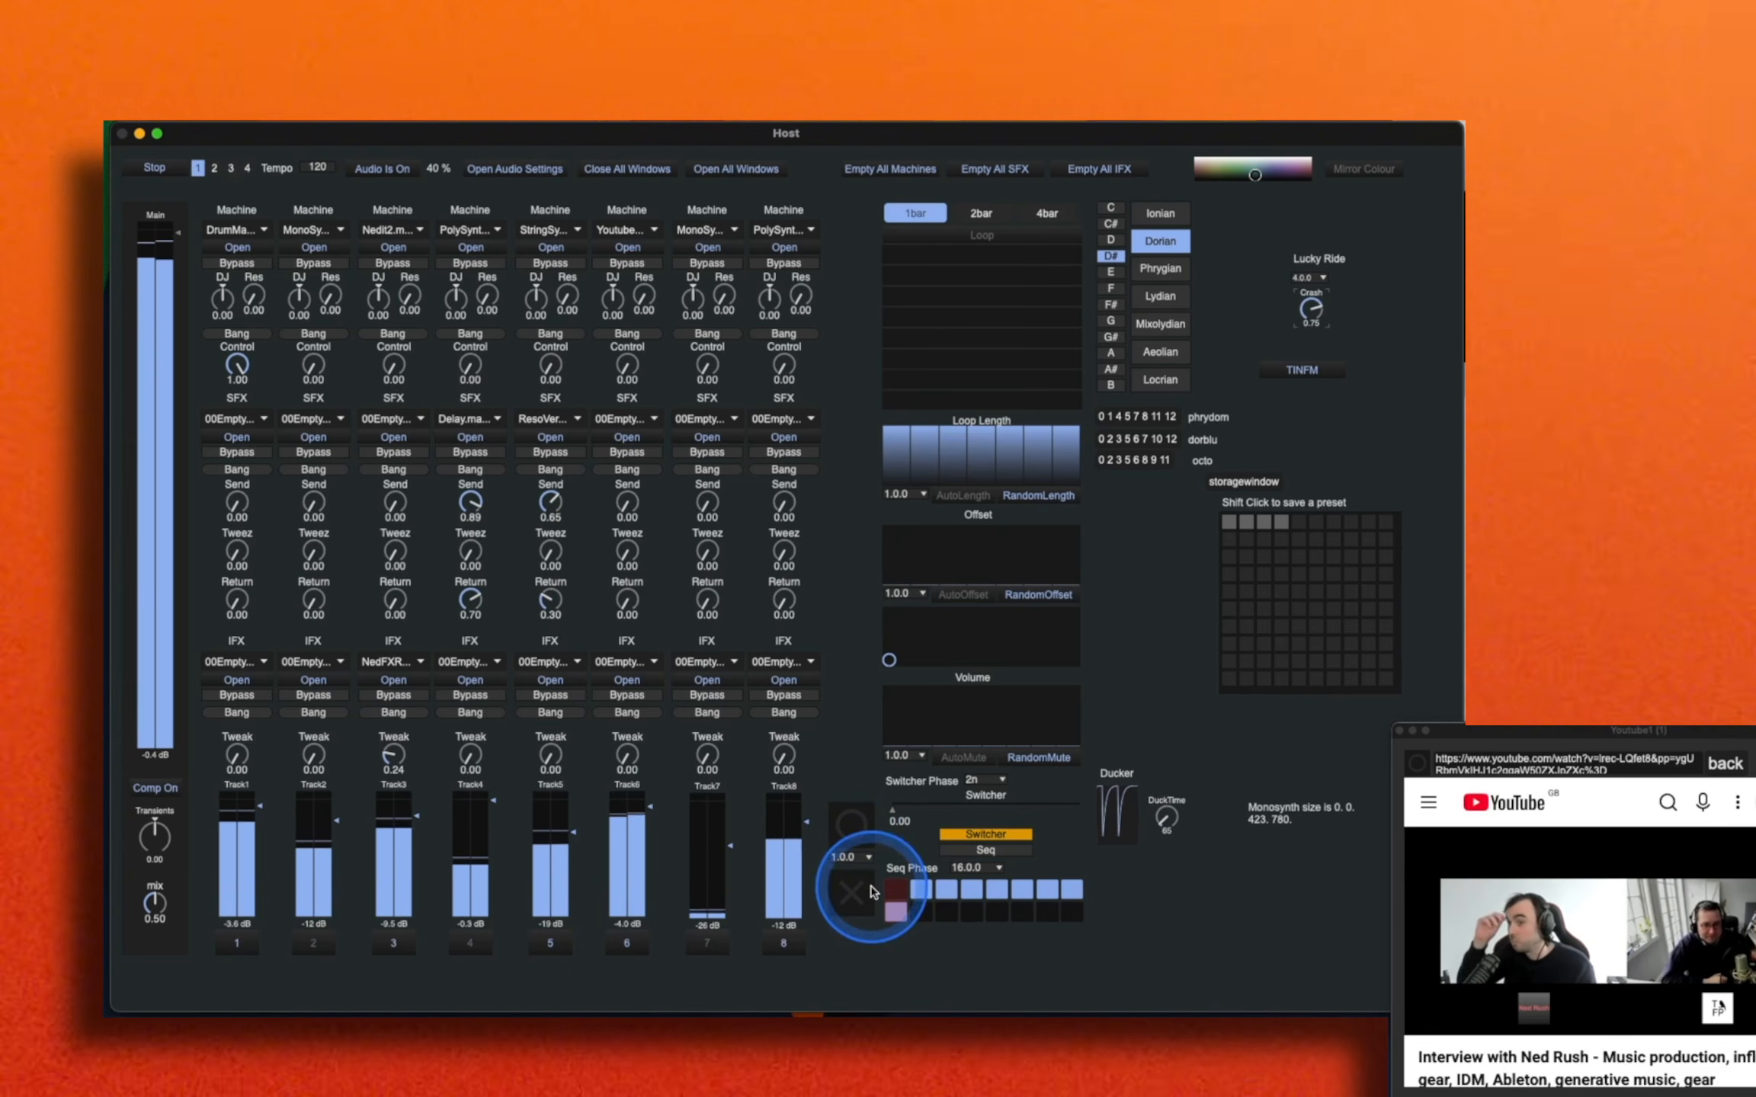
Step: Set the automatic track on/off randomizer's interval to 4.0.0 and turn it on
{"action": "left_click", "coordinate": [867, 857]}
{"action": "left_click", "coordinate": [860, 886]}
{"action": "left_click", "coordinate": [853, 895]}
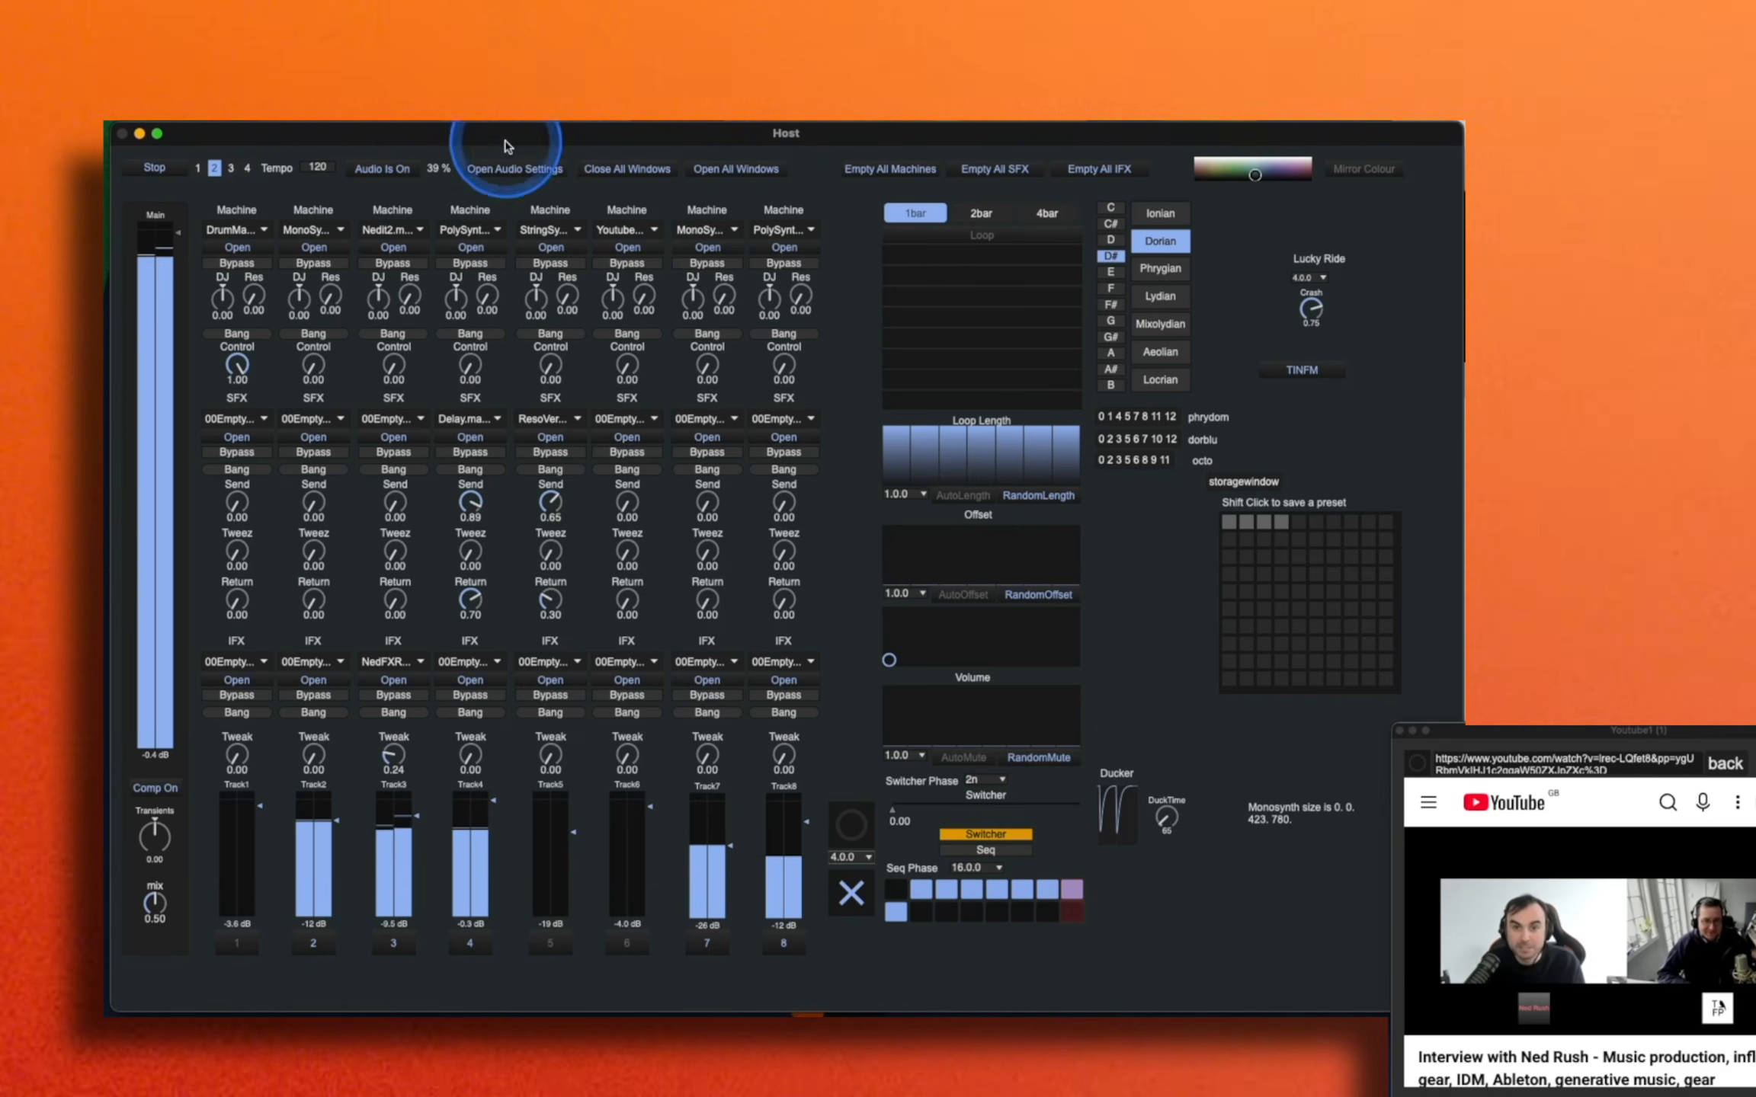
Step: Load NedFXRandom as track 6's IFX and set the track's Tweak to 0.43
{"action": "left_click", "coordinate": [638, 663]}
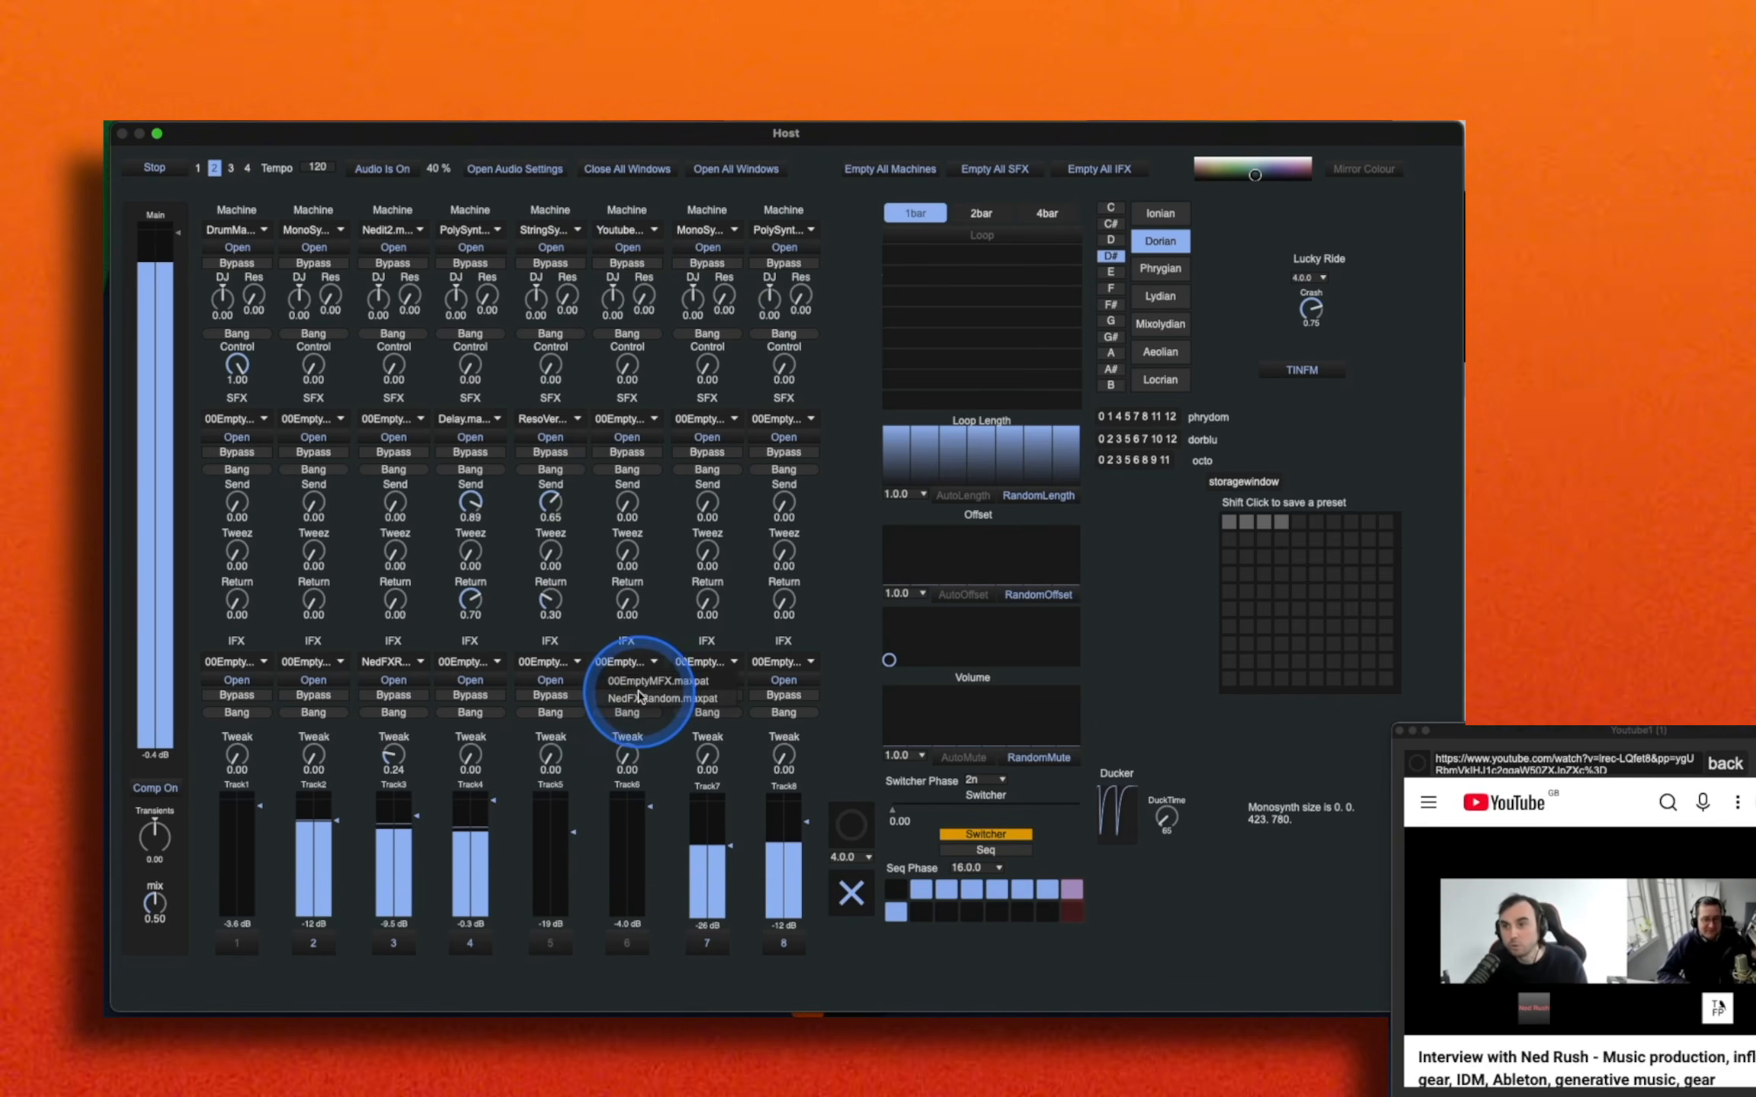
{"action": "left_click", "coordinate": [639, 697]}
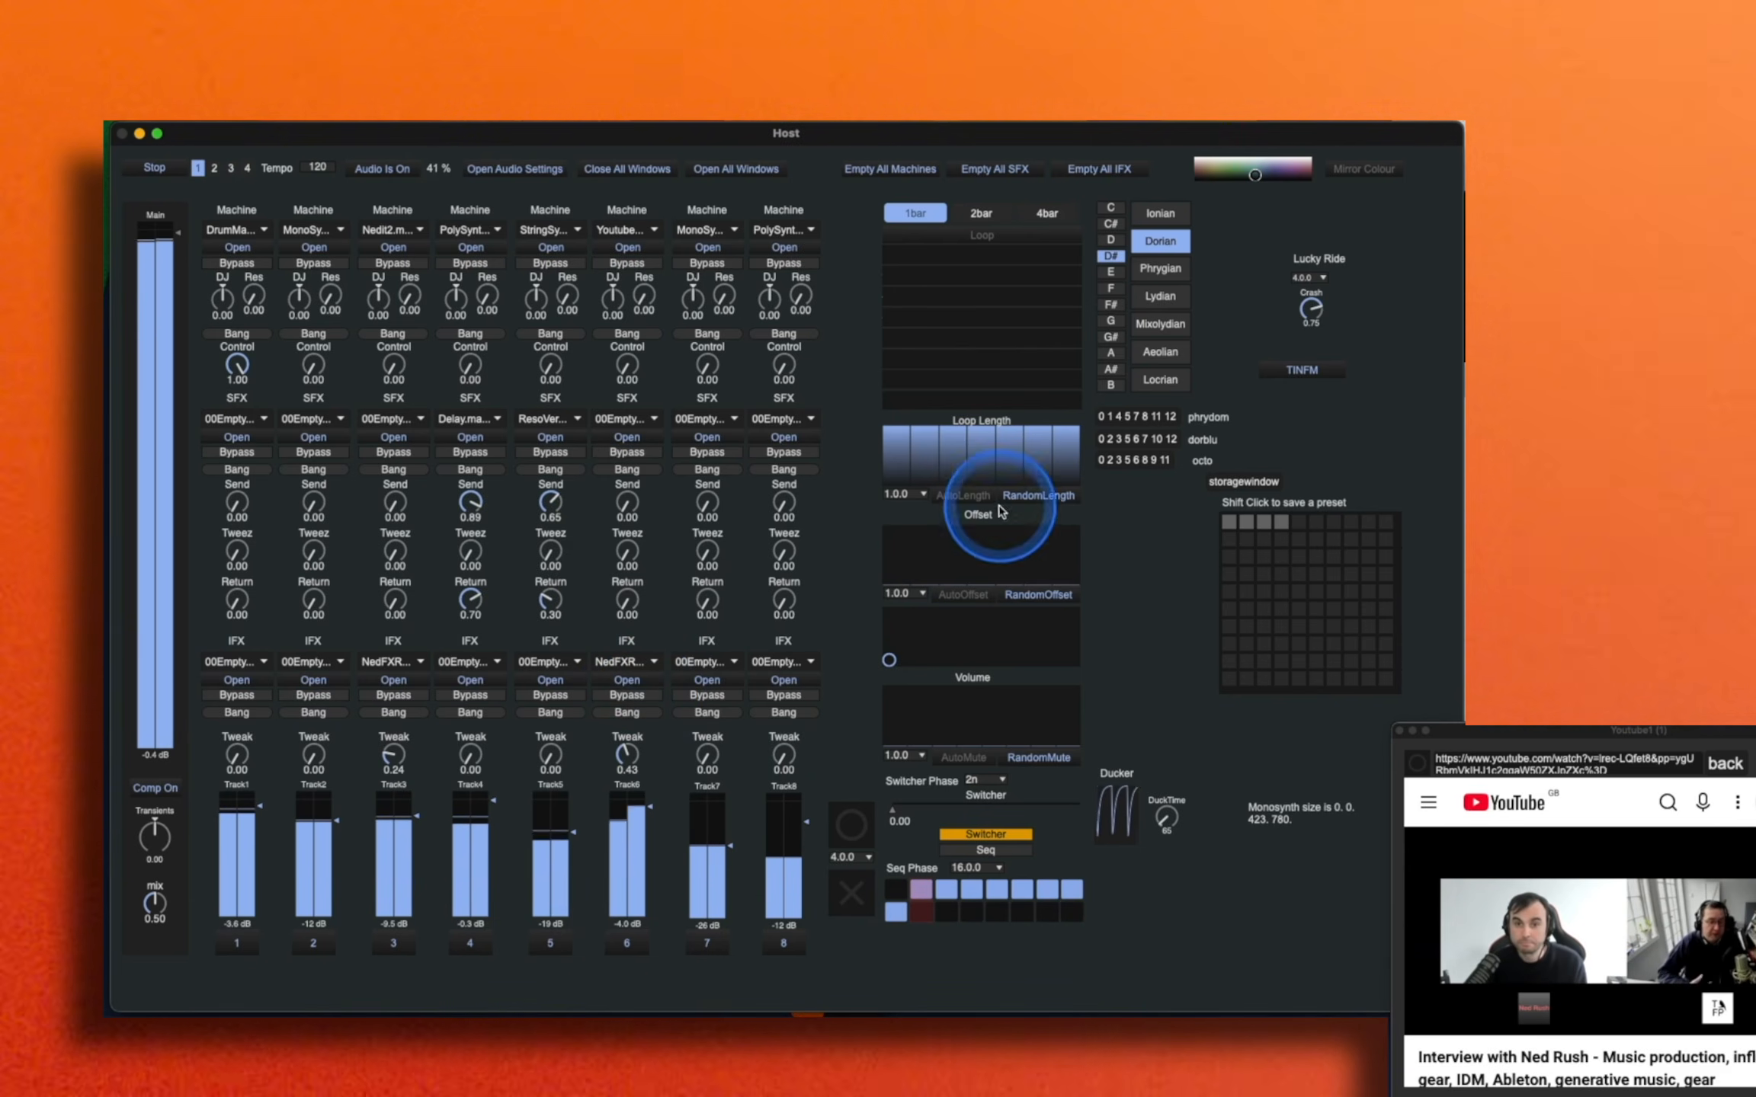
Step: Capture a 4bar loop of the tracks and raise all Loop Length and Volume sliders to full
{"action": "left_click", "coordinate": [1046, 213]}
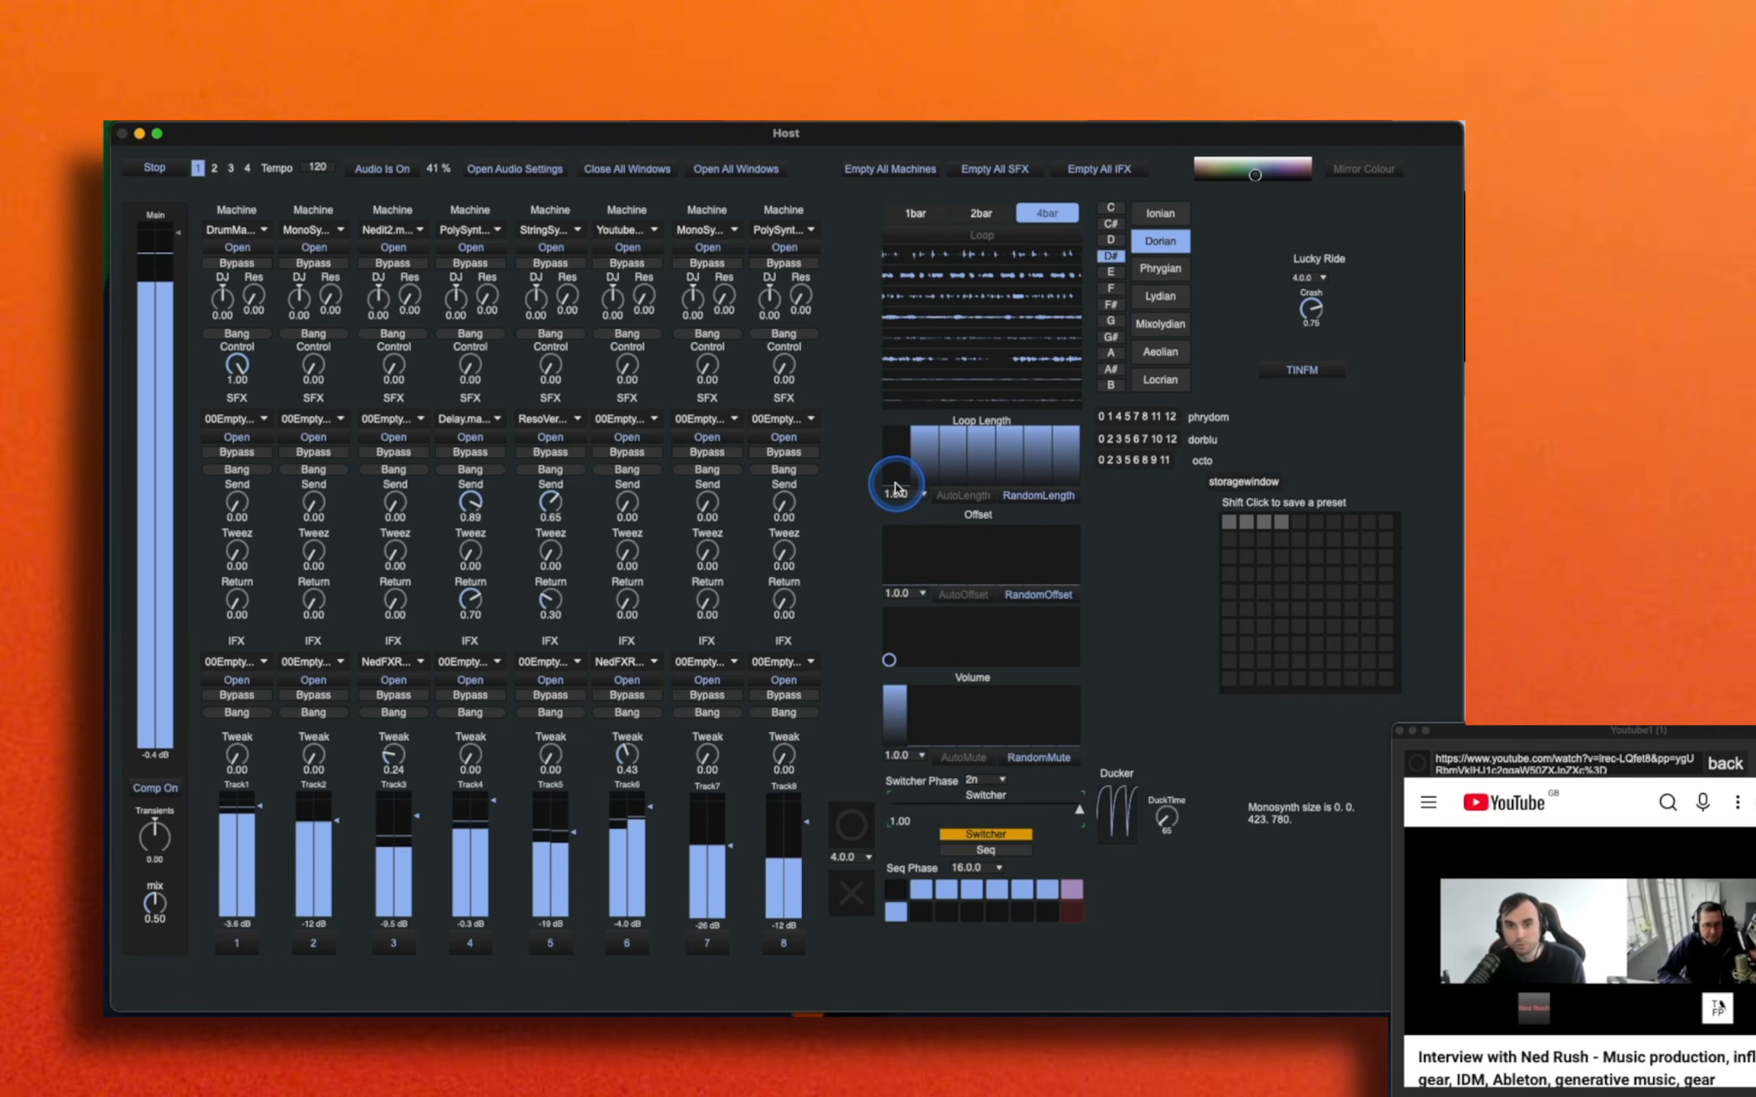
{"action": "left_click", "coordinate": [897, 450]}
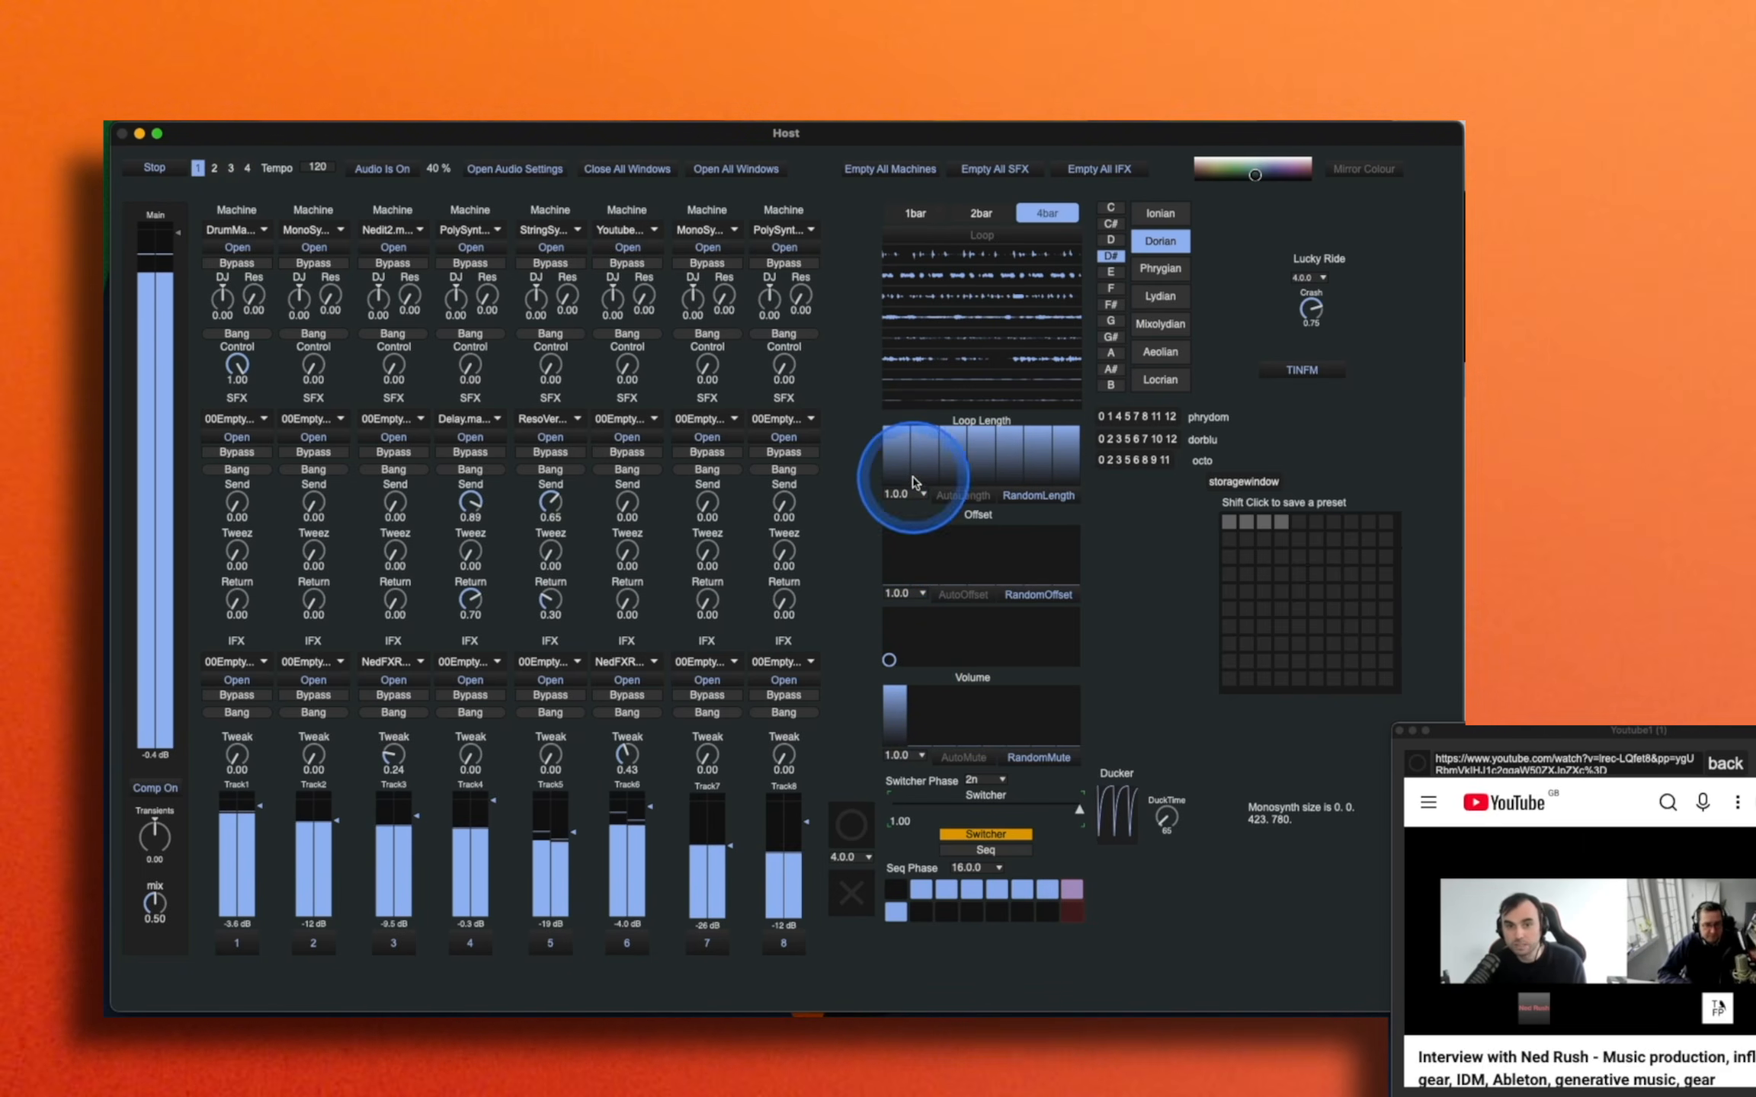
{"action": "left_click", "coordinate": [926, 687]}
{"action": "left_click_drag", "start_coordinate": [928, 687], "coordinate": [1089, 675]}
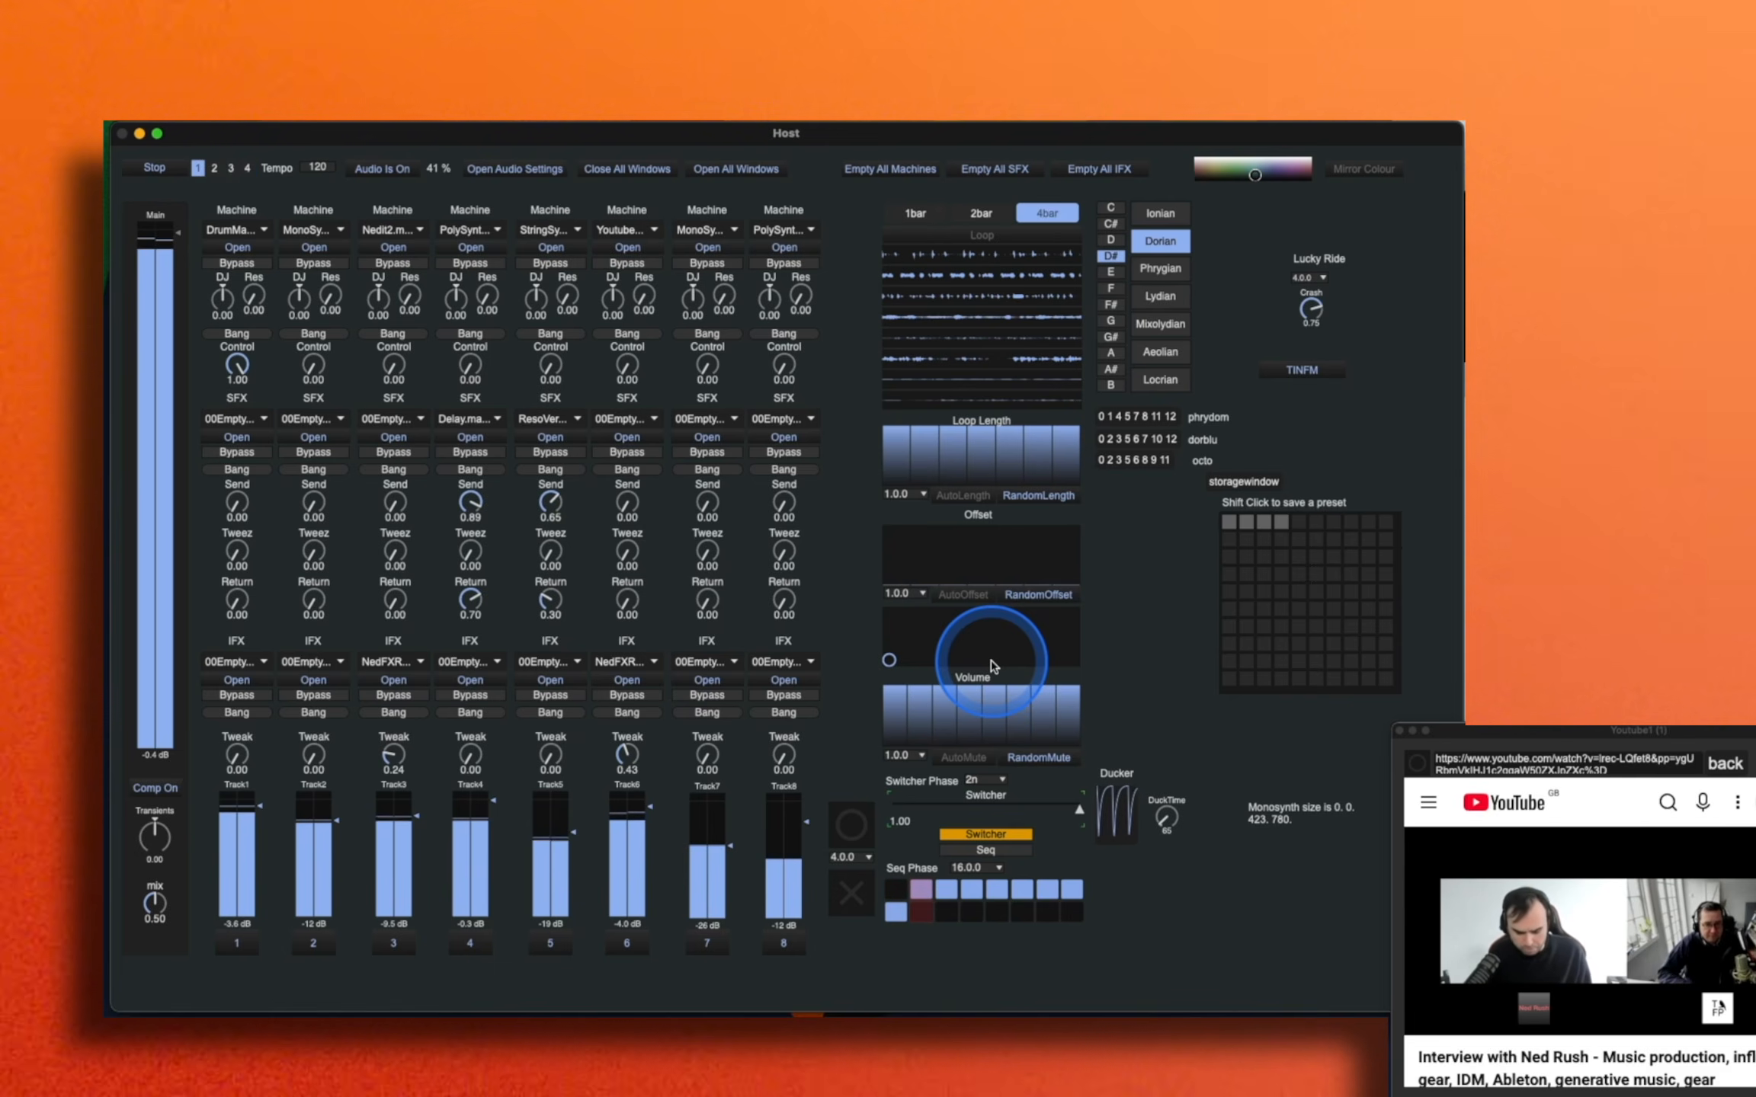
Step: Set the Loop Length rate to 4n, randomize the lengths and turn on AutoLength
{"action": "left_click", "coordinate": [920, 495]}
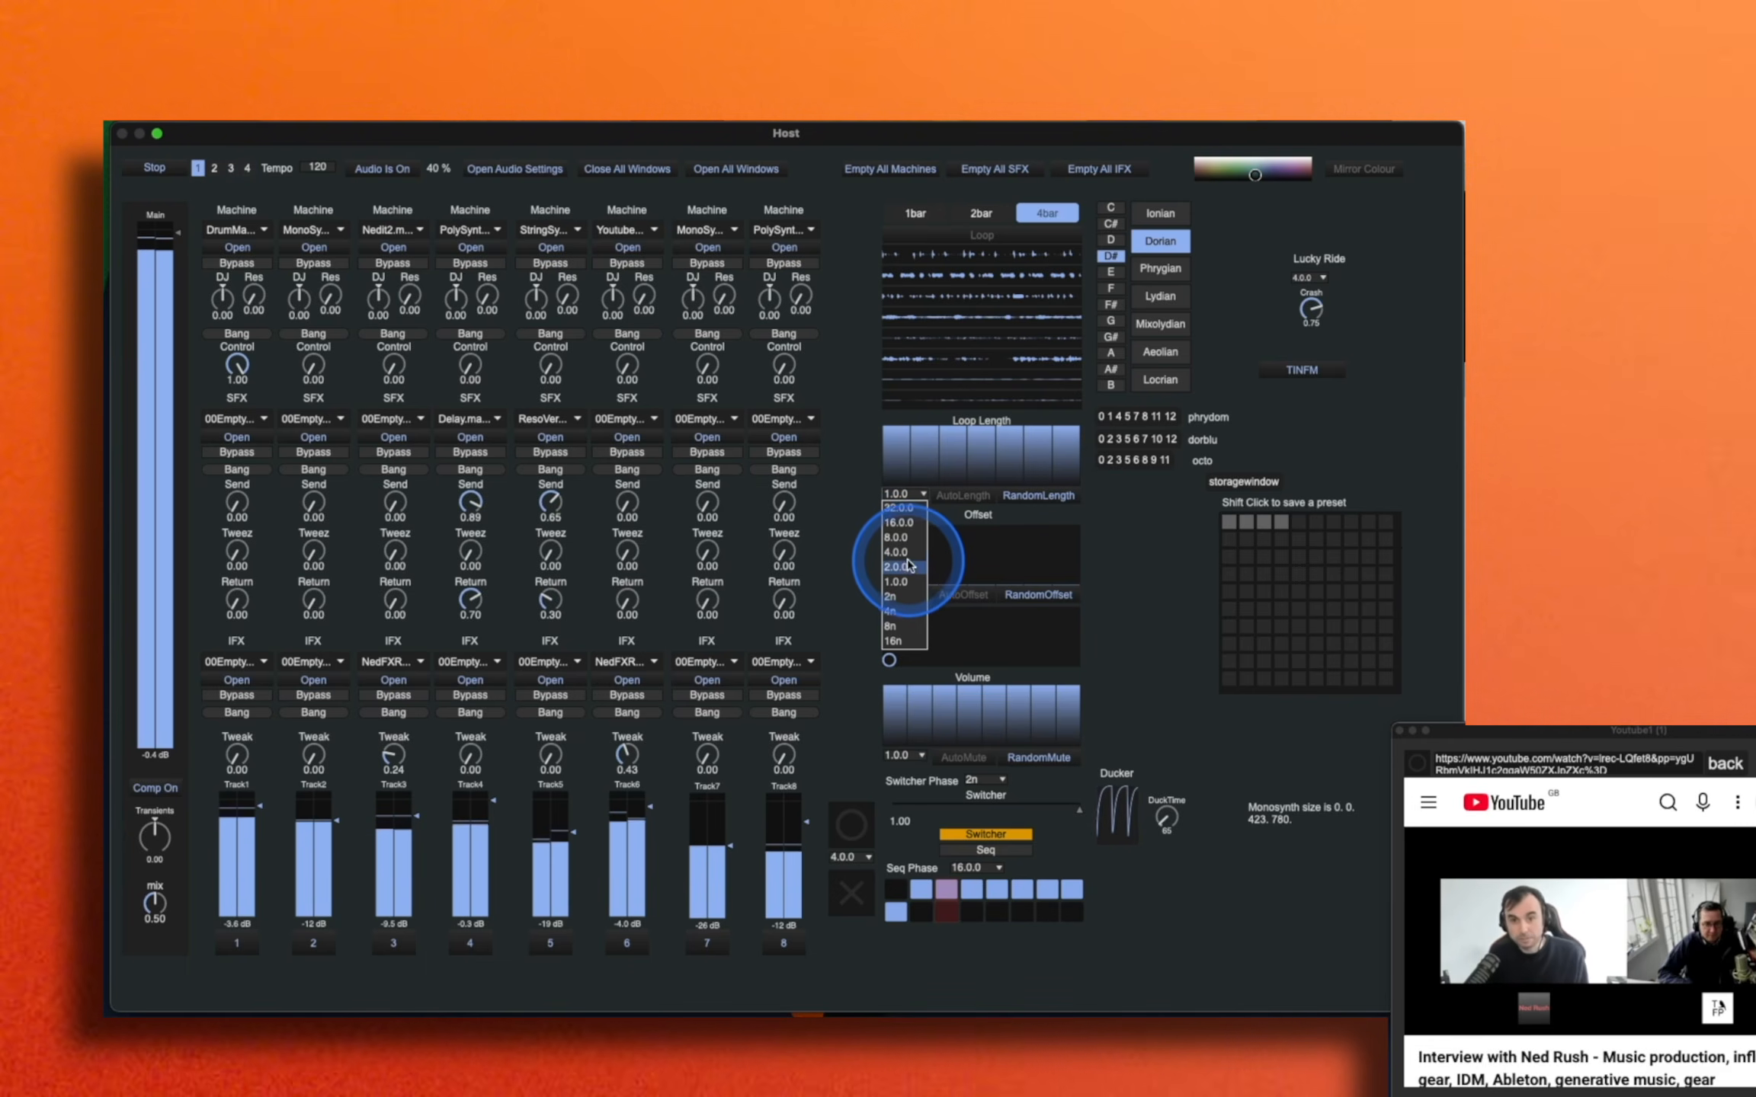
{"action": "left_click", "coordinate": [912, 626]}
{"action": "left_click", "coordinate": [1025, 496]}
{"action": "left_click", "coordinate": [969, 497]}
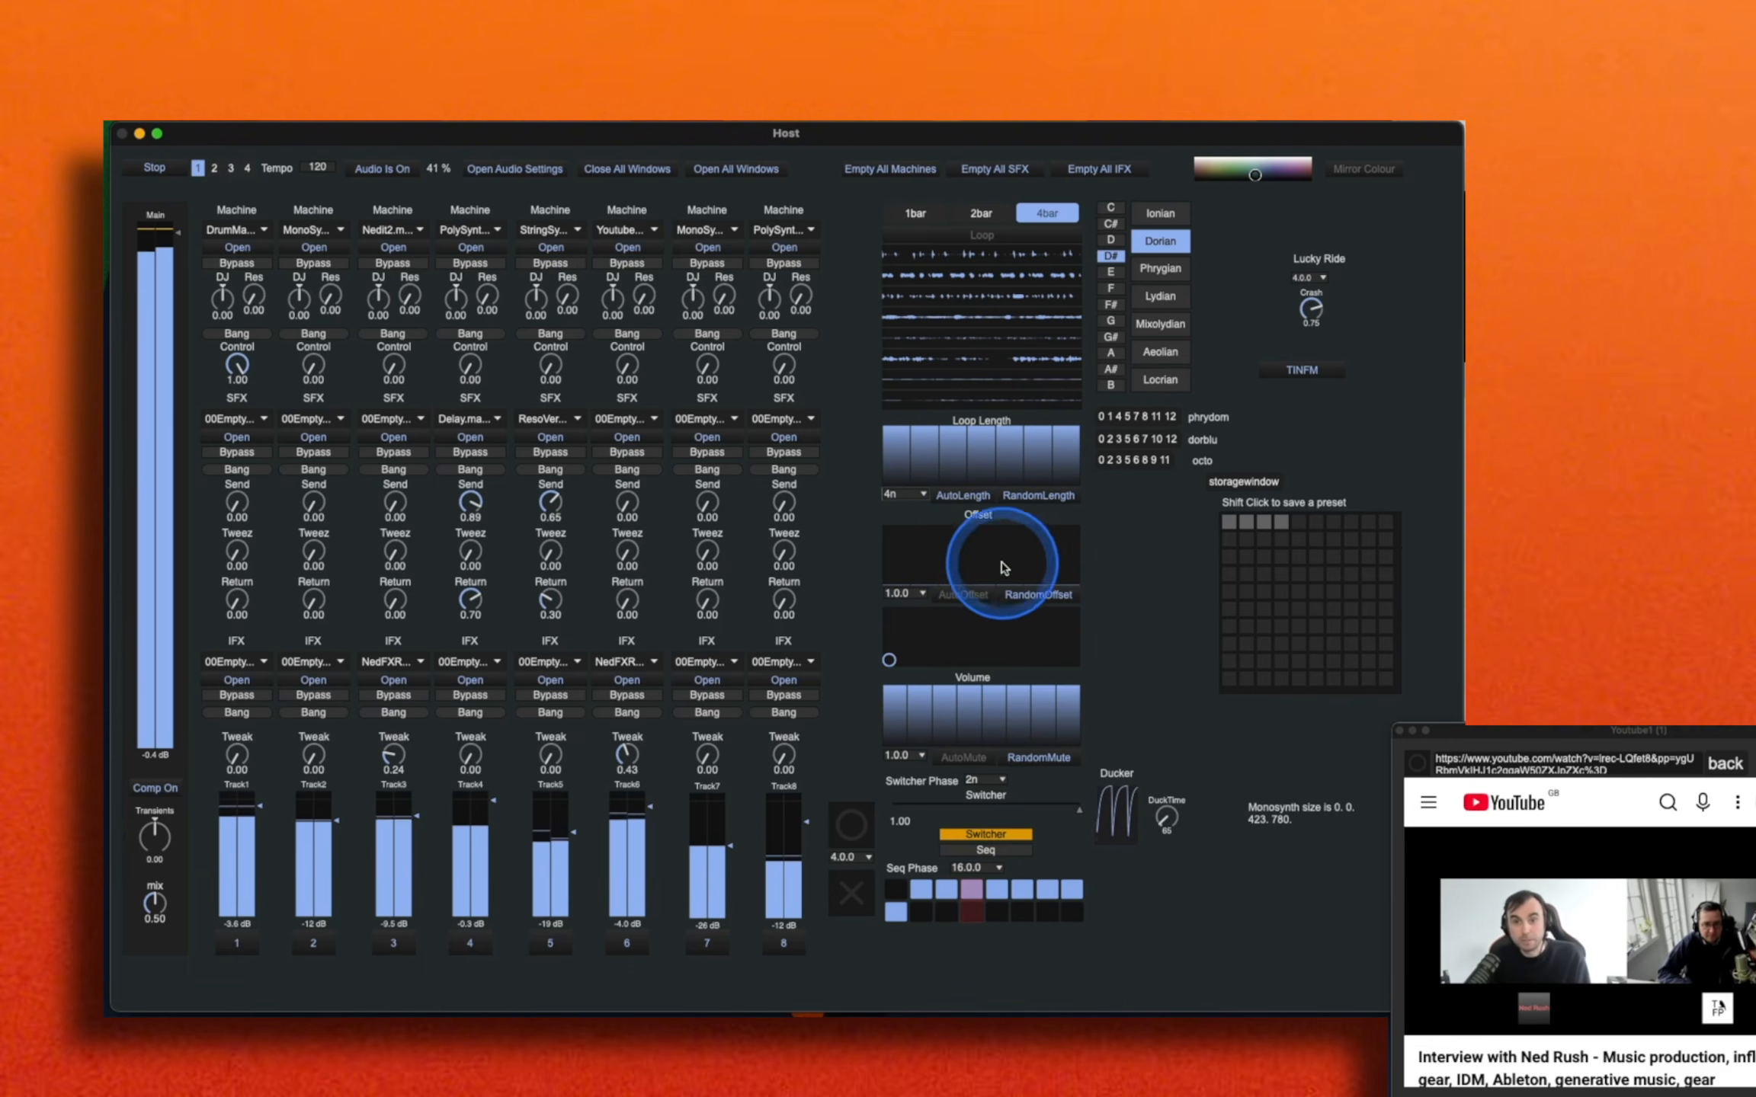
Step: Raise the loop Offset sliders, set the offset rate to 4.0.0, and turn on AutoOffset and AutoMute
{"action": "left_click_drag", "start_coordinate": [1075, 558], "coordinate": [902, 568]}
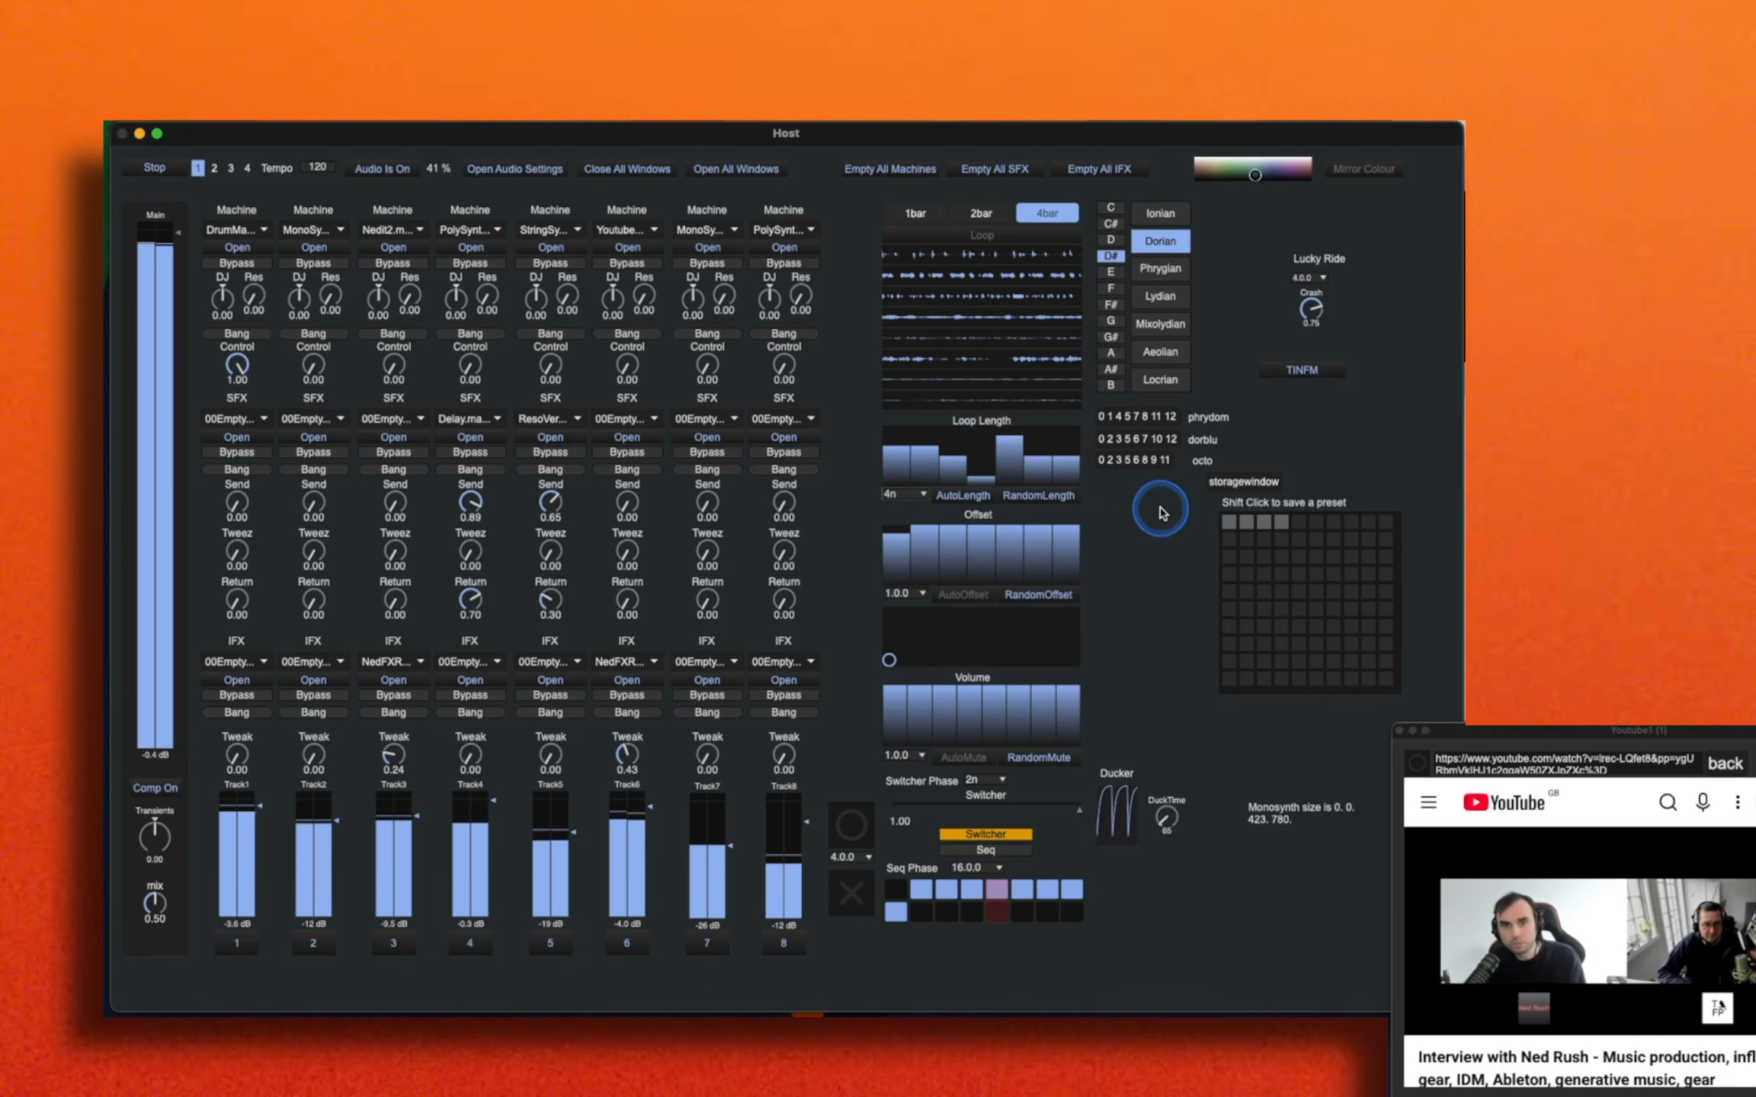
{"action": "left_click", "coordinate": [904, 594]}
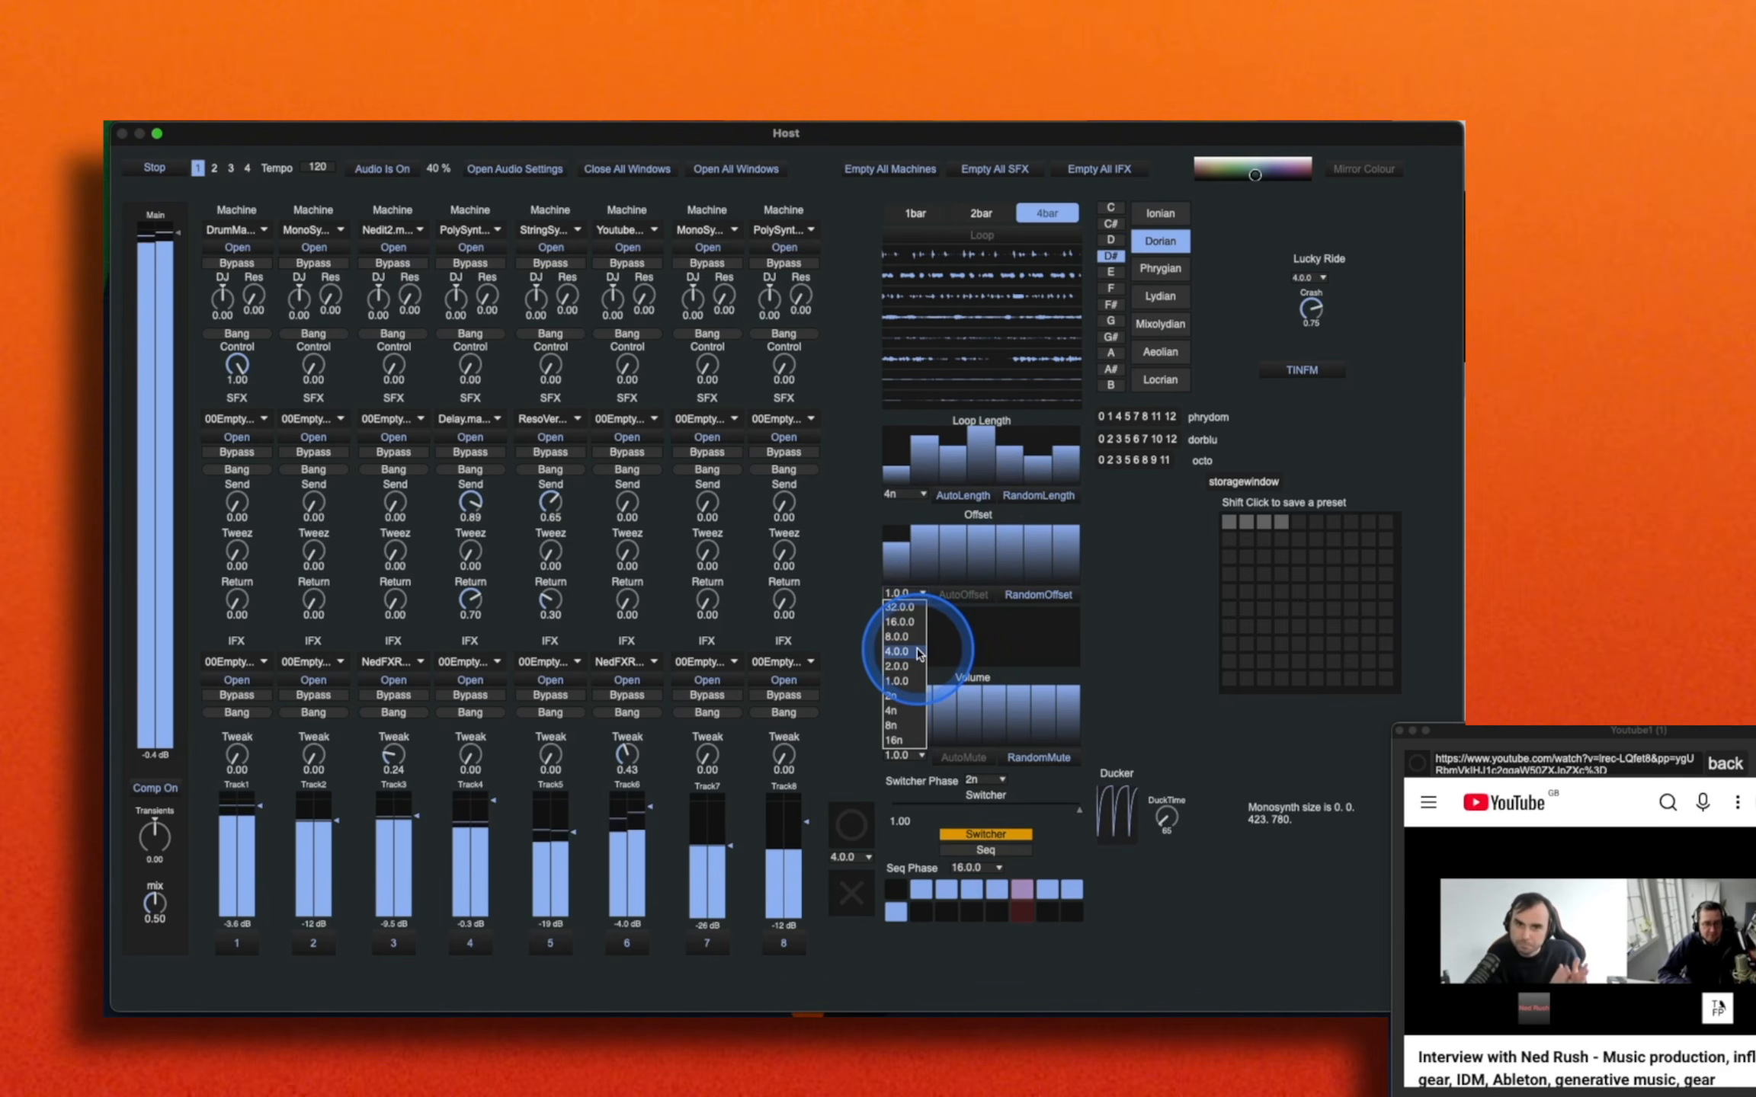
{"action": "left_click", "coordinate": [918, 653]}
{"action": "left_click", "coordinate": [949, 598]}
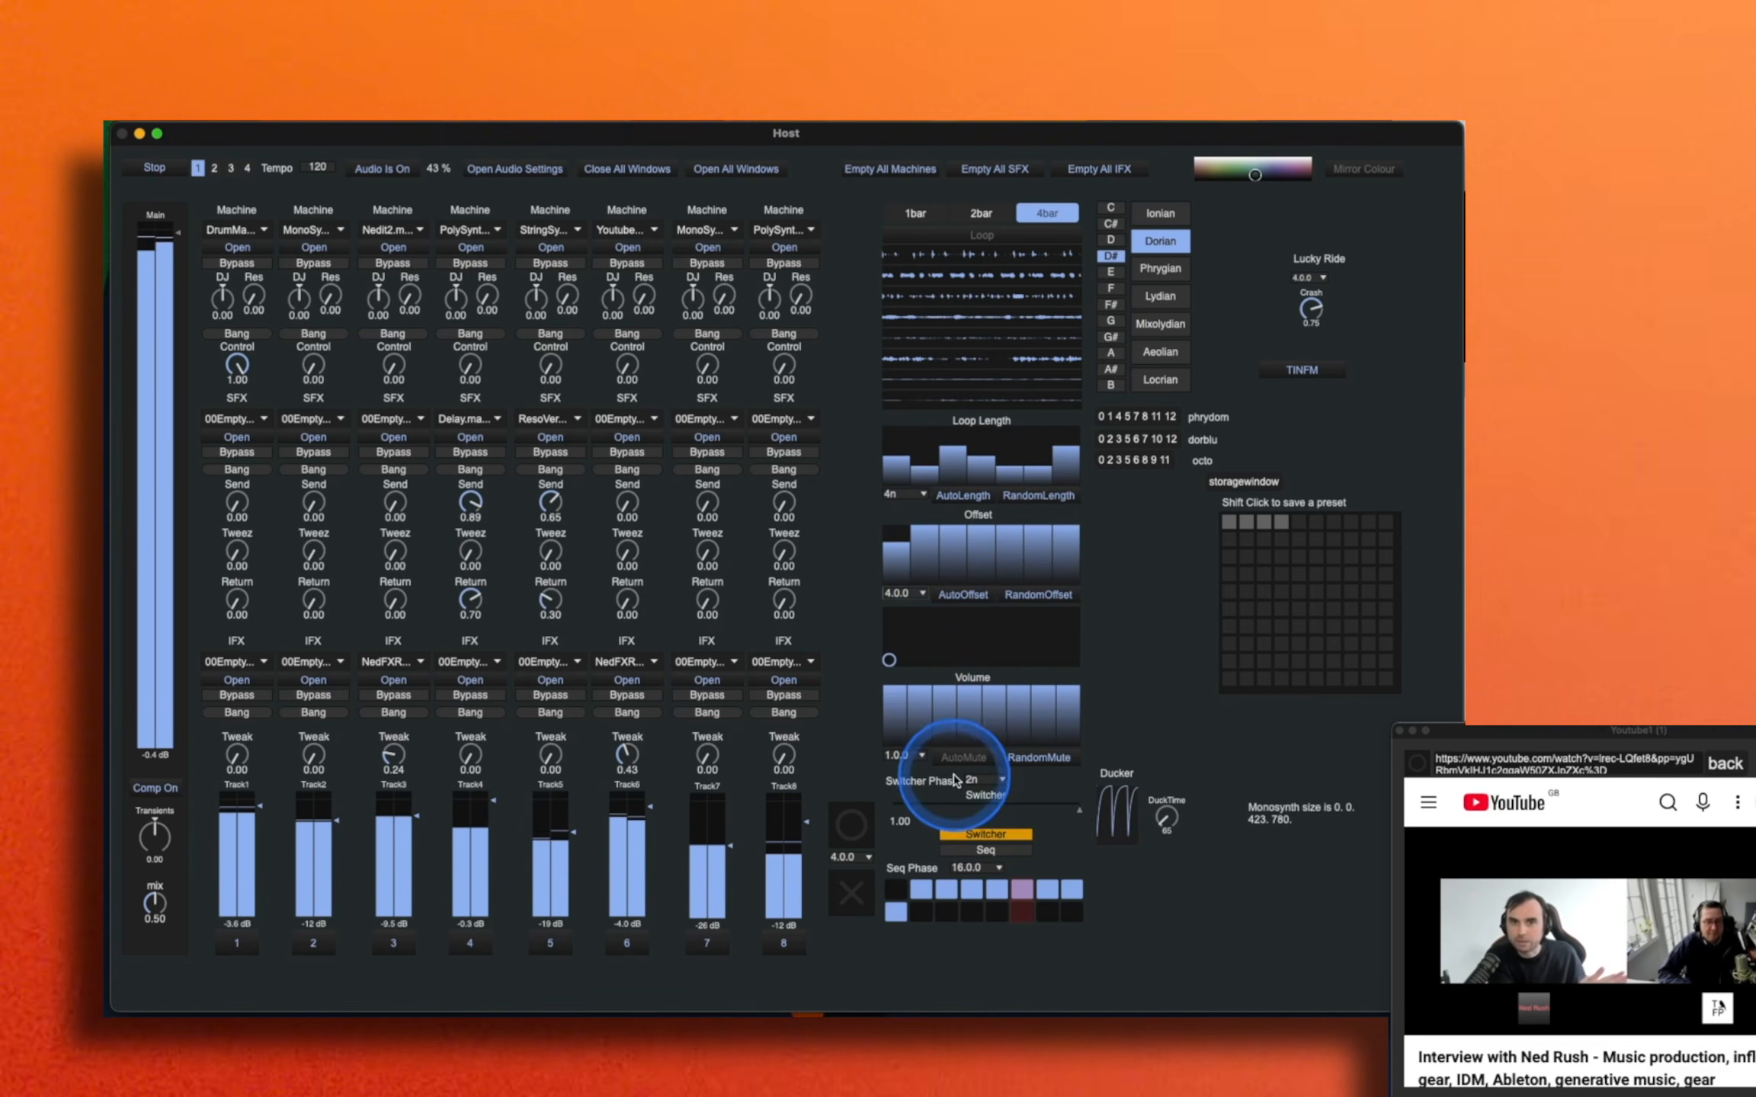
{"action": "left_click", "coordinate": [966, 757]}
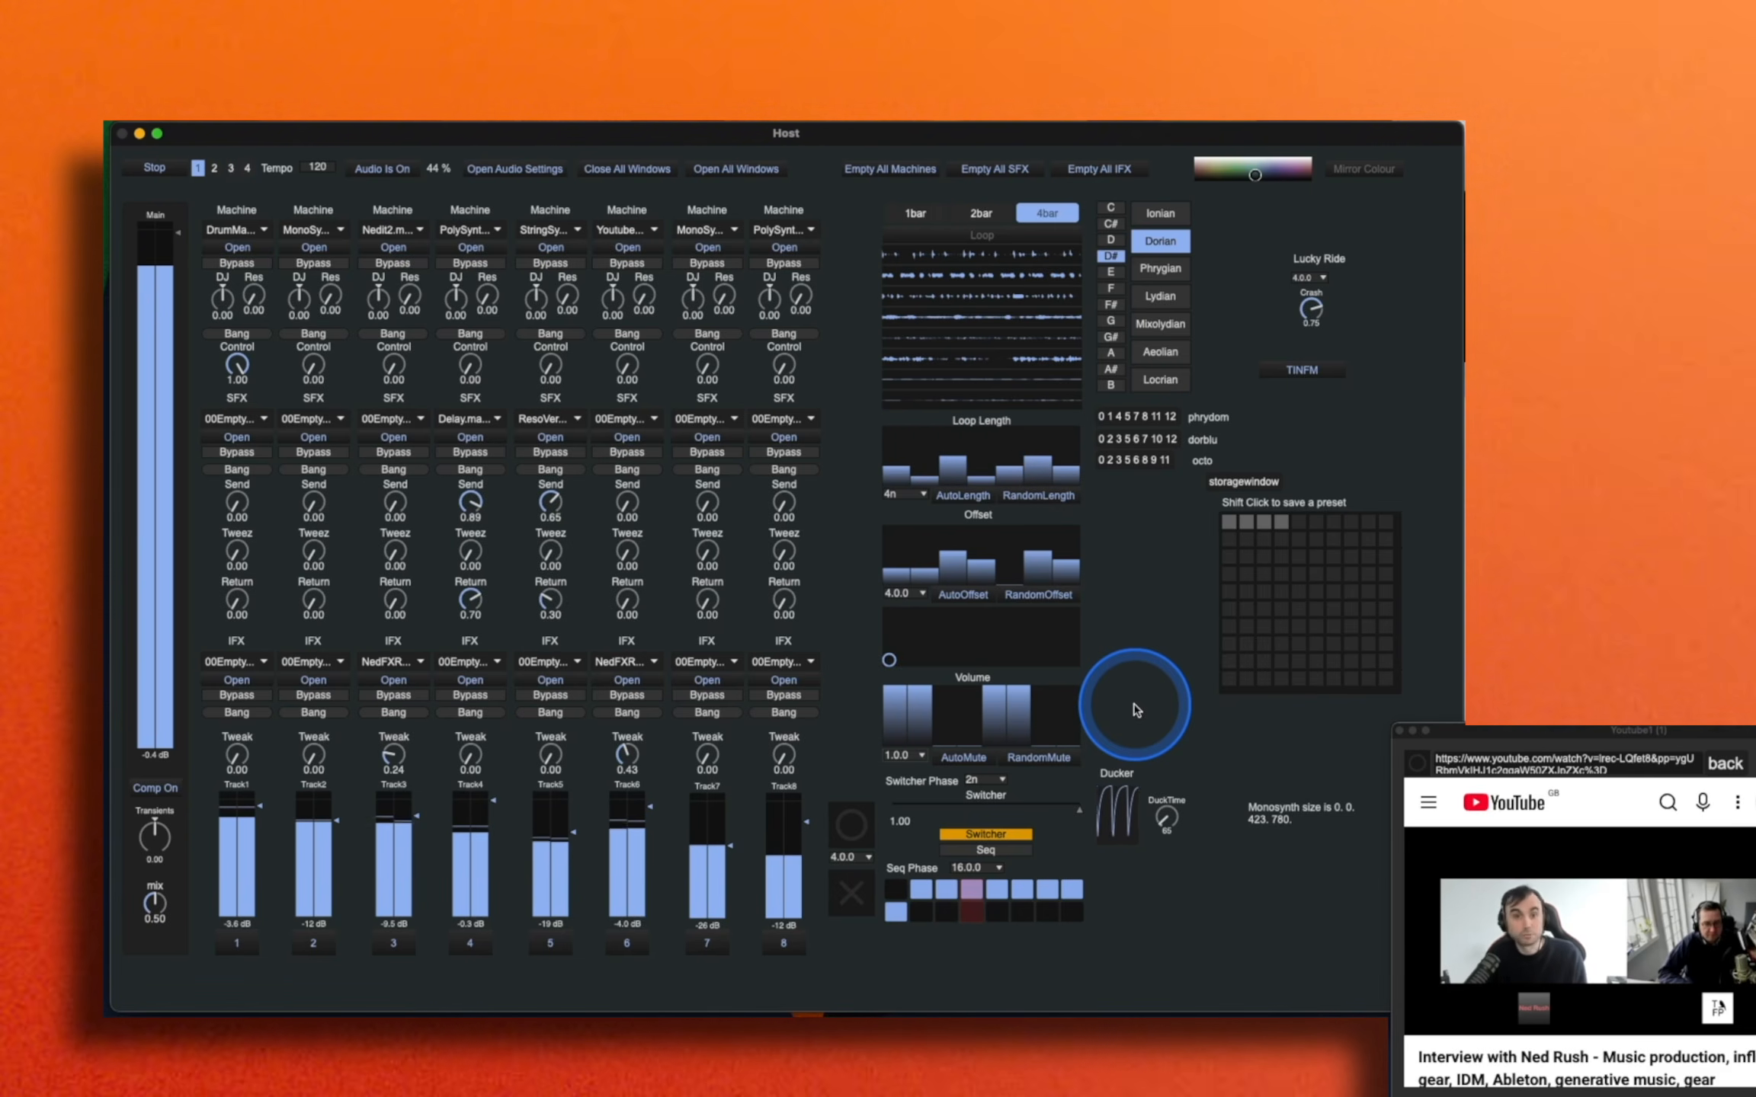
Step: Set the Switcher to 0.29, change its mode to Seq and sequence steps 2–4, 7 and 8 in the upper row, the others in the lower
{"action": "left_click_drag", "start_coordinate": [1075, 806], "coordinate": [995, 801]}
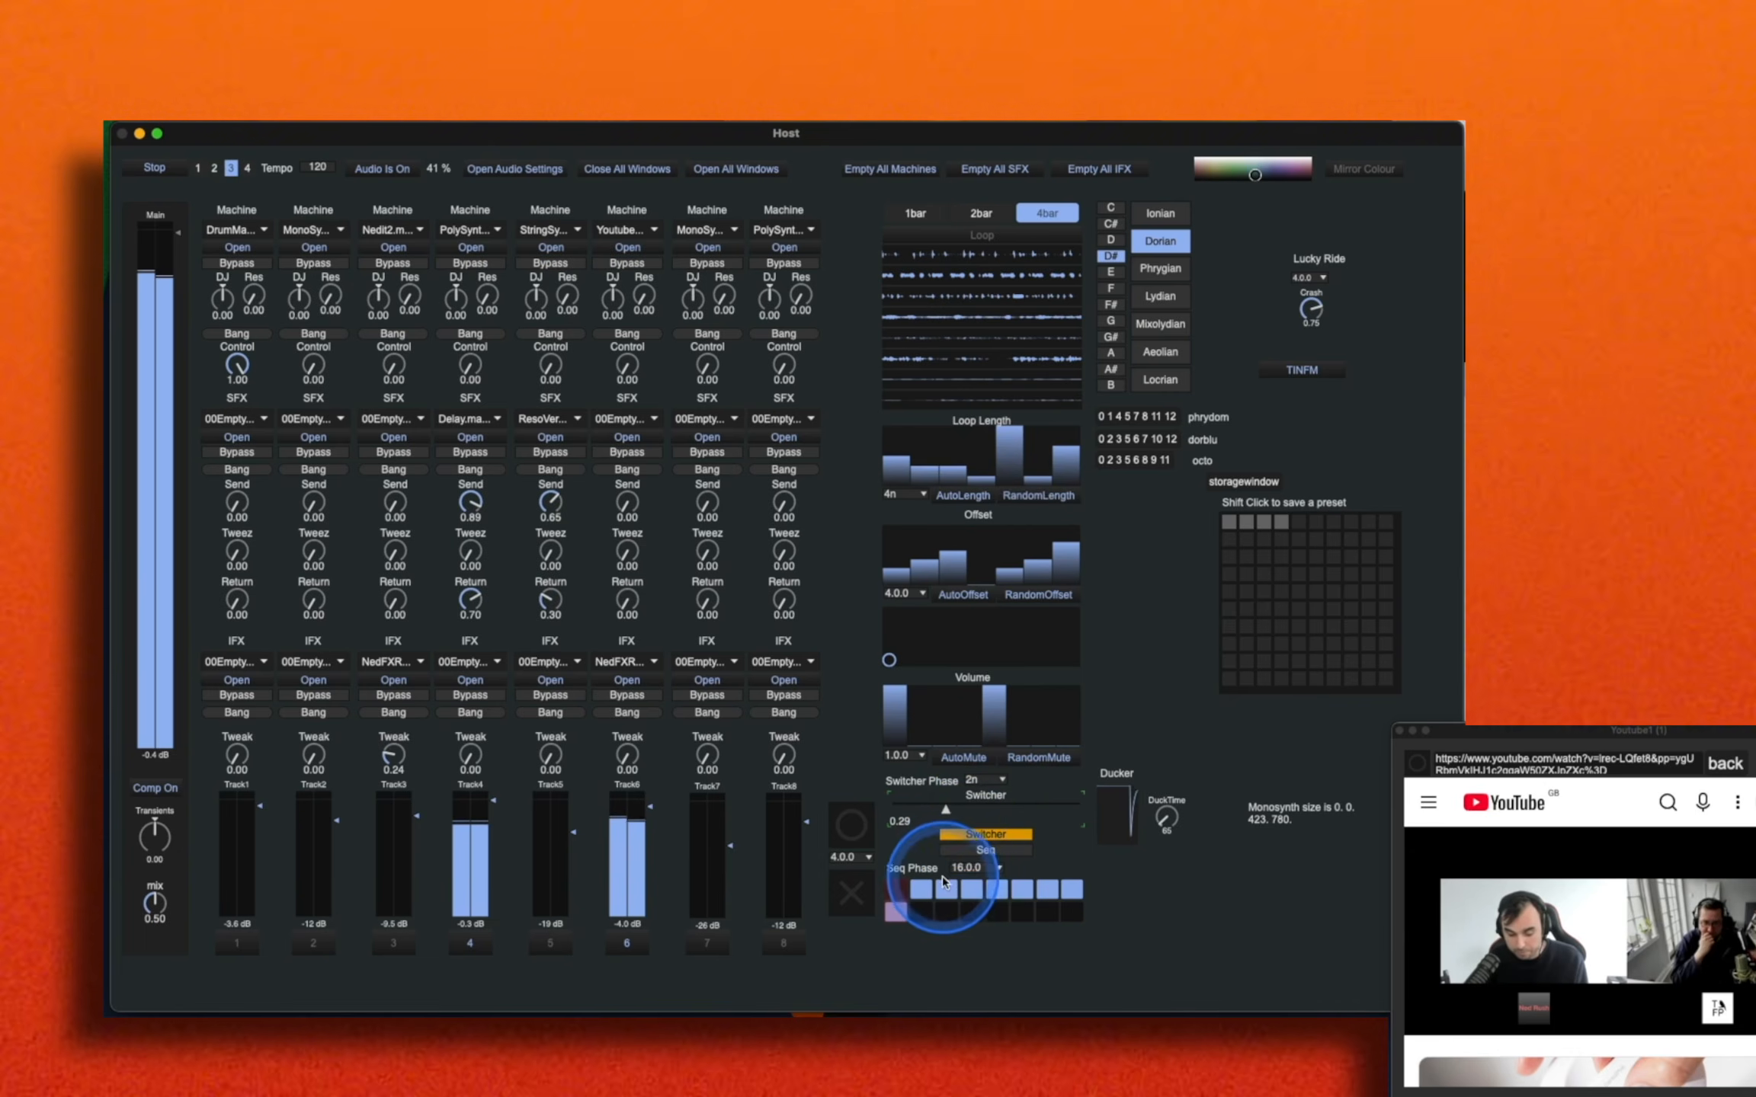
{"action": "left_click_drag", "start_coordinate": [918, 911], "coordinate": [1080, 914]}
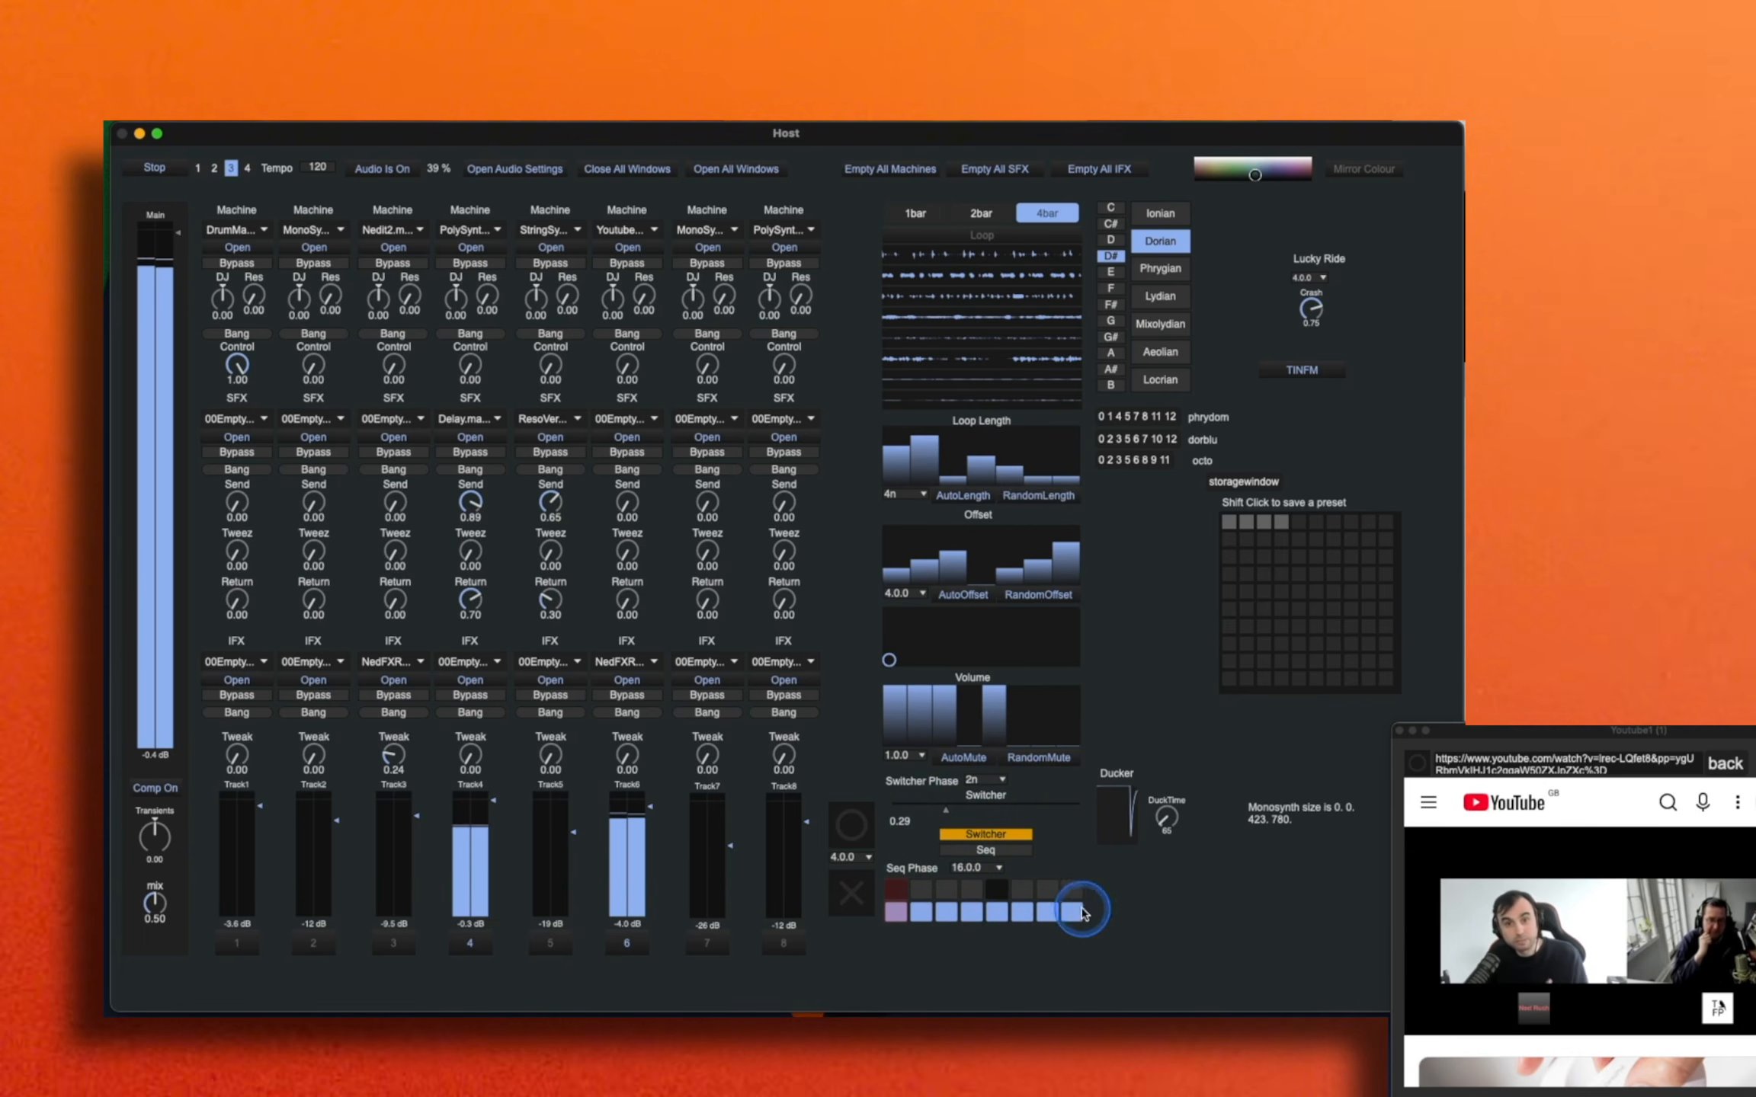
{"action": "left_click", "coordinate": [985, 849]}
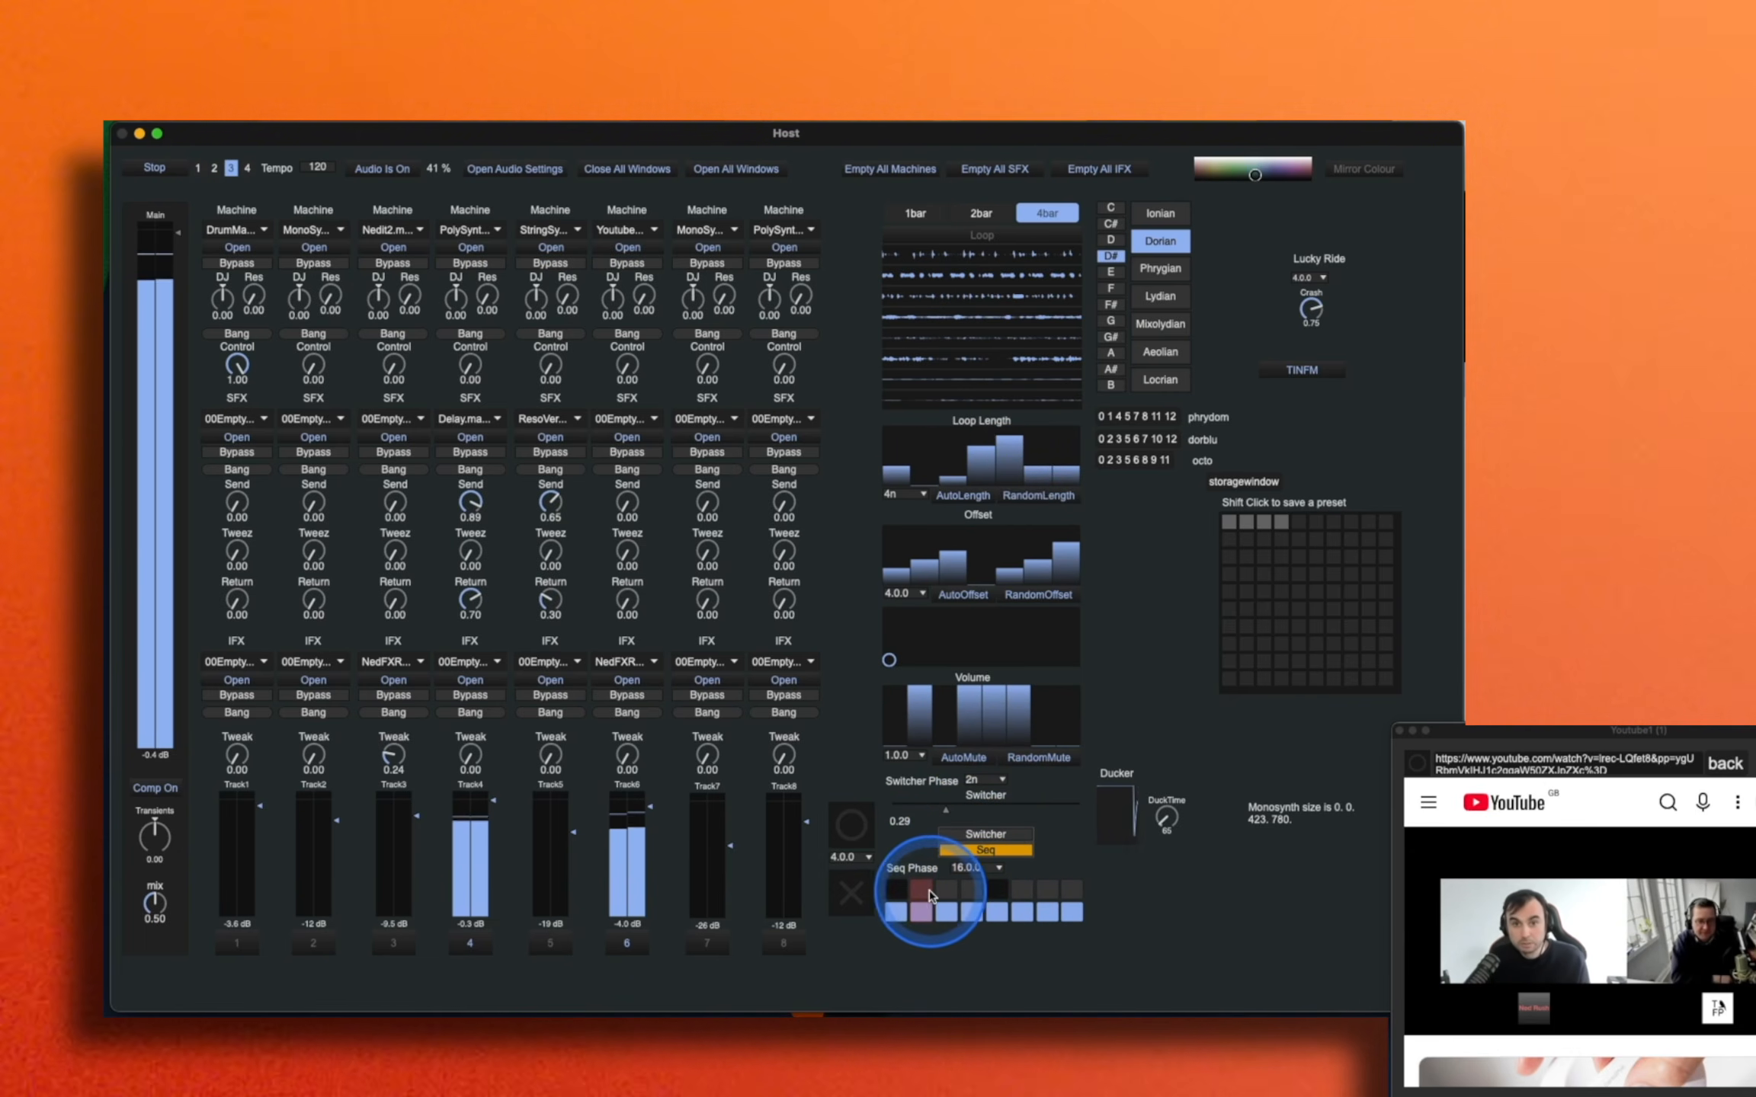
{"action": "left_click_drag", "start_coordinate": [930, 893], "coordinate": [970, 893]}
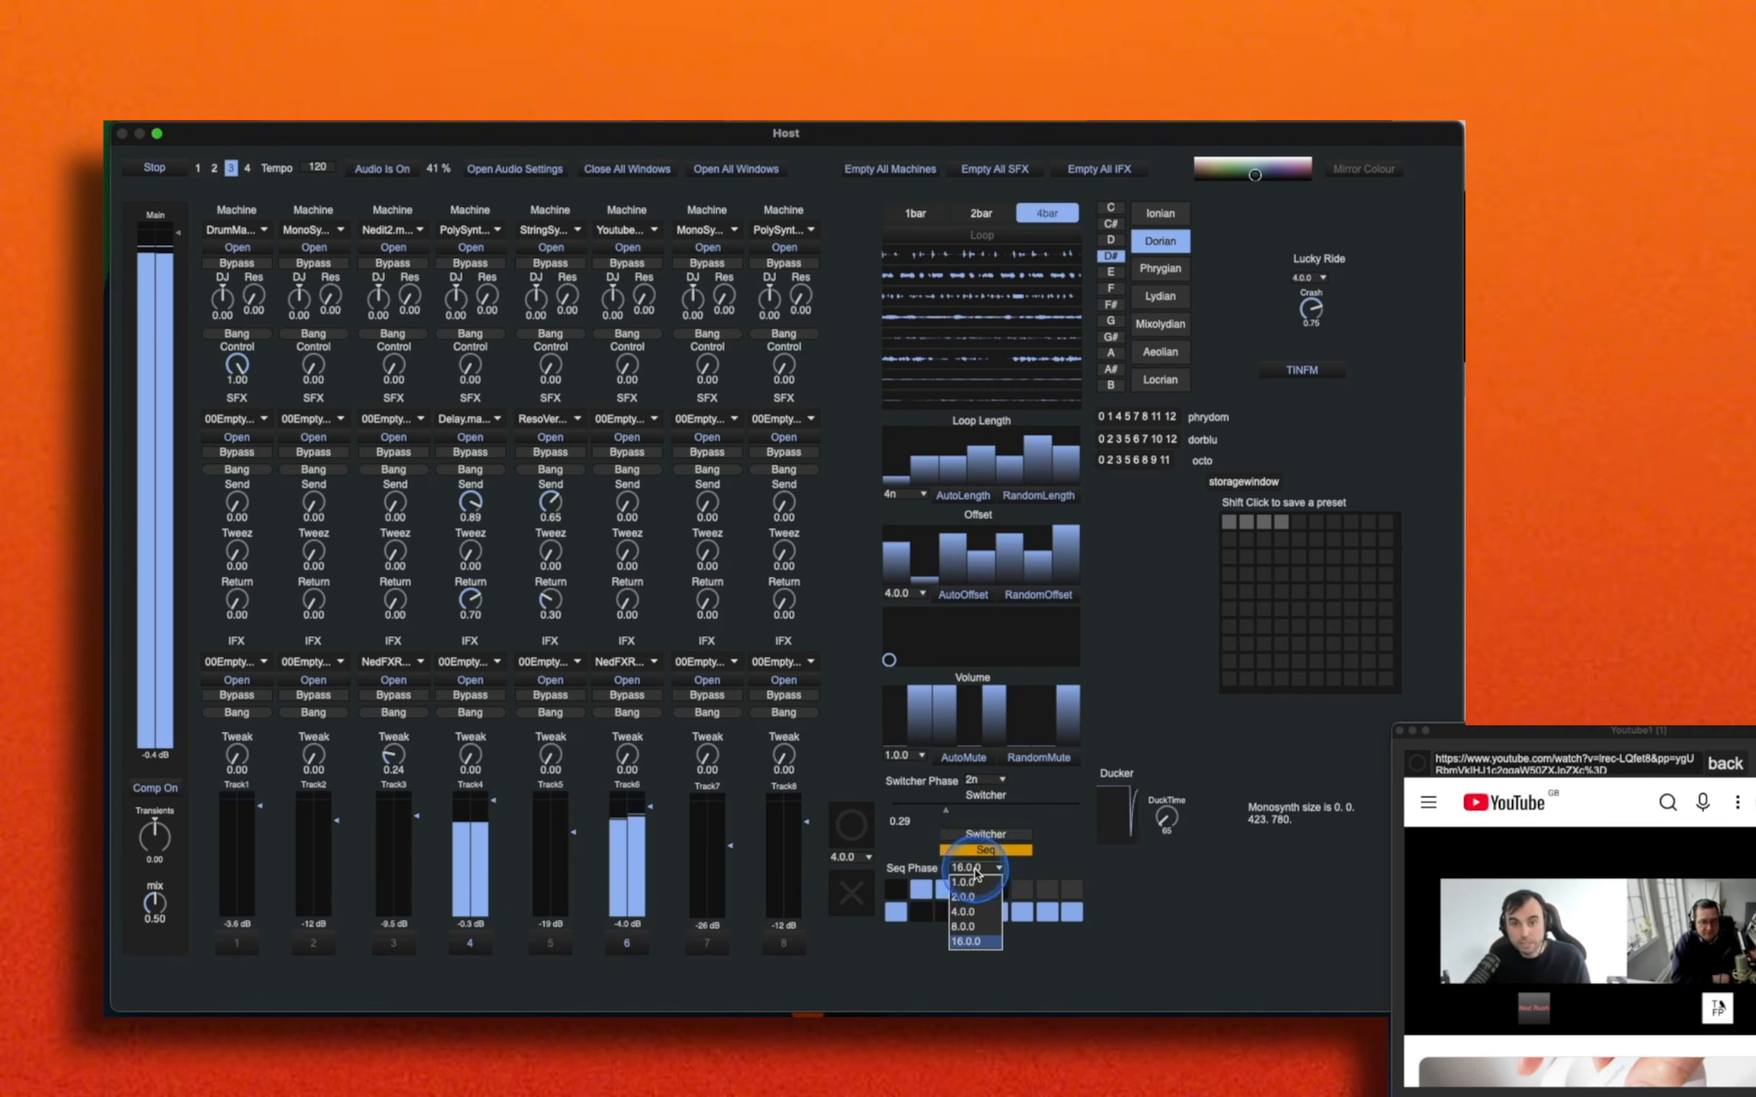
{"action": "left_click", "coordinate": [1142, 874]}
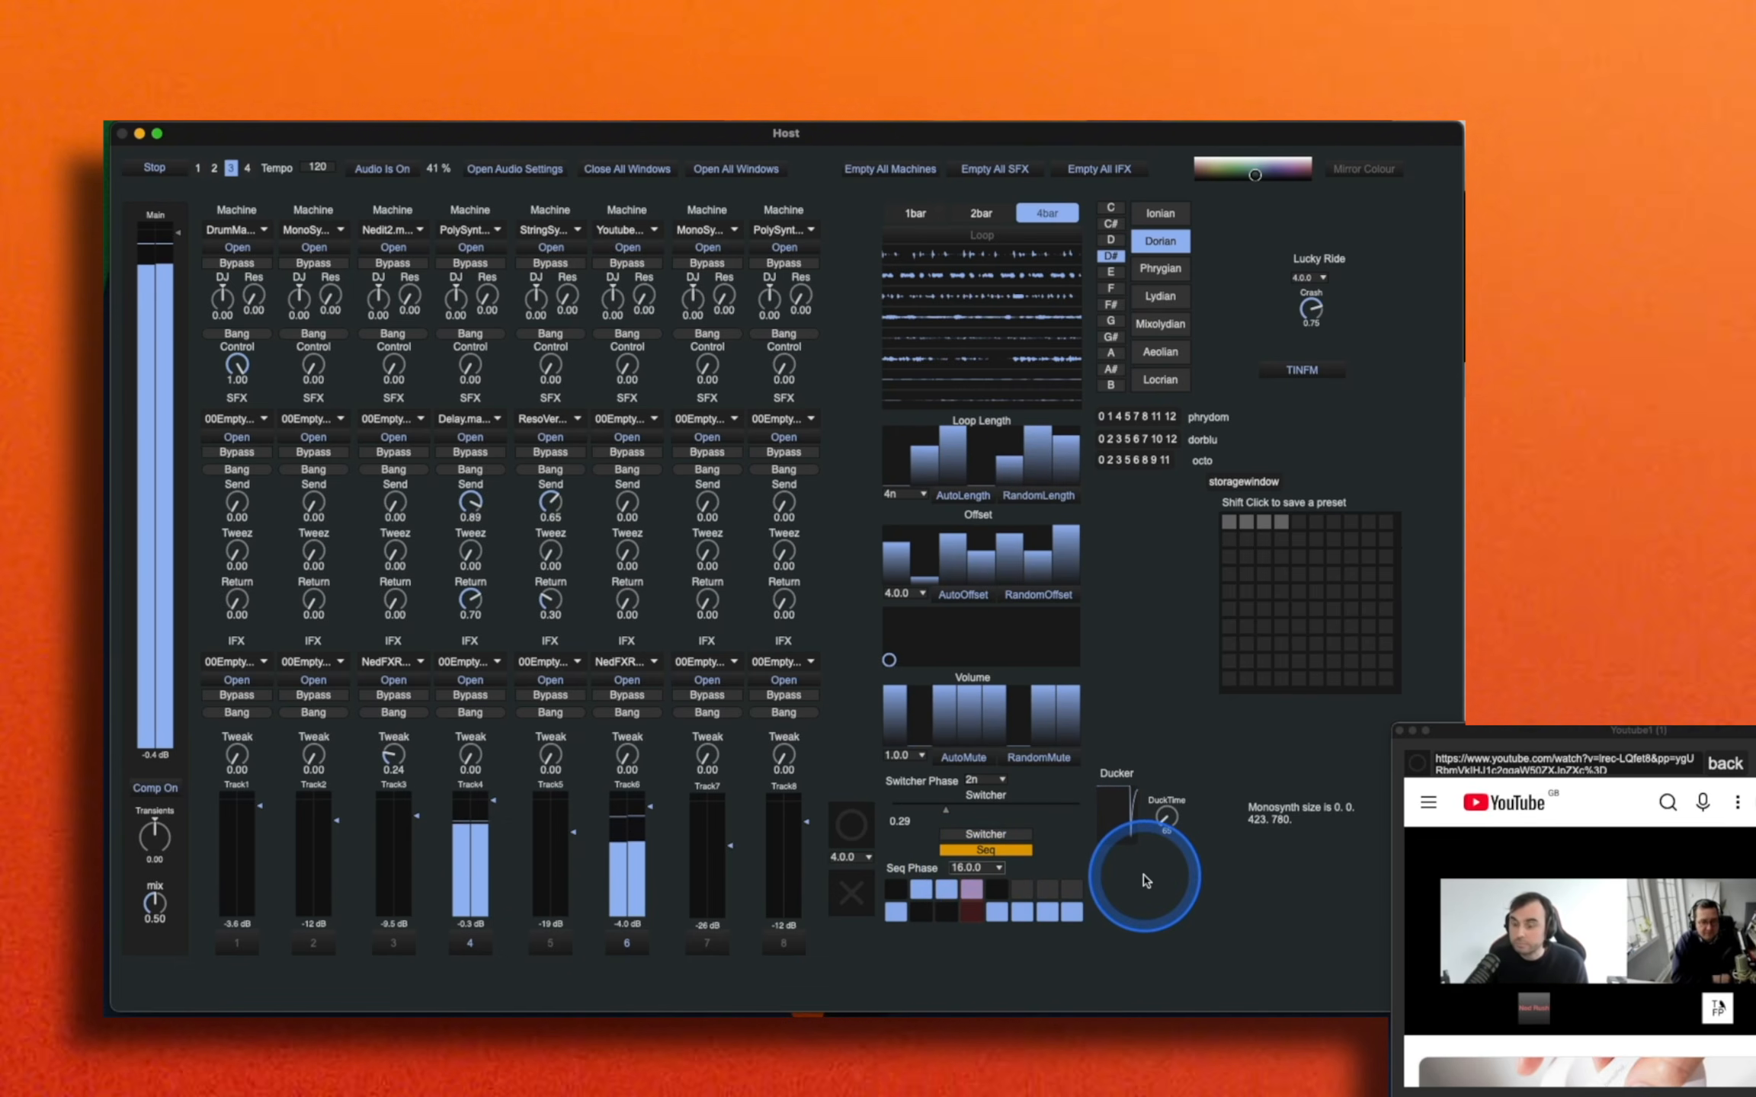
{"action": "left_click", "coordinate": [1063, 896]}
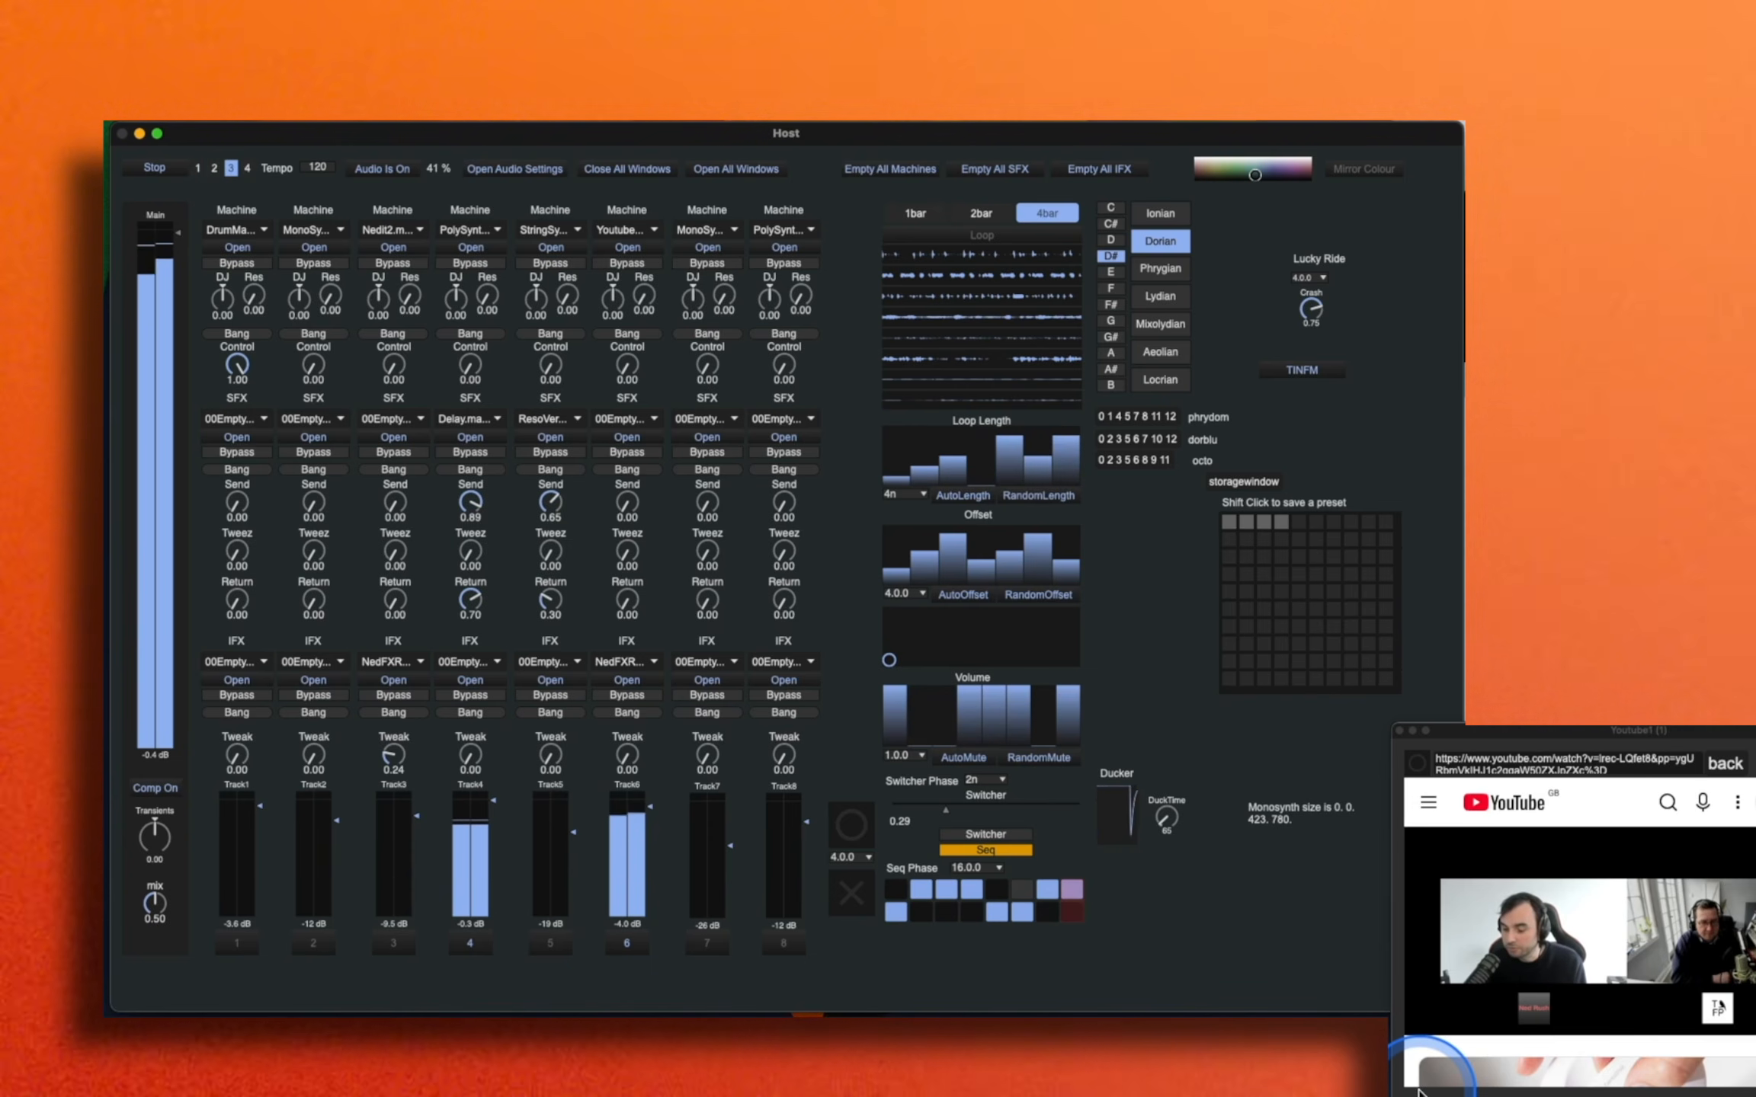
Step: With track 1's drum machine open, change the live/loop mode to Switcher and set the Lucky Ride Crash to 0.00
{"action": "left_click", "coordinate": [471, 400]}
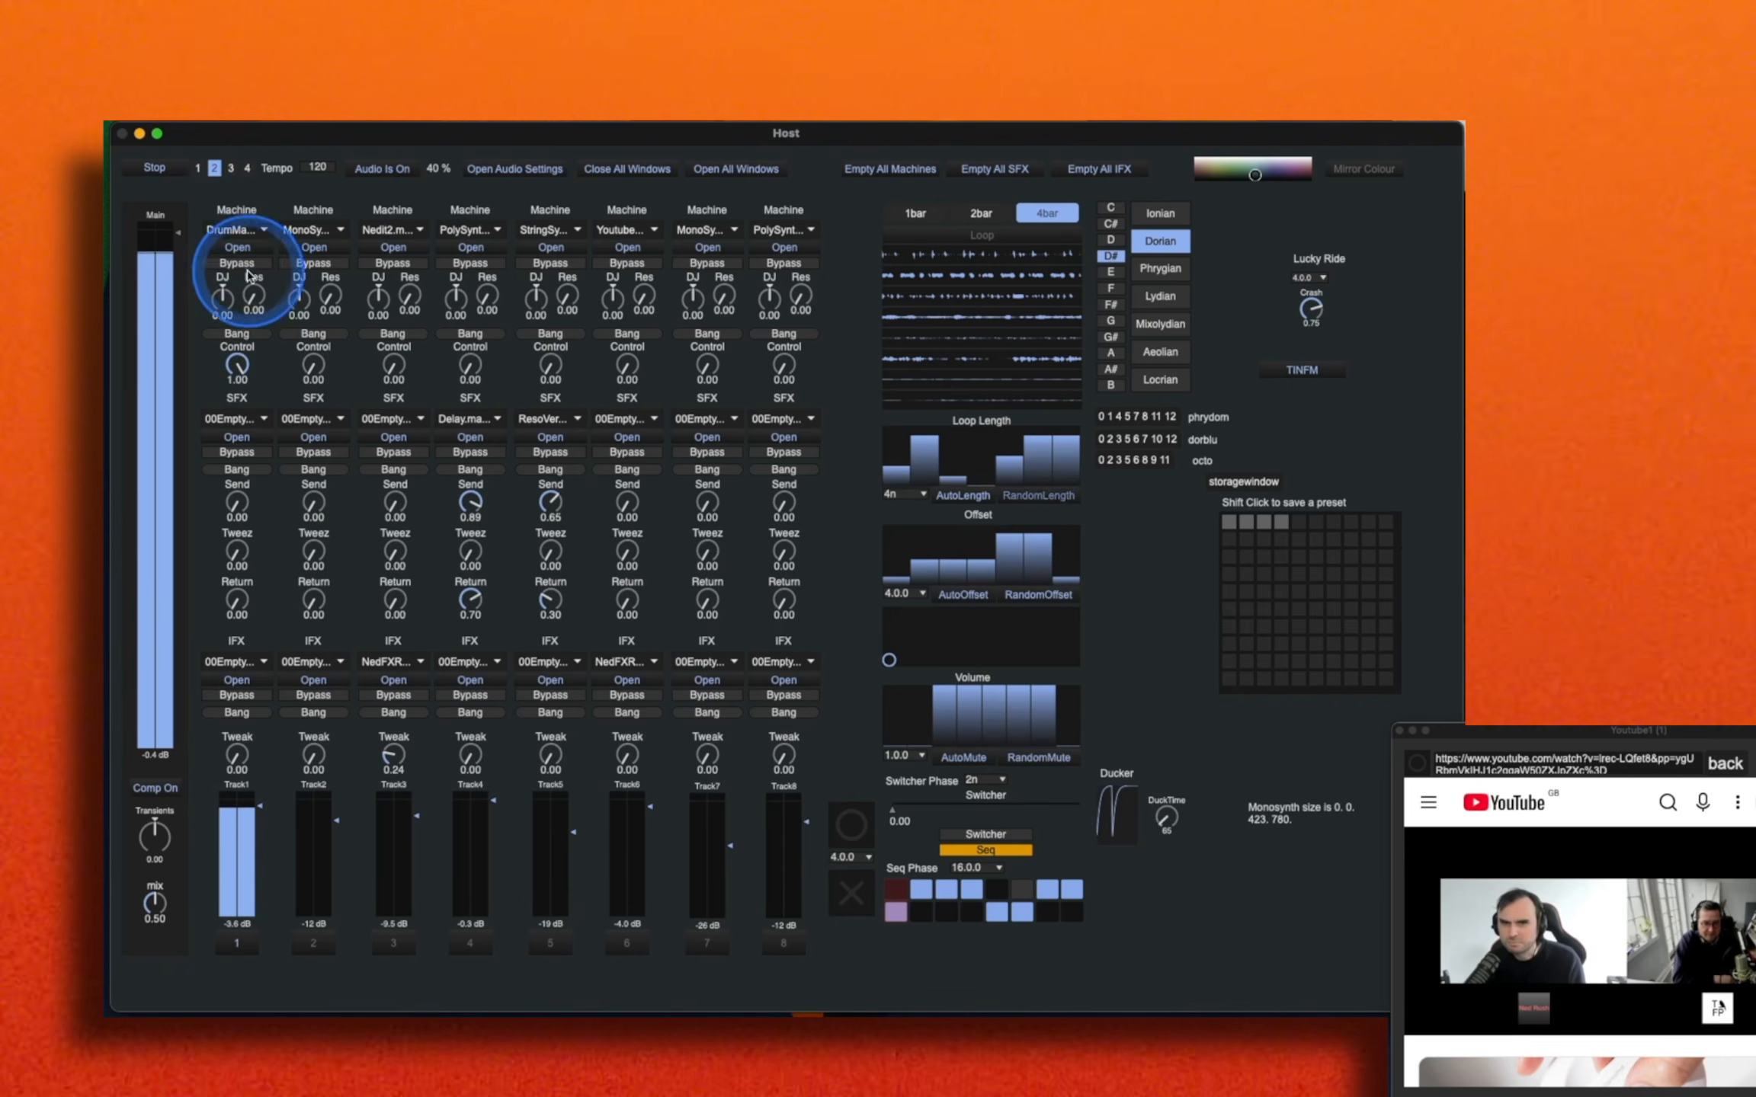
{"action": "left_click", "coordinate": [237, 249]}
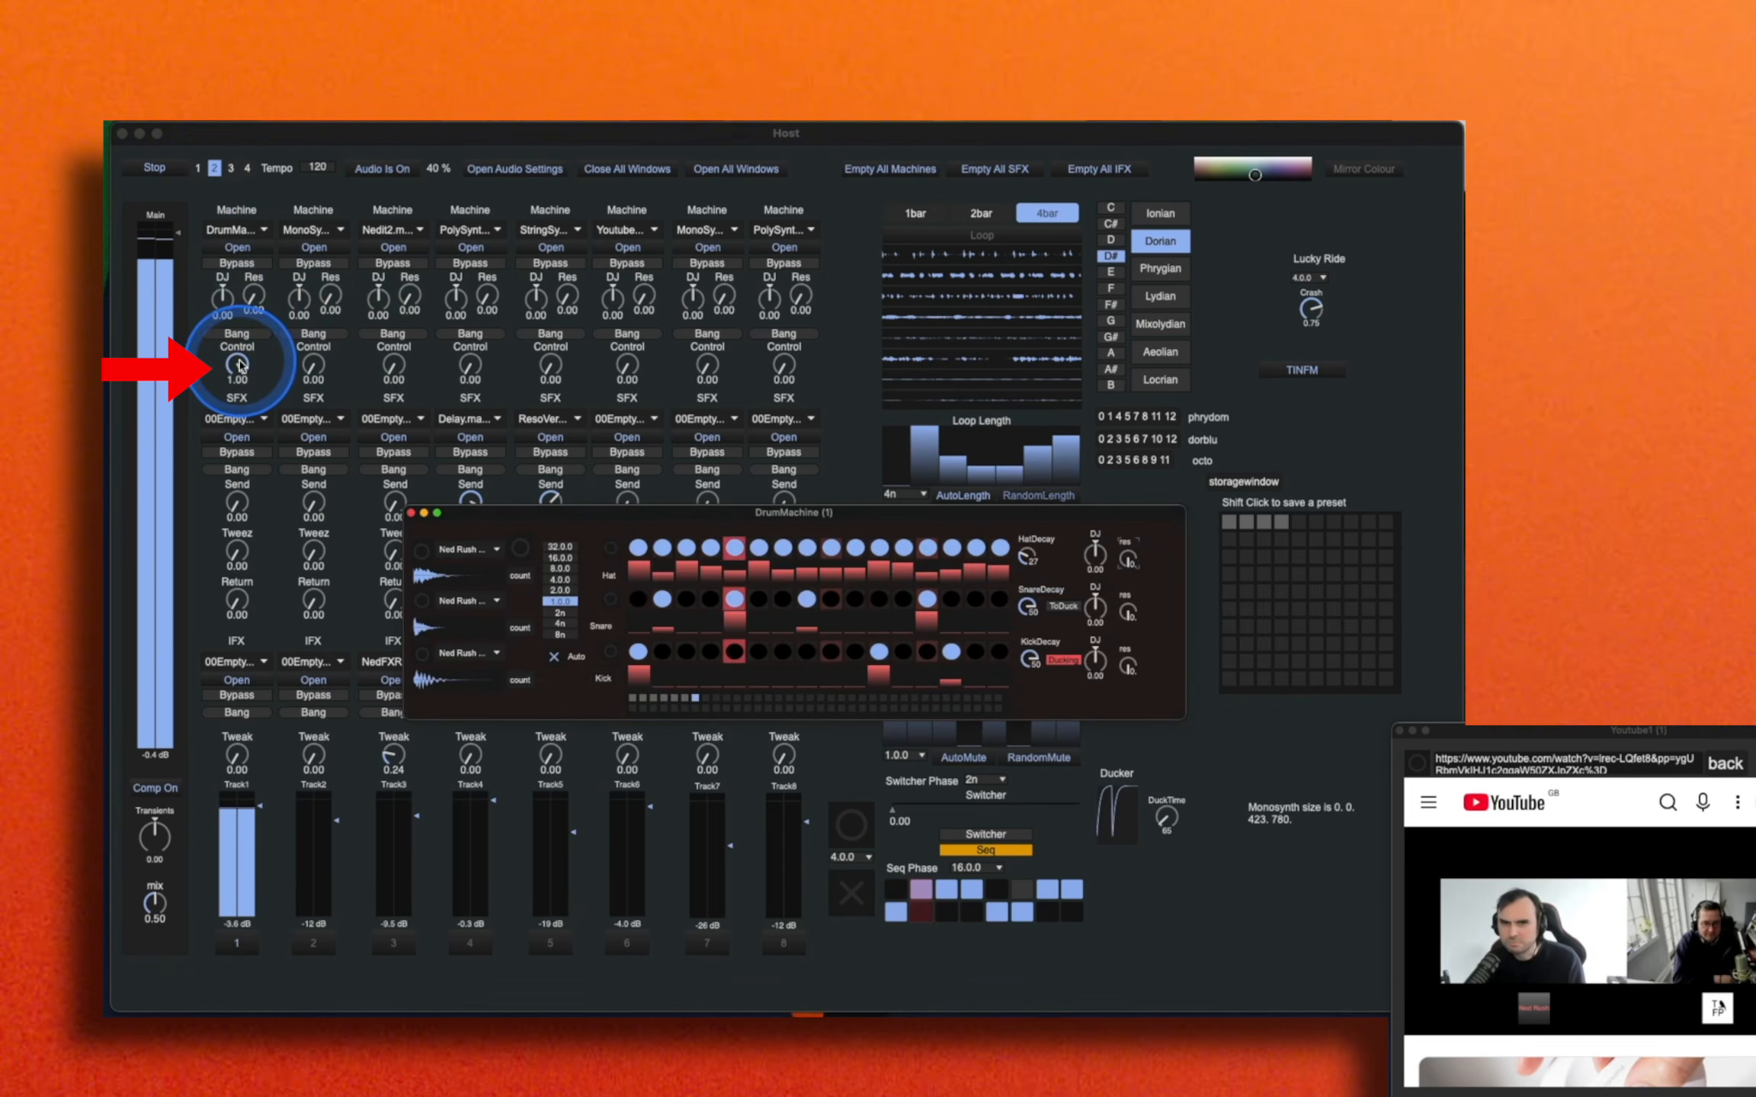
{"action": "left_click", "coordinate": [983, 835]}
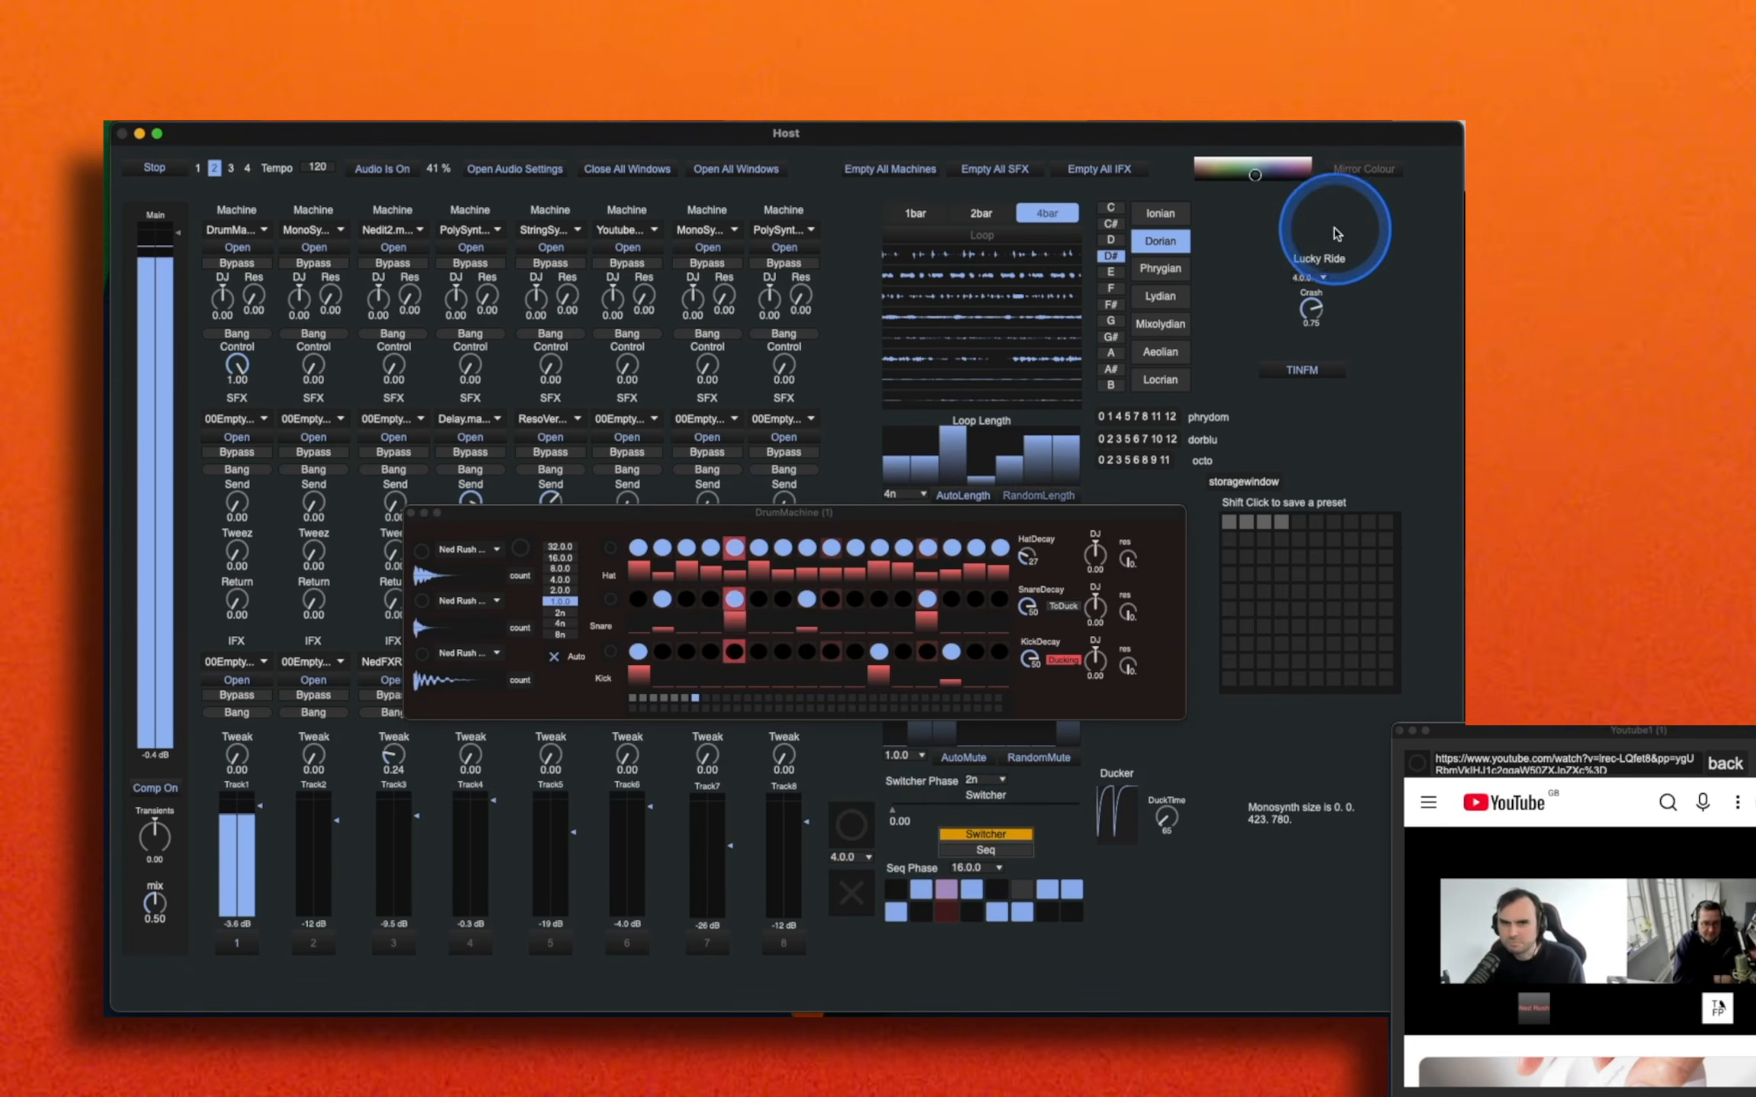
{"action": "left_click_drag", "start_coordinate": [1314, 308], "coordinate": [1313, 366]}
Step: Sweep the Control knobs of the drum machine and MonoSynth on tracks 1 and 2, returning them to 1.00 and 0.00
{"action": "left_click_drag", "start_coordinate": [234, 367], "coordinate": [249, 427]}
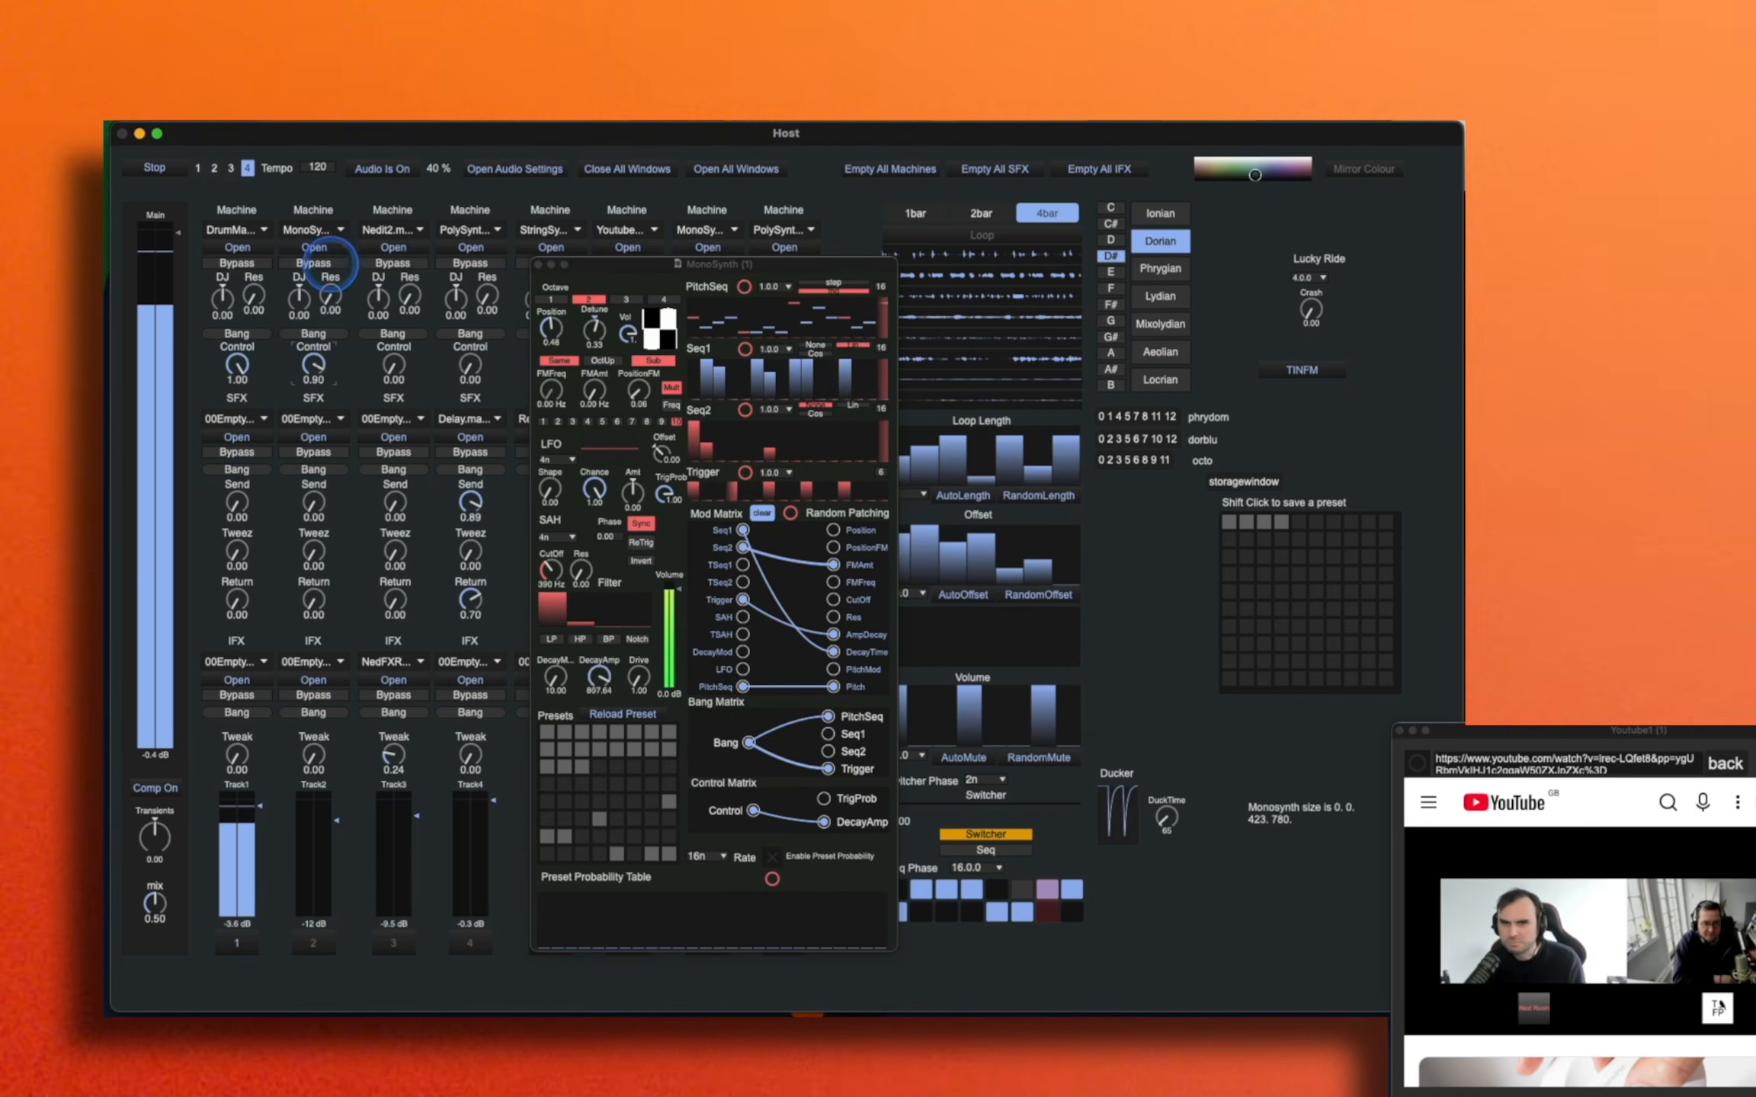
{"action": "left_click_drag", "start_coordinate": [330, 264], "coordinate": [334, 390]}
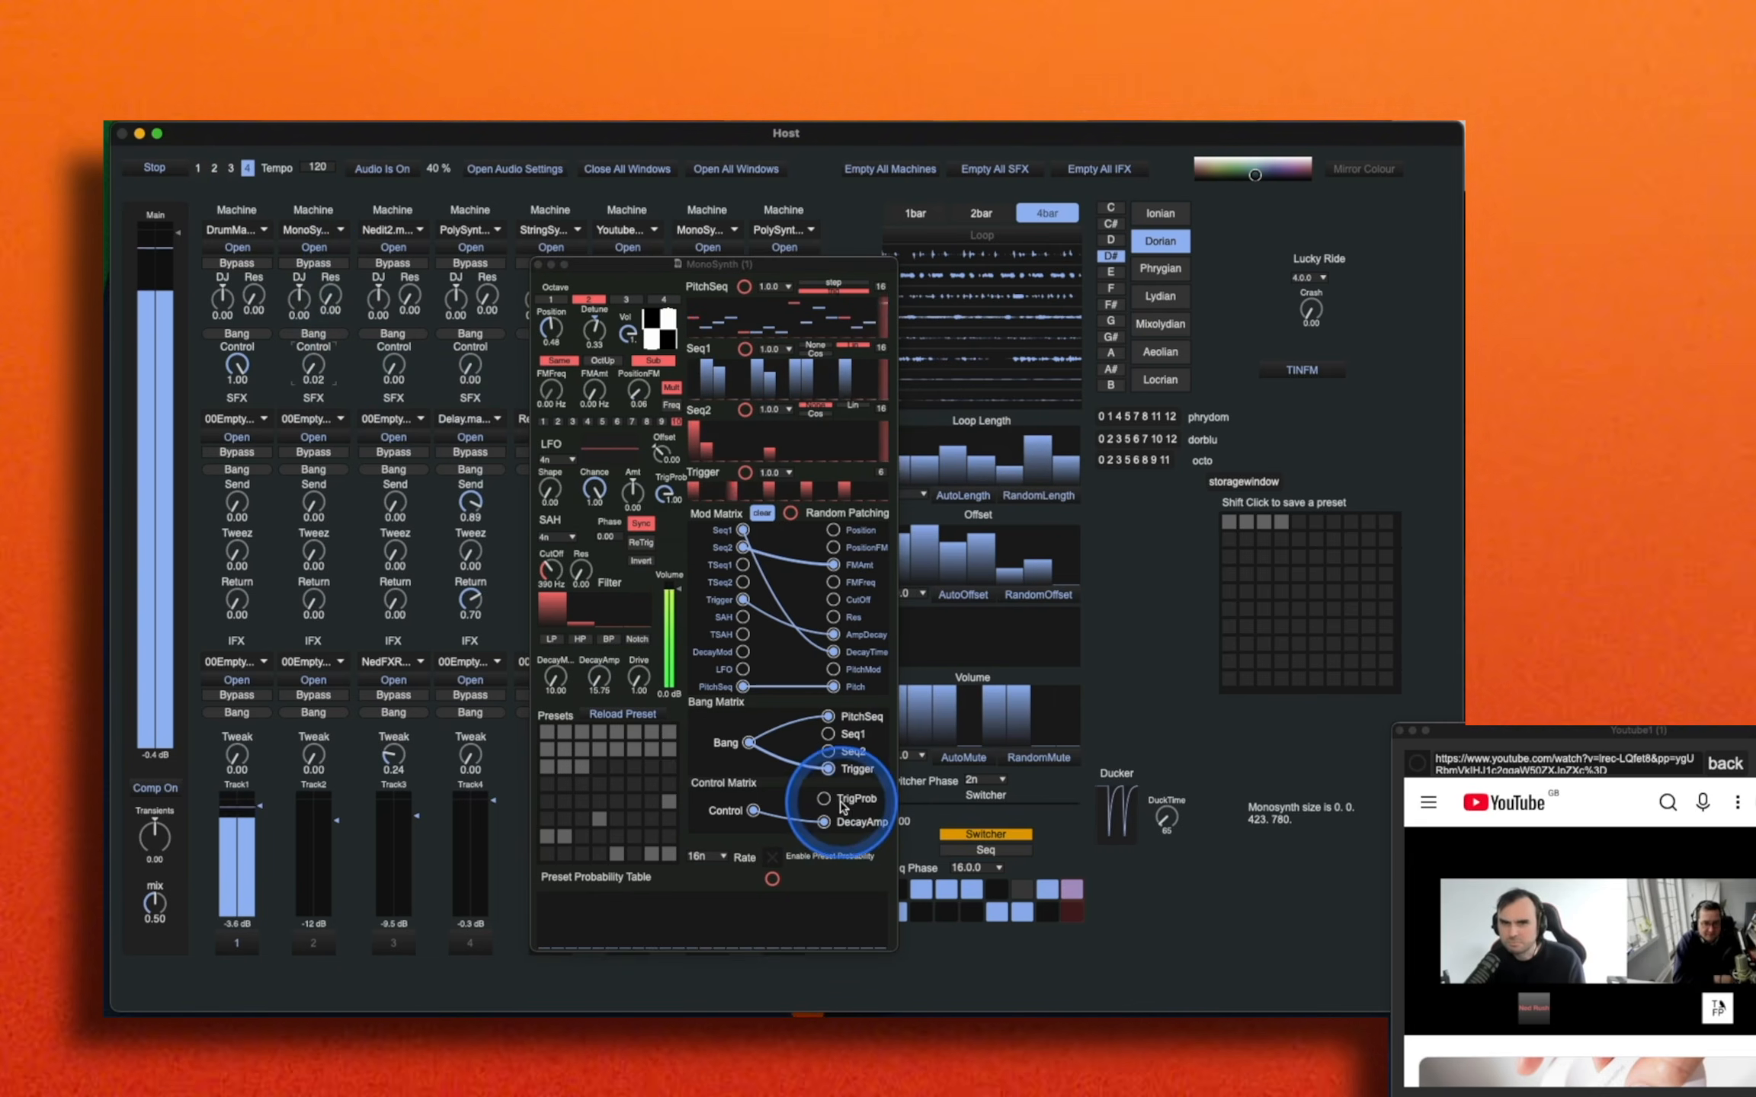
{"action": "mouse_move", "coordinate": [320, 373]}
{"action": "left_mouse_down"}
{"action": "mouse_move", "coordinate": [358, 178]}
{"action": "mouse_move", "coordinate": [342, 333]}
{"action": "mouse_move", "coordinate": [348, 317]}
{"action": "mouse_move", "coordinate": [549, 282]}
{"action": "mouse_move", "coordinate": [188, 353]}
{"action": "mouse_move", "coordinate": [314, 378]}
{"action": "left_mouse_up"}
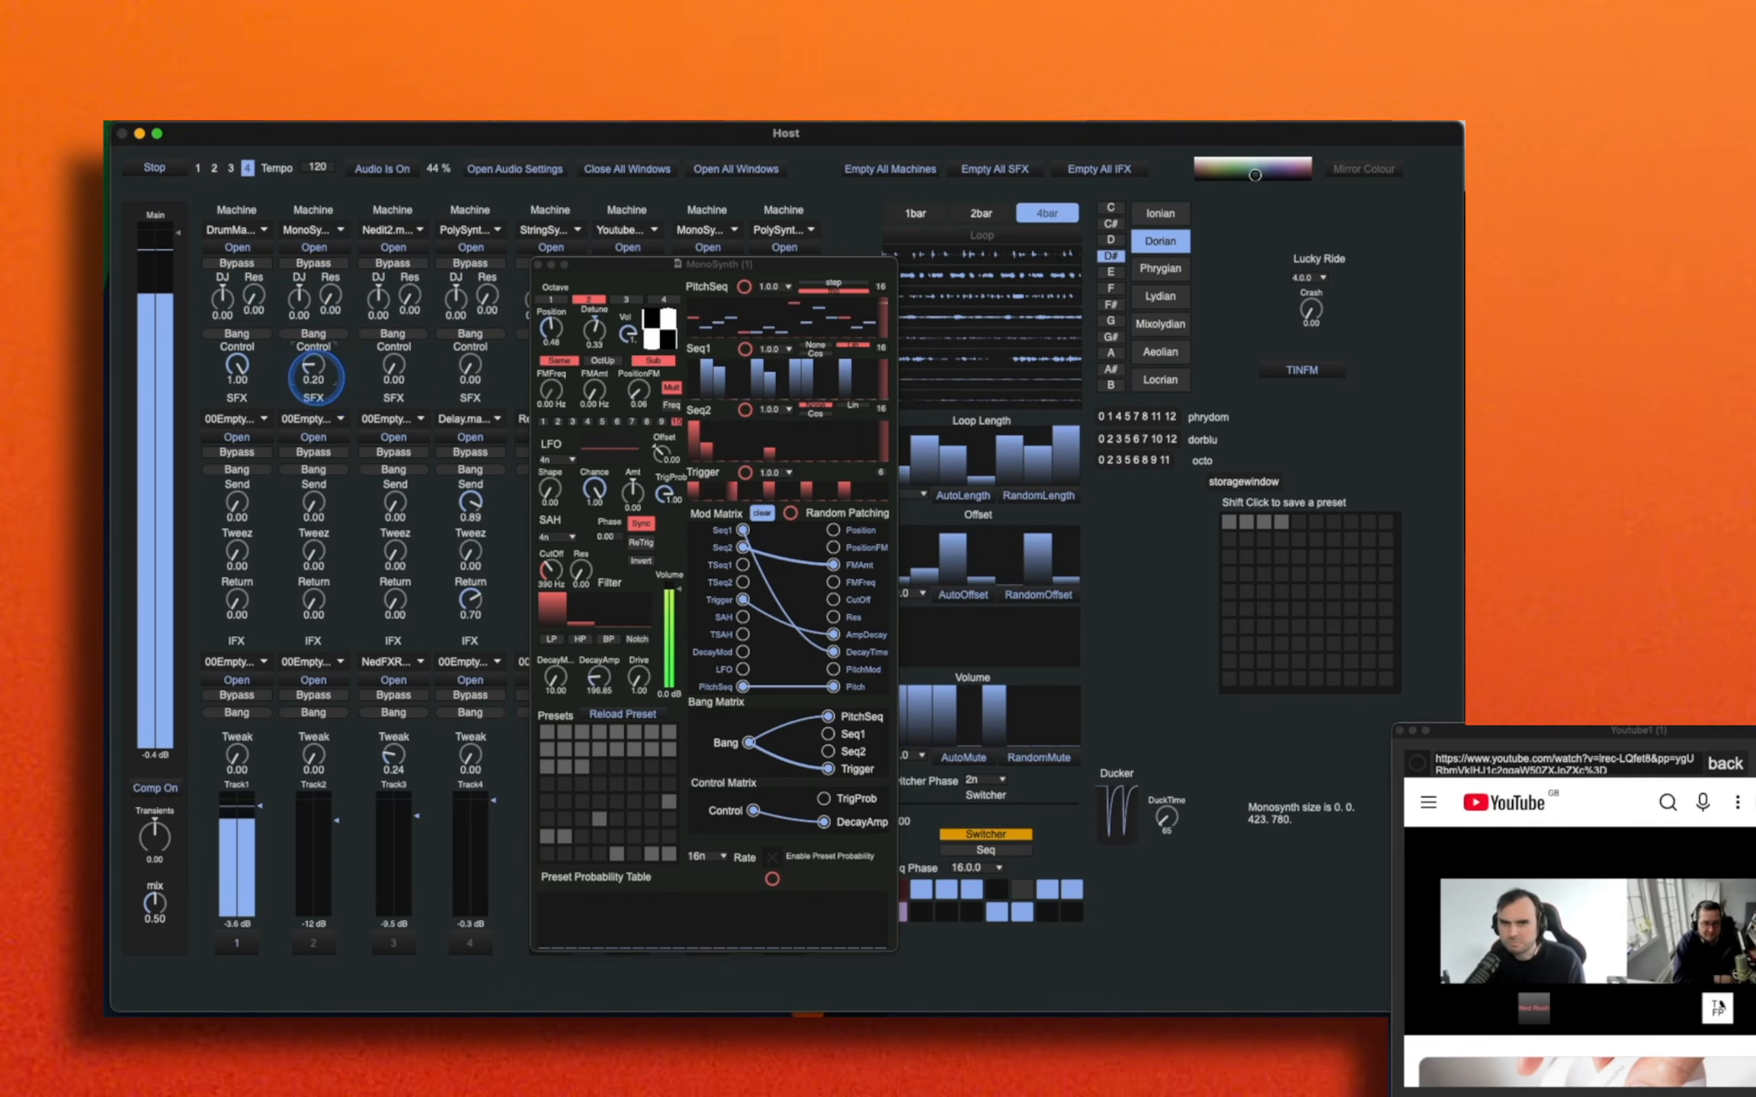
Step: Open the machines on tracks 3, 4 and 5 and set their Control knobs to 0.31, 0.25 and 0.69
{"action": "left_click", "coordinate": [393, 247]}
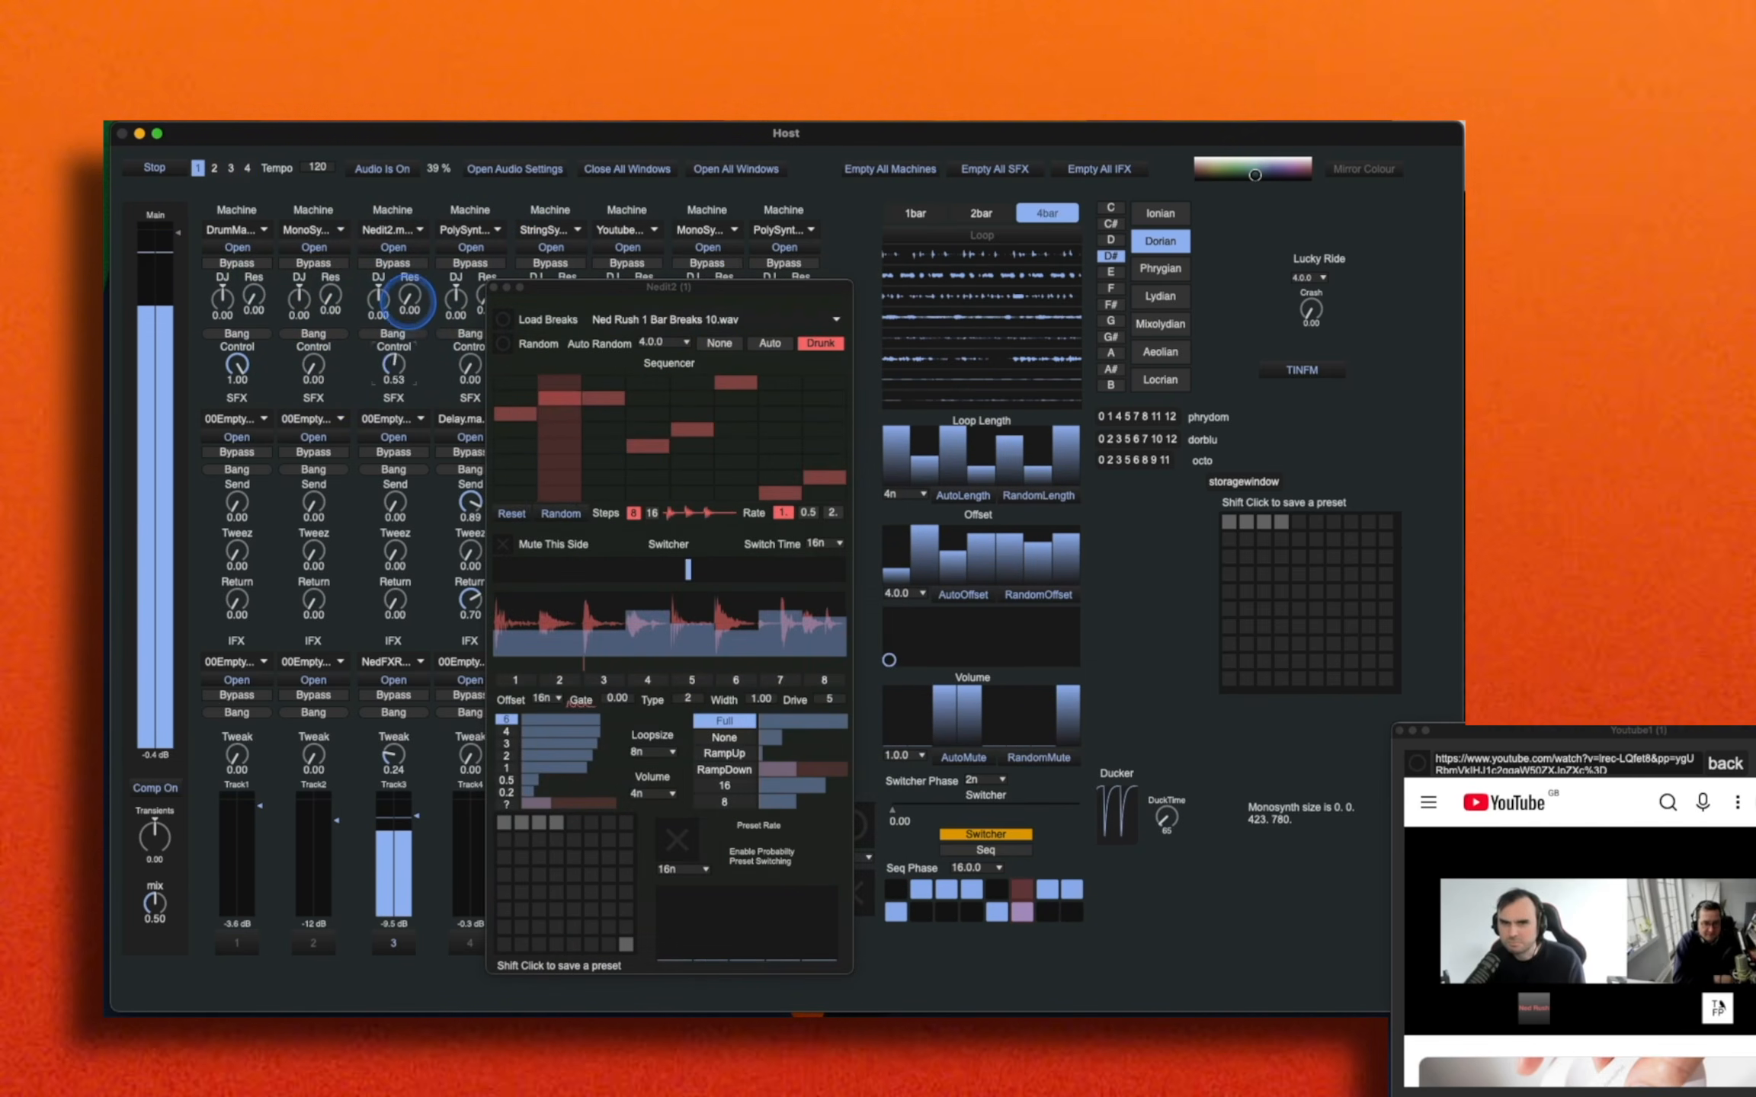
{"action": "left_click_drag", "start_coordinate": [423, 263], "coordinate": [419, 395]}
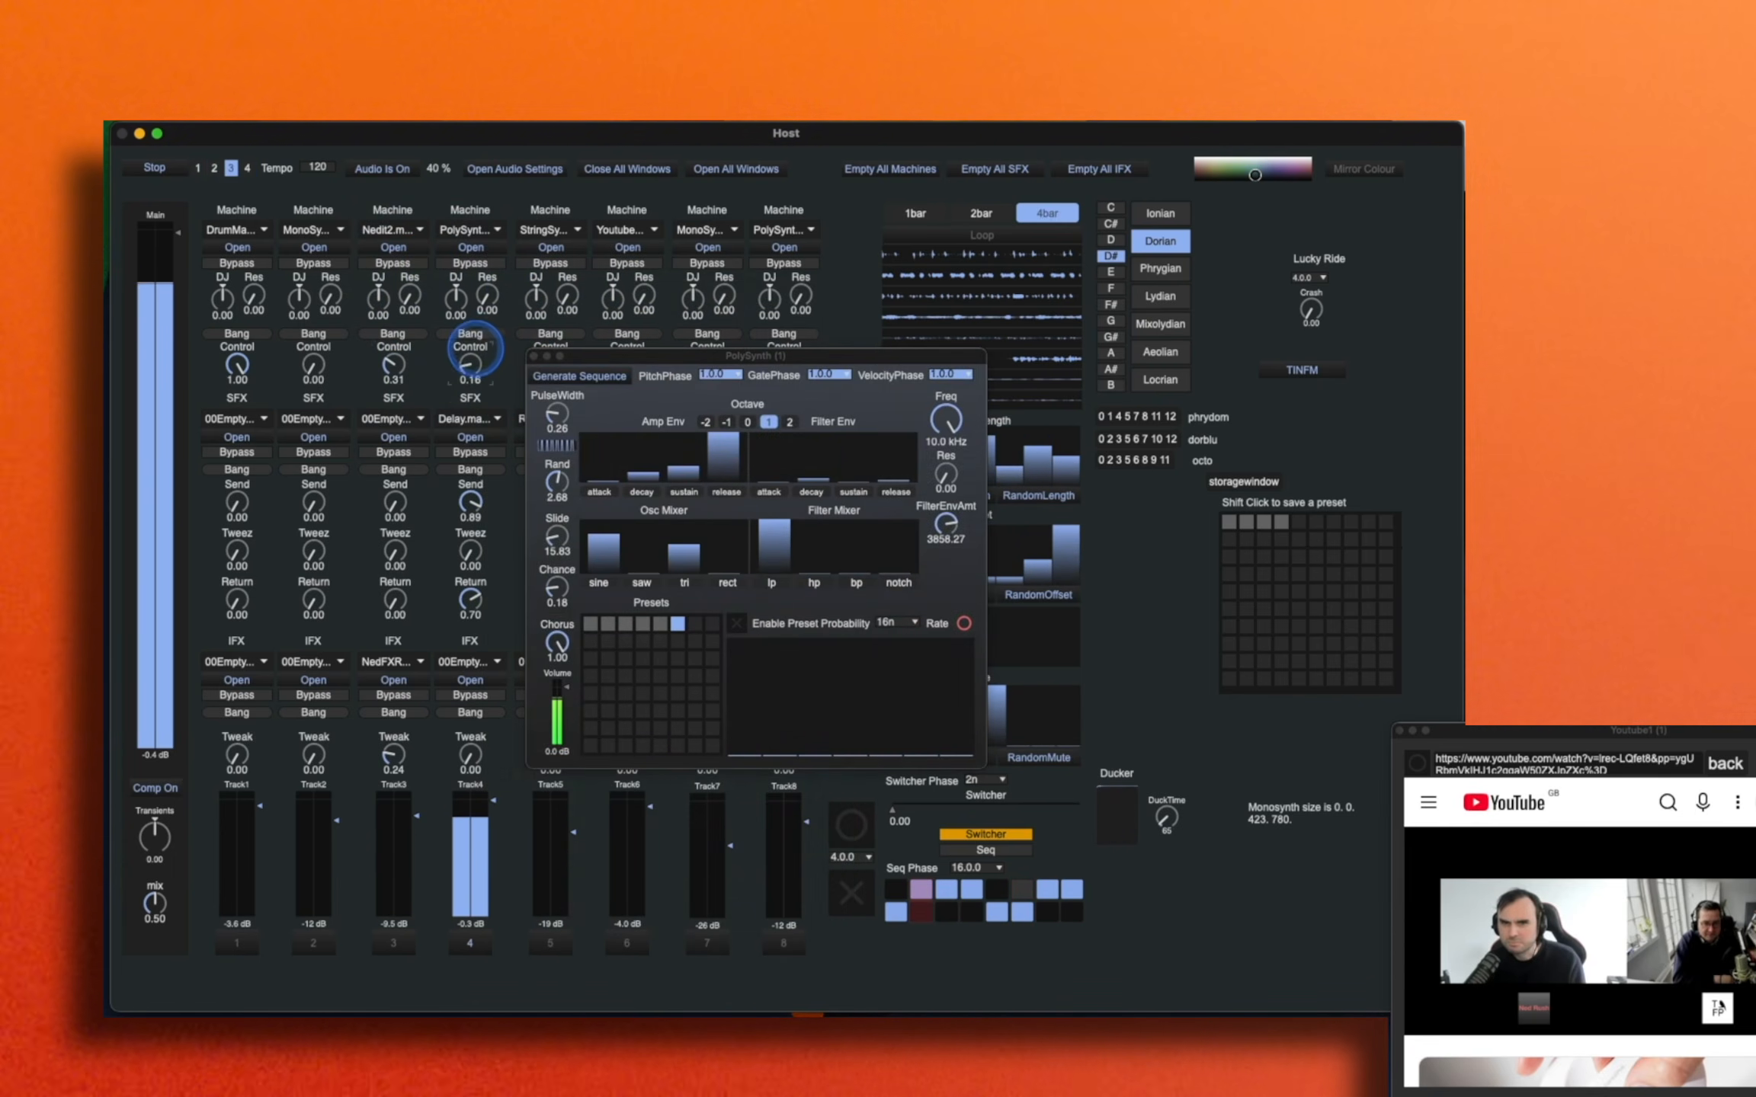
{"action": "left_click_drag", "start_coordinate": [473, 349], "coordinate": [487, 271]}
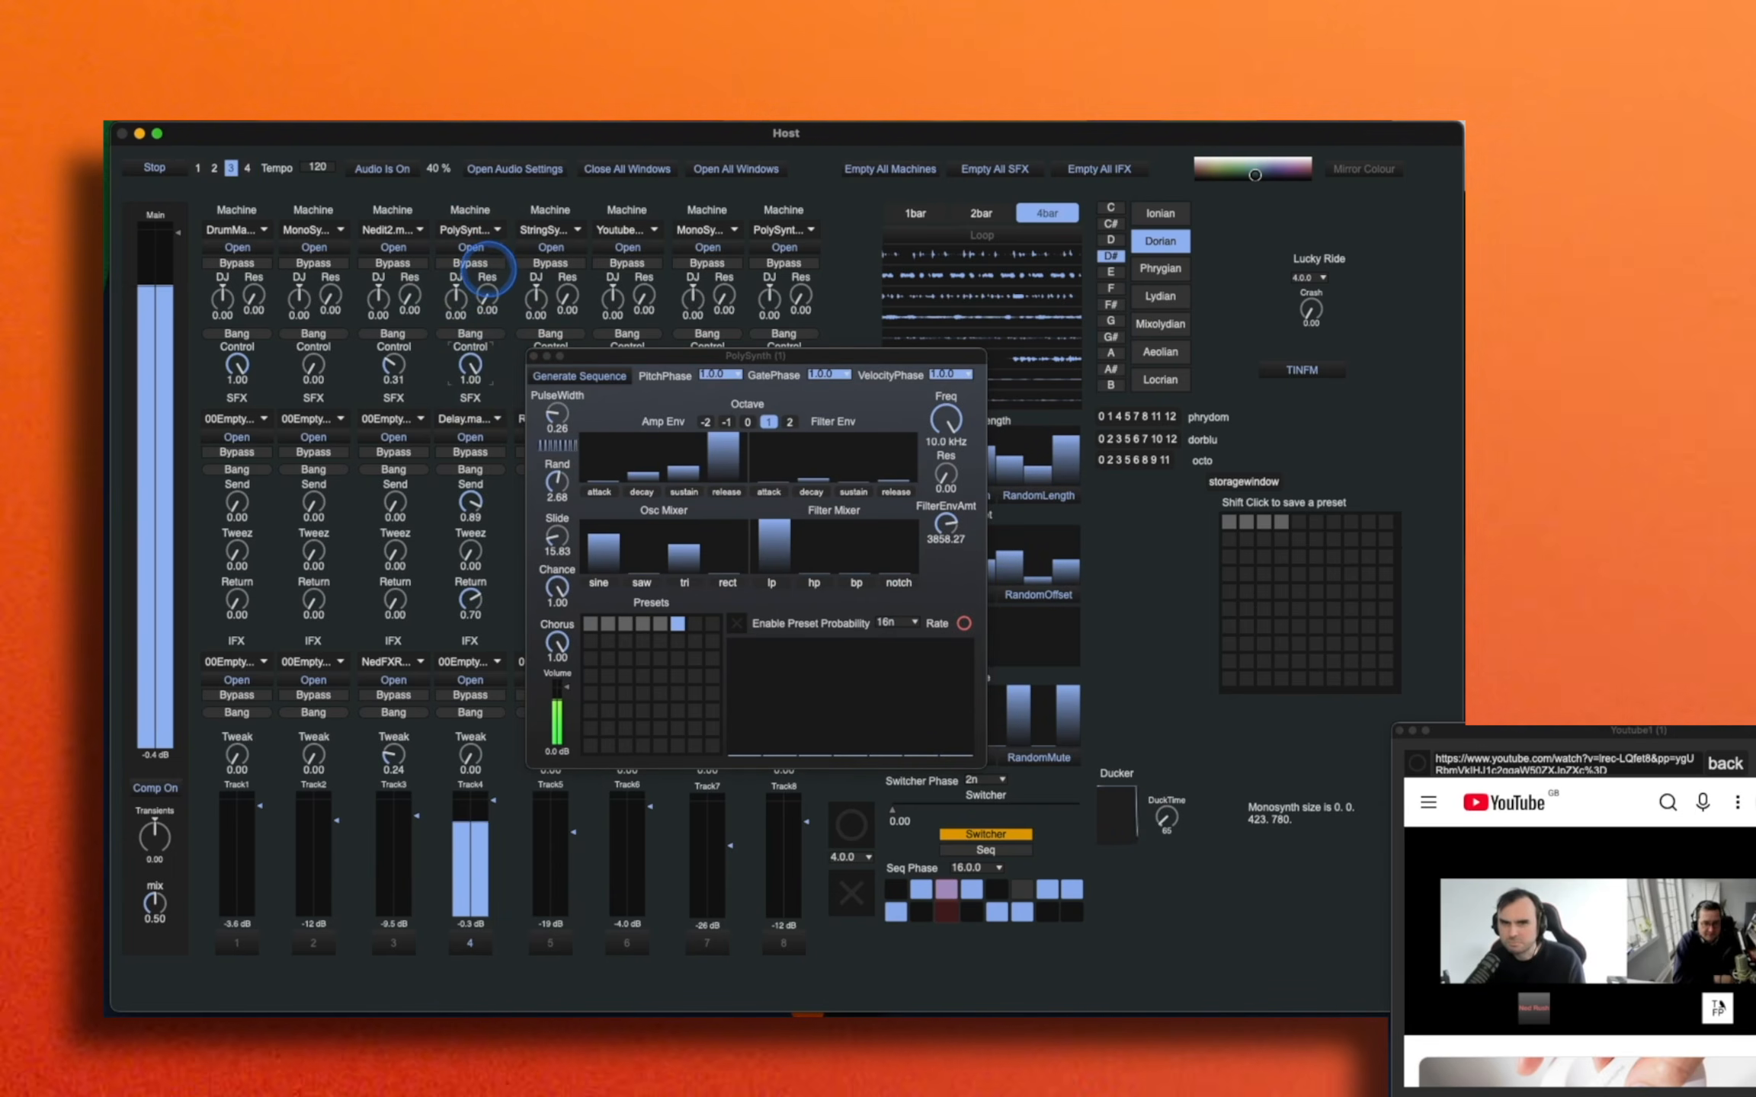
{"action": "left_click_drag", "start_coordinate": [570, 287], "coordinate": [574, 292]}
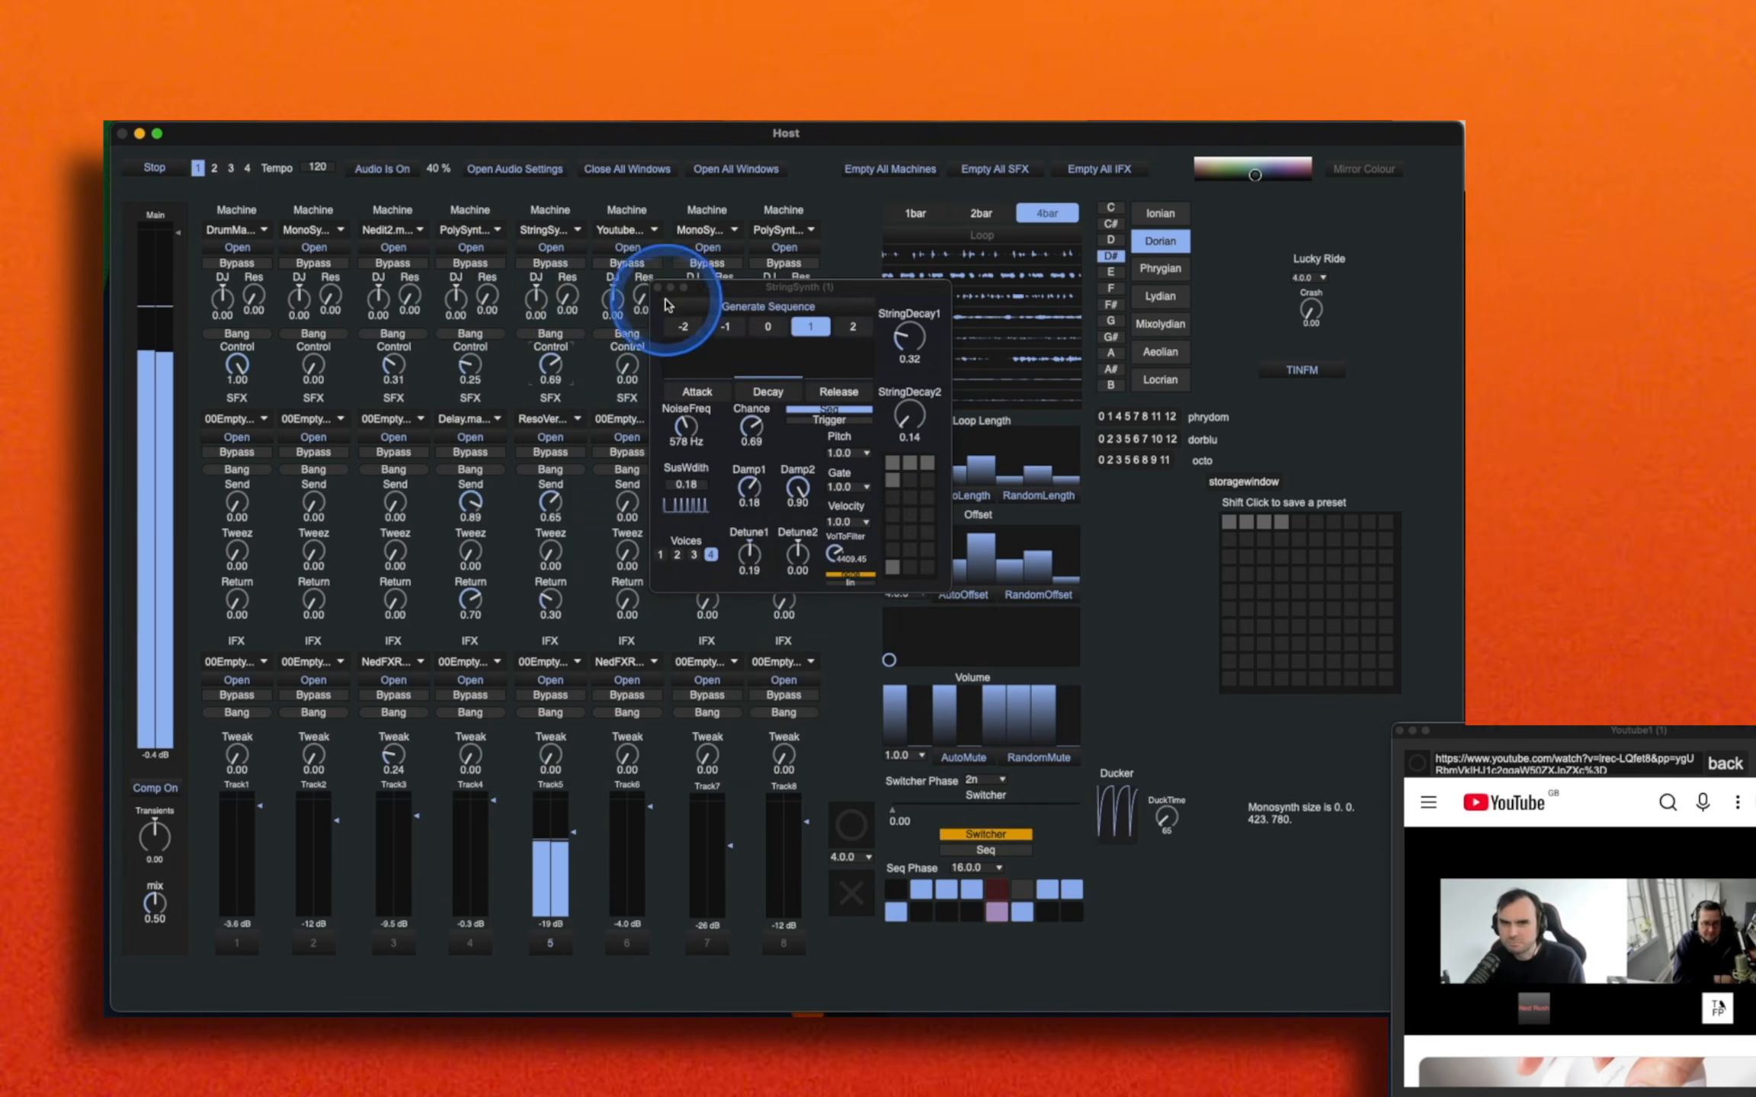
{"action": "left_click", "coordinate": [663, 287]}
Step: Turn on automatic track mute randomization at a 4.0.0 rate and keep the Switcher at 0.00
{"action": "left_click", "coordinate": [851, 889]}
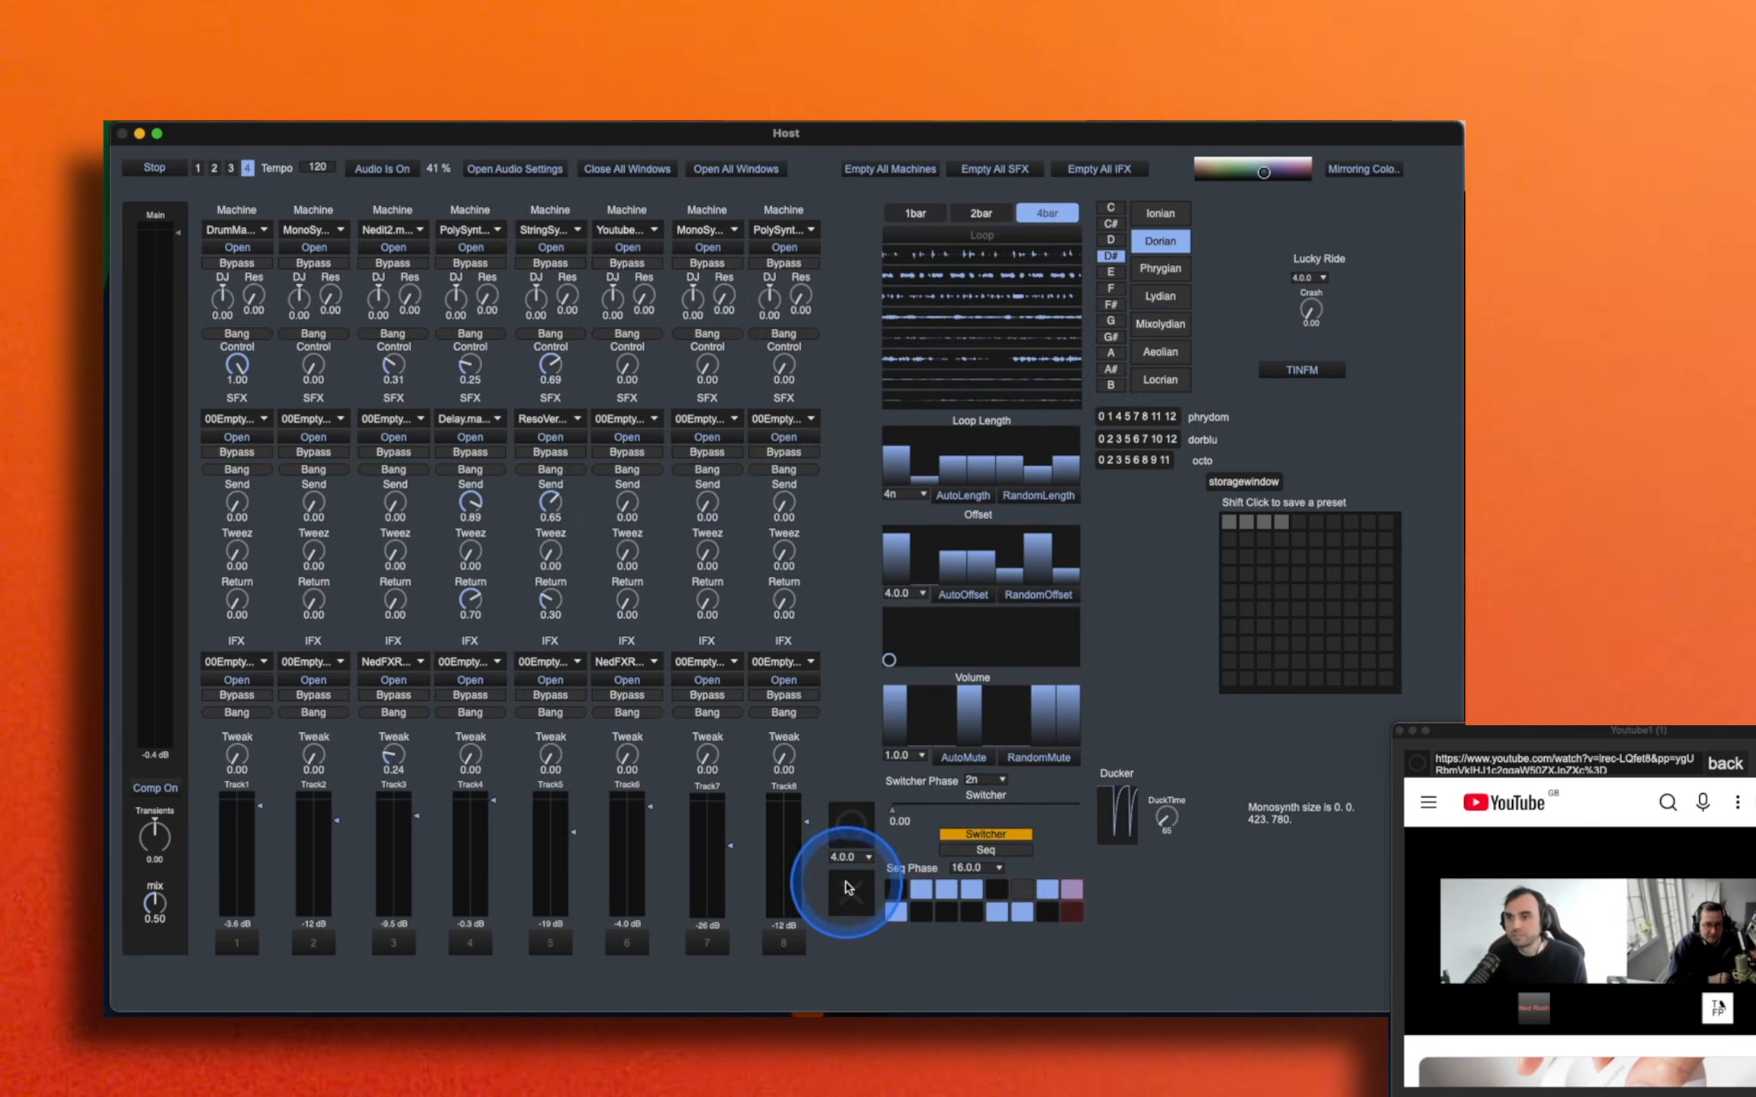
{"action": "left_click", "coordinate": [852, 834]}
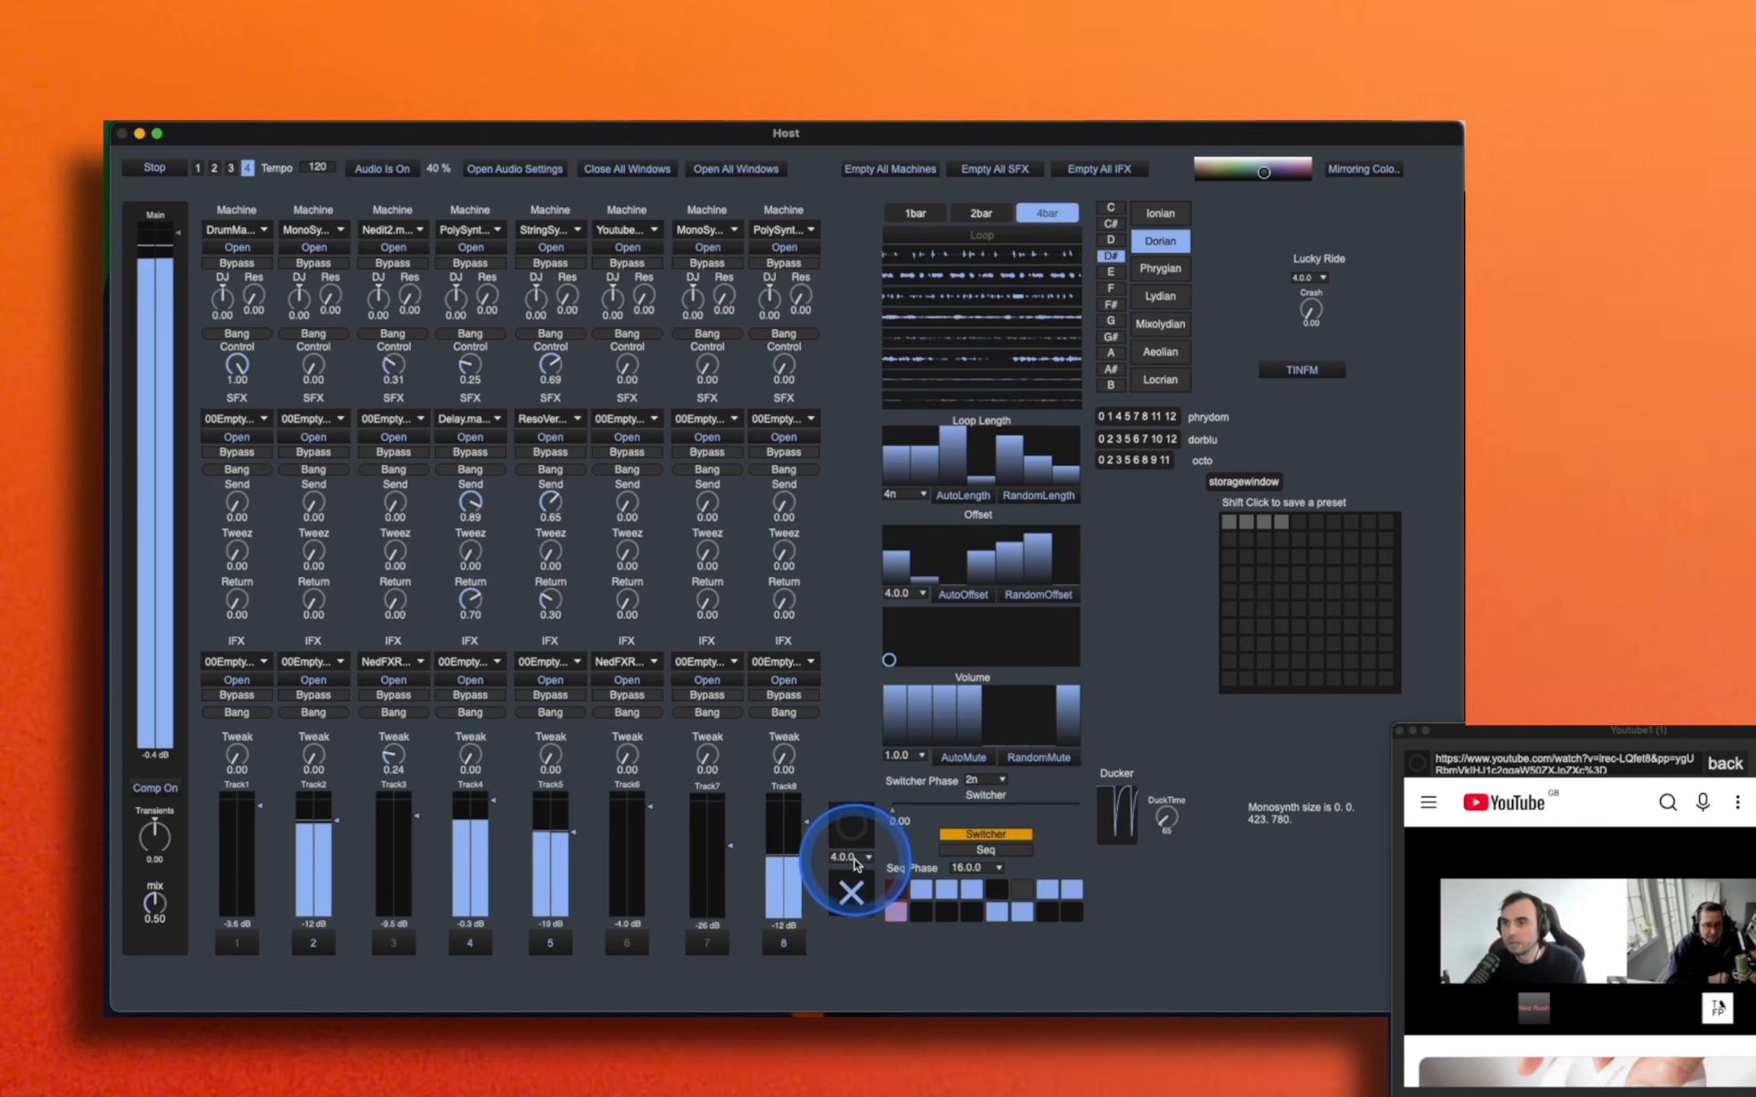
{"action": "mouse_move", "coordinate": [909, 810]}
{"action": "left_mouse_down"}
{"action": "mouse_move", "coordinate": [940, 809]}
{"action": "mouse_move", "coordinate": [888, 808]}
{"action": "left_mouse_up"}
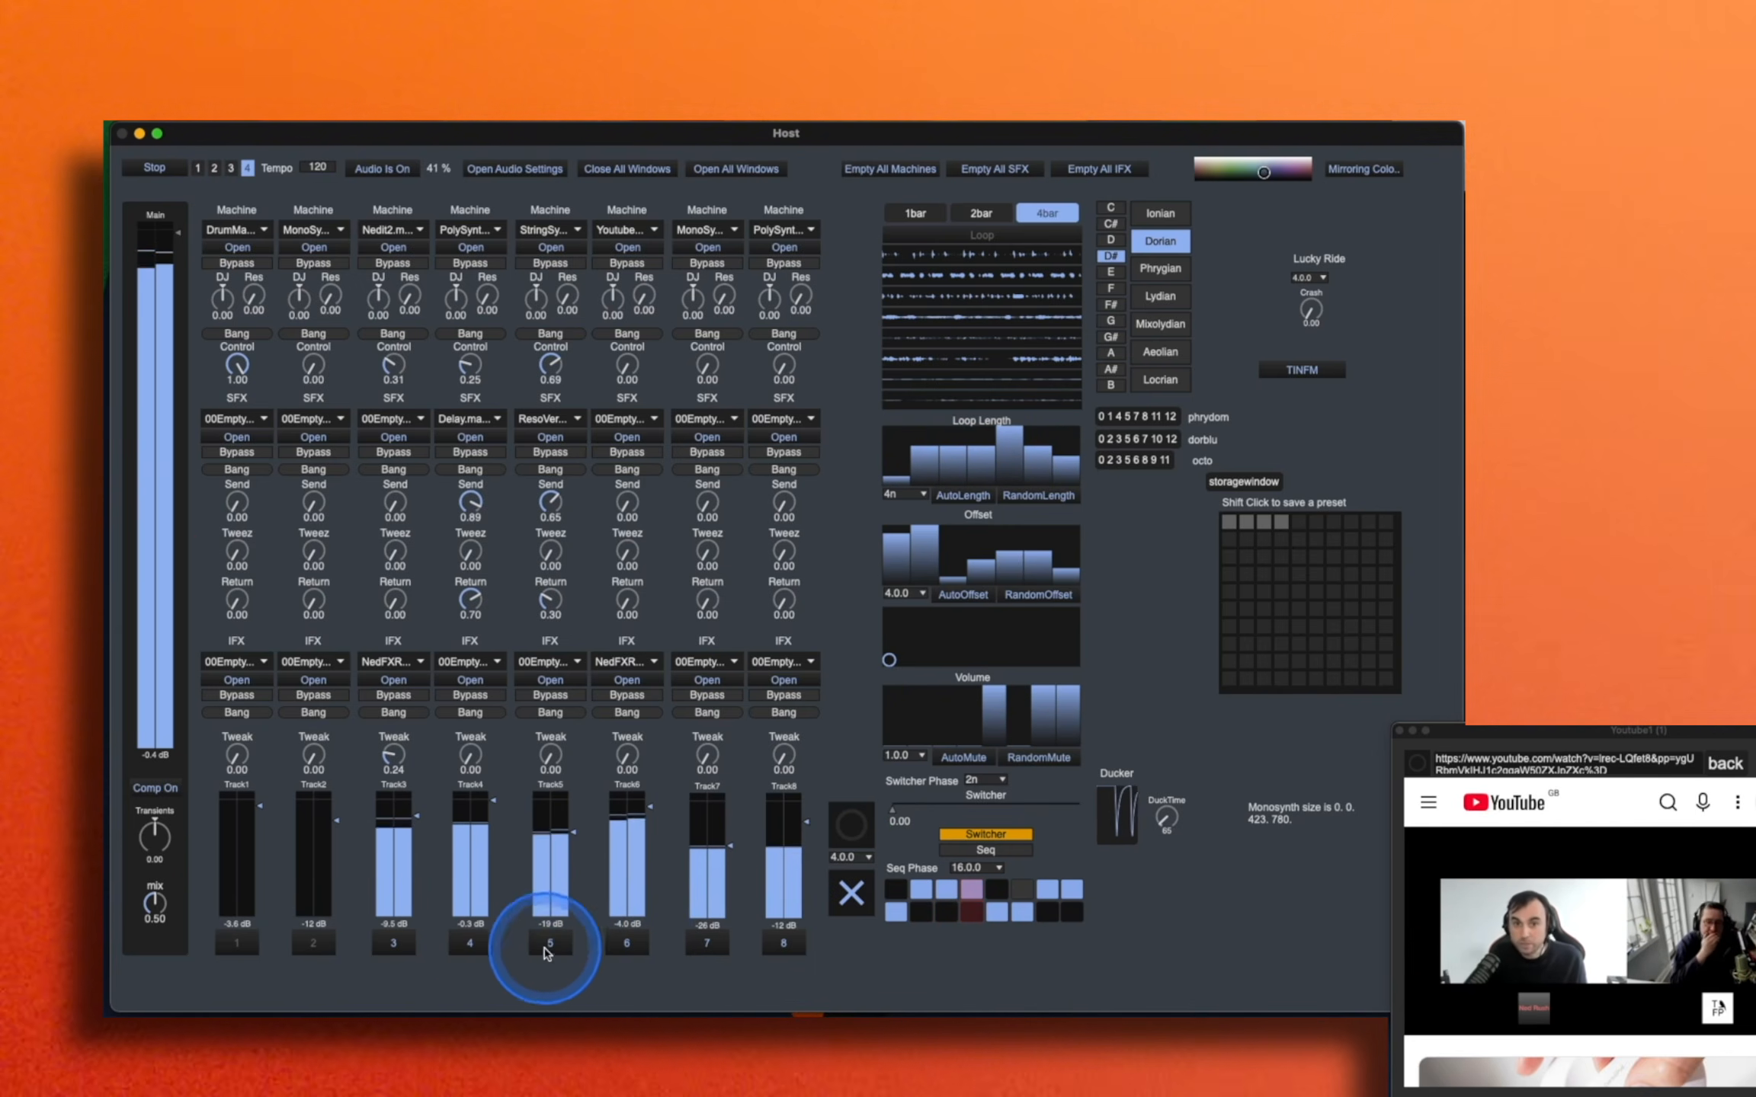
Step: Turn off automatic track mute randomization and toggle the track mutes by hand to leave only tracks 4, 6 and 8 playing
{"action": "left_click", "coordinate": [470, 945]}
{"action": "left_click", "coordinate": [848, 908]}
{"action": "left_click", "coordinate": [394, 942]}
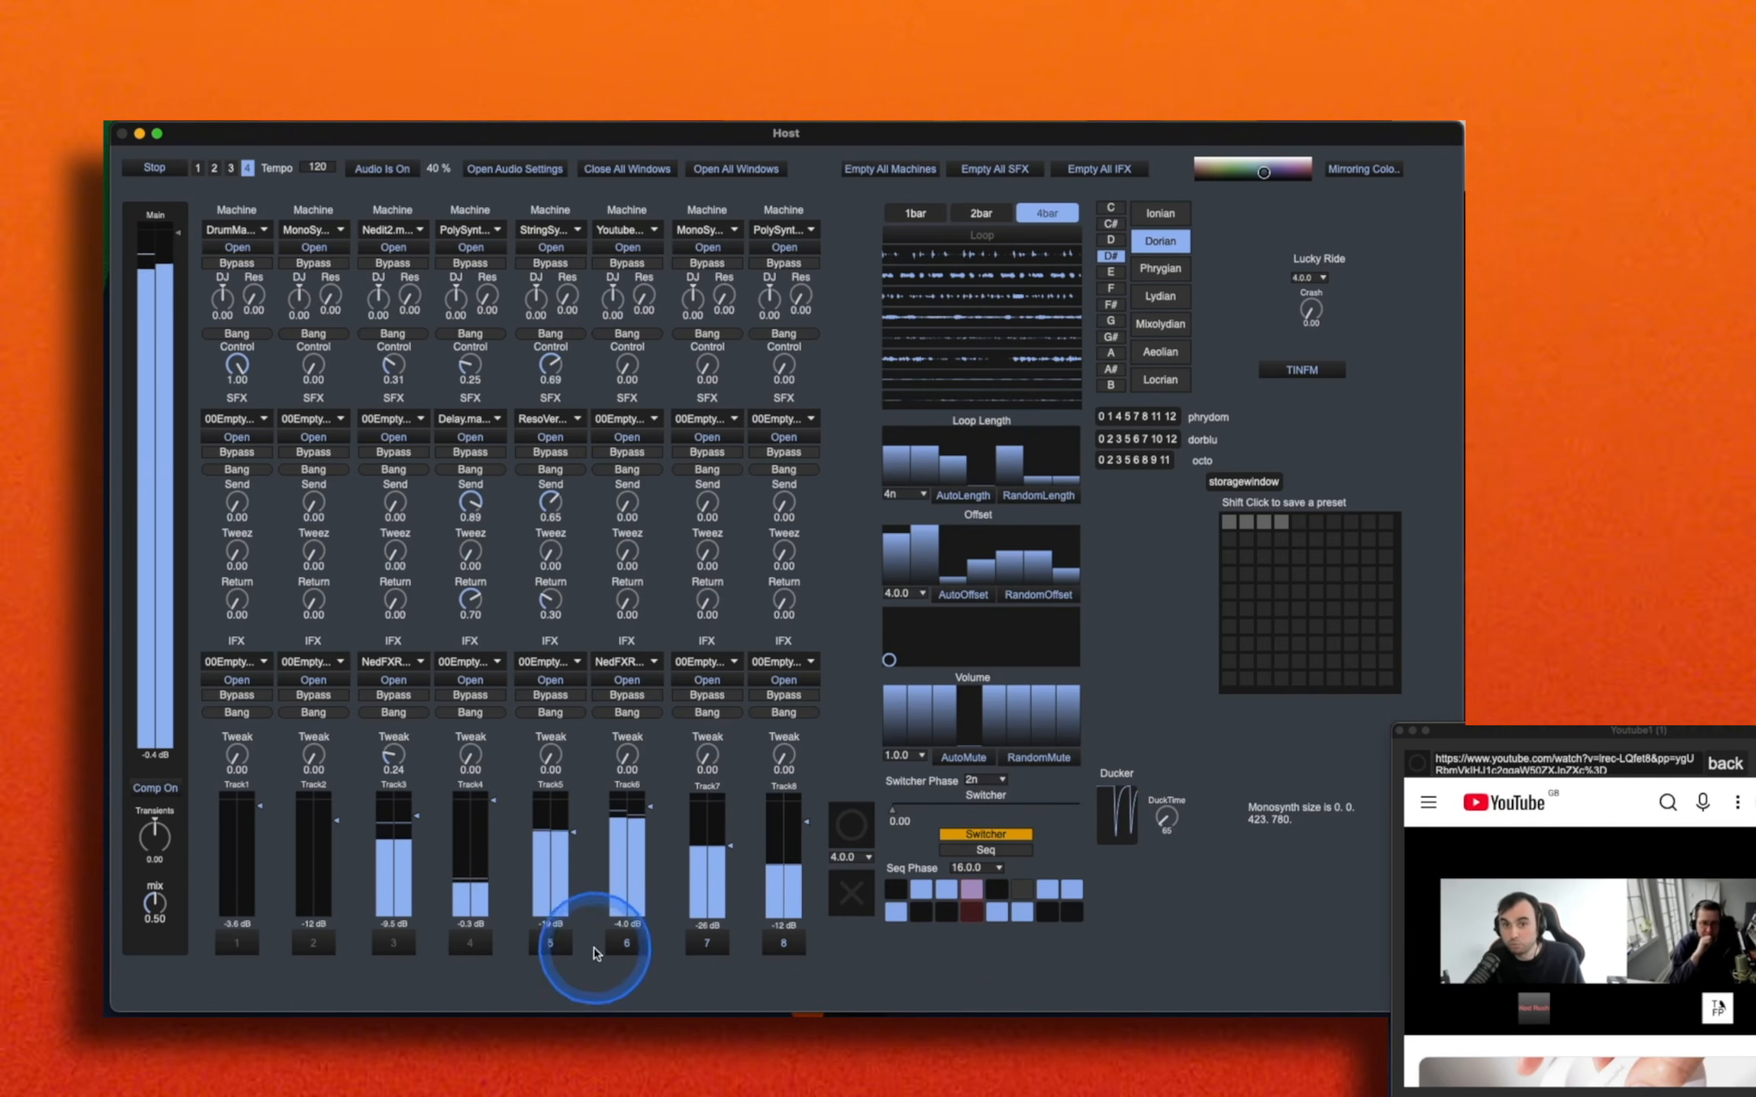
{"action": "left_click", "coordinate": [777, 951]}
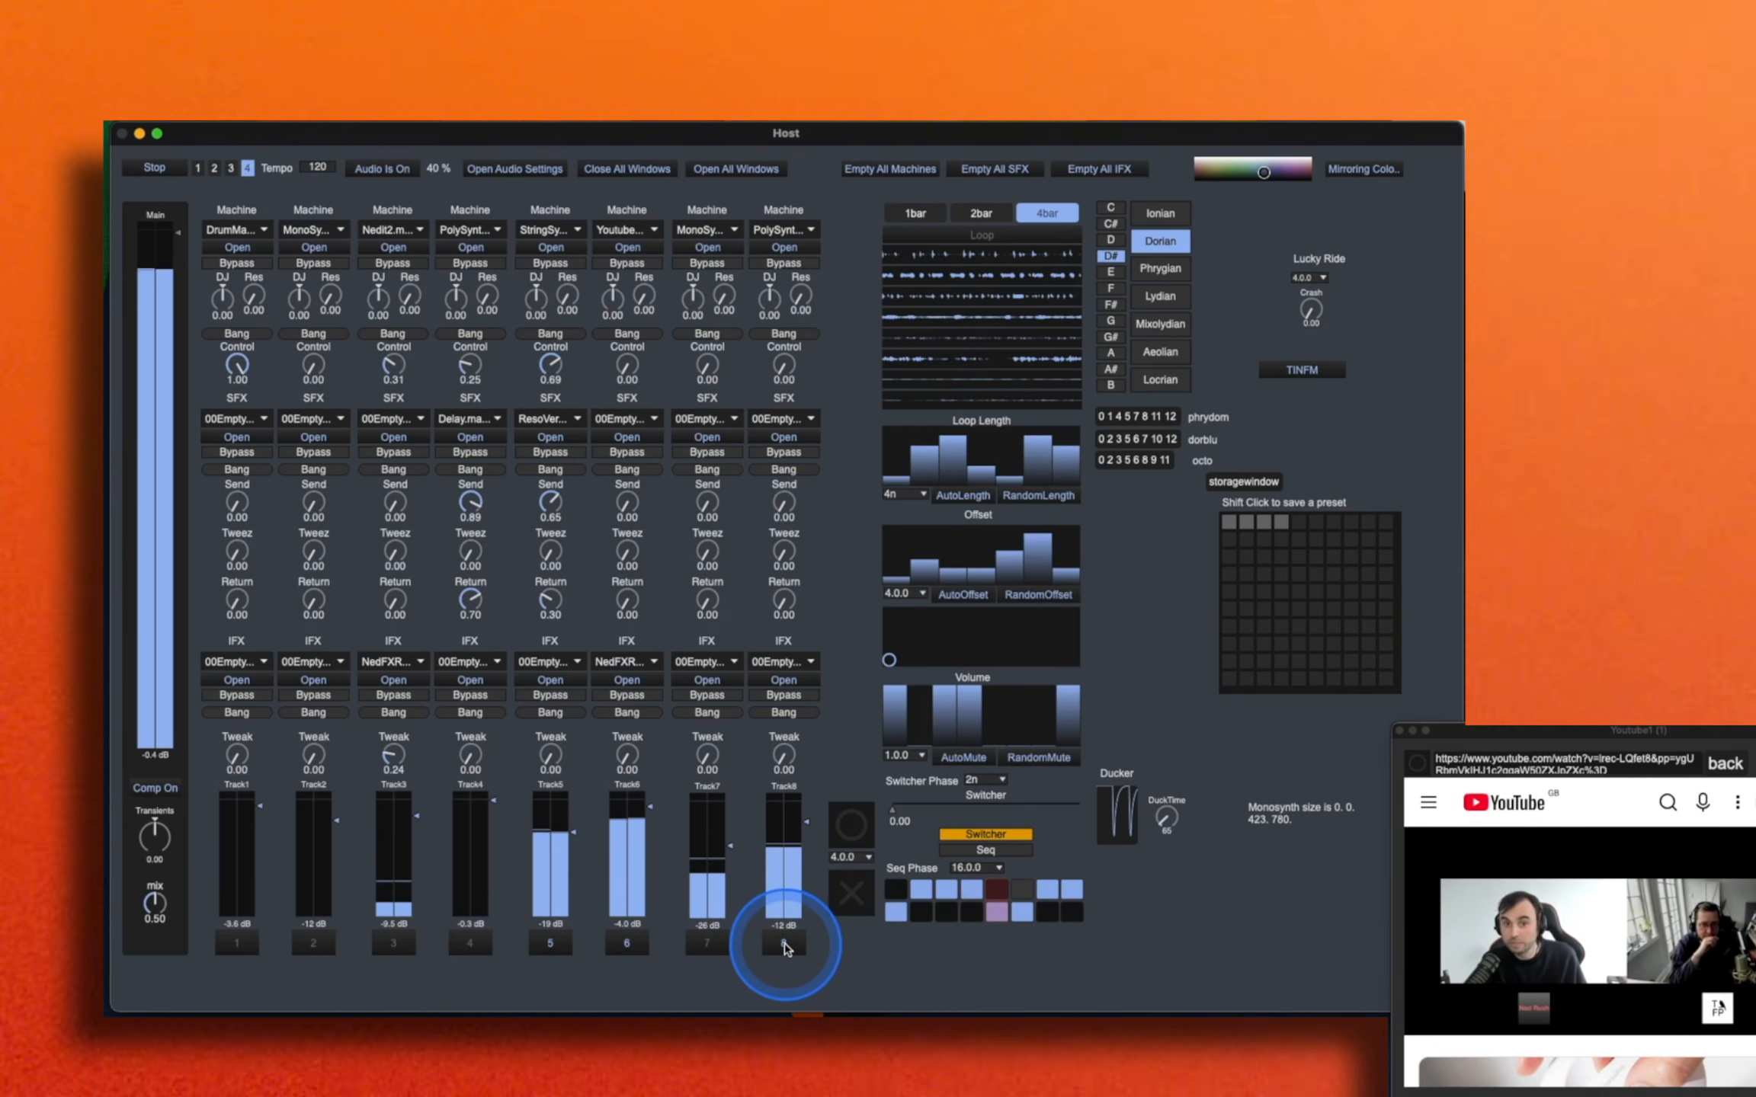
{"action": "left_click", "coordinate": [628, 947]}
{"action": "left_click", "coordinate": [627, 945]}
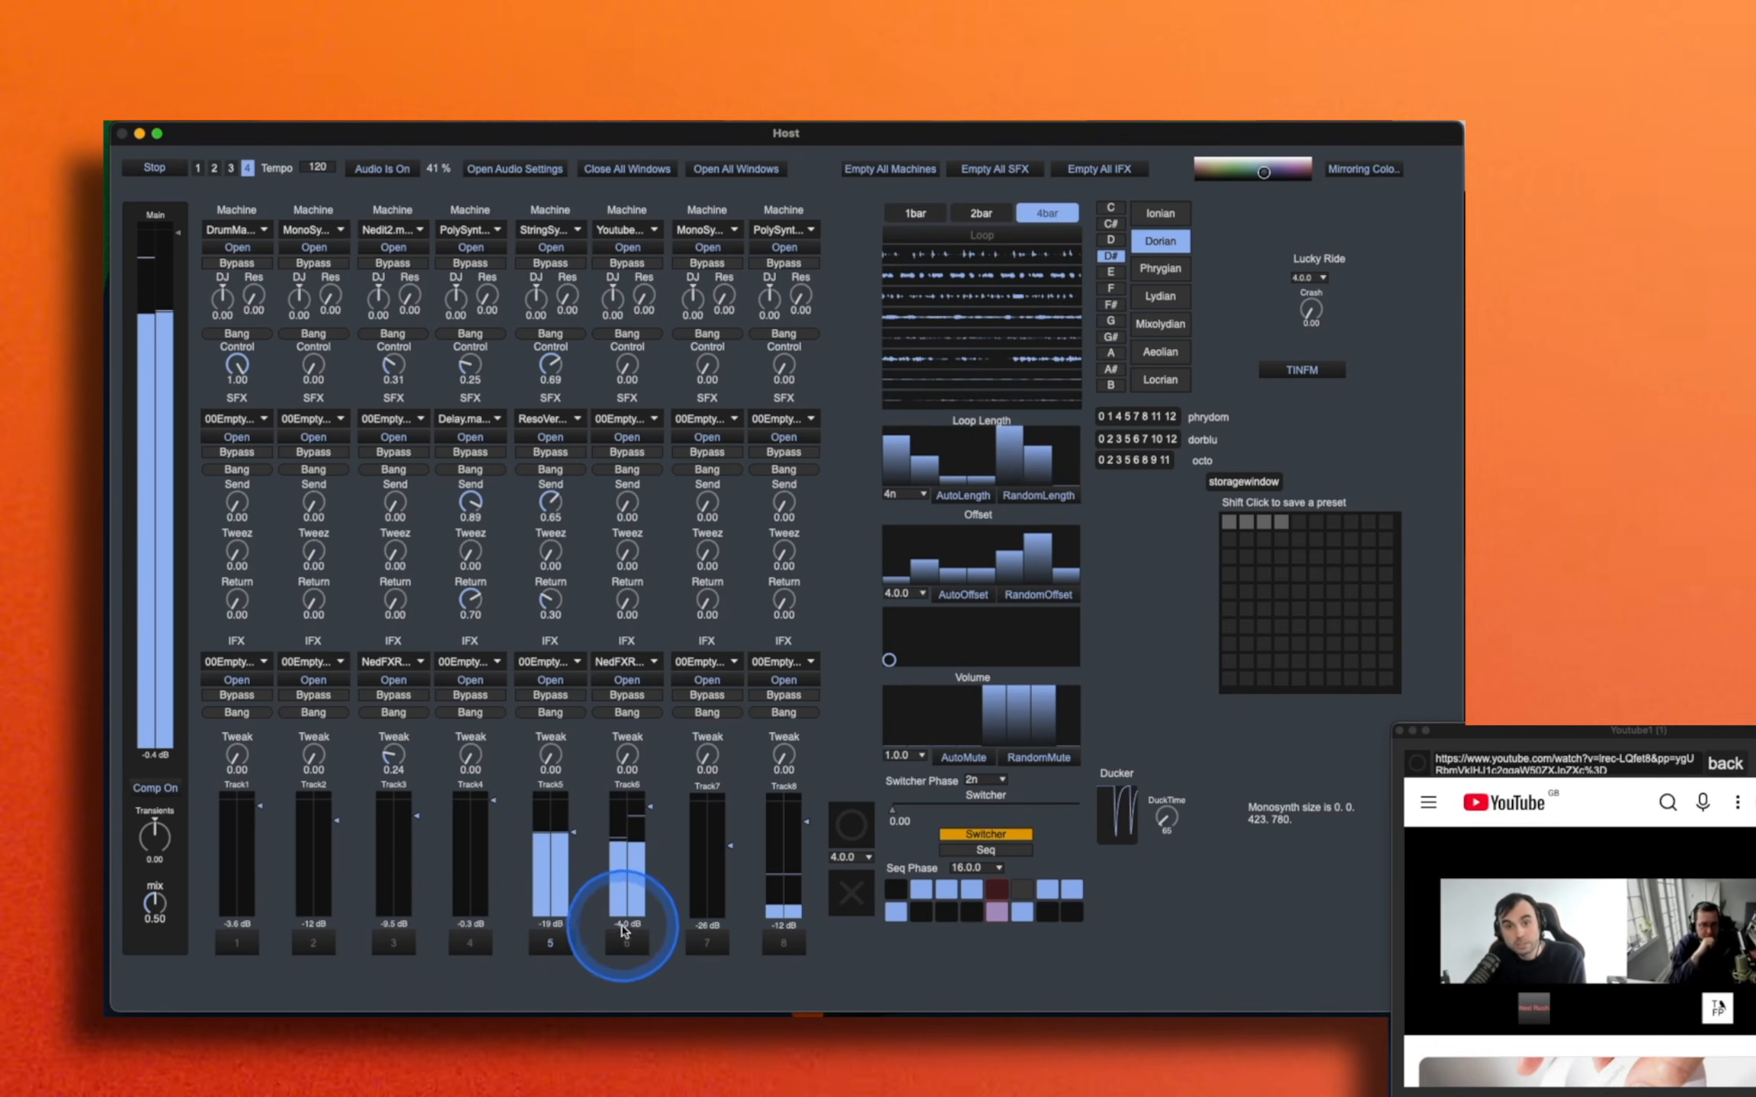
{"action": "left_click", "coordinate": [551, 945]}
{"action": "left_click", "coordinate": [471, 945]}
{"action": "left_click", "coordinate": [777, 945]}
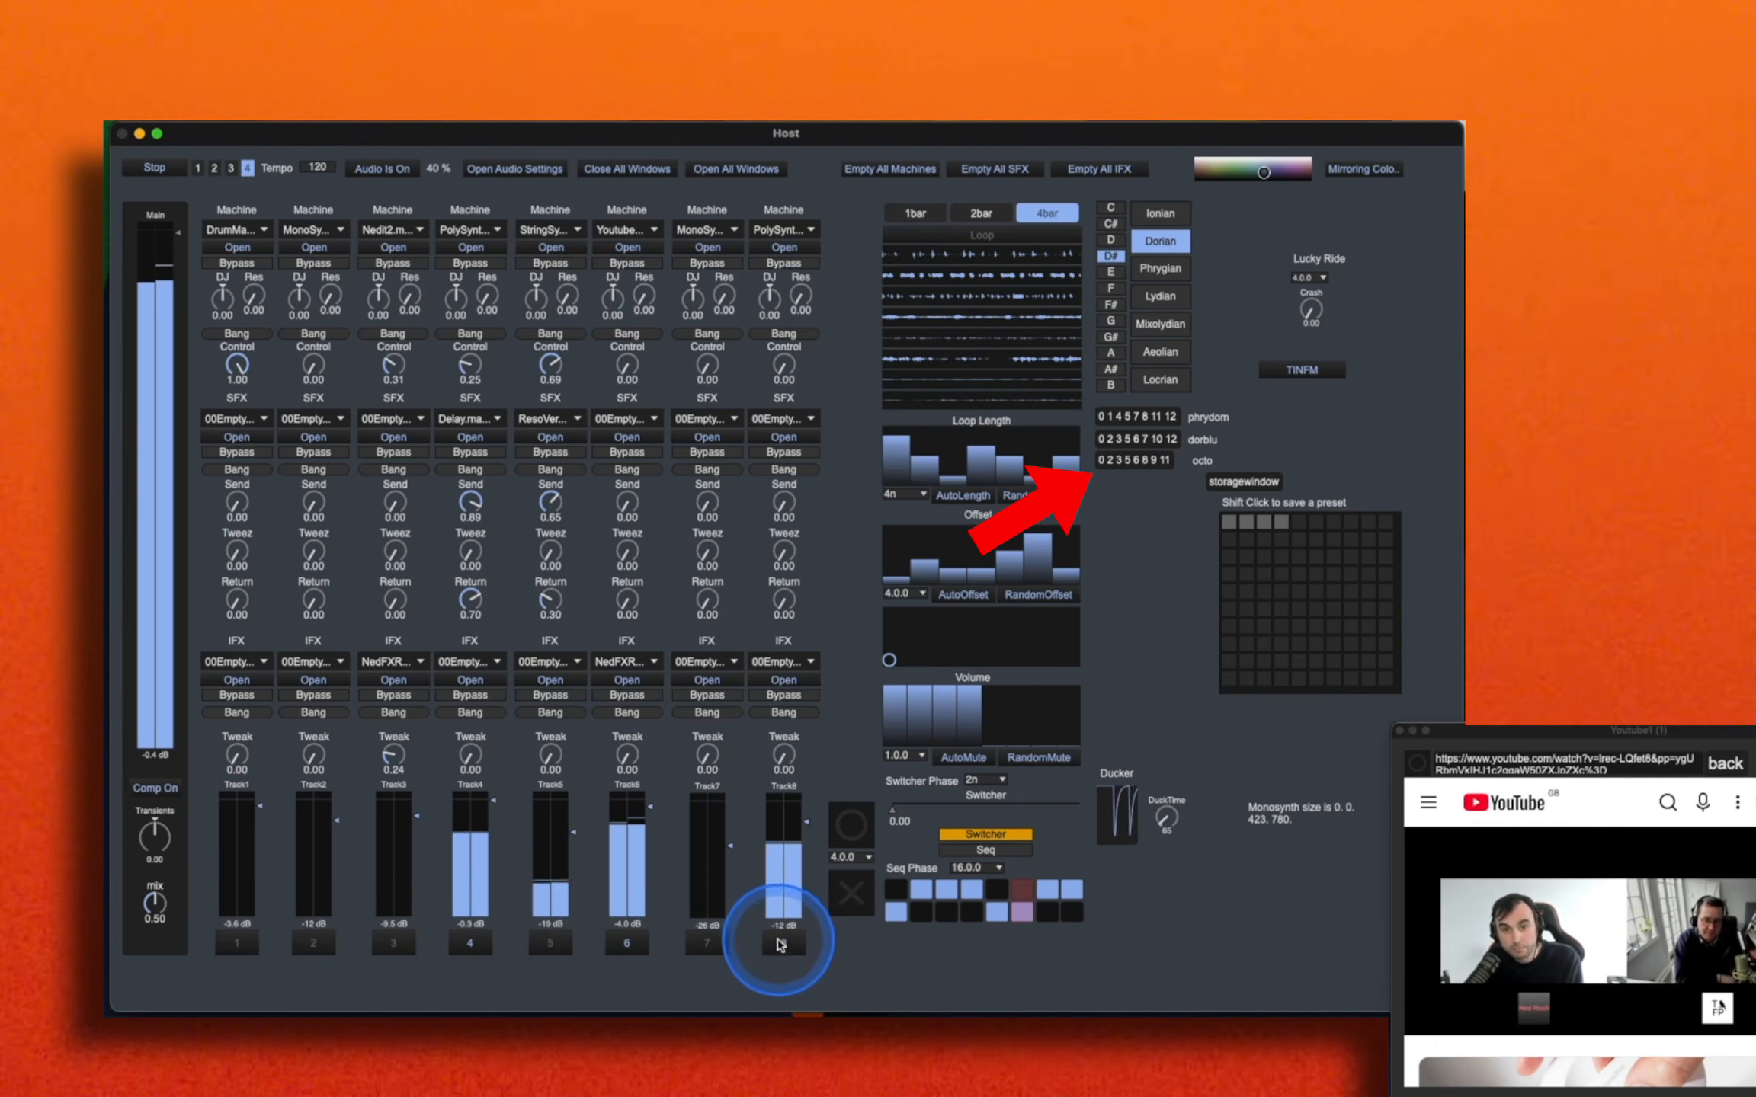
Step: Set the Lucky Ride Crash to 1.00
{"action": "left_click", "coordinate": [1293, 319]}
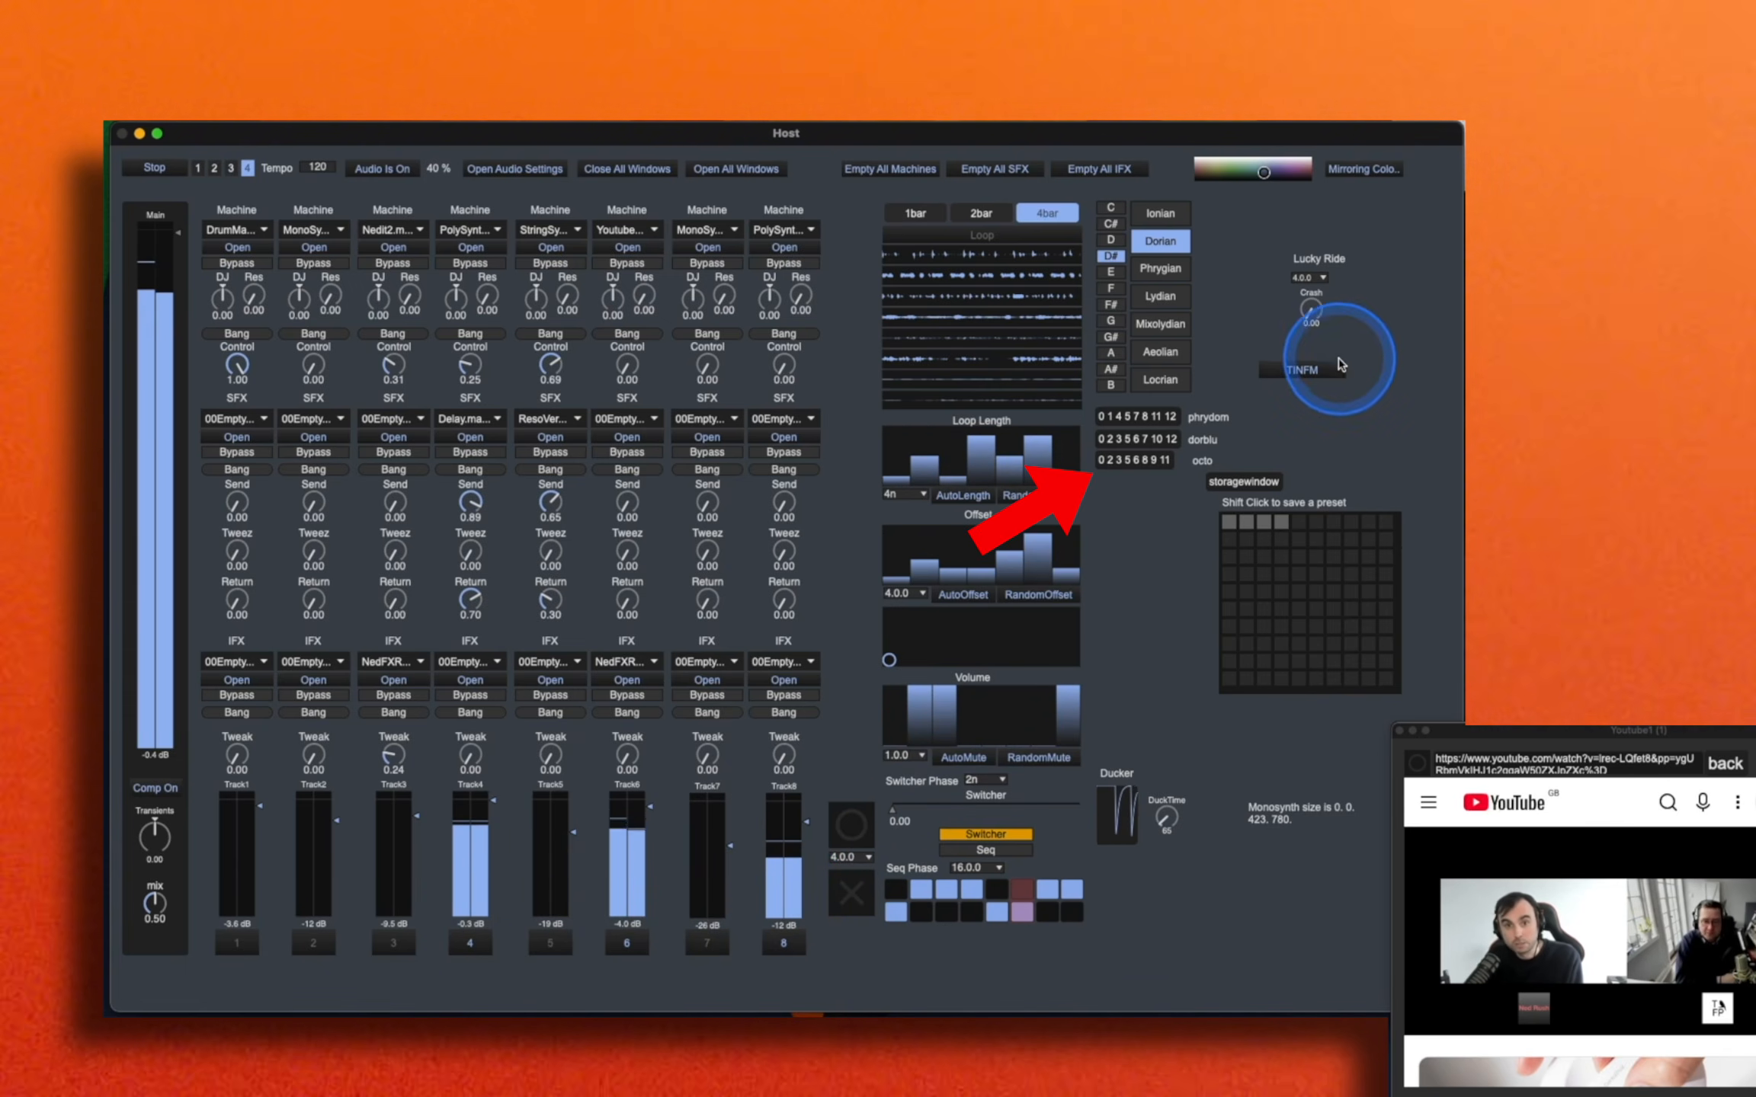
{"action": "left_click", "coordinate": [1321, 294]}
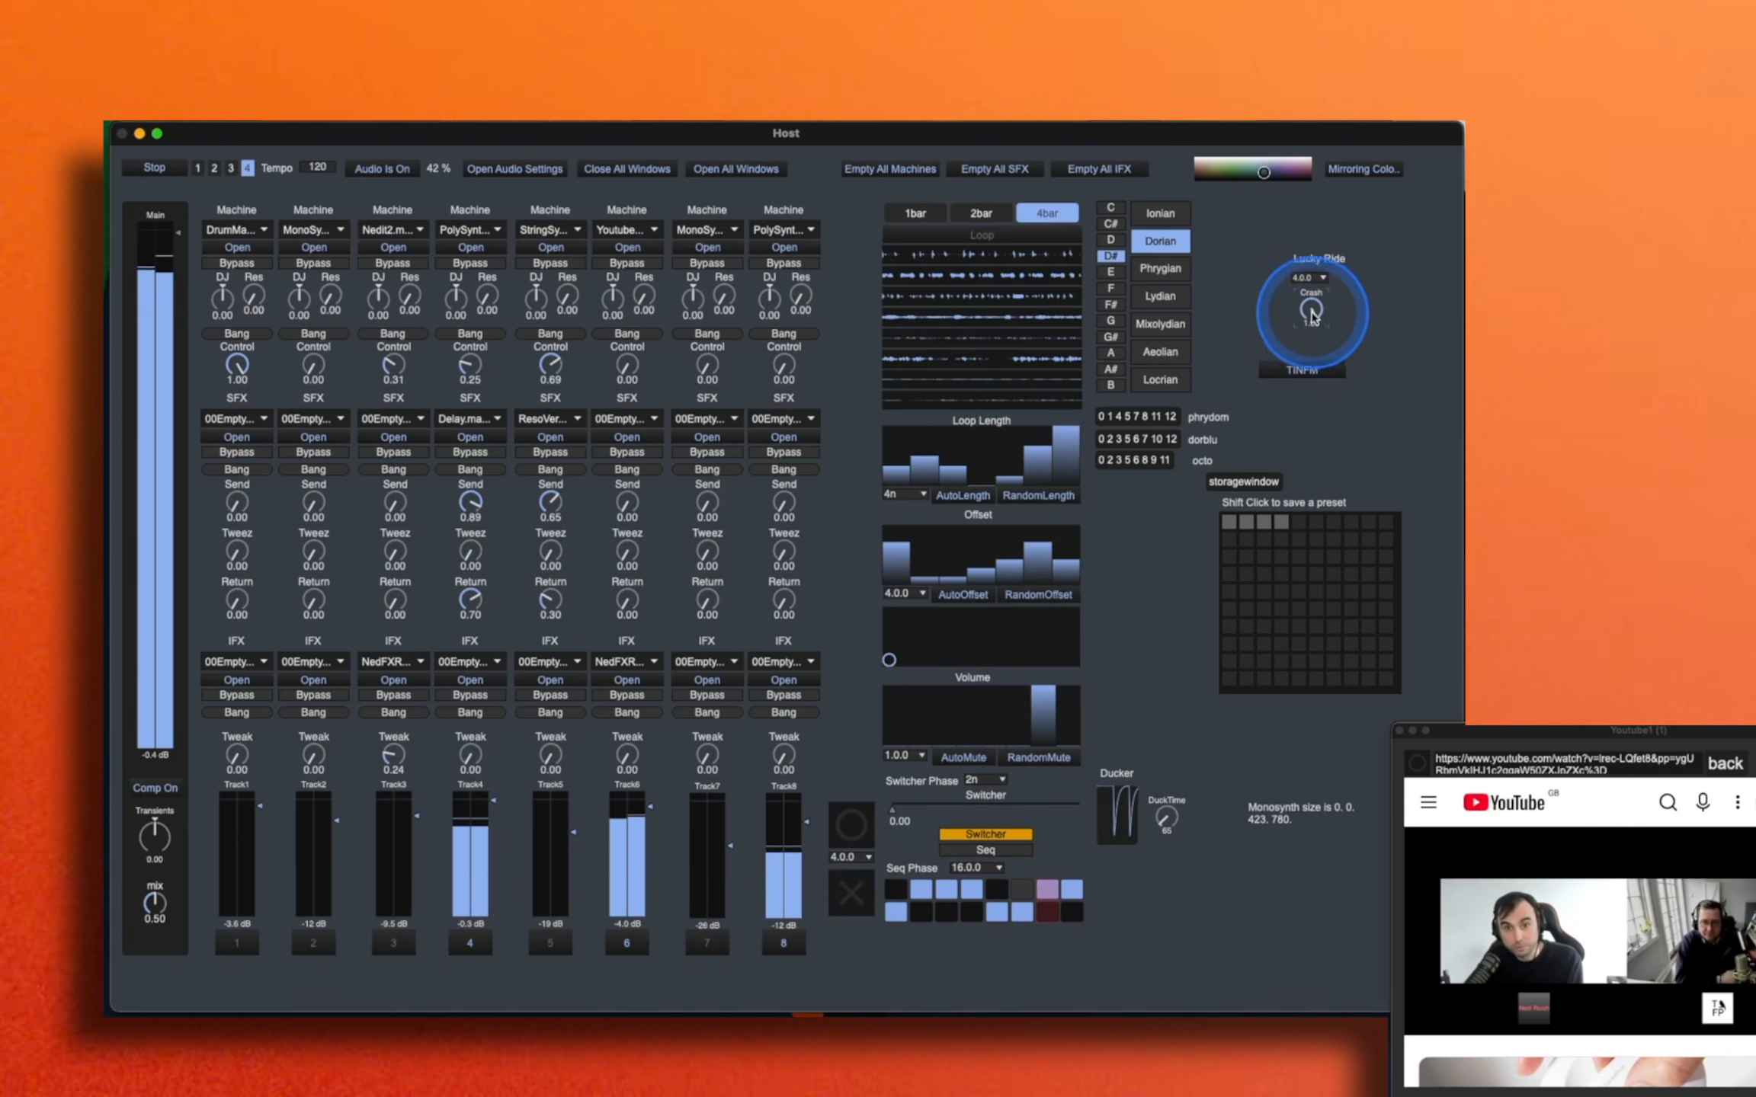
{"action": "left_click", "coordinate": [1117, 903]}
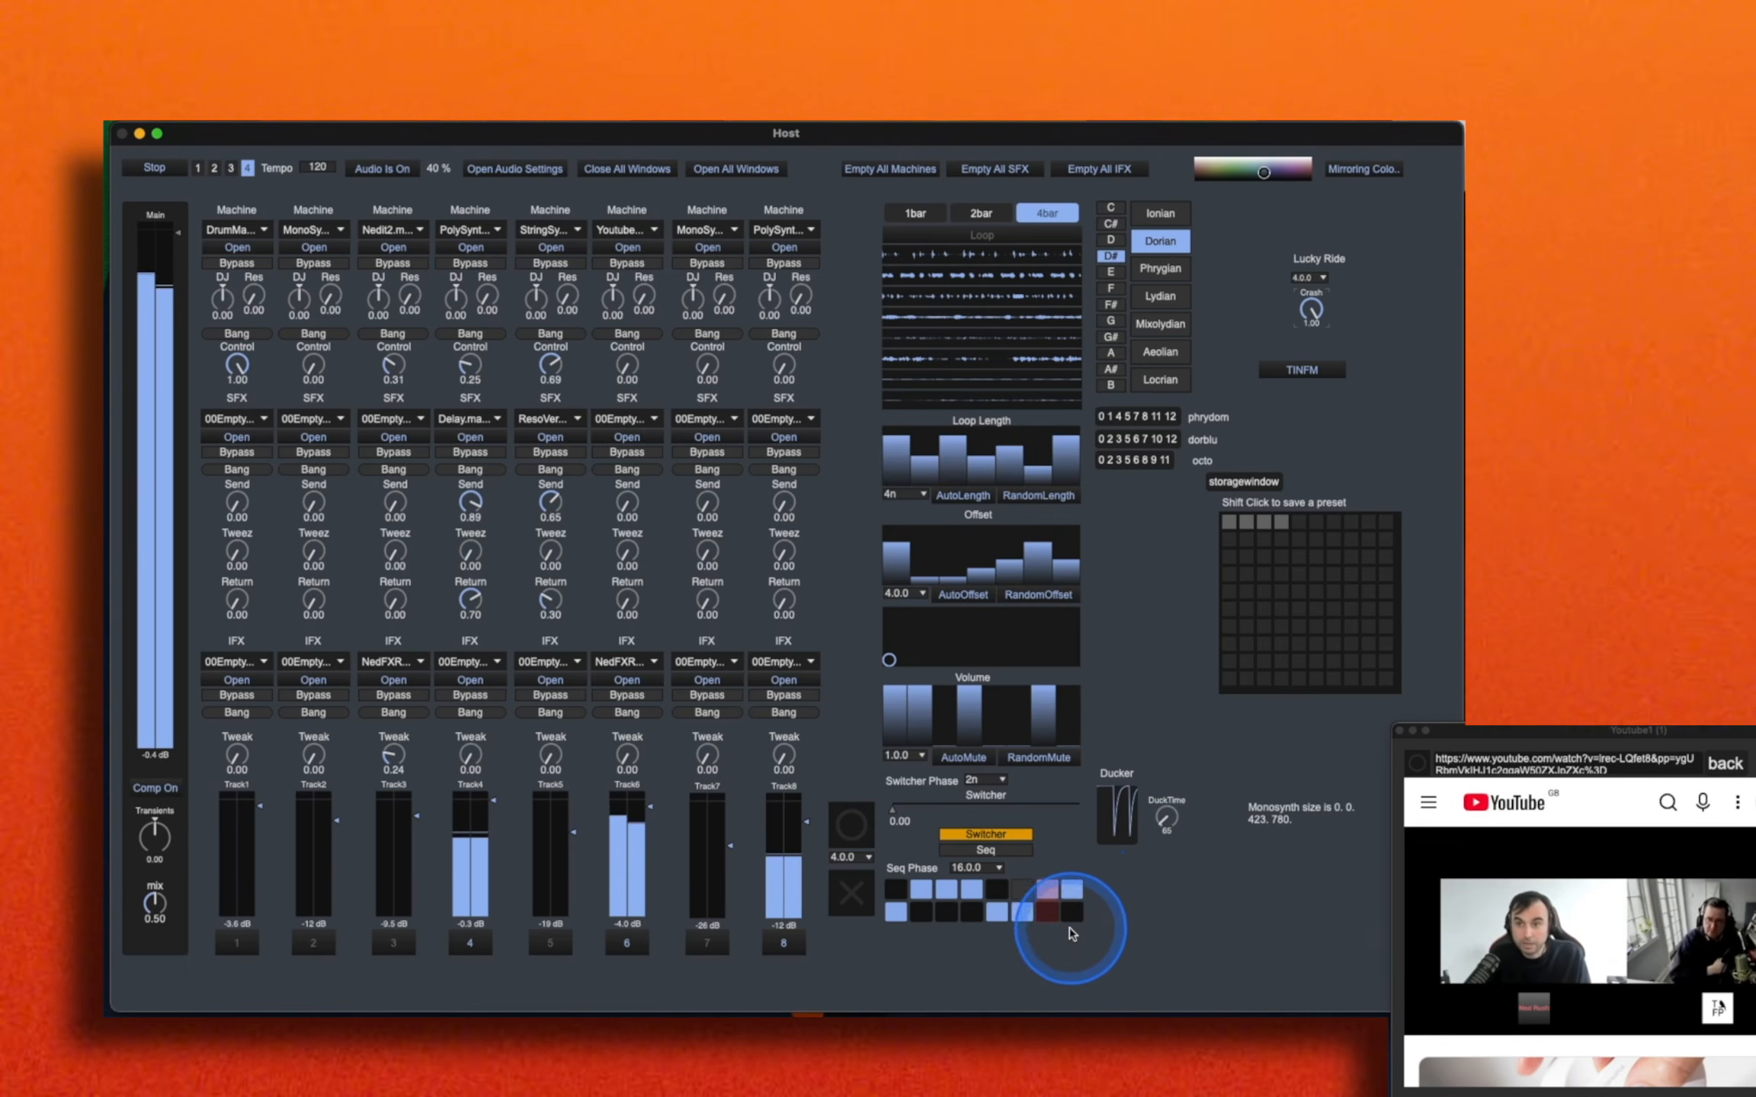
Step: Change the live/loop switching mode to Seq and set the Ducker's DuckTime to 159
{"action": "left_click", "coordinate": [991, 852]}
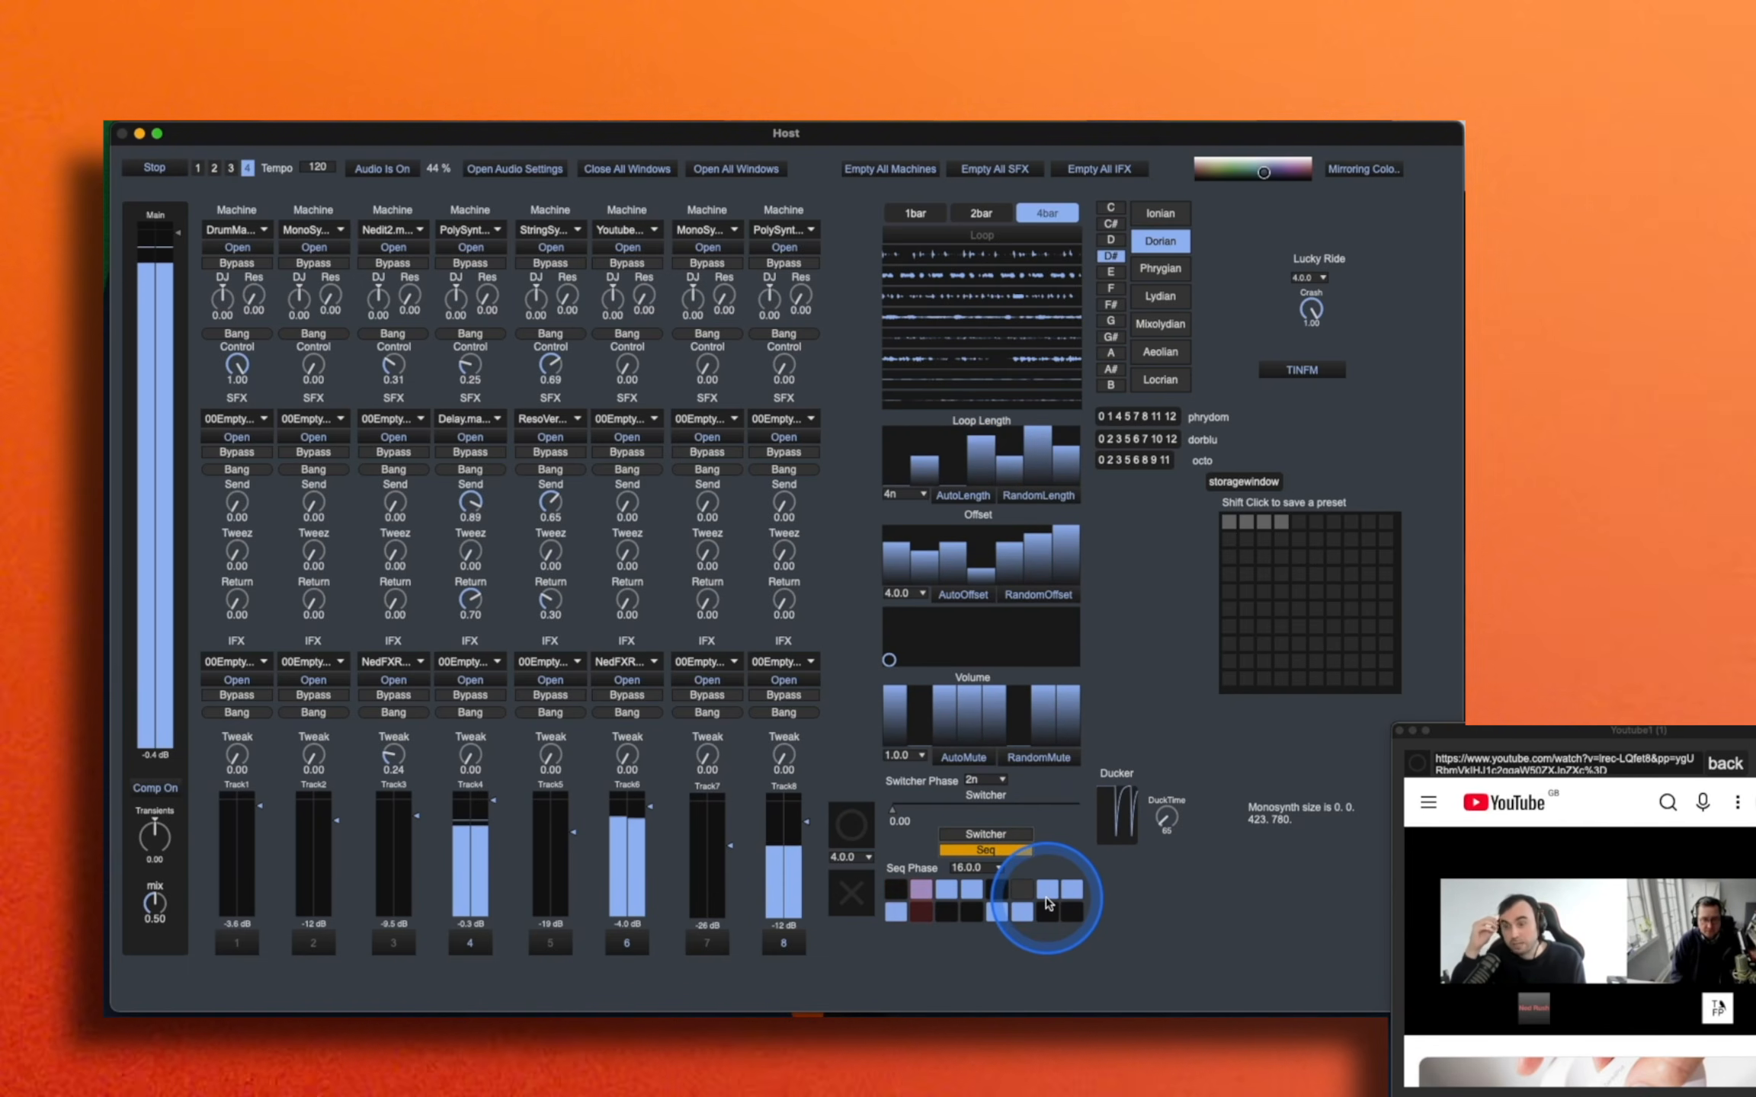
{"action": "left_click_drag", "start_coordinate": [1177, 838], "coordinate": [1196, 847]}
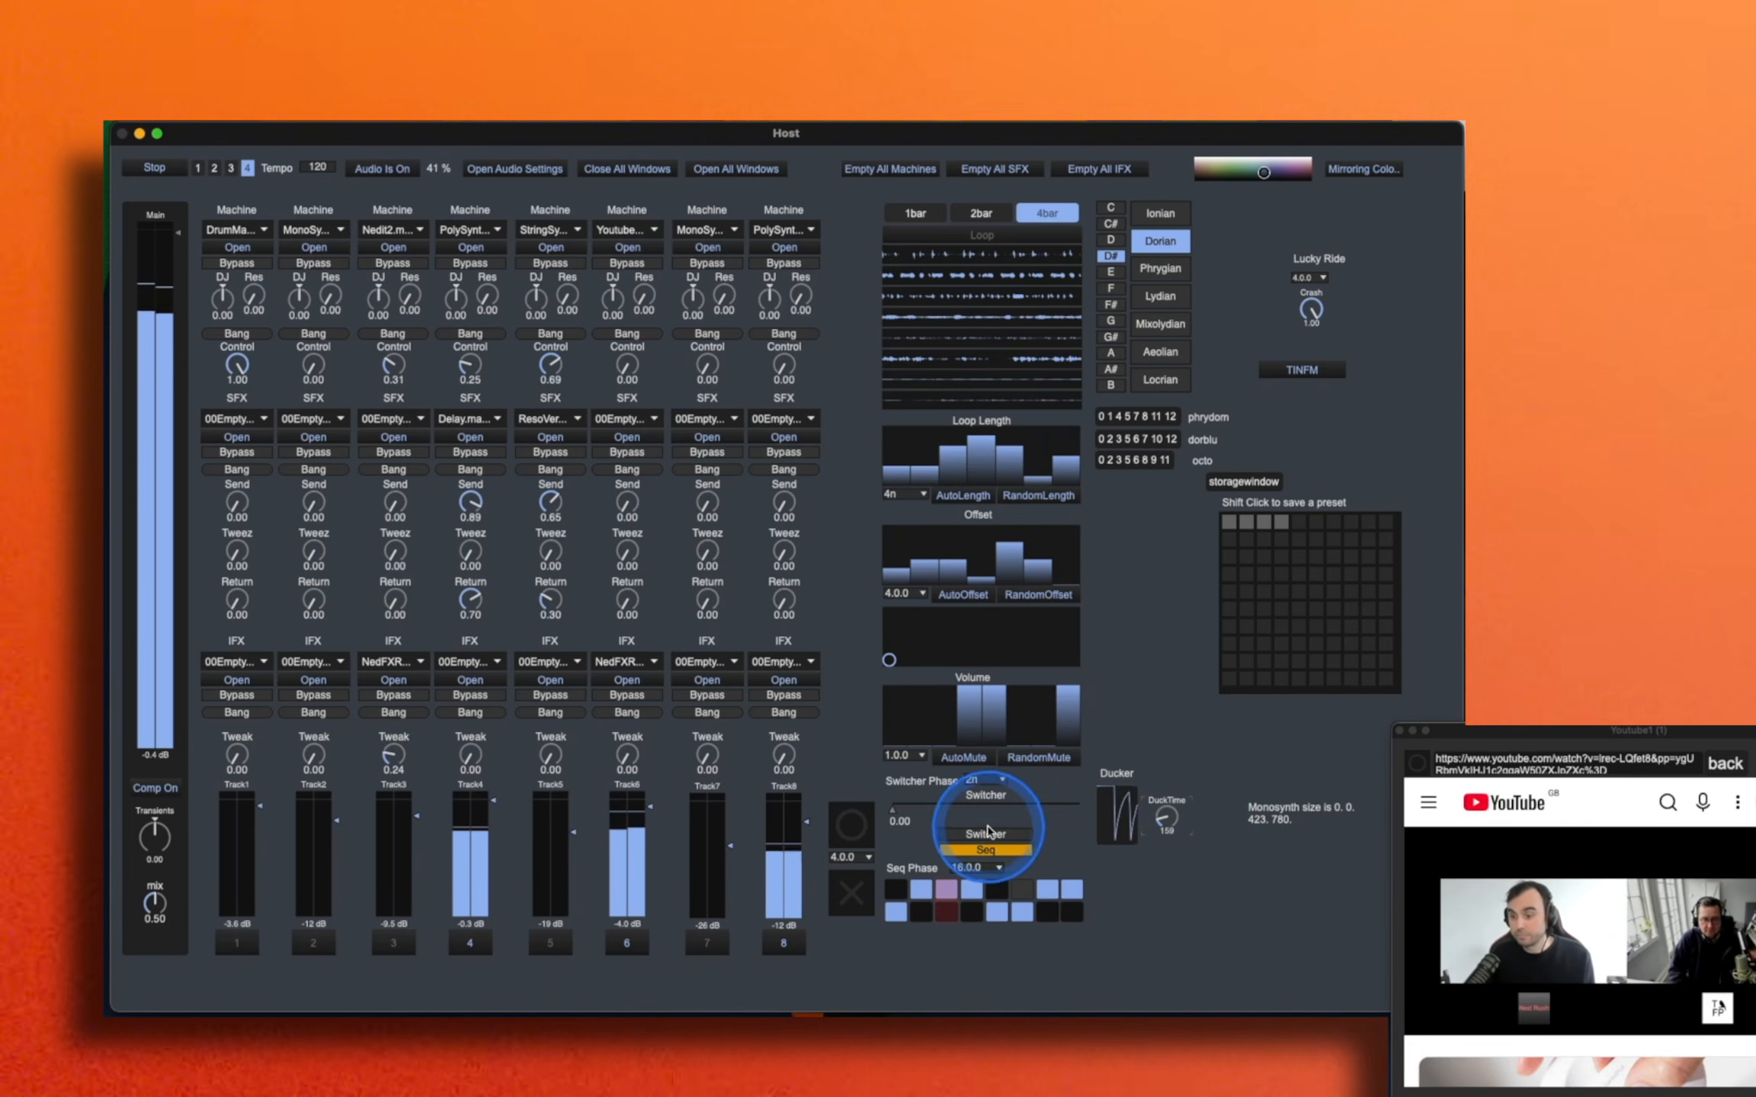
Step: Unmute tracks 1, 2, 3, 5 and 7 so all eight tracks play
{"action": "left_click", "coordinate": [724, 944]}
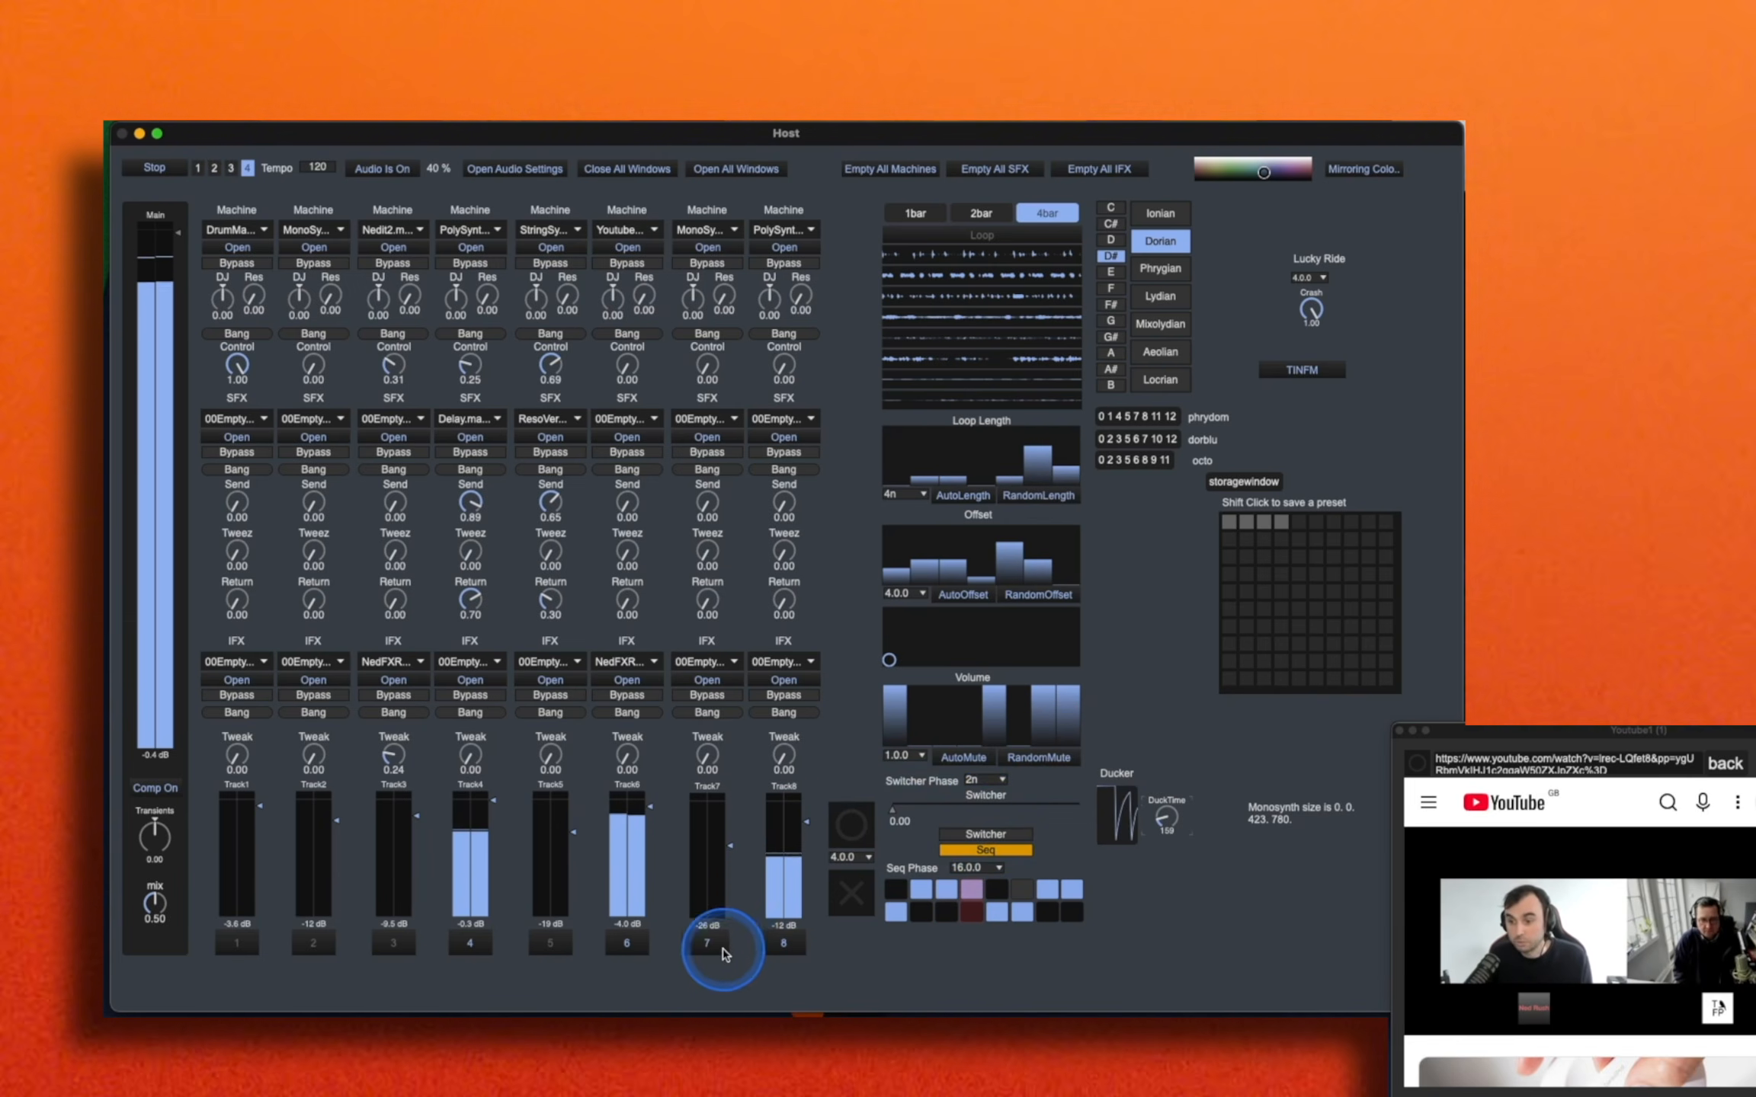
{"action": "left_click", "coordinate": [567, 942]}
{"action": "left_click", "coordinate": [397, 942]}
{"action": "left_click", "coordinate": [320, 945]}
{"action": "left_click", "coordinate": [240, 942]}
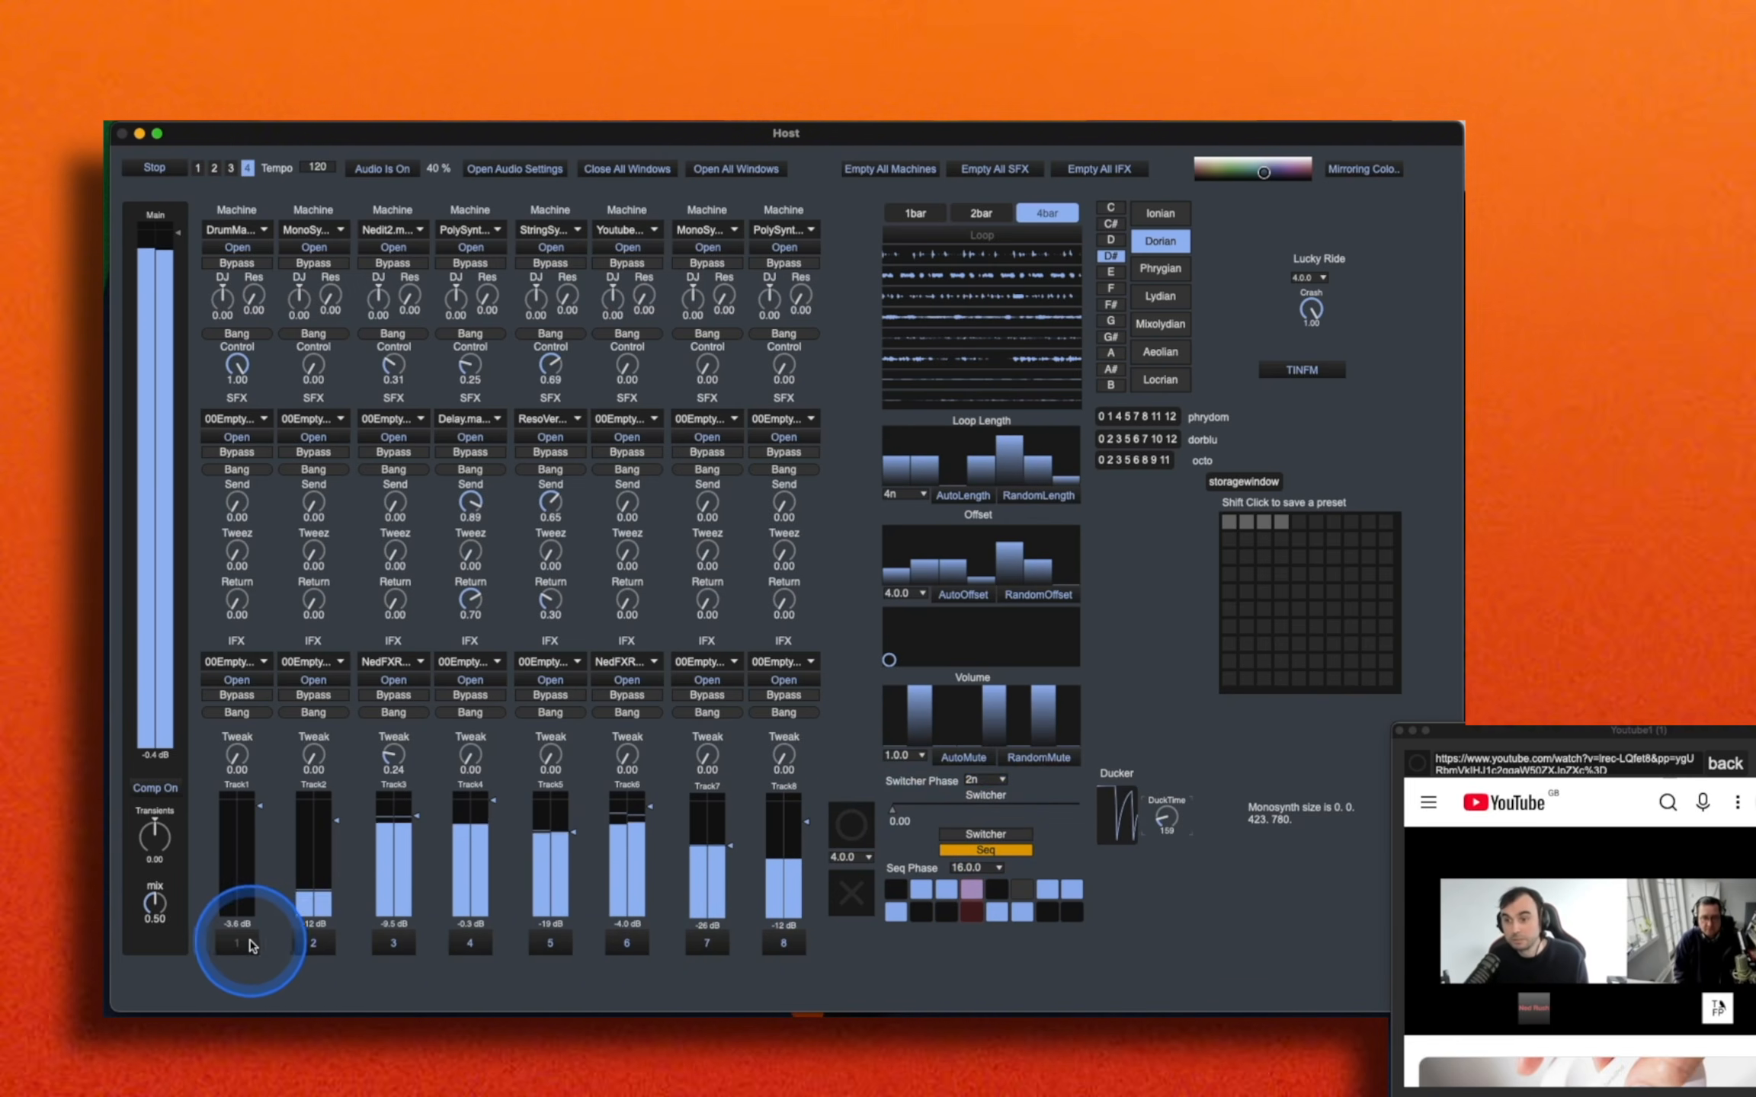
Step: Mute tracks 1, 2, 3, 5 and 7, leaving tracks 4, 6 and 8 playing
{"action": "left_click", "coordinate": [311, 944]}
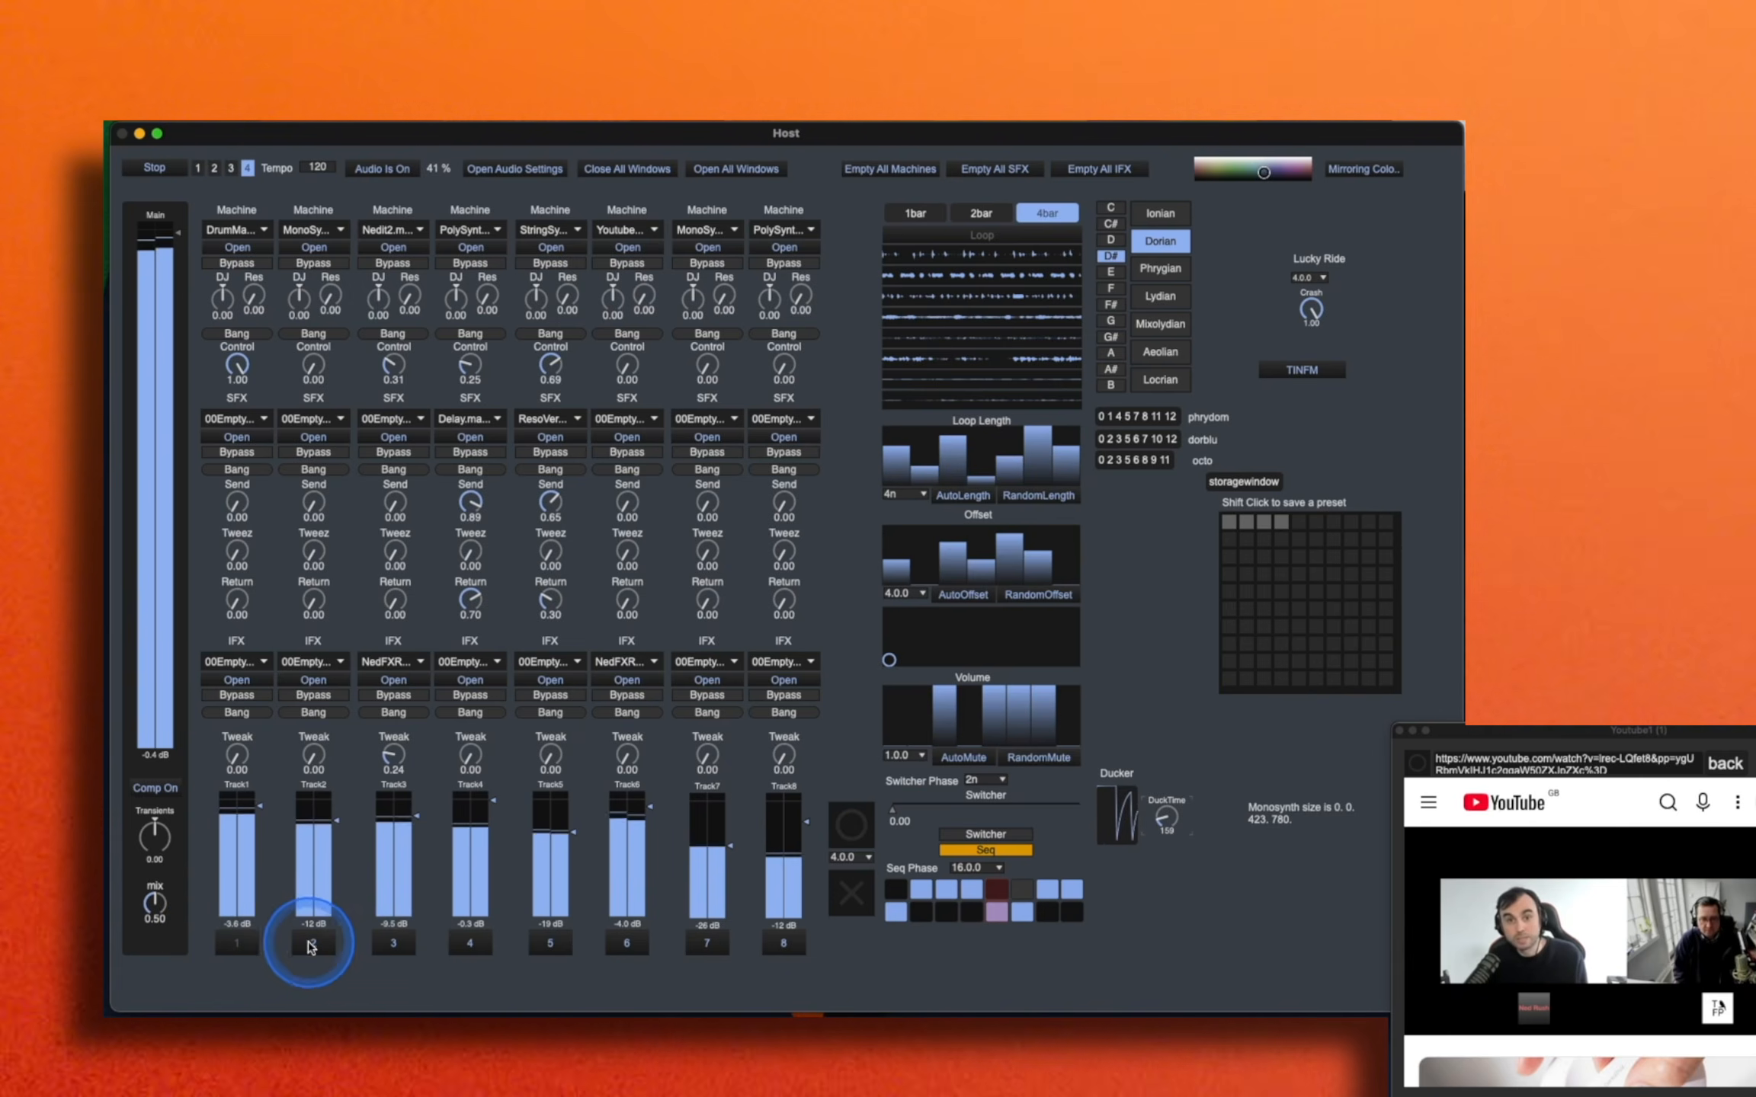
{"action": "left_click", "coordinate": [391, 943]}
{"action": "left_click", "coordinate": [469, 944]}
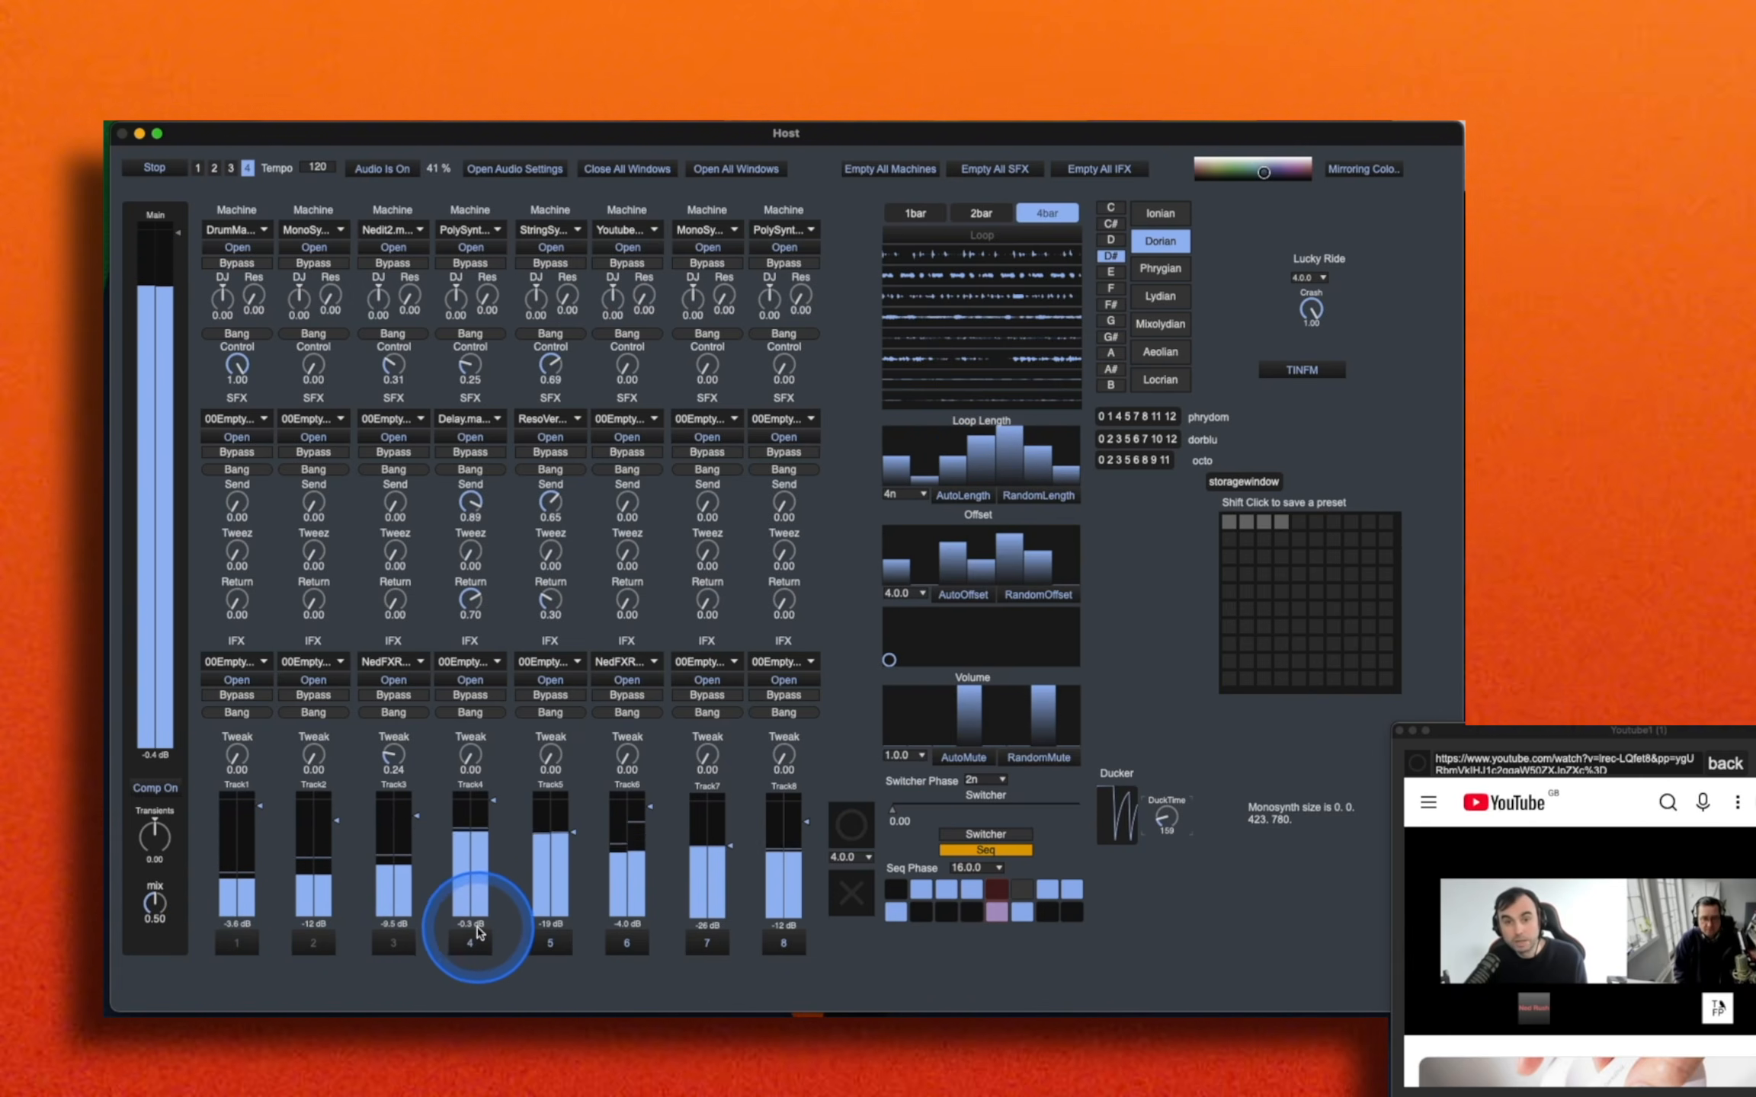
{"action": "left_click", "coordinate": [479, 944]}
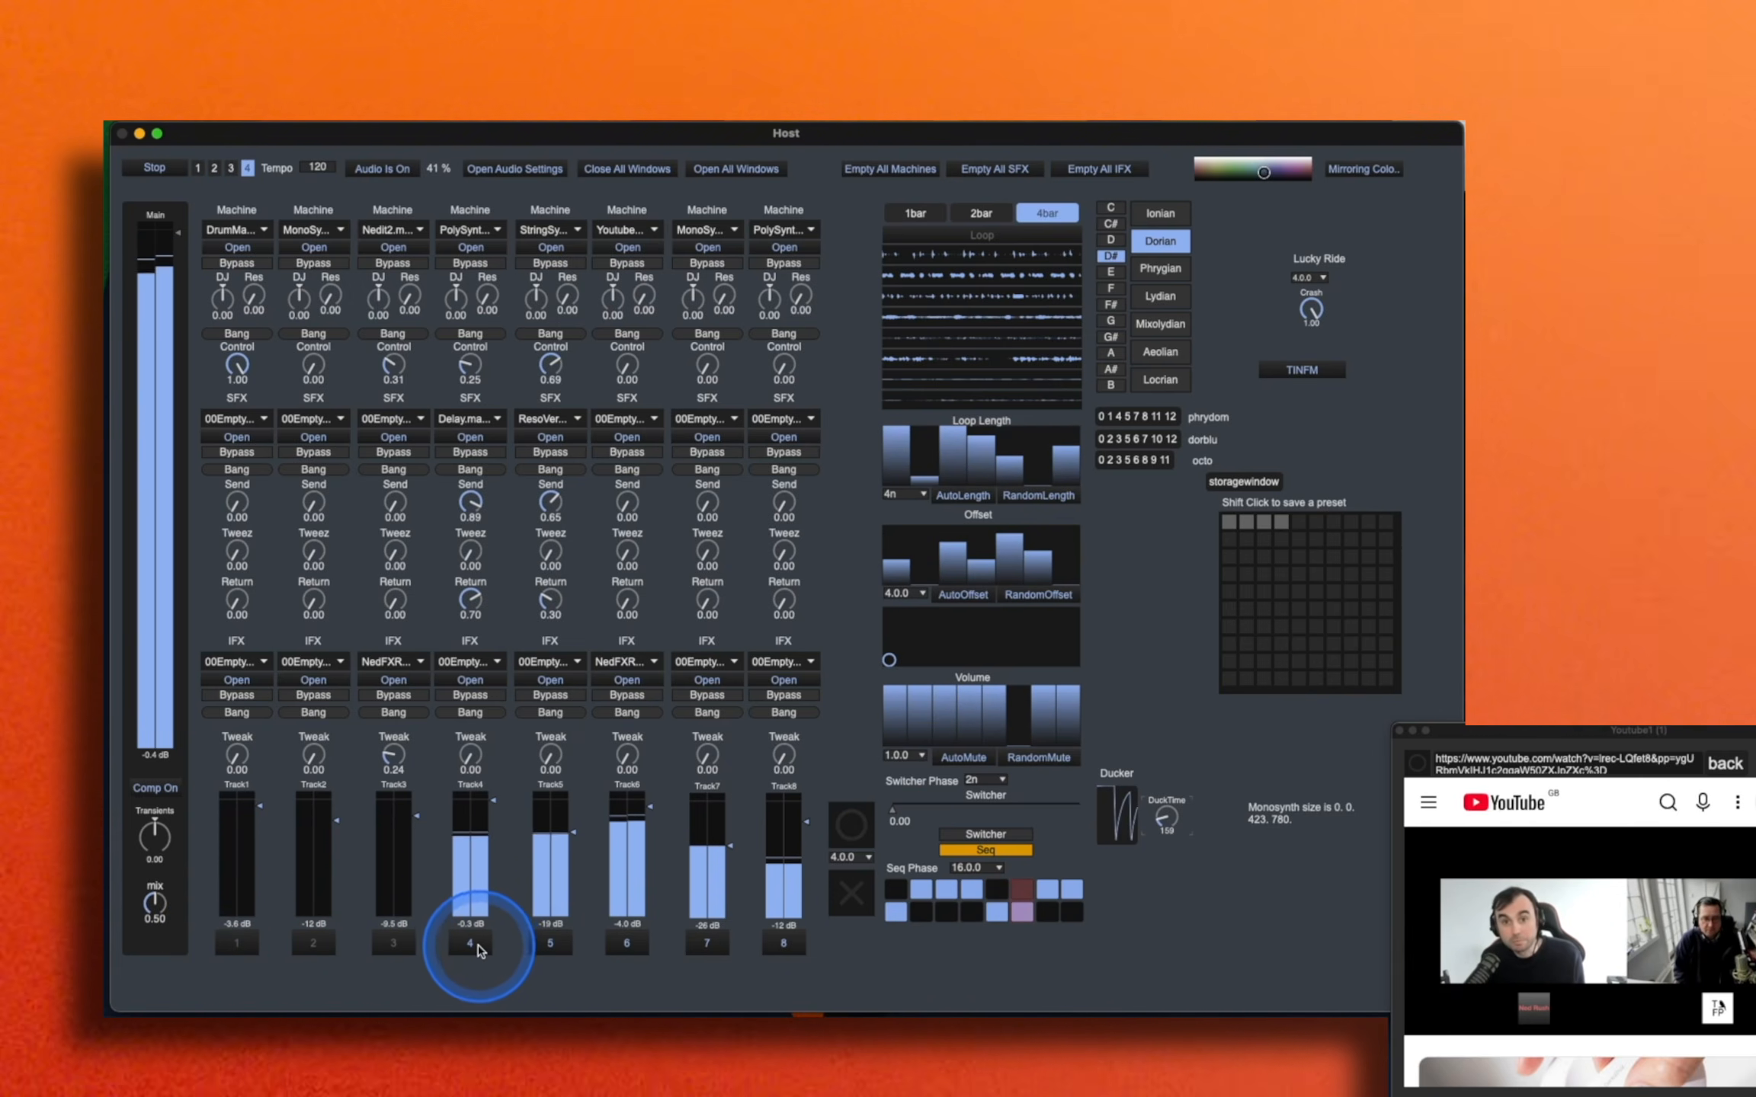
{"action": "left_click", "coordinate": [550, 943]}
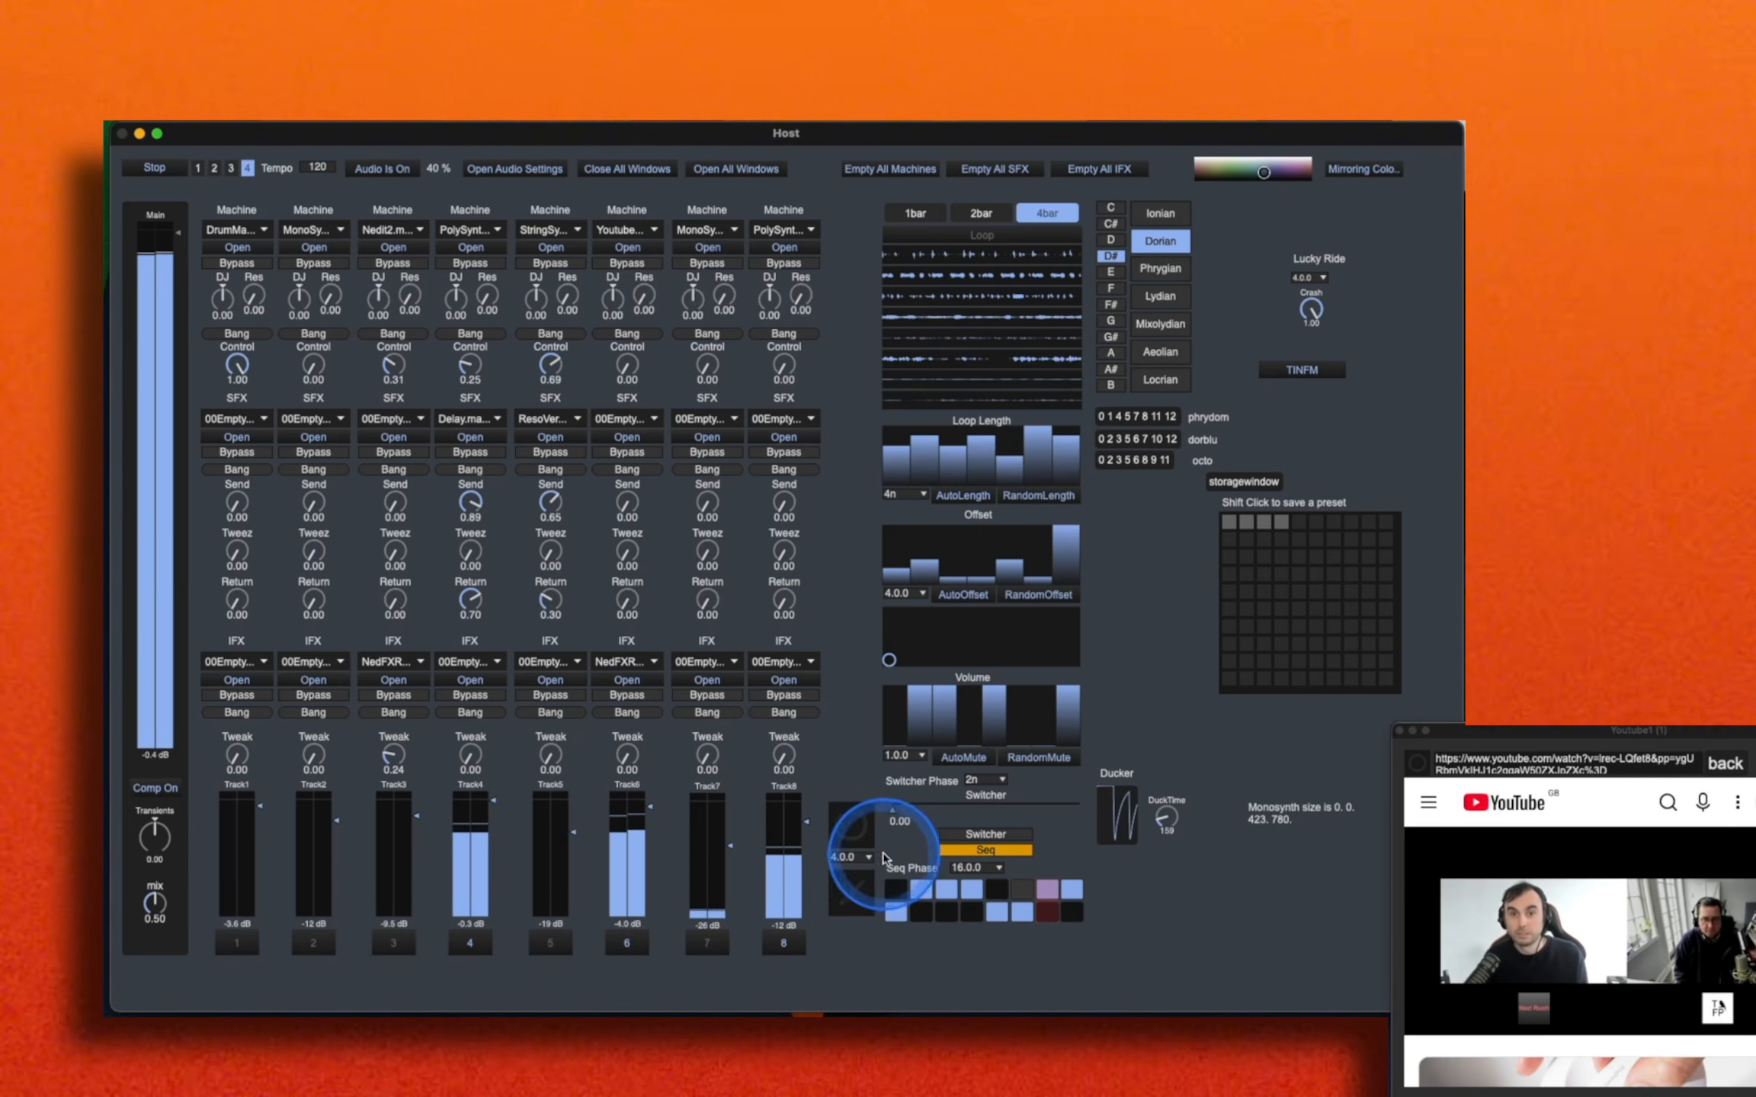
Step: Randomize the loop mutes, try a mute rate of 2n and set it to 2.0.0
{"action": "left_click", "coordinate": [1023, 758]}
{"action": "left_click", "coordinate": [903, 754]}
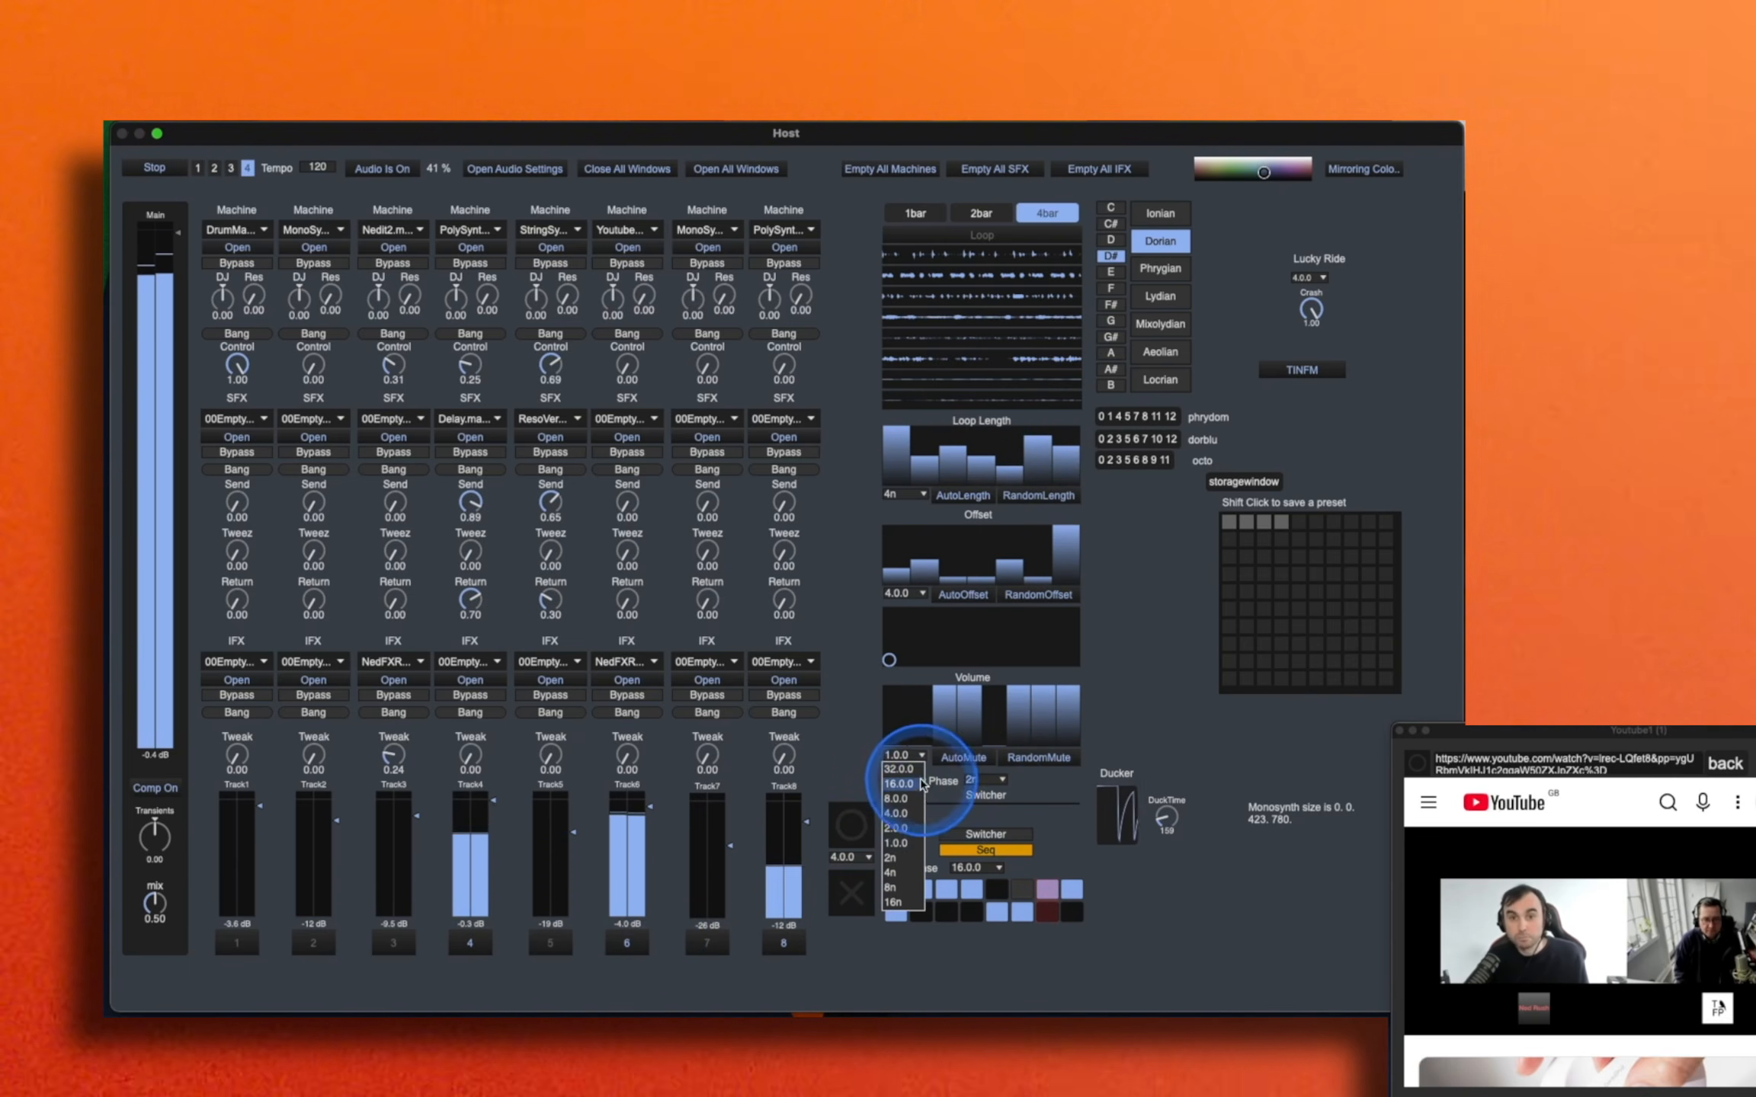
{"action": "left_click", "coordinate": [907, 858]}
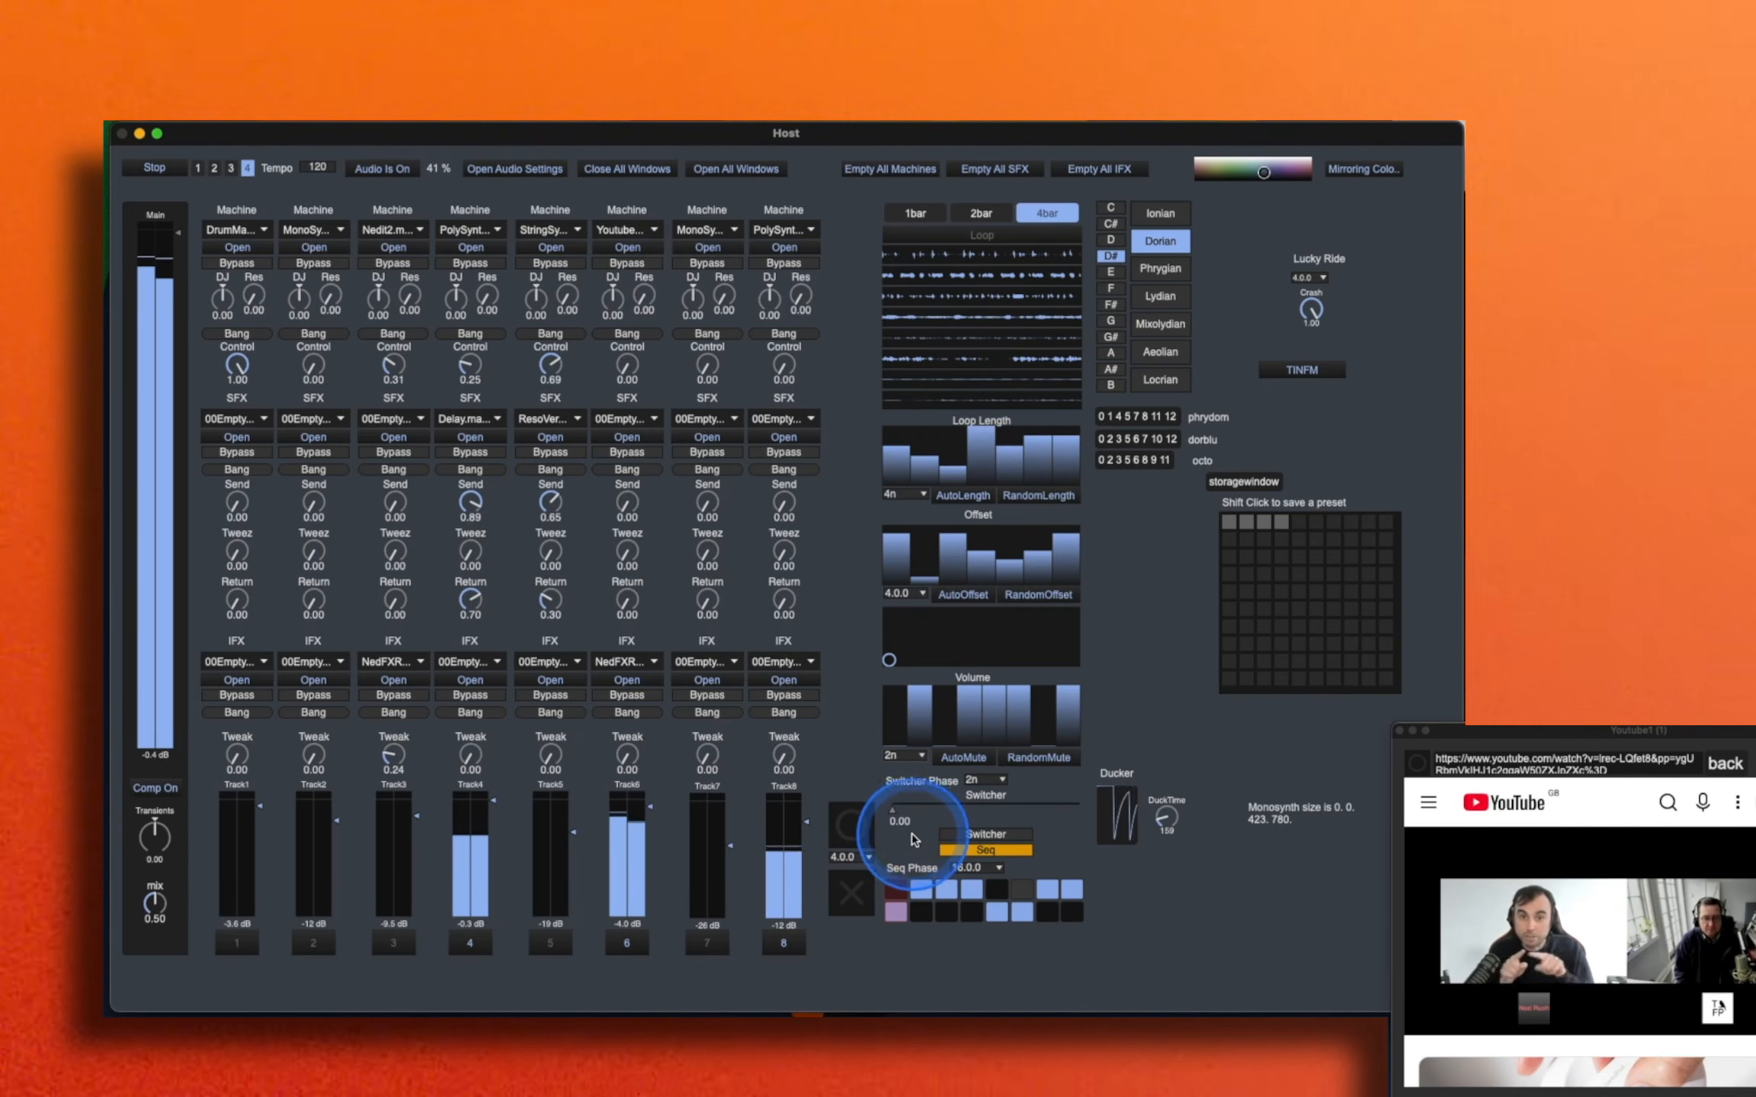
{"action": "left_click", "coordinate": [903, 755]}
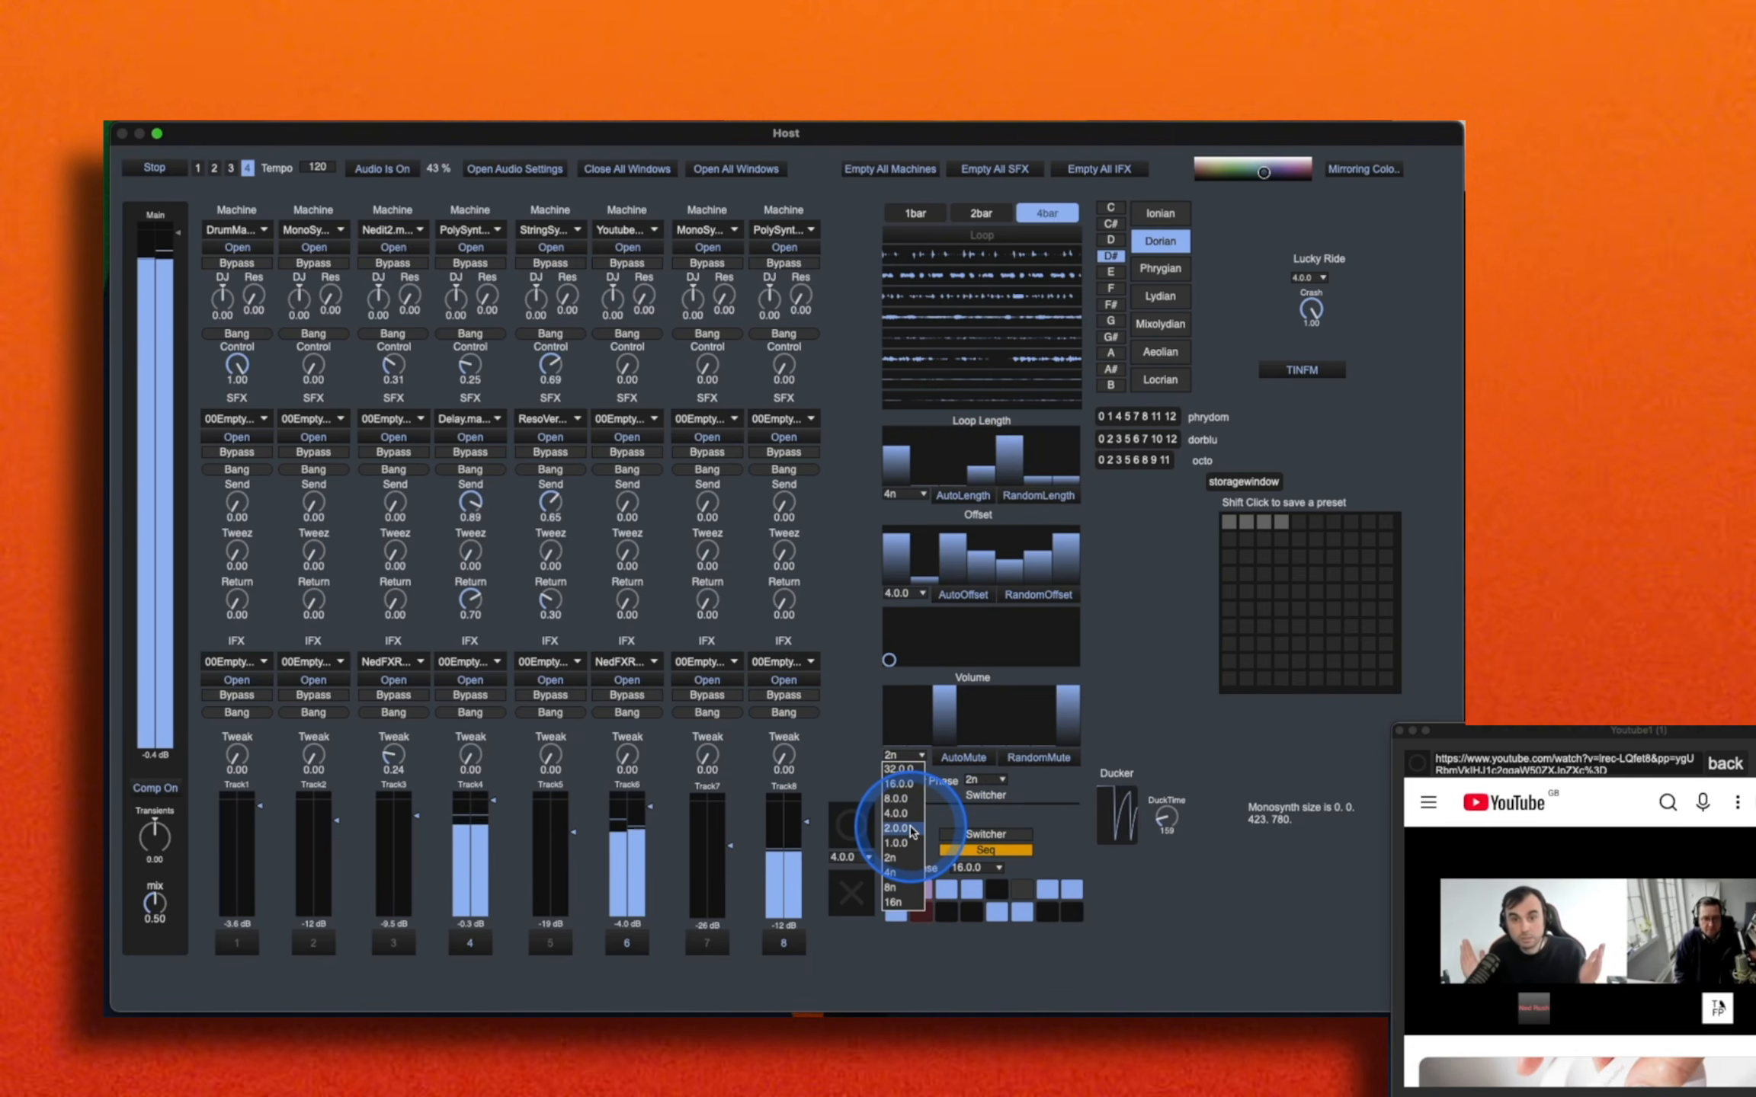
{"action": "left_click", "coordinate": [911, 829]}
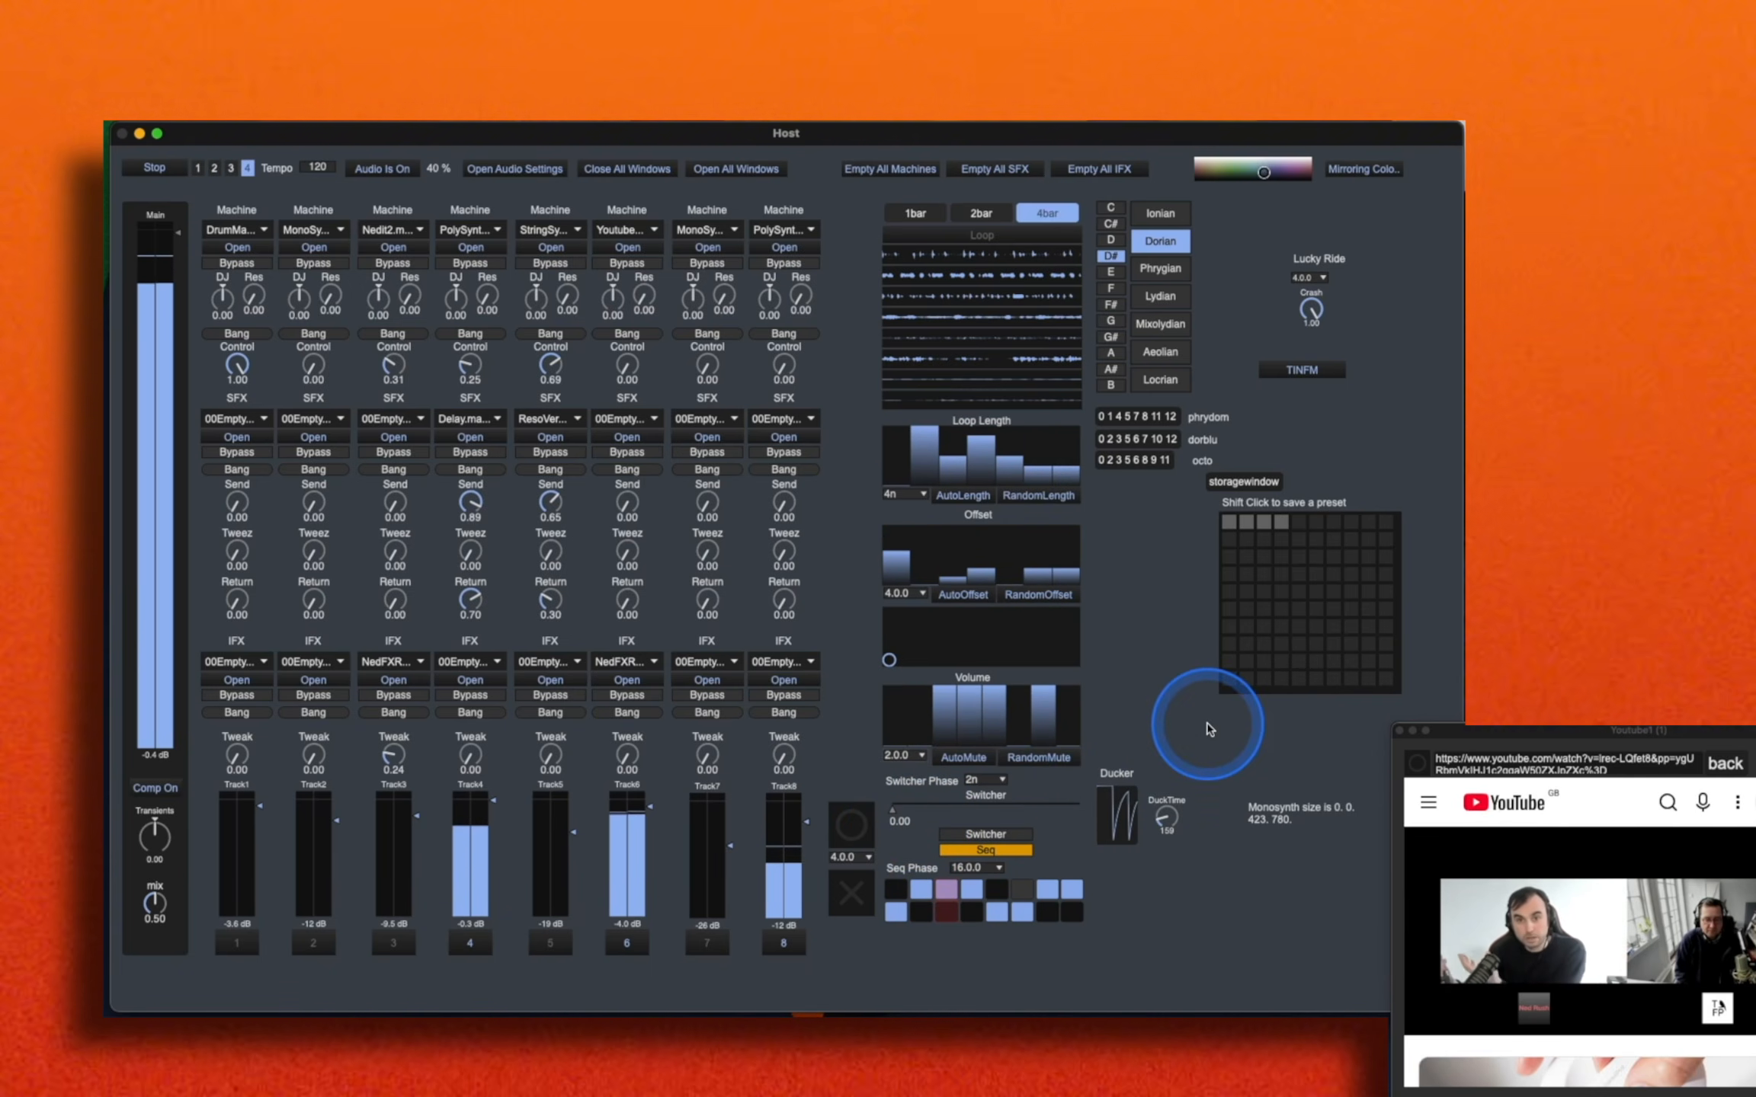
Step: Set the loop Offset rate to 4n and move step 4 of the live/loop sequence to the lower row
{"action": "left_click", "coordinate": [907, 594]}
{"action": "left_click", "coordinate": [904, 711]}
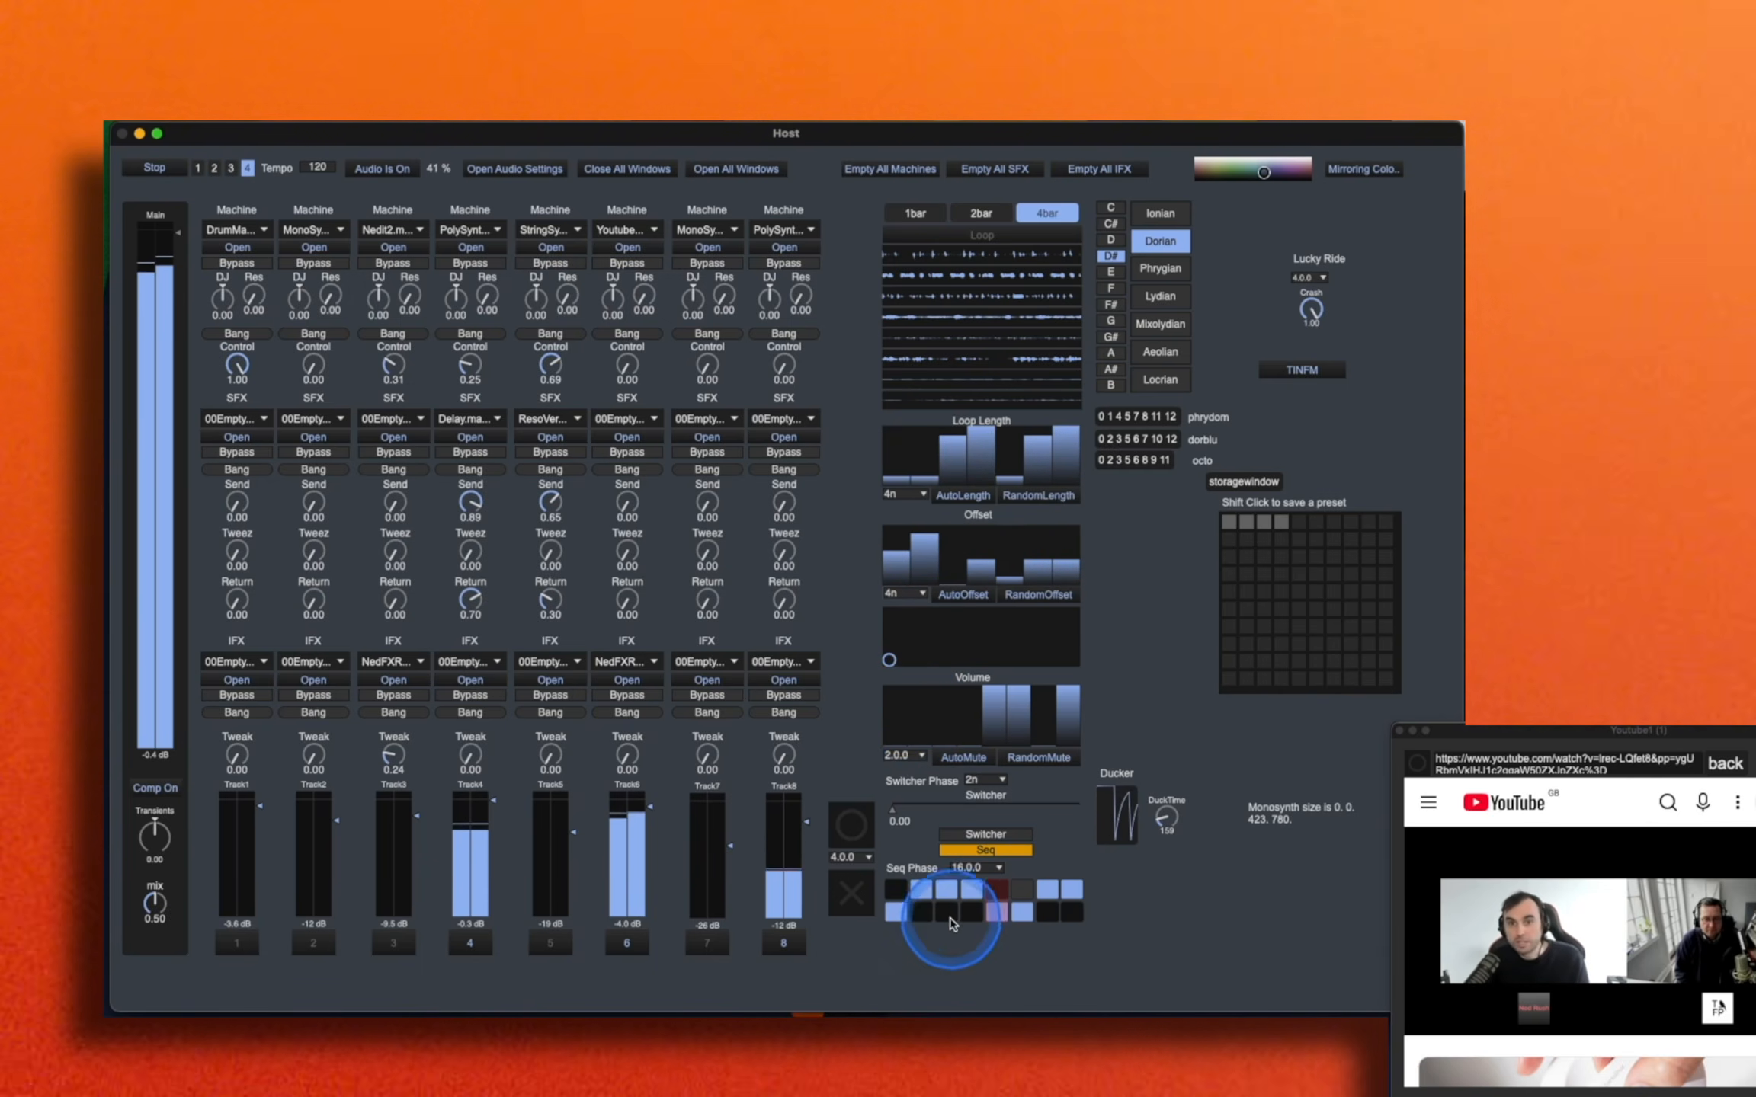
{"action": "left_click", "coordinate": [959, 912]}
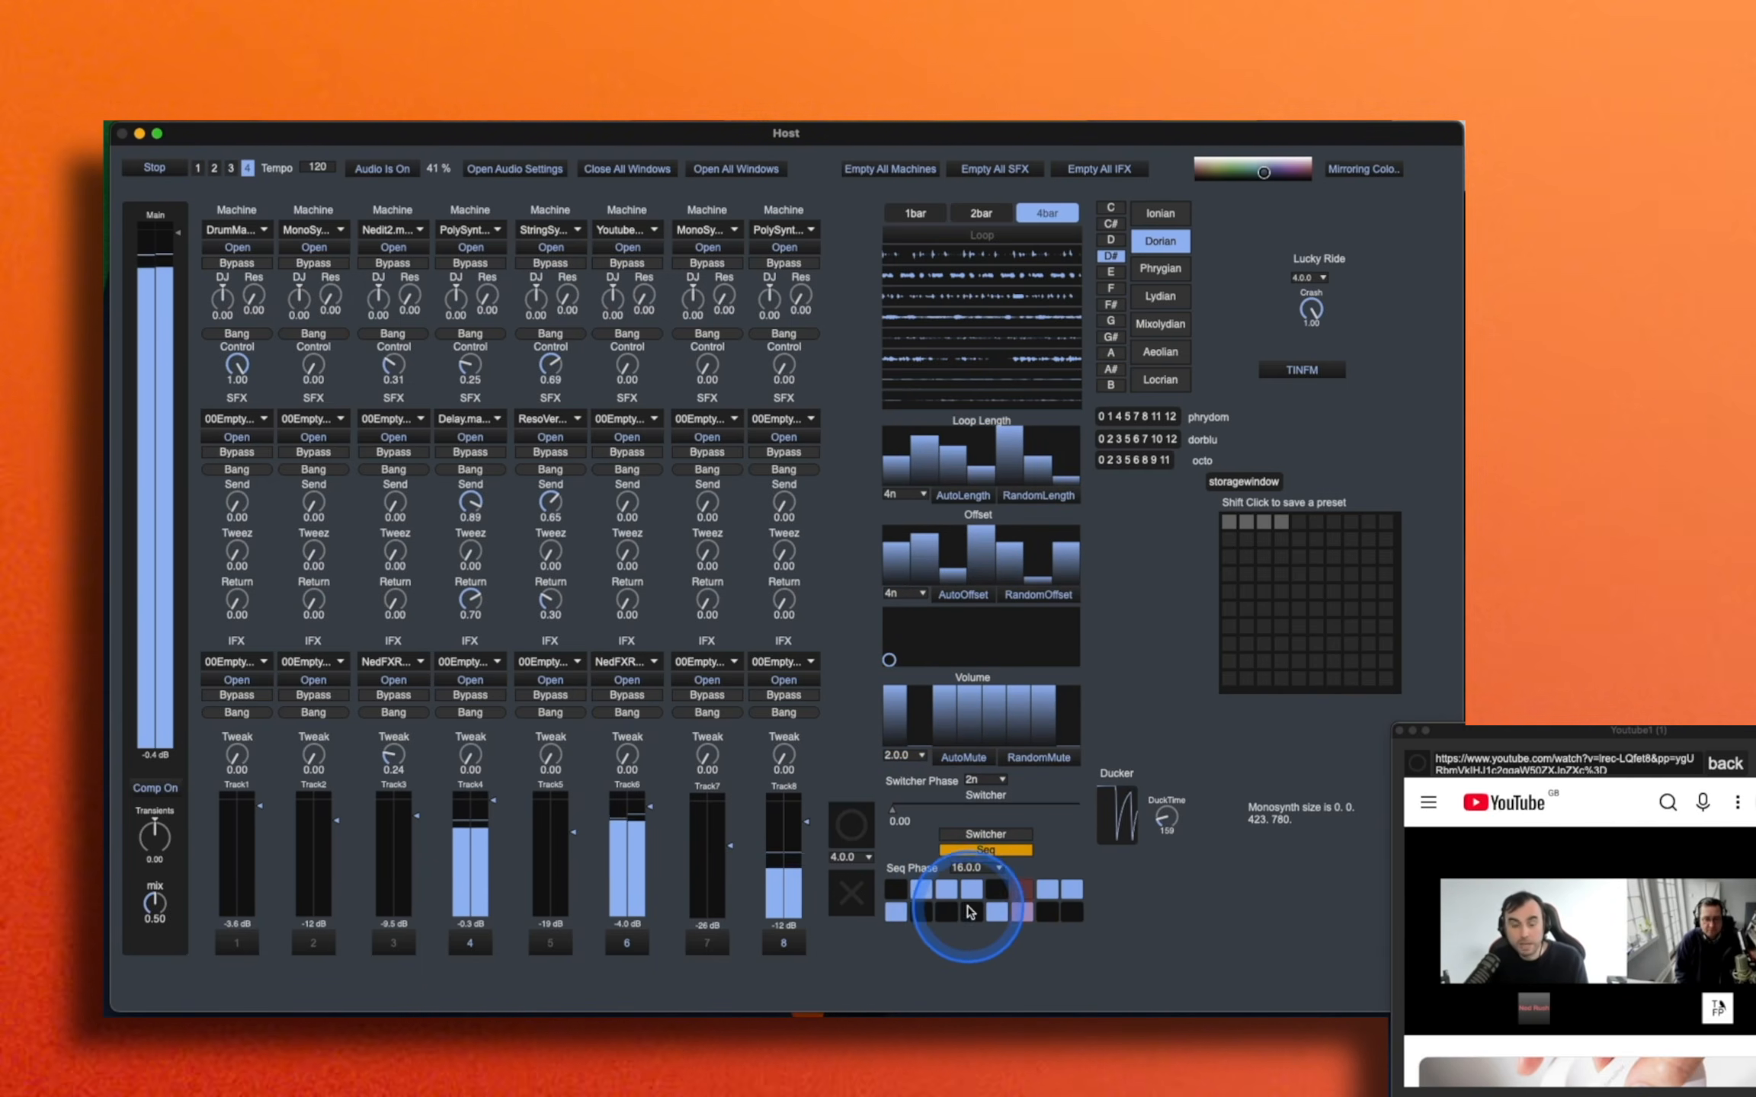
{"action": "left_click", "coordinate": [1028, 884]}
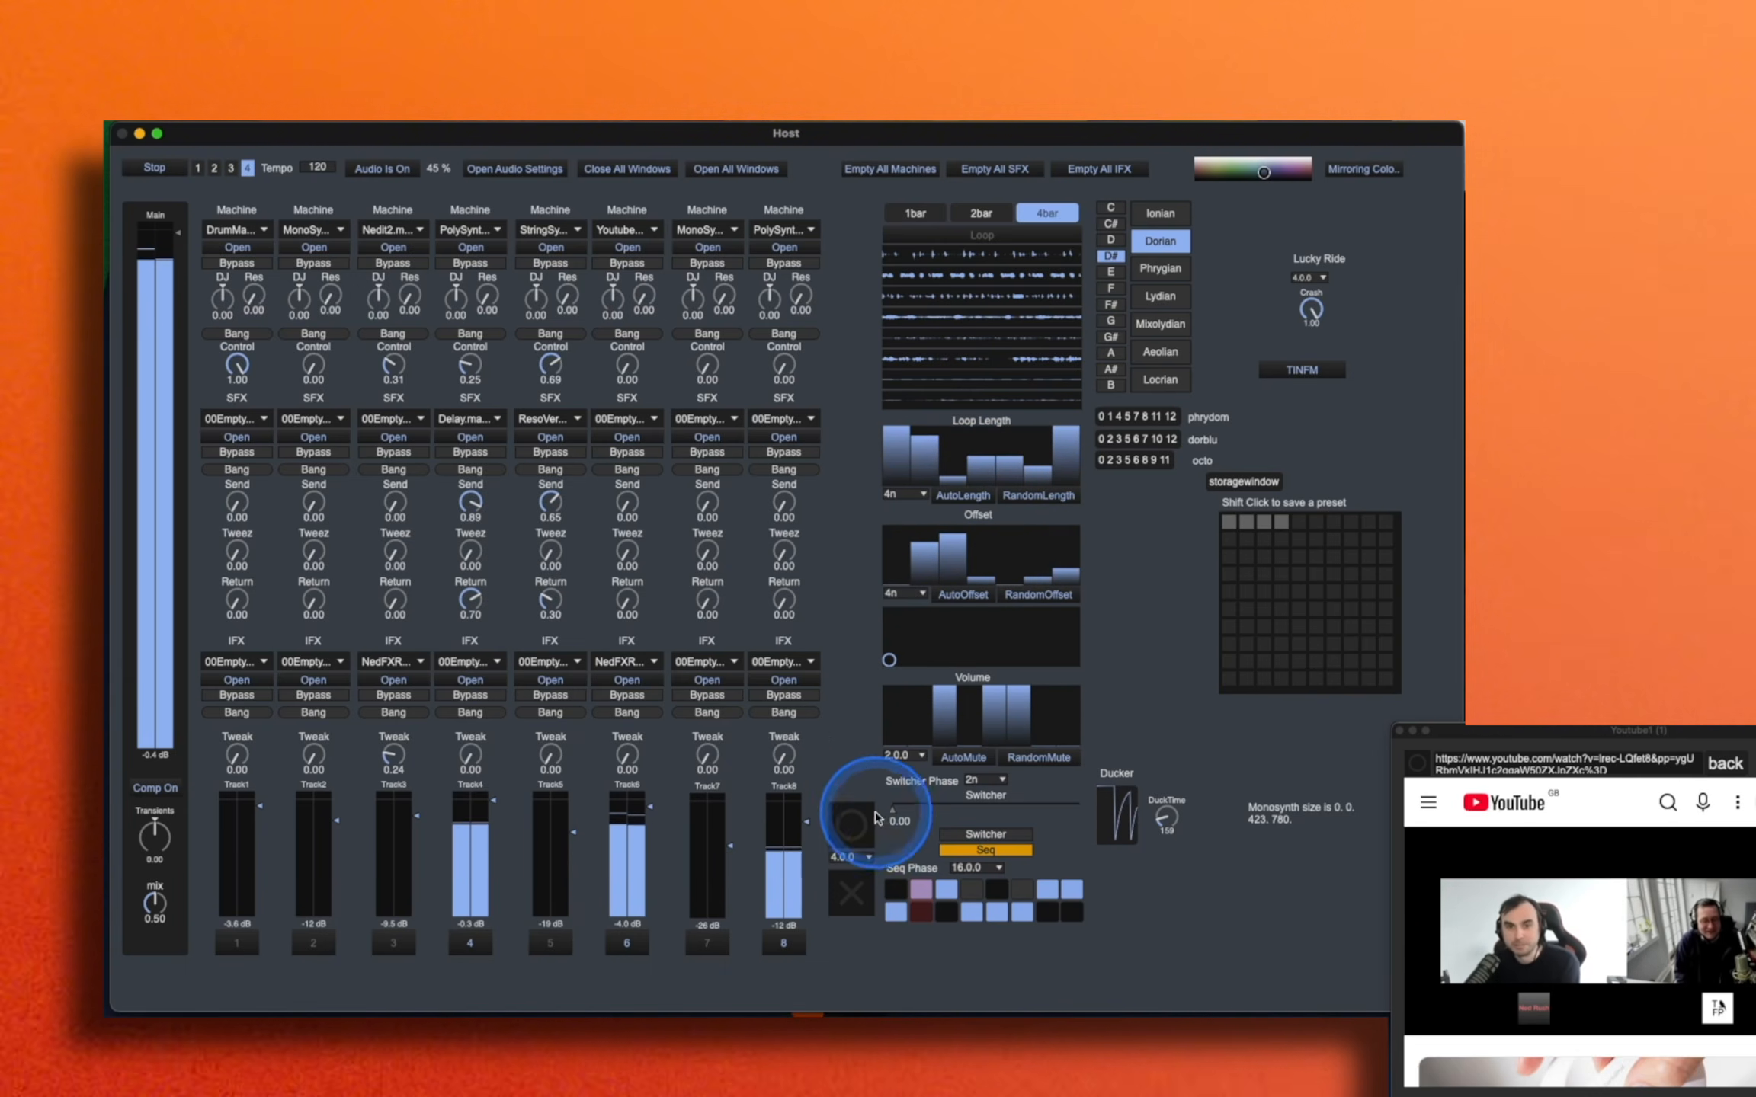
Step: Try the main compressor's mix at 0.91, and reset the mix to 0.50 and Transients to 0.00
{"action": "left_click_drag", "start_coordinate": [157, 904], "coordinate": [161, 859]}
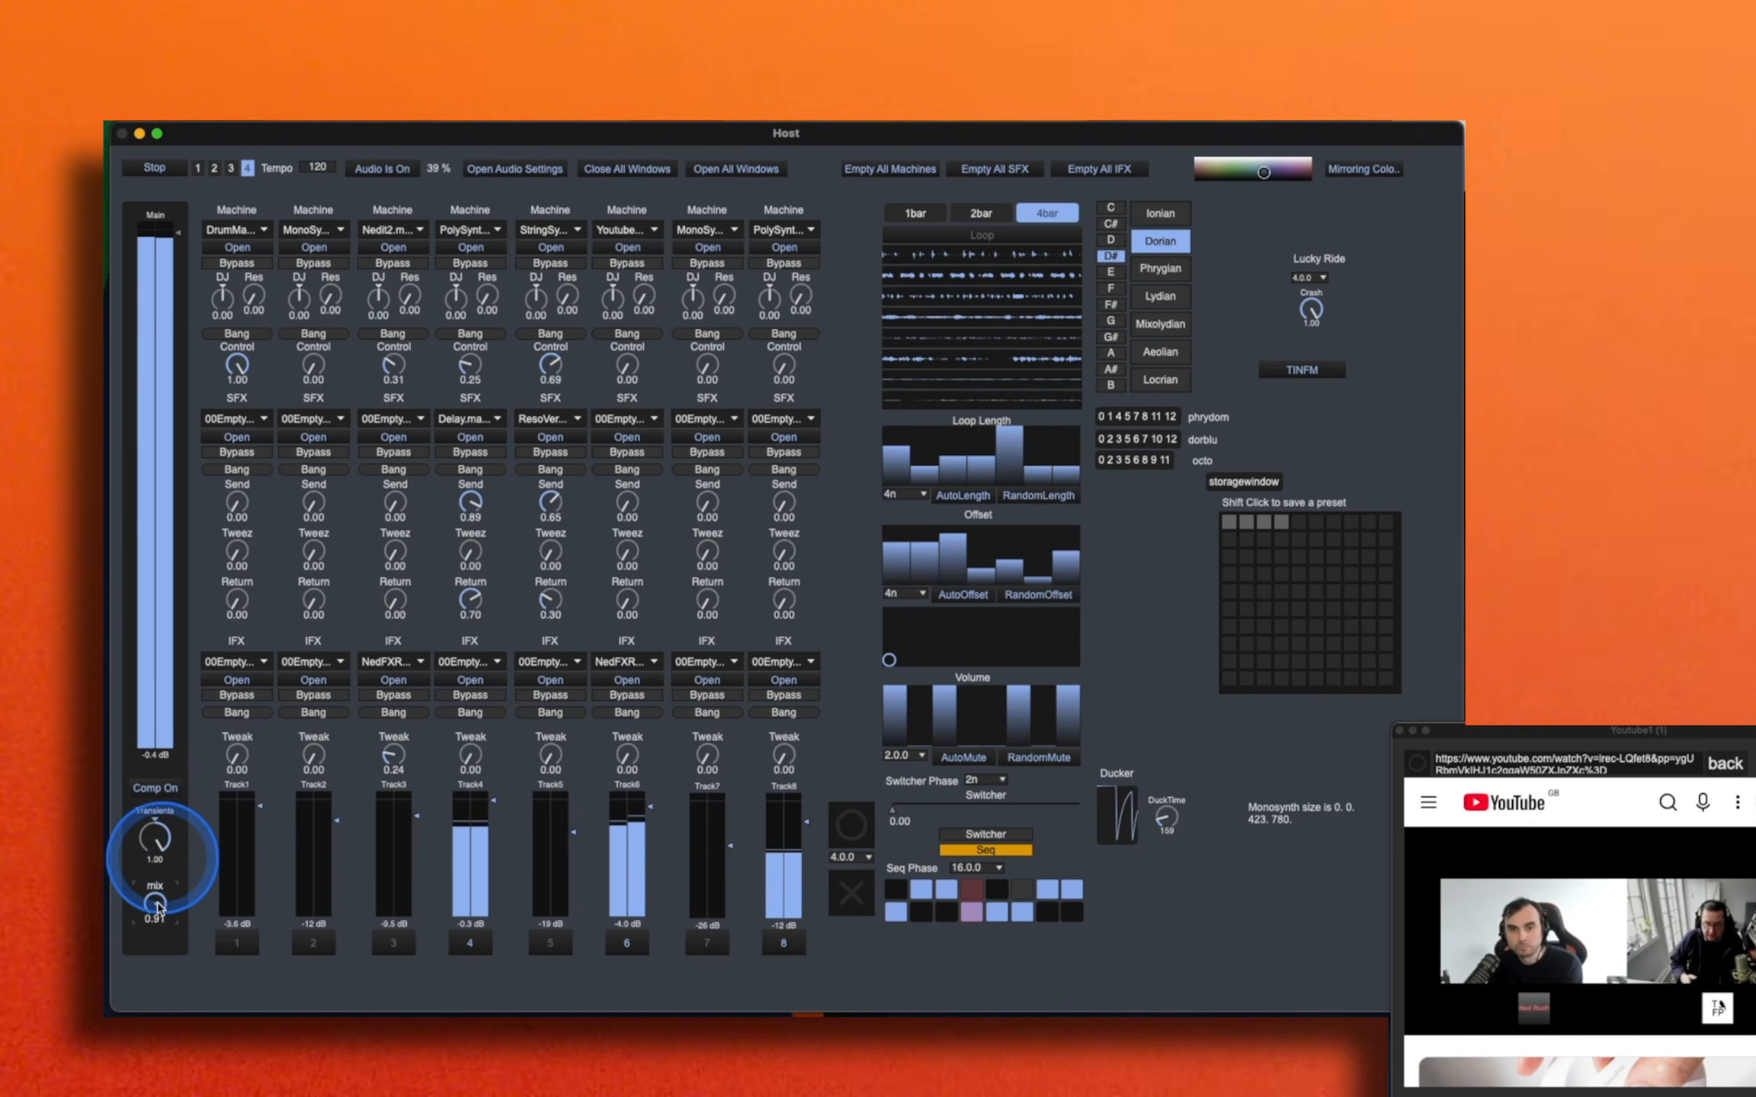
{"action": "double_click", "coordinate": [158, 904]}
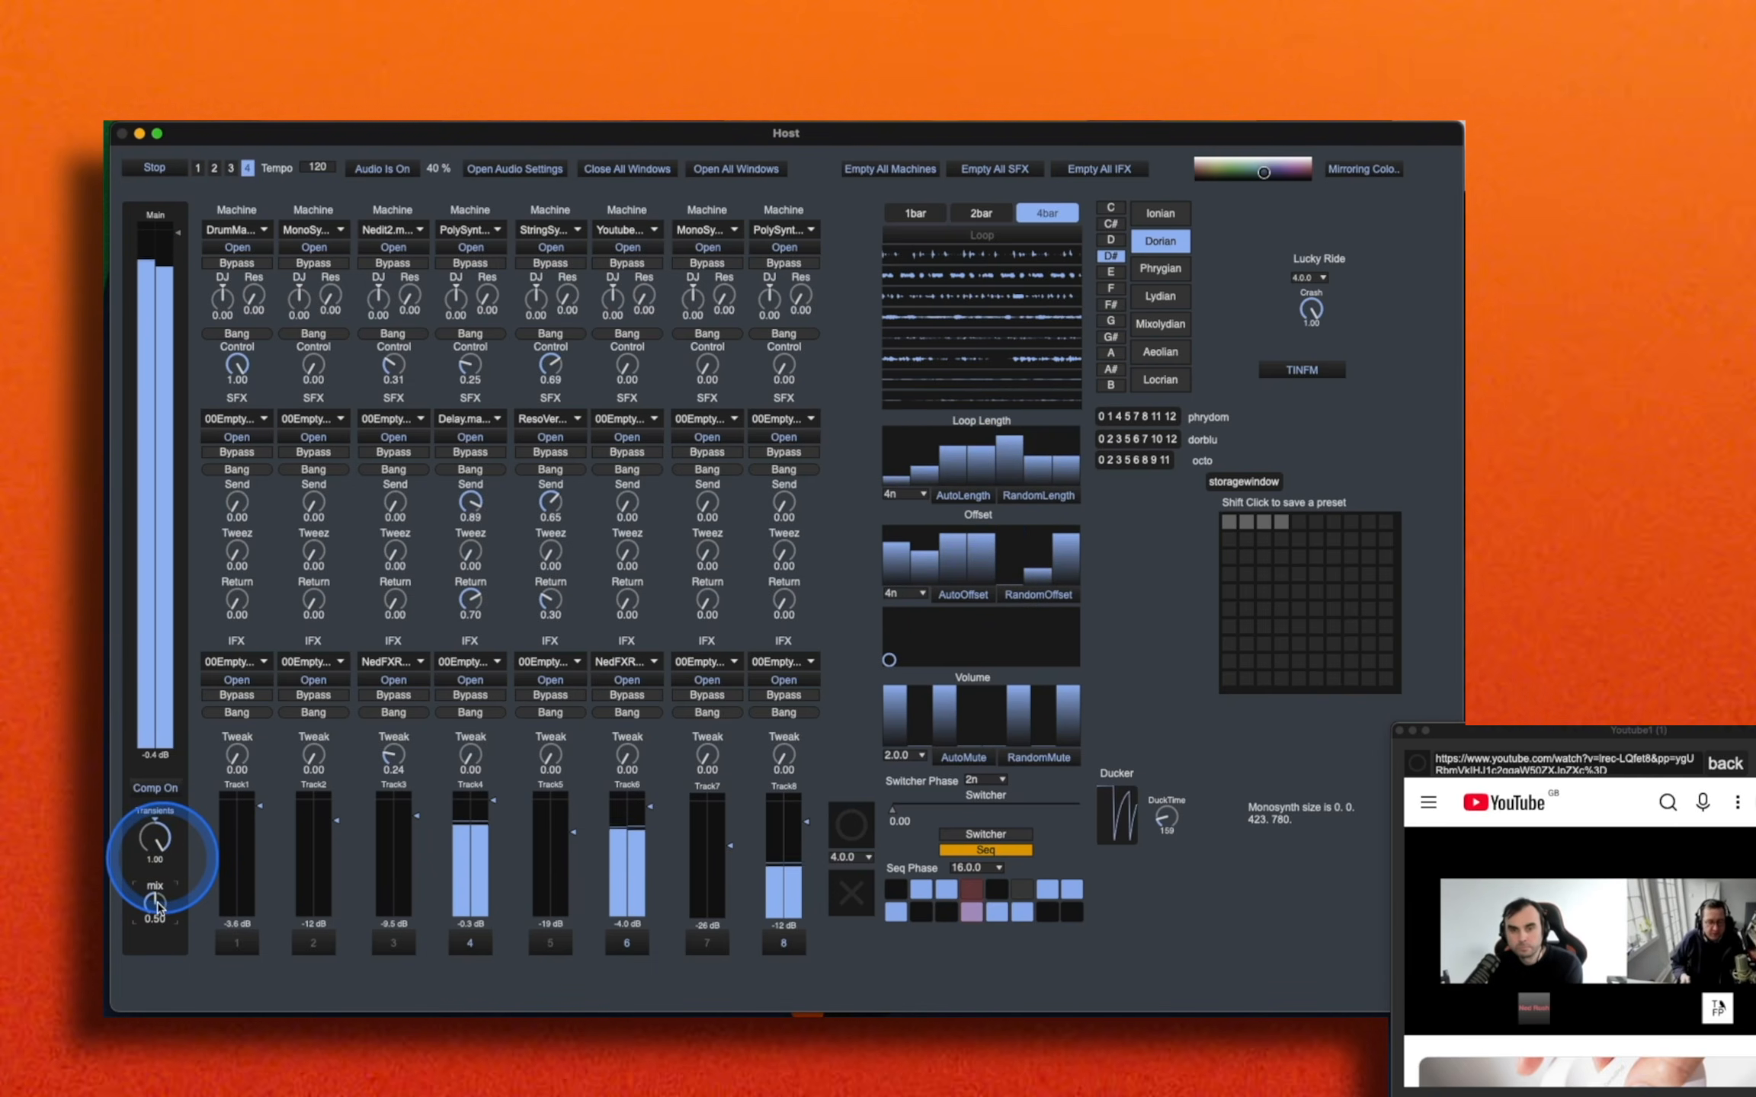
{"action": "double_click", "coordinate": [156, 841]}
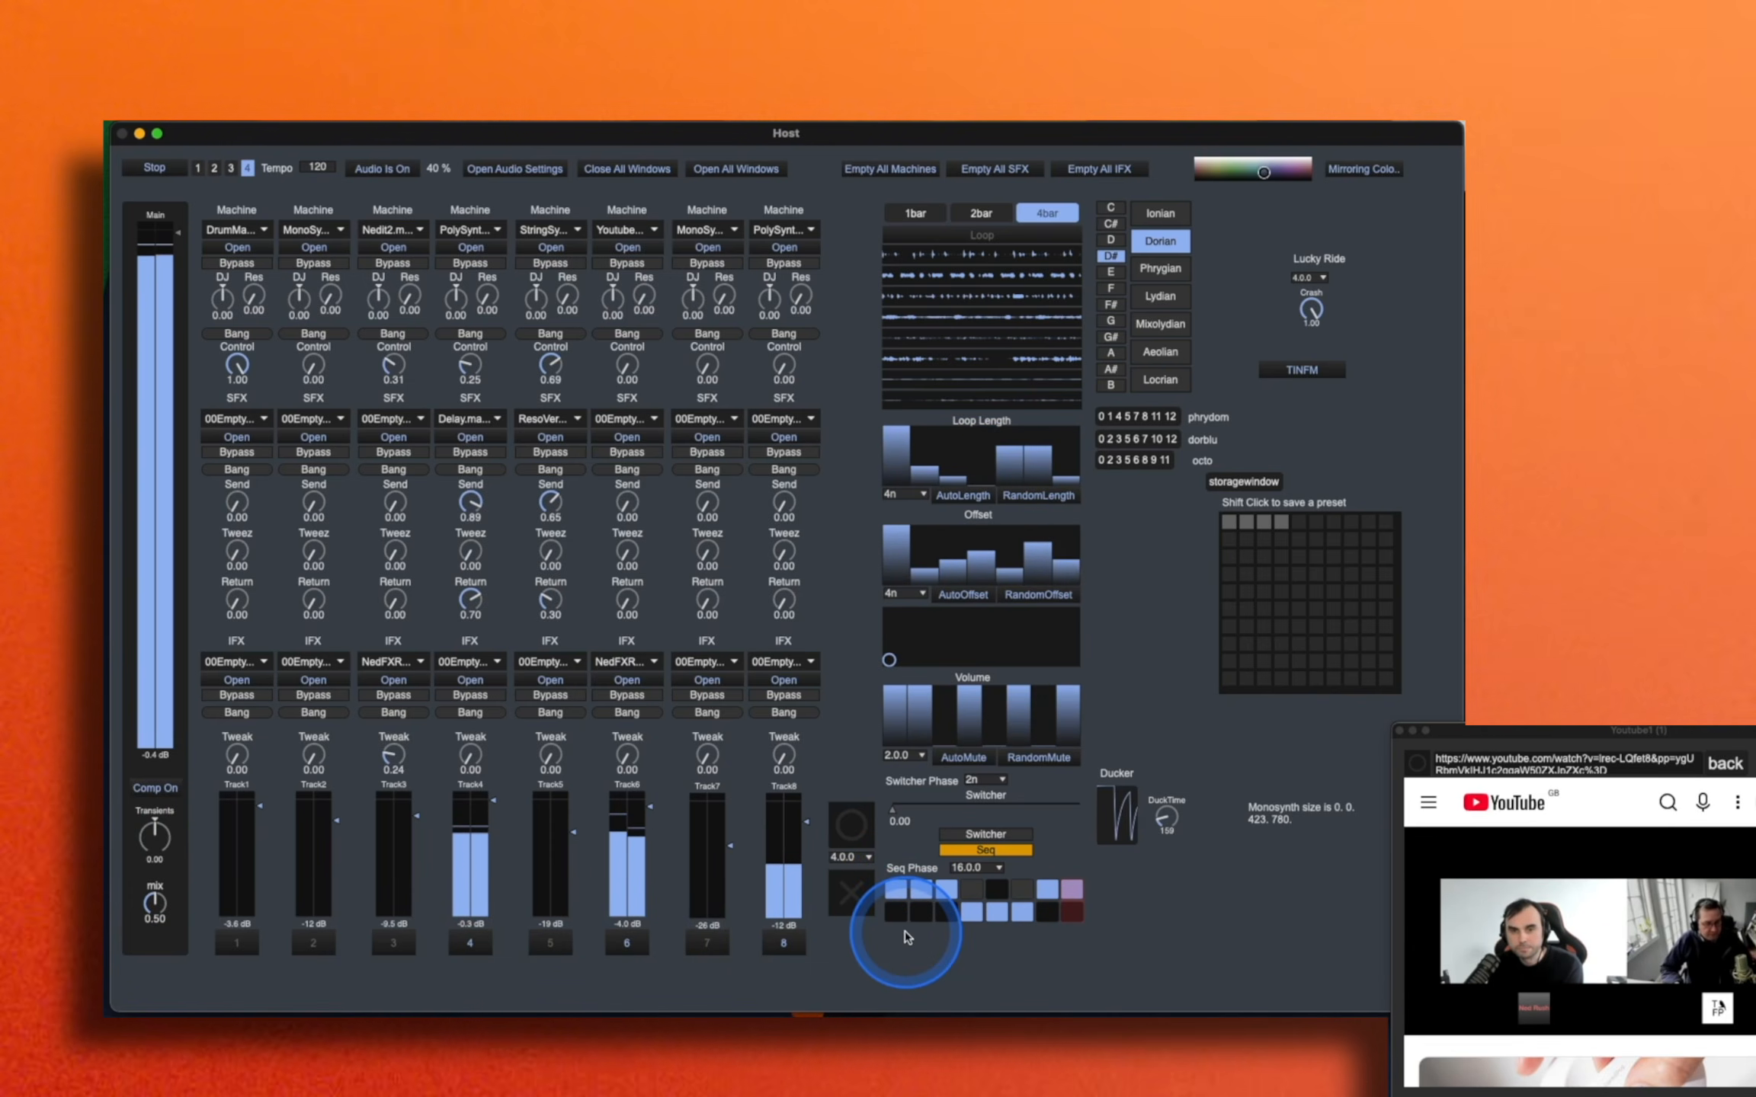
Step: Try a Seq Phase of 4.0.0 for the live/loop sequence and set it to 8.0.0
{"action": "left_click", "coordinate": [978, 870]}
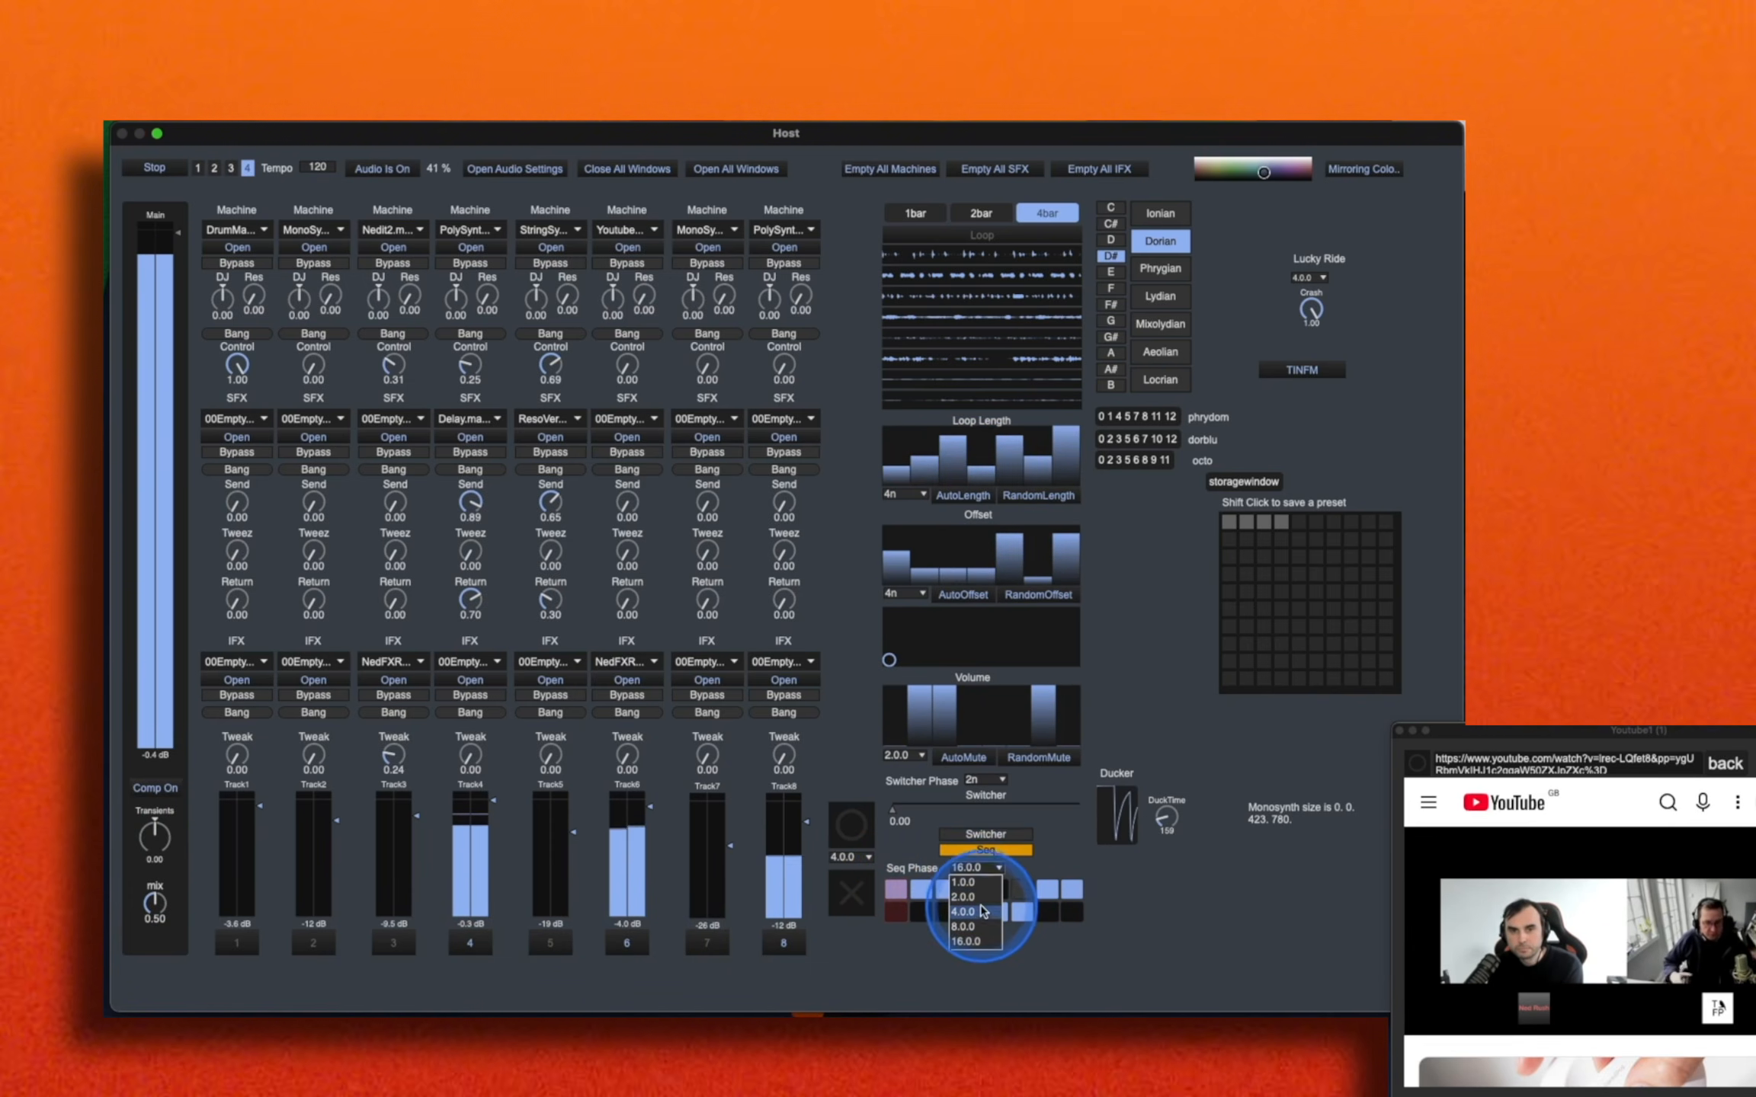
{"action": "left_click", "coordinate": [982, 909]}
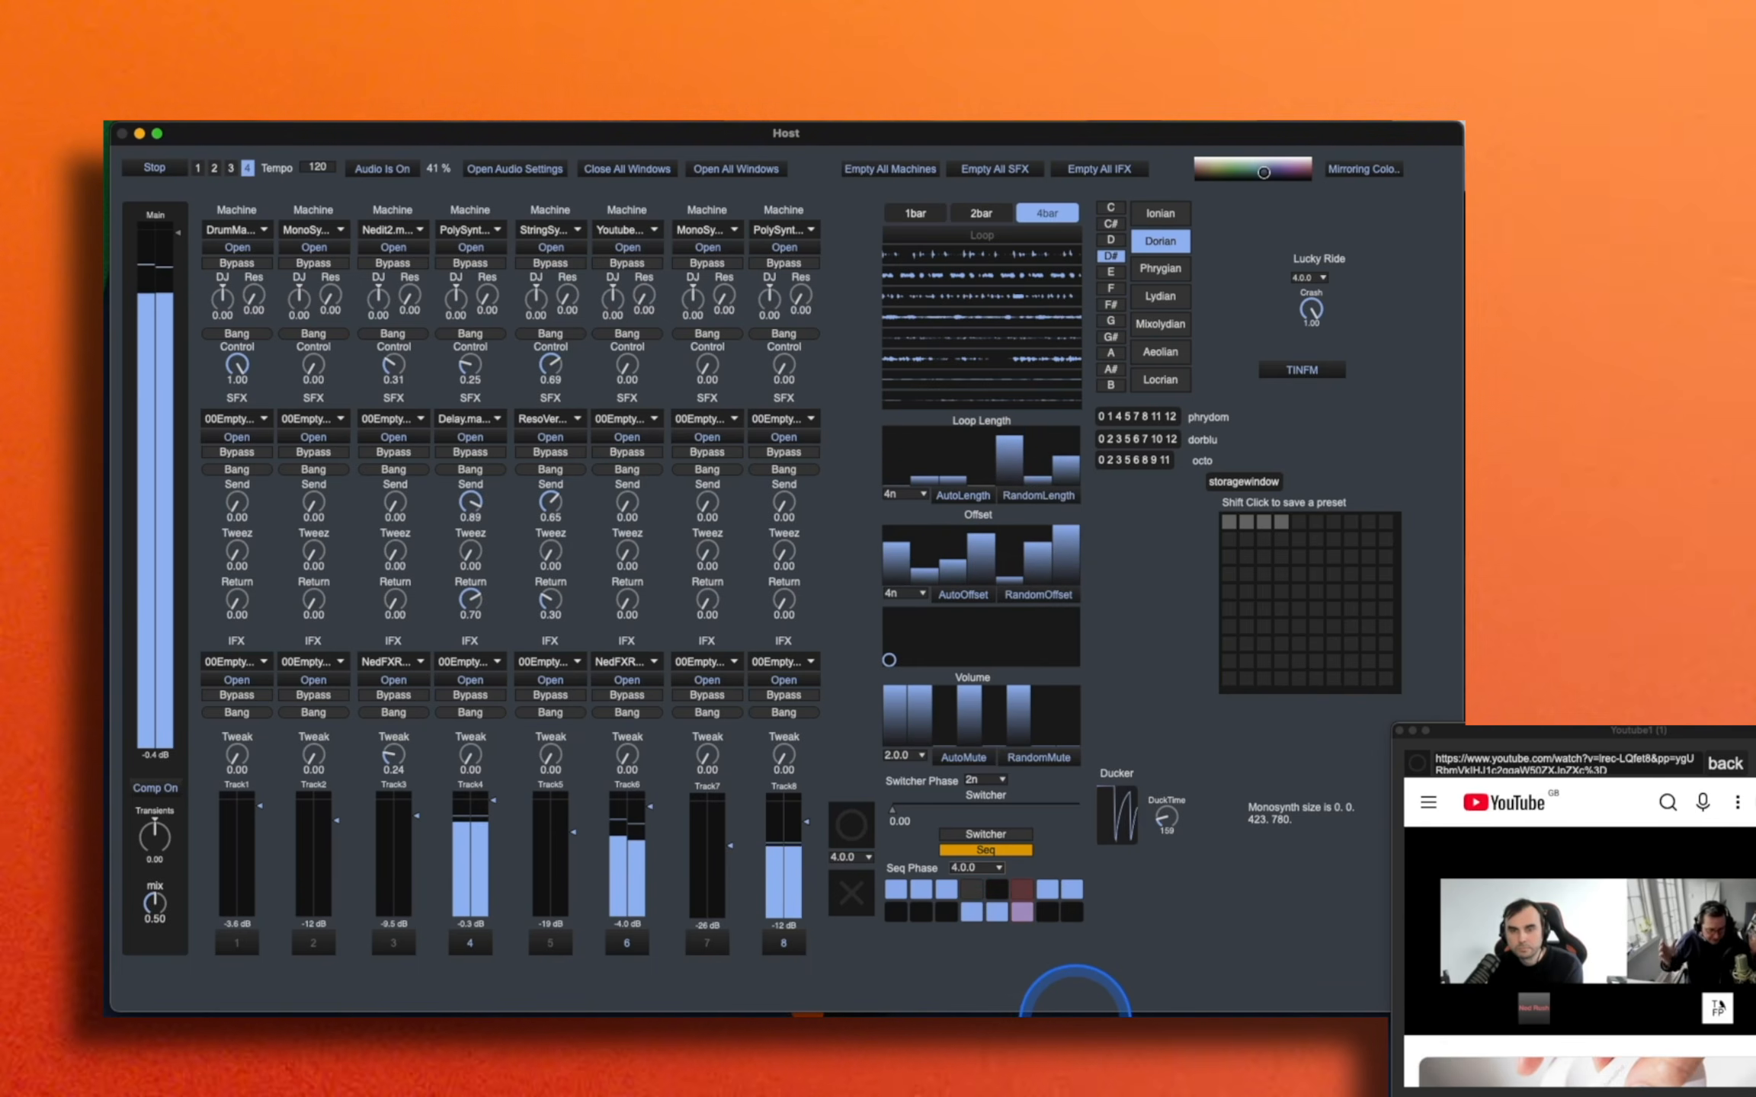
{"action": "left_click", "coordinate": [977, 868]}
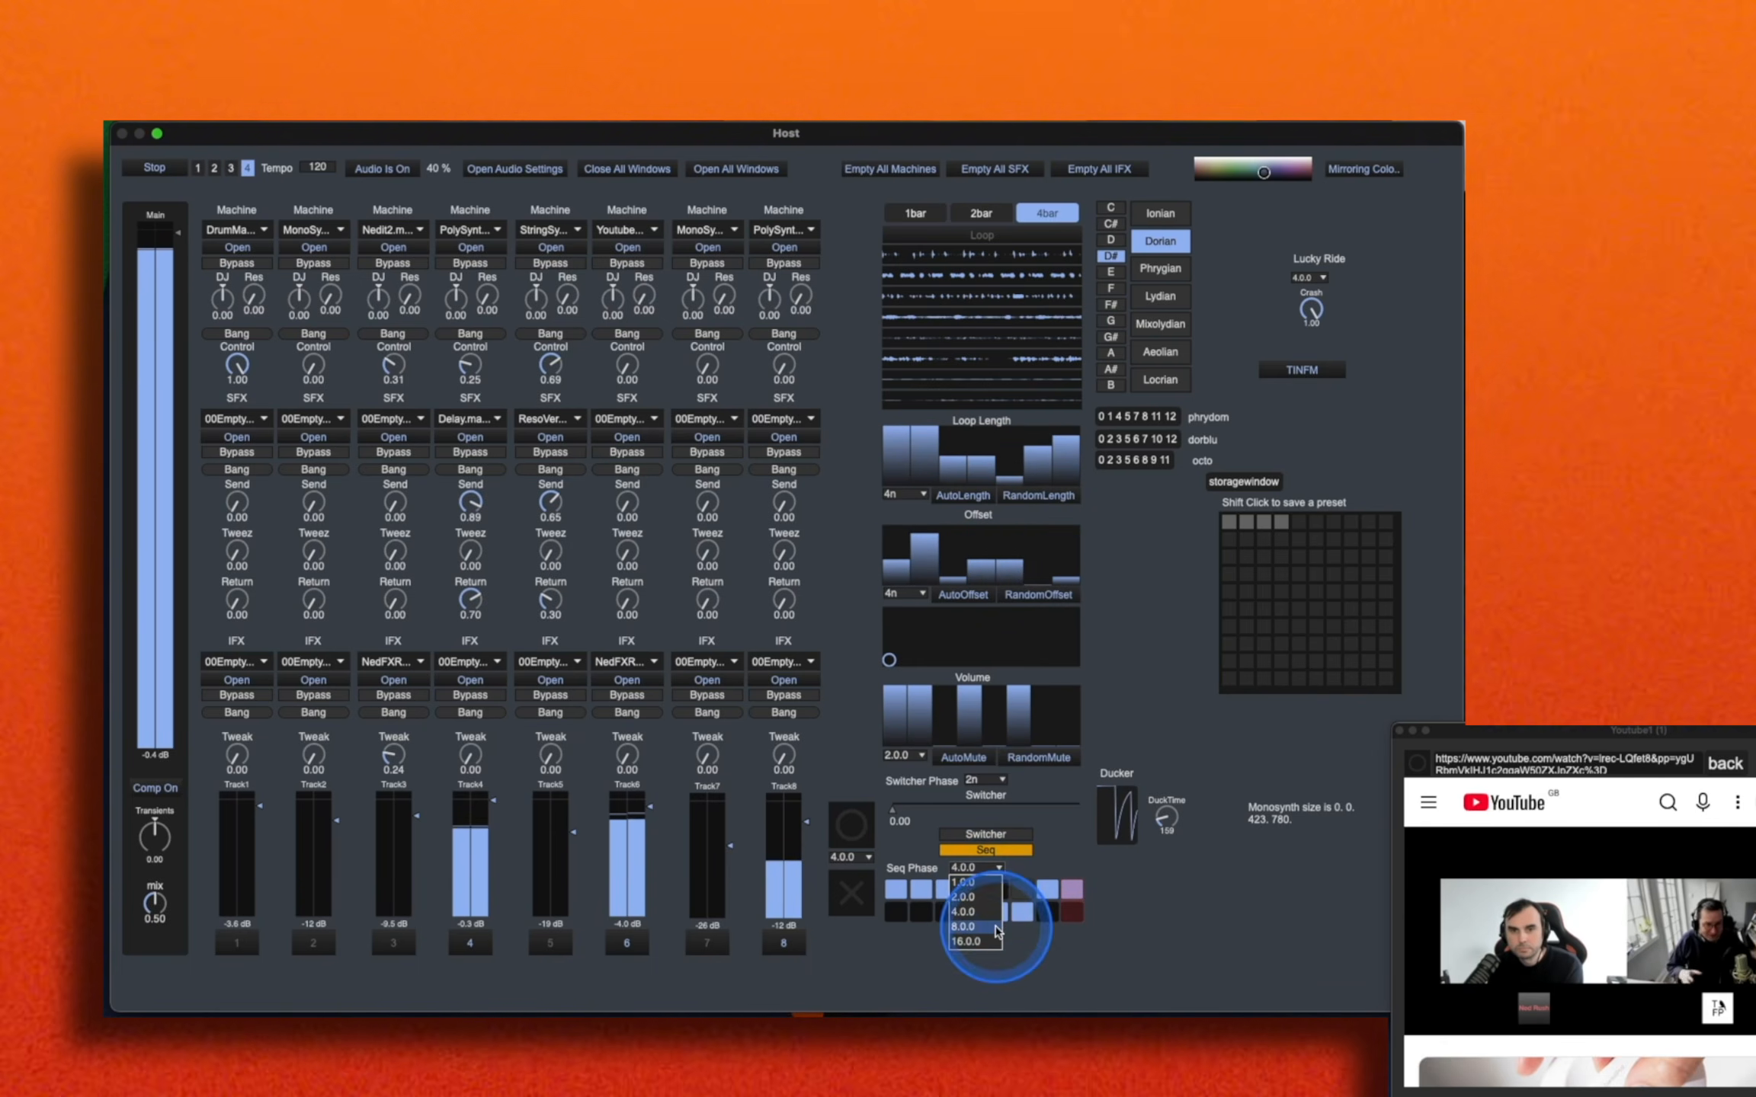
{"action": "left_click", "coordinate": [997, 928]}
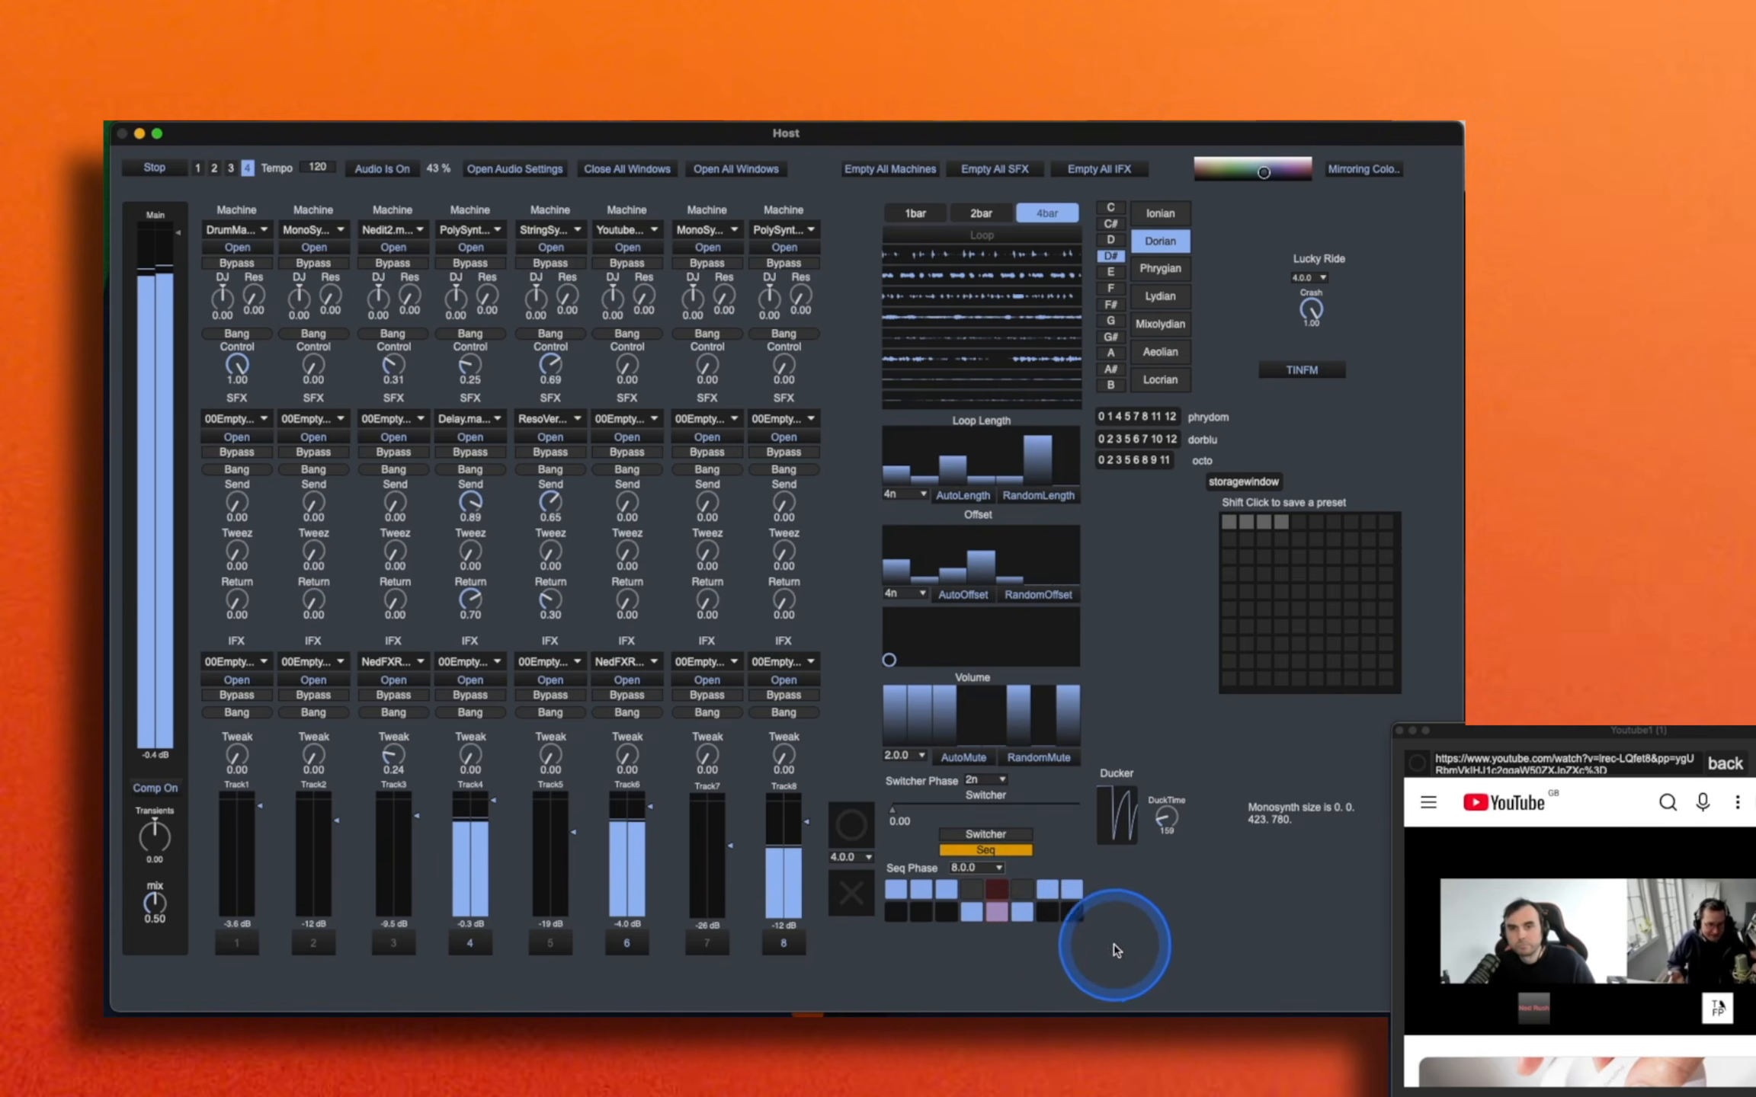